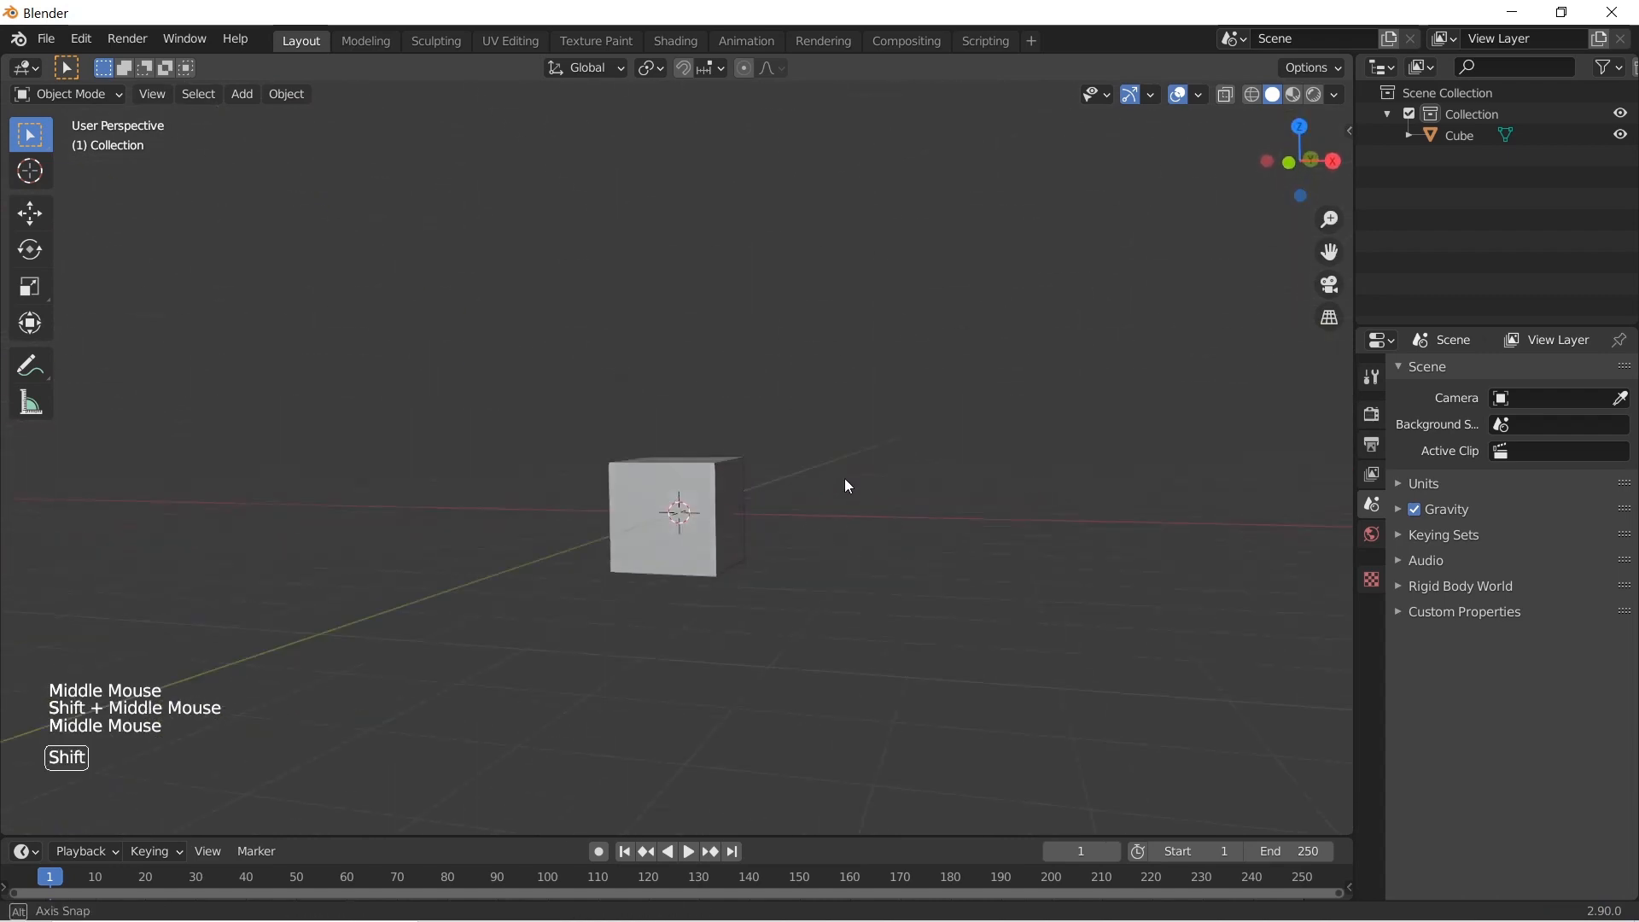
Add a mesh cylinder at the origin and set its vertex count to 100
key("shift+a")
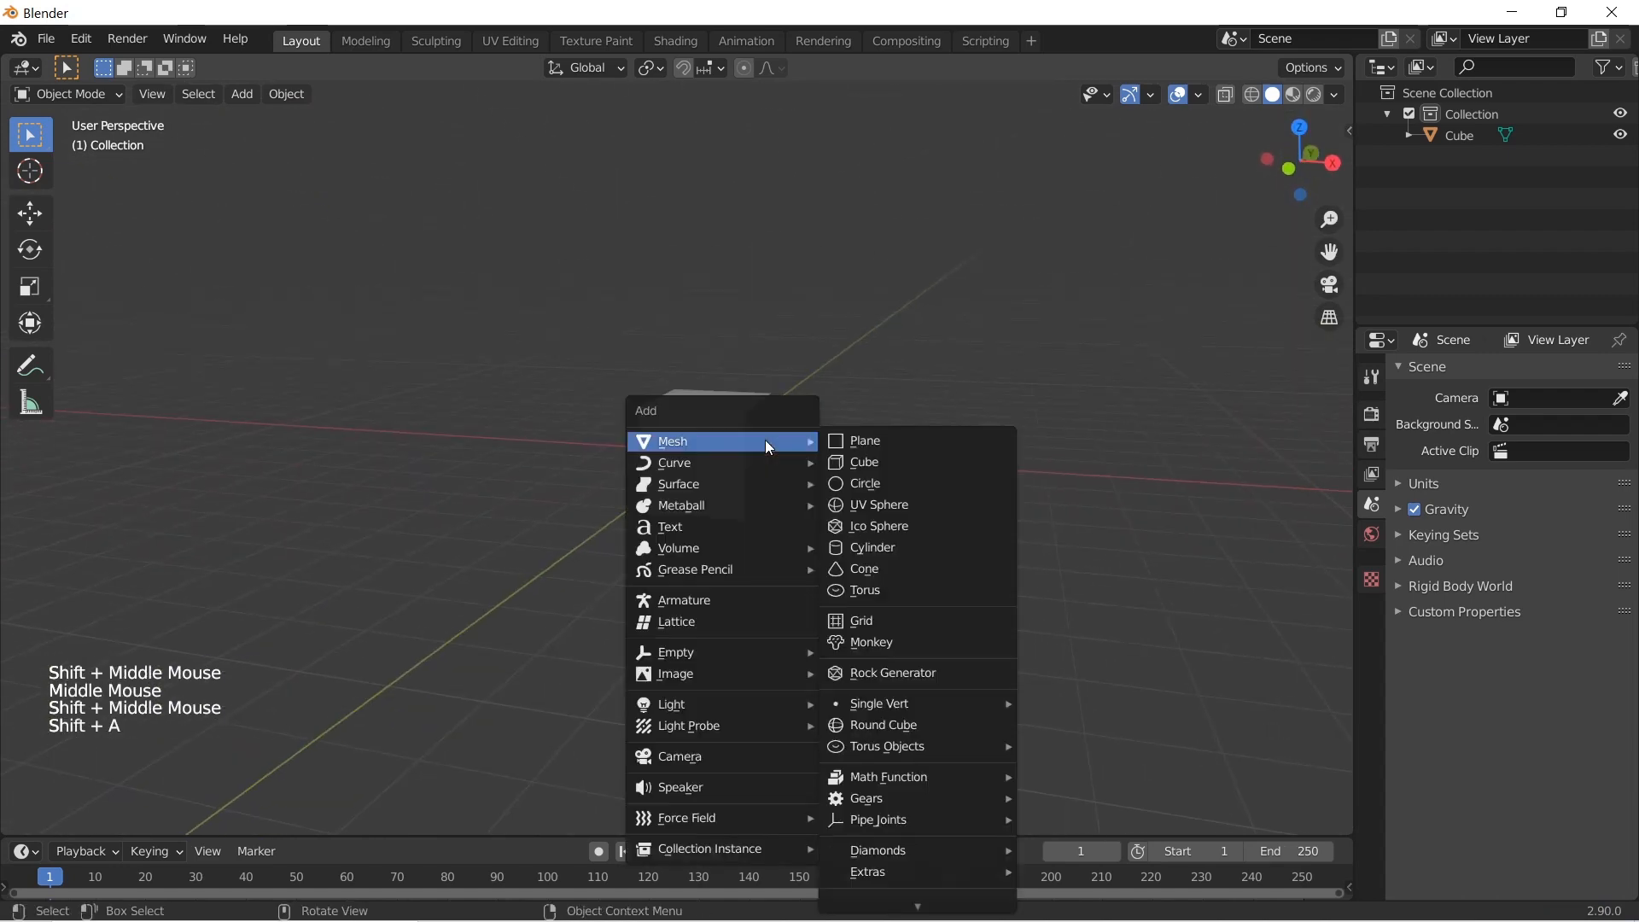
left_click(897, 549)
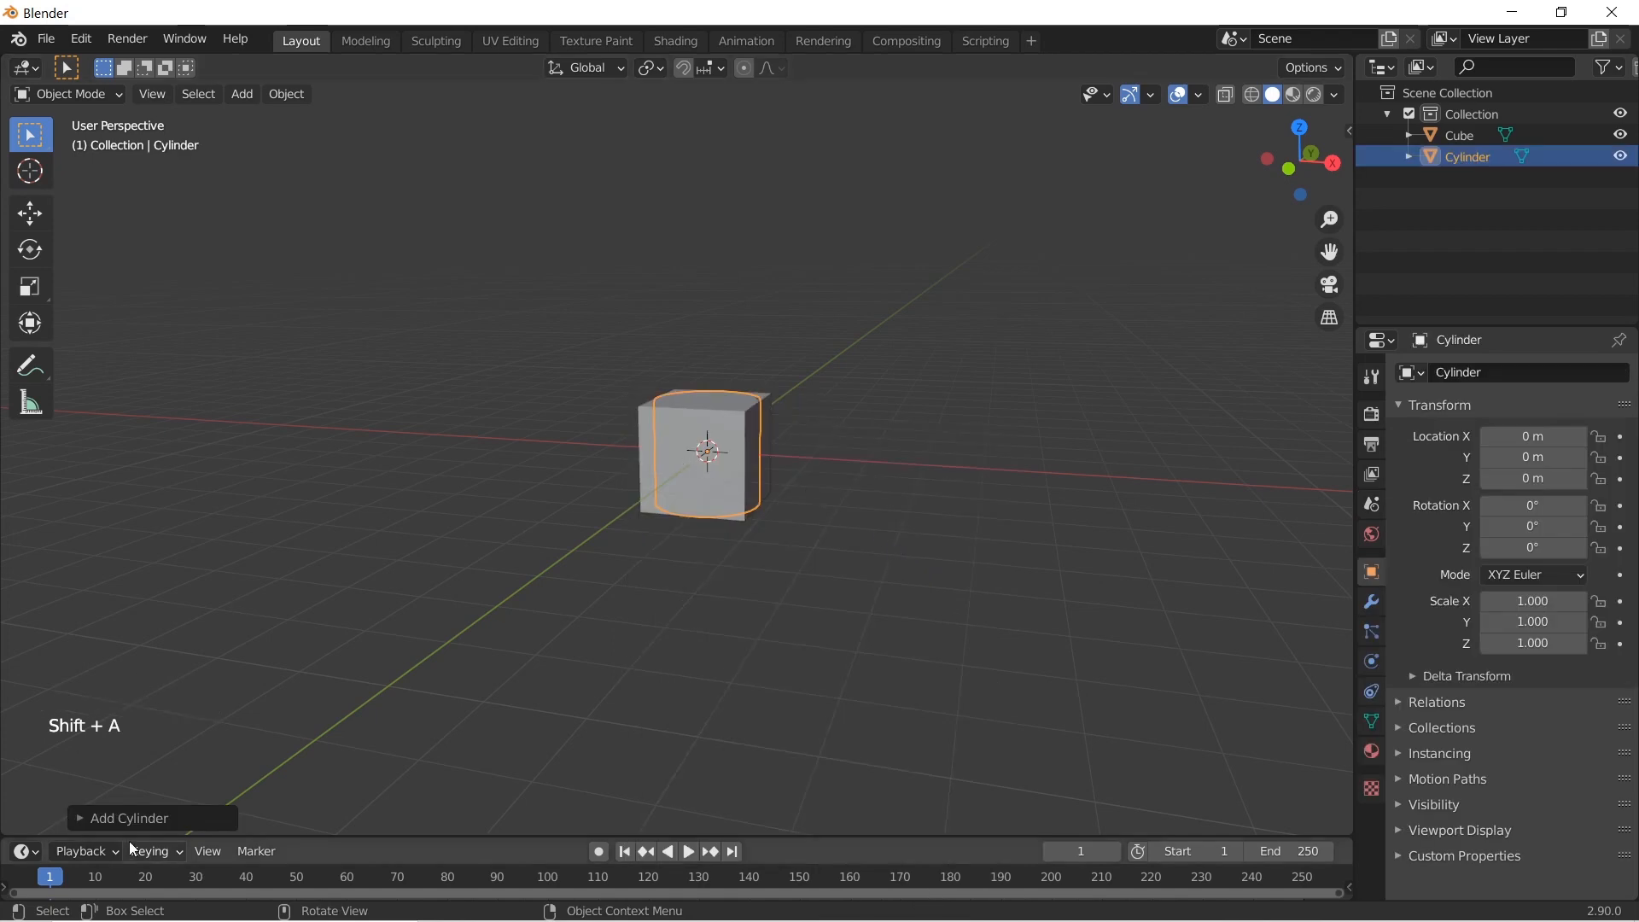
left_click(81, 818)
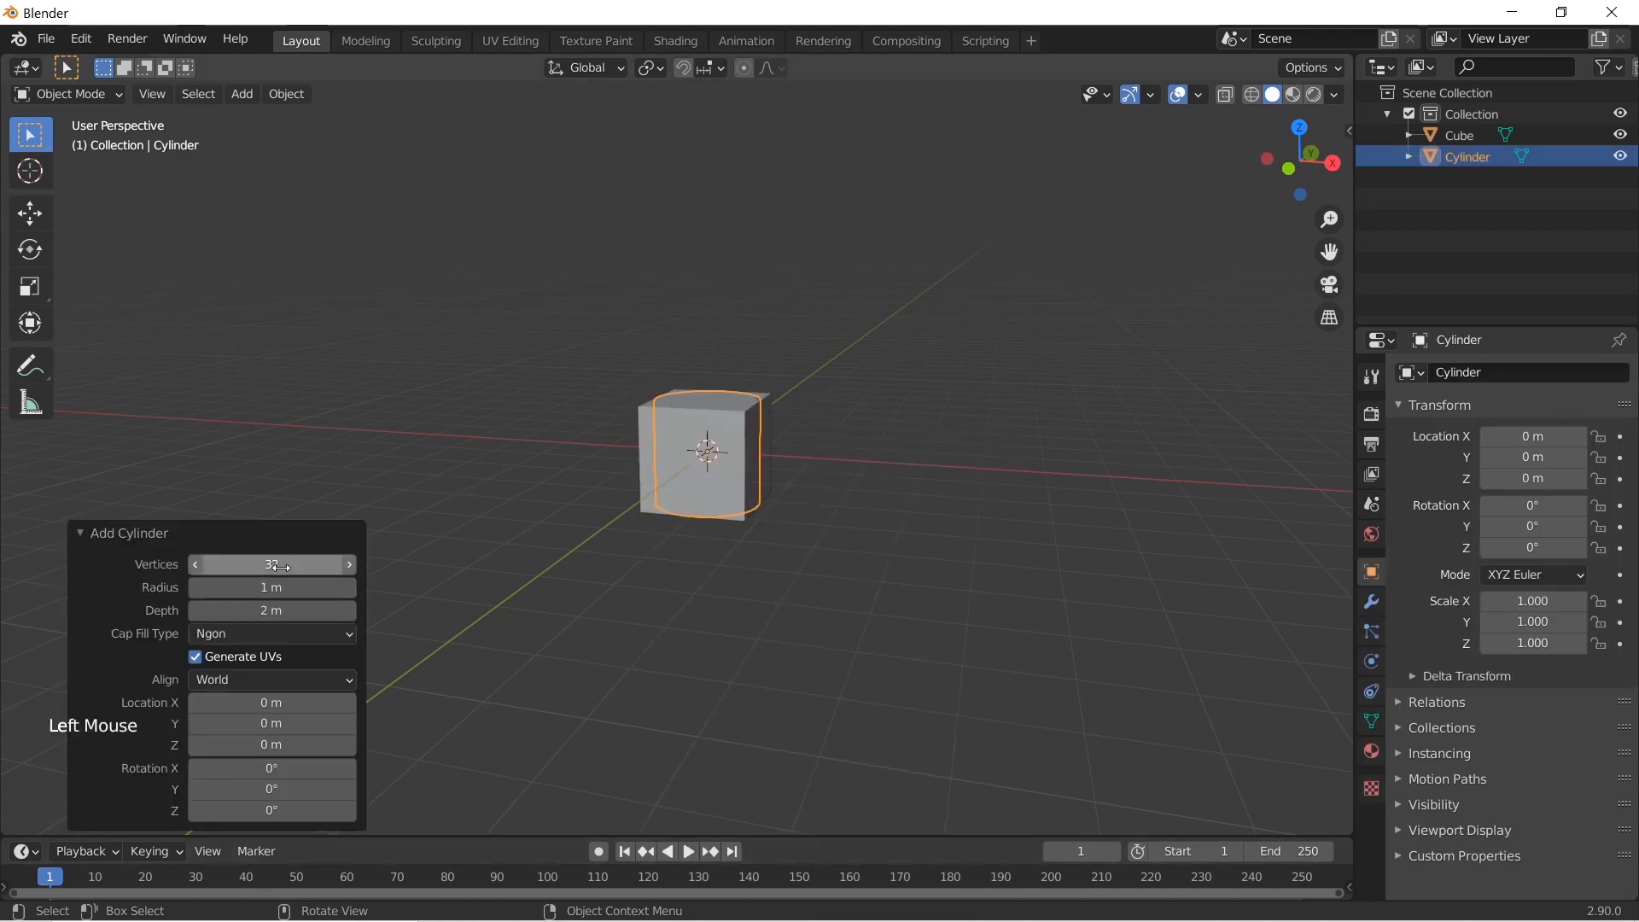
key("Return")
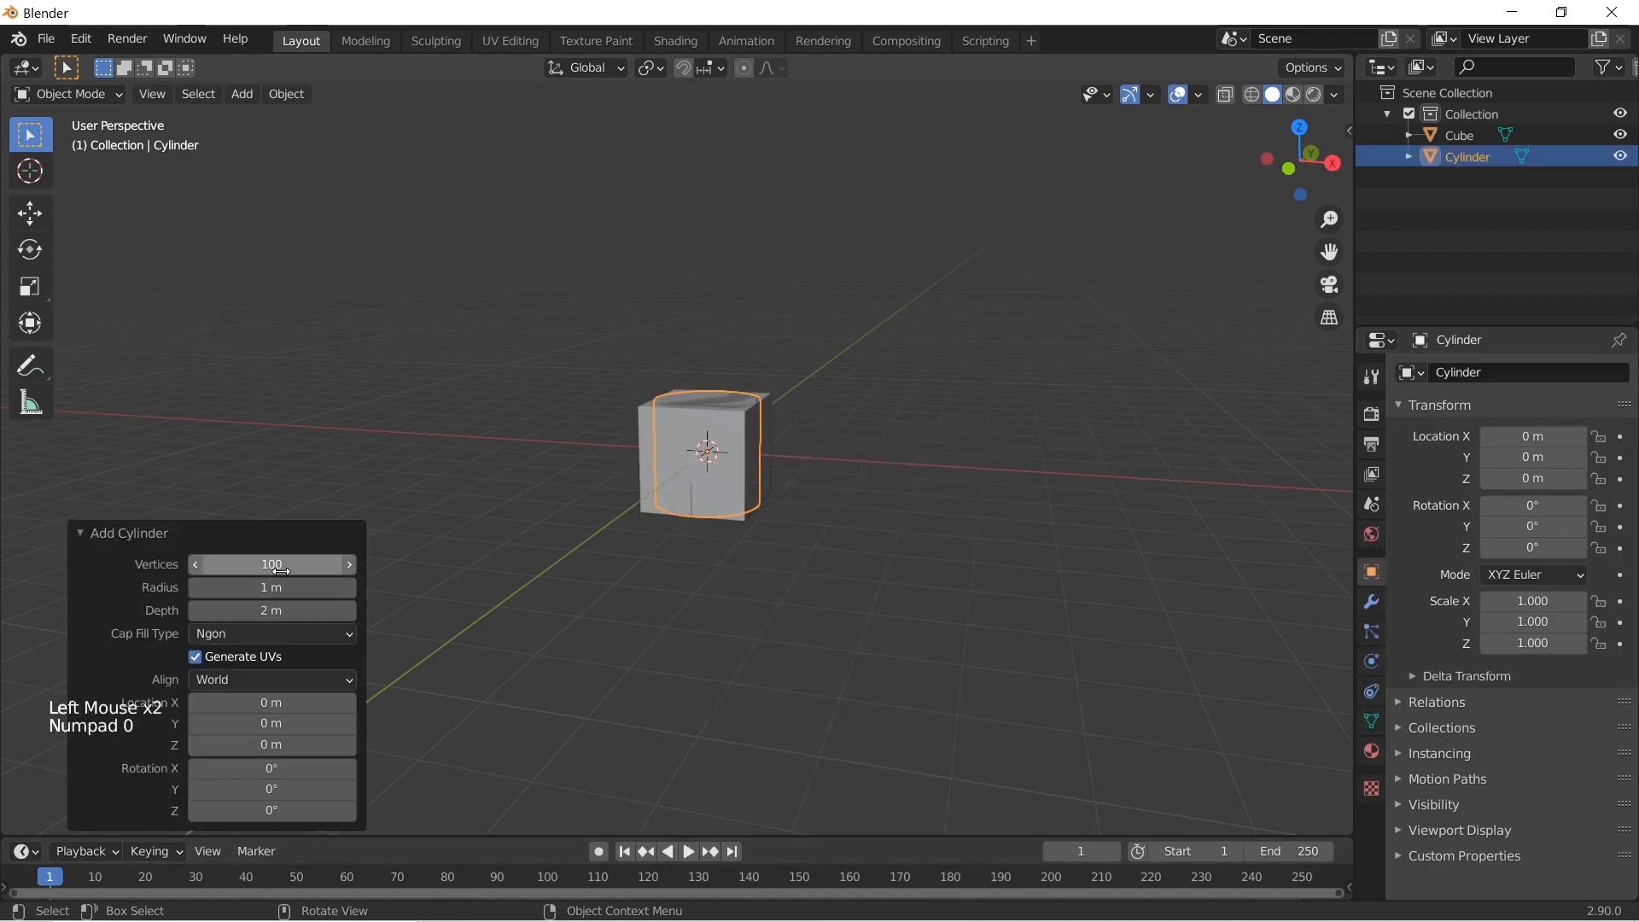
Scale the cylinder uniformly to about -14.23 on all axes so it encloses the cube
key("s")
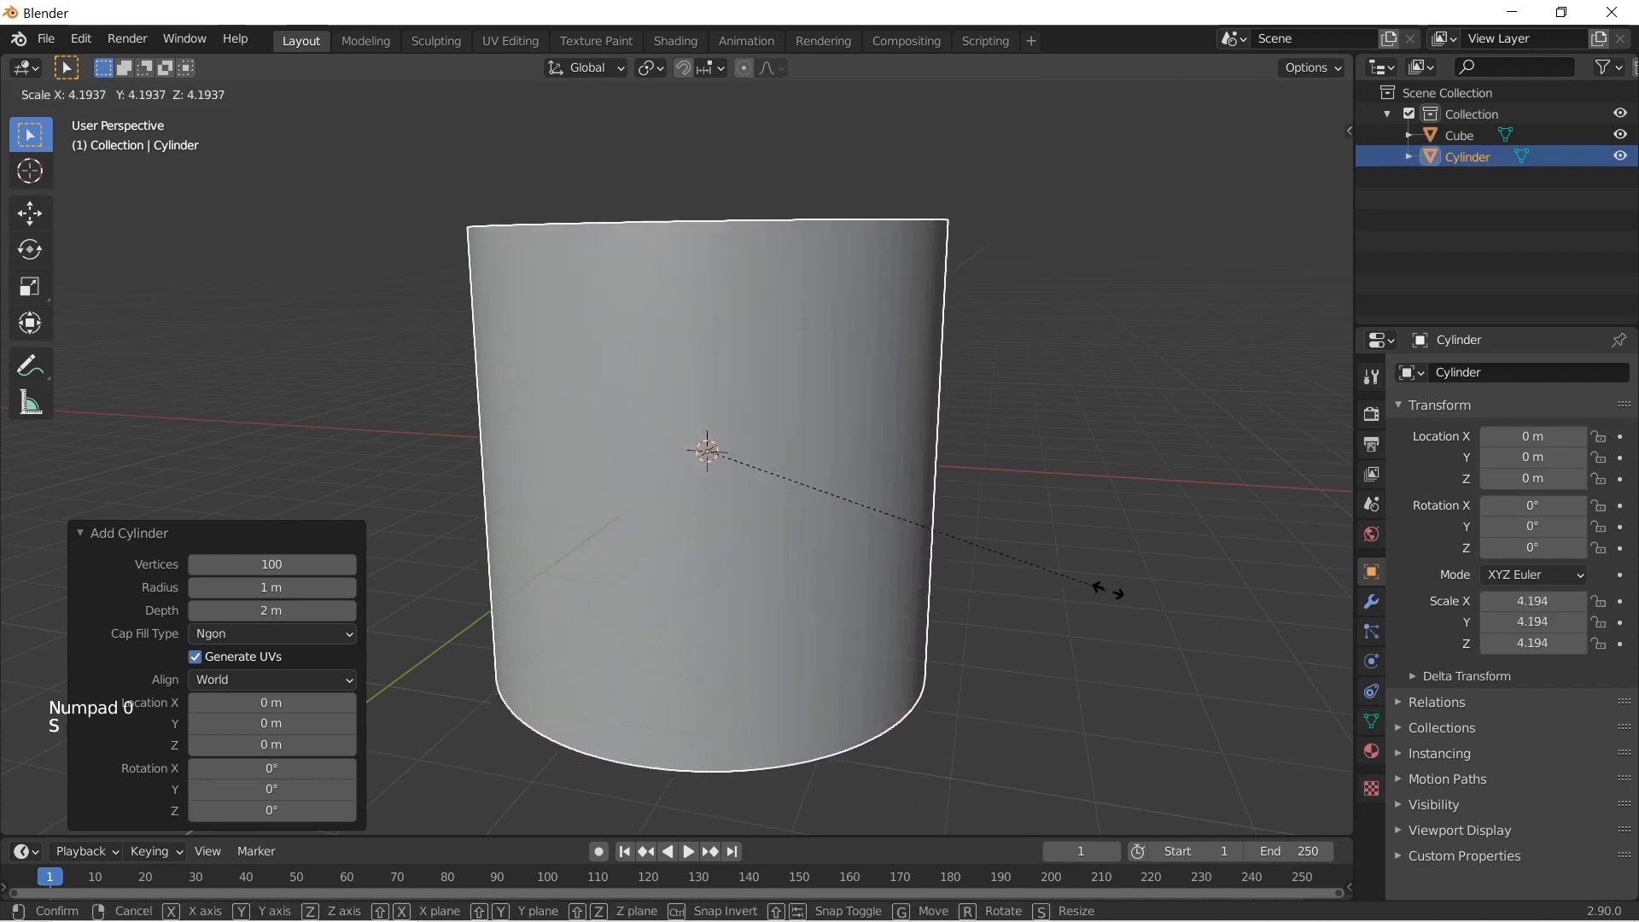
scroll(1337, 616, "down", 4)
left_click(0, 602)
scroll(531, 549, "down", 5)
key("s")
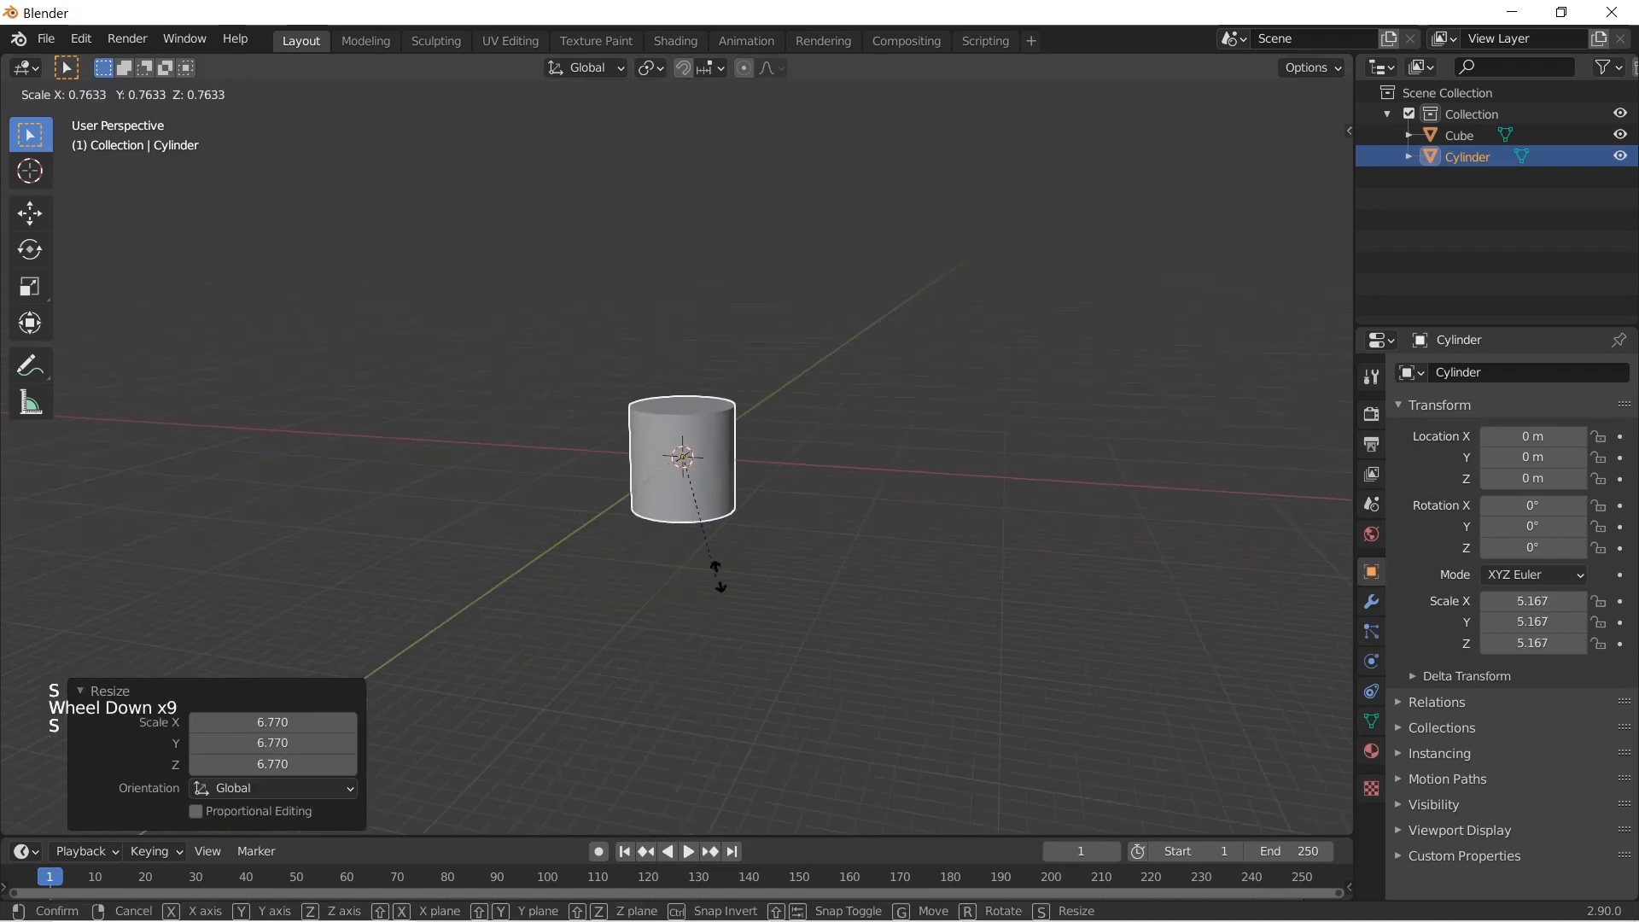
left_click(980, 642)
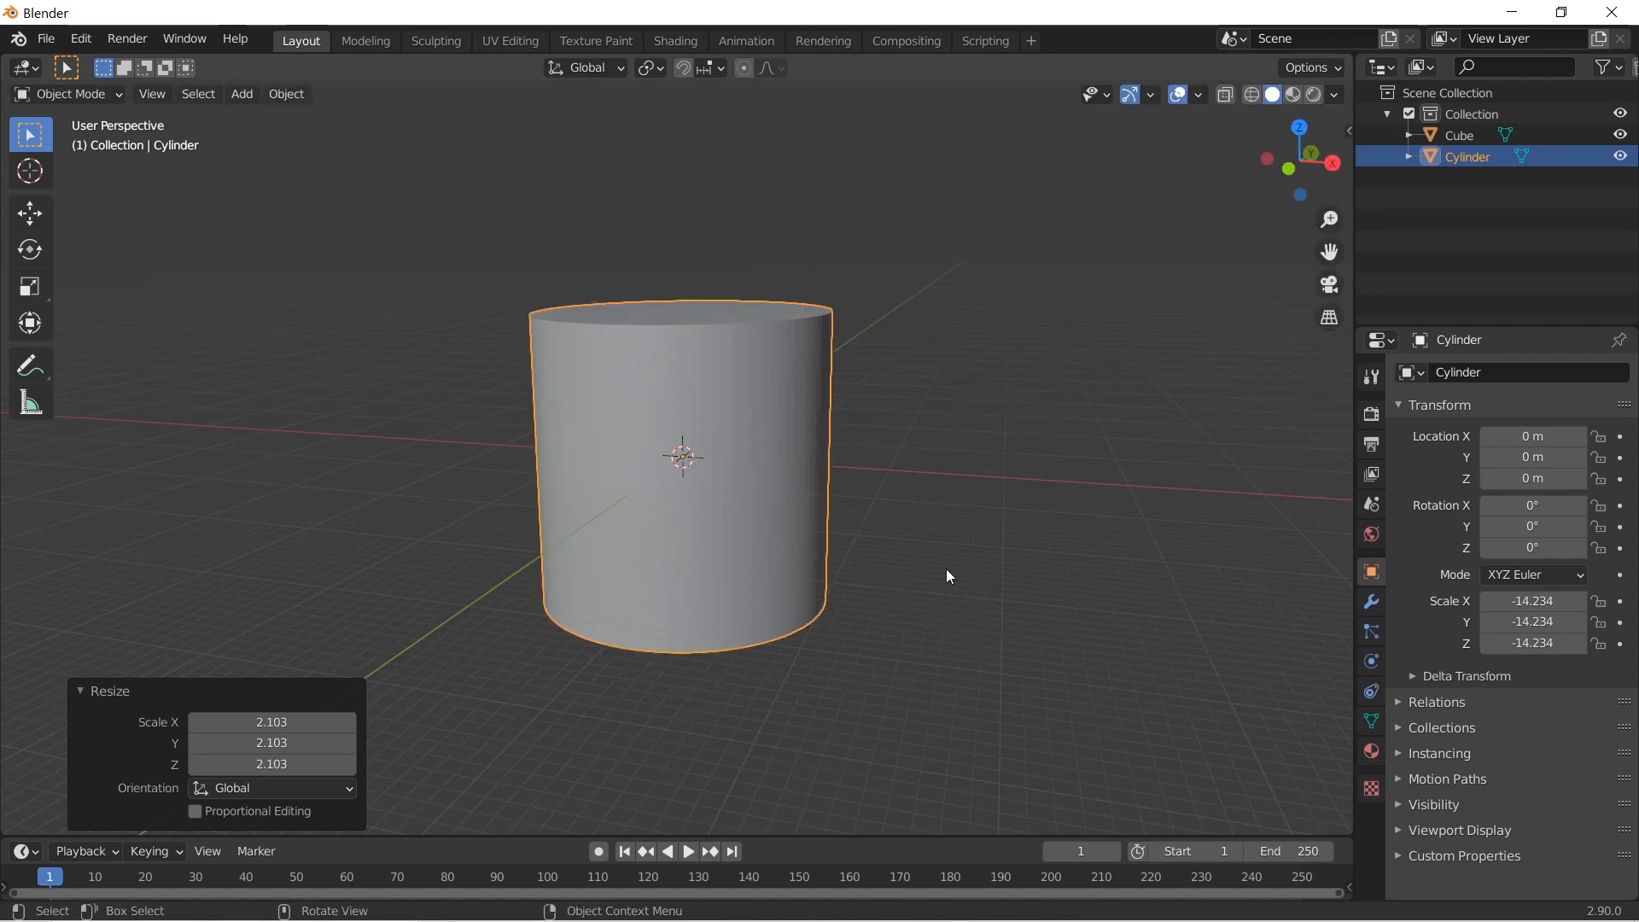
Flatten the cylinder along Z and shrink it slightly, to a scale of about -13.08 in X and Y and -2.32 in Z
key("s")
key("z")
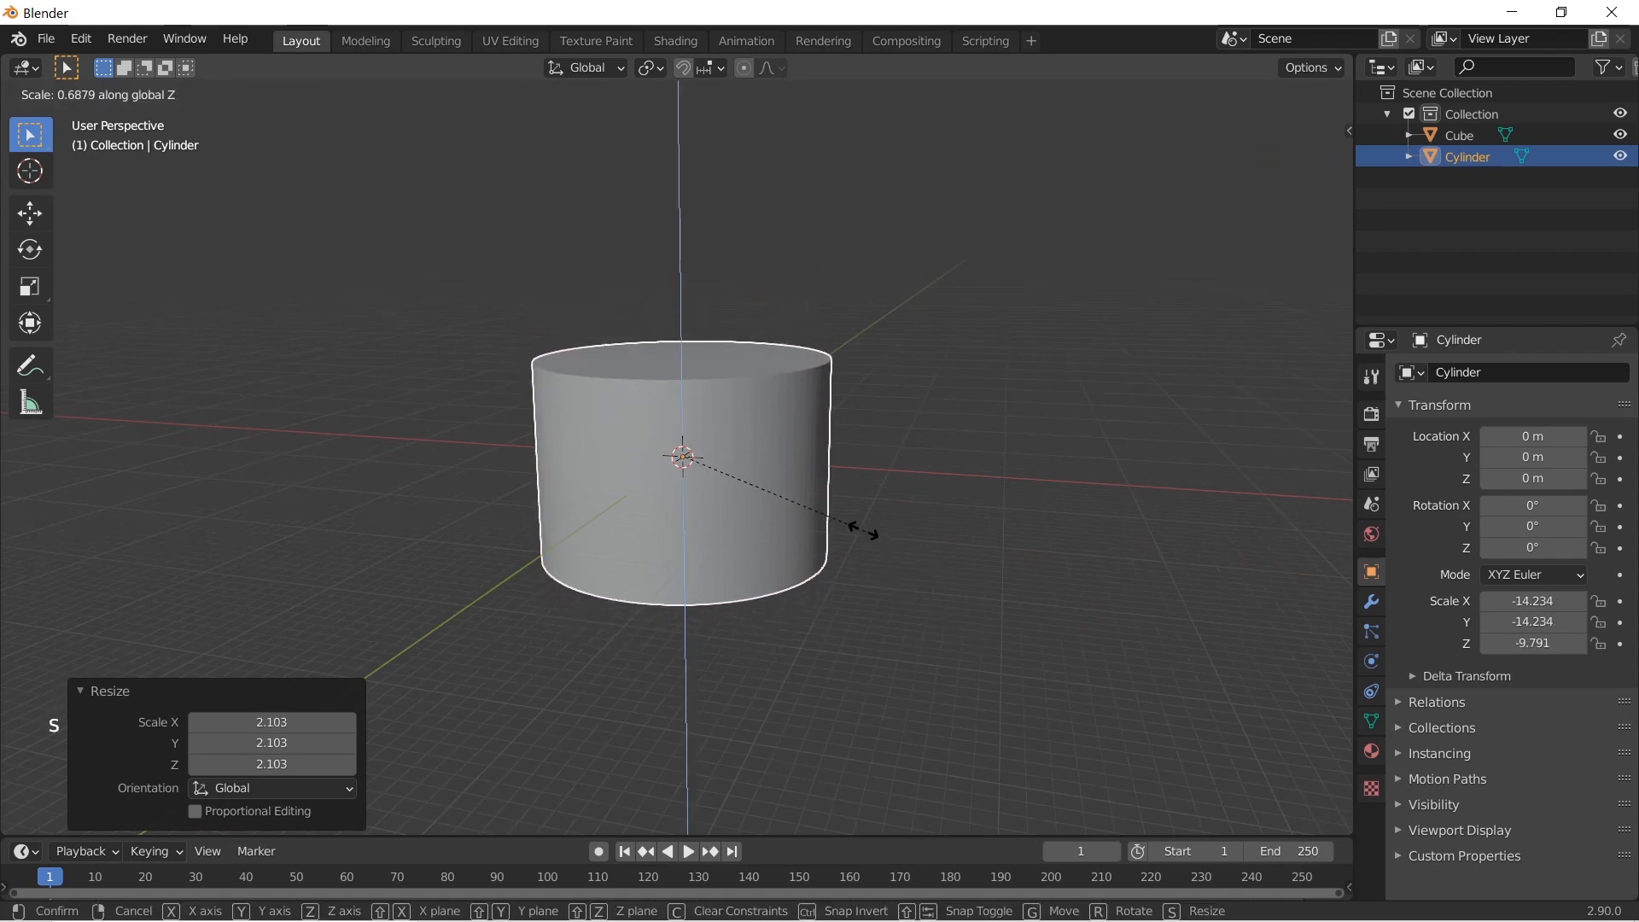
left_click(766, 481)
left_click(109, 690)
key("s")
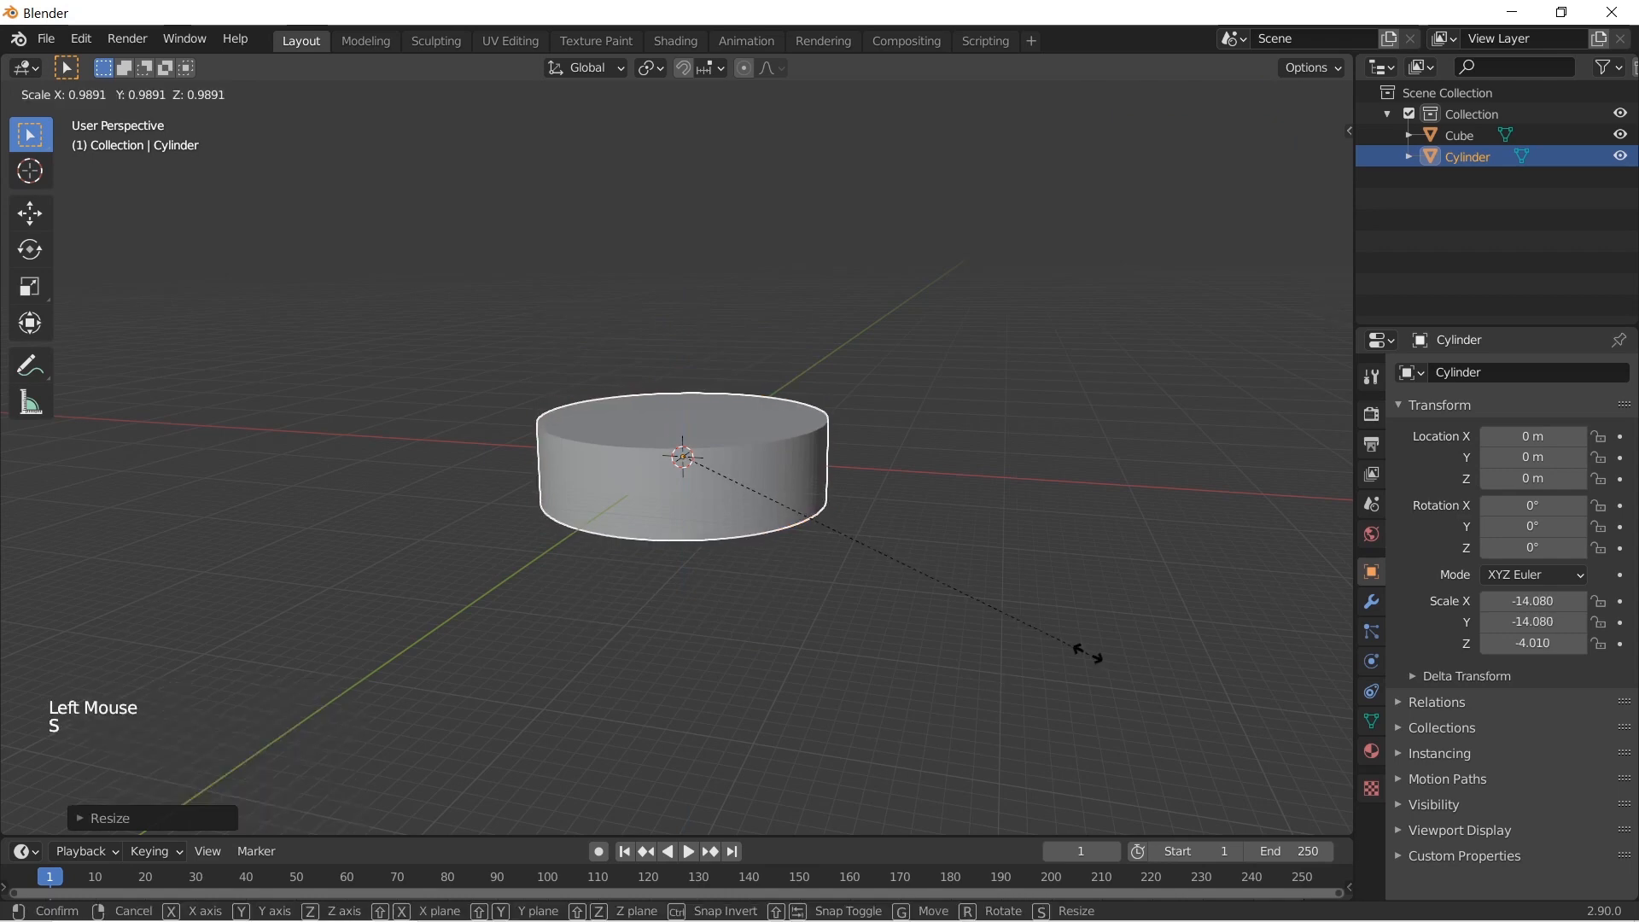
left_click(1124, 663)
key("s")
key("z")
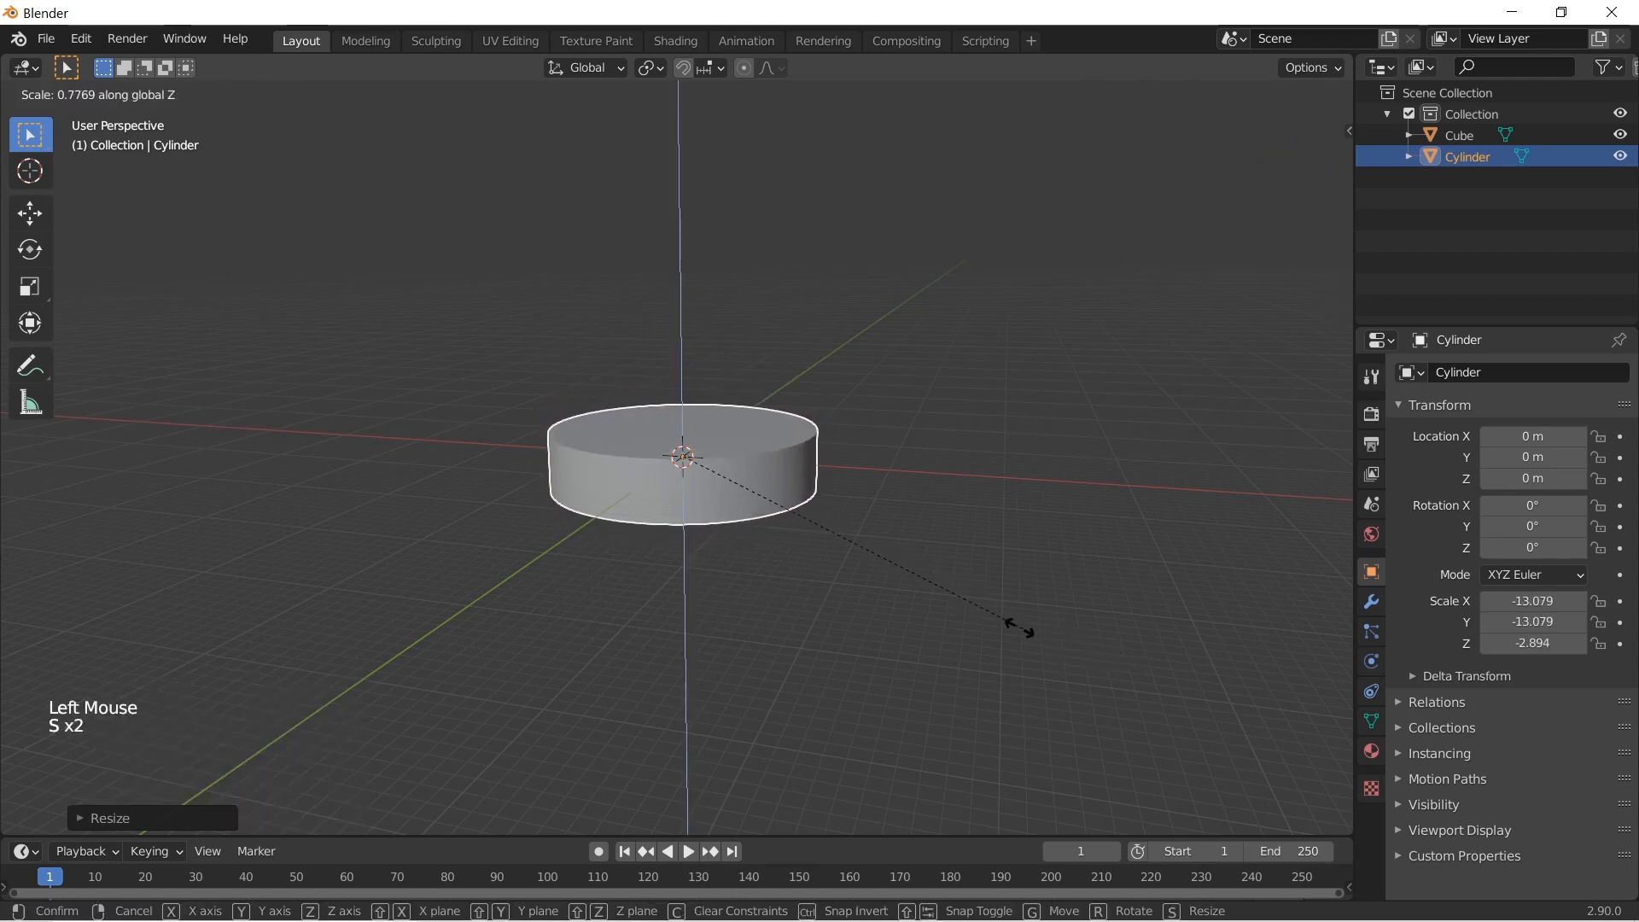
left_click(939, 613)
Apply smooth shading to the cylinder around the cube
scroll(853, 597, "up", 8)
middle_click_drag(695, 487, 811, 542, "shift")
scroll(768, 525, "up", 4)
left_click(1063, 360)
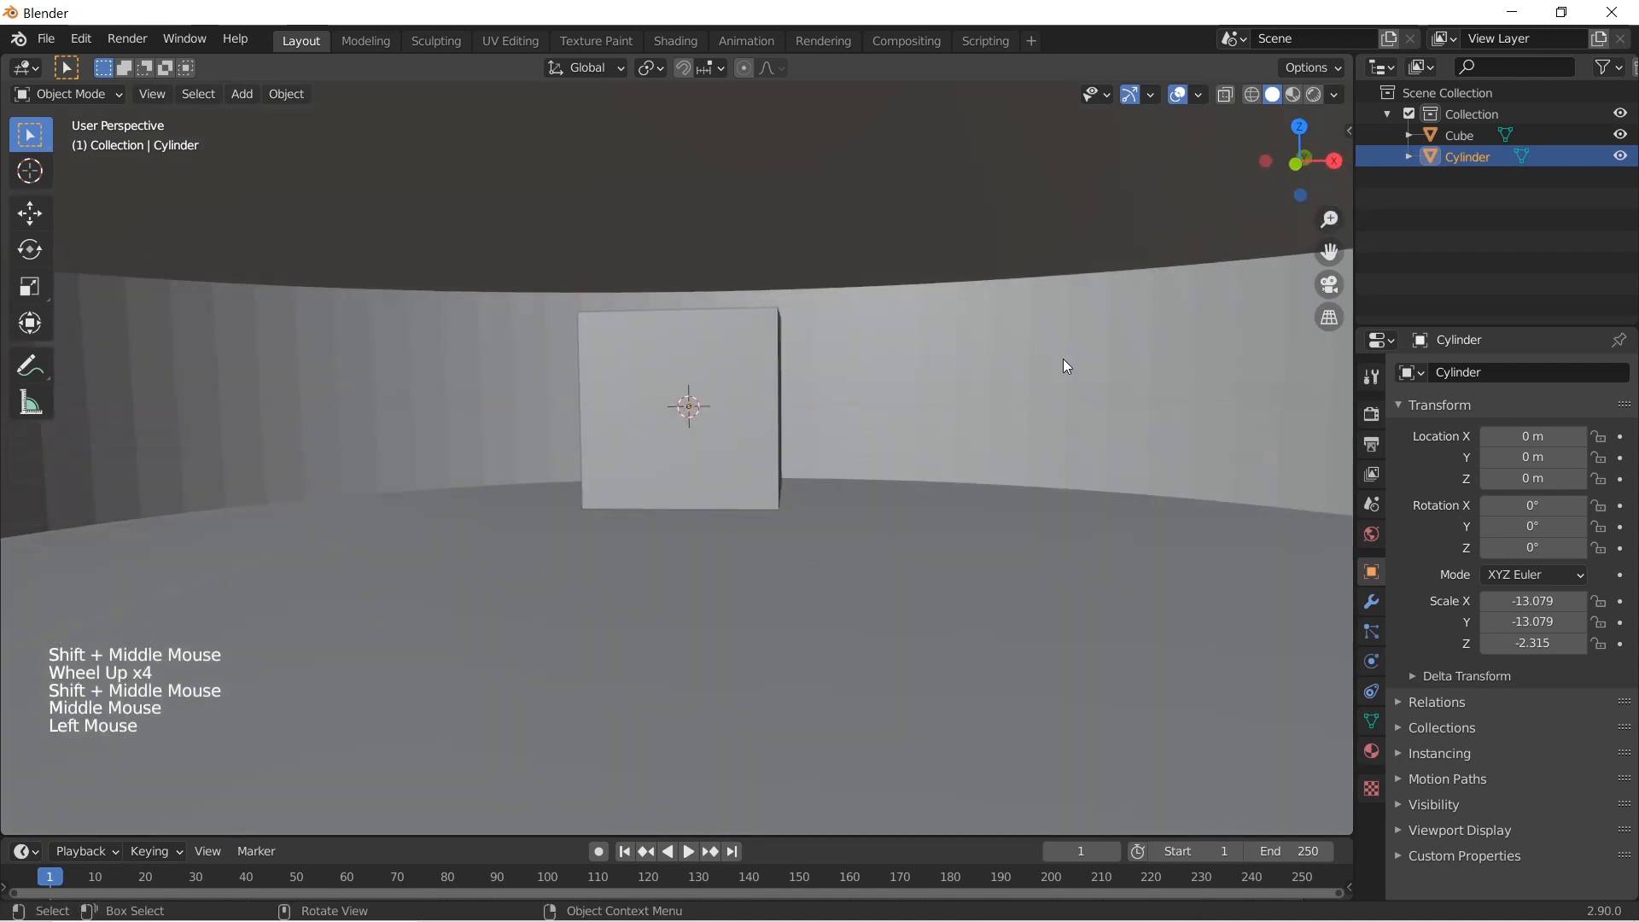
scroll(1006, 403, "down", 5)
right_click(859, 465)
left_click(858, 455)
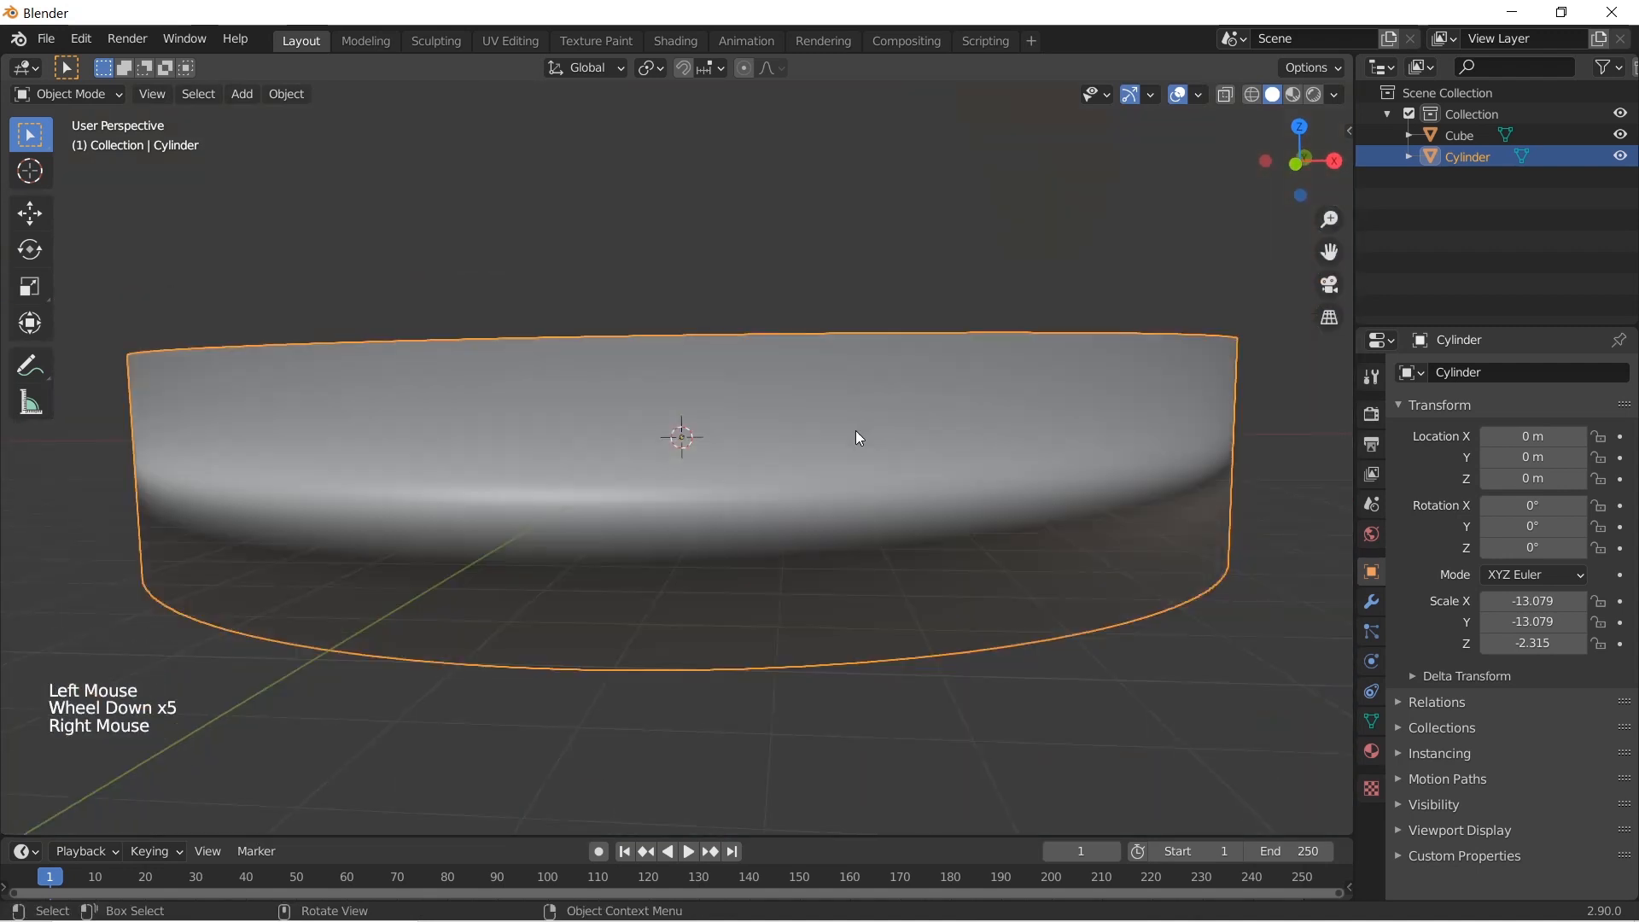
Enable Auto Smooth at 30° in the cylinder's normals settings
mouse_move(857, 439)
middle_mouse_down()
mouse_move(937, 651)
mouse_move(893, 680)
mouse_move(849, 652)
middle_mouse_up()
scroll(871, 666, "down", 6)
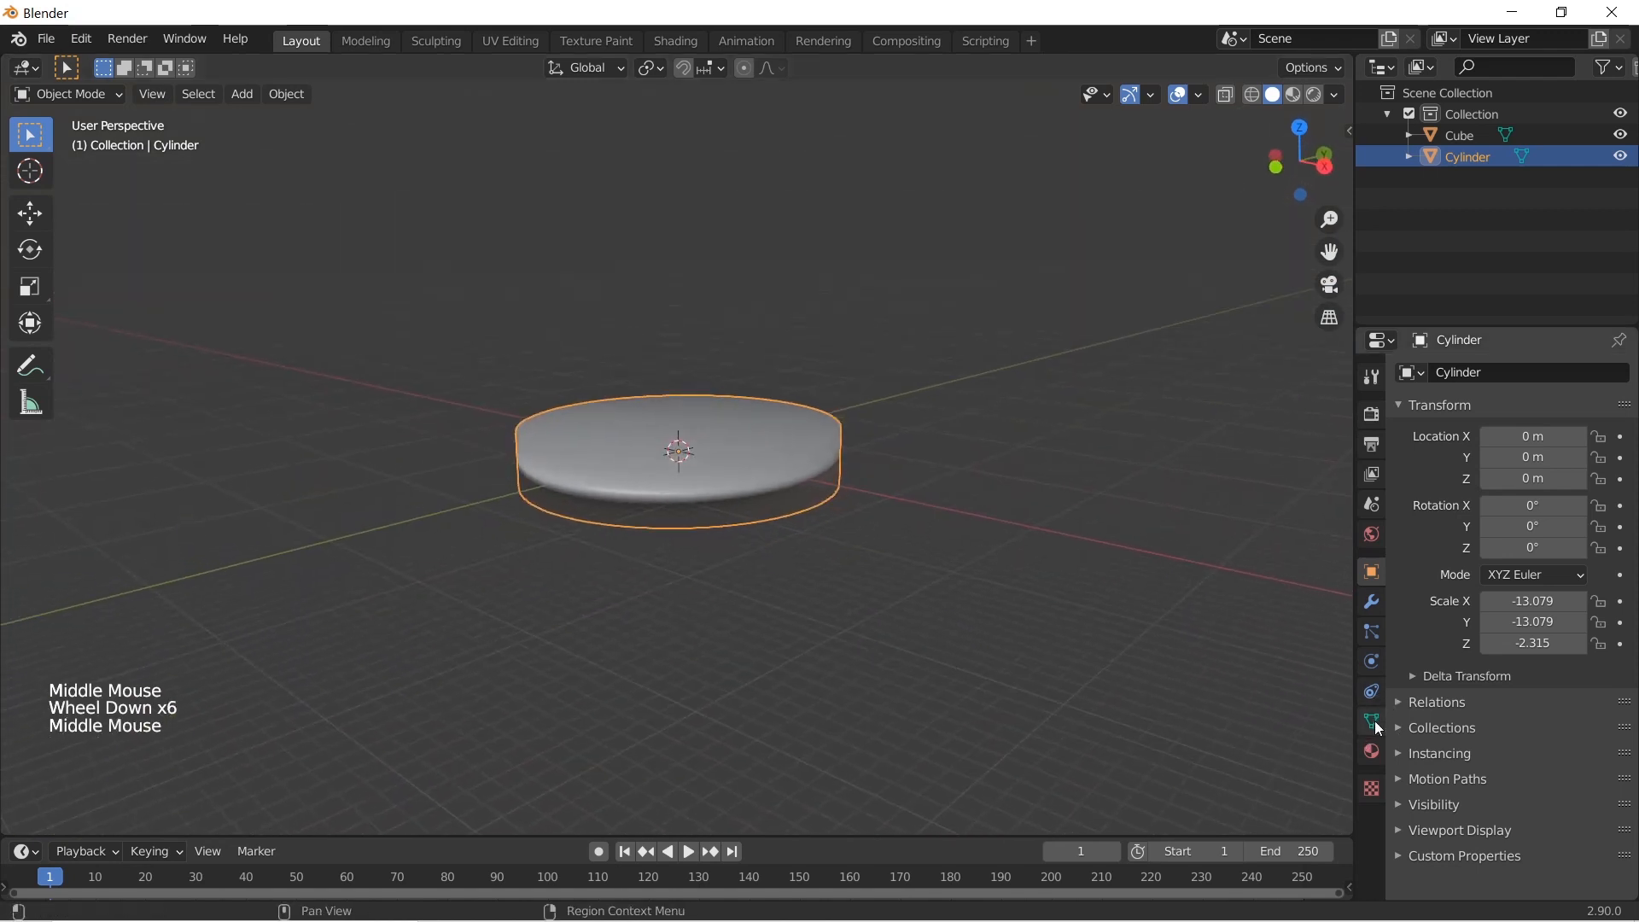
left_click(1372, 722)
left_click(1432, 739)
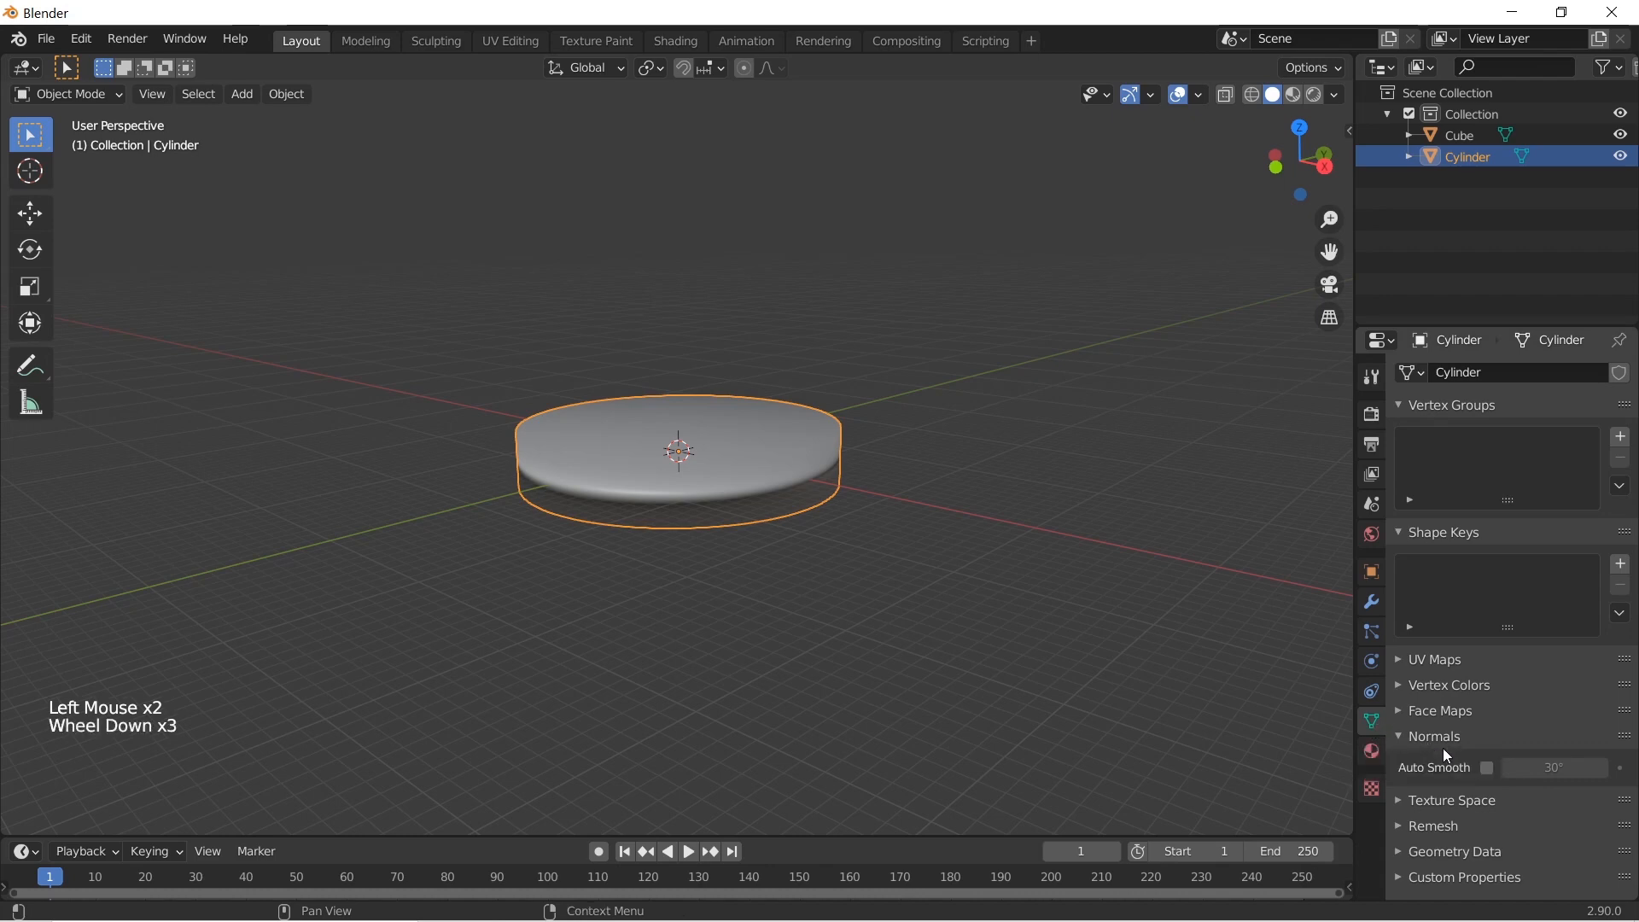
left_click(1488, 769)
Examine the shading of the cylinder's top and of its interior wall behind the cube
scroll(725, 513, "up", 3)
middle_click_drag(725, 513, 716, 621)
scroll(751, 523, "up", 7)
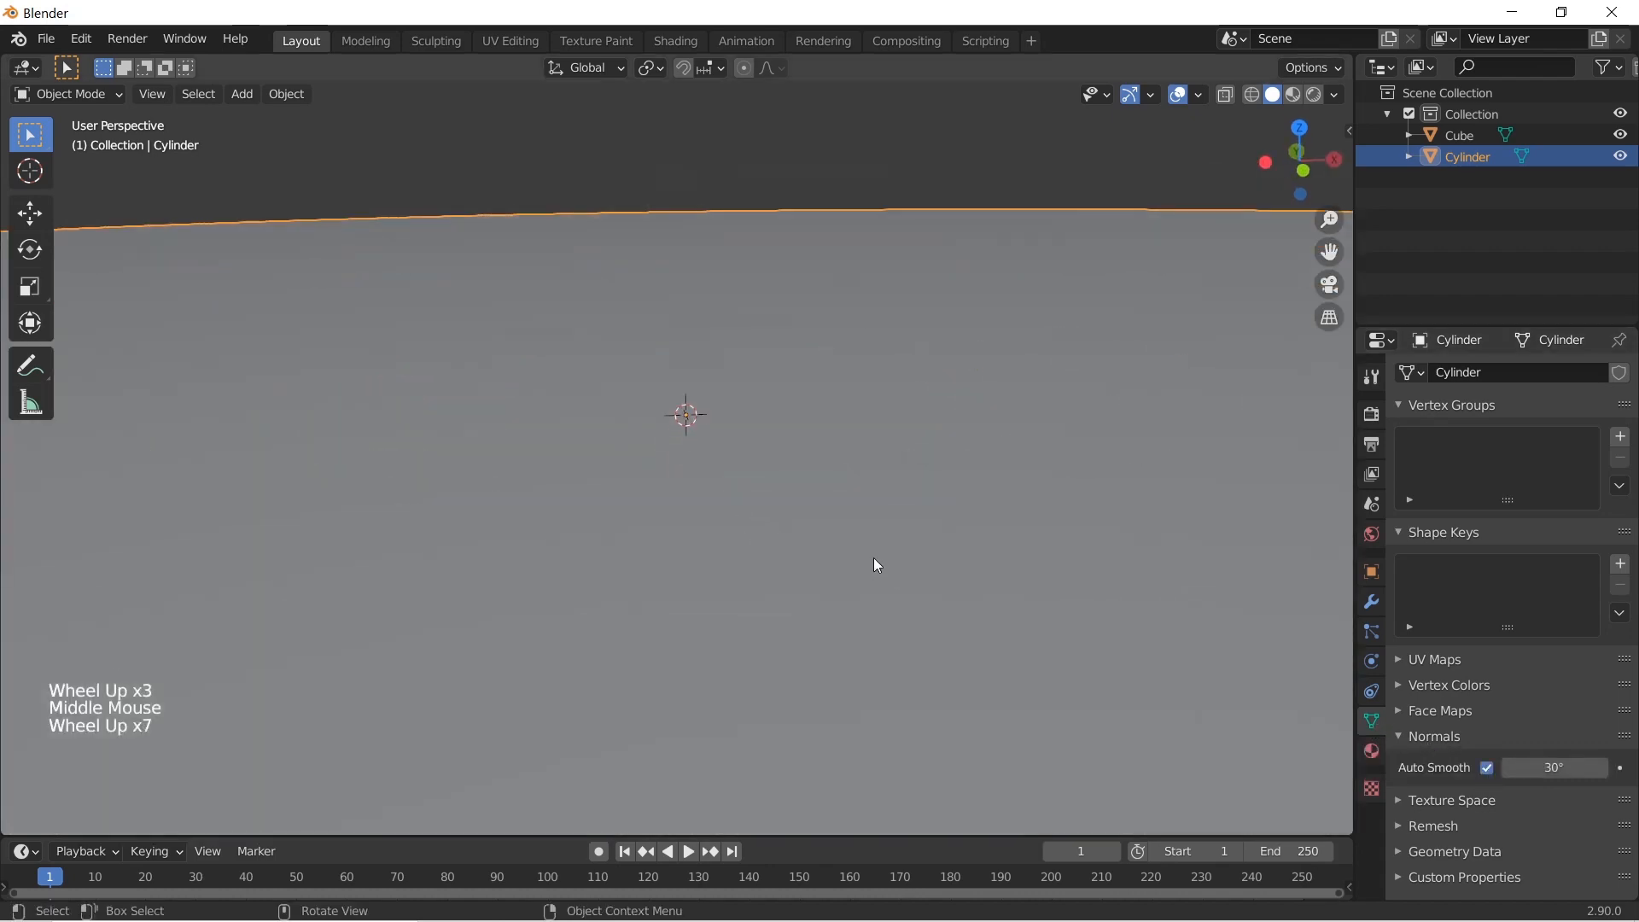
scroll(856, 540, "up", 1)
middle_click_drag(874, 563, 771, 541)
scroll(832, 536, "up", 2)
scroll(776, 518, "down", 4)
scroll(786, 504, "up", 1)
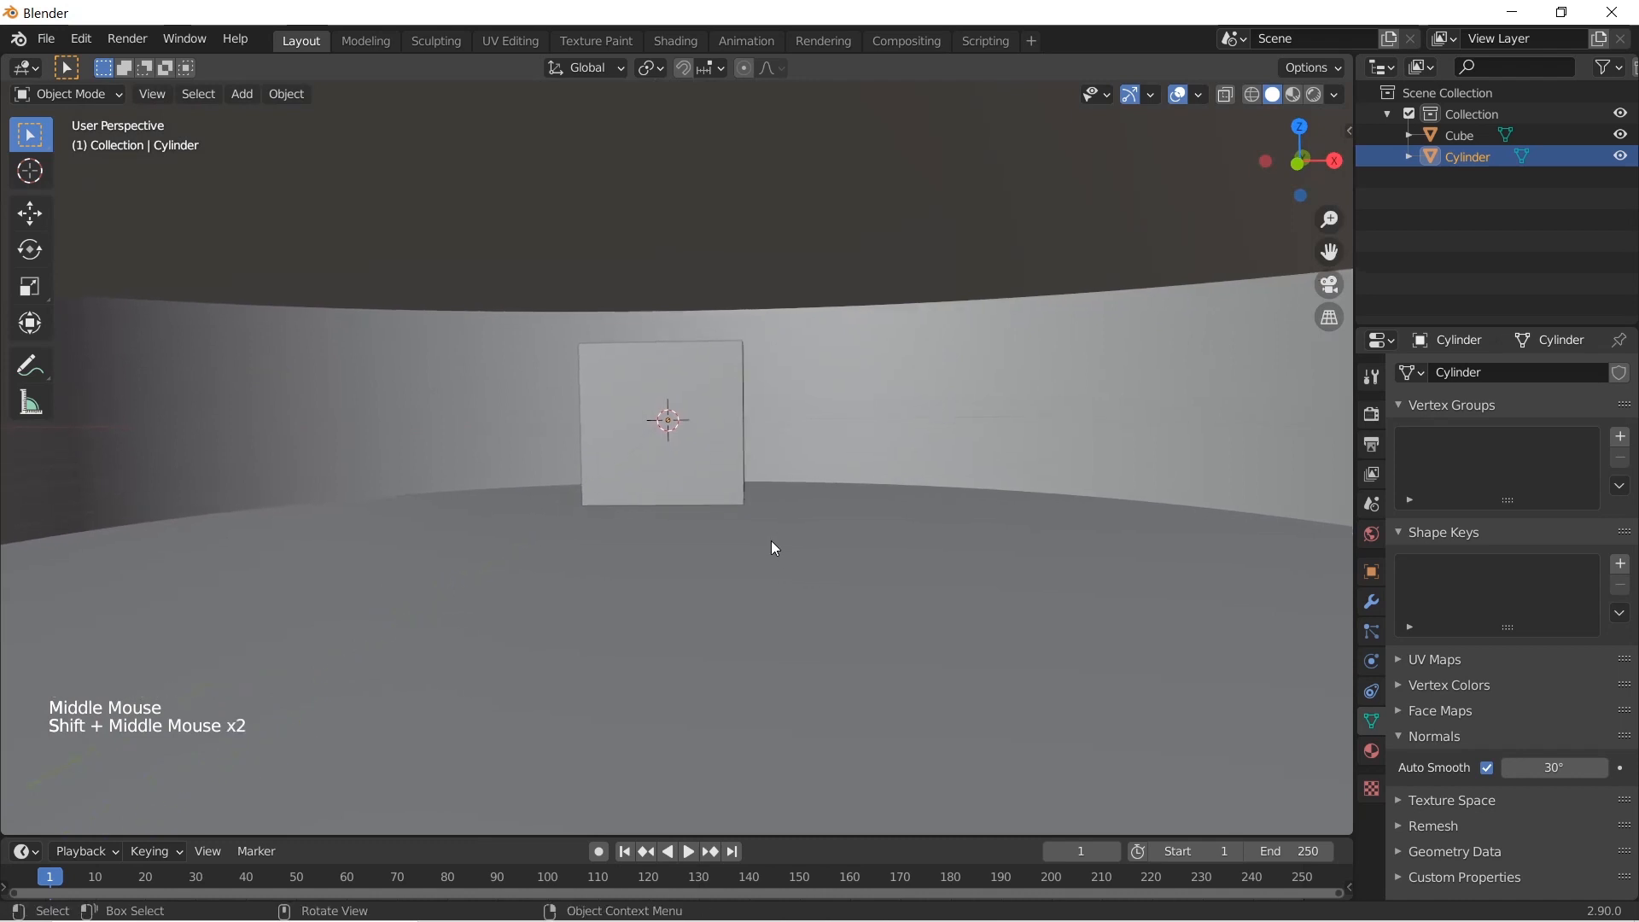
Switch to the Shading workspace and enable Bloom, Screen Space Reflections and Ambient Occlusion for the Eevee render
left_click(686, 47)
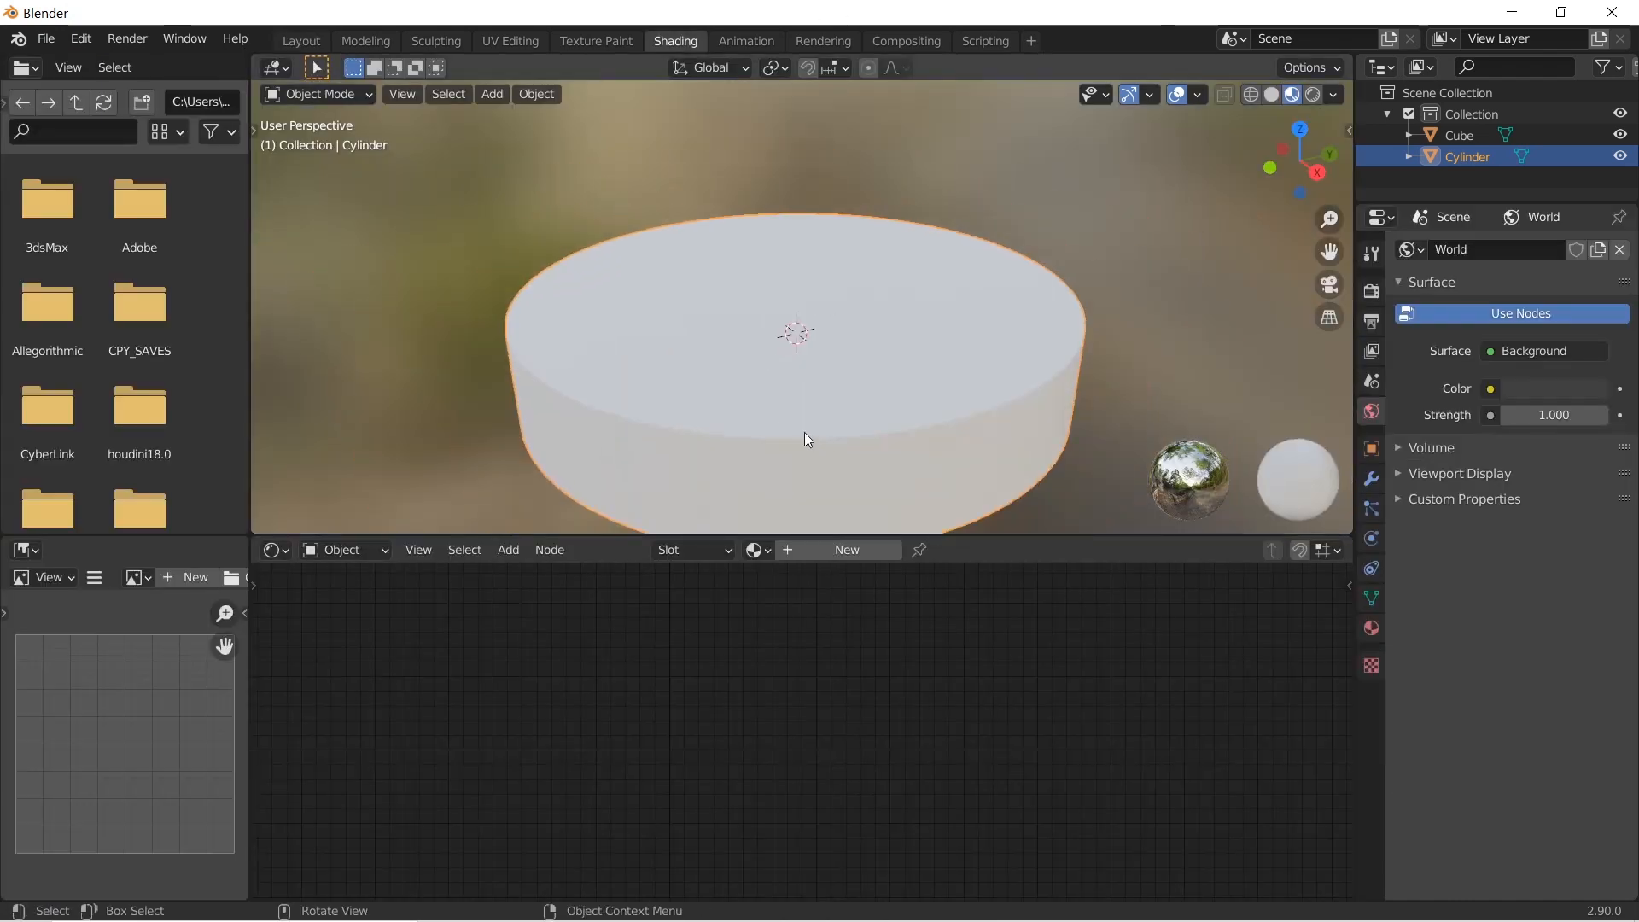
scroll(808, 438, "up", 8)
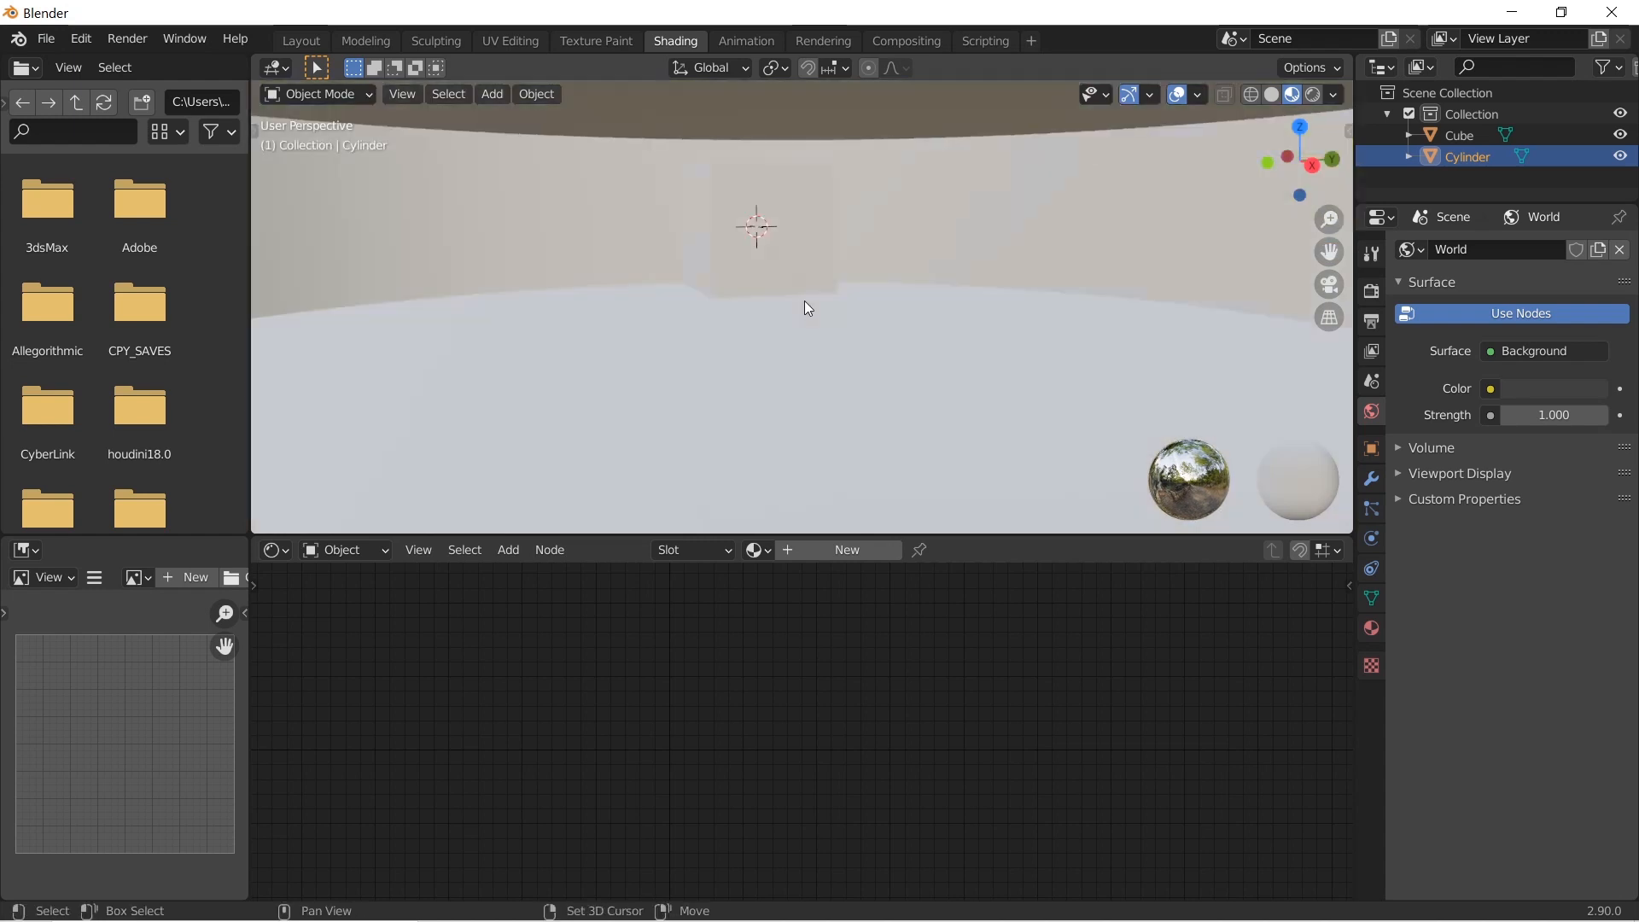
middle_click_drag(804, 300, 823, 350, "shift")
scroll(797, 340, "up", 1)
middle_click_drag(924, 354, 911, 365)
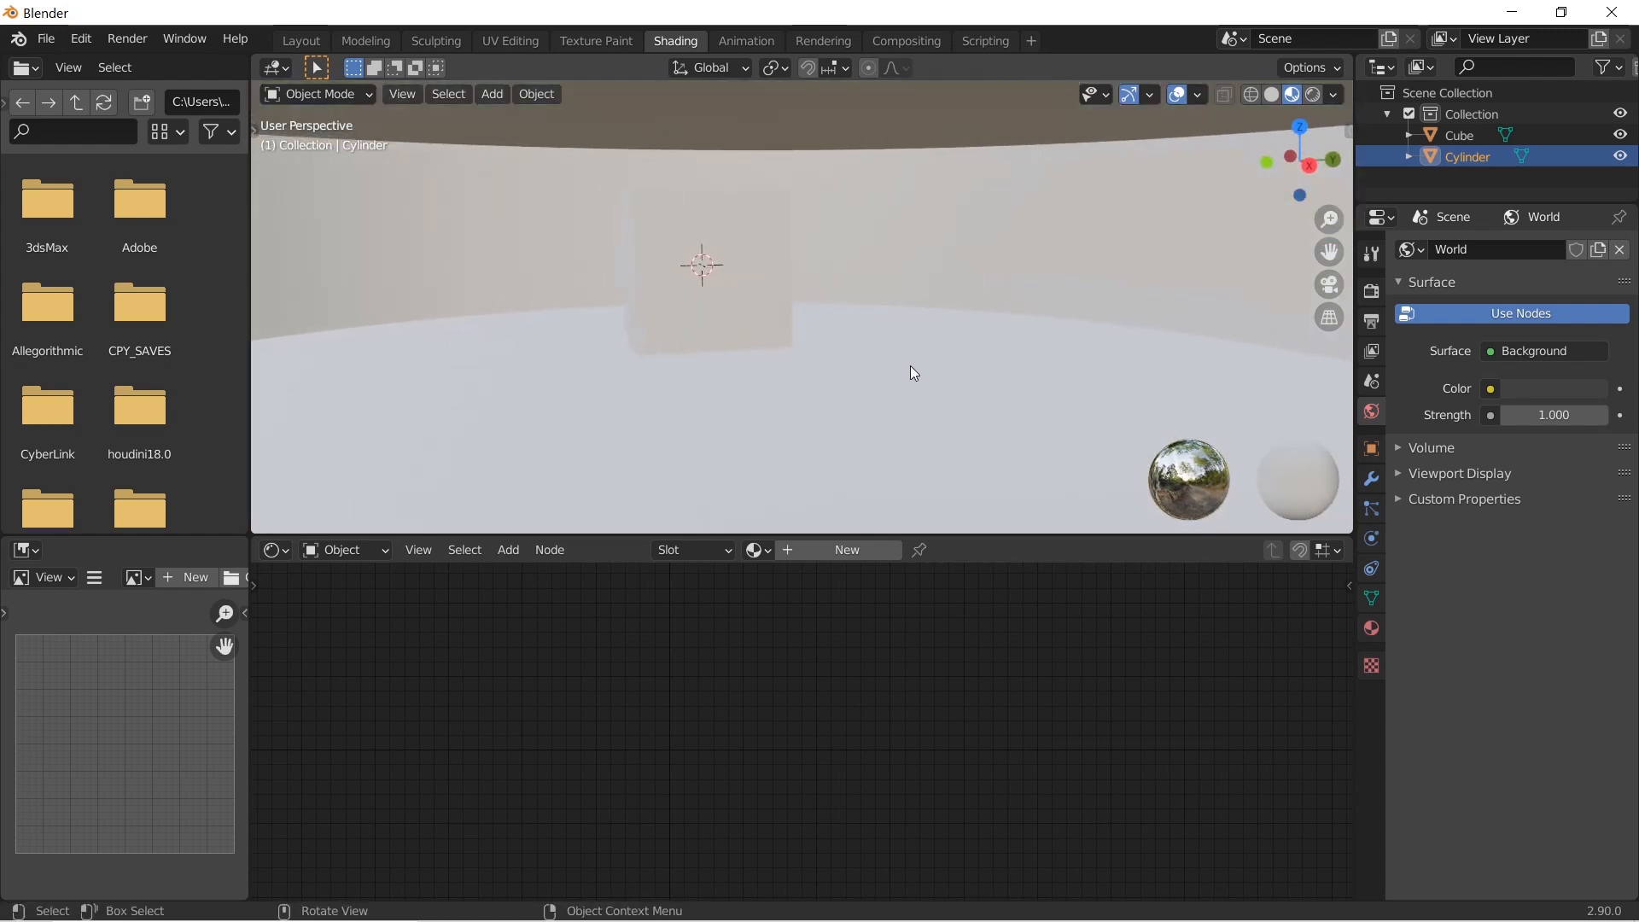
left_click(1372, 292)
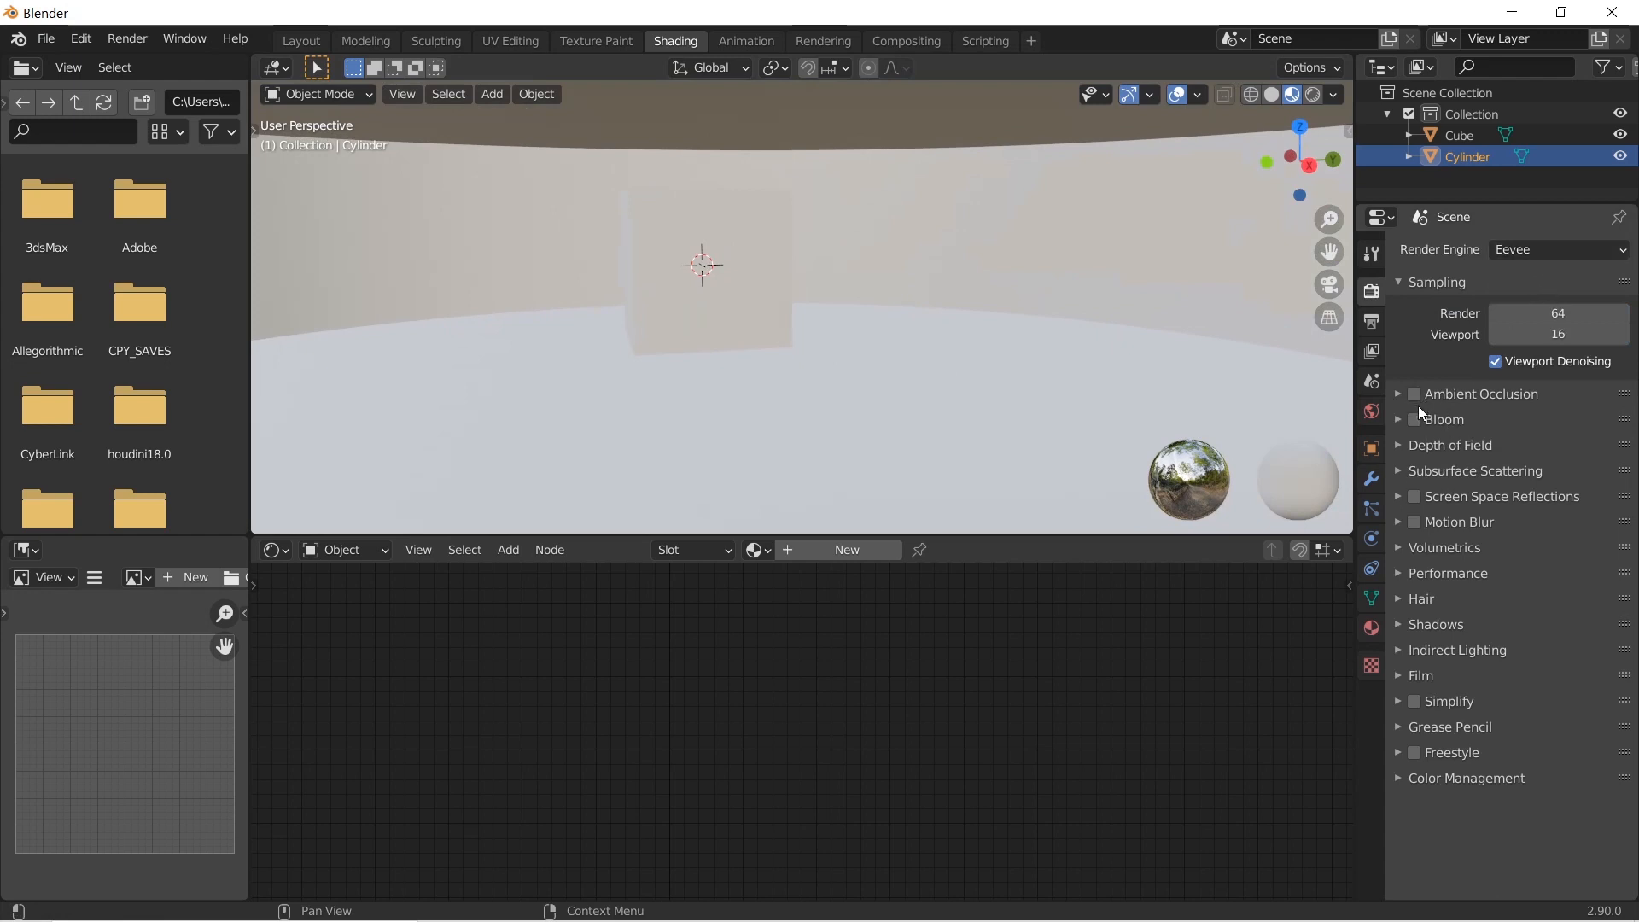
left_click(1415, 497)
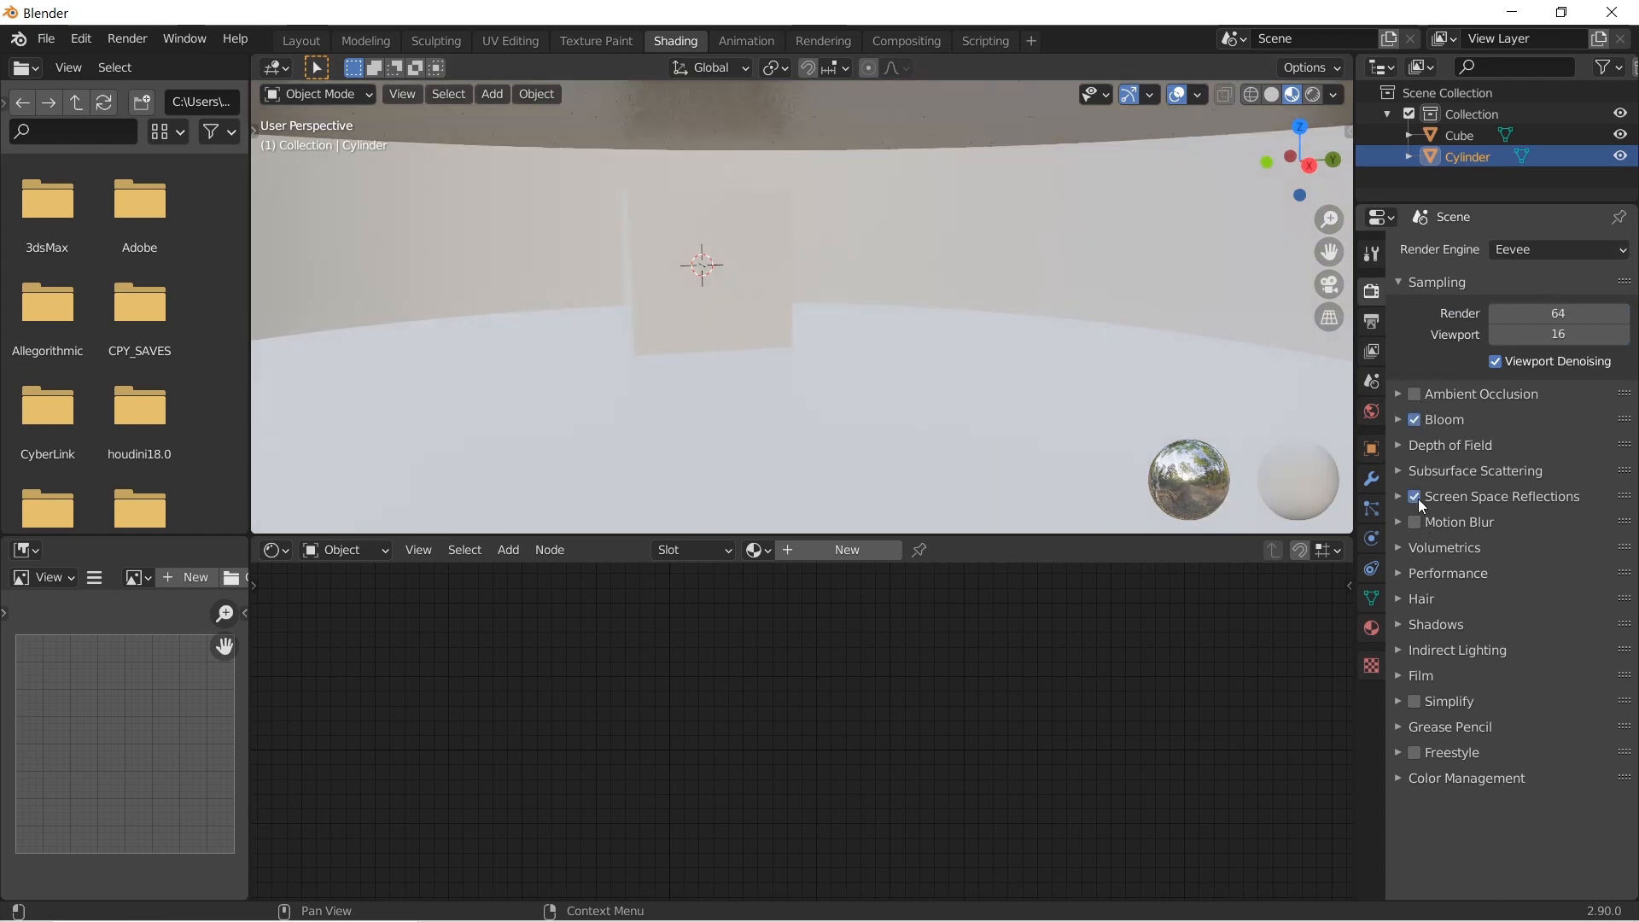
left_click(1415, 395)
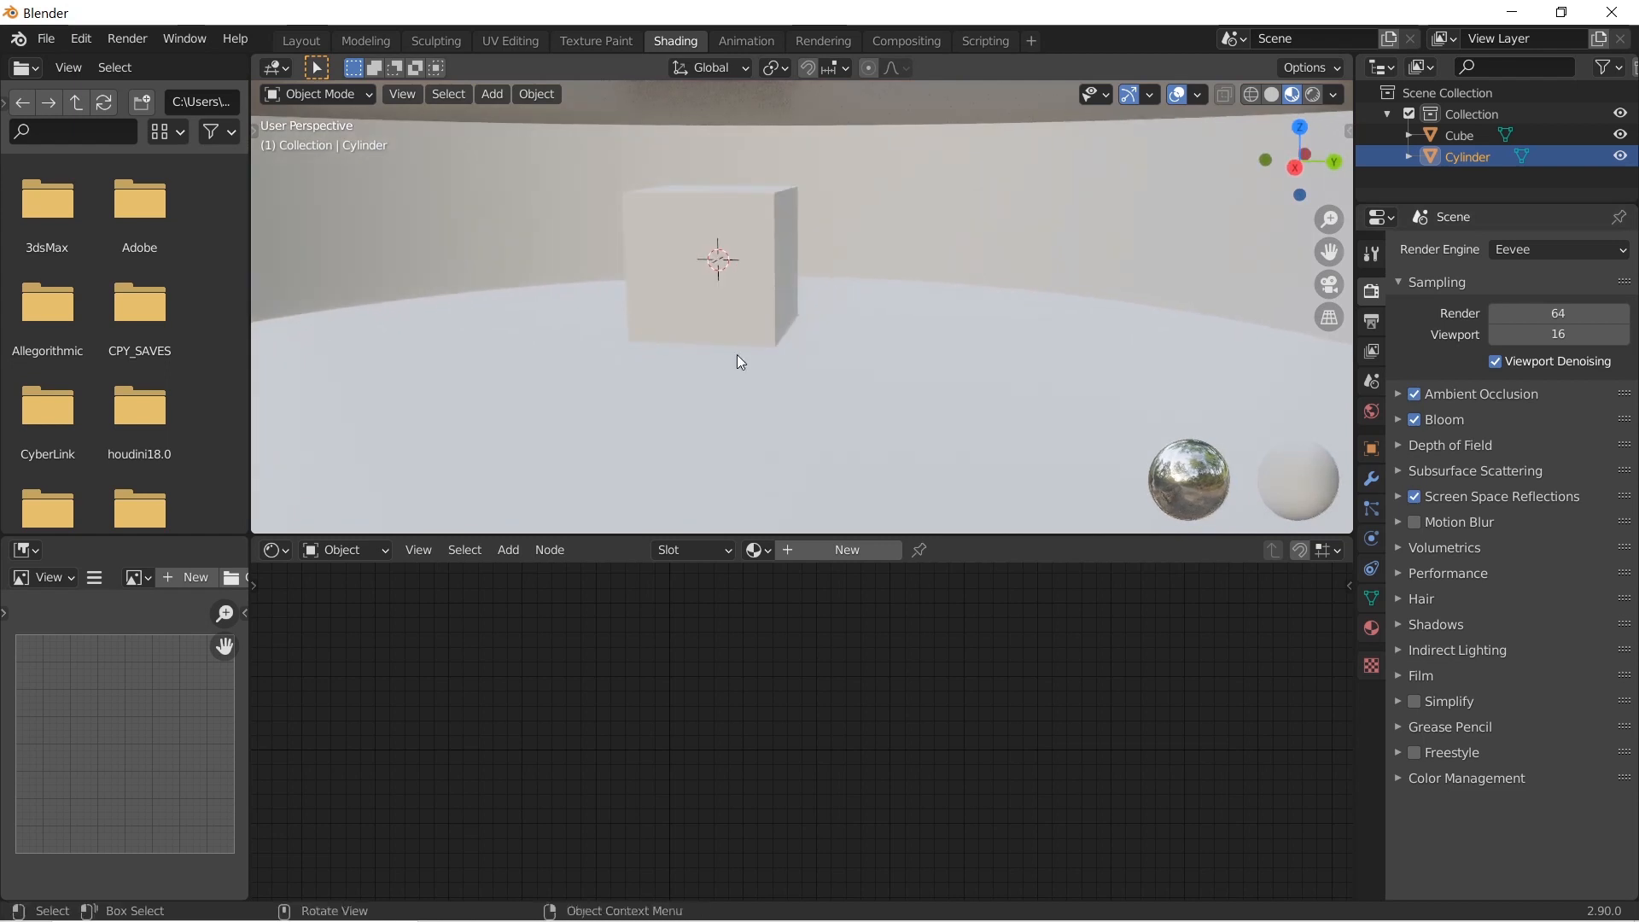
Create a new material for the cylinder and move its Principled BSDF node farther from the Material Output
middle_click_drag(736, 356, 732, 326, "shift")
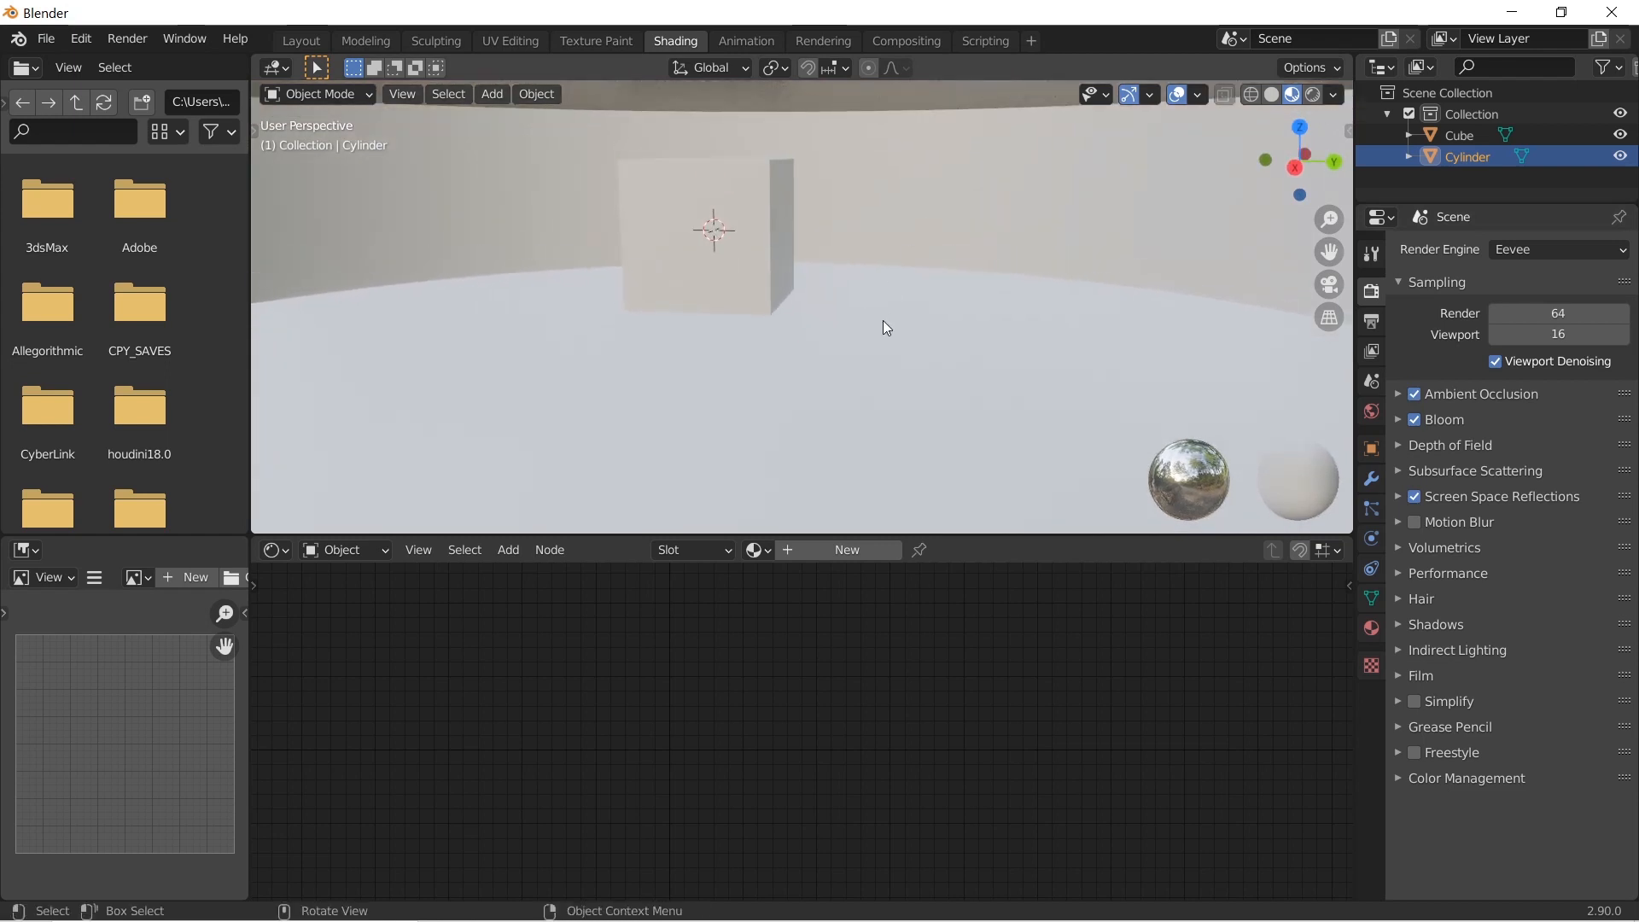
middle_click_drag(883, 320, 881, 342, "shift")
left_click(855, 549)
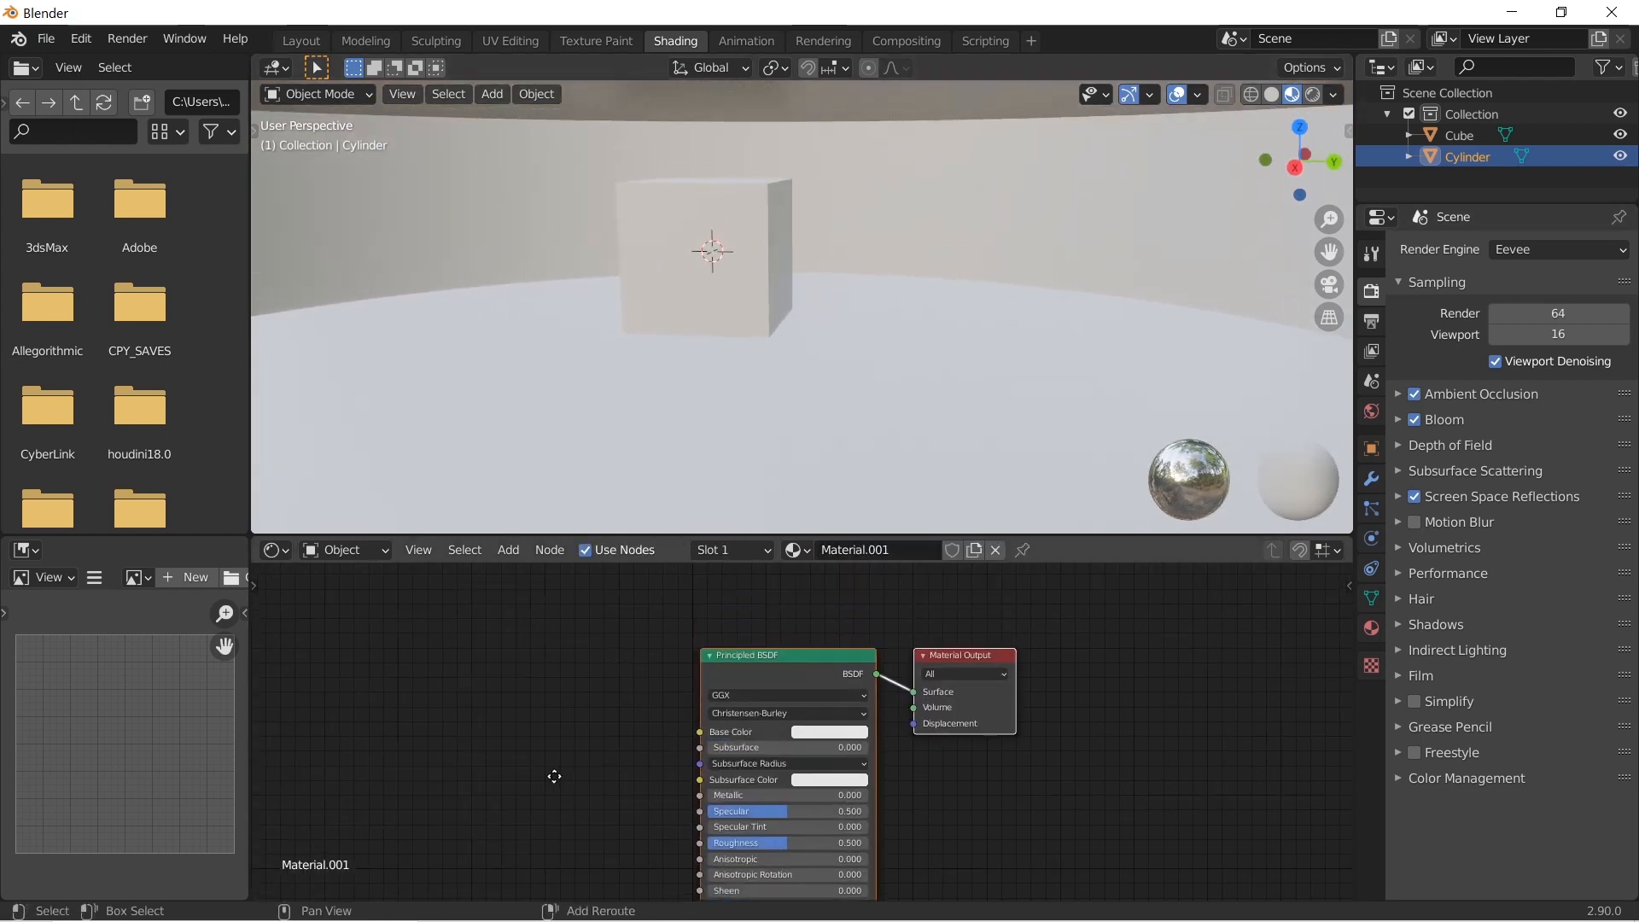
left_click_drag(748, 657, 538, 652)
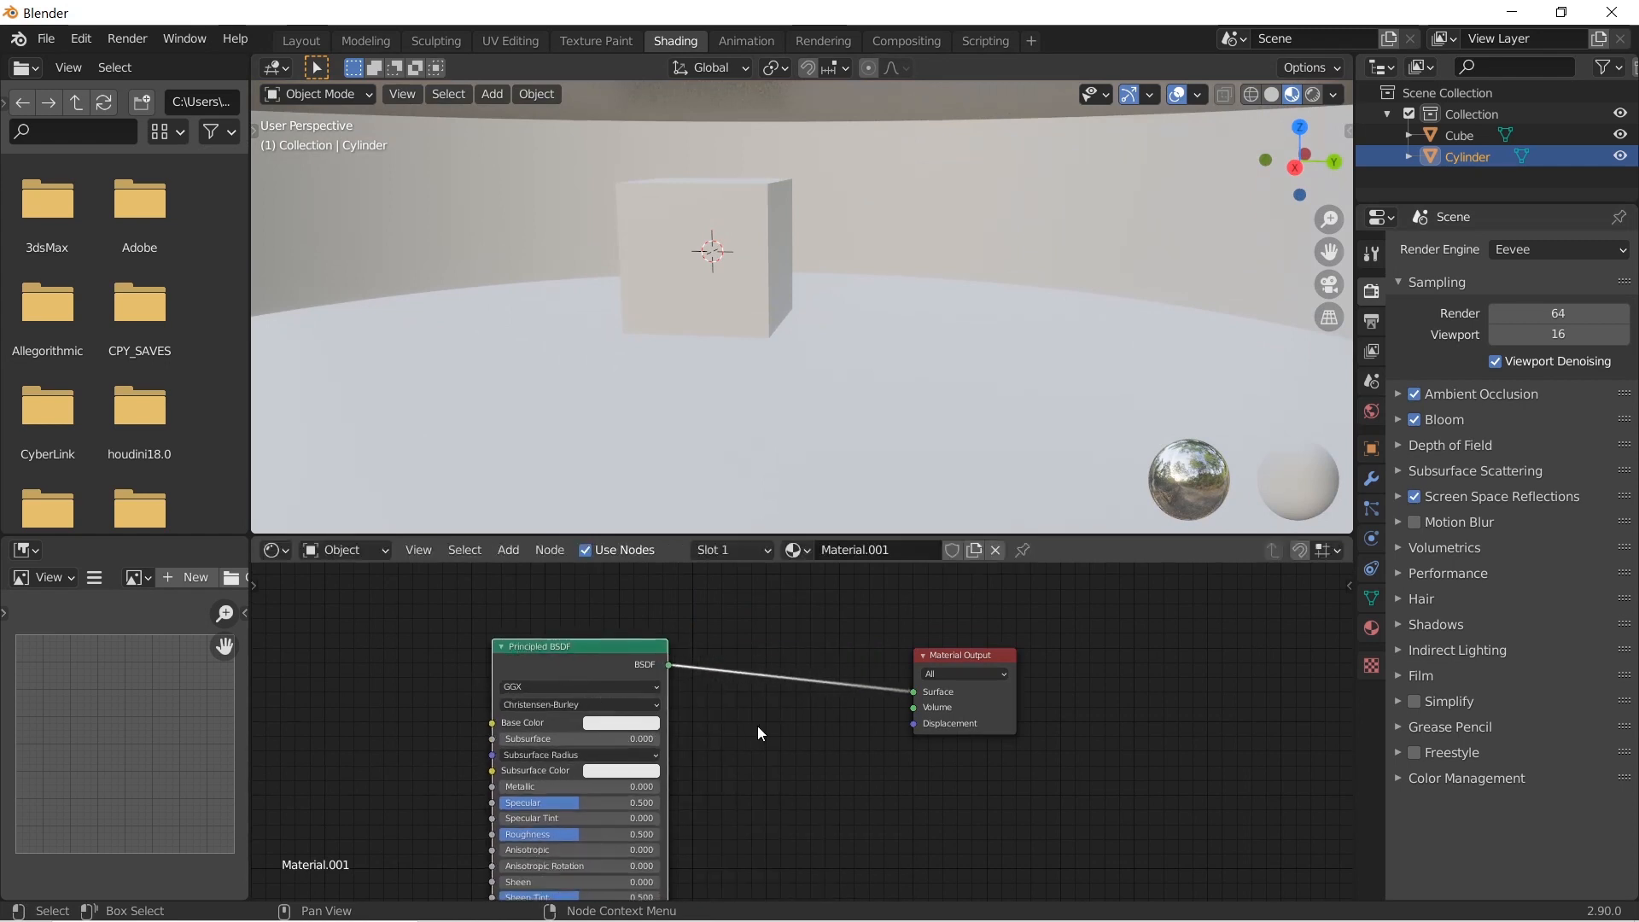
middle_click_drag(456, 733, 736, 634)
middle_click_drag(629, 634, 633, 675)
middle_click_drag(405, 622, 515, 664)
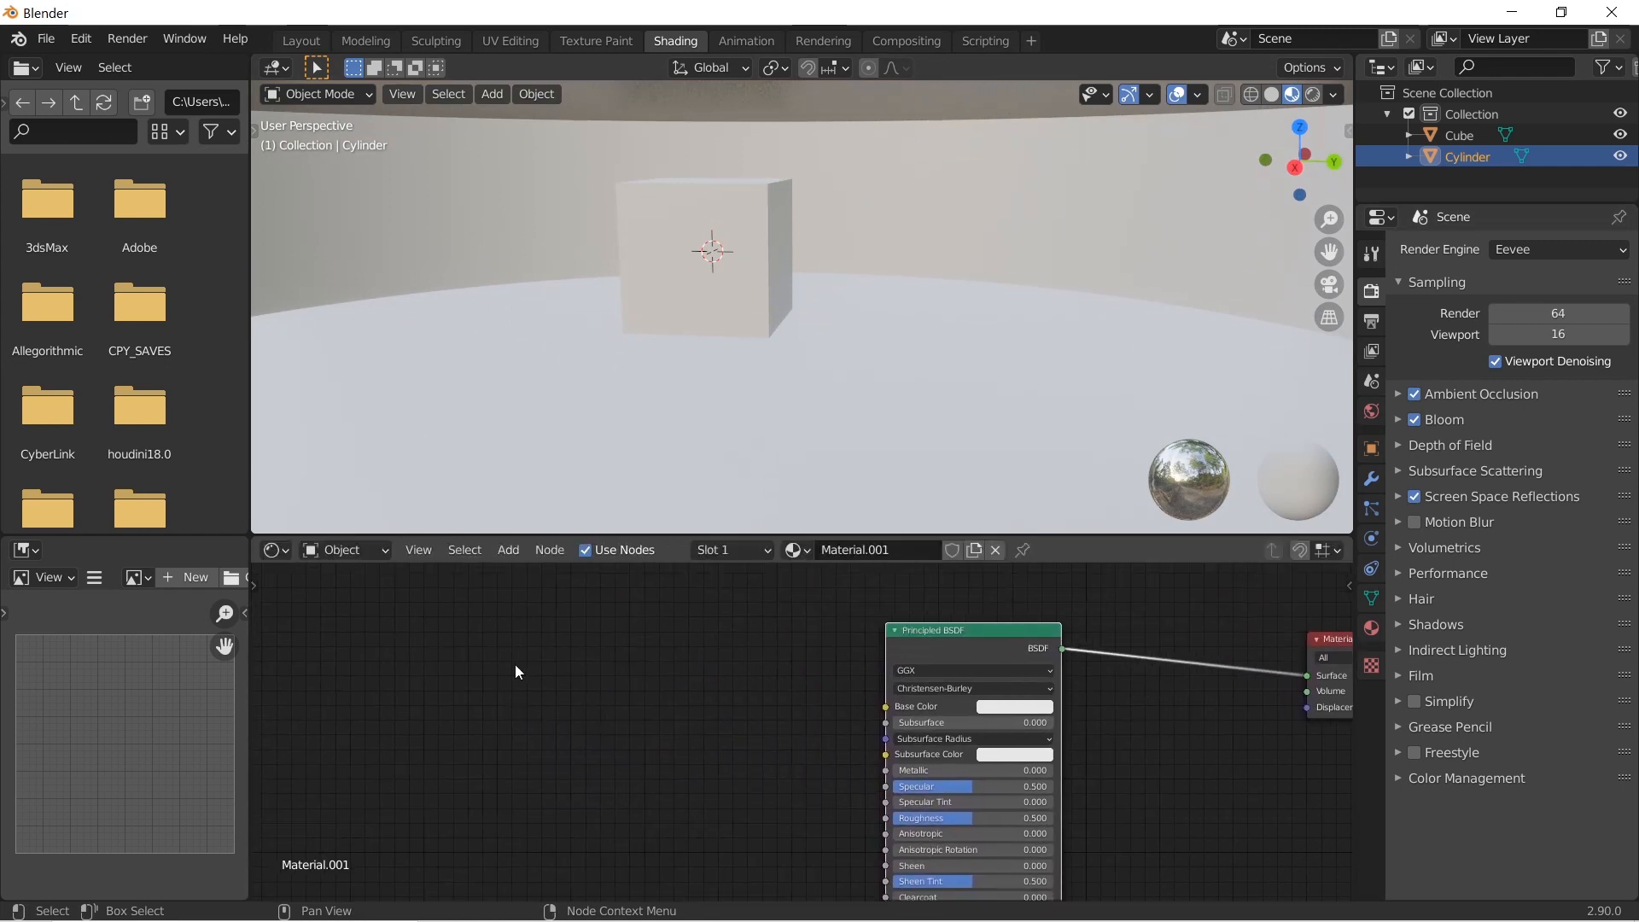
Make the cylinder material's base color black, with Metallic at 0.782 and Roughness at 0.238
left_click(1041, 710)
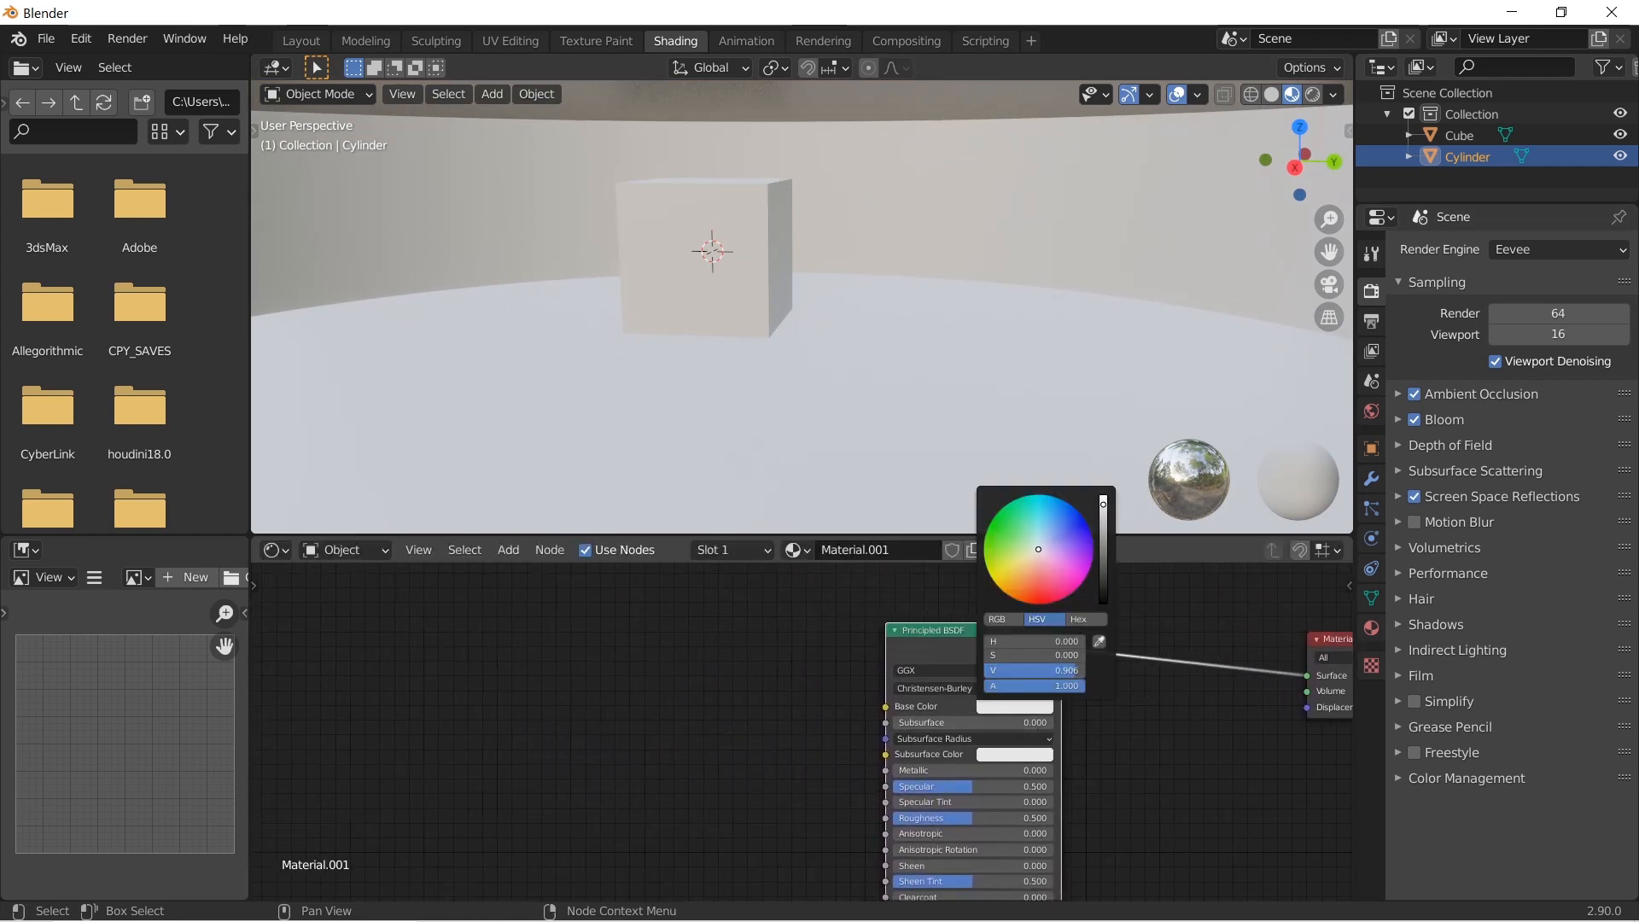
left_click_drag(1103, 503, 1104, 602)
middle_click_drag(852, 702, 793, 614)
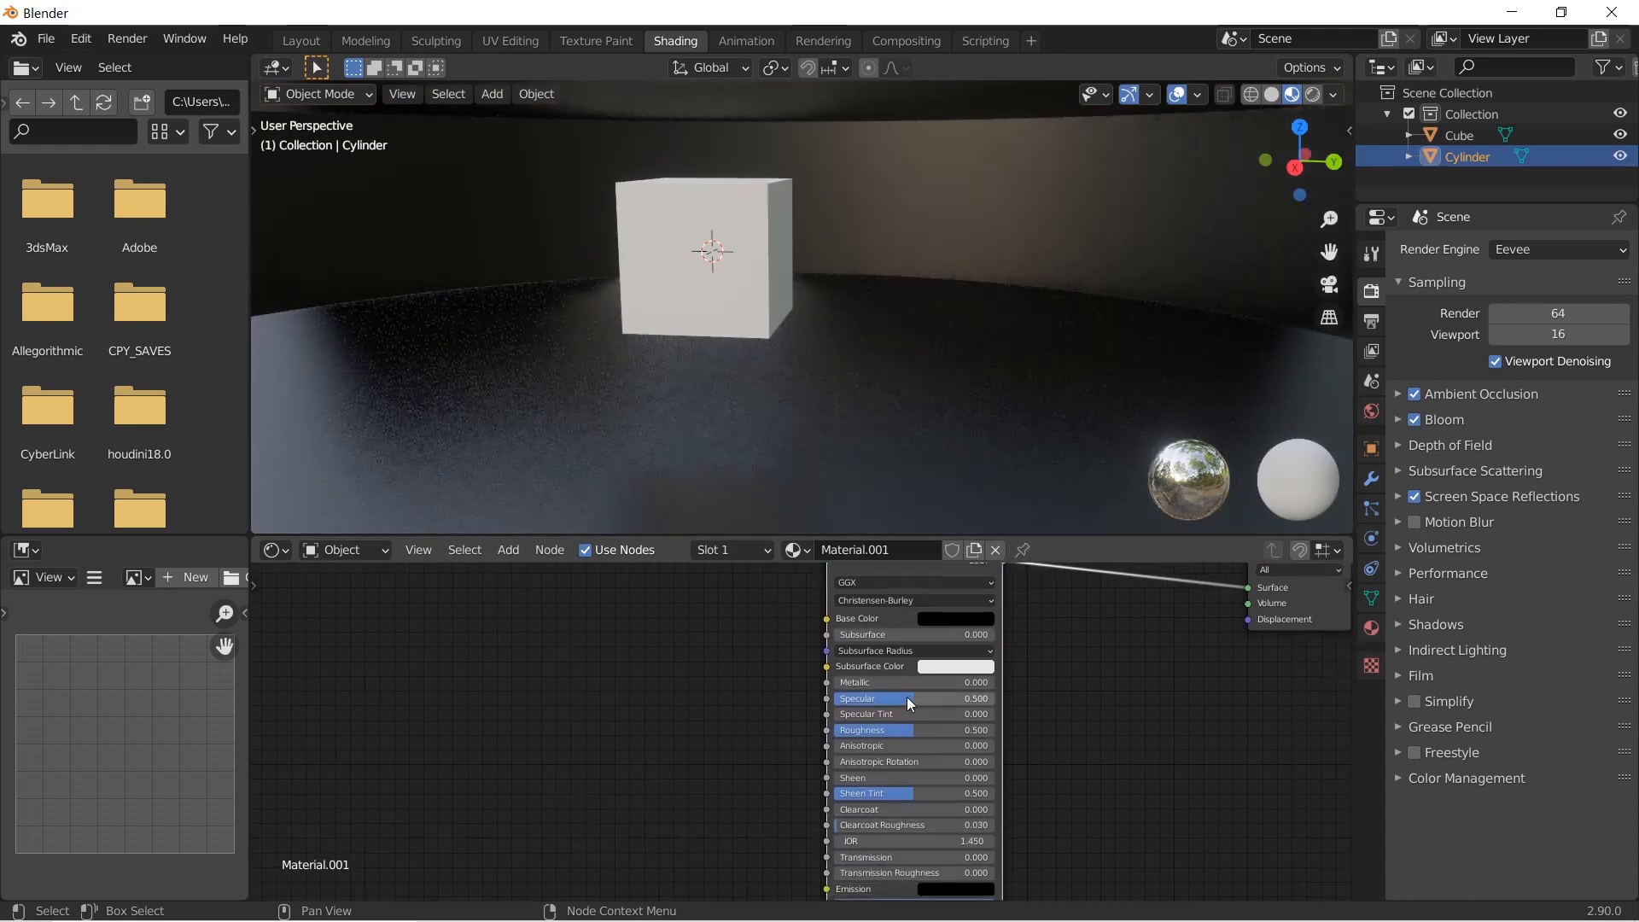
left_click_drag(894, 684, 1019, 684)
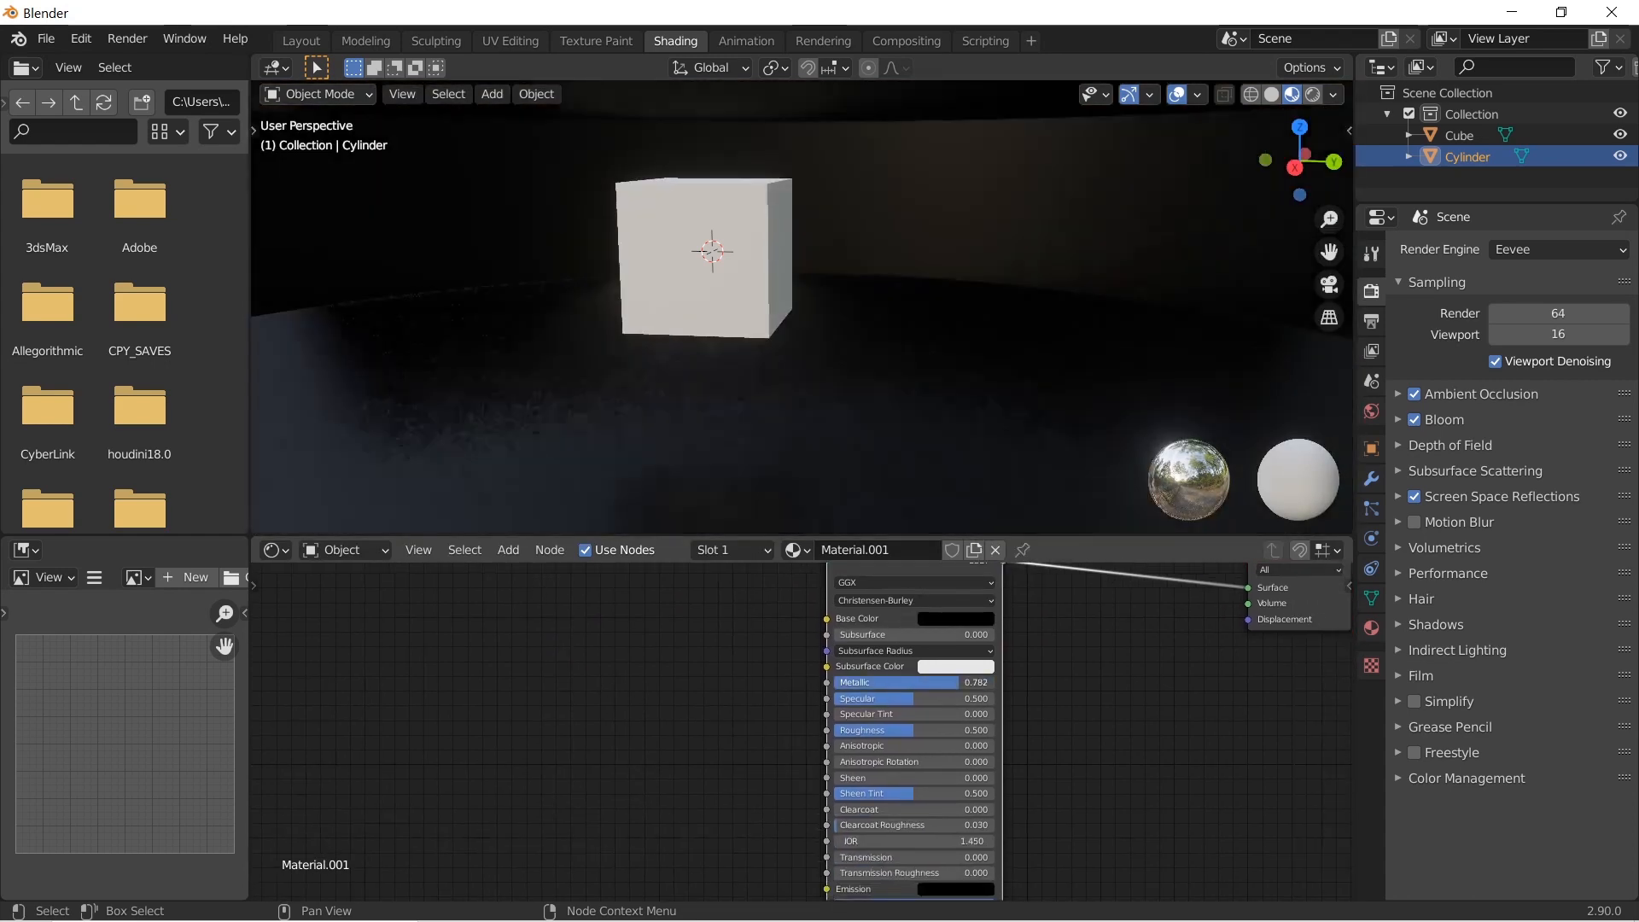
left_click_drag(940, 729, 899, 729)
Add a Voronoi Texture node beside the Principled BSDF node in the cylinder's material
middle_click_drag(557, 636, 499, 637)
middle_click_drag(776, 311, 789, 284)
middle_click_drag(561, 706, 524, 660)
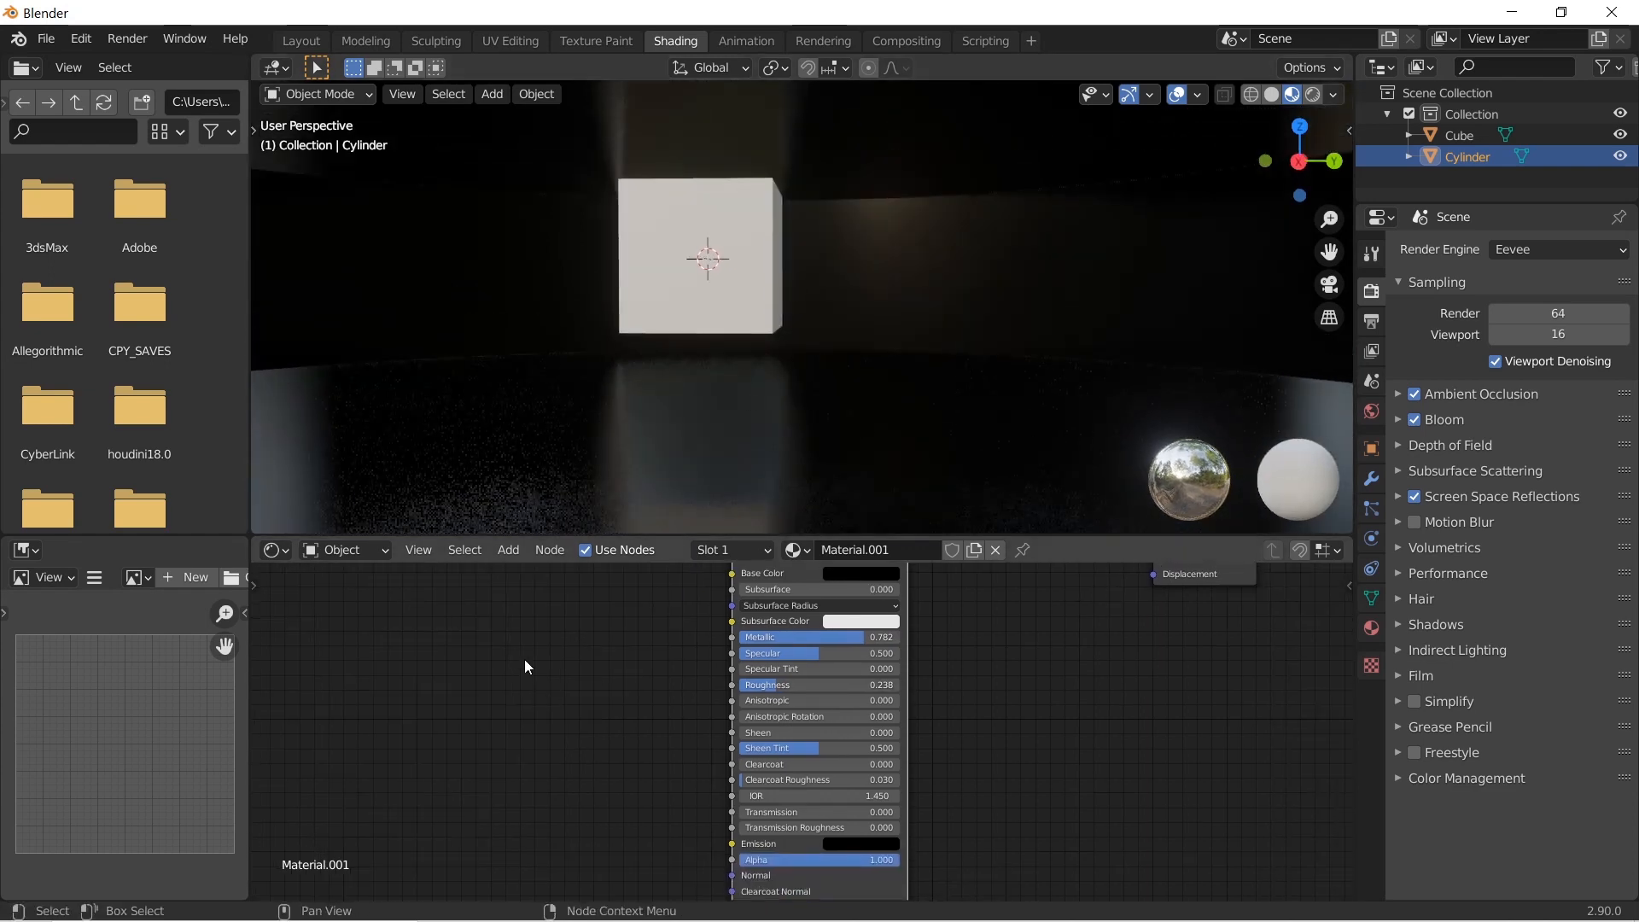
key("shift+a")
left_click(525, 659)
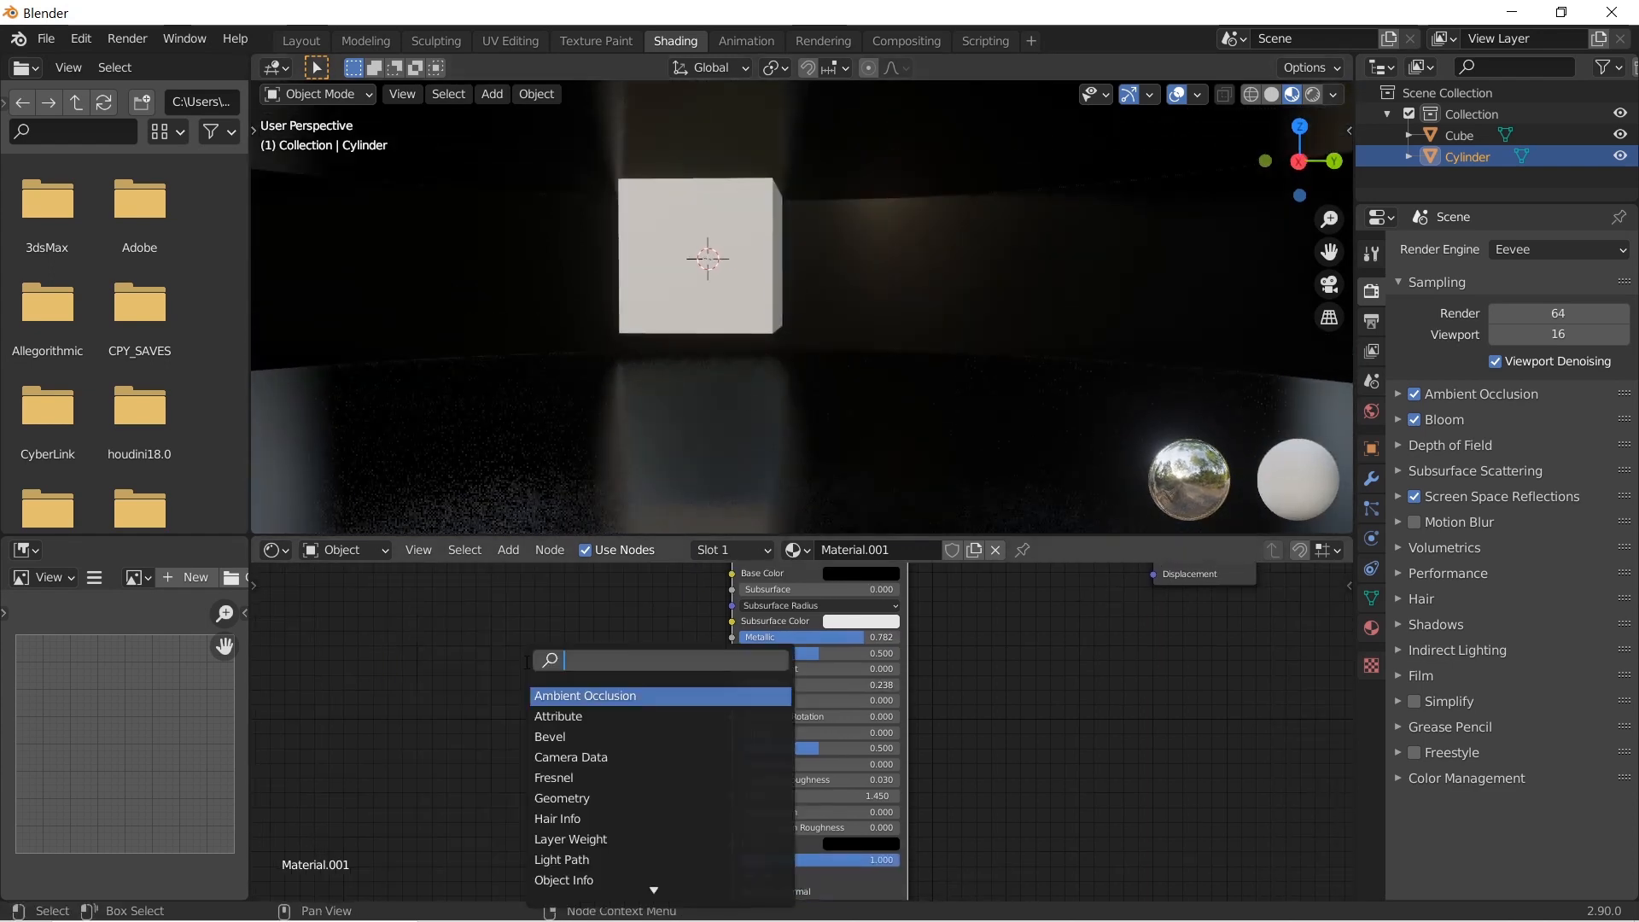
type("voro")
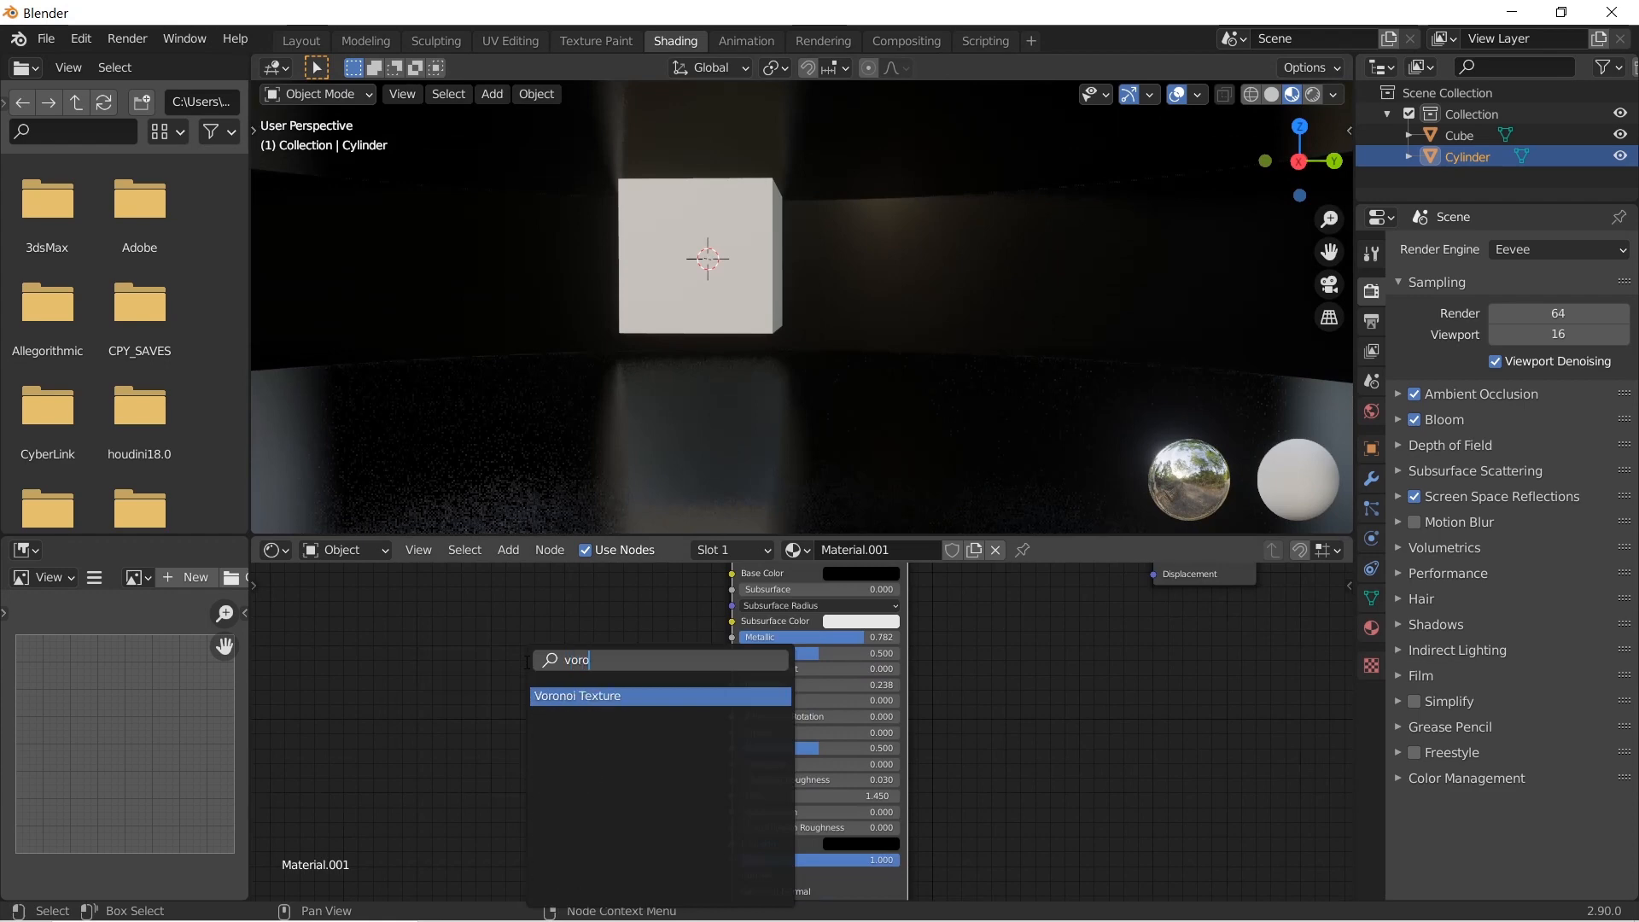
key("Return")
left_click(543, 752)
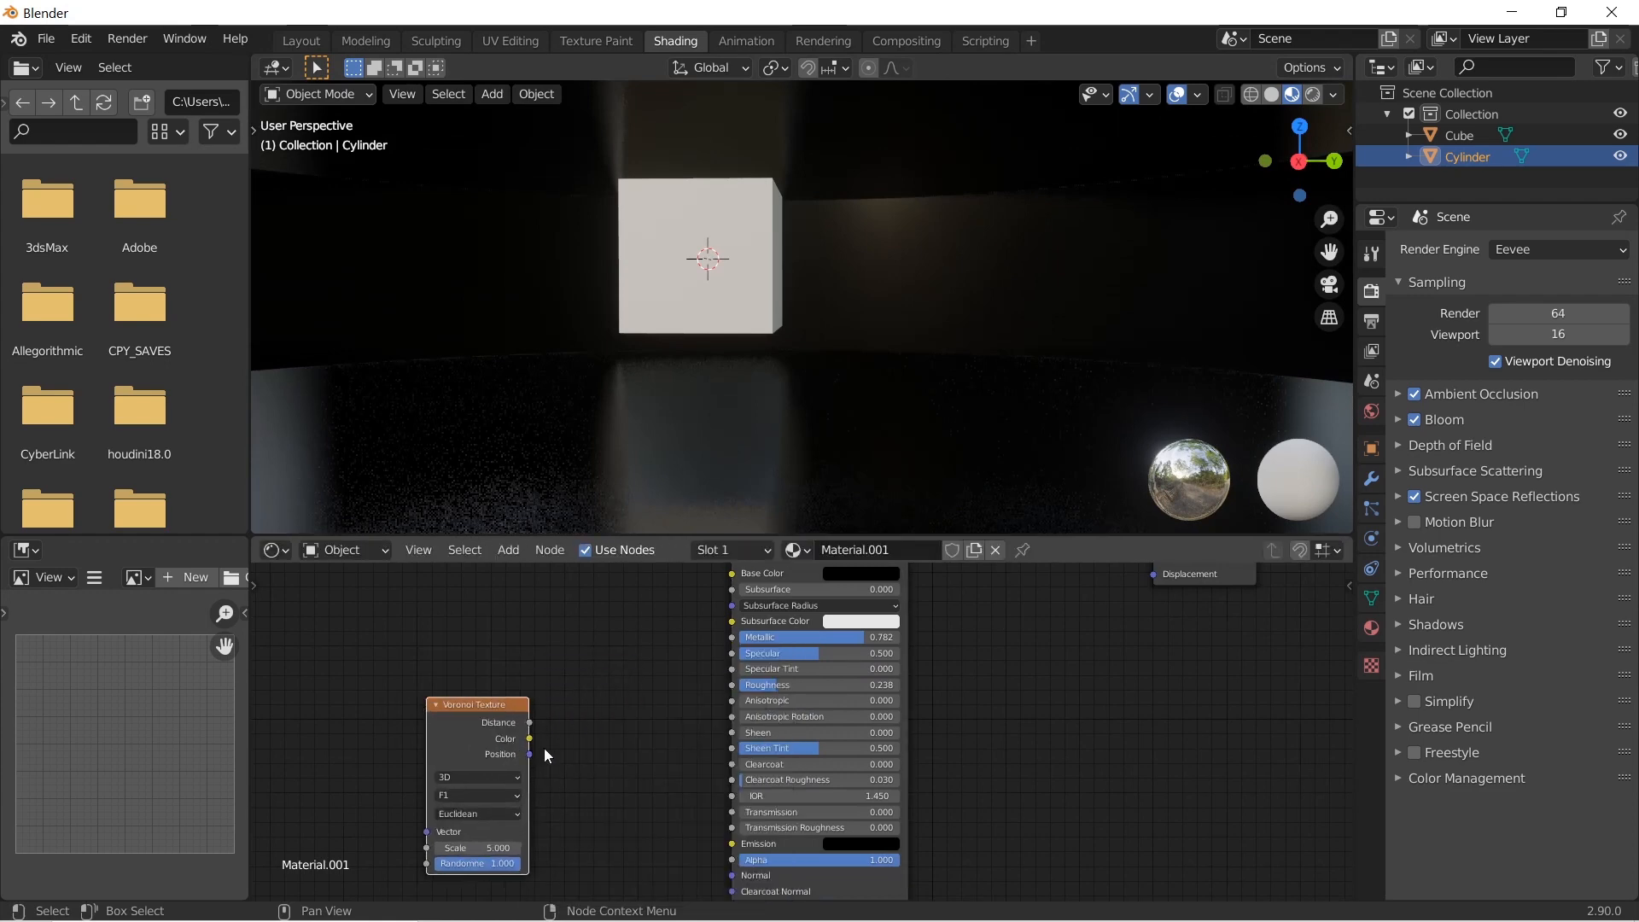
Connect the Voronoi Texture's Distance output to the Principled BSDF's Base Color and reposition the texture node
middle_click_drag(543, 751, 679, 668)
left_click_drag(603, 736, 603, 710)
middle_click_drag(714, 639, 734, 759)
left_click_drag(676, 737, 631, 651)
middle_click_drag(637, 660, 618, 774)
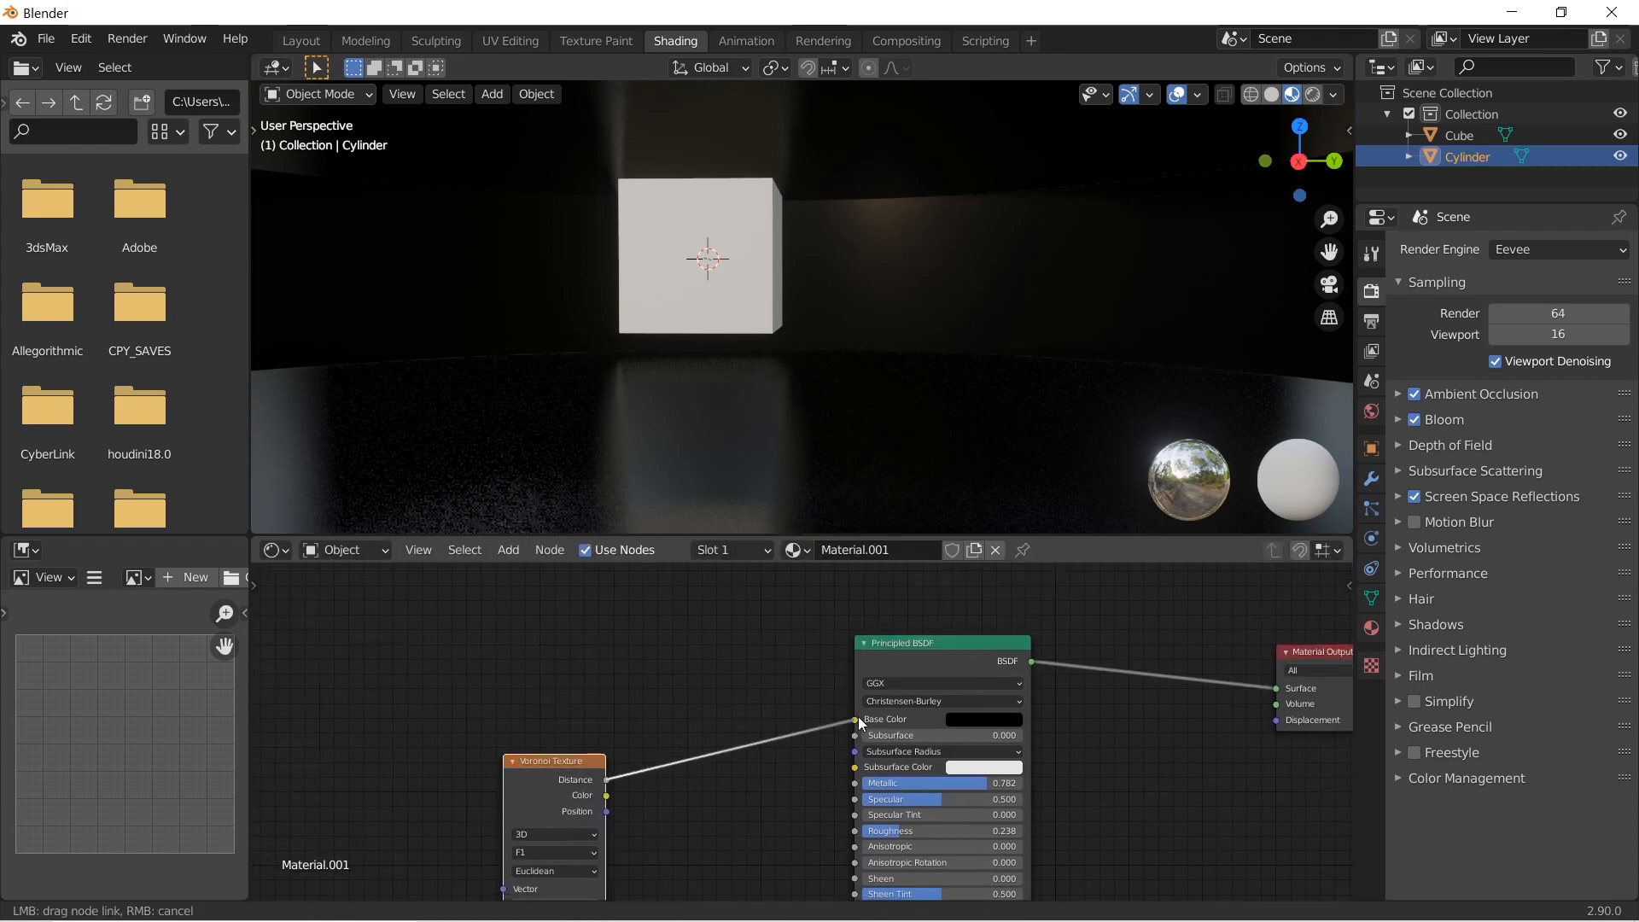
left_click_drag(858, 716, 858, 719)
left_click_drag(526, 787, 487, 719)
middle_click_drag(599, 770, 753, 747)
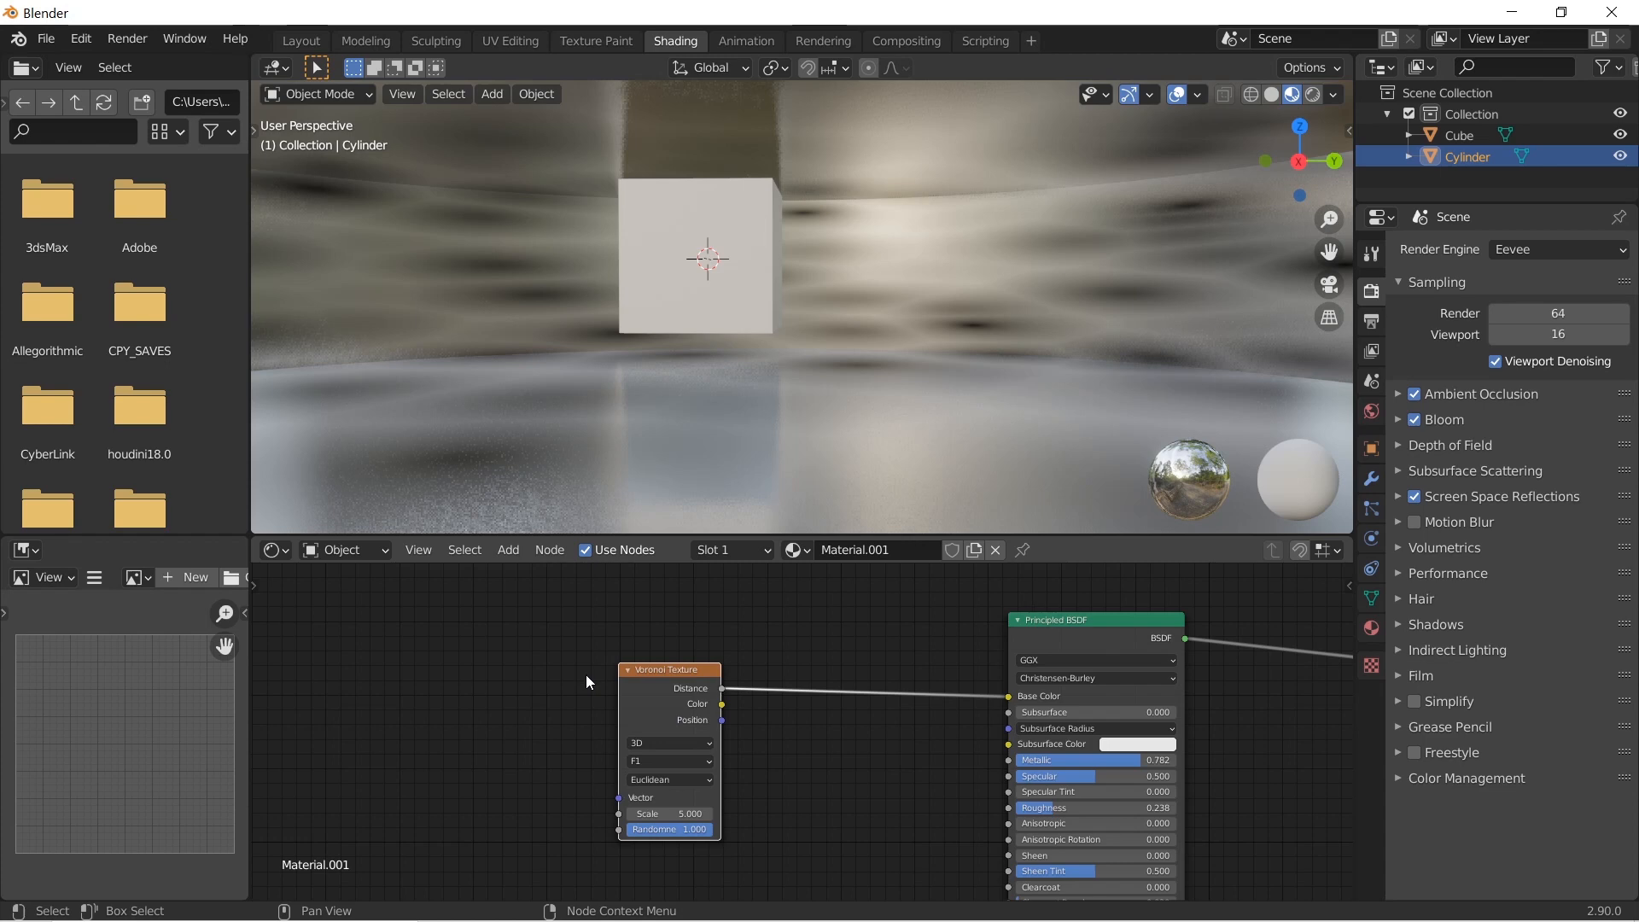
Add Texture Coordinate and Mapping nodes feeding the Voronoi Texture, and spread the nodes apart to make room before the Principled BSDF
key("ctrl+t")
middle_click_drag(544, 706, 737, 652)
left_click_drag(550, 703, 602, 681)
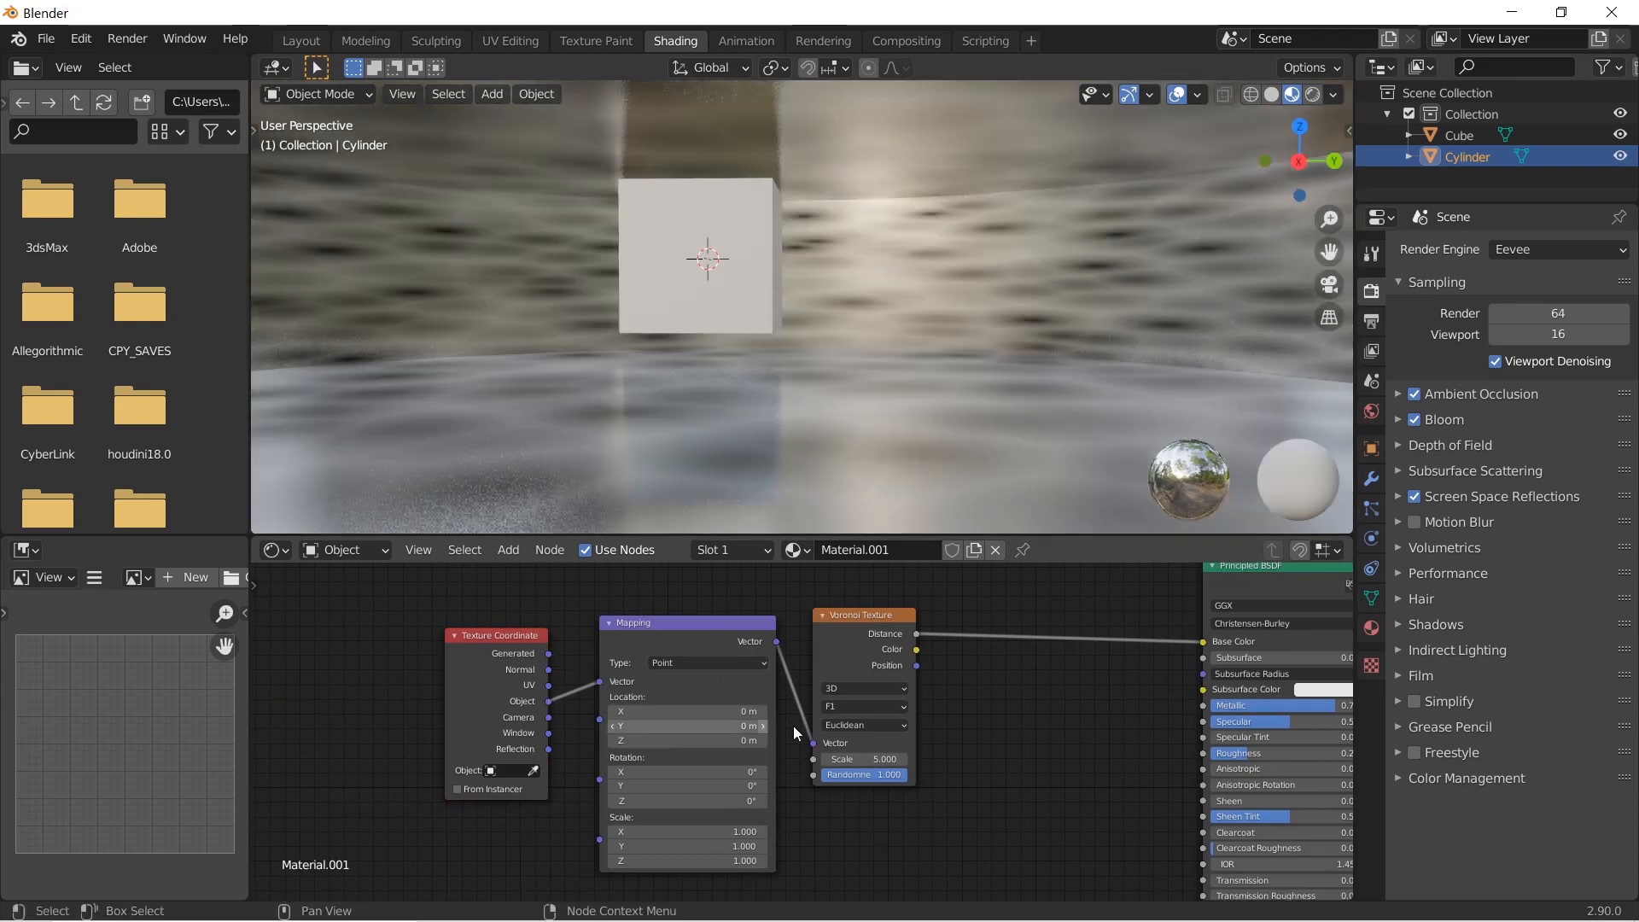
left_click_drag(360, 659, 541, 759)
left_click_drag(859, 625, 816, 624)
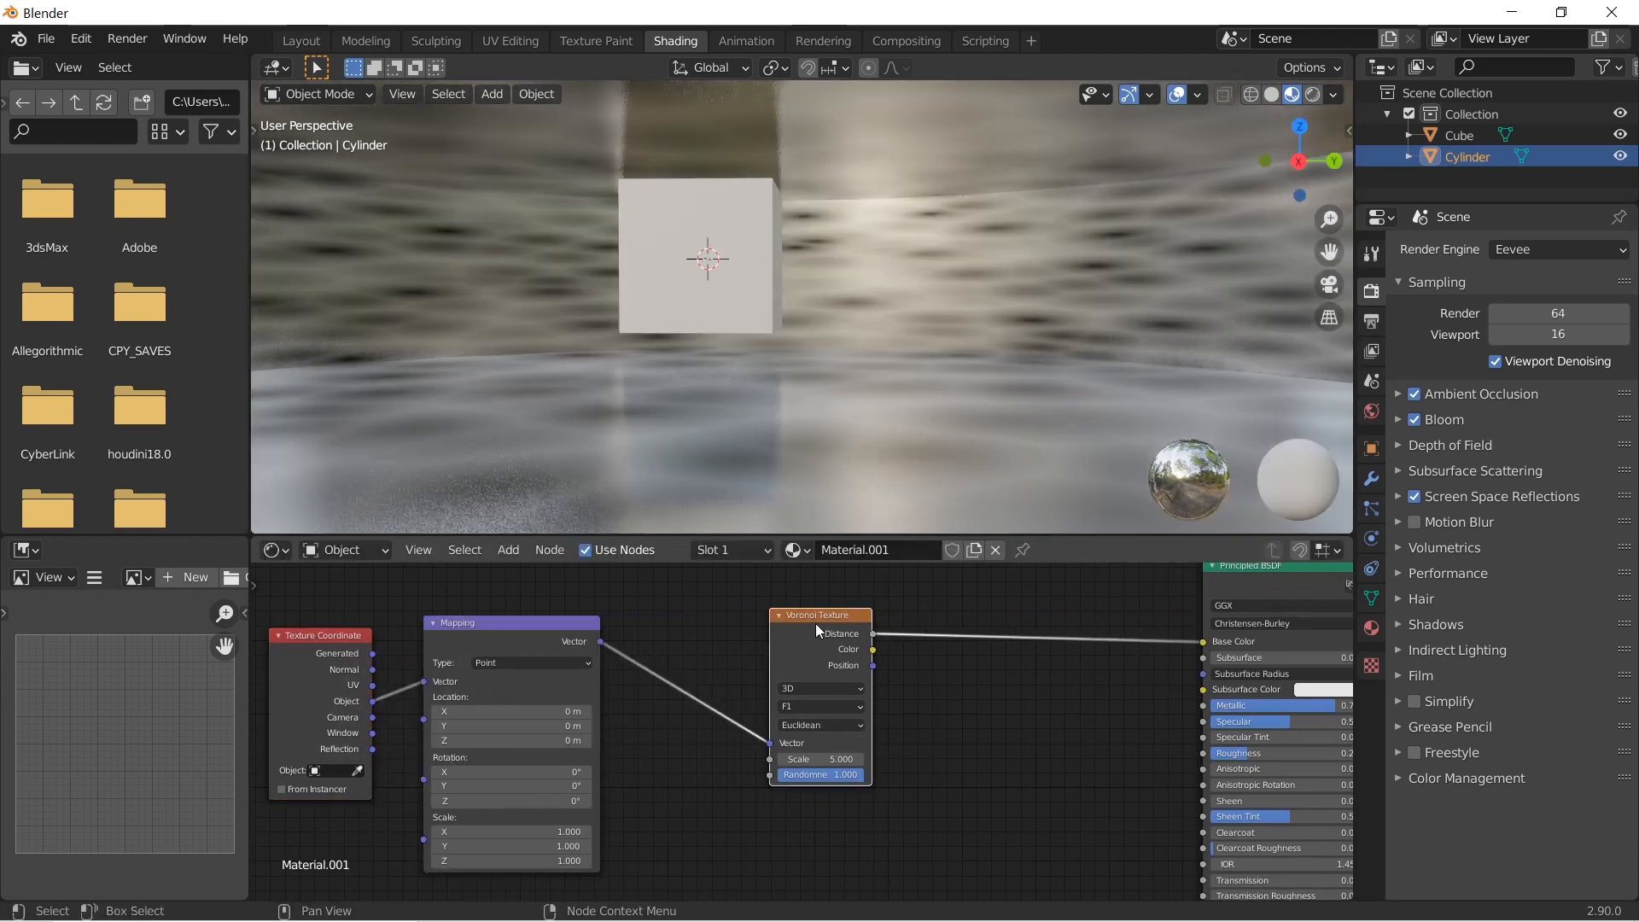
Insert a ColorRamp node on the link between the Voronoi Texture and the Principled BSDF's Base Color
key("shift+a")
left_click(942, 665)
type("colo")
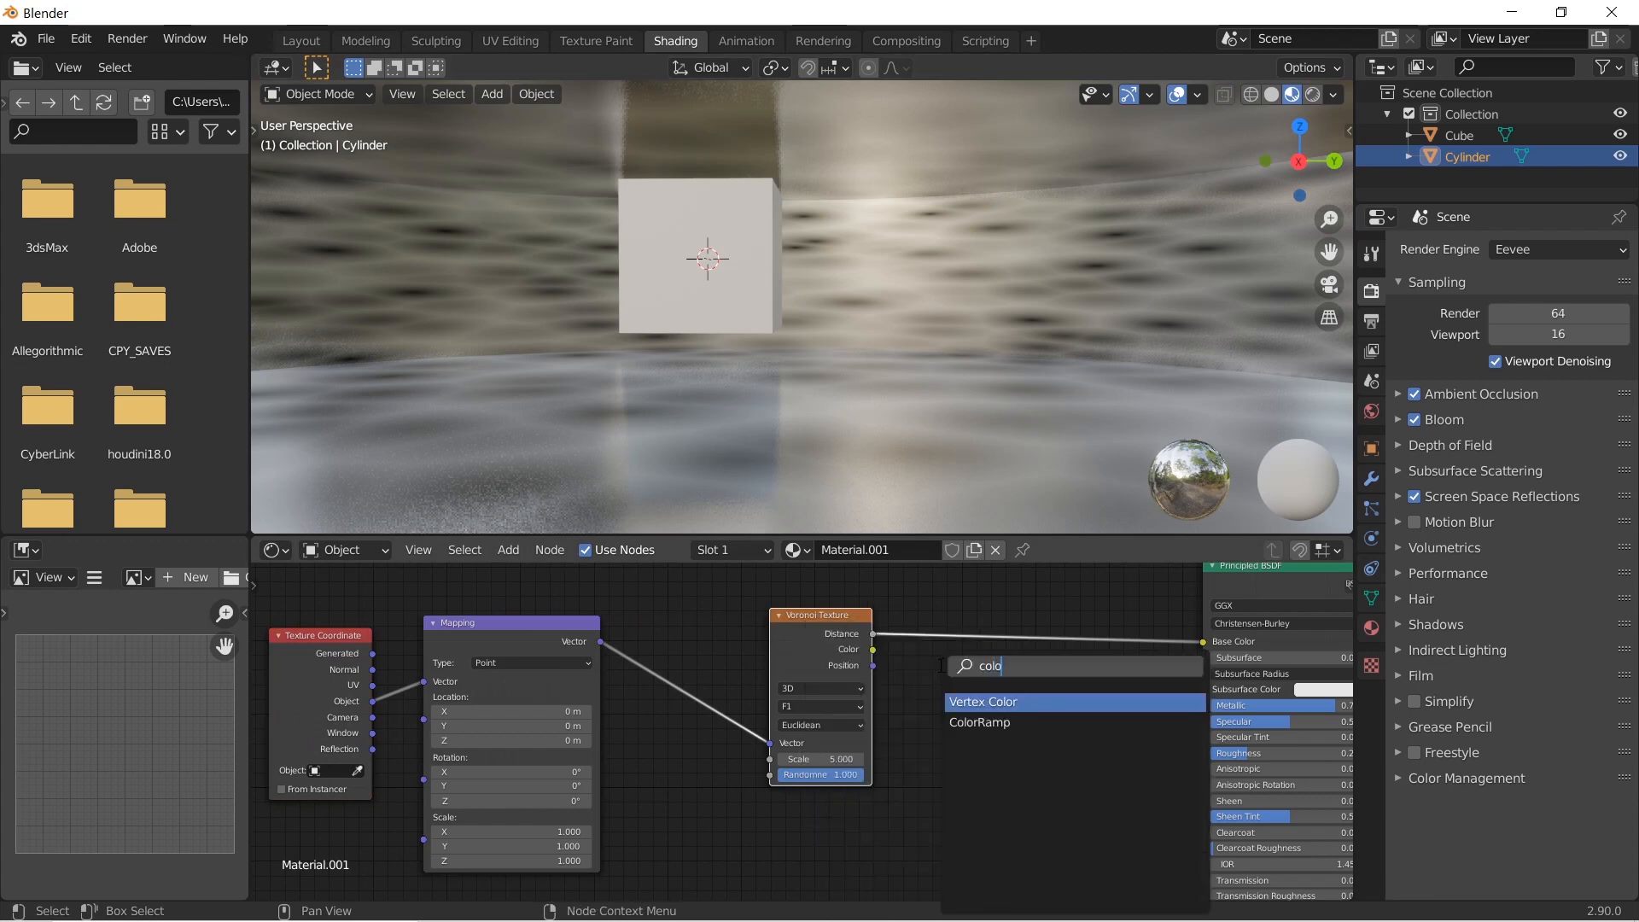
left_click(980, 723)
left_click(975, 684)
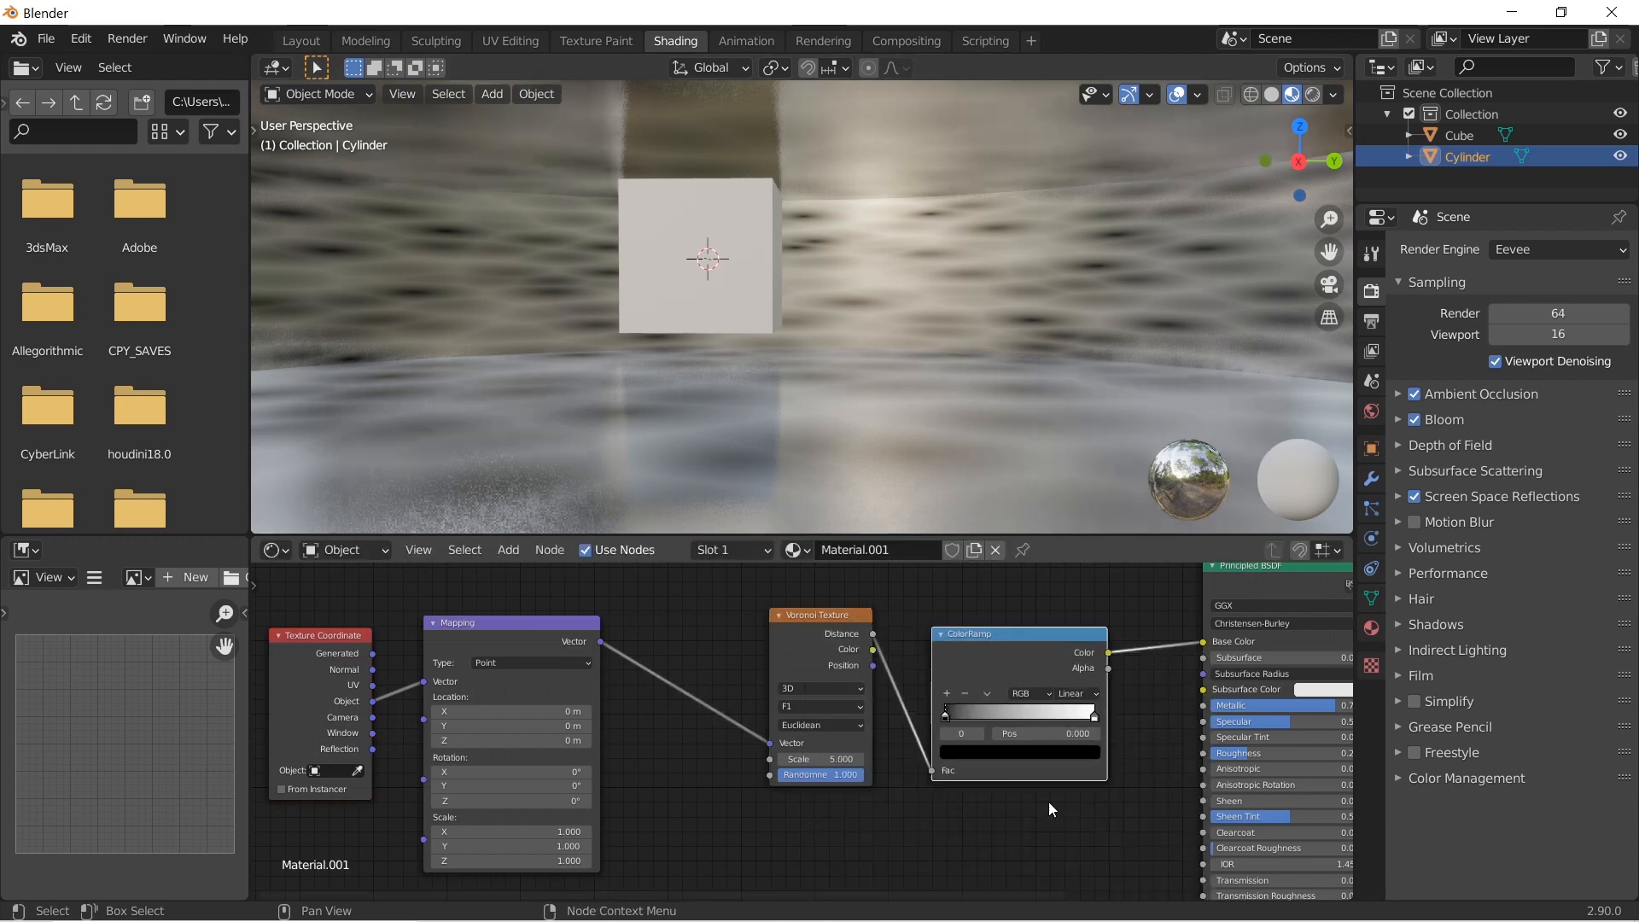
Set the ColorRamp interpolation to Constant and move its white stop to position 0.496
middle_click_drag(999, 818, 911, 803)
scroll(910, 802, "up", 2)
left_click(1097, 650)
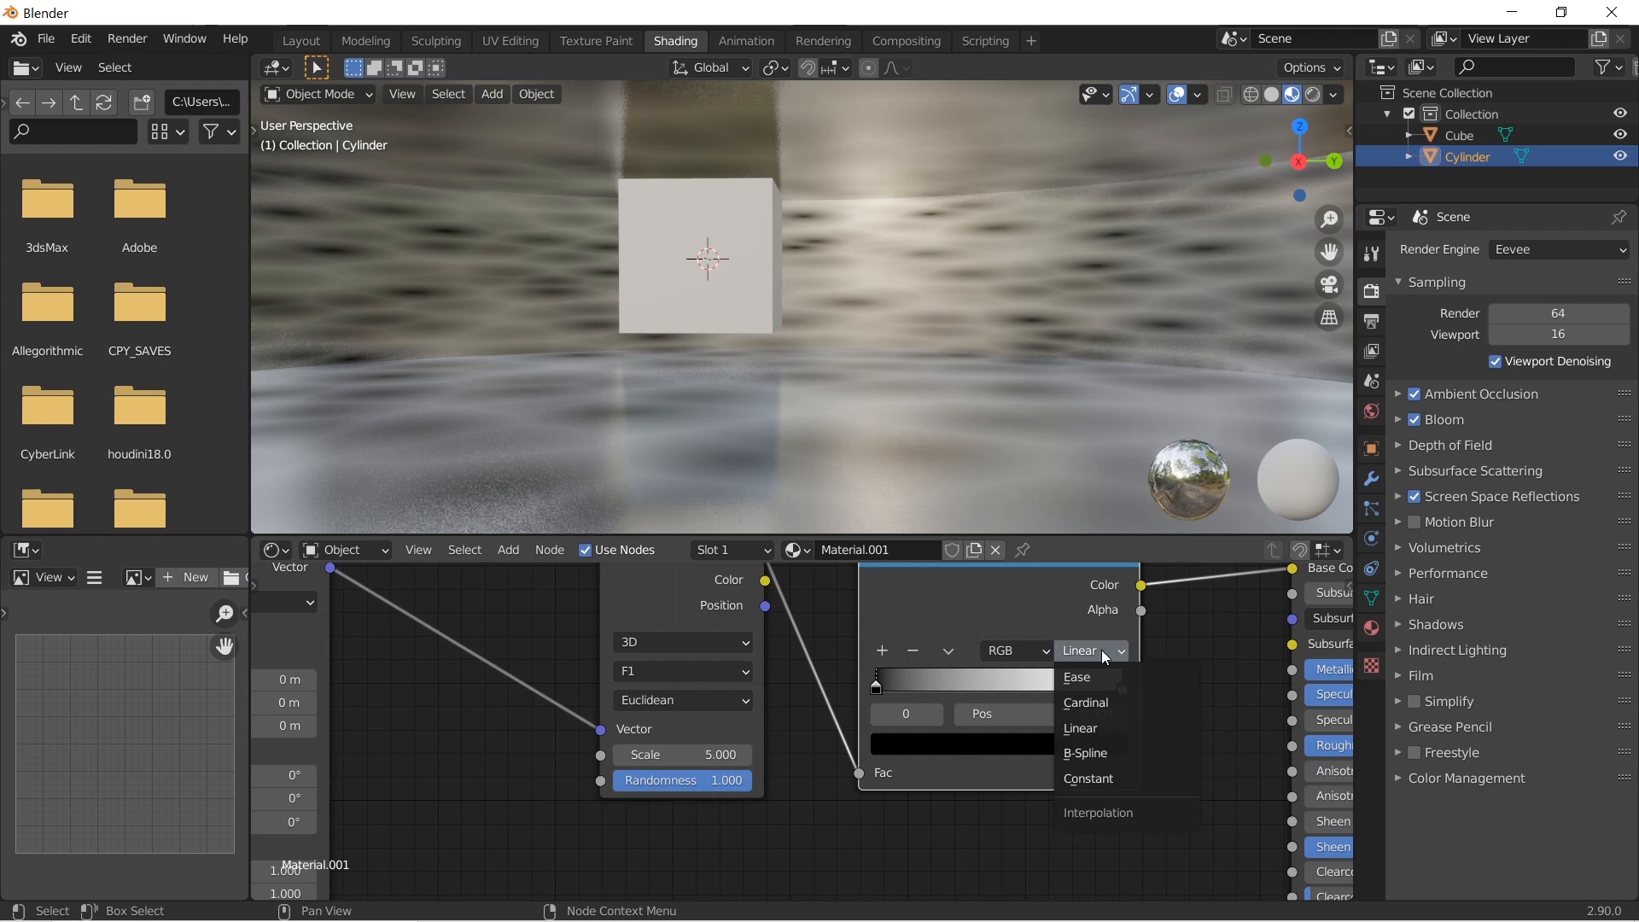
left_click(1115, 776)
left_click_drag(1124, 688, 996, 691)
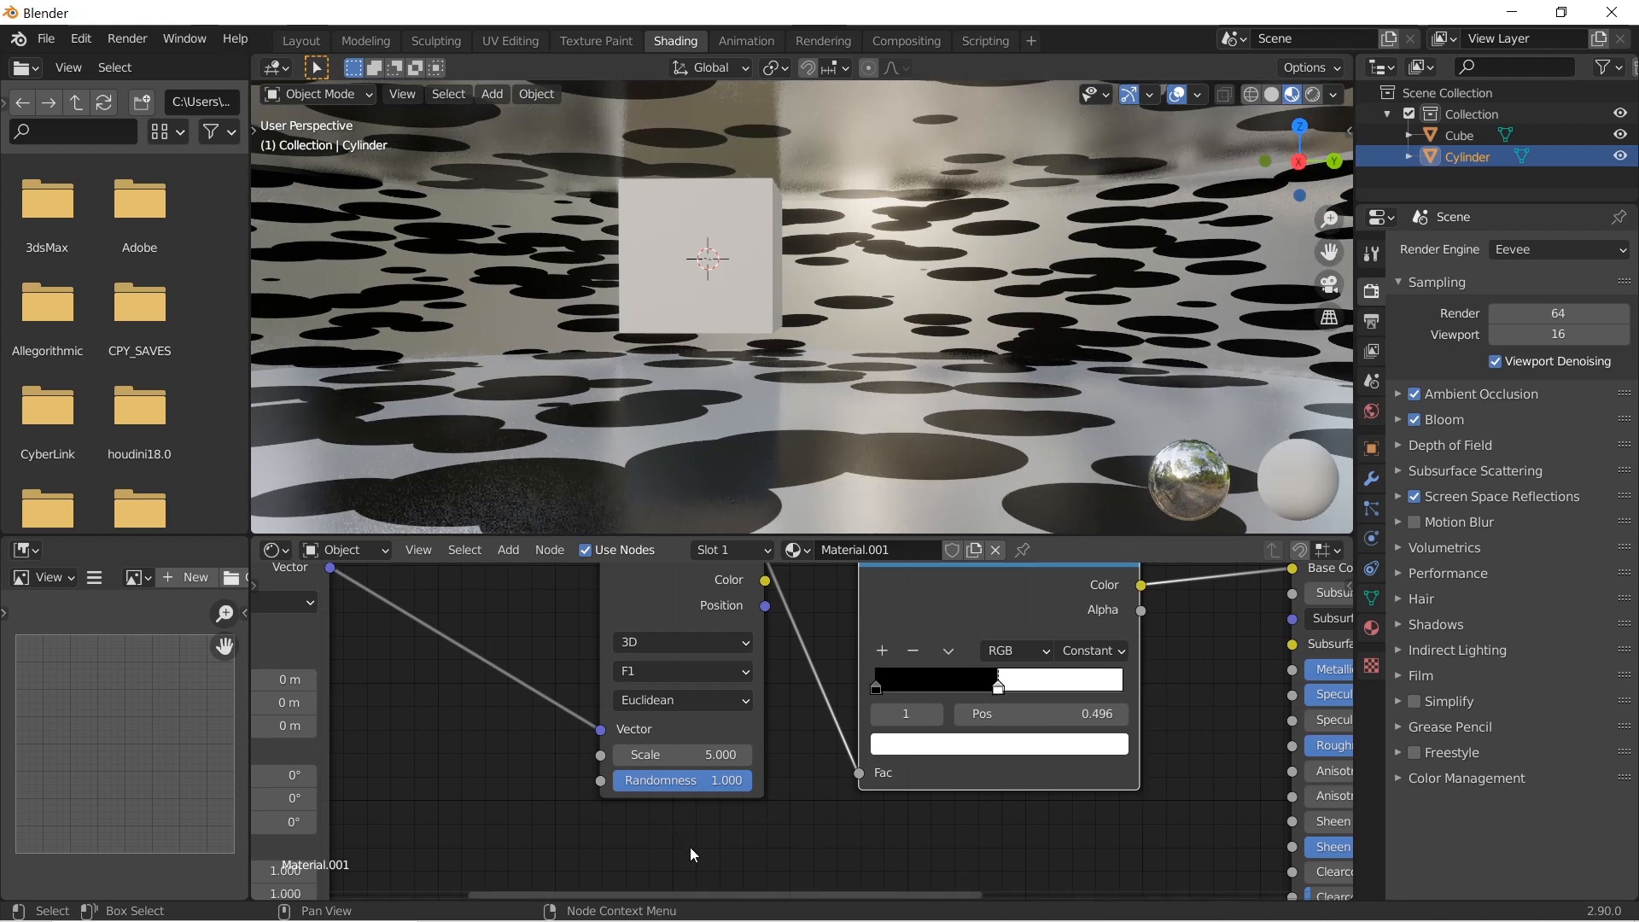
Switch the Voronoi Texture's distance metric to Chebychev and move the ColorRamp's white stop to position 0.319
scroll(690, 847, "up", 2)
left_click(702, 666)
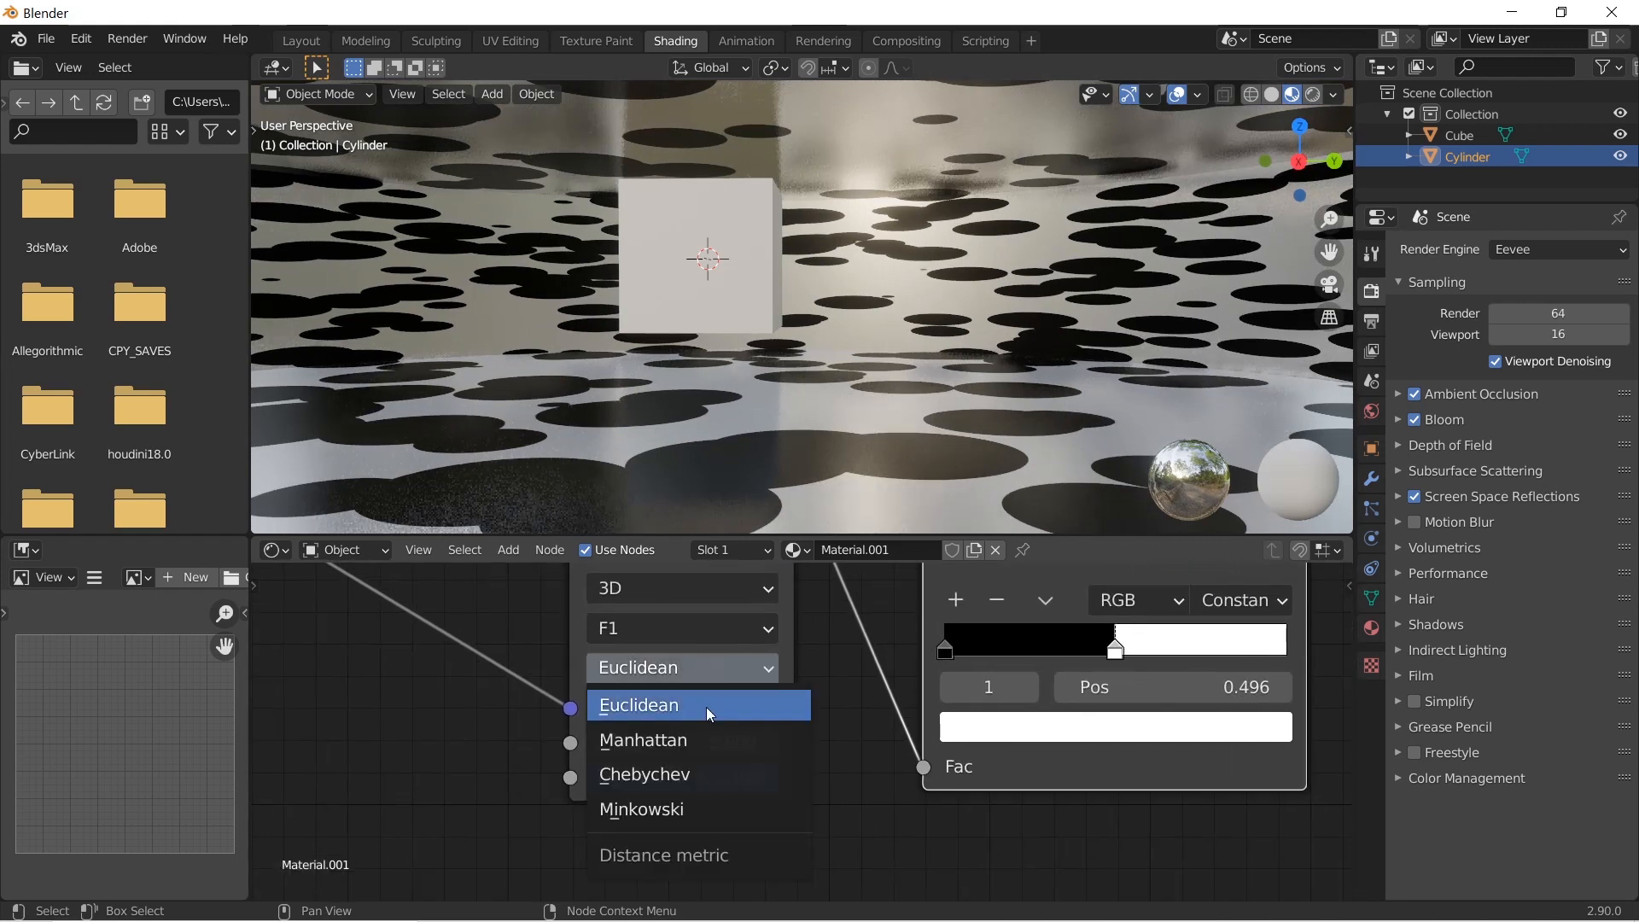
left_click(695, 774)
middle_click_drag(807, 694, 623, 736)
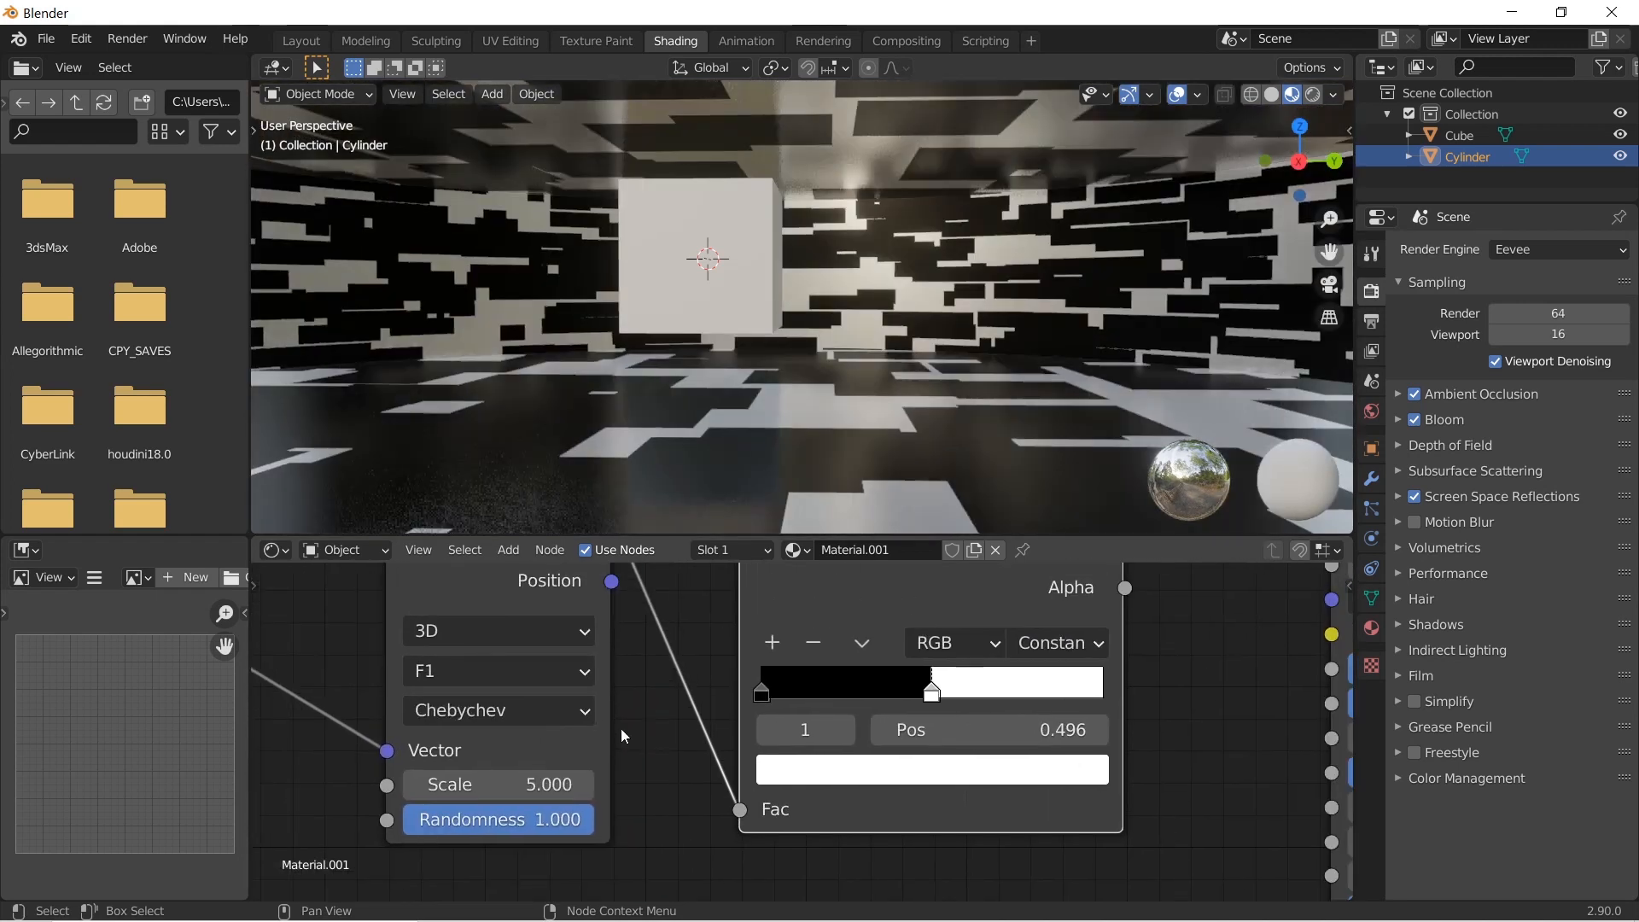
scroll(800, 729, "down", 2)
left_click_drag(898, 701, 852, 740)
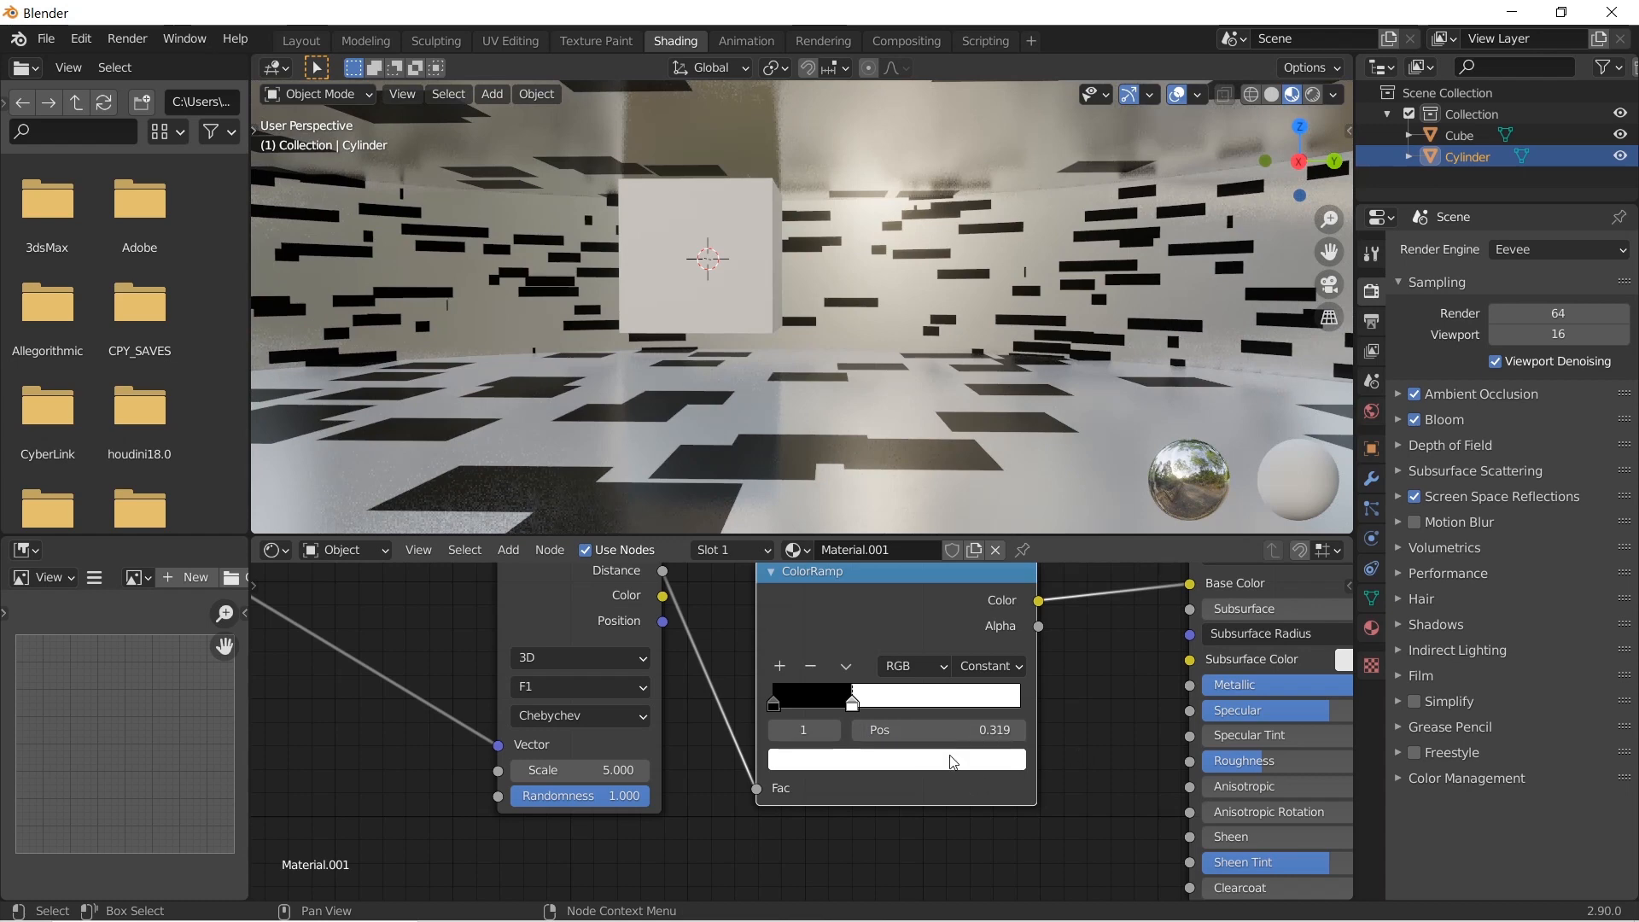
Recolor the ColorRamp's black stop to a bright saturated green with hue 0.382 and saturation 1.000
left_click(773, 704)
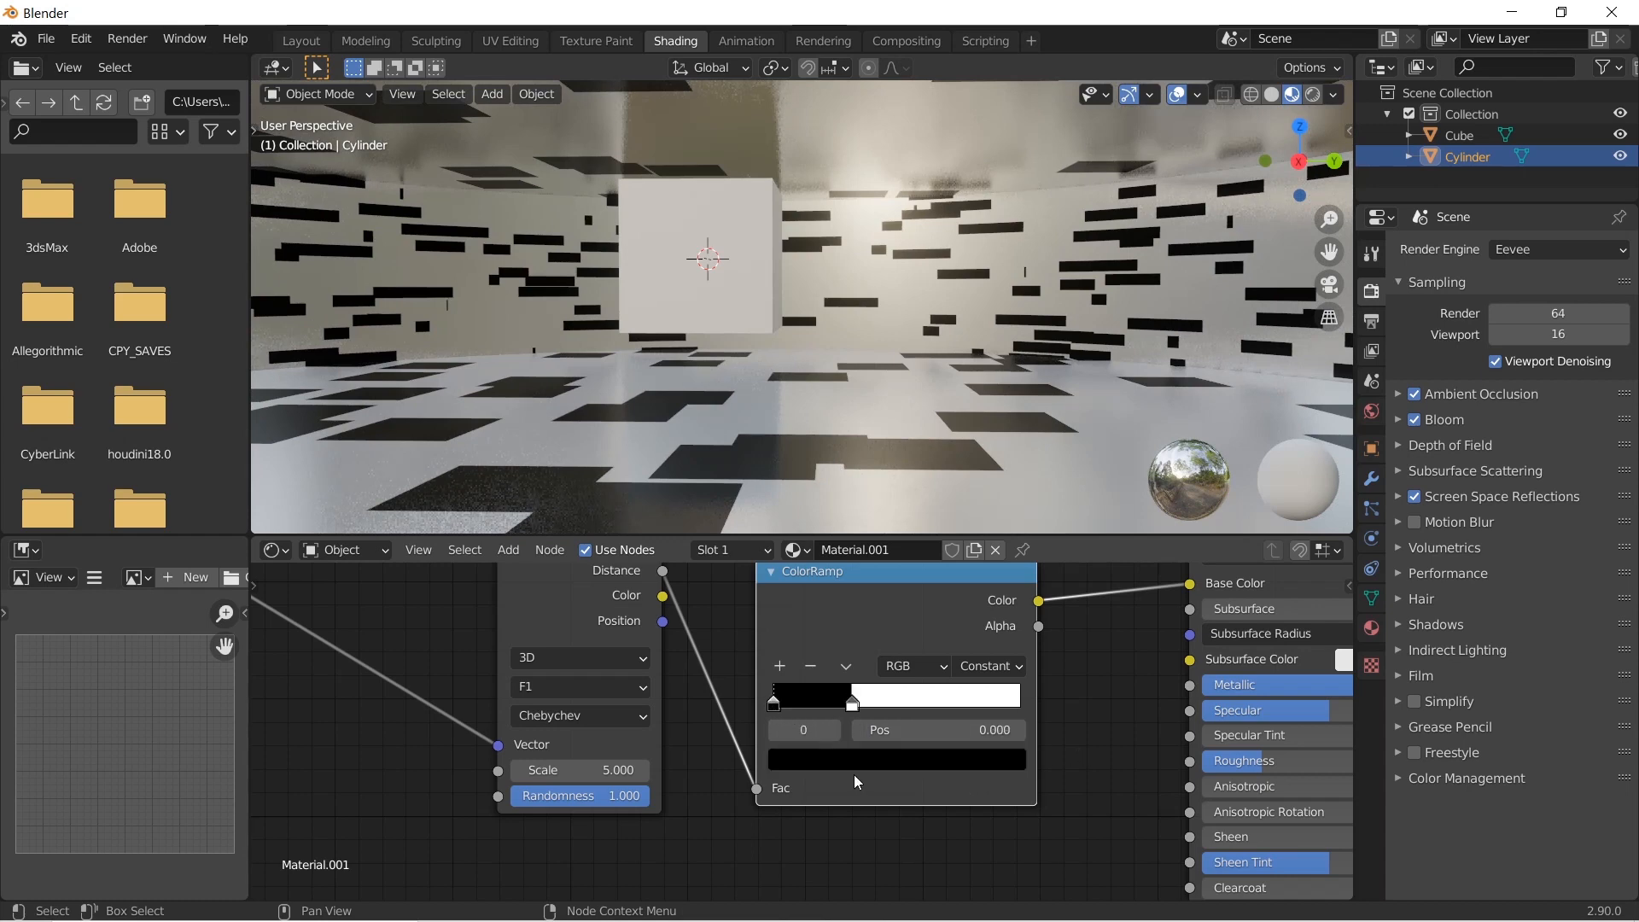
left_click(856, 760)
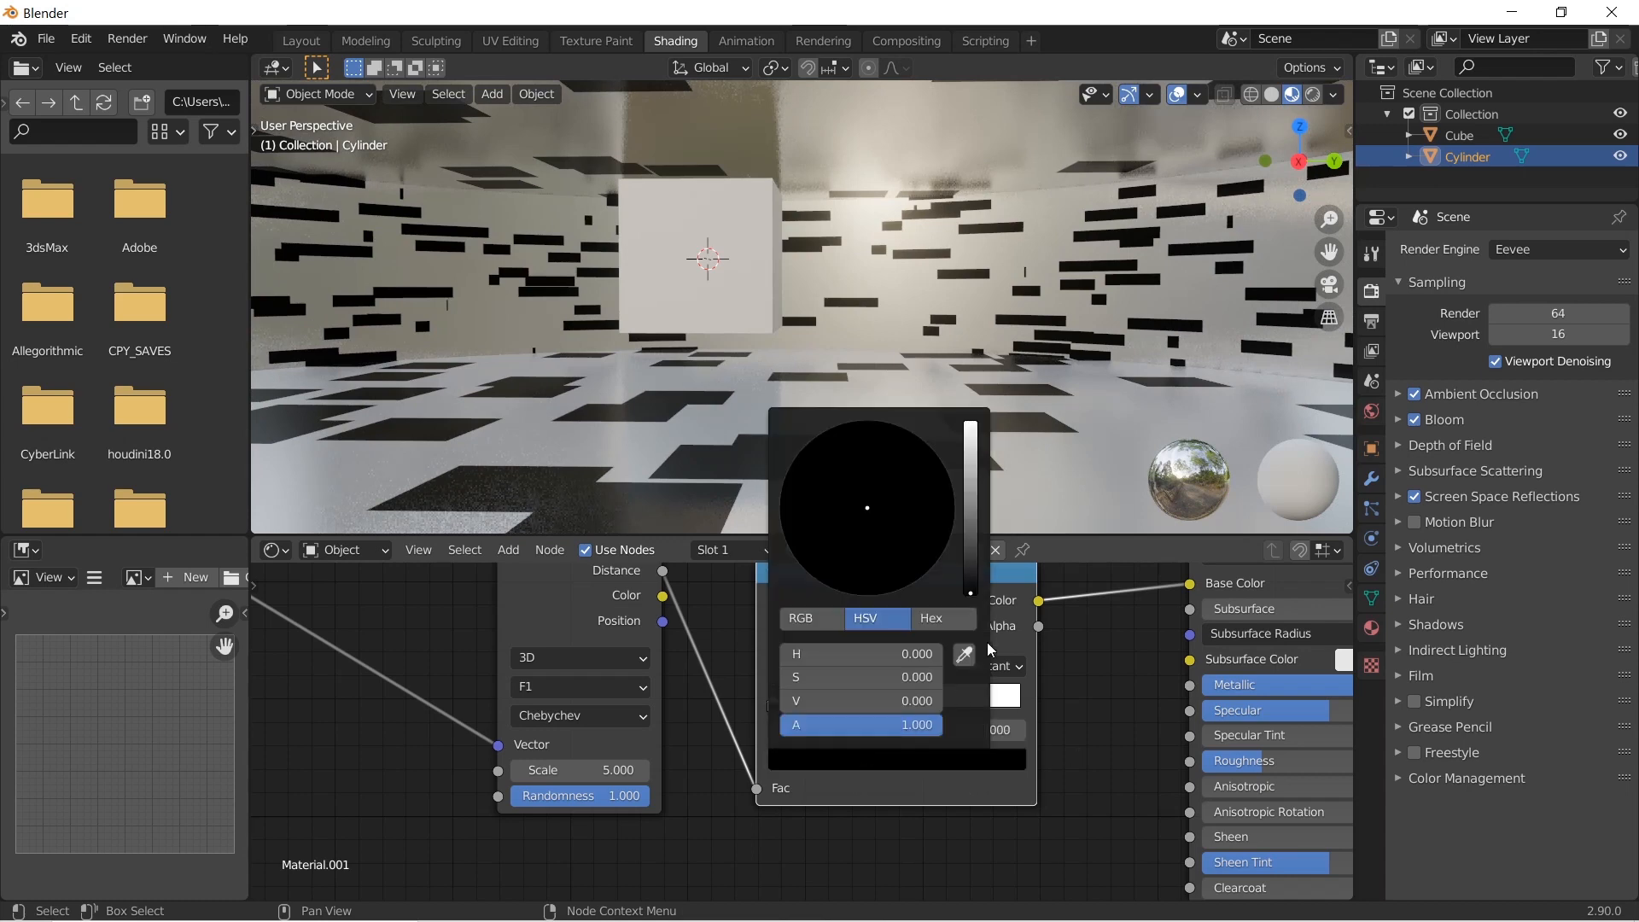
left_click(888, 761)
left_click_drag(965, 557, 971, 514)
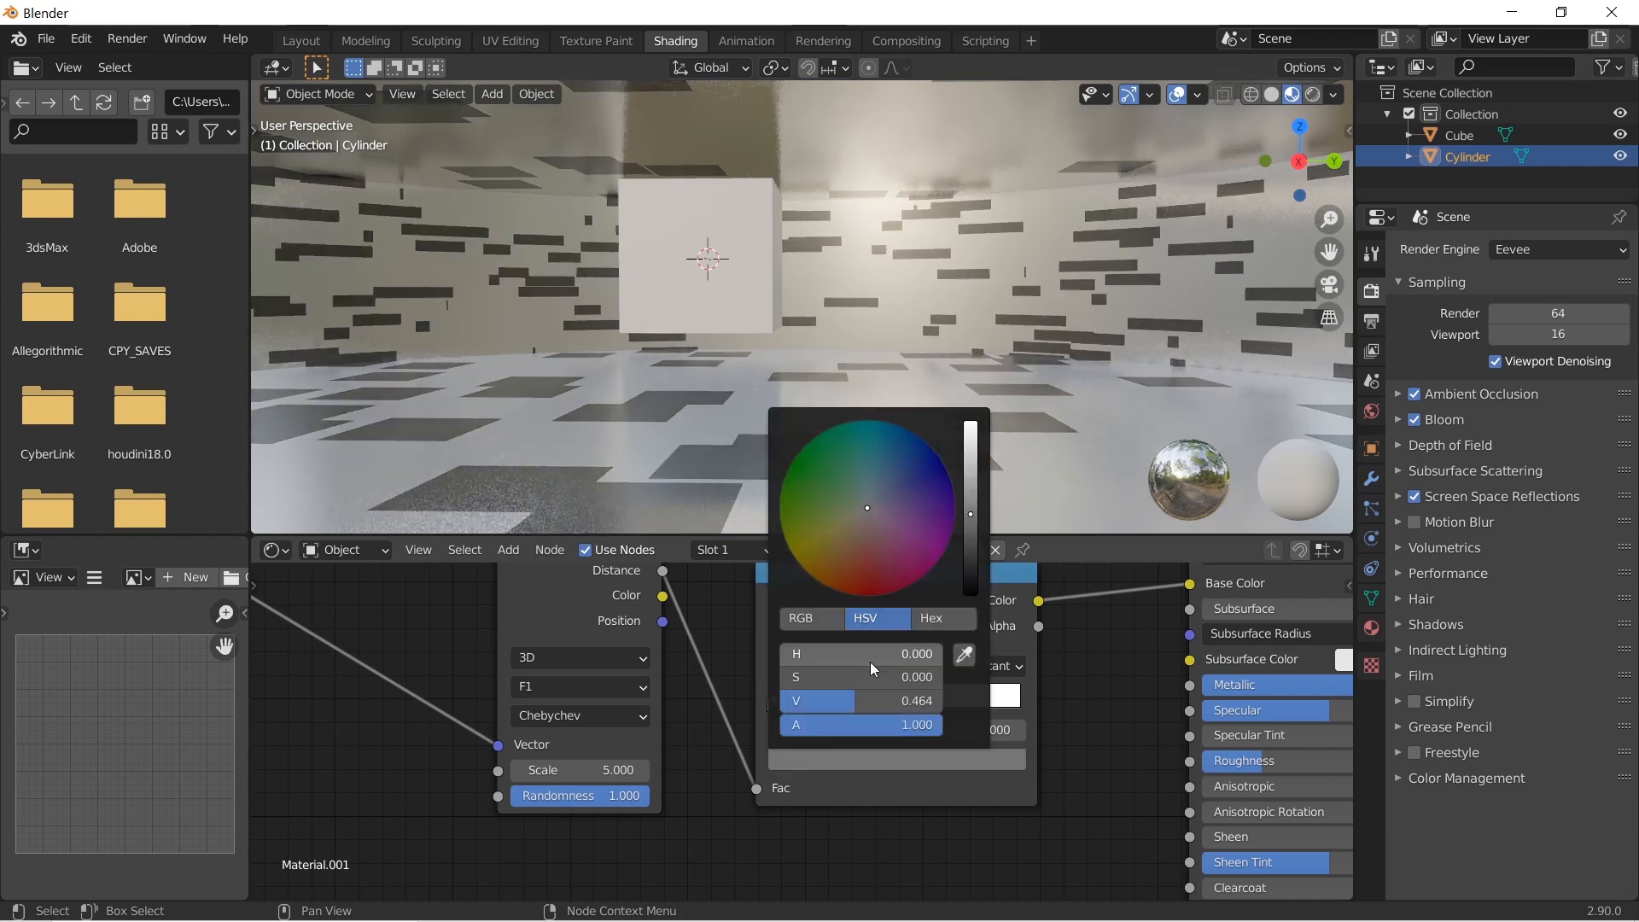
left_click_drag(868, 510, 816, 437)
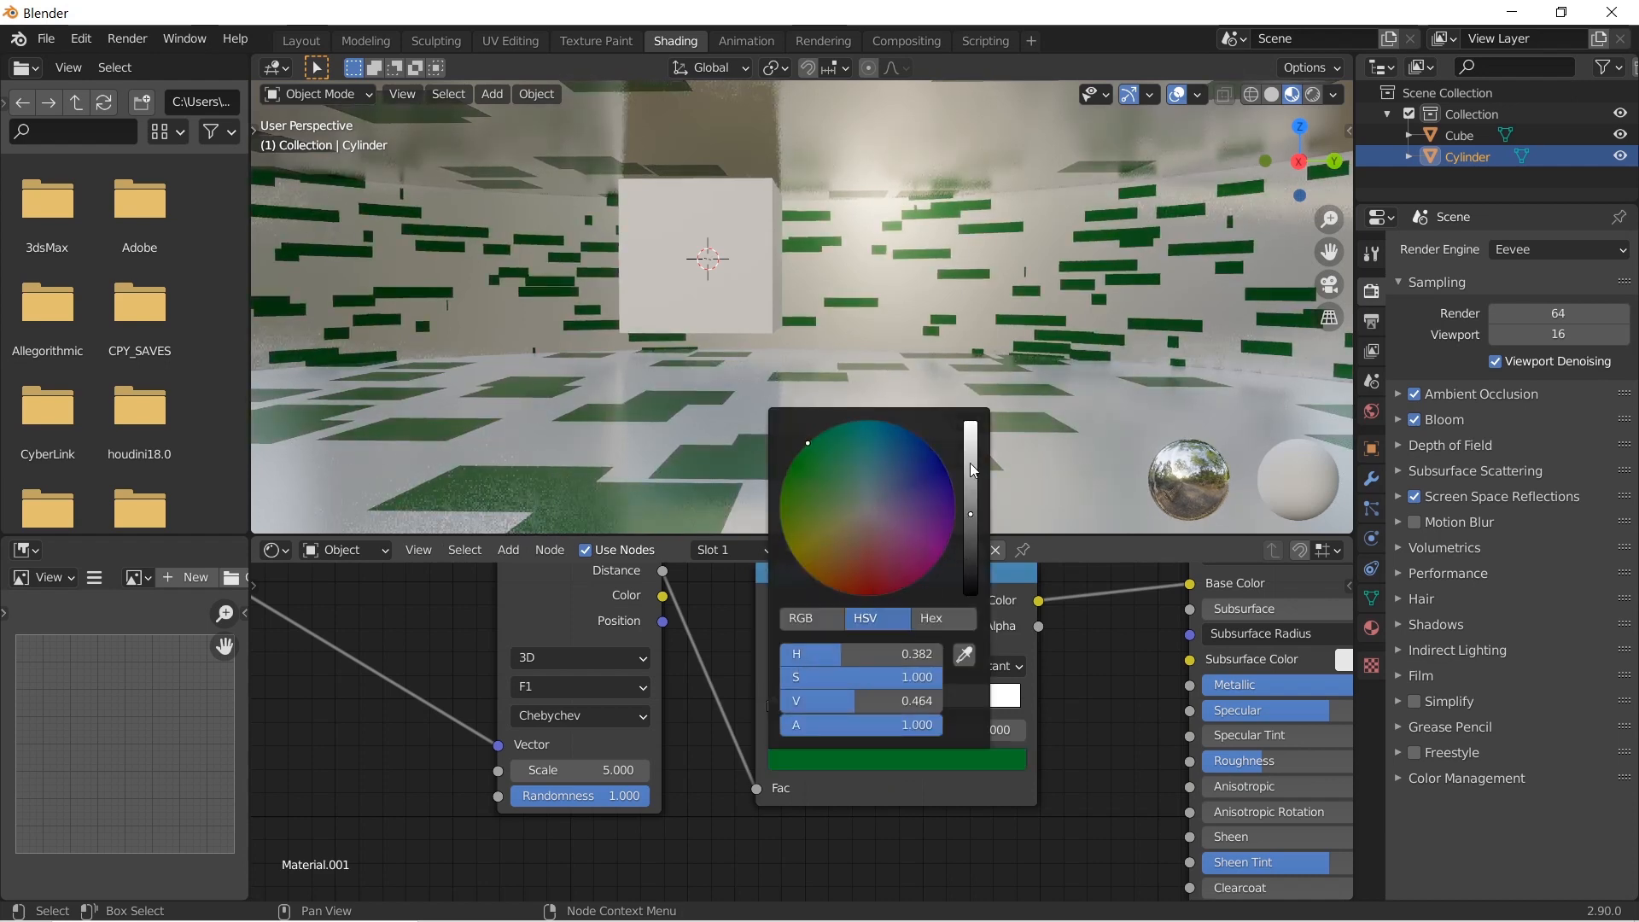
left_click_drag(974, 471, 971, 427)
Change the ColorRamp's white stop to black
left_click(853, 705)
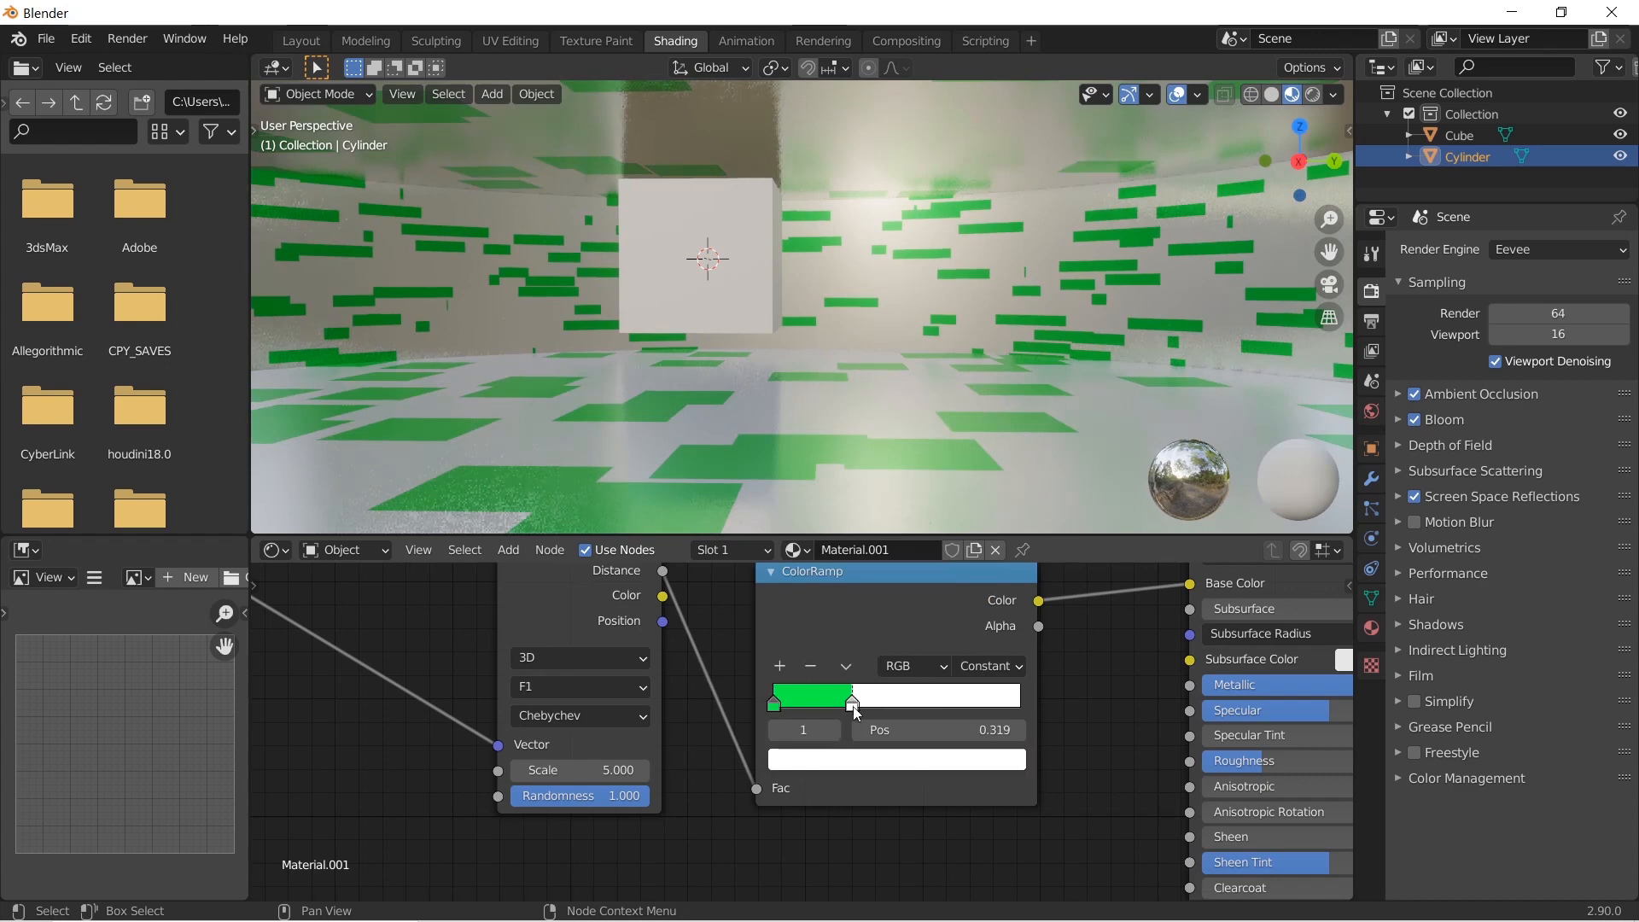
left_click(862, 760)
left_click_drag(968, 513, 971, 593)
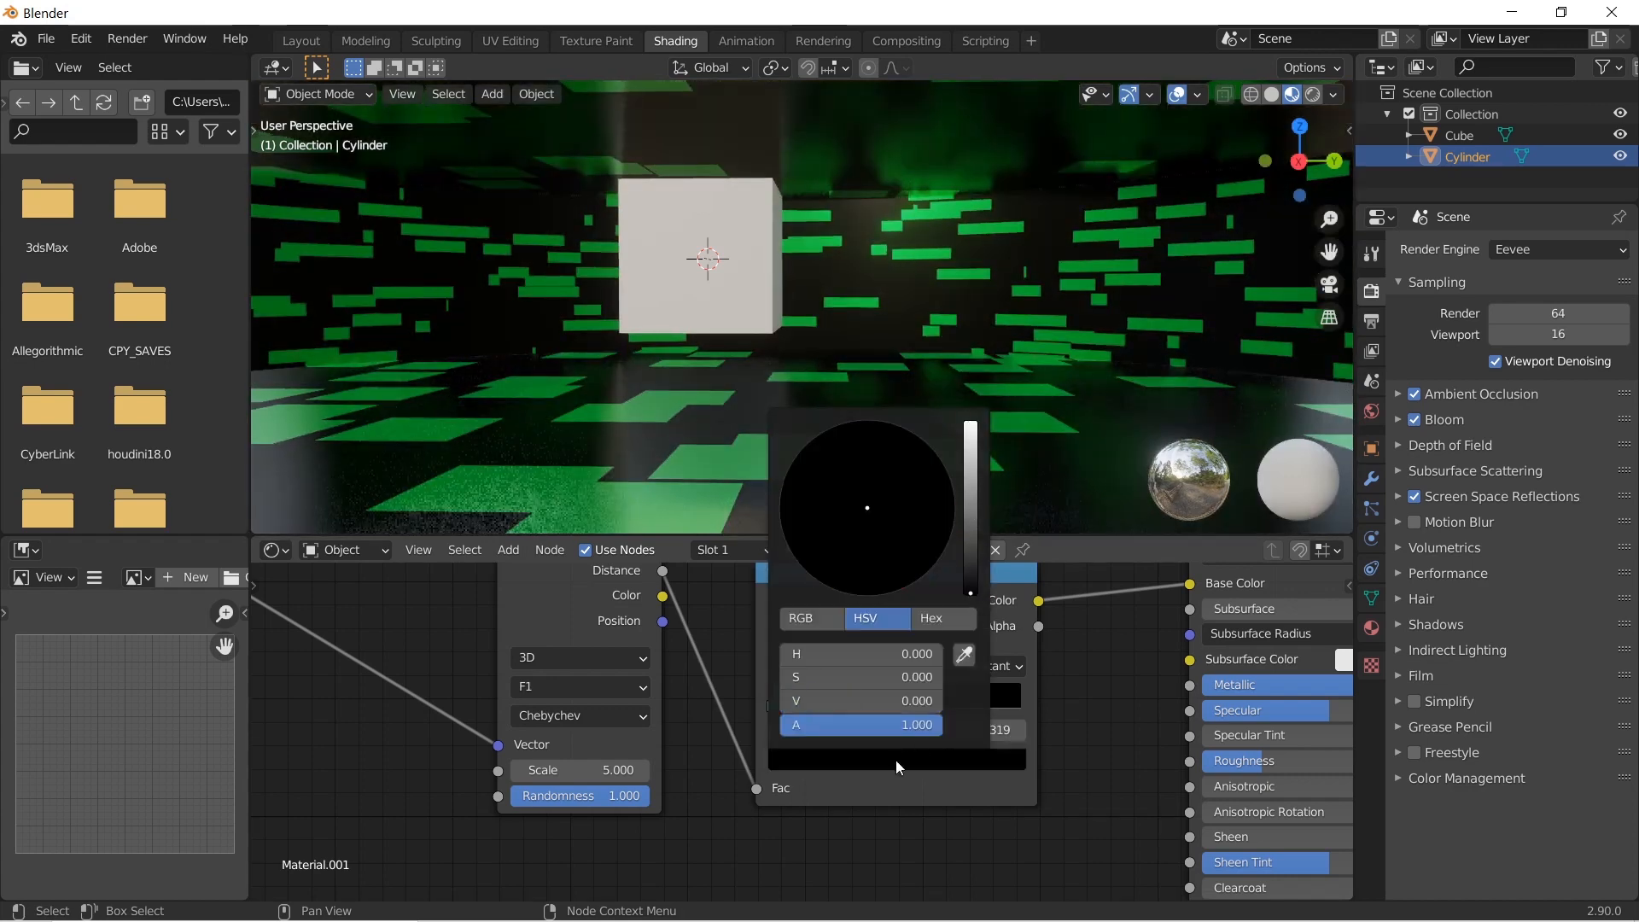
middle_click_drag(942, 825, 890, 808)
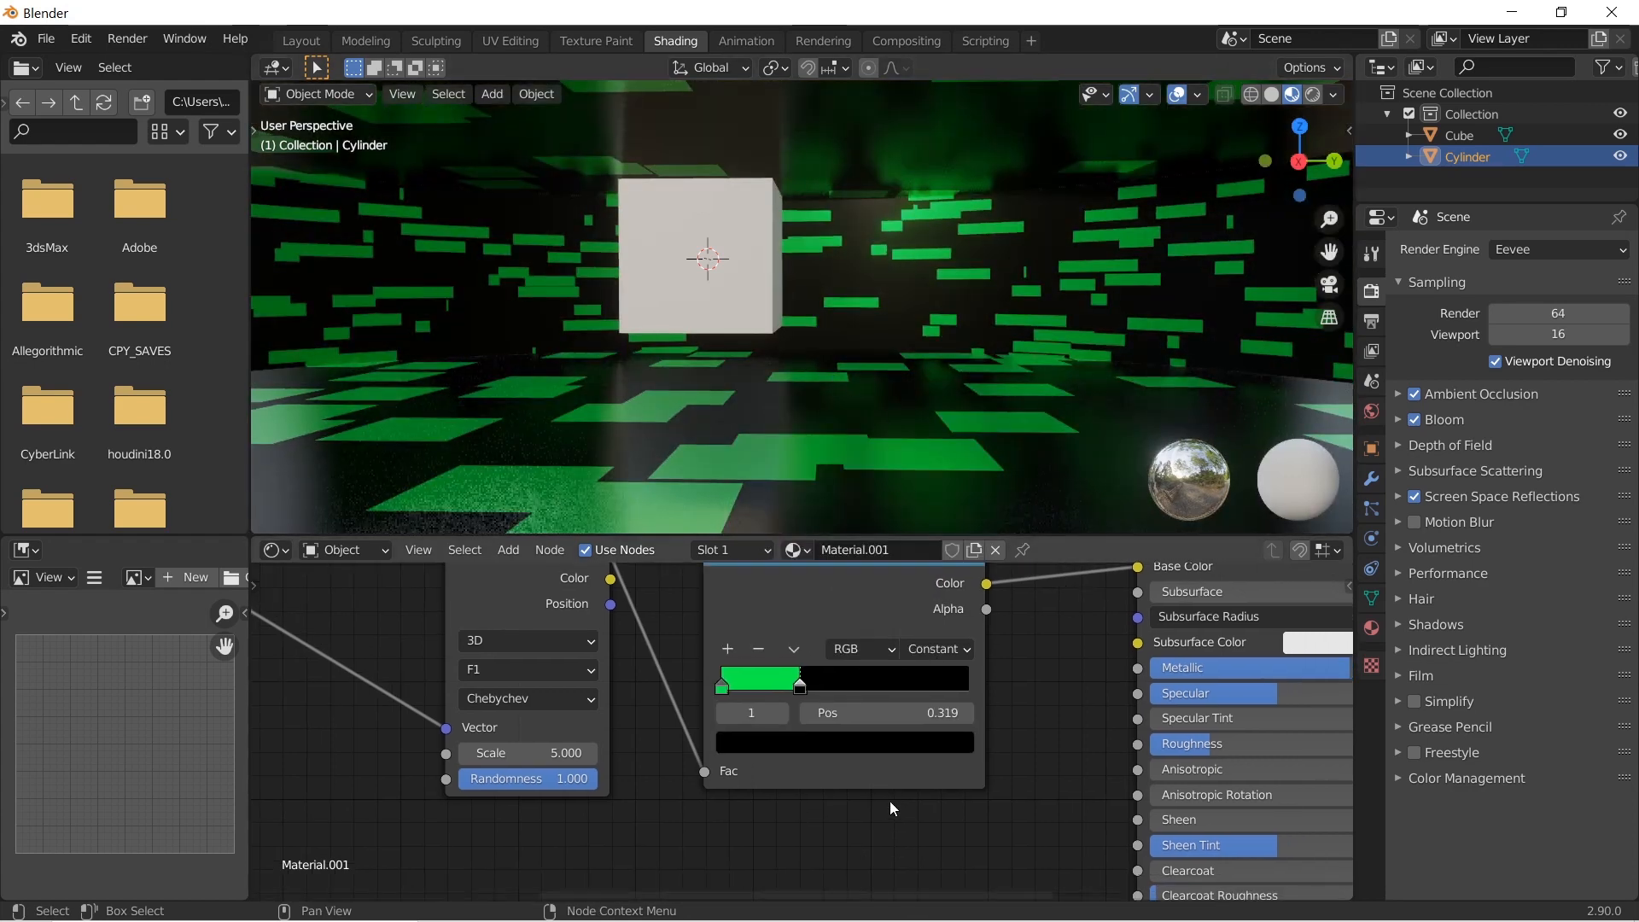
Cut the link between the ColorRamp and Base Color, and move the texture, mapping and ramp nodes below their current place
key("Home")
right_click_drag(924, 698, 927, 700, "ctrl")
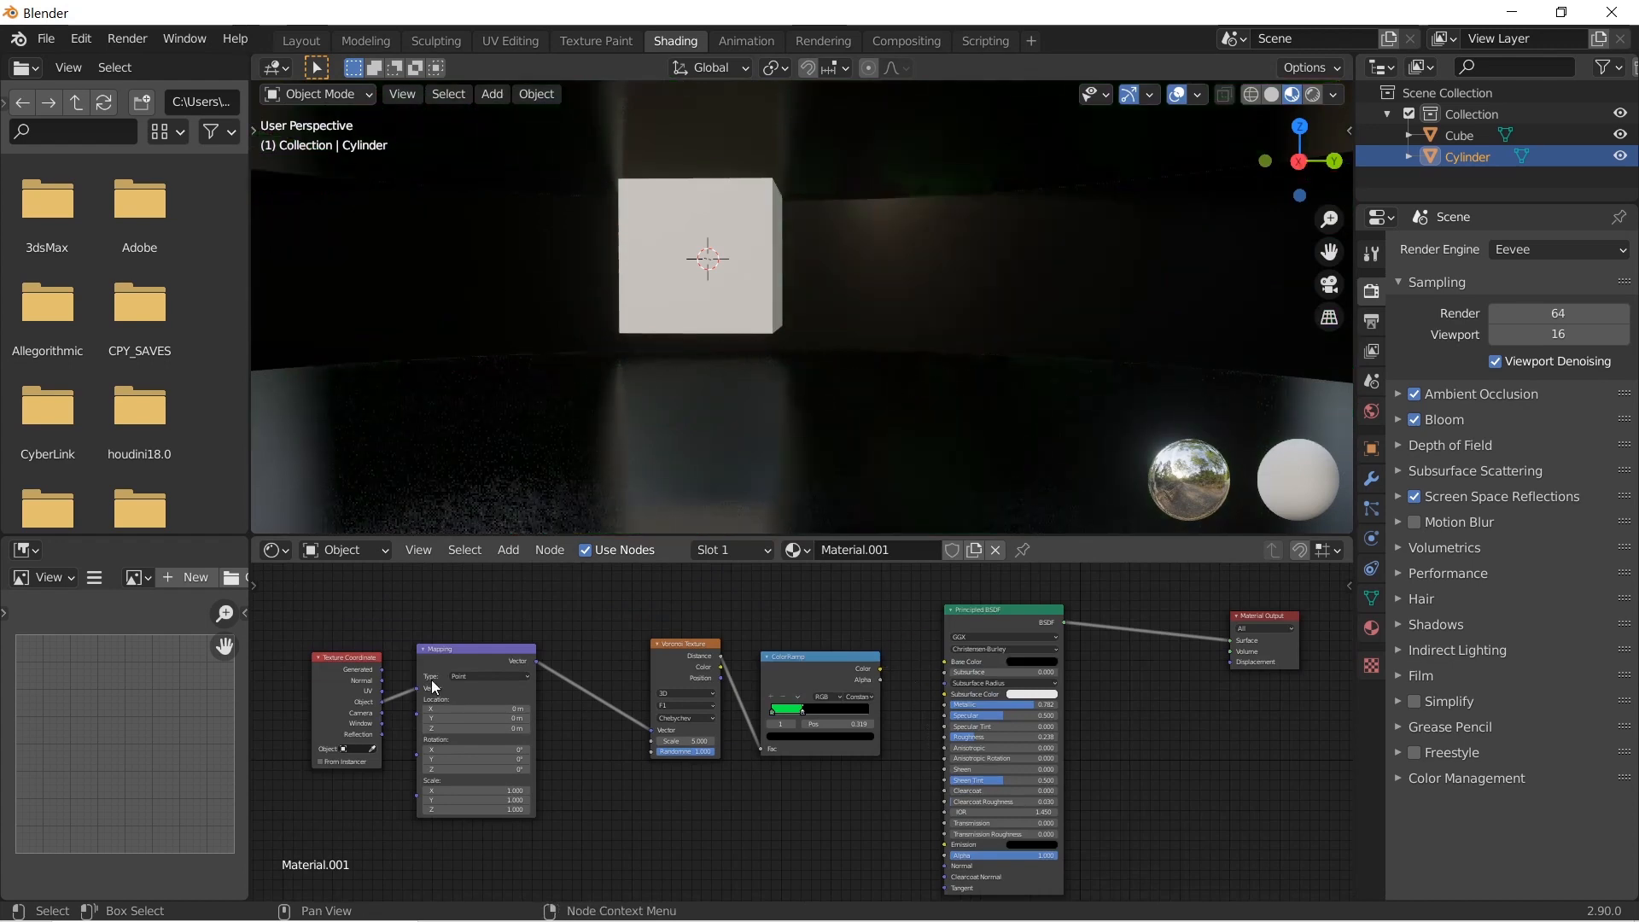
left_click_drag(290, 637, 868, 714)
key("g")
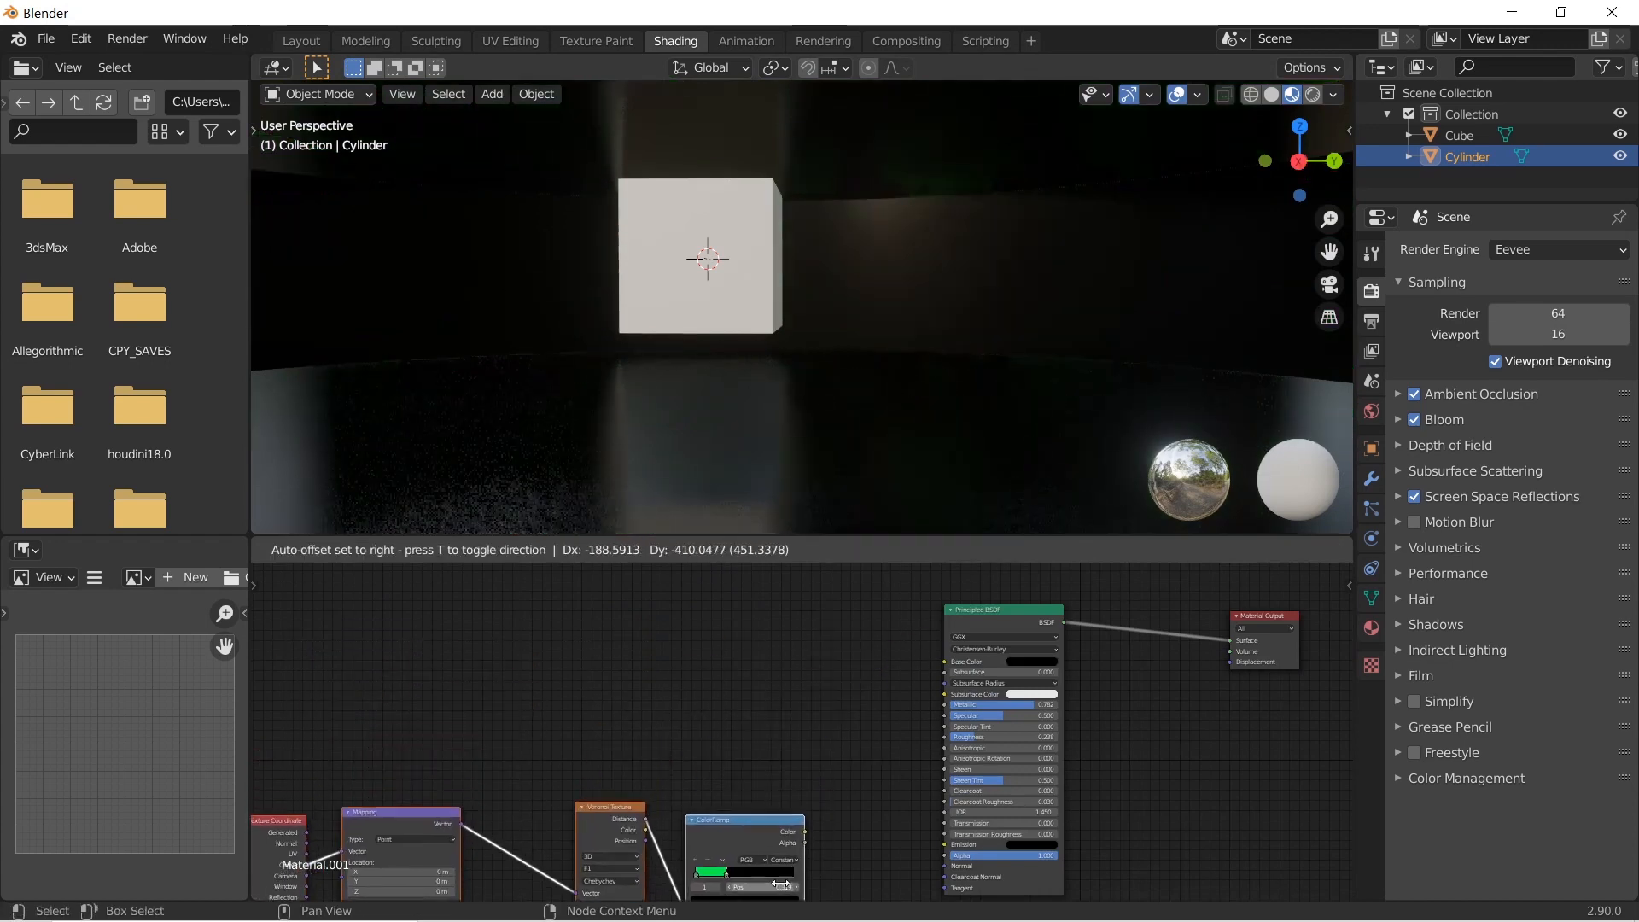
left_click(924, 818)
Connect the ColorRamp's Color output to the Principled BSDF's Emission input
middle_click_drag(923, 818, 880, 647)
scroll(880, 647, "up", 3)
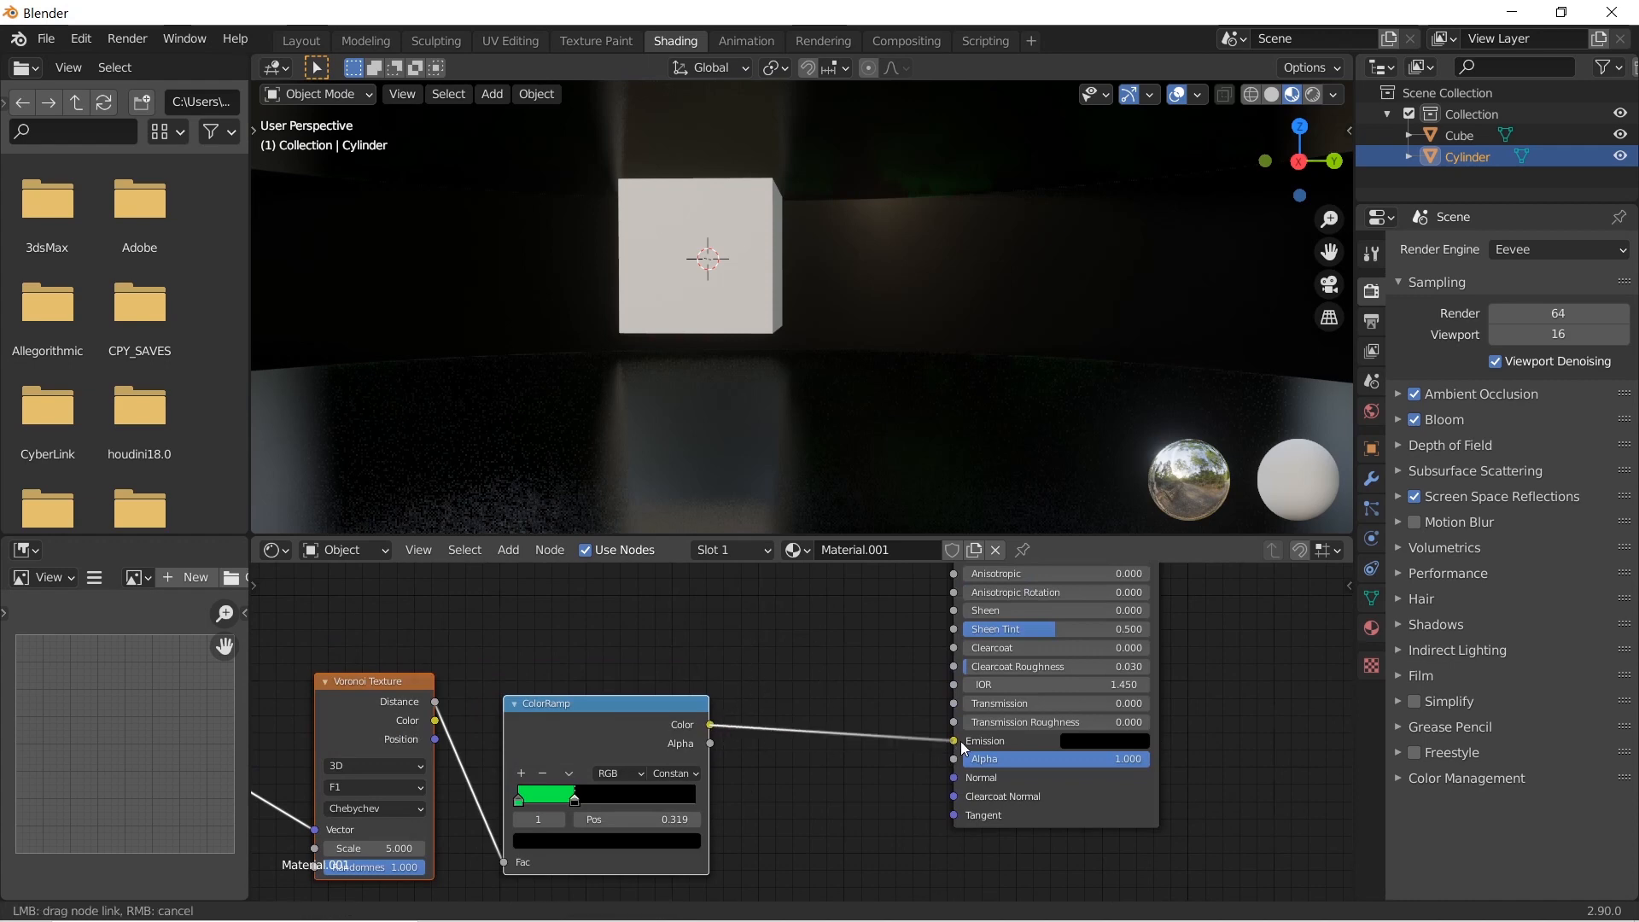
left_click_drag(961, 741, 961, 741)
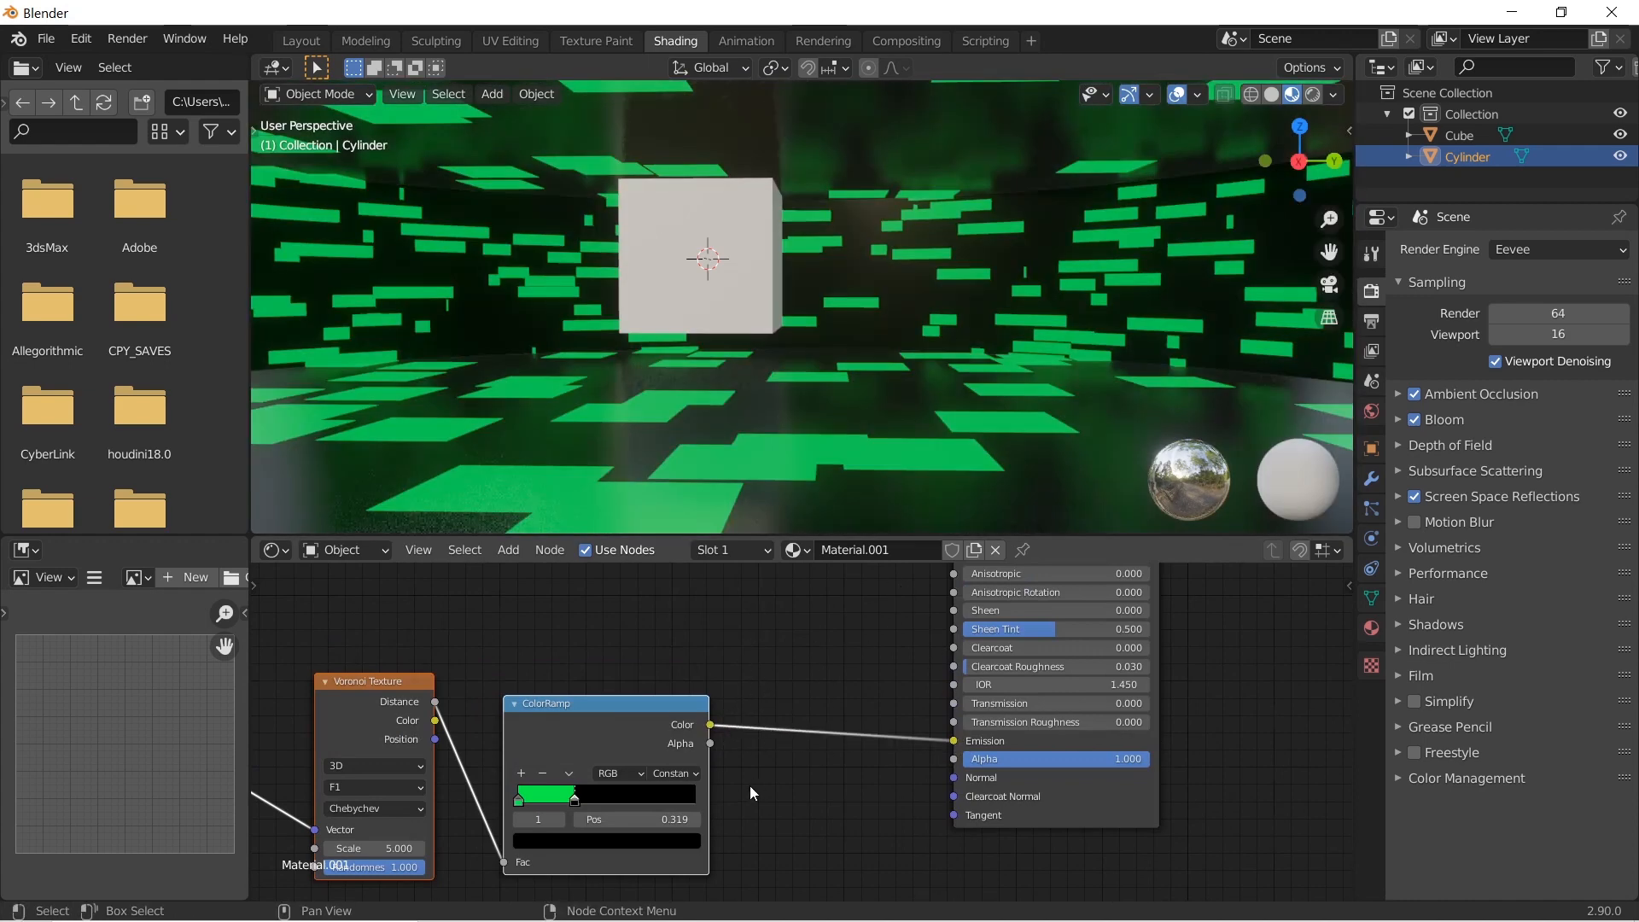
Move the ColorRamp's black stop closer to the green stop to shrink the glowing patches
middle_click_drag(795, 787, 969, 746)
scroll(888, 744, "up", 3)
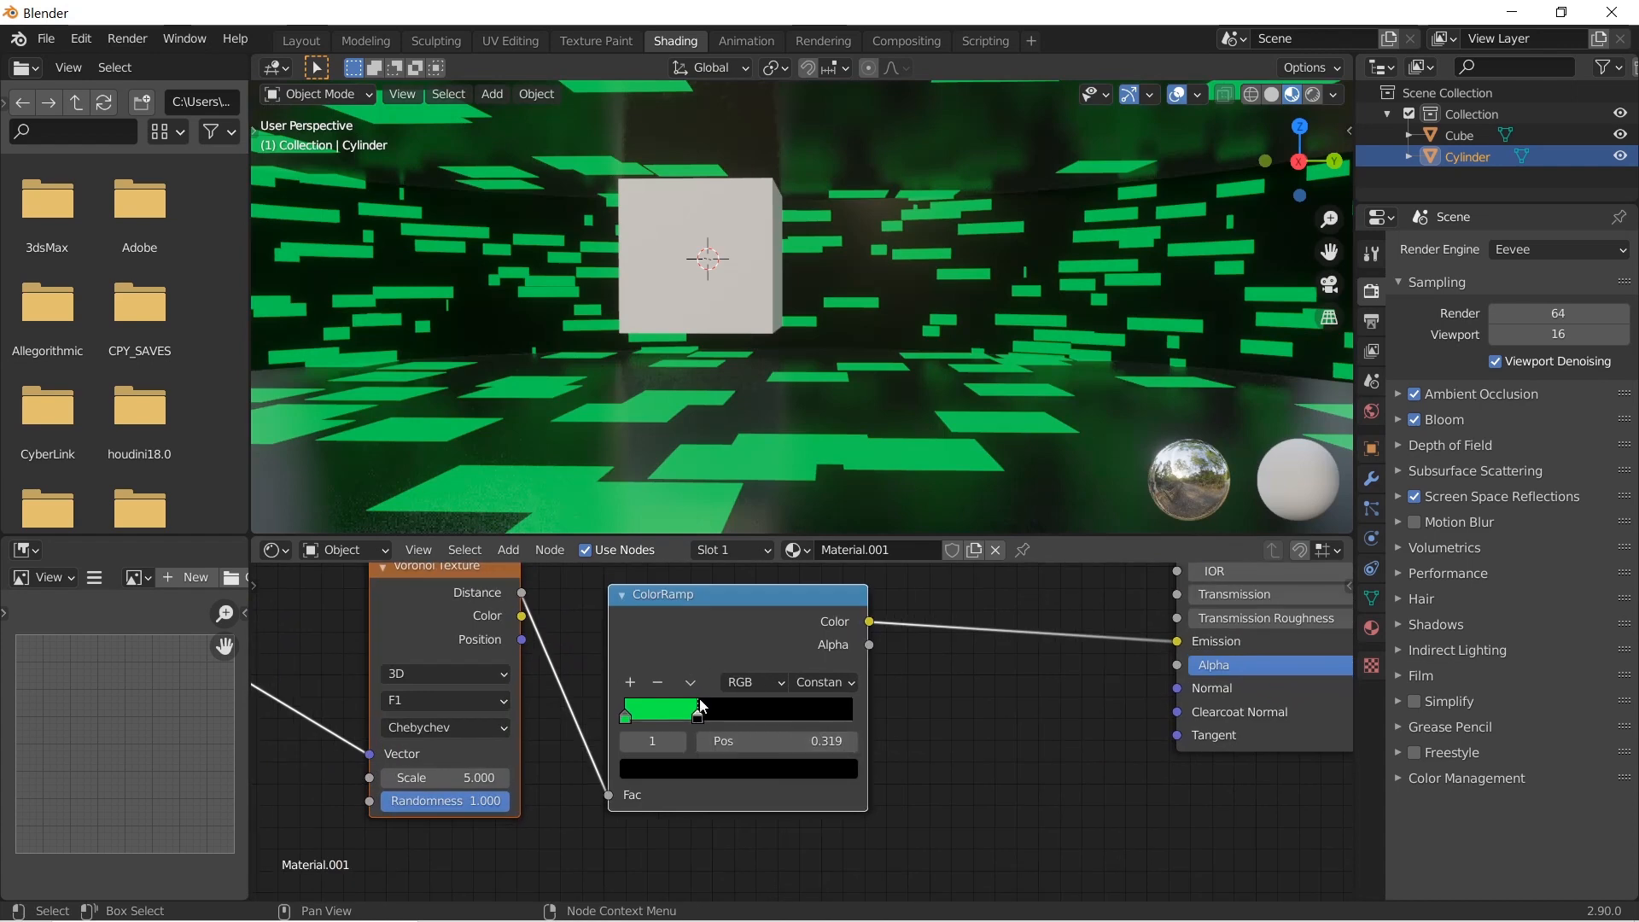
mouse_move(702, 707)
left_mouse_down()
mouse_move(732, 721)
mouse_move(679, 725)
left_mouse_up()
Recolor the ColorRamp's green stop to a light green with hue 0.288, saturation 0.628 and value 1.000
left_click(631, 719)
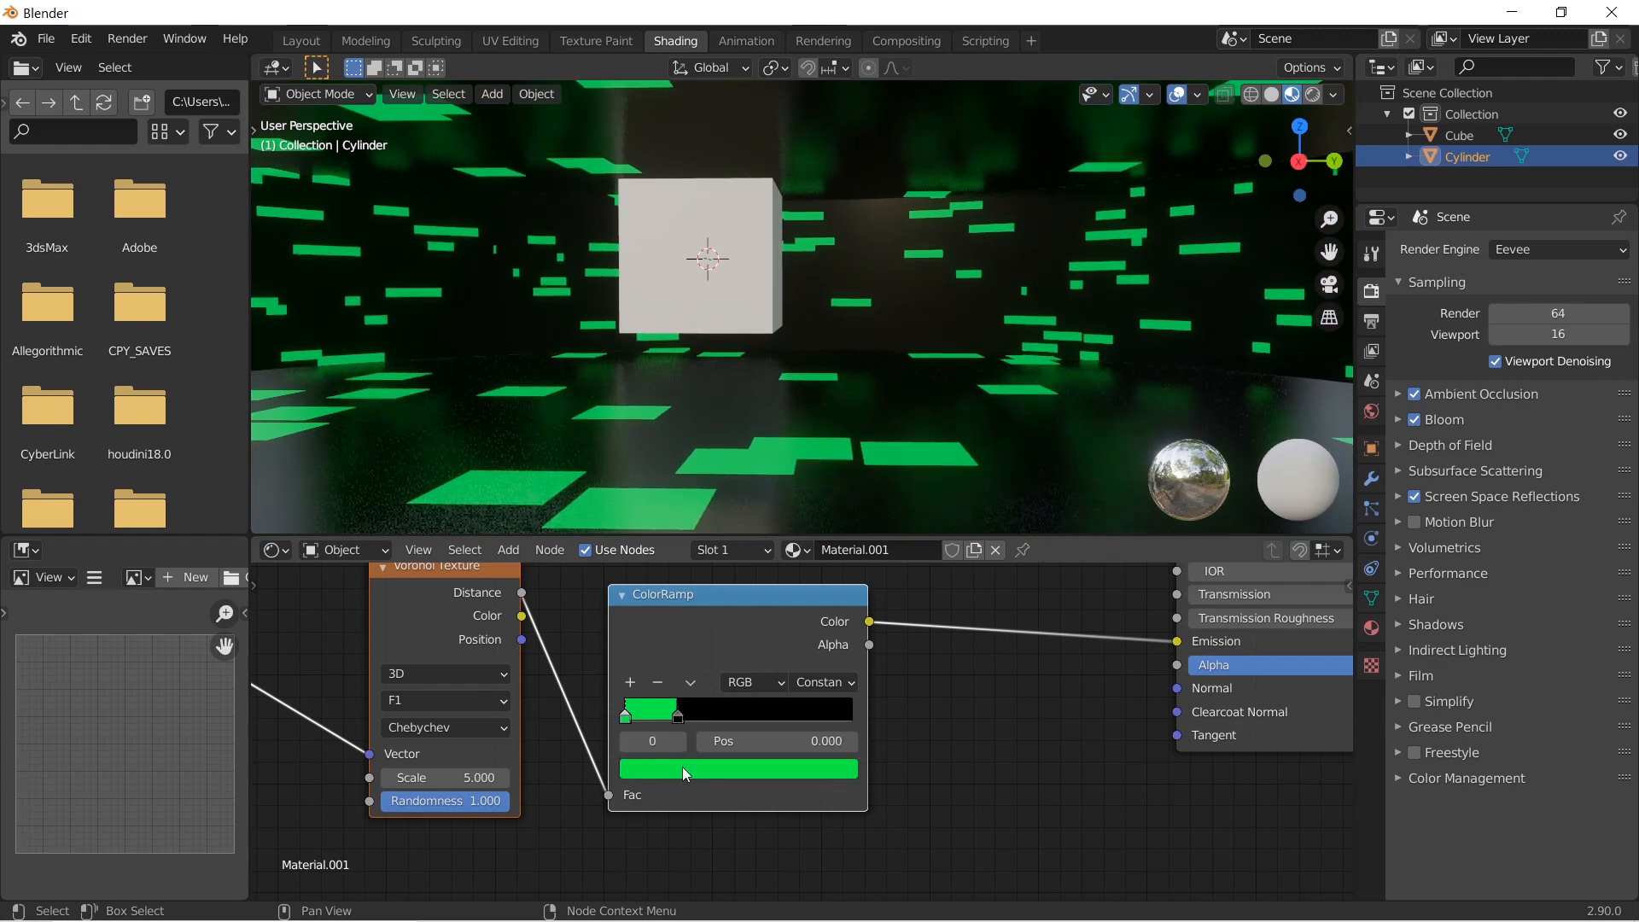
left_click(683, 768)
left_click_drag(661, 496, 639, 499)
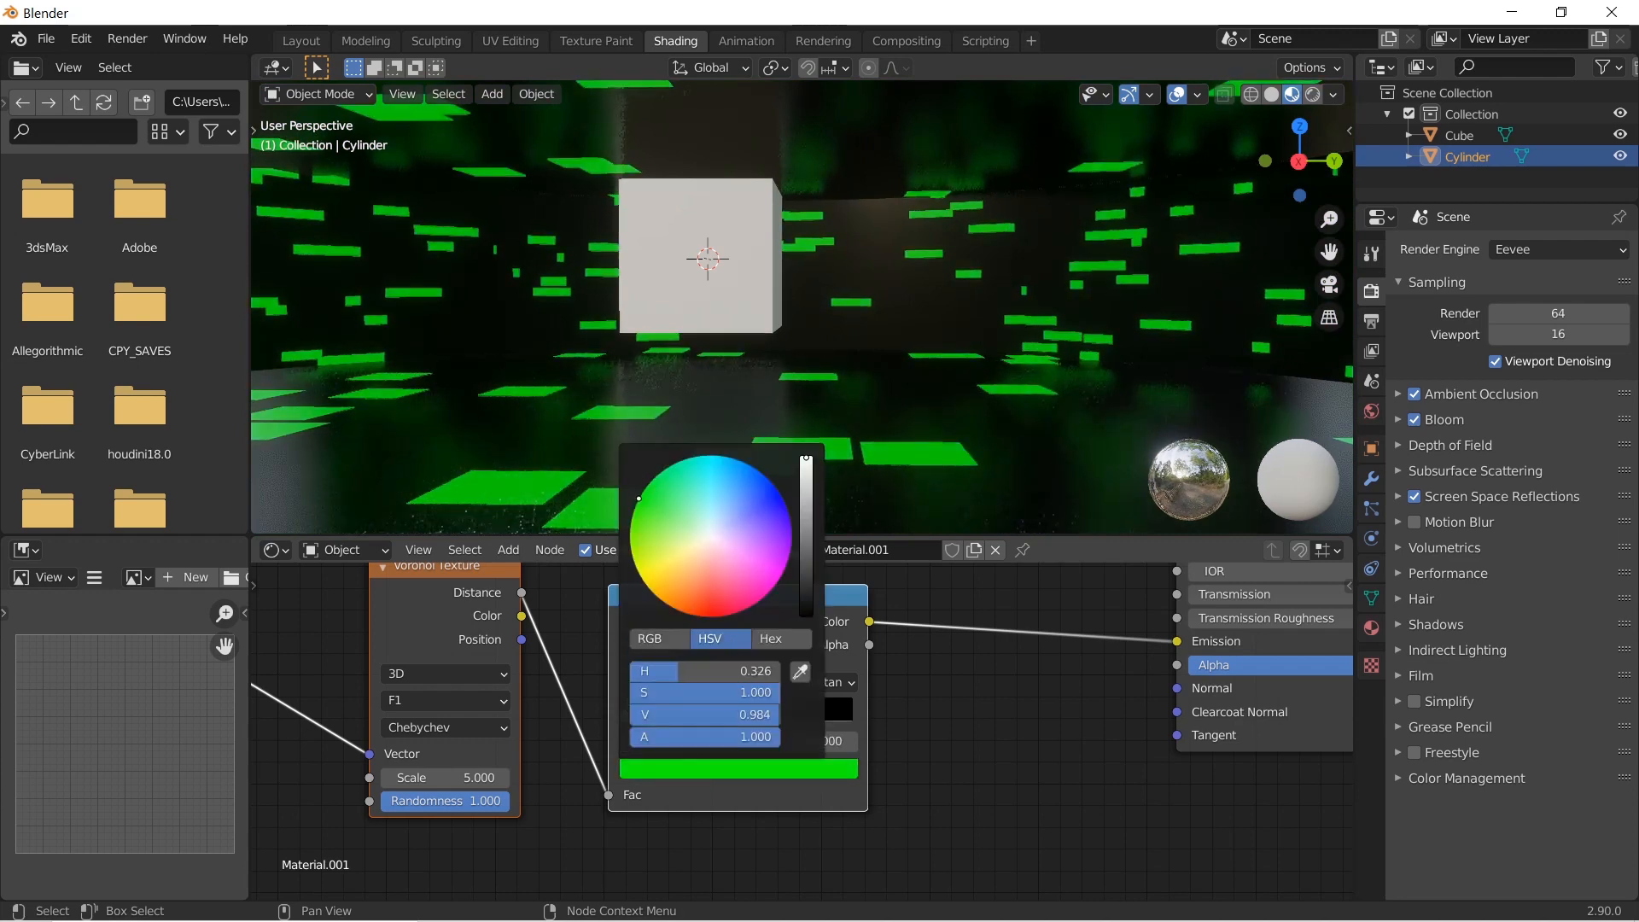
left_click_drag(806, 516, 806, 457)
left_click_drag(715, 491, 668, 524)
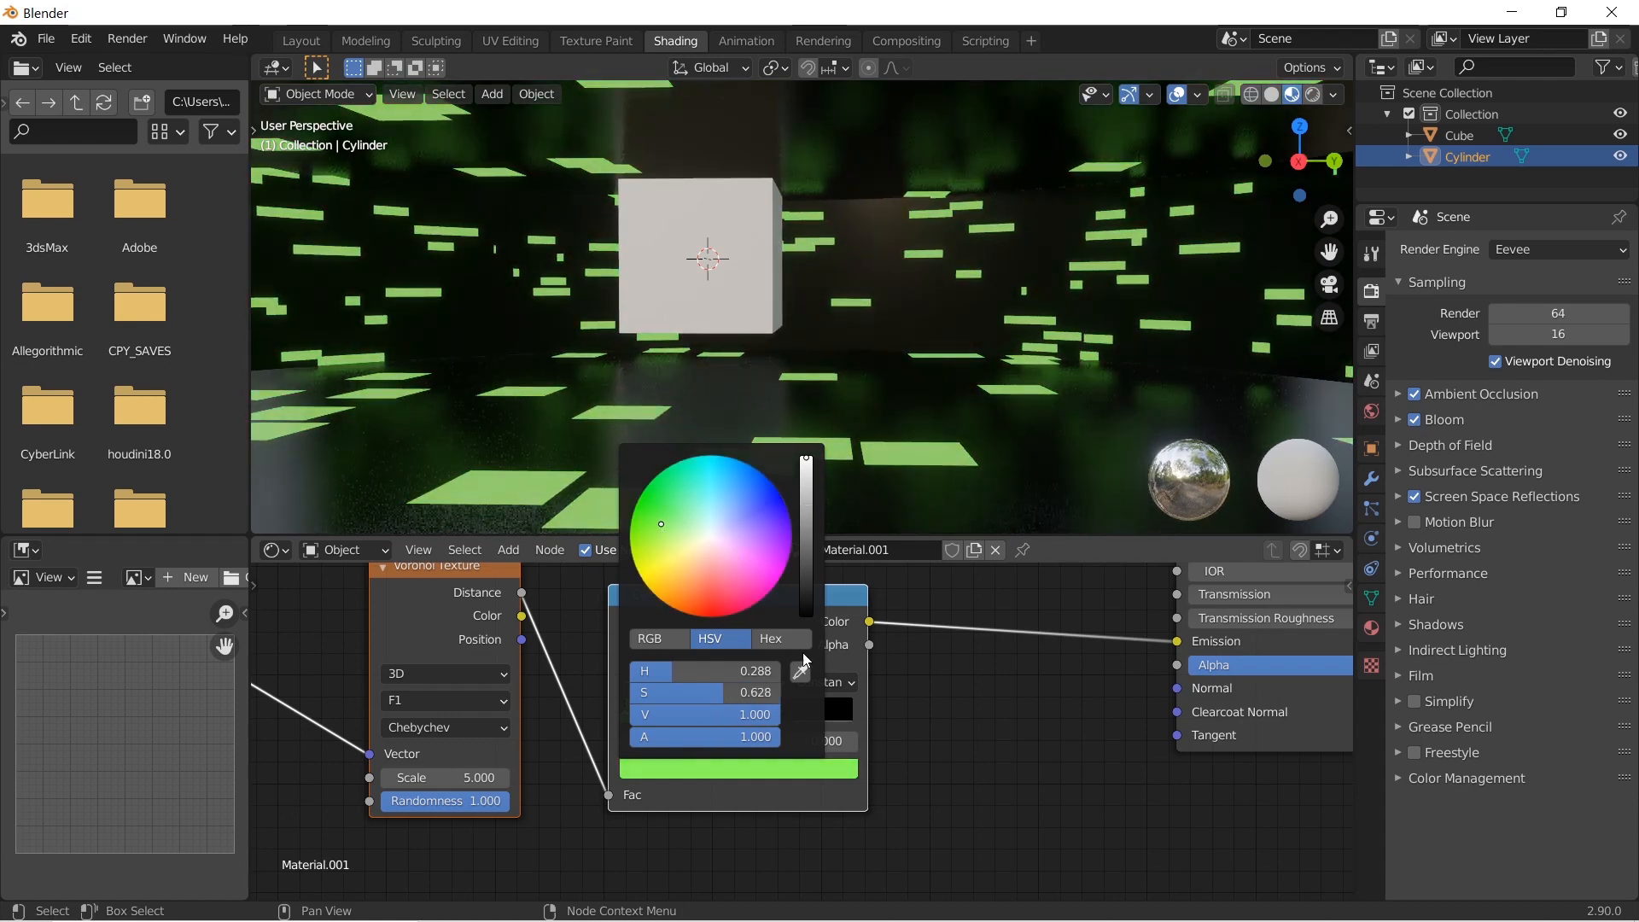
Set the Voronoi Texture's Scale to 6.400 and move the ColorRamp's black stop to position 0.471
middle_click_drag(478, 764, 738, 749)
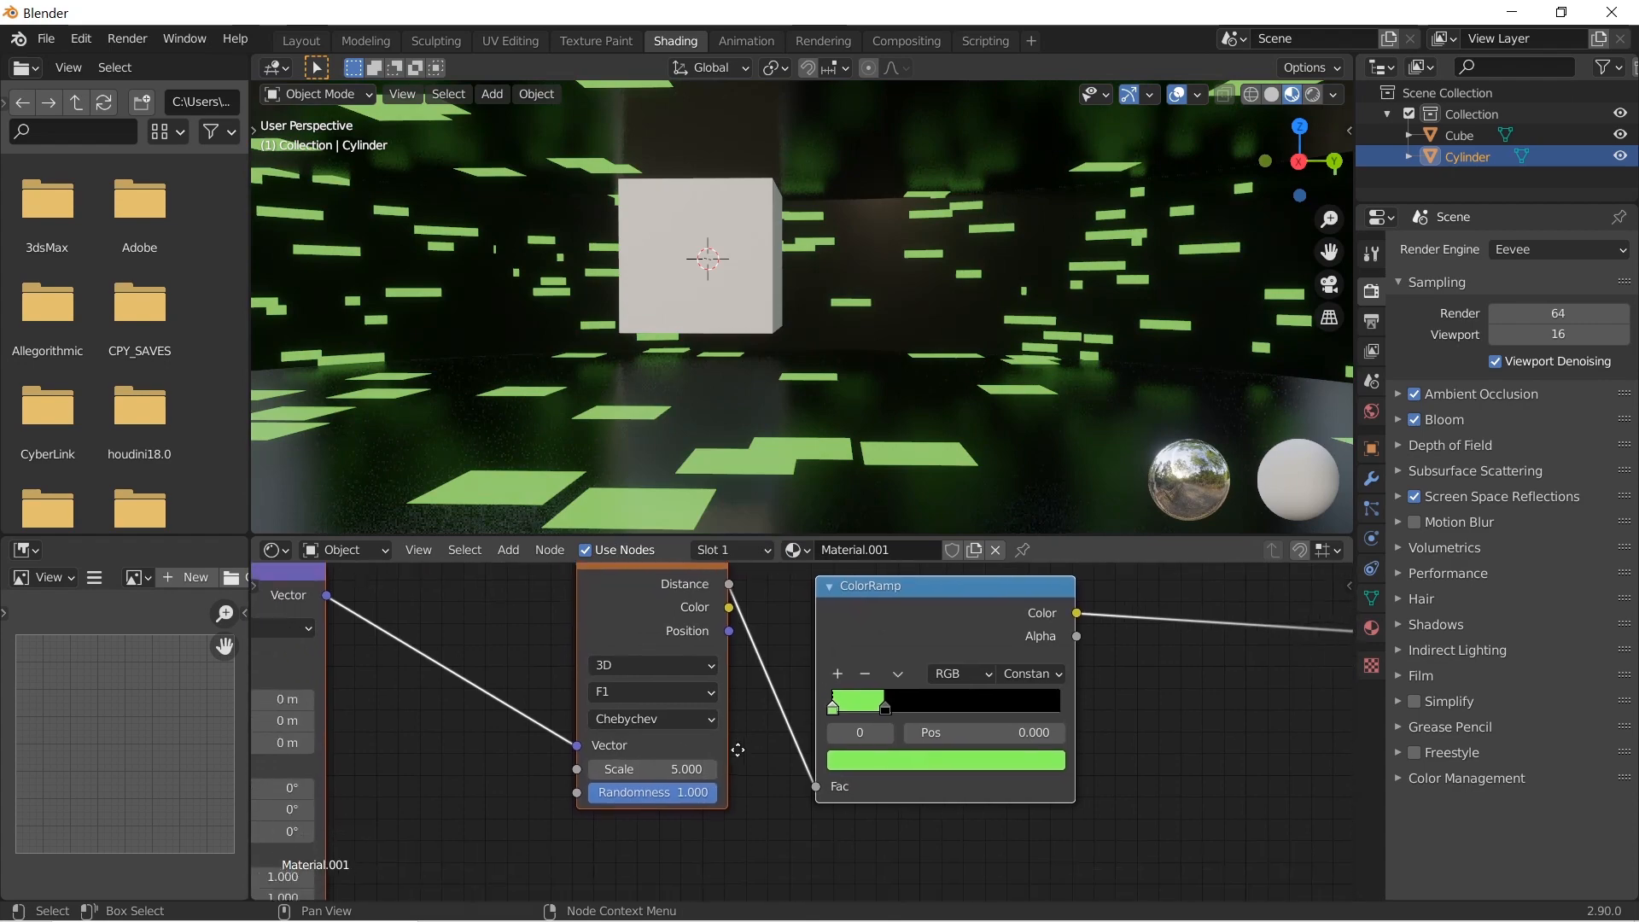
mouse_move(686, 793)
left_mouse_down()
mouse_move(615, 792)
mouse_move(714, 794)
left_mouse_up()
middle_click_drag(715, 796, 737, 790)
left_click_drag(700, 764, 772, 764)
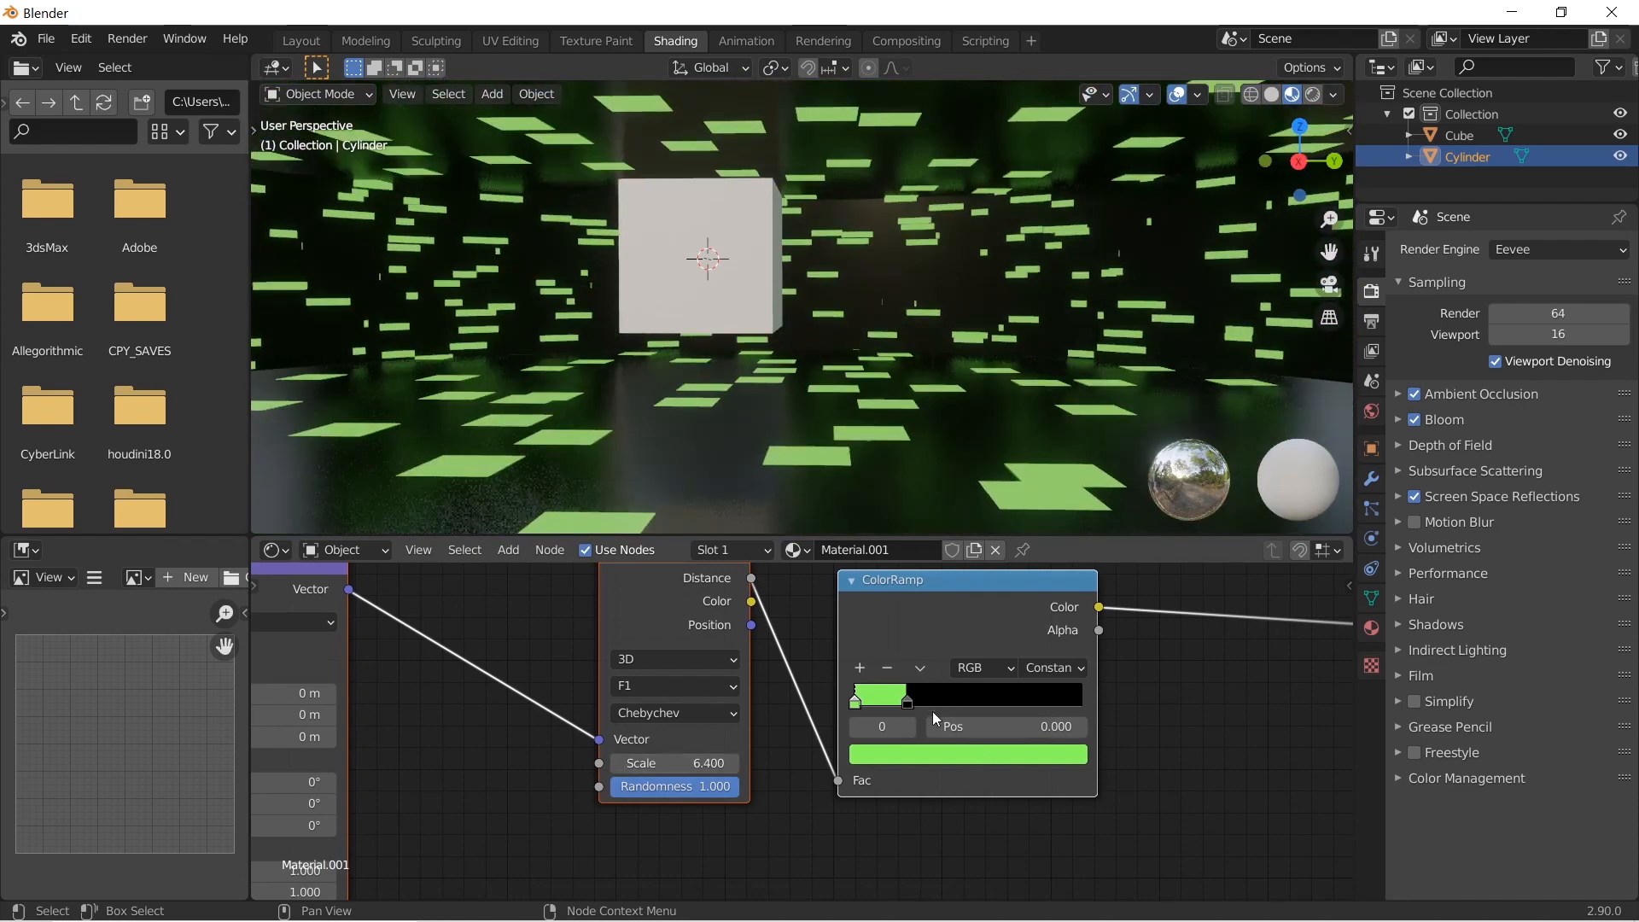
left_click_drag(907, 705, 964, 718)
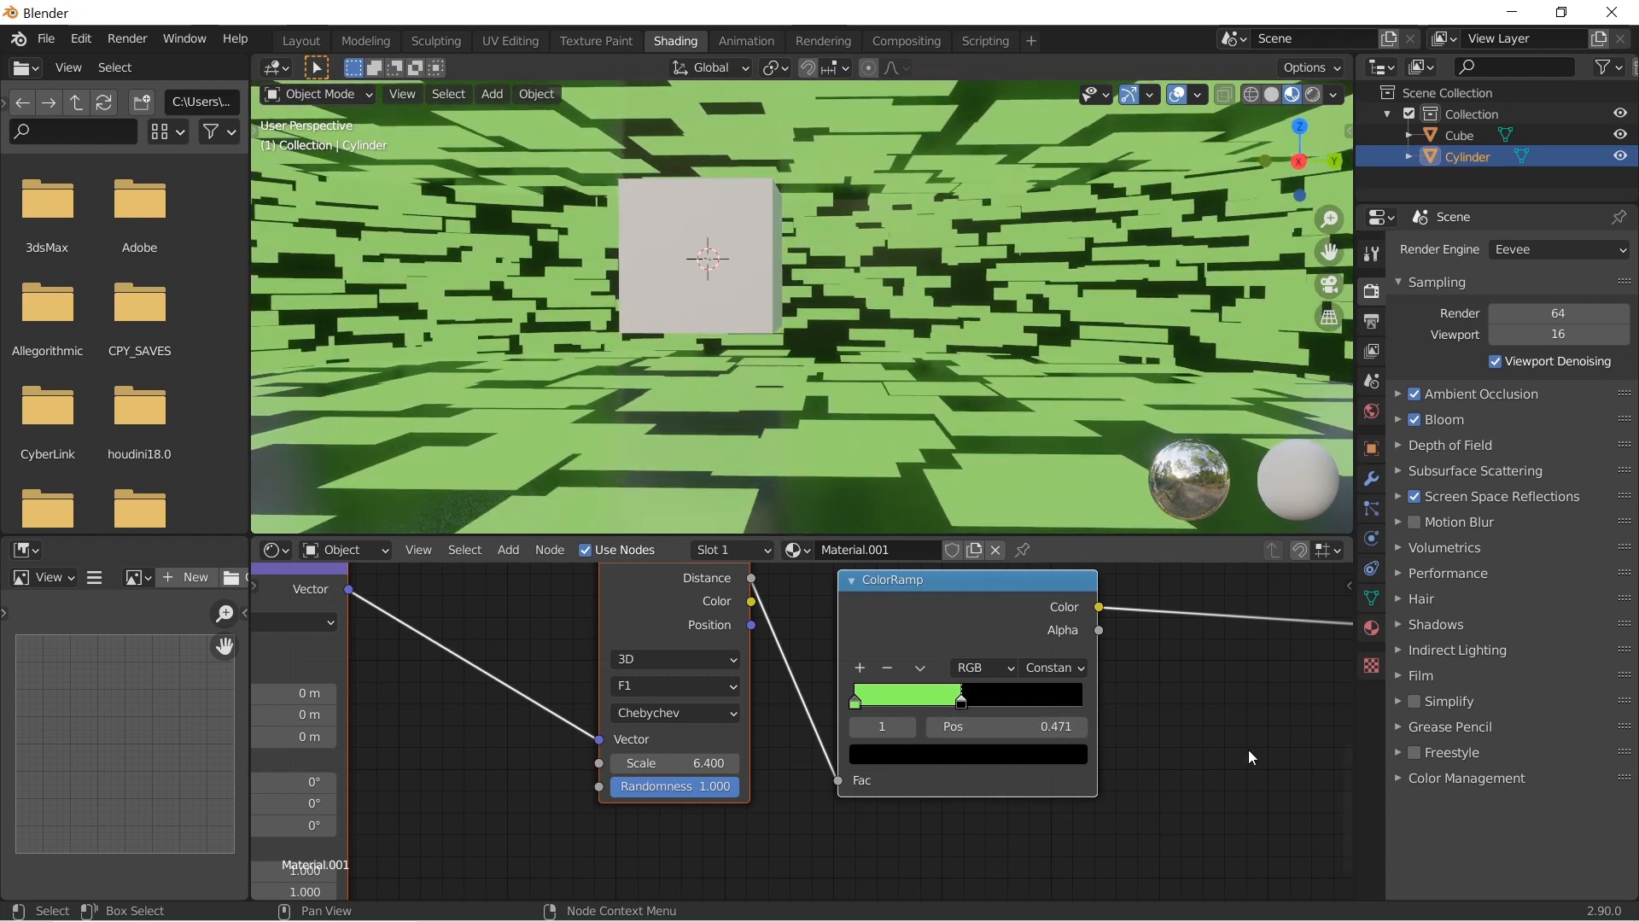
Flip the ColorRamp, with the black stop at the ramp's start and the light green stop at position 0.591
middle_click_drag(1251, 757, 1102, 771)
left_click(932, 683)
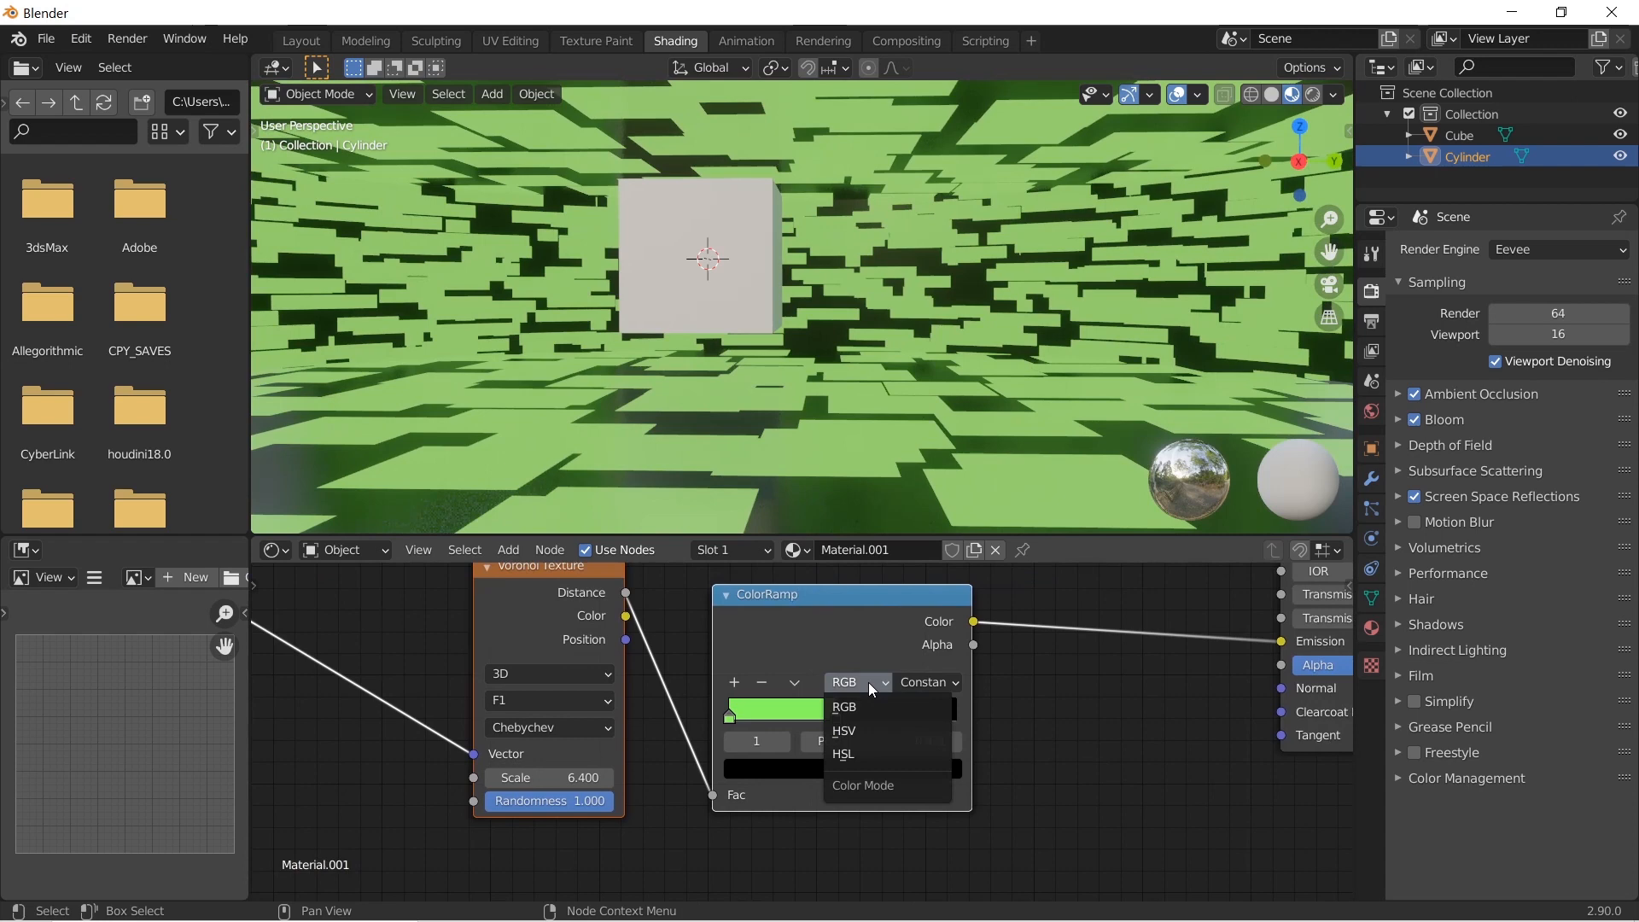
left_click(794, 682)
left_click(811, 704)
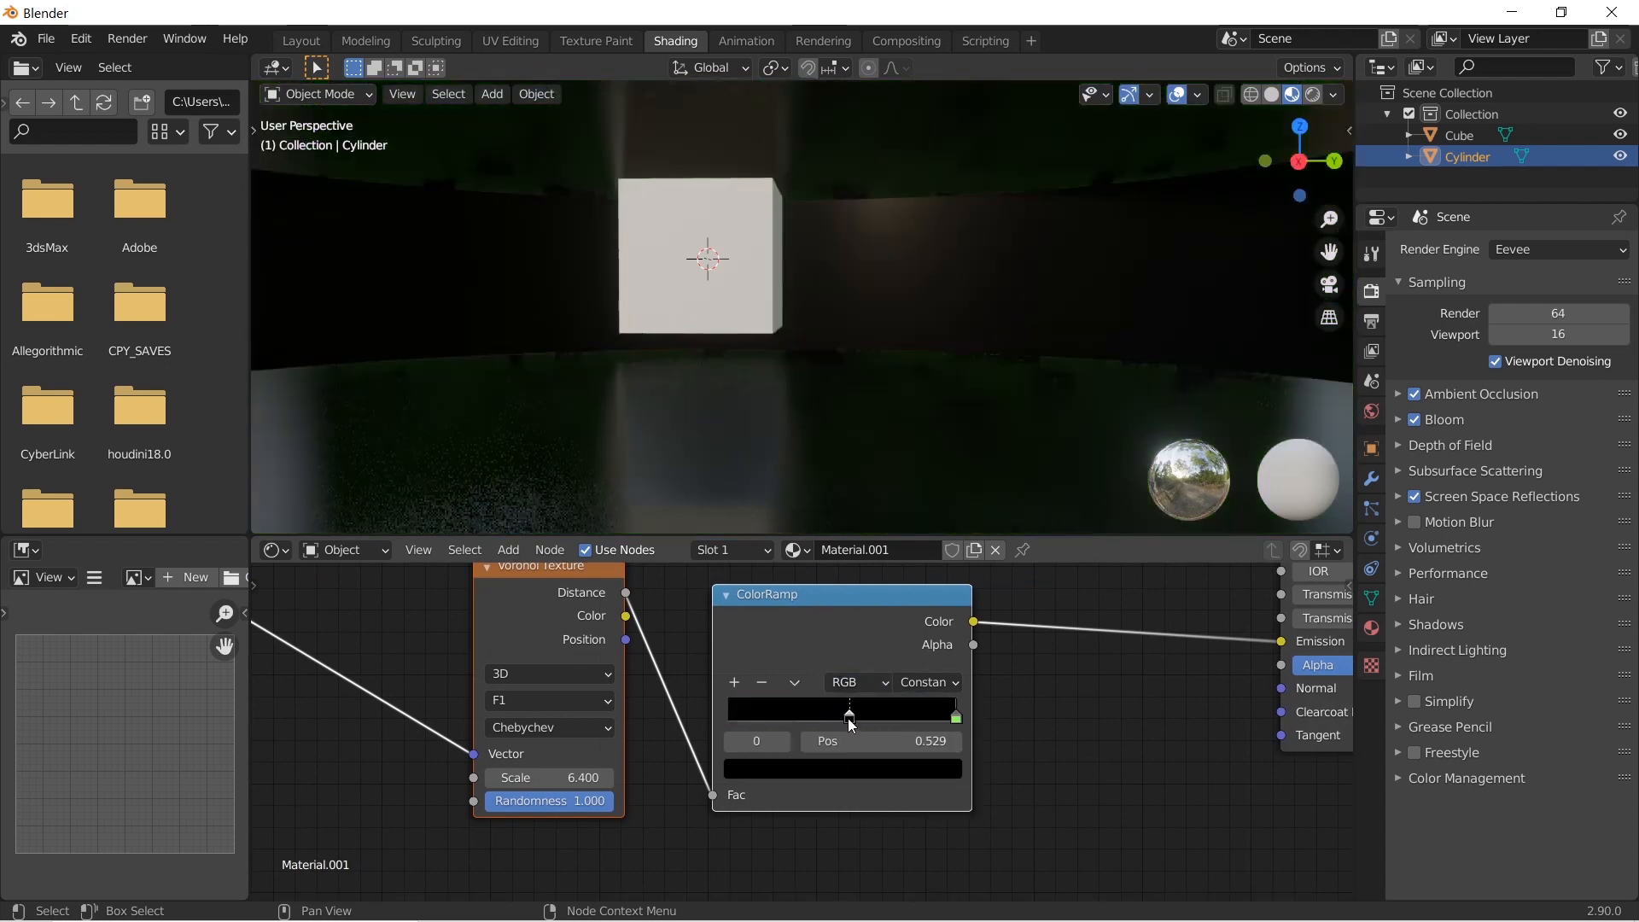
left_click_drag(958, 718, 865, 722)
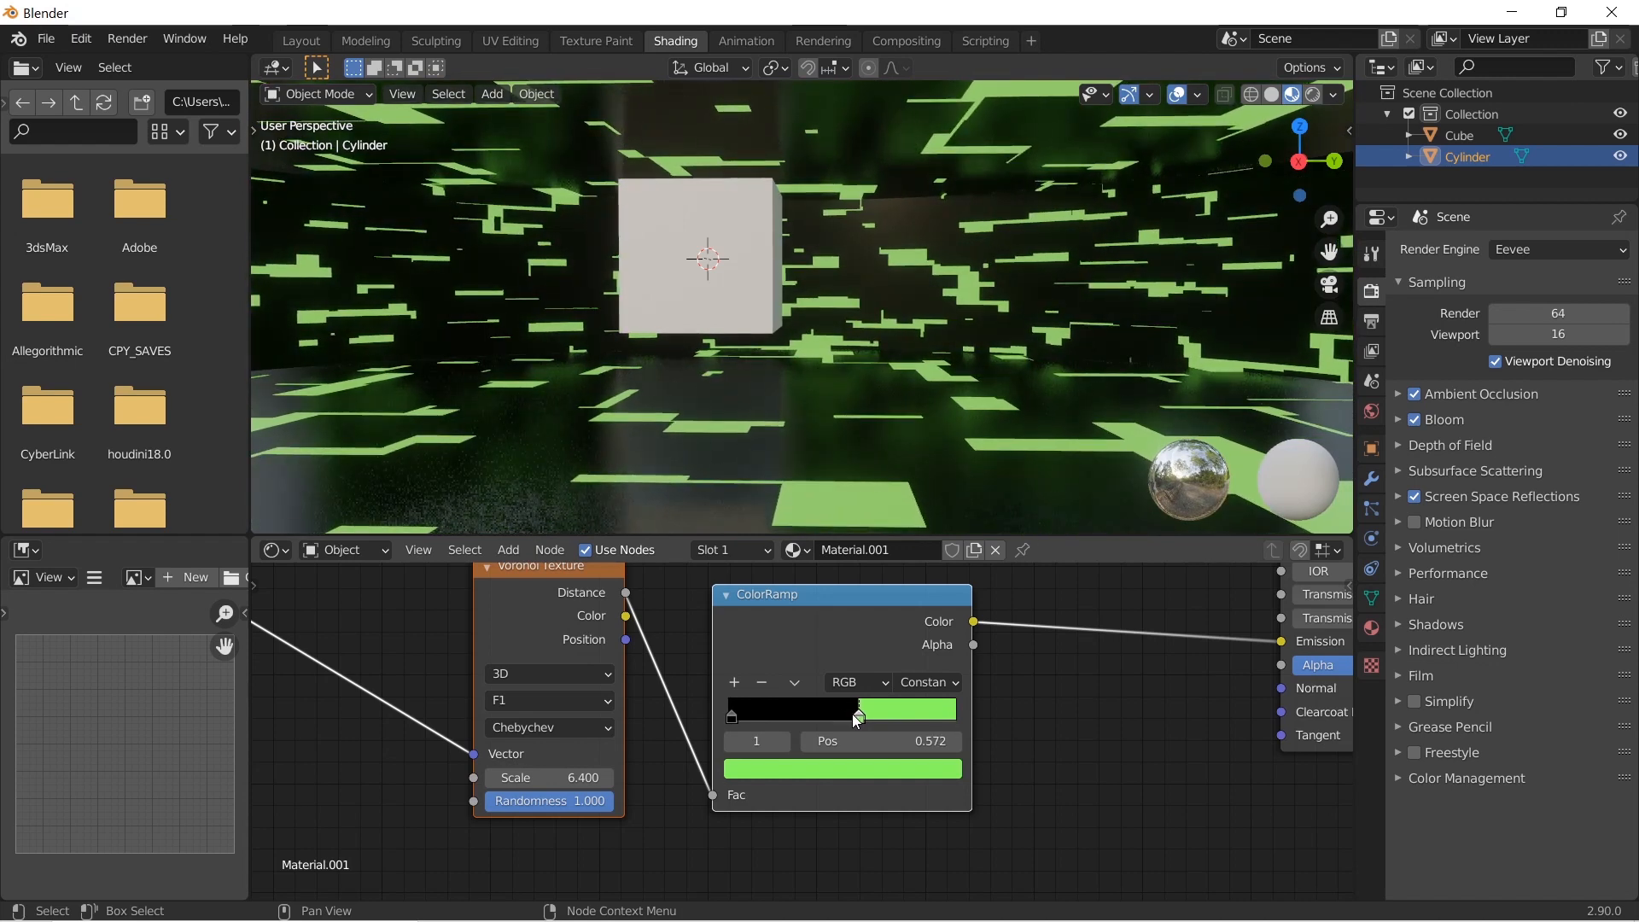
left_click_drag(862, 723, 858, 722)
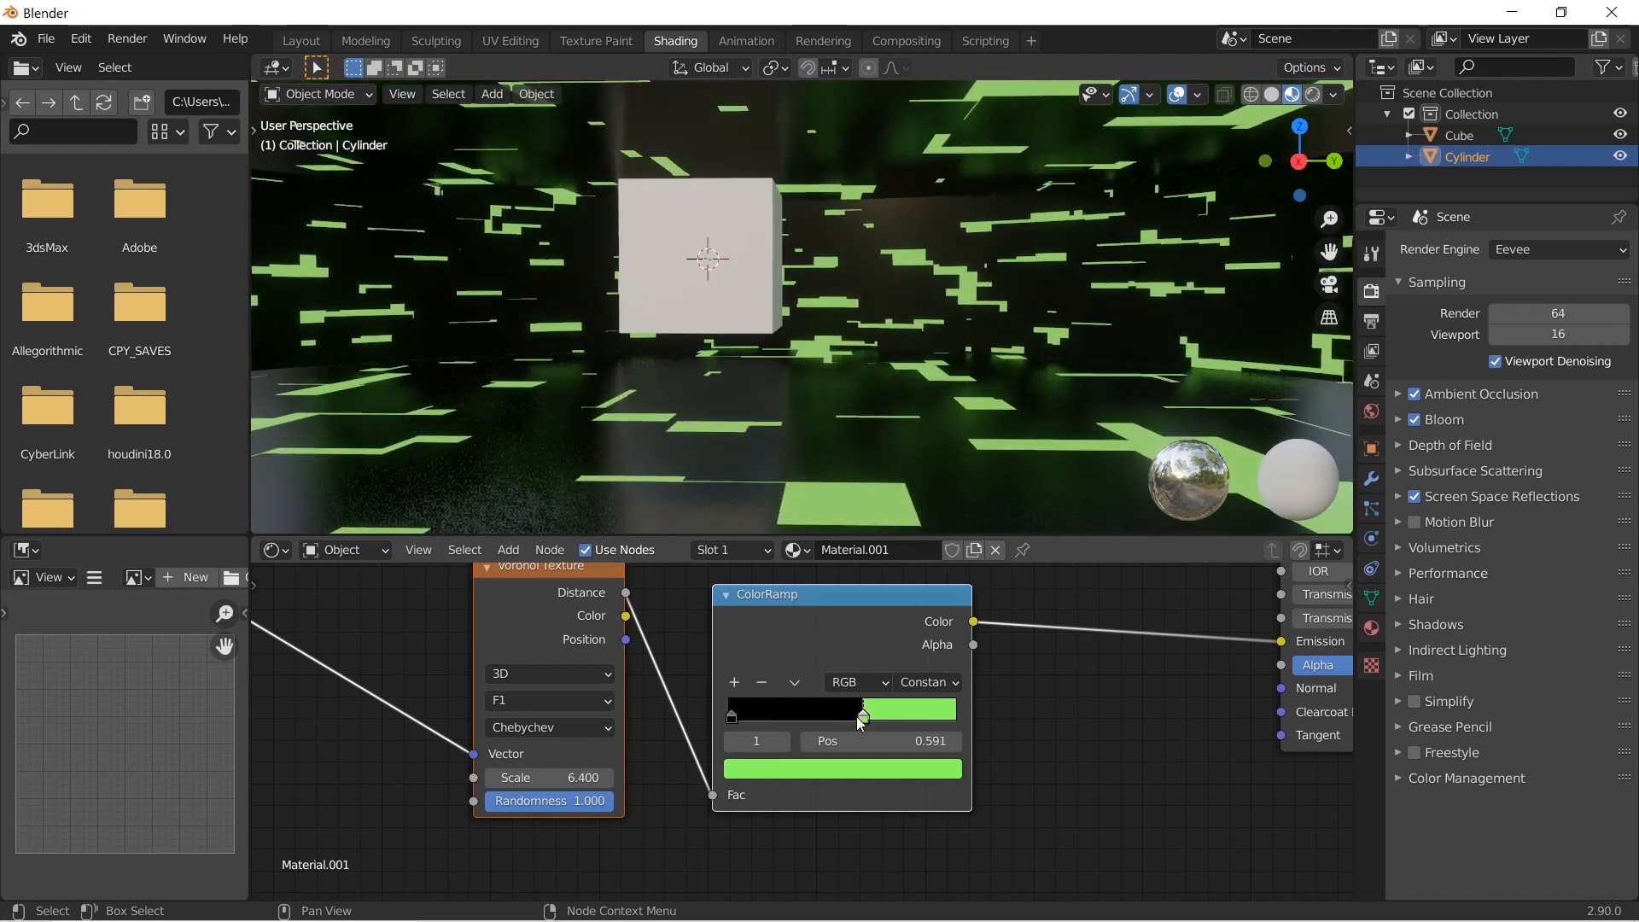
Select the cube and move its material's Principled BSDF node farther from the Material Output
scroll(791, 789, "down", 12)
middle_click_drag(1060, 735, 825, 753)
scroll(831, 731, "down", 7)
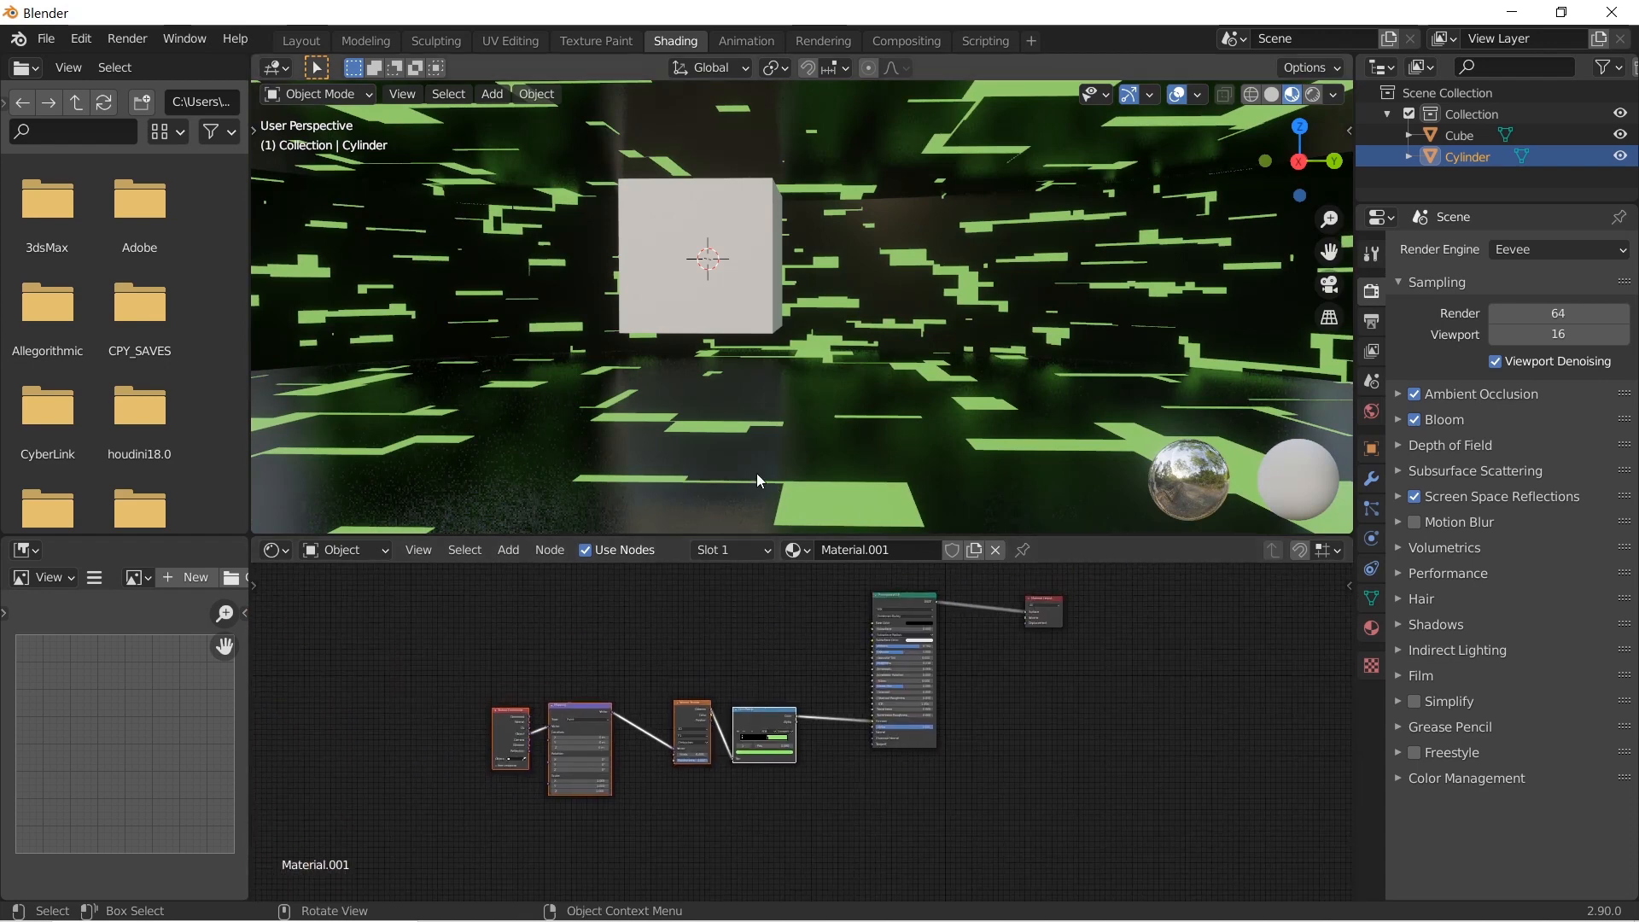
left_click(725, 201)
middle_click_drag(939, 614, 781, 595)
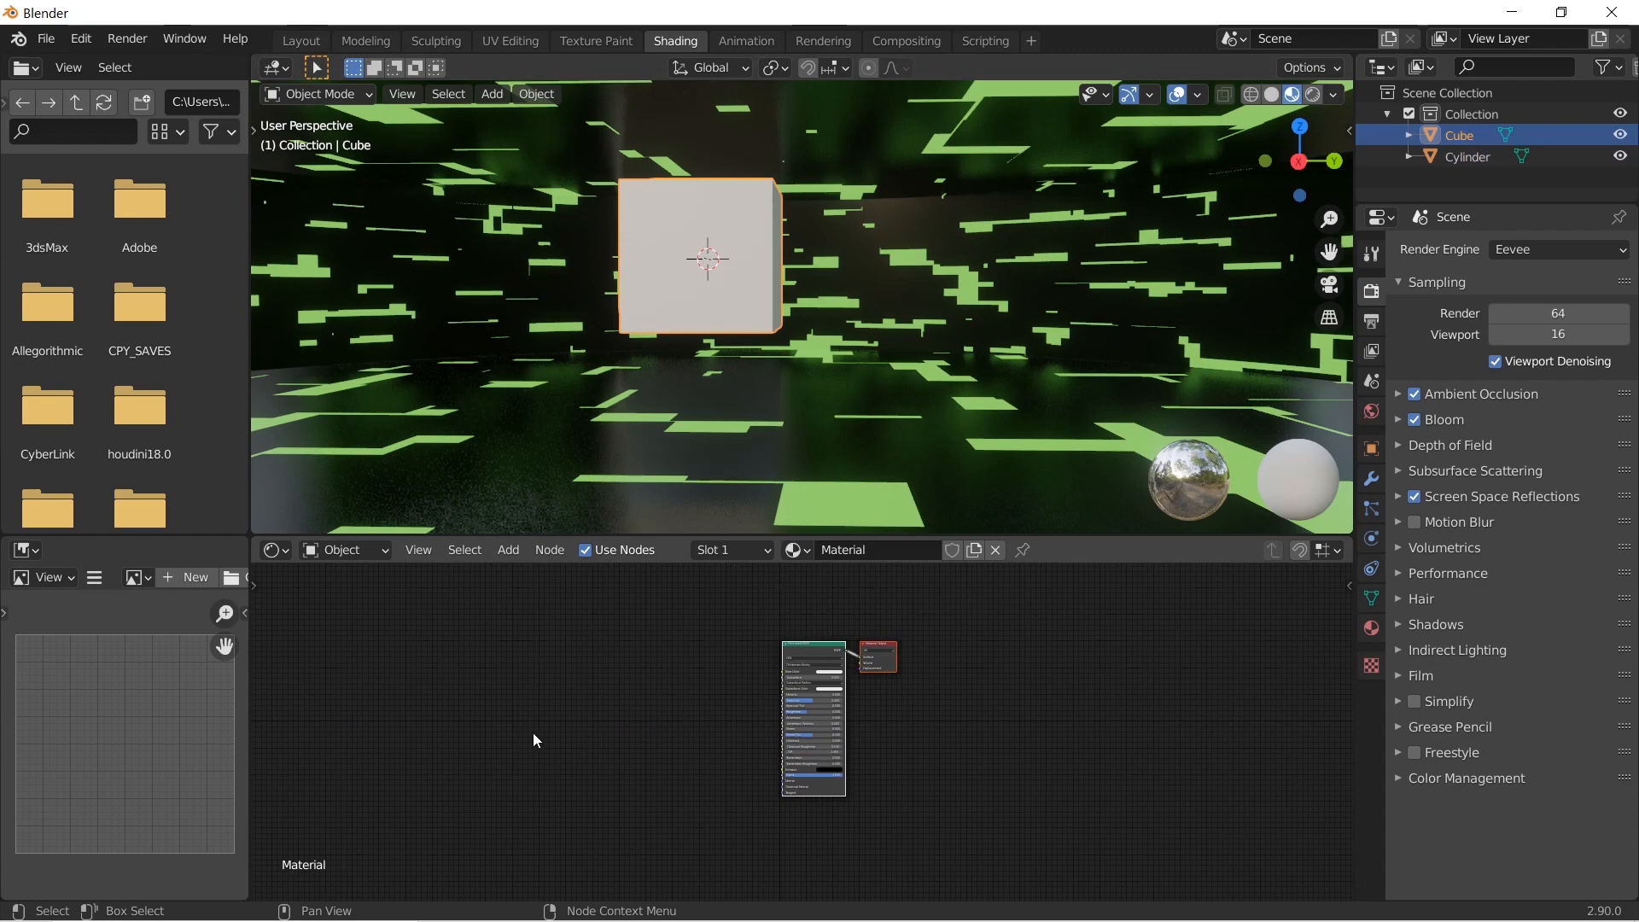
scroll(531, 735, "up", 5)
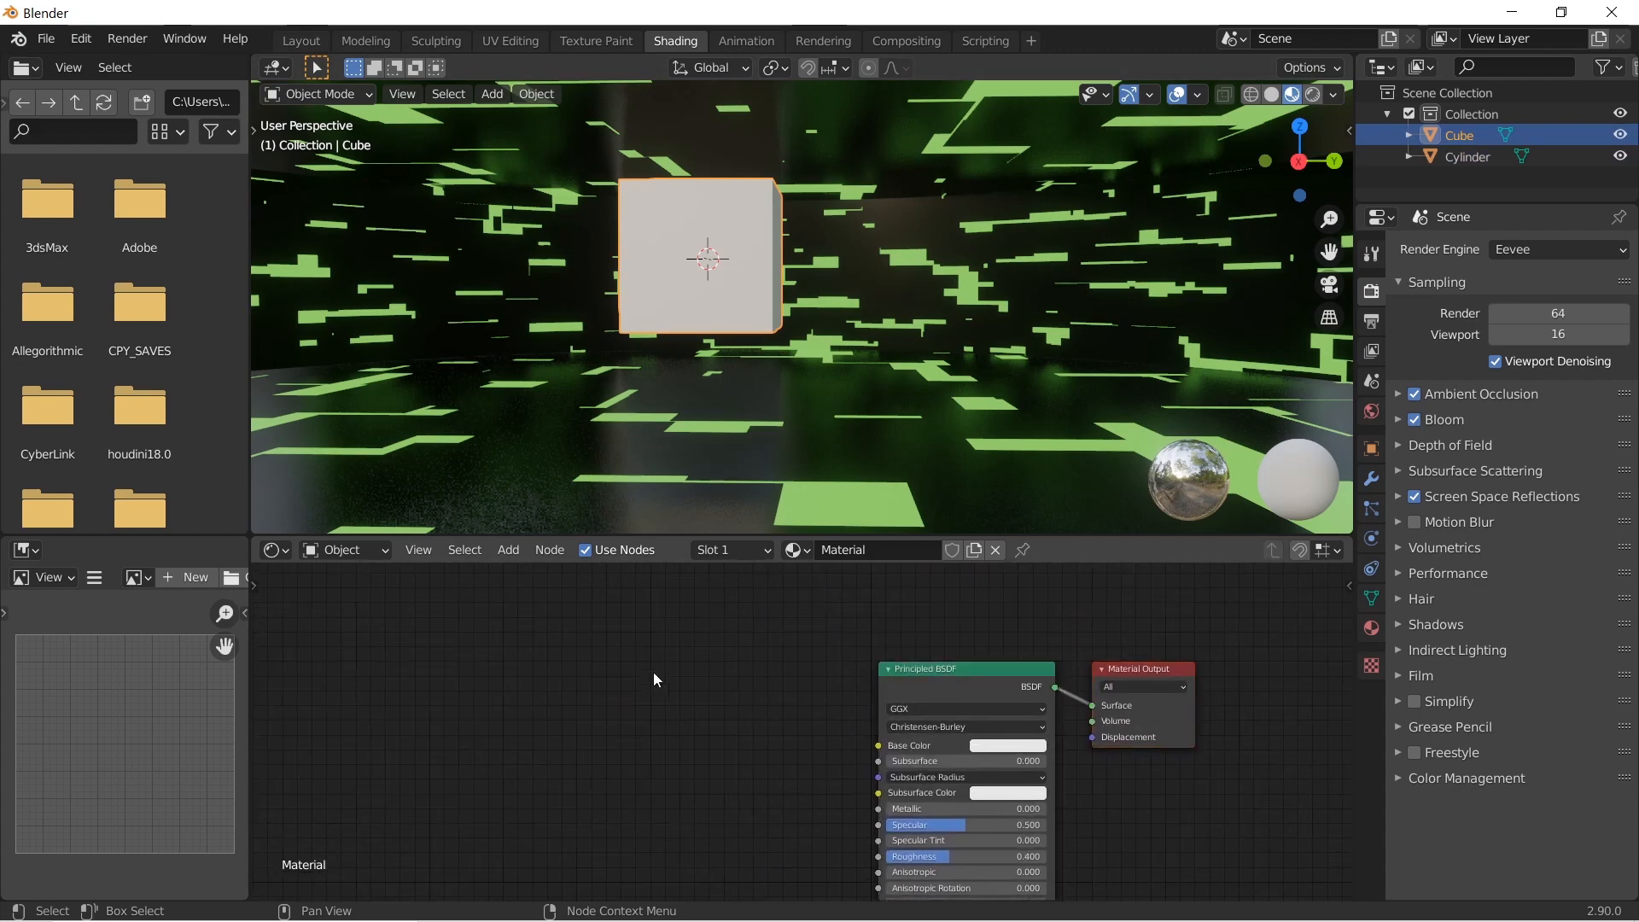
left_click_drag(956, 670, 908, 661)
Add a Musgrave Texture node to the cube's material and connect its Height to the Principled BSDF's Base Color
middle_click_drag(518, 647, 580, 643)
key("shift+a")
left_click(581, 642)
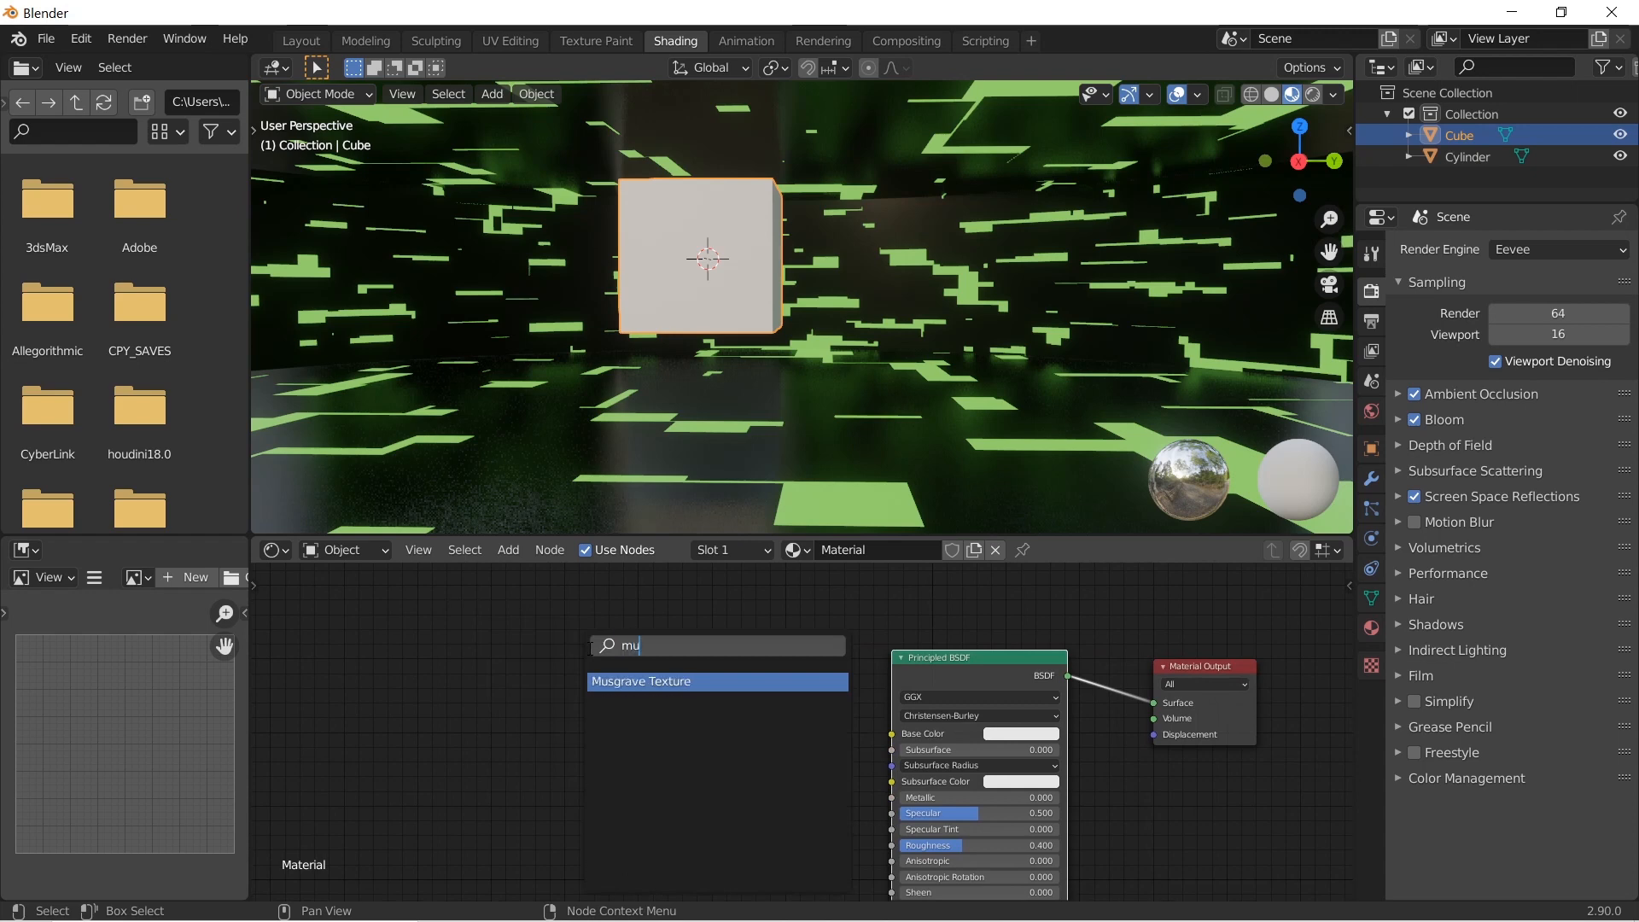
type("musgra")
key("Return")
left_click(693, 699)
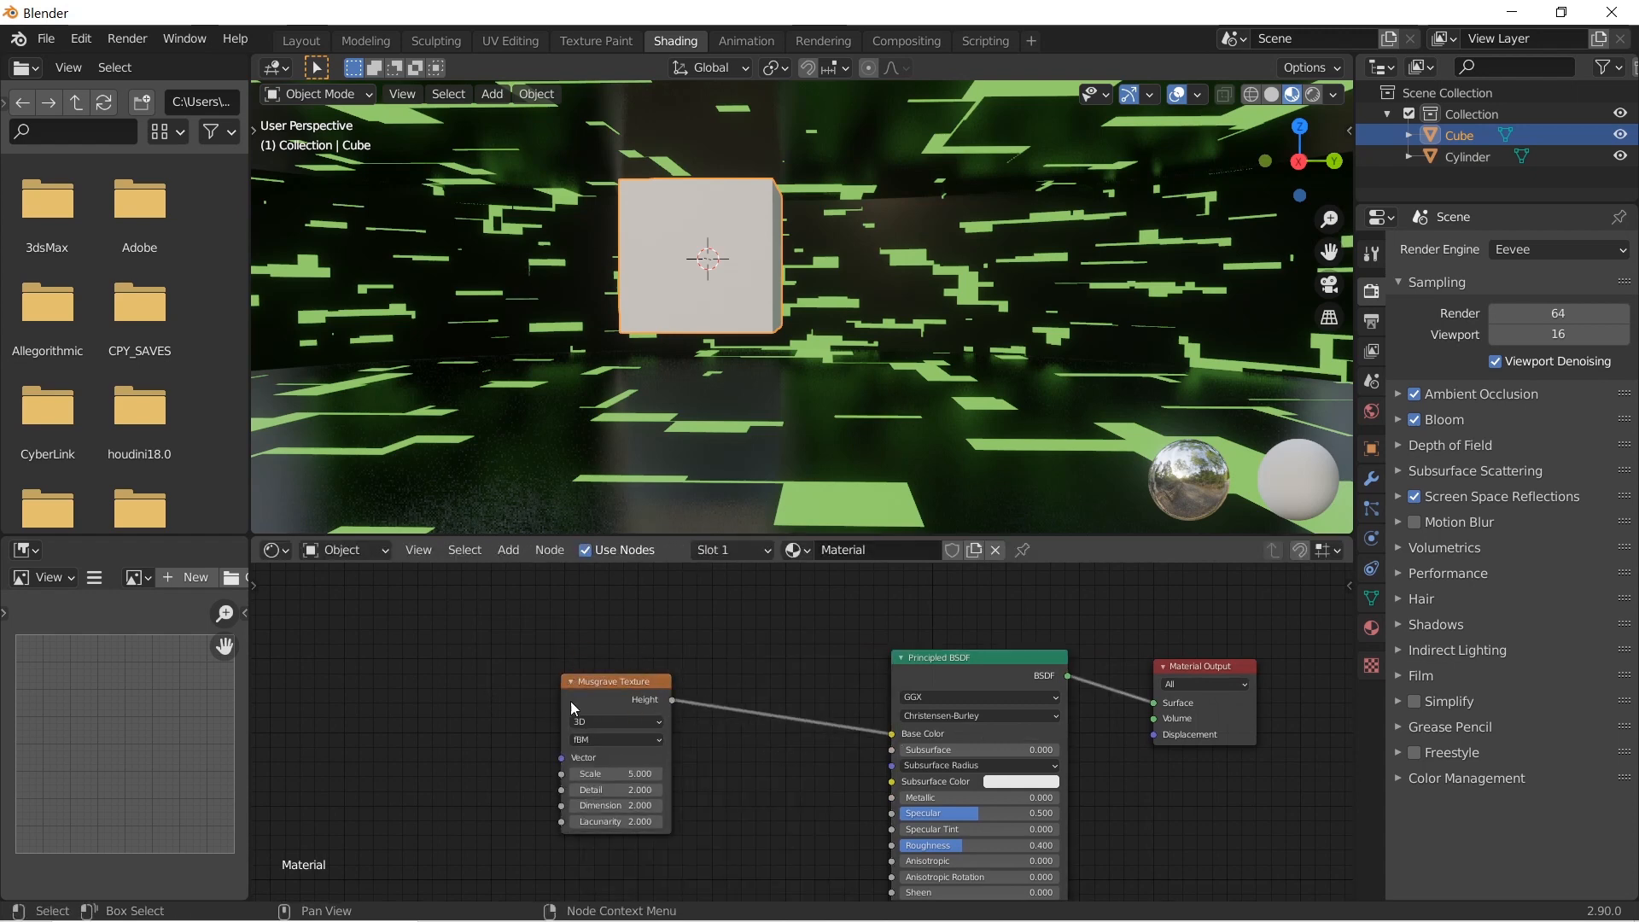
left_click(555, 720)
middle_click_drag(555, 721, 623, 658)
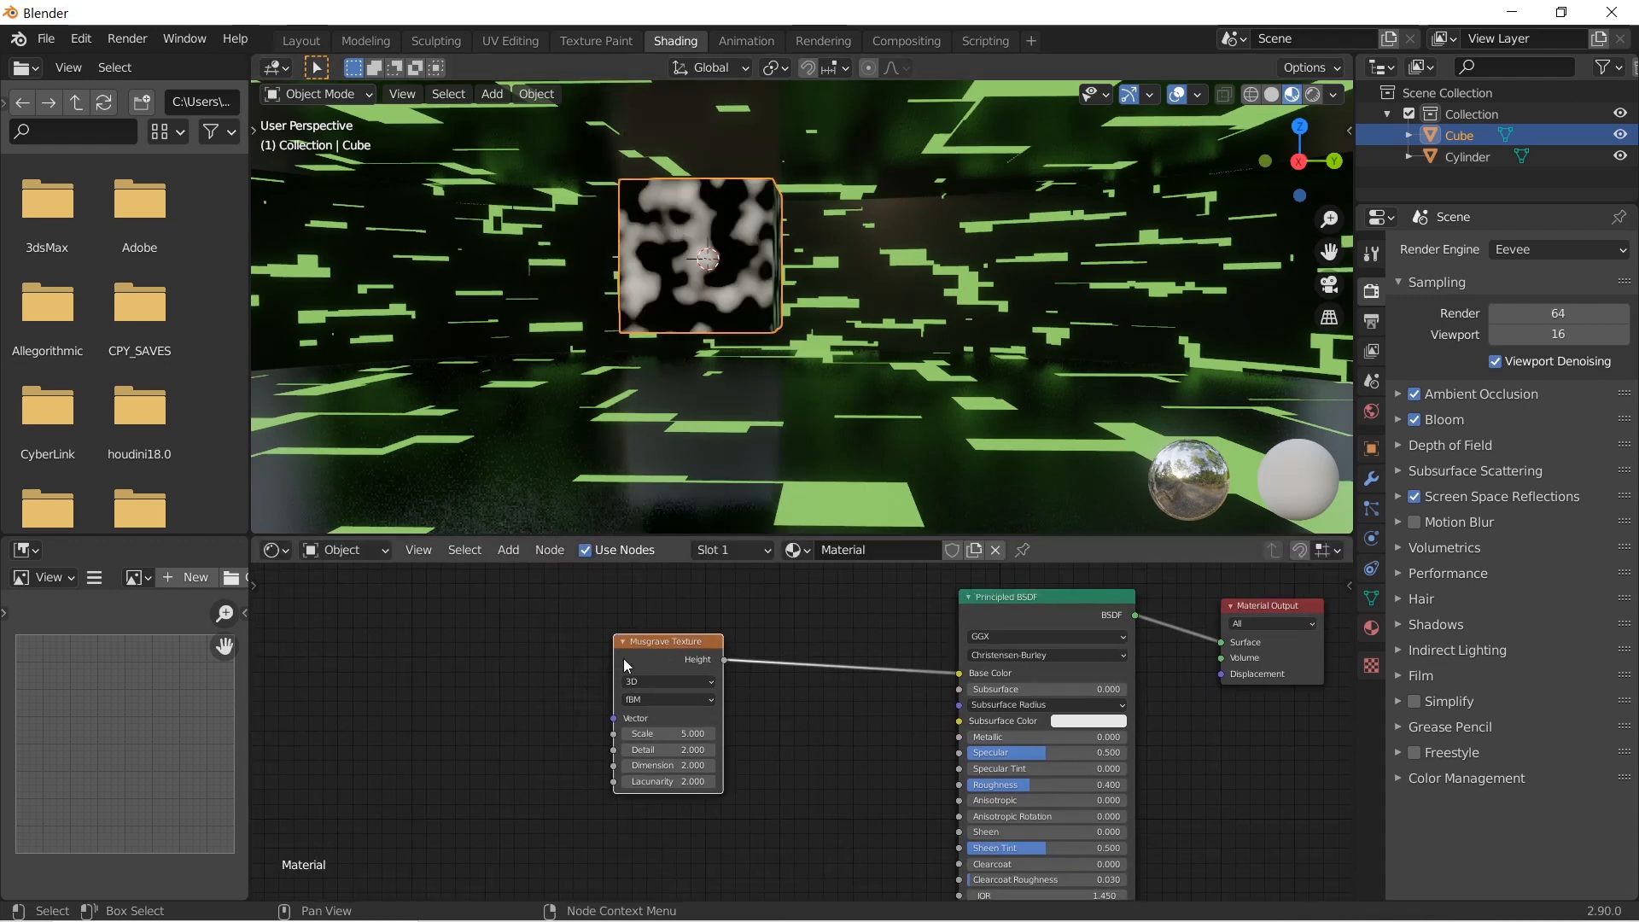
Add Texture Coordinate and Mapping nodes before the Musgrave Texture, and feed the Mapping node's Vector from the Object coordinates
key("ctrl+t")
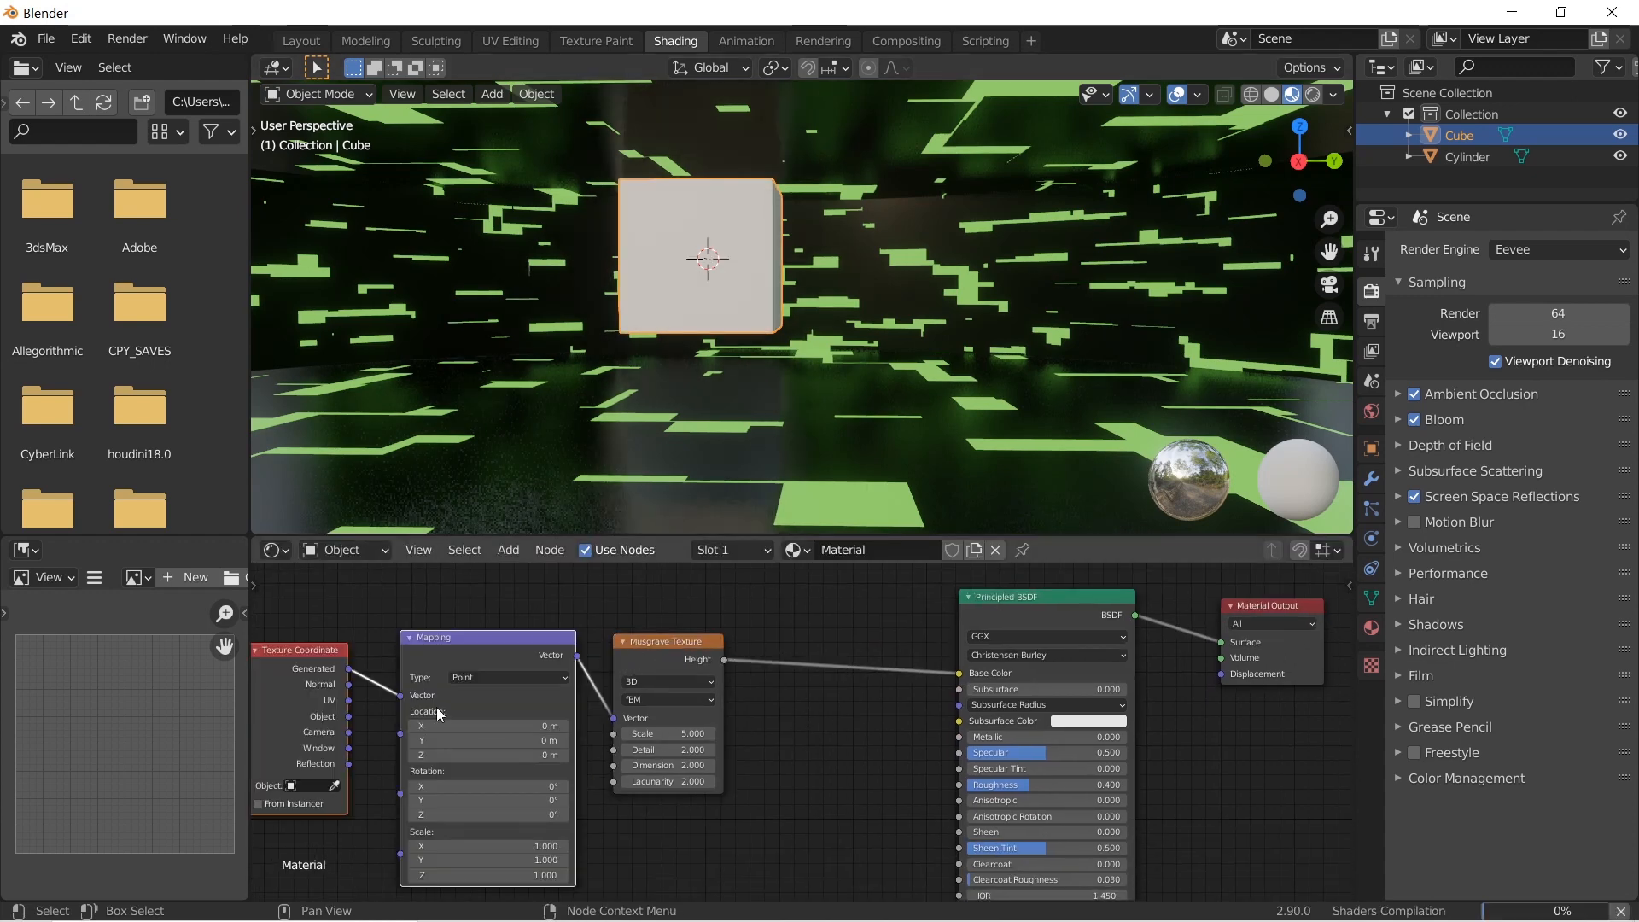
middle_click_drag(438, 707, 678, 626)
scroll(679, 626, "up", 1)
scroll(811, 734, "up", 3)
middle_click_drag(956, 769, 725, 806)
middle_click_drag(808, 724, 920, 677)
middle_click_drag(827, 303, 713, 311)
scroll(833, 291, "up", 2)
middle_click_drag(834, 291, 858, 349, "shift")
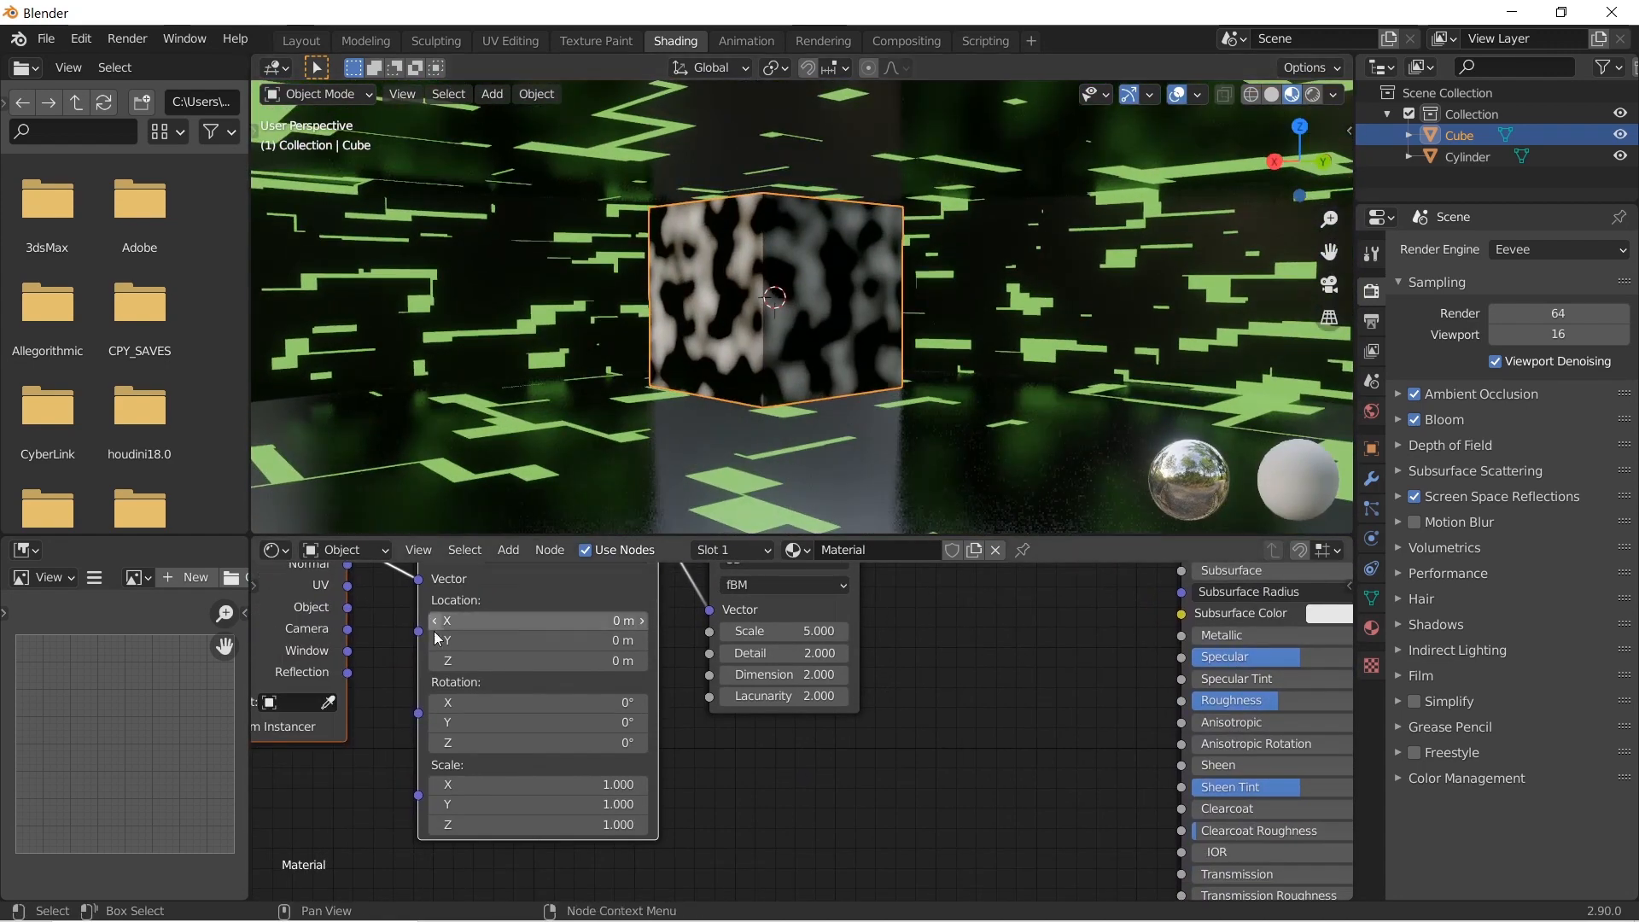
middle_click_drag(403, 636, 582, 817)
scroll(582, 816, "down", 1)
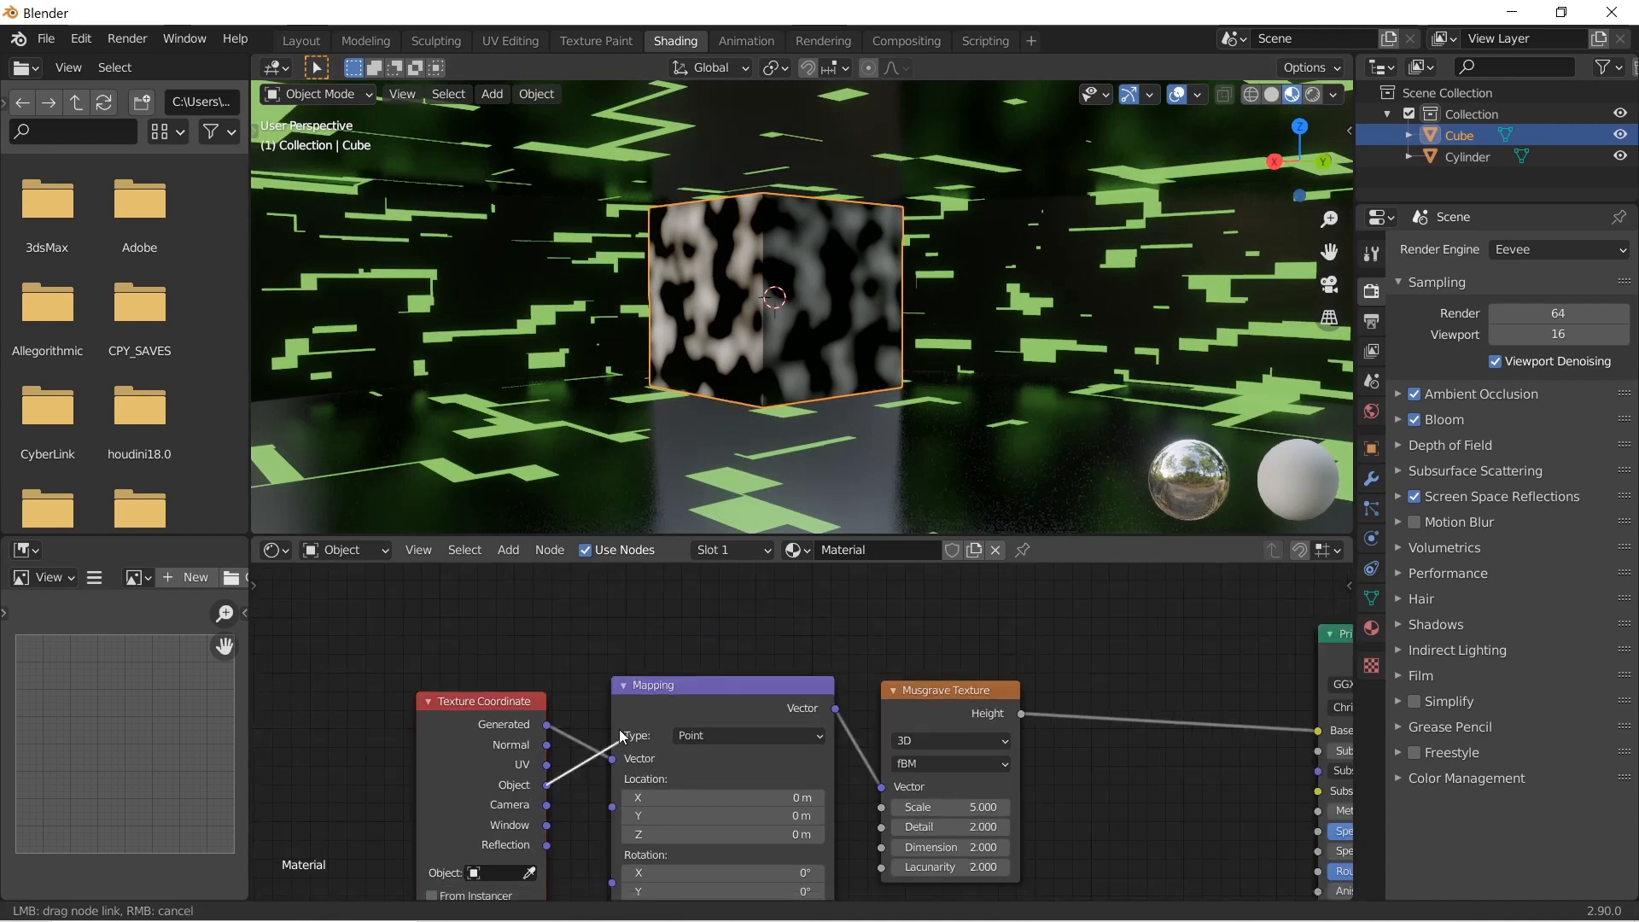
middle_click_drag(947, 777, 776, 707)
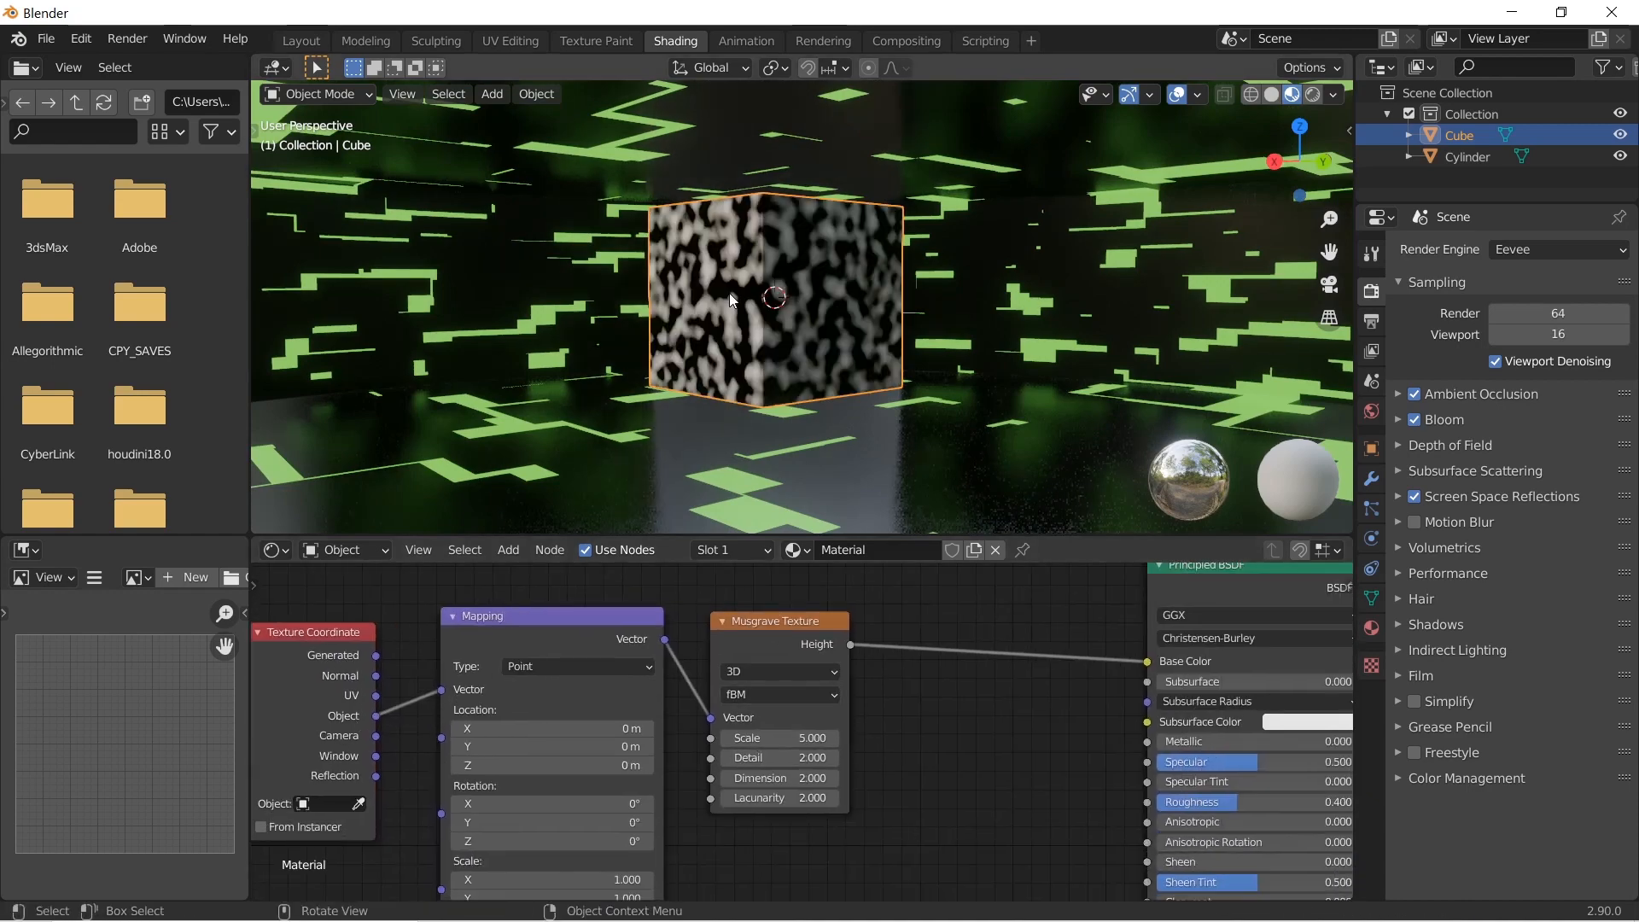
Set the Musgrave Texture's Scale to 2.000
mouse_move(752, 311)
middle_mouse_down()
mouse_move(835, 311)
mouse_move(775, 311)
middle_mouse_up()
middle_click_drag(848, 841, 835, 767)
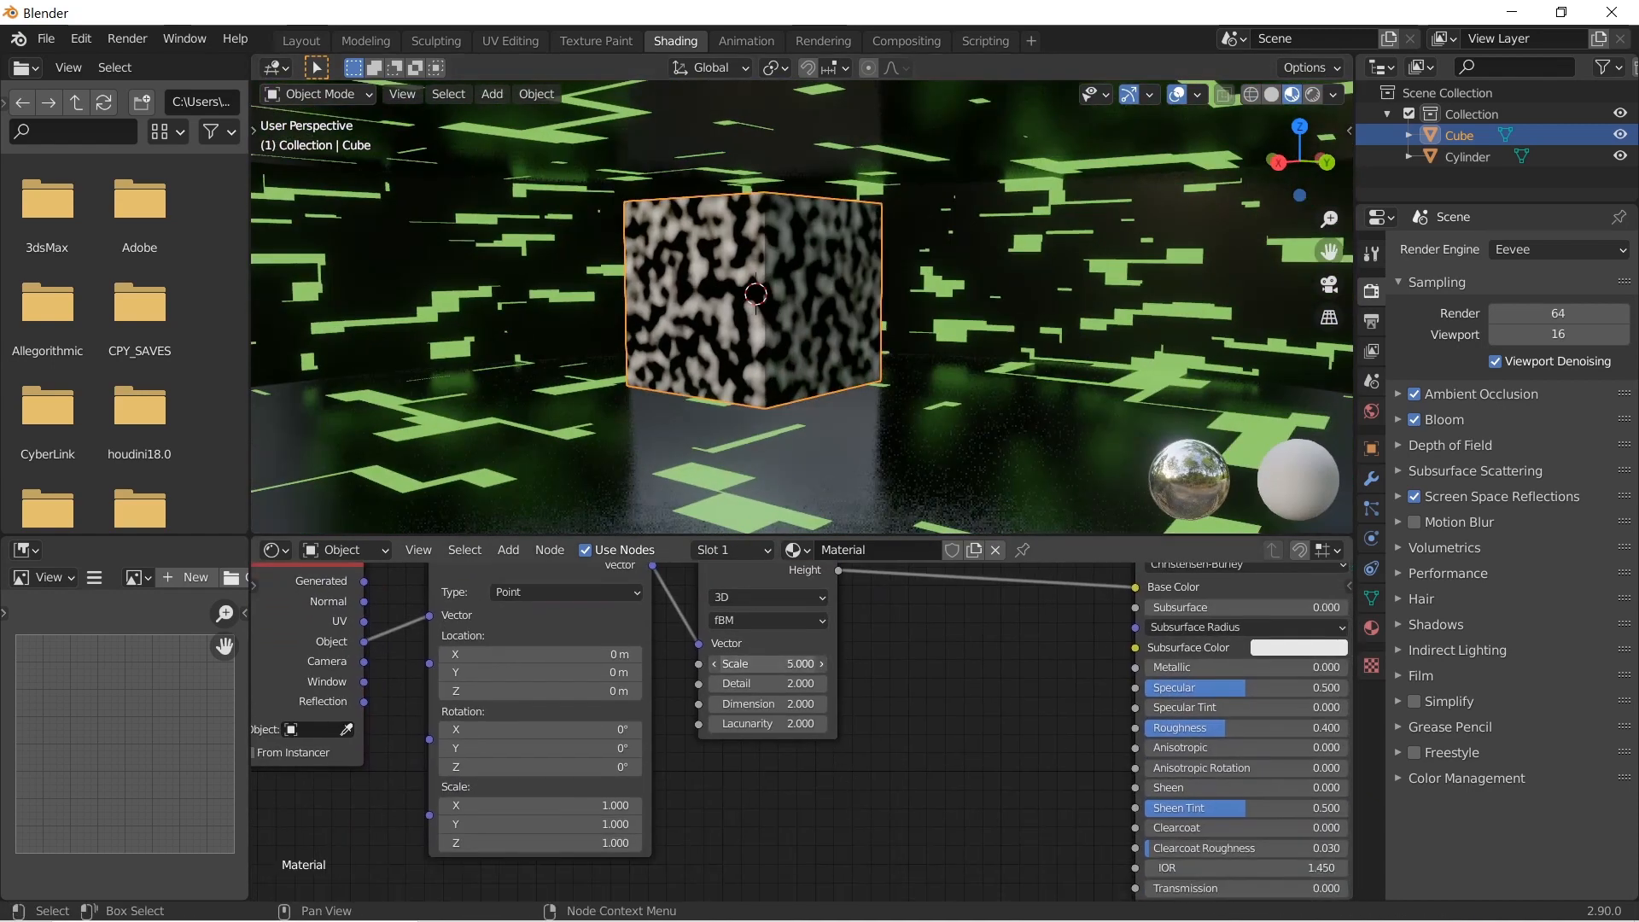
left_click_drag(768, 663, 714, 664)
middle_click_drag(754, 398, 619, 400)
middle_click_drag(789, 694, 730, 715)
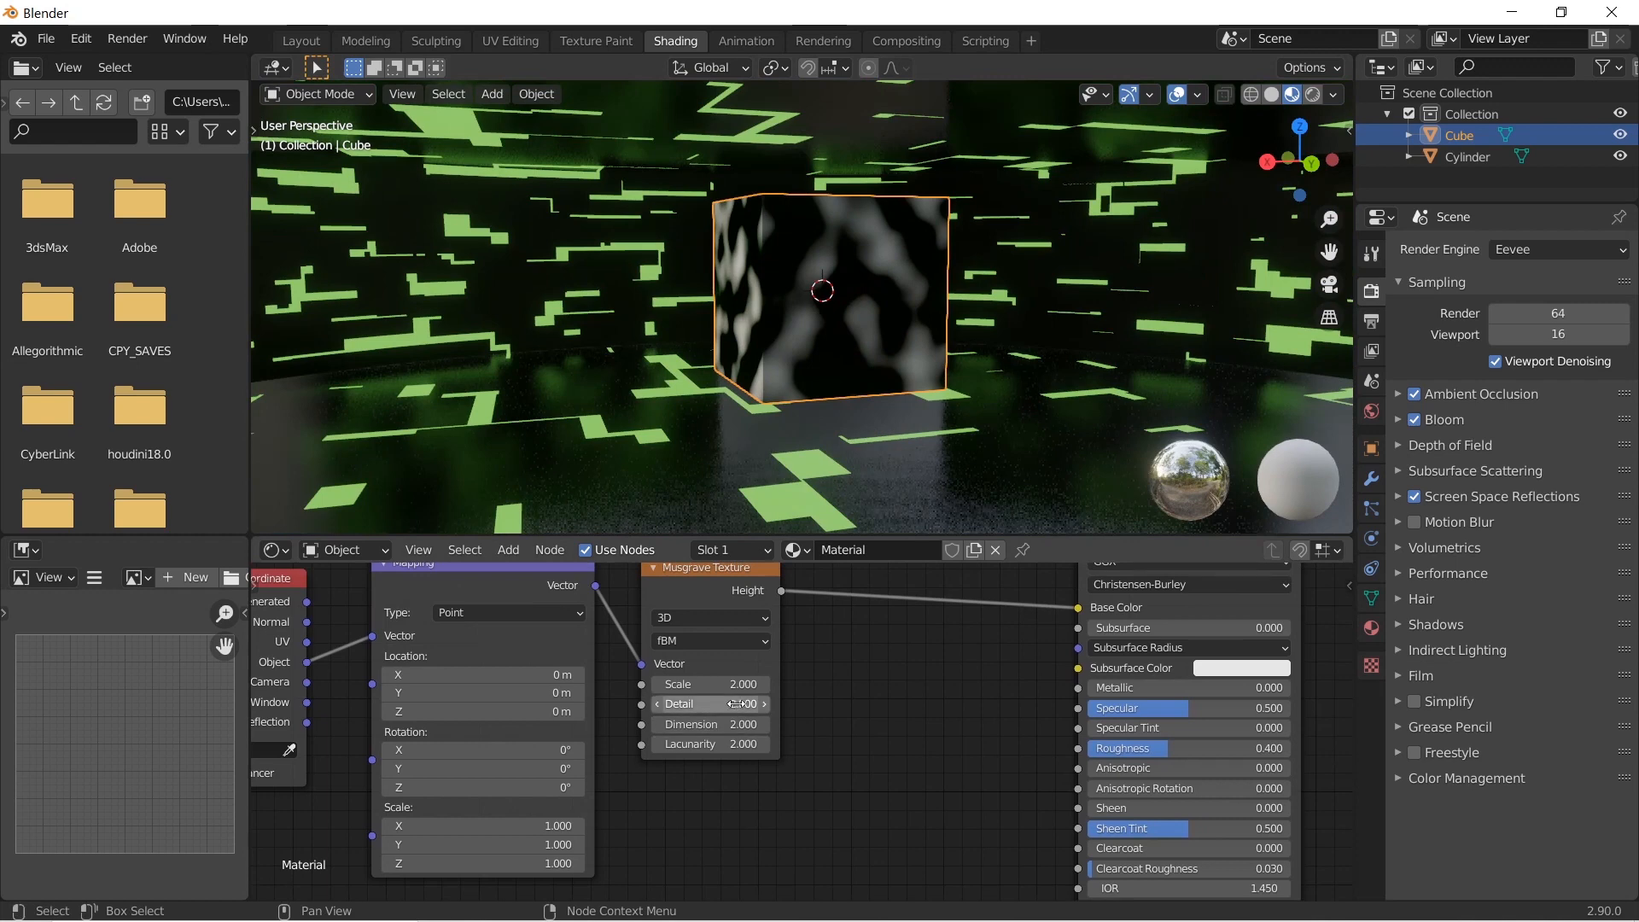
Set the Musgrave Texture's Detail to 11.900, Dimension to 0.400 and Lacunarity to 2.000
left_click_drag(739, 727, 922, 703)
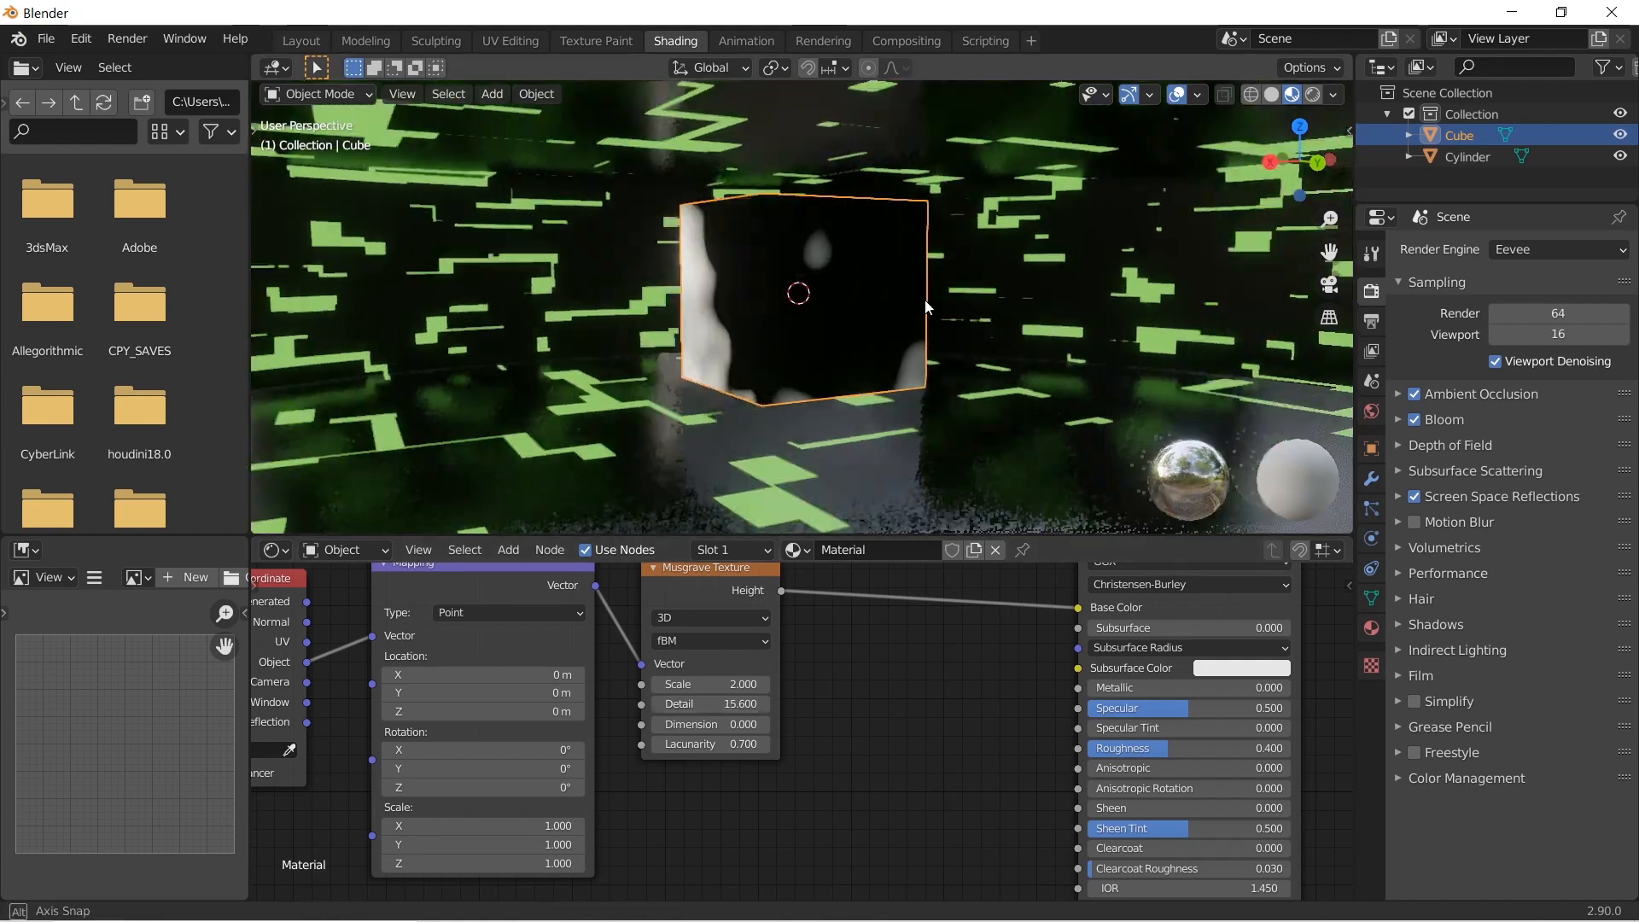
middle_click_drag(925, 300, 941, 332)
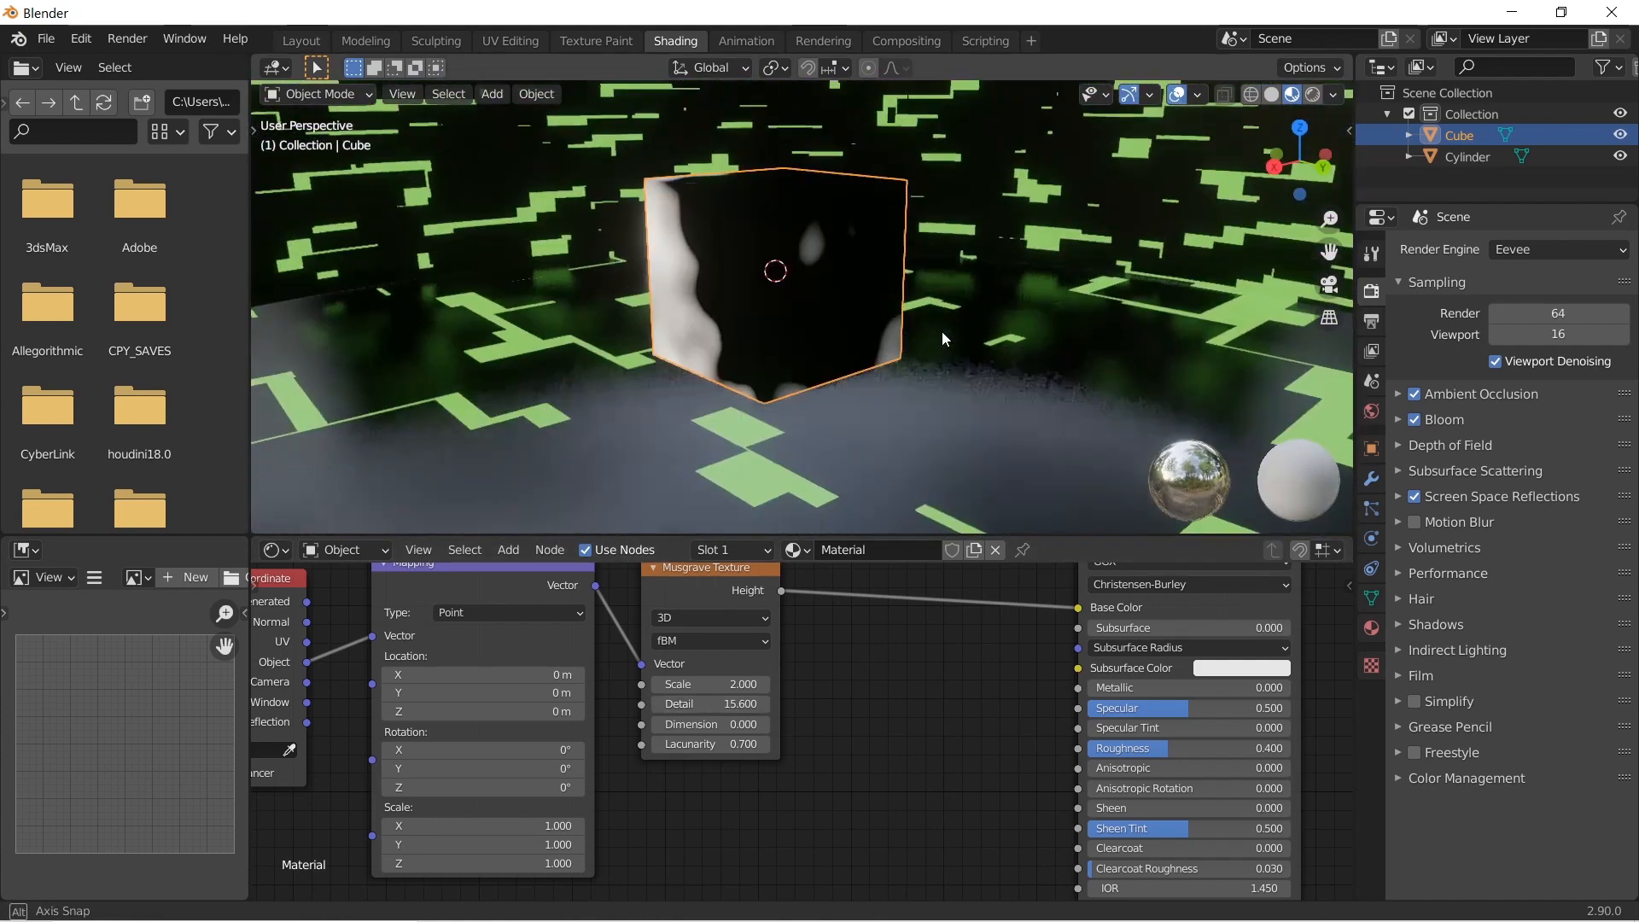
mouse_move(724, 703)
left_mouse_down()
mouse_move(555, 704)
mouse_move(729, 725)
left_mouse_up()
middle_click_drag(729, 359, 1048, 339)
left_click_drag(732, 745, 768, 746)
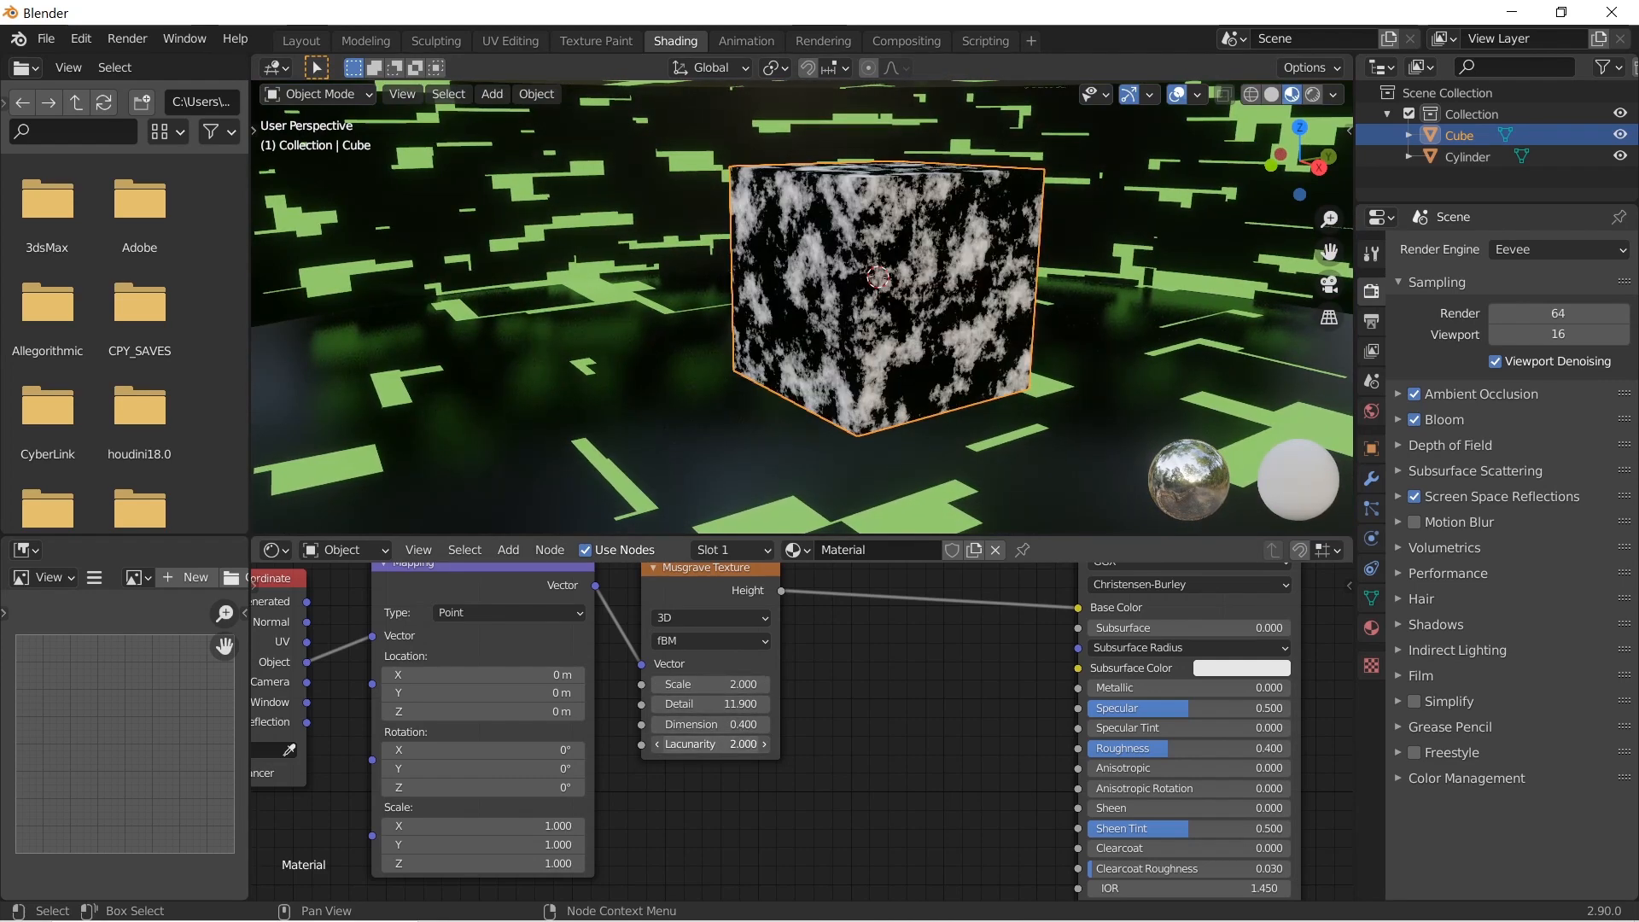
Try stretching the texture with the Mapping node's Y and Z Scale, undo both changes, and set its X Scale to 4.900
middle_click_drag(647, 768, 806, 708)
scroll(804, 713, "down", 4)
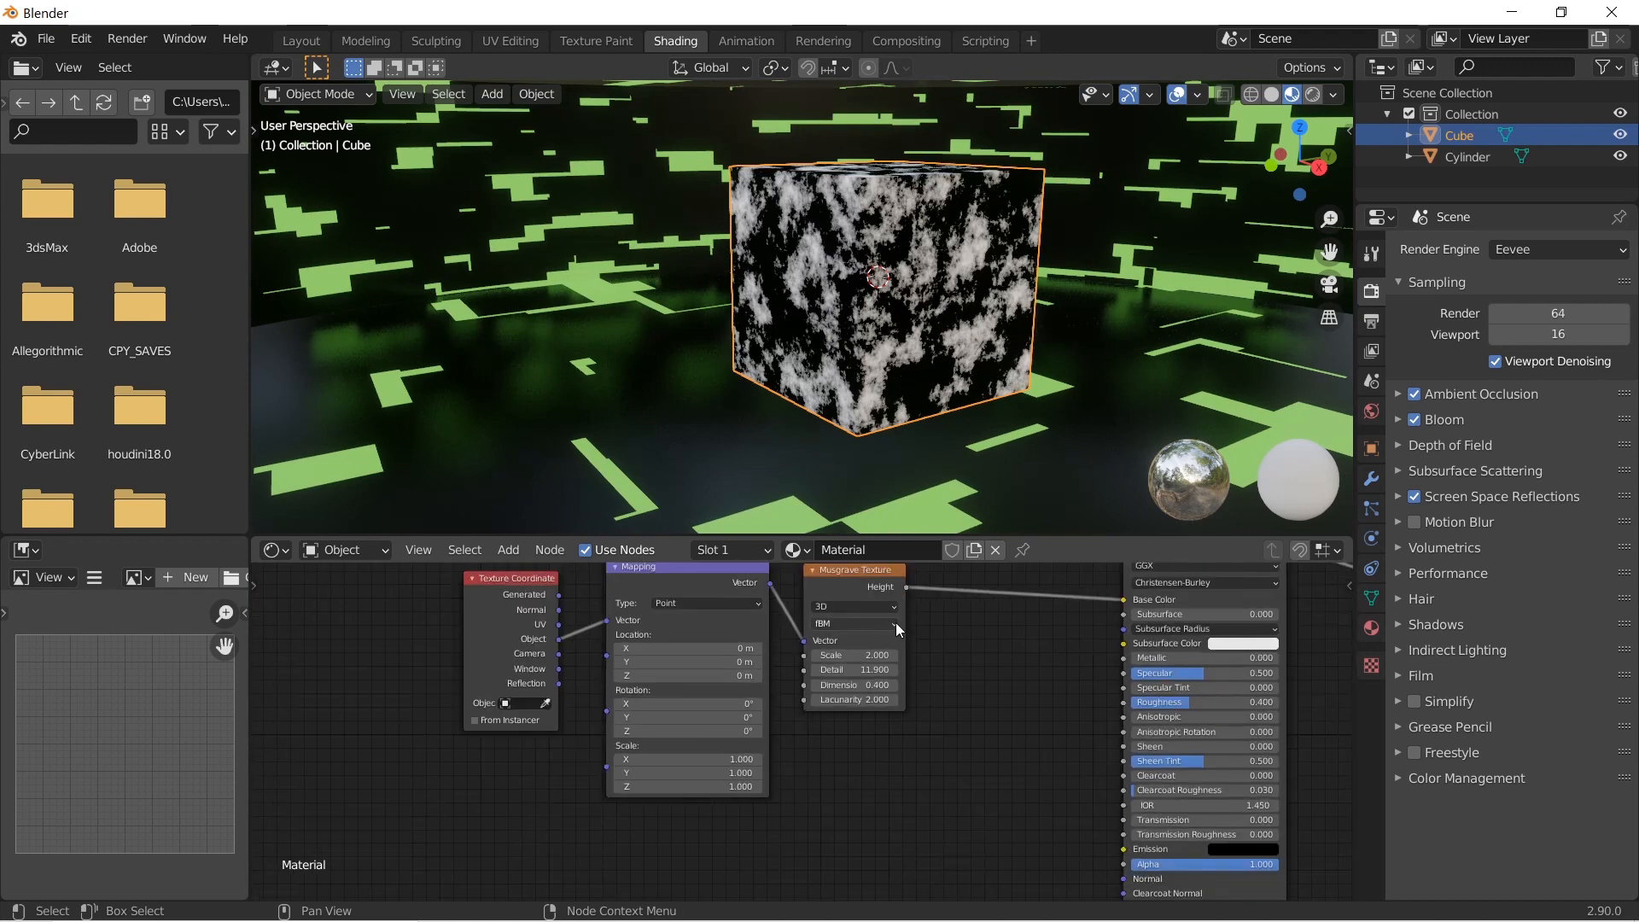
middle_click_drag(989, 624, 936, 647)
scroll(932, 714, "down", 3)
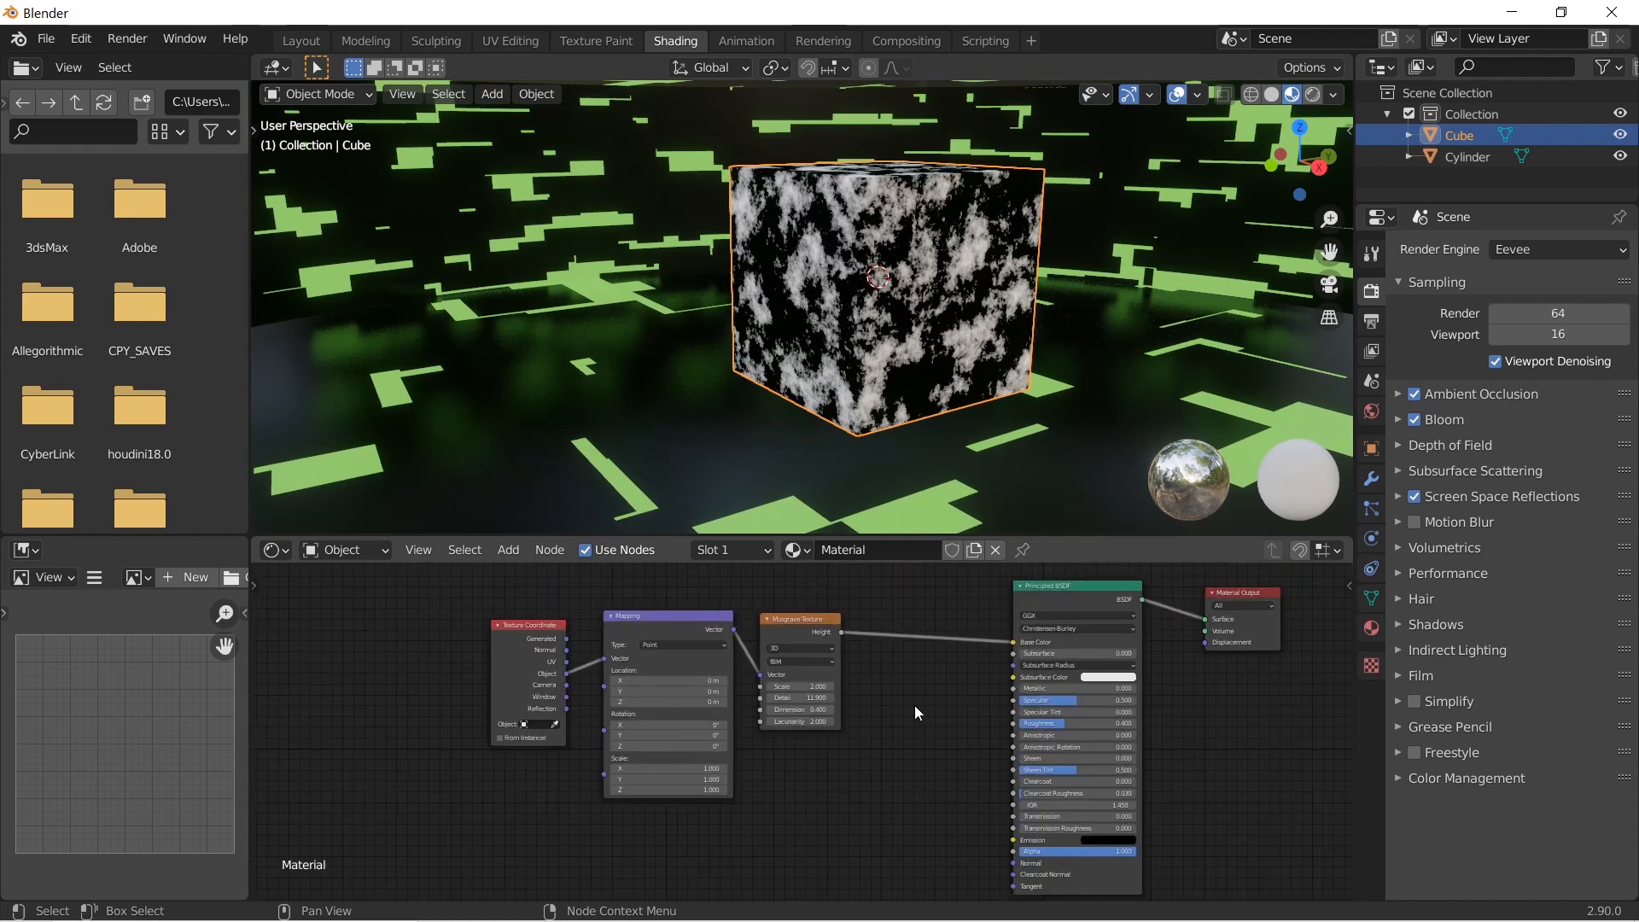
scroll(790, 741, "up", 4)
middle_click_drag(734, 772, 886, 666)
left_click_drag(734, 725, 866, 726)
key("ctrl+z")
mouse_move(736, 750)
left_mouse_down()
mouse_move(702, 750)
mouse_move(743, 699)
mouse_move(895, 699)
left_mouse_up()
key("ctrl+z")
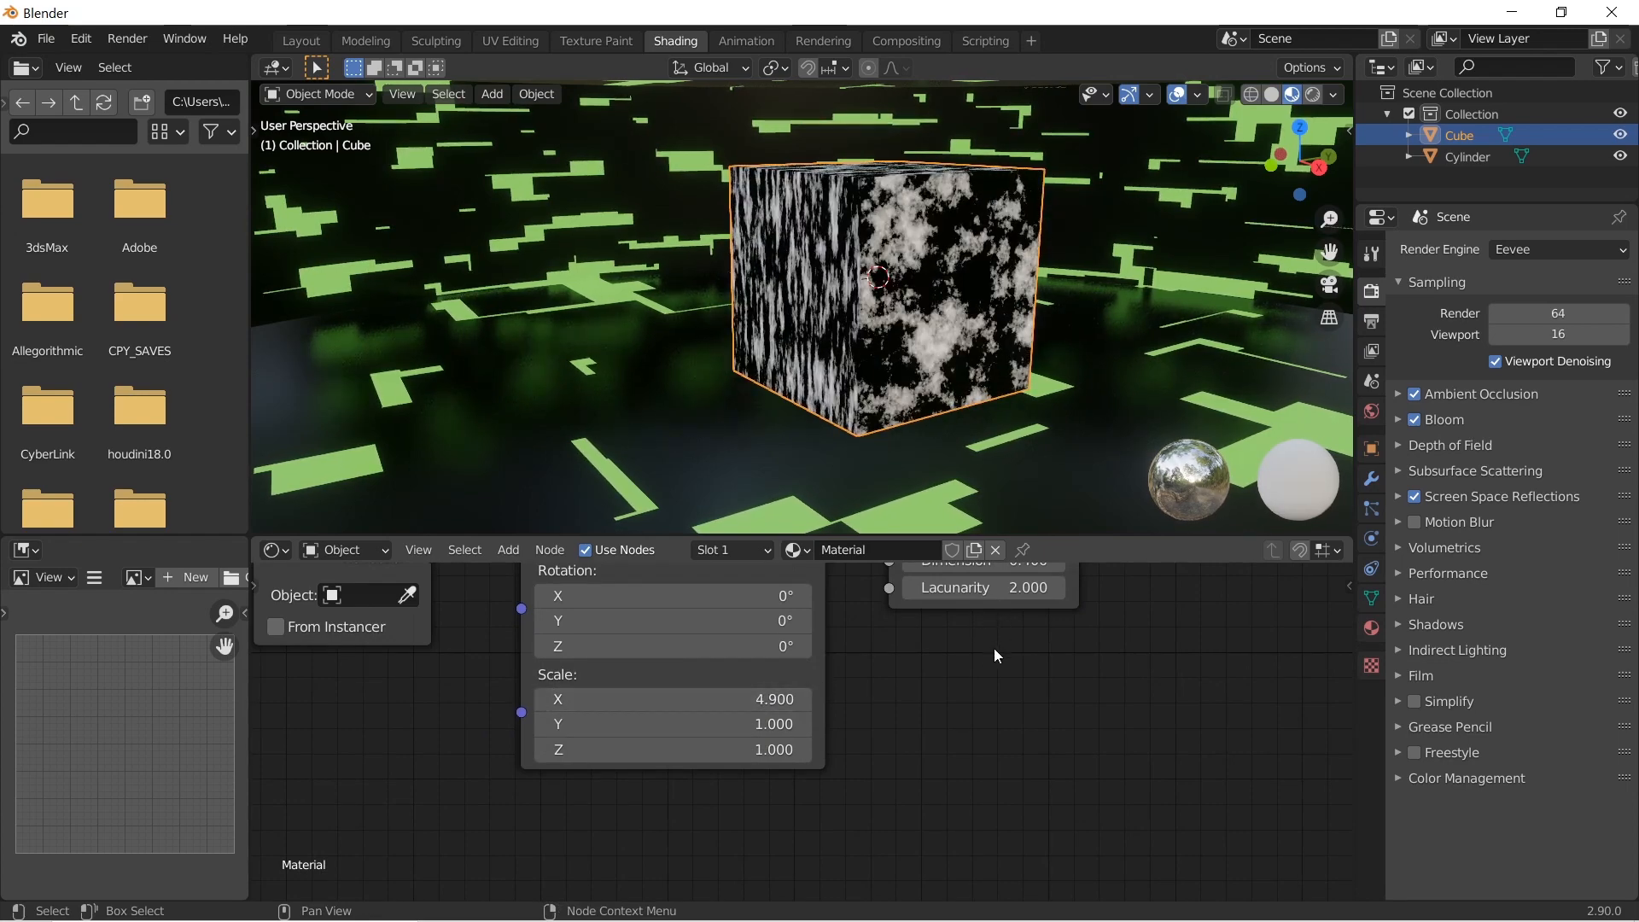
Insert a ColorRamp between the Musgrave Texture and the Base Color, and move the texture nodes farther from the Principled BSDF
scroll(995, 651, "down", 2)
middle_click_drag(859, 642, 896, 697)
scroll(889, 721, "up", 1)
scroll(910, 697, "down", 11)
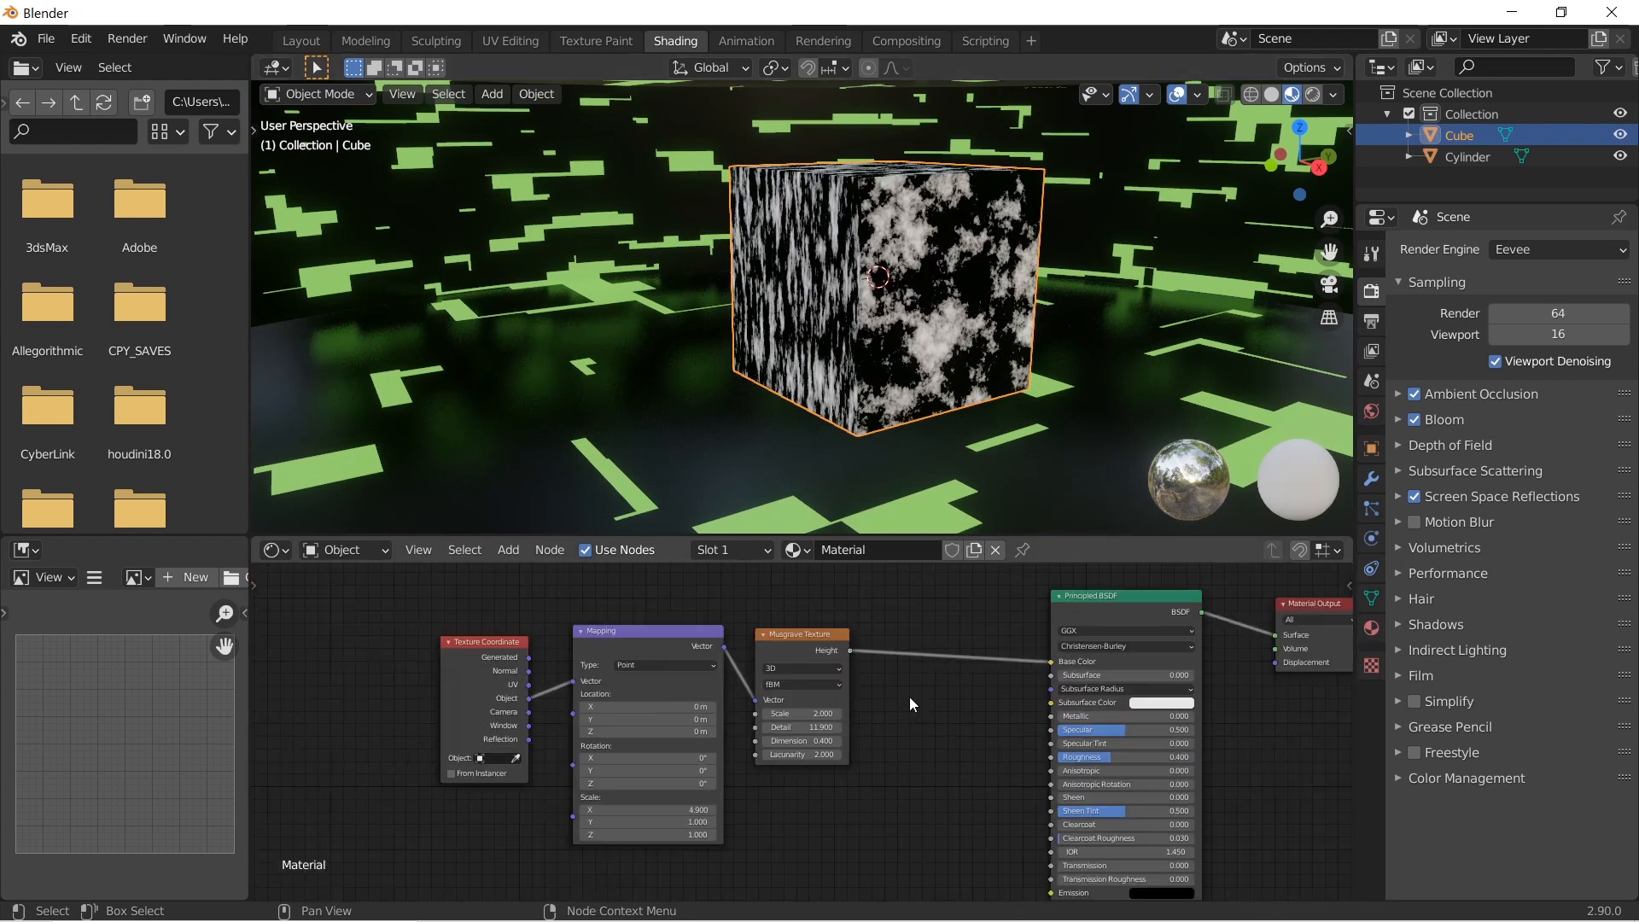
key("shift+a")
left_click(816, 679)
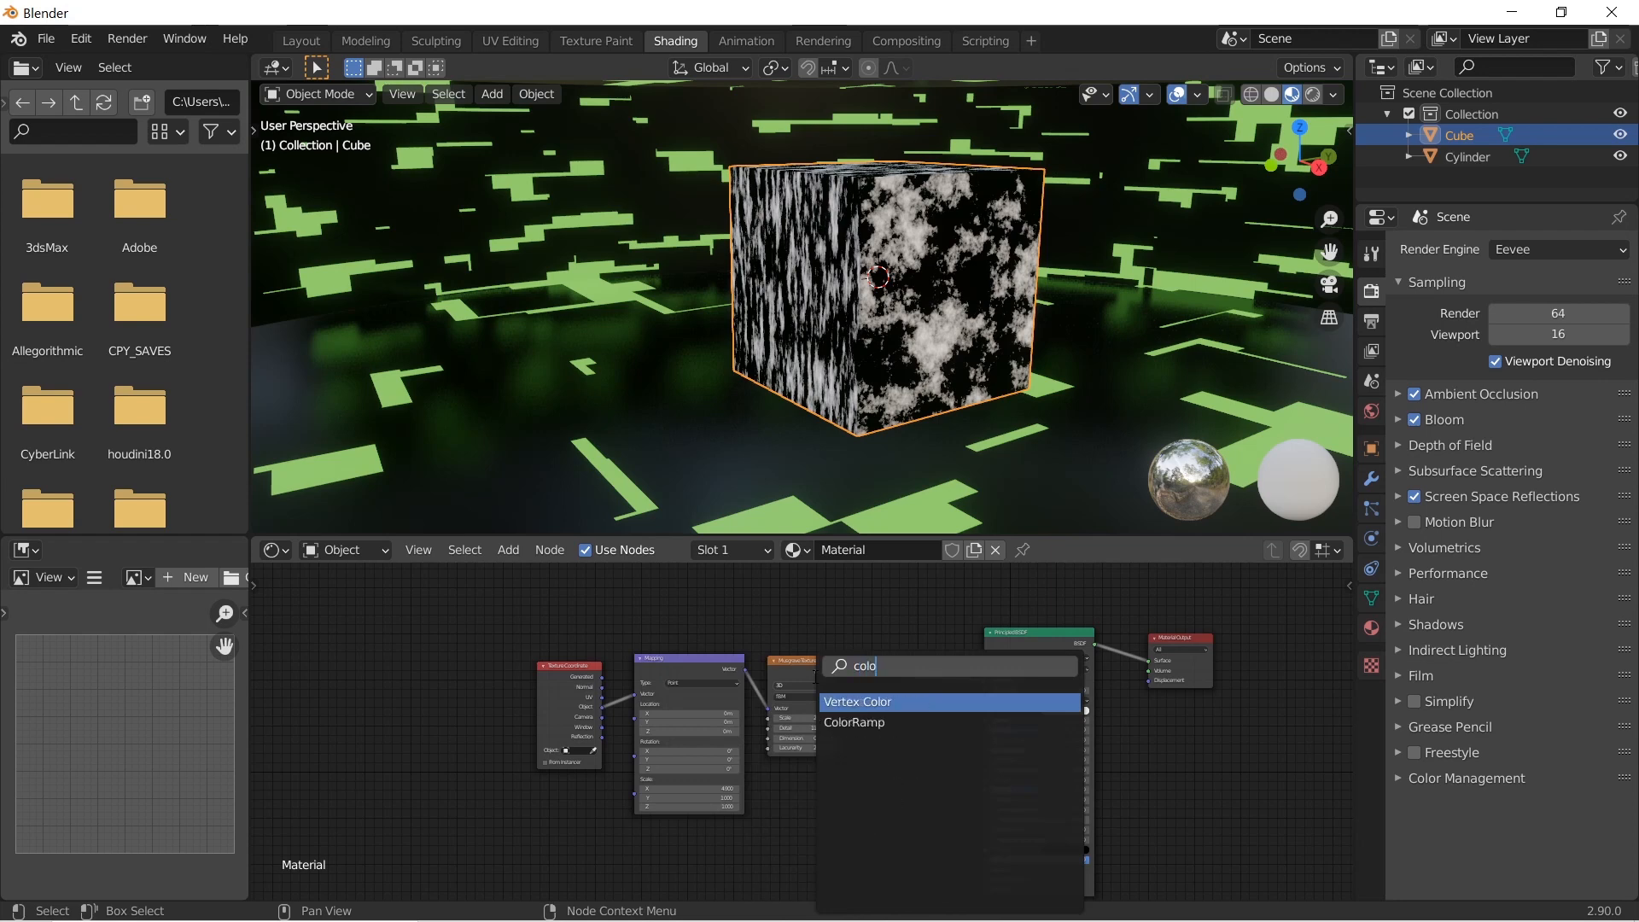
left_click(854, 722)
left_click(884, 708)
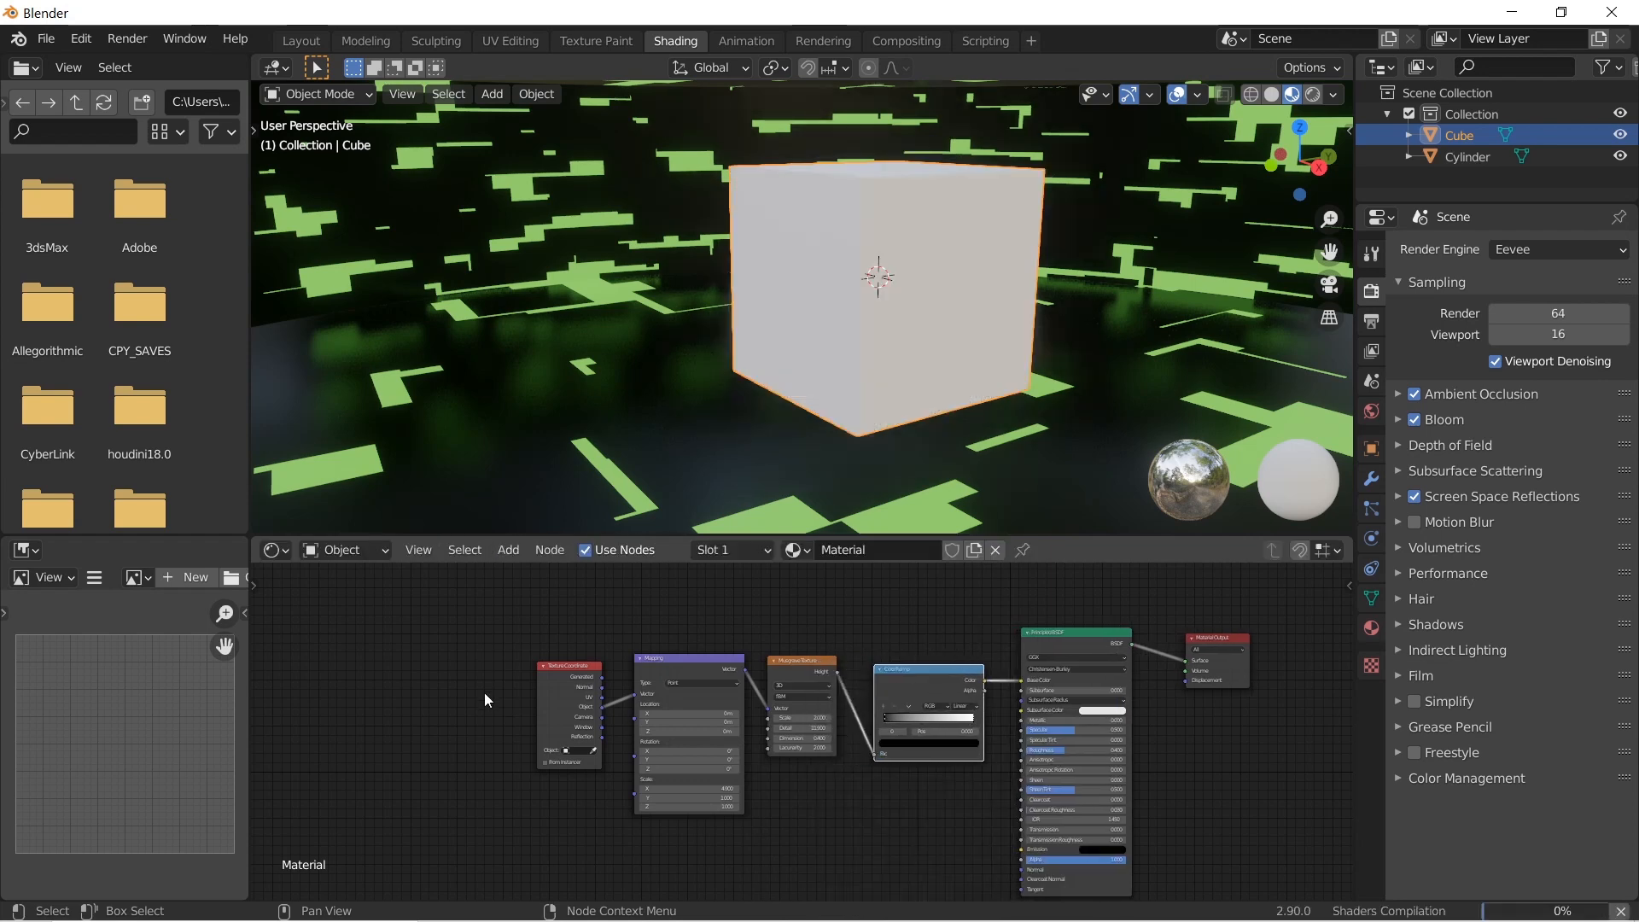
left_click_drag(484, 694, 800, 745)
scroll(900, 776, "up", 2)
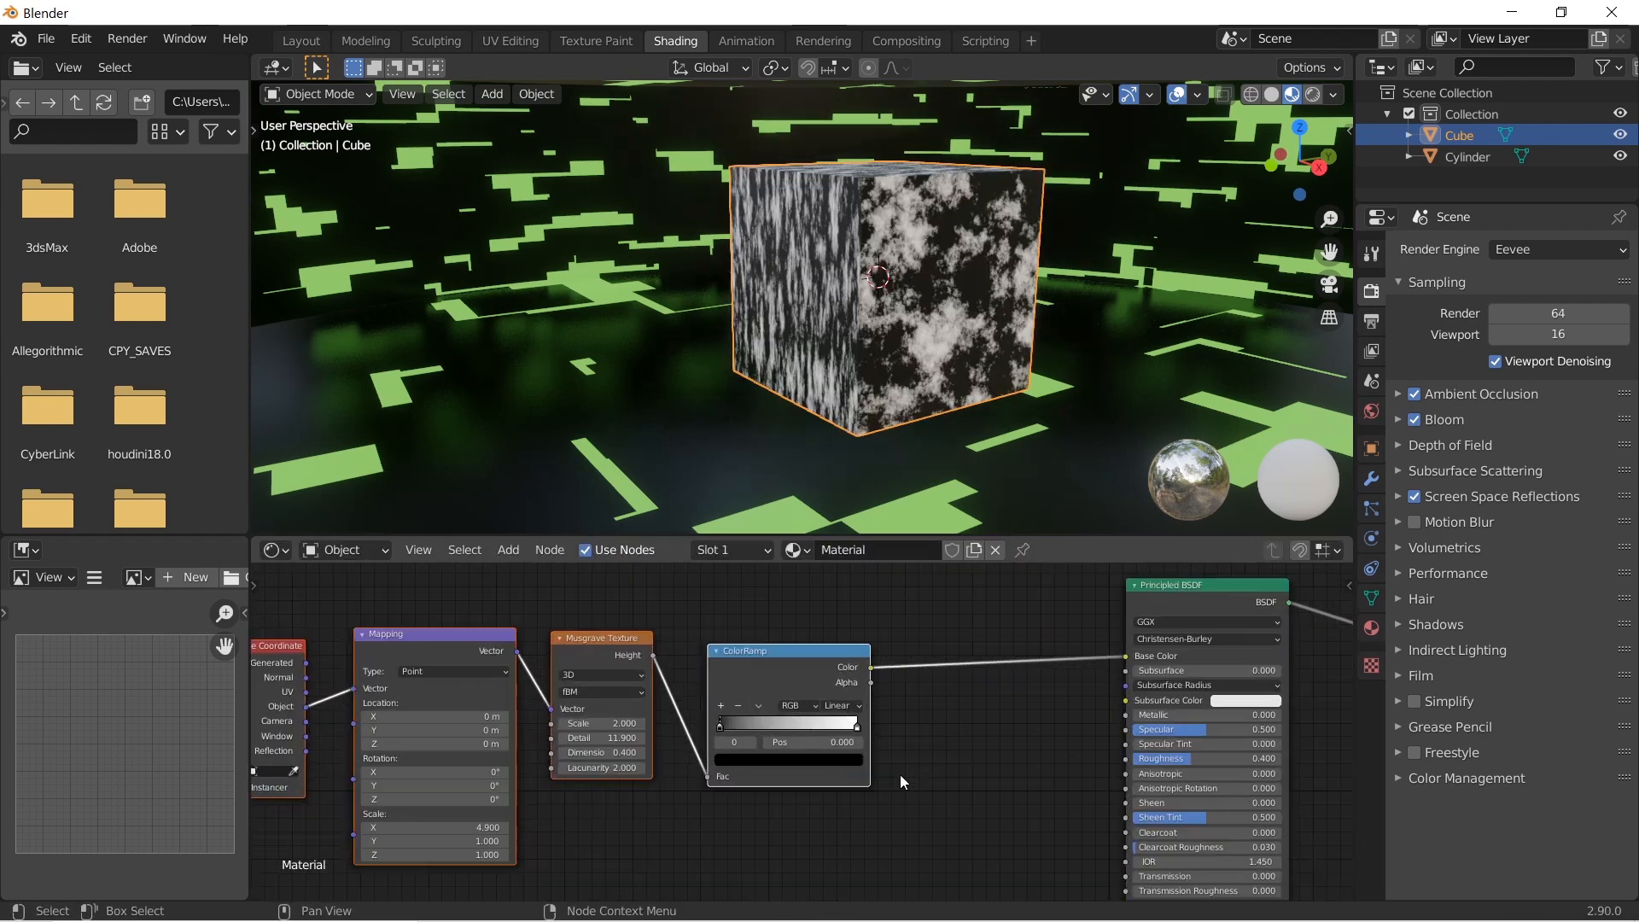
Set the ColorRamp's interpolation to Constant and move its white stop to position 0.341
scroll(900, 776, "up", 1)
middle_click_drag(900, 775, 919, 734)
scroll(864, 740, "up", 5)
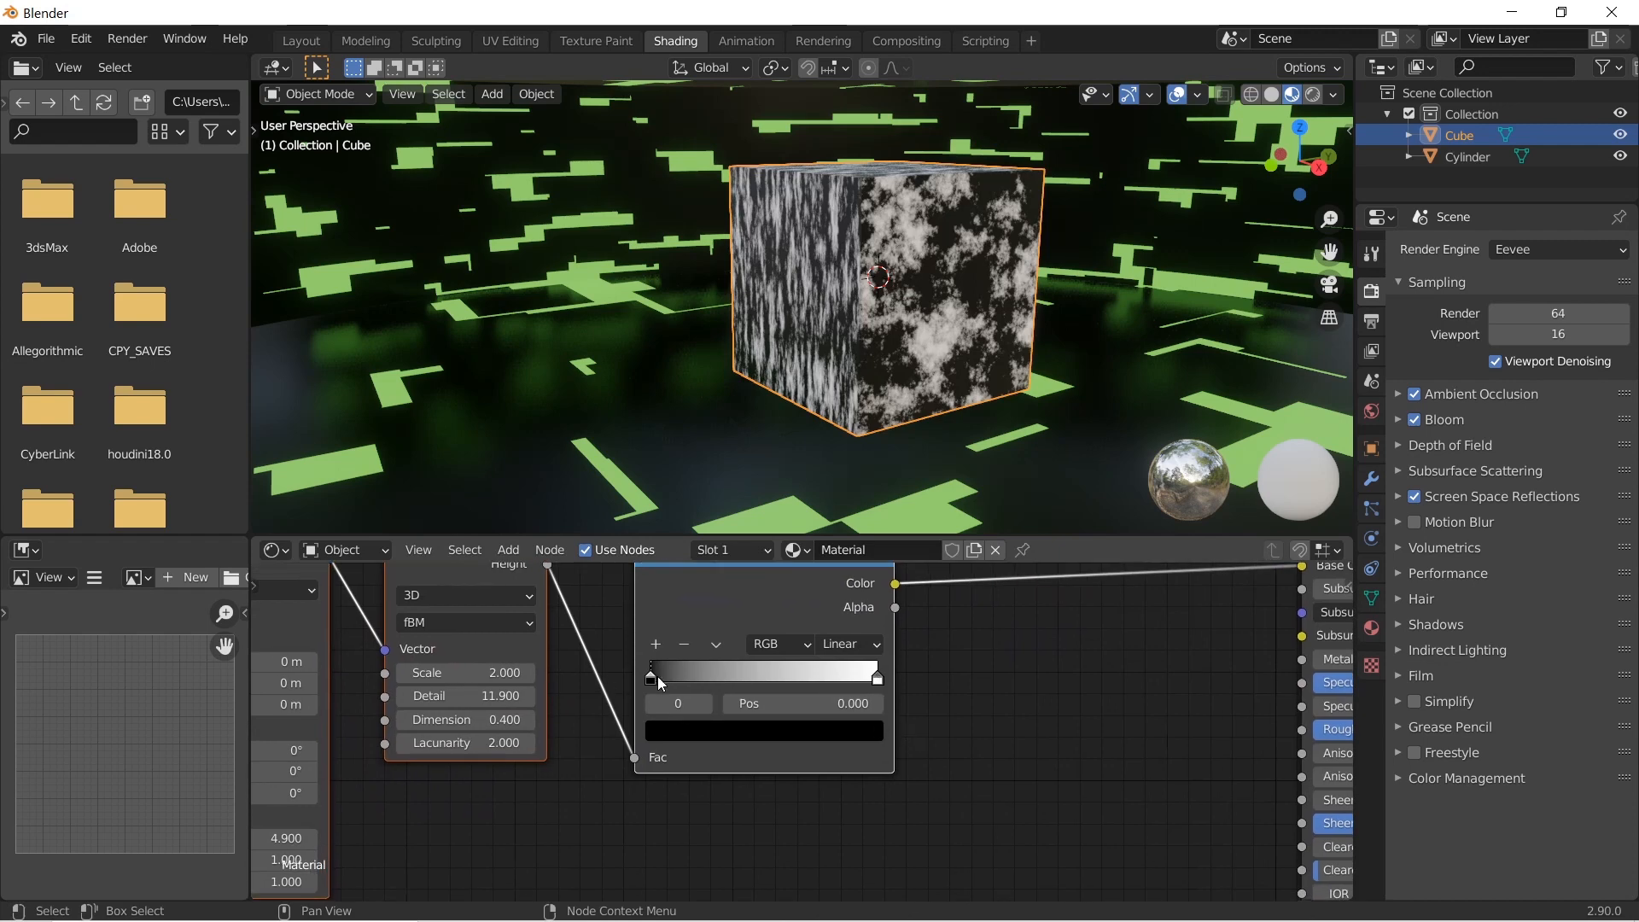
left_click(849, 642)
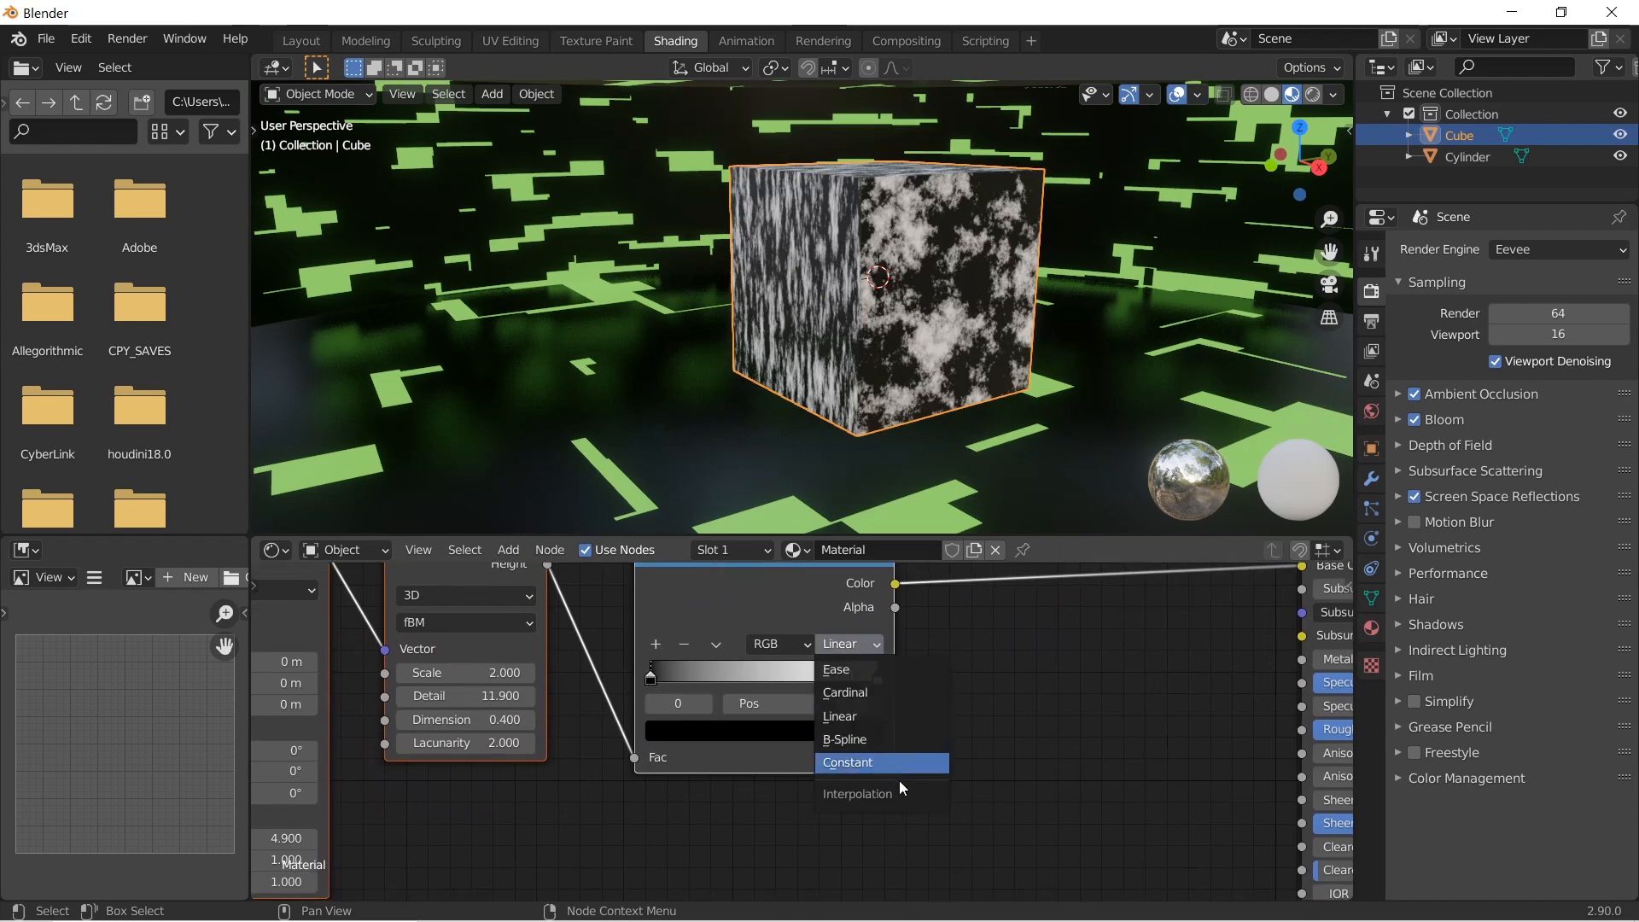
left_click(881, 763)
left_click_drag(878, 676, 729, 683)
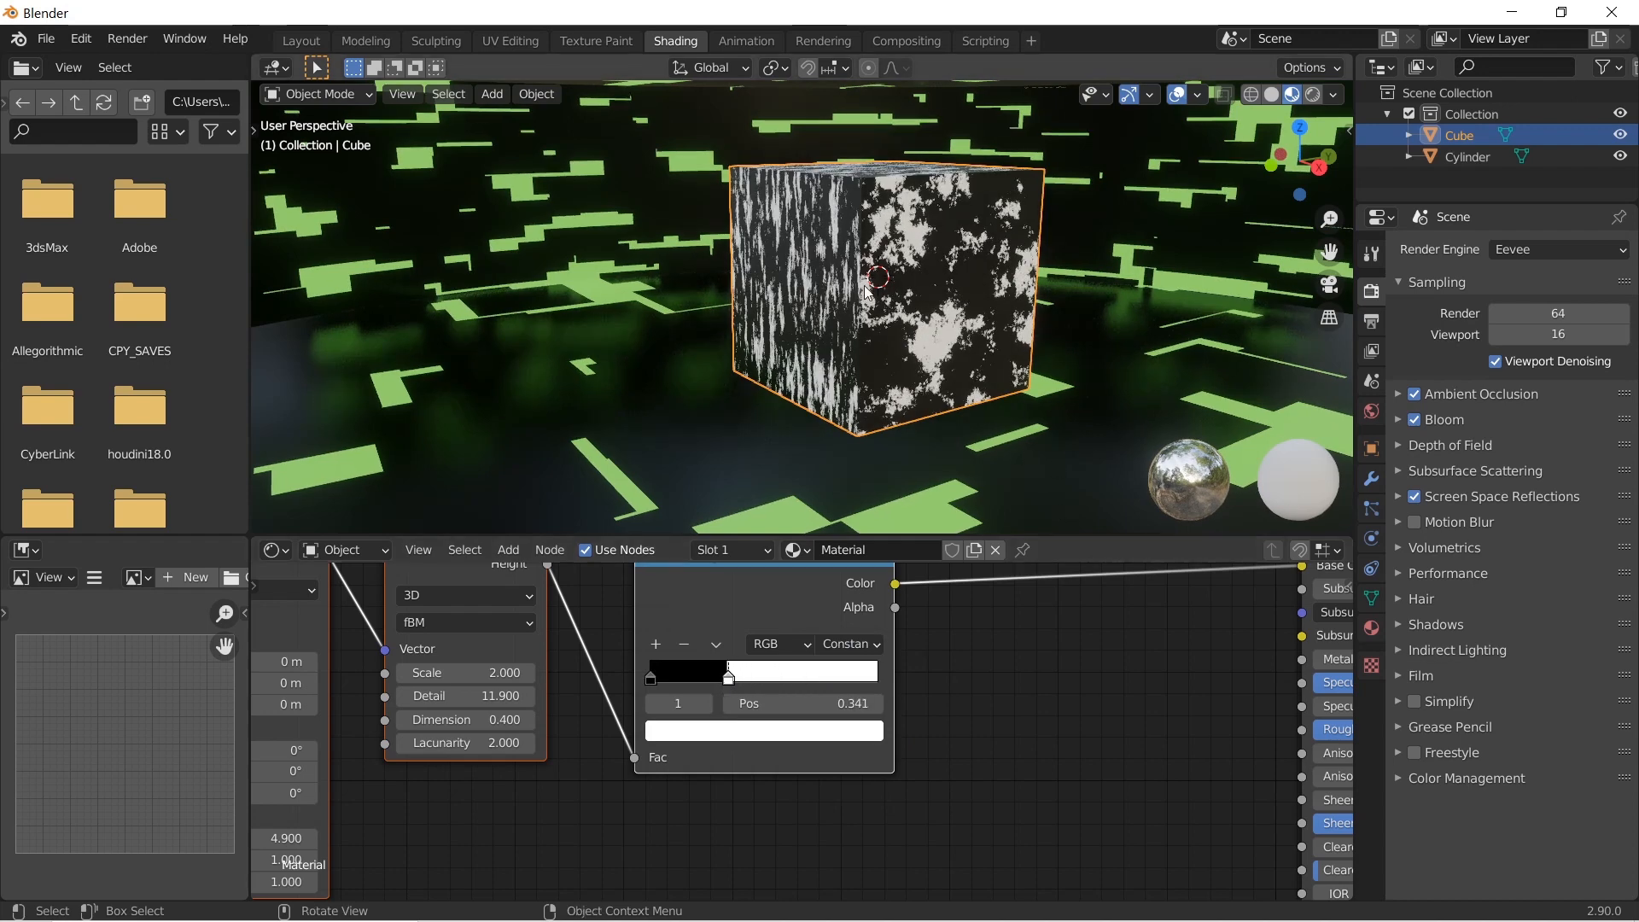
Recolor the ColorRamp's white stop to a fully saturated bright red
middle_click_drag(867, 293, 841, 299)
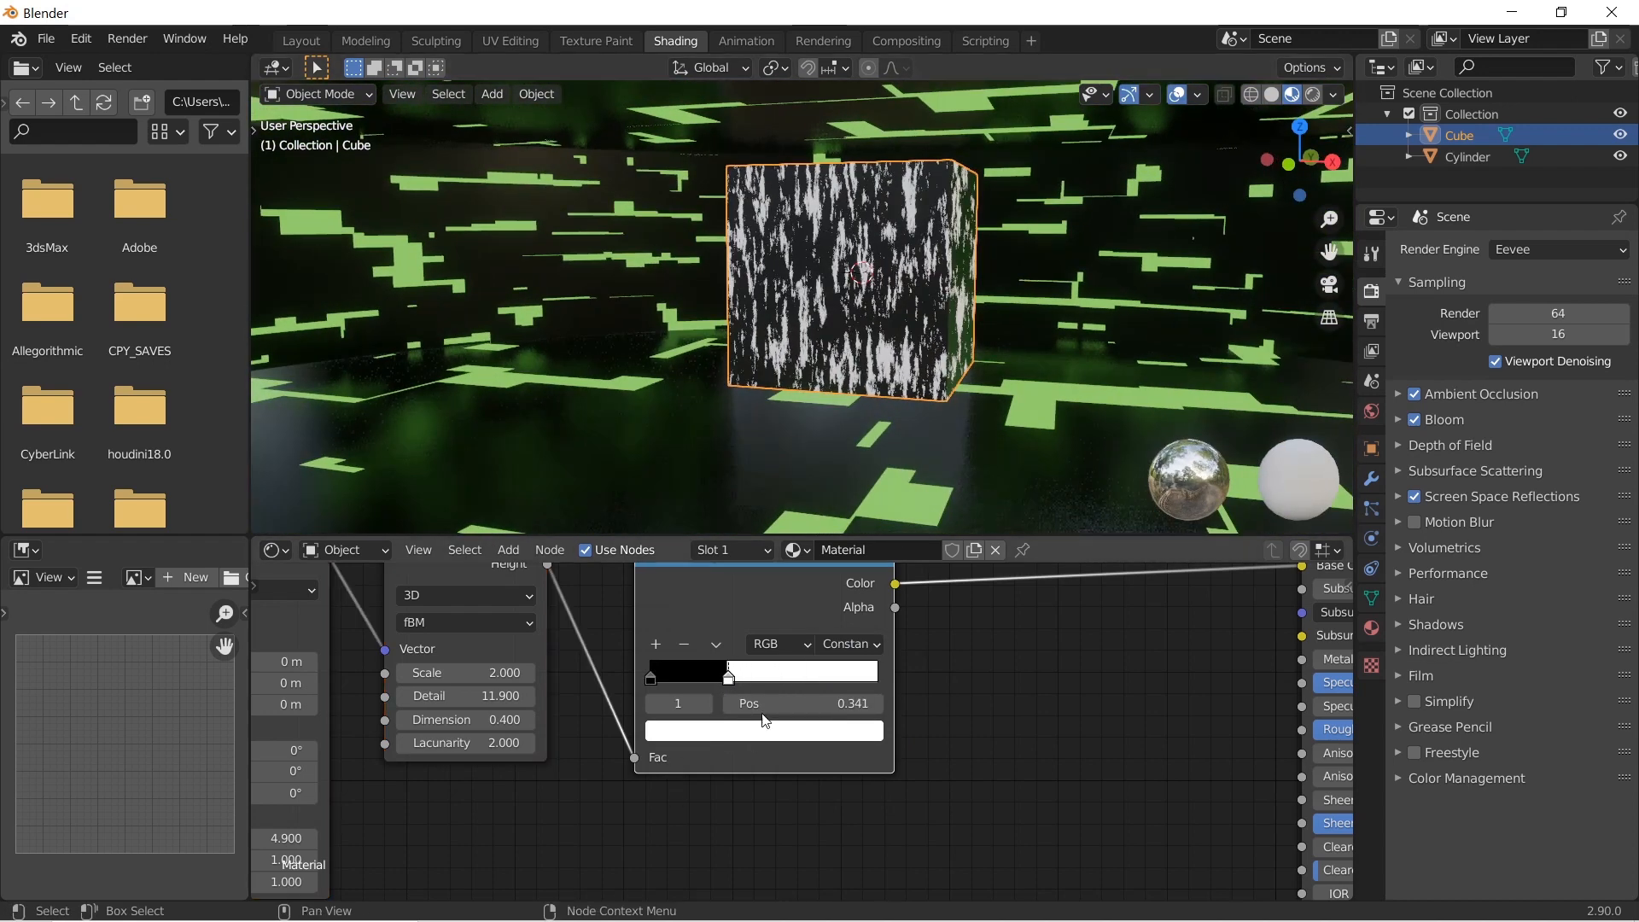
left_click(760, 731)
left_click(726, 578)
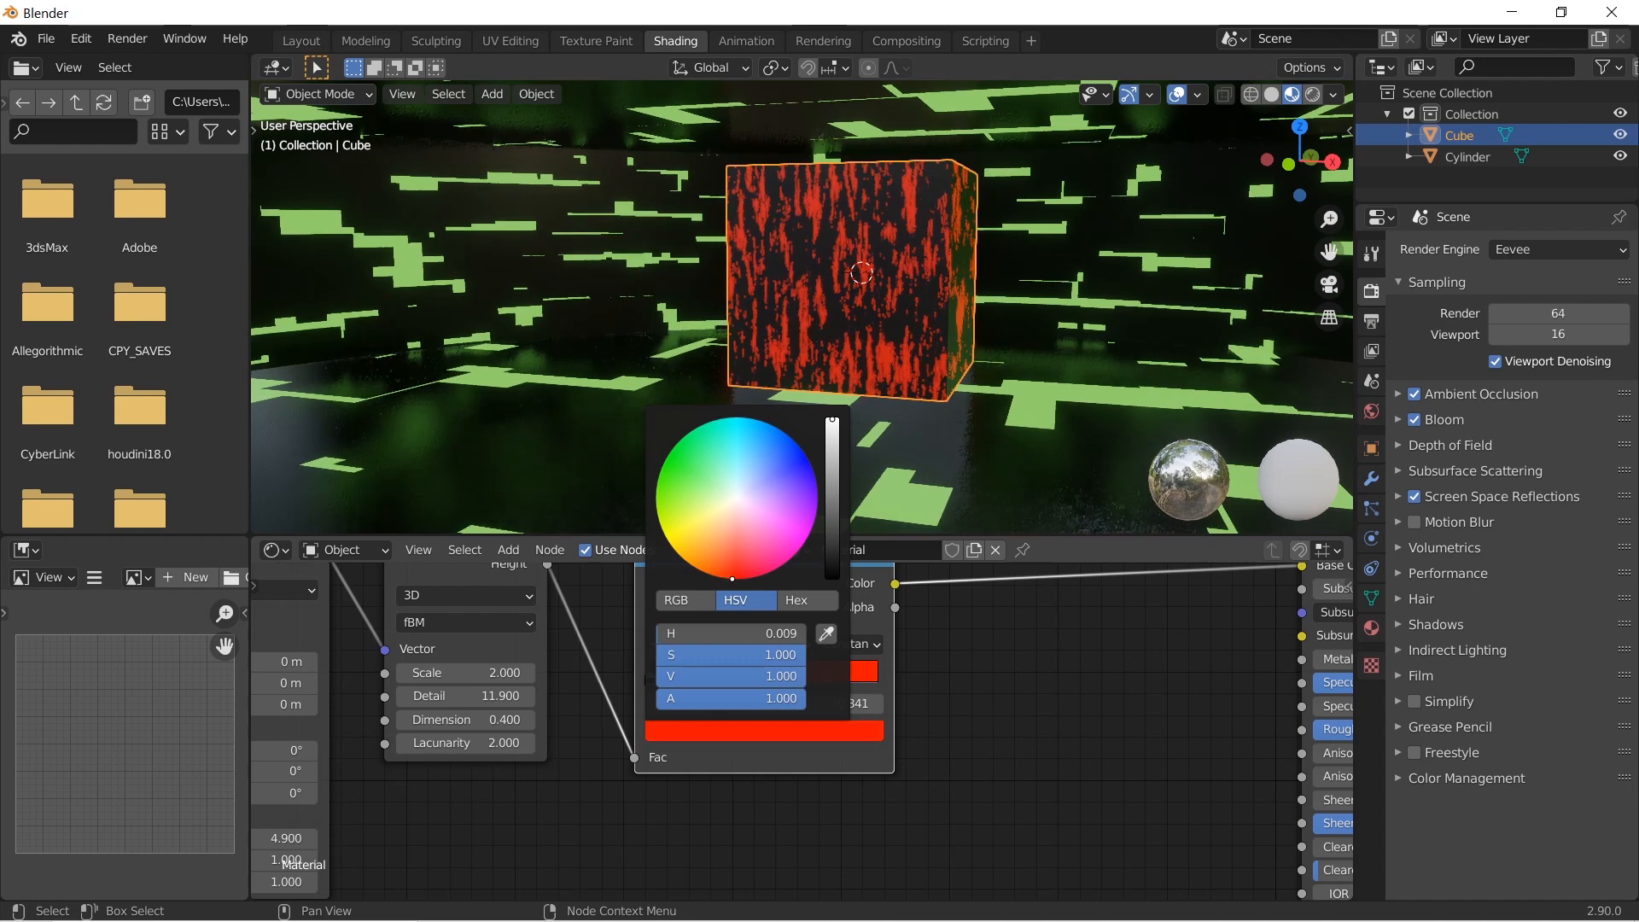
left_click(725, 575)
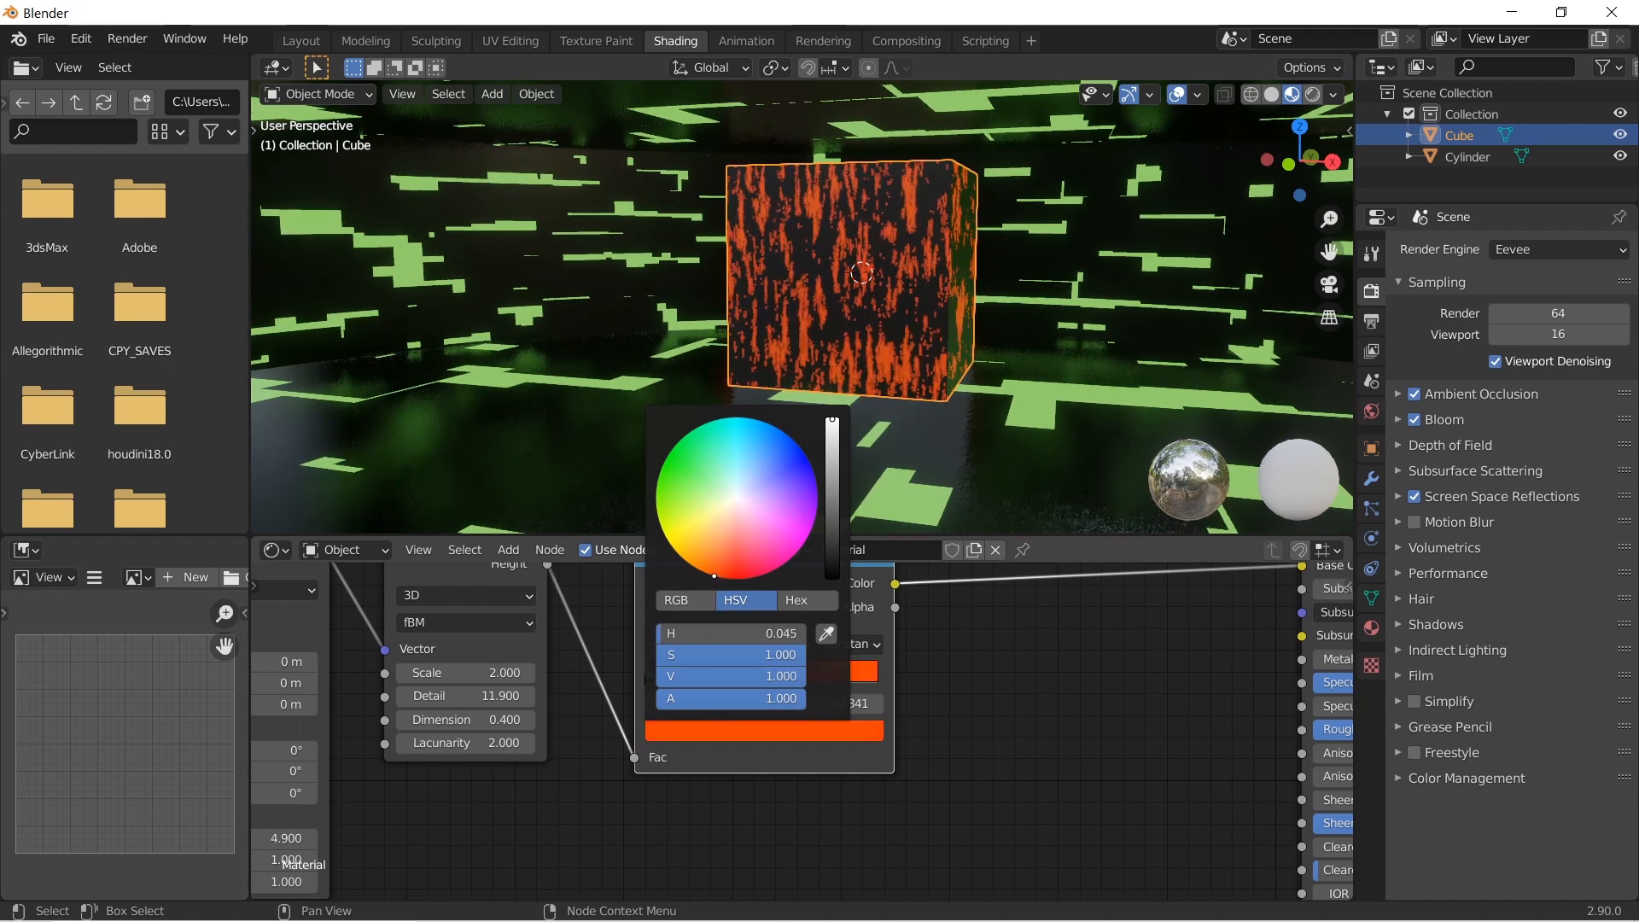
mouse_move(714, 576)
left_mouse_down()
mouse_move(740, 560)
mouse_move(738, 579)
left_mouse_up()
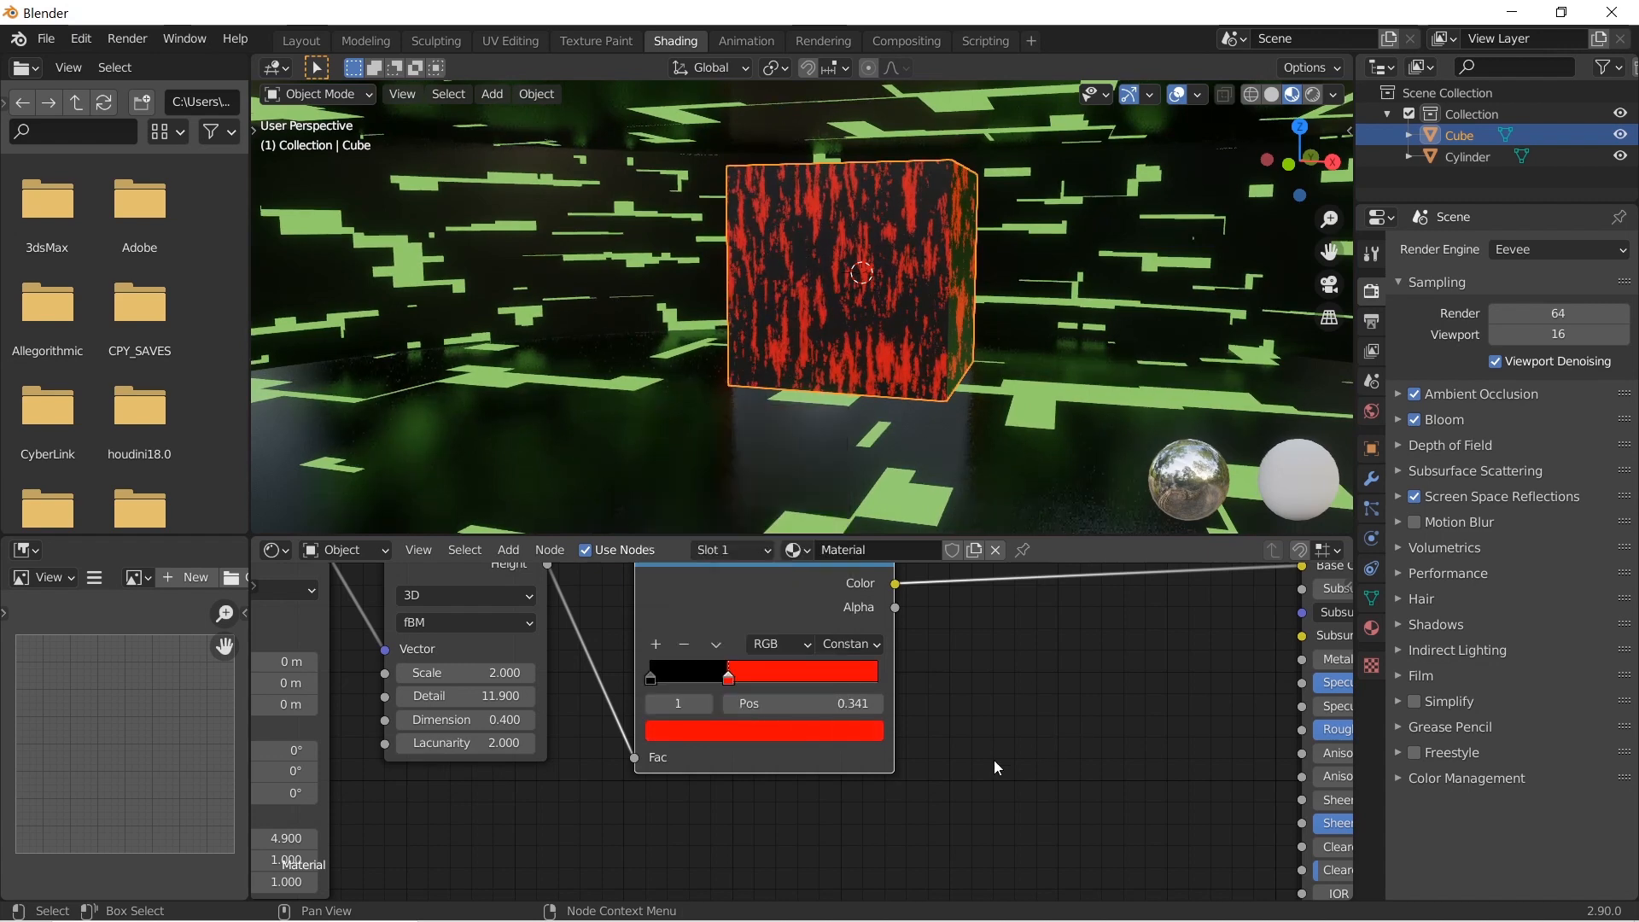
Cut the link between the ColorRamp's Color output and the Principled BSDF's Base Color
middle_click_drag(994, 767, 1222, 721)
scroll(1089, 729, "down", 2)
middle_click_drag(1088, 729, 743, 751)
scroll(765, 737, "down", 2)
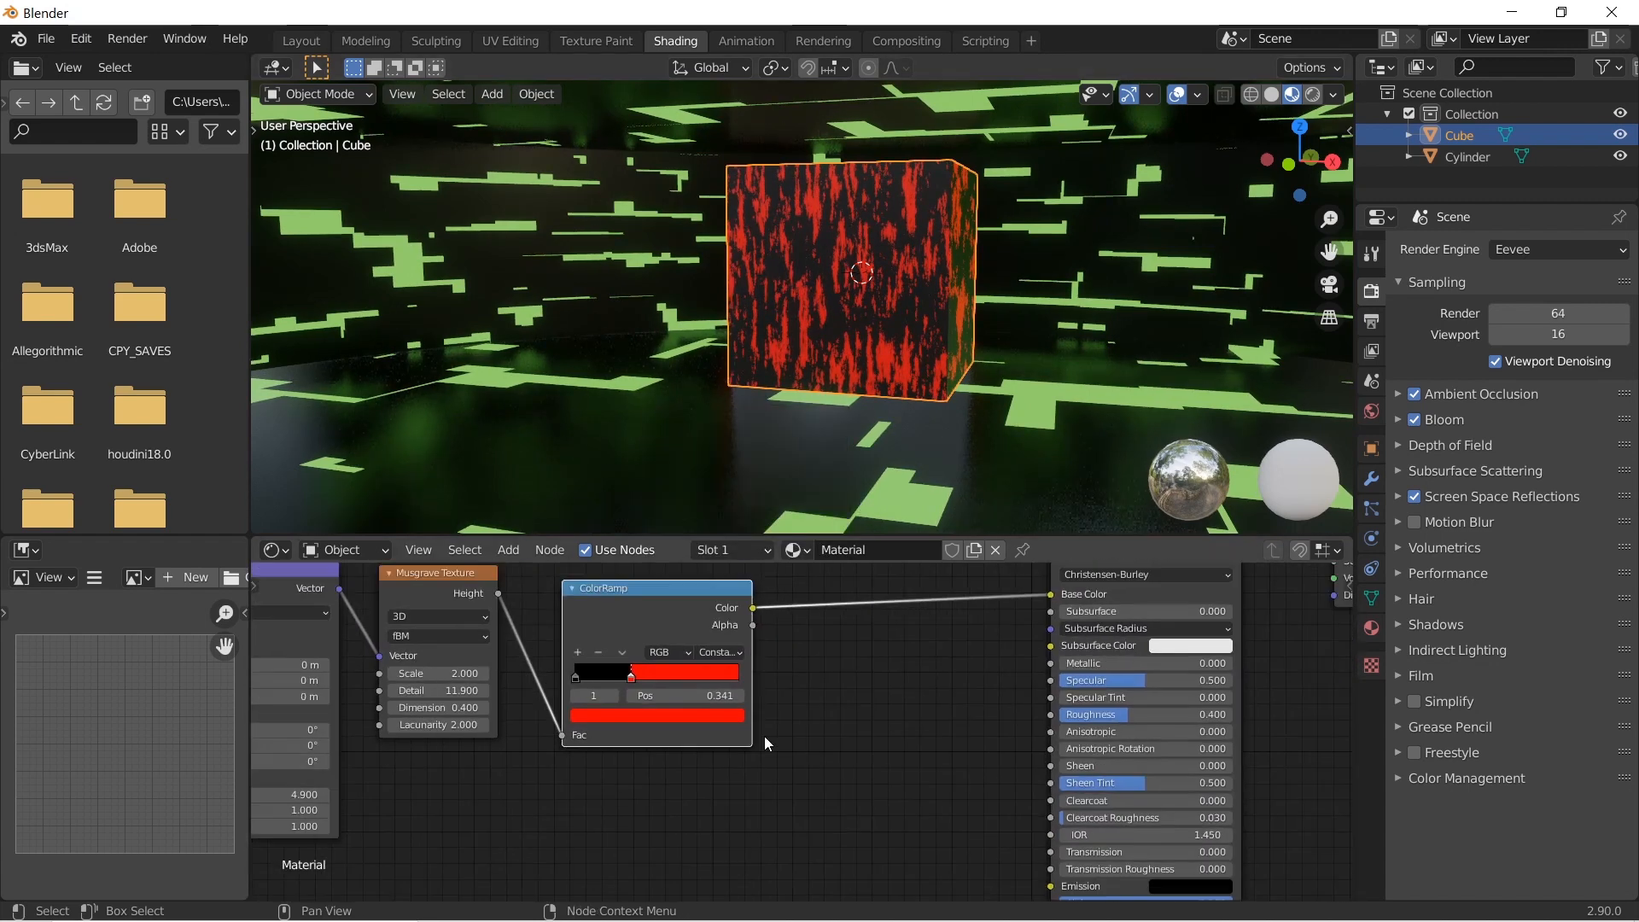
right_click_drag(799, 606, 778, 662, "ctrl")
scroll(847, 621, "down", 2)
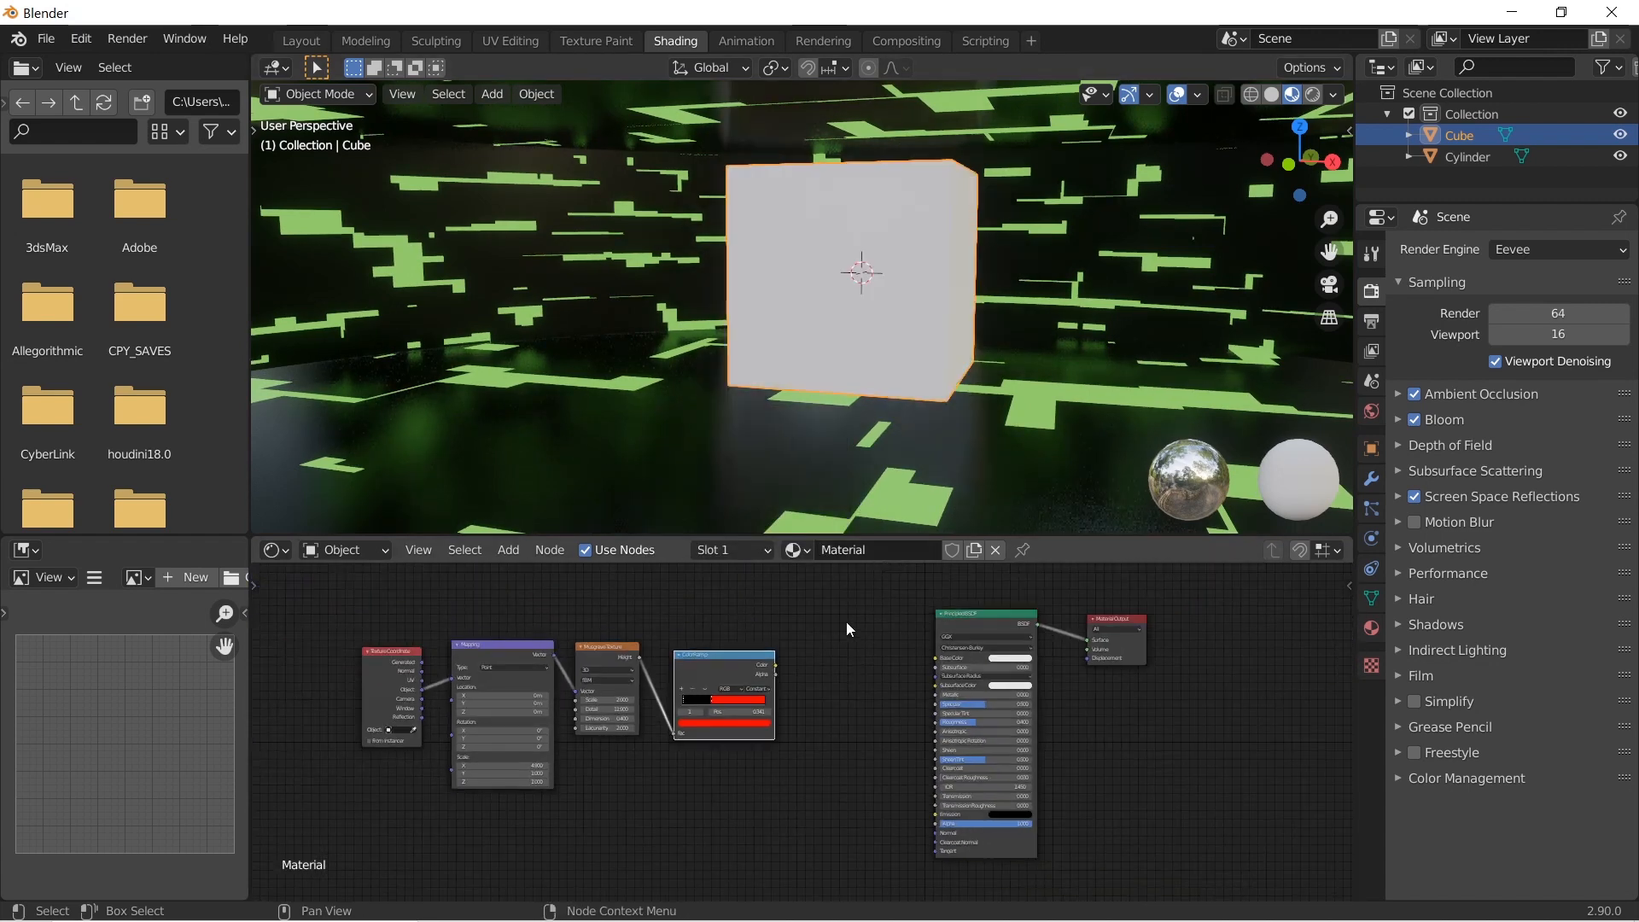
Move the texture nodes and ColorRamp down level with the shader's lower inputs, and connect the ColorRamp's Color to Emission
left_click_drag(348, 630, 776, 764)
key("g")
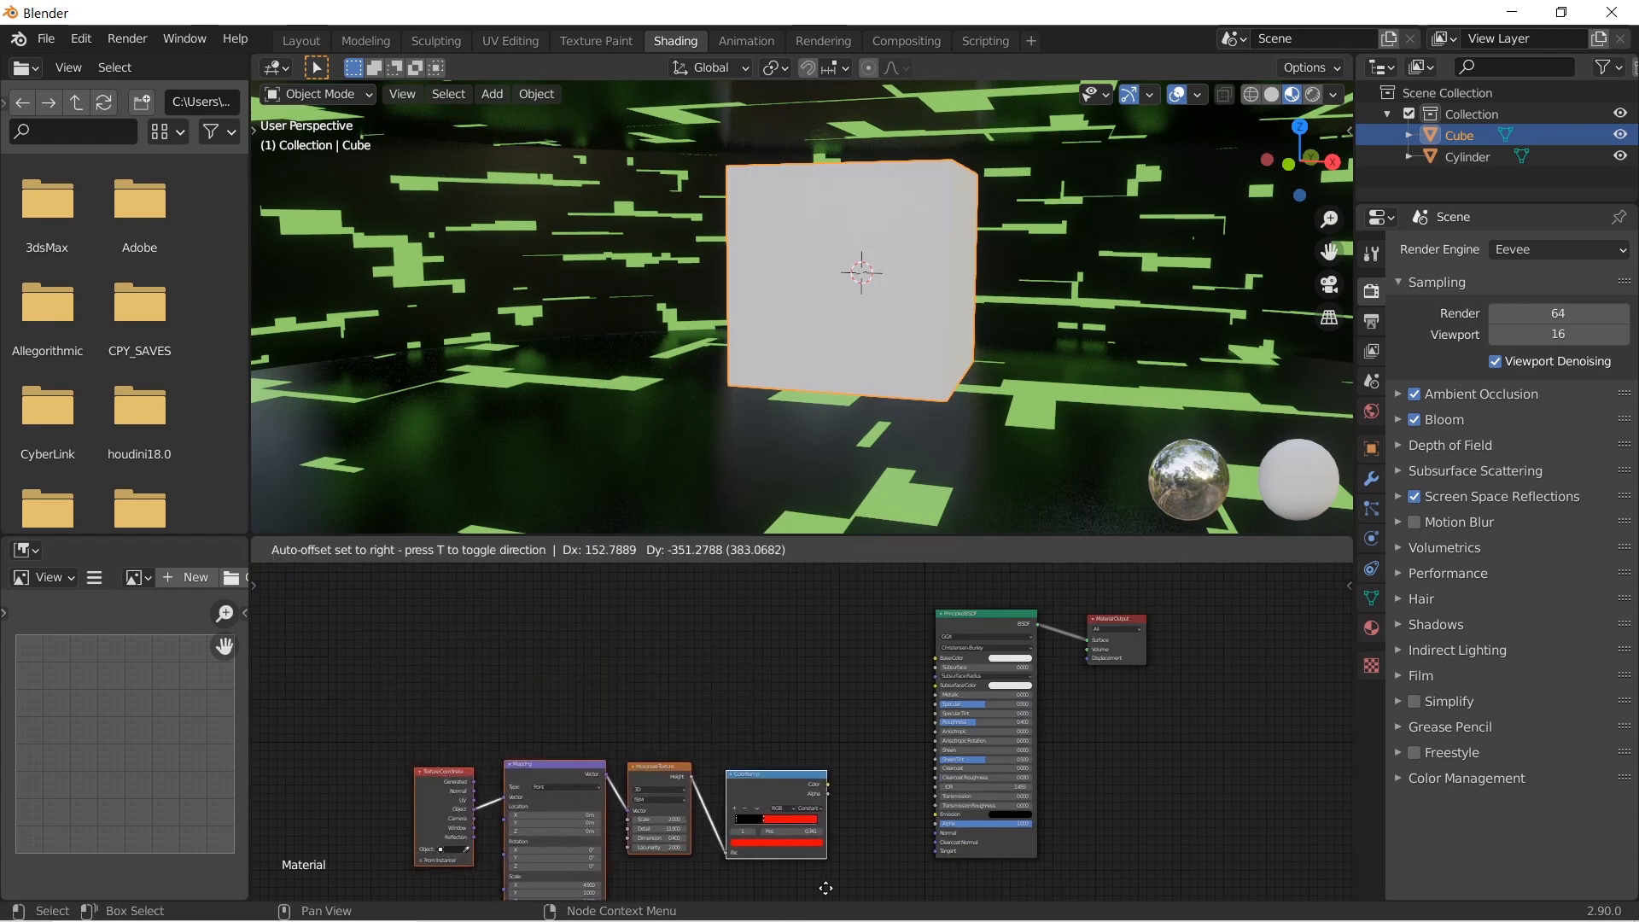
left_click(868, 596)
scroll(837, 698, "up", 5)
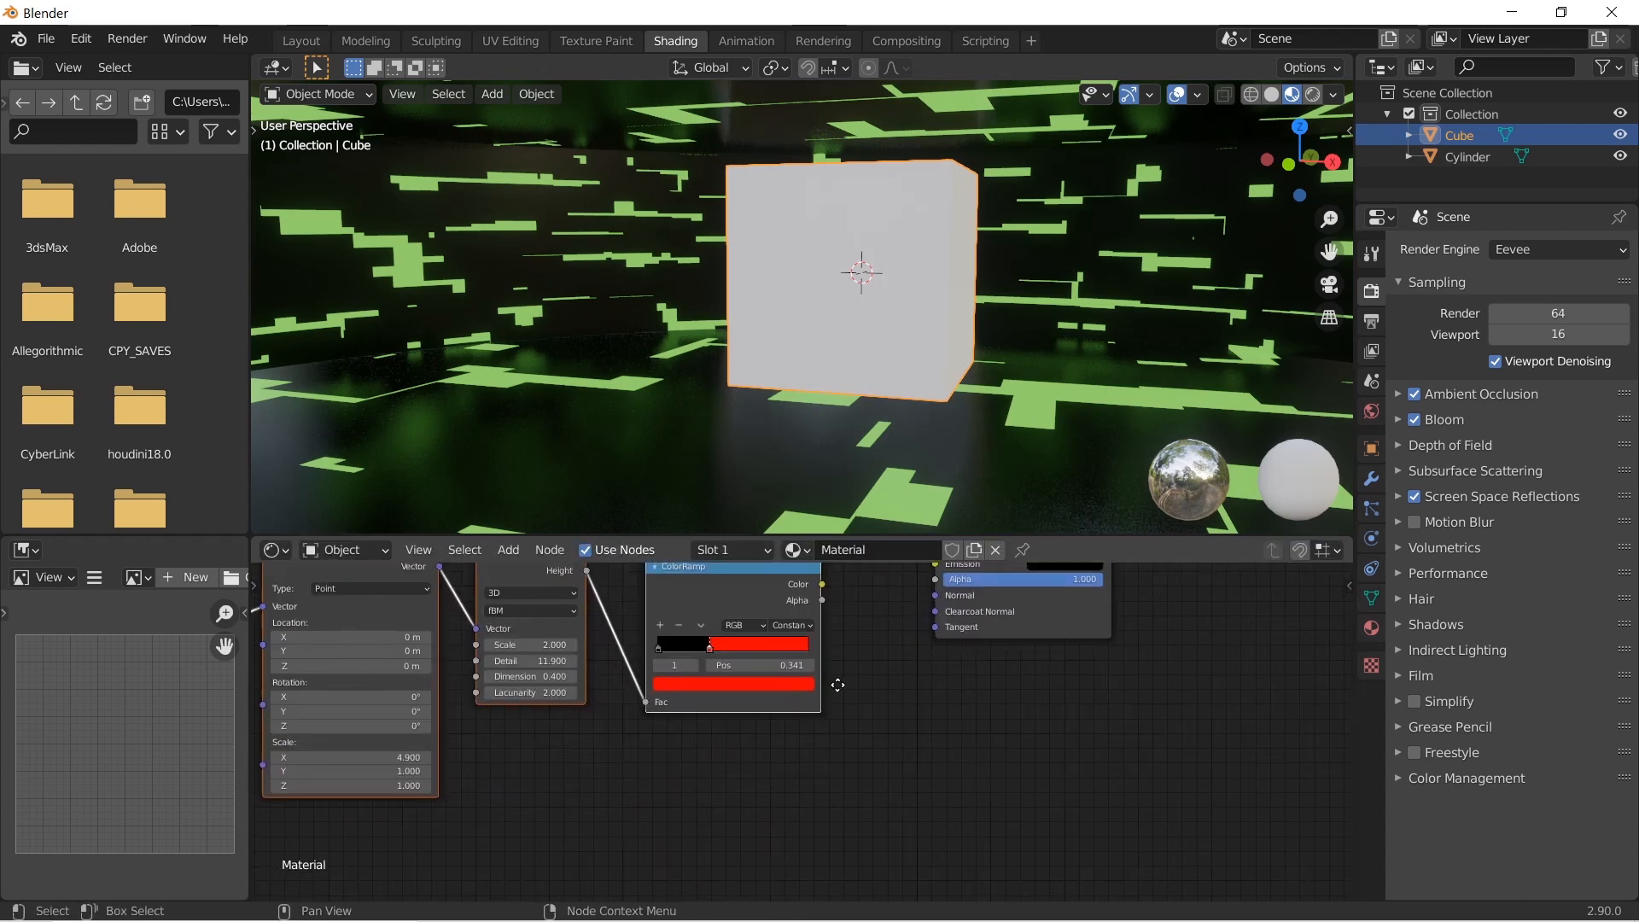
middle_click_drag(899, 695, 835, 874)
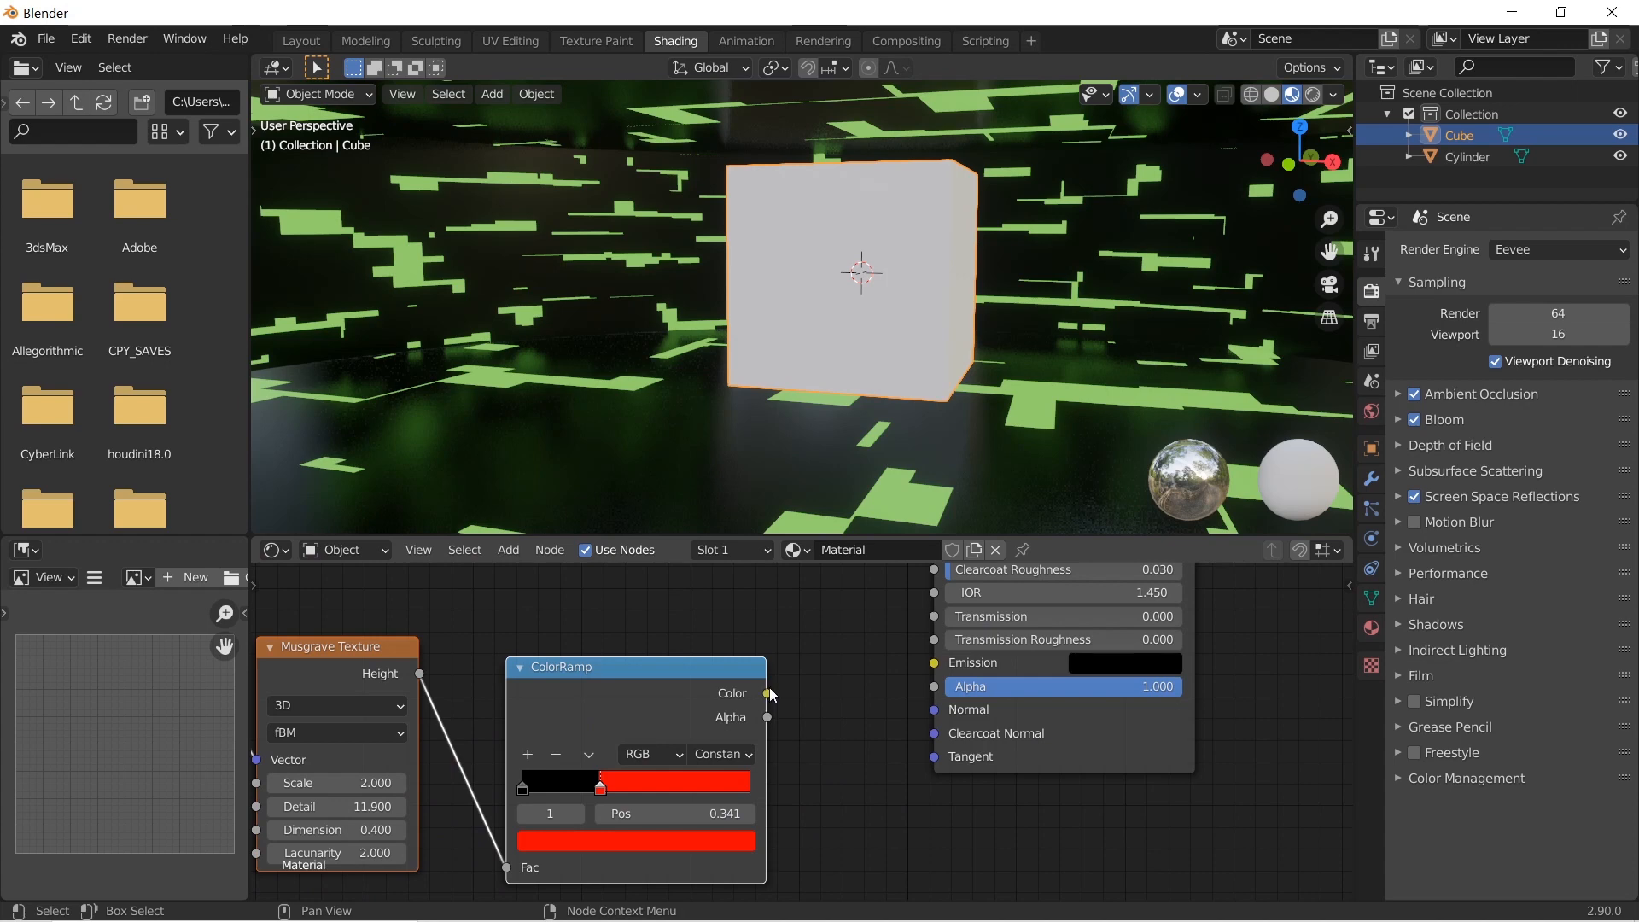
left_click_drag(769, 694, 950, 664)
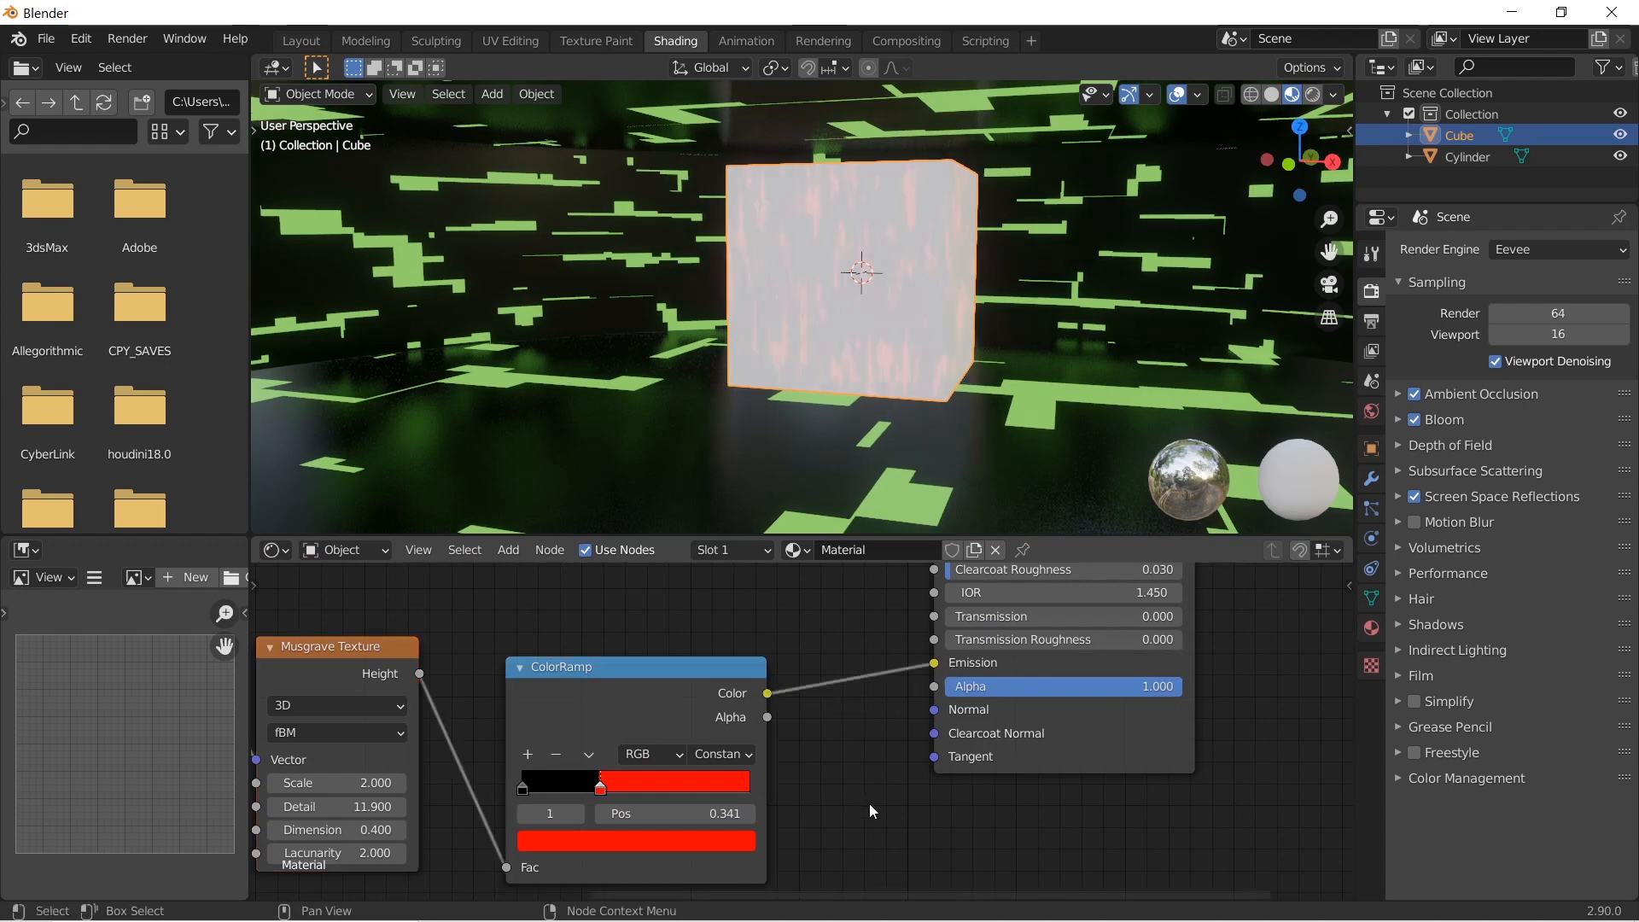
Shift the ColorRamp's red stop closer to the black stop to enlarge the cube's red emissive patches
left_click(985, 372)
left_click(871, 316)
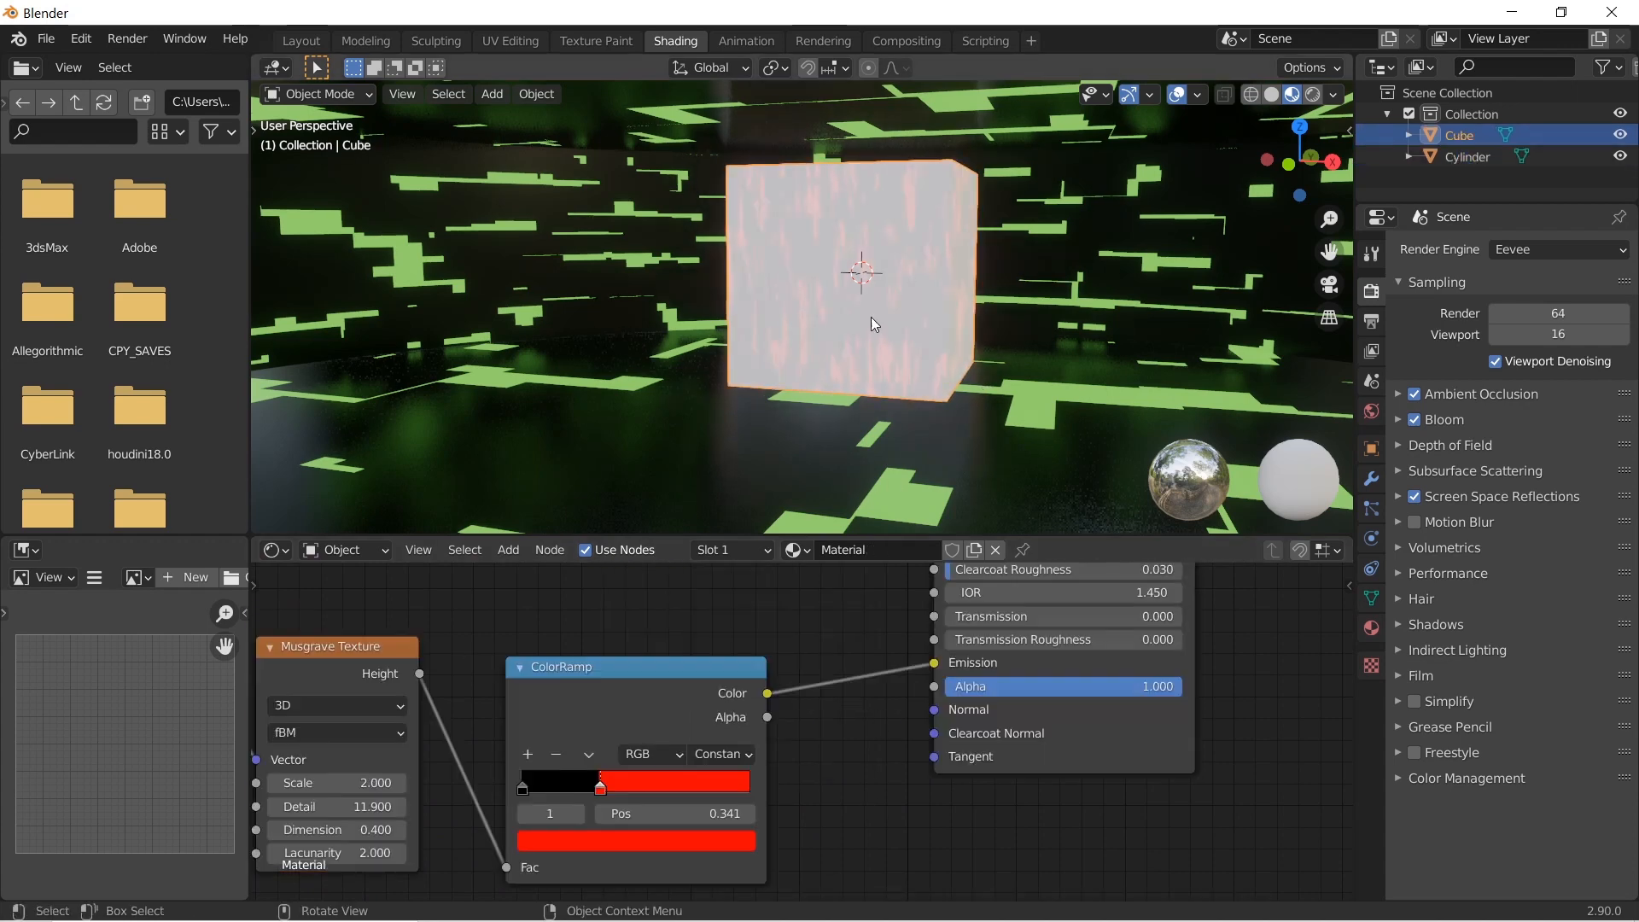
middle_click_drag(834, 750, 948, 727)
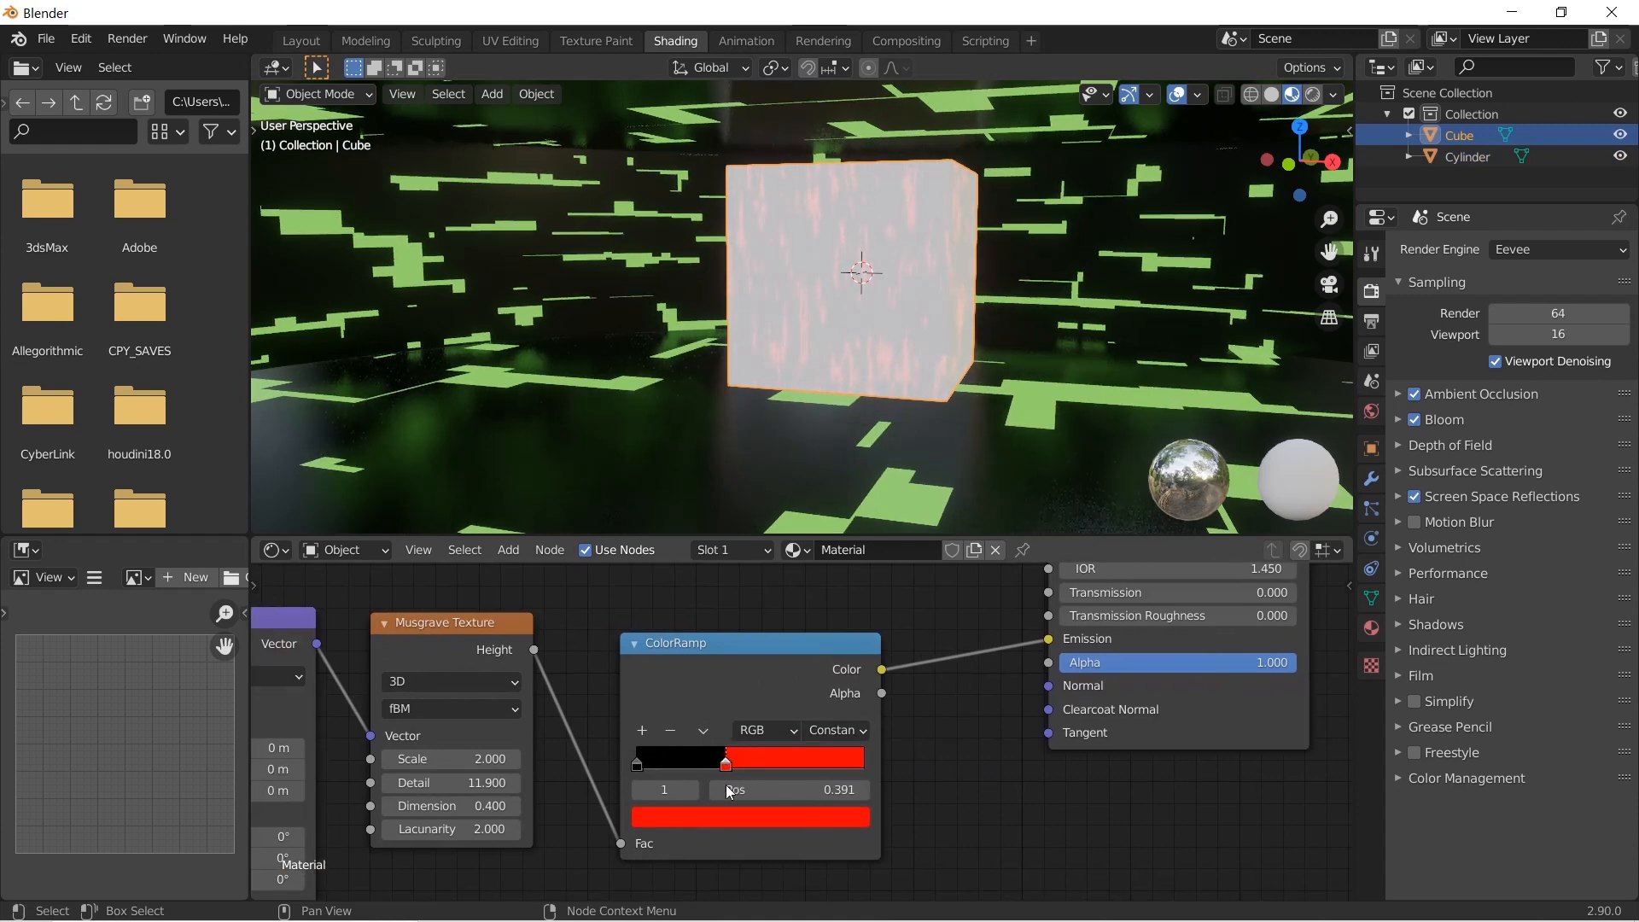
left_click_drag(727, 787, 693, 786)
scroll(878, 799, "down", 5)
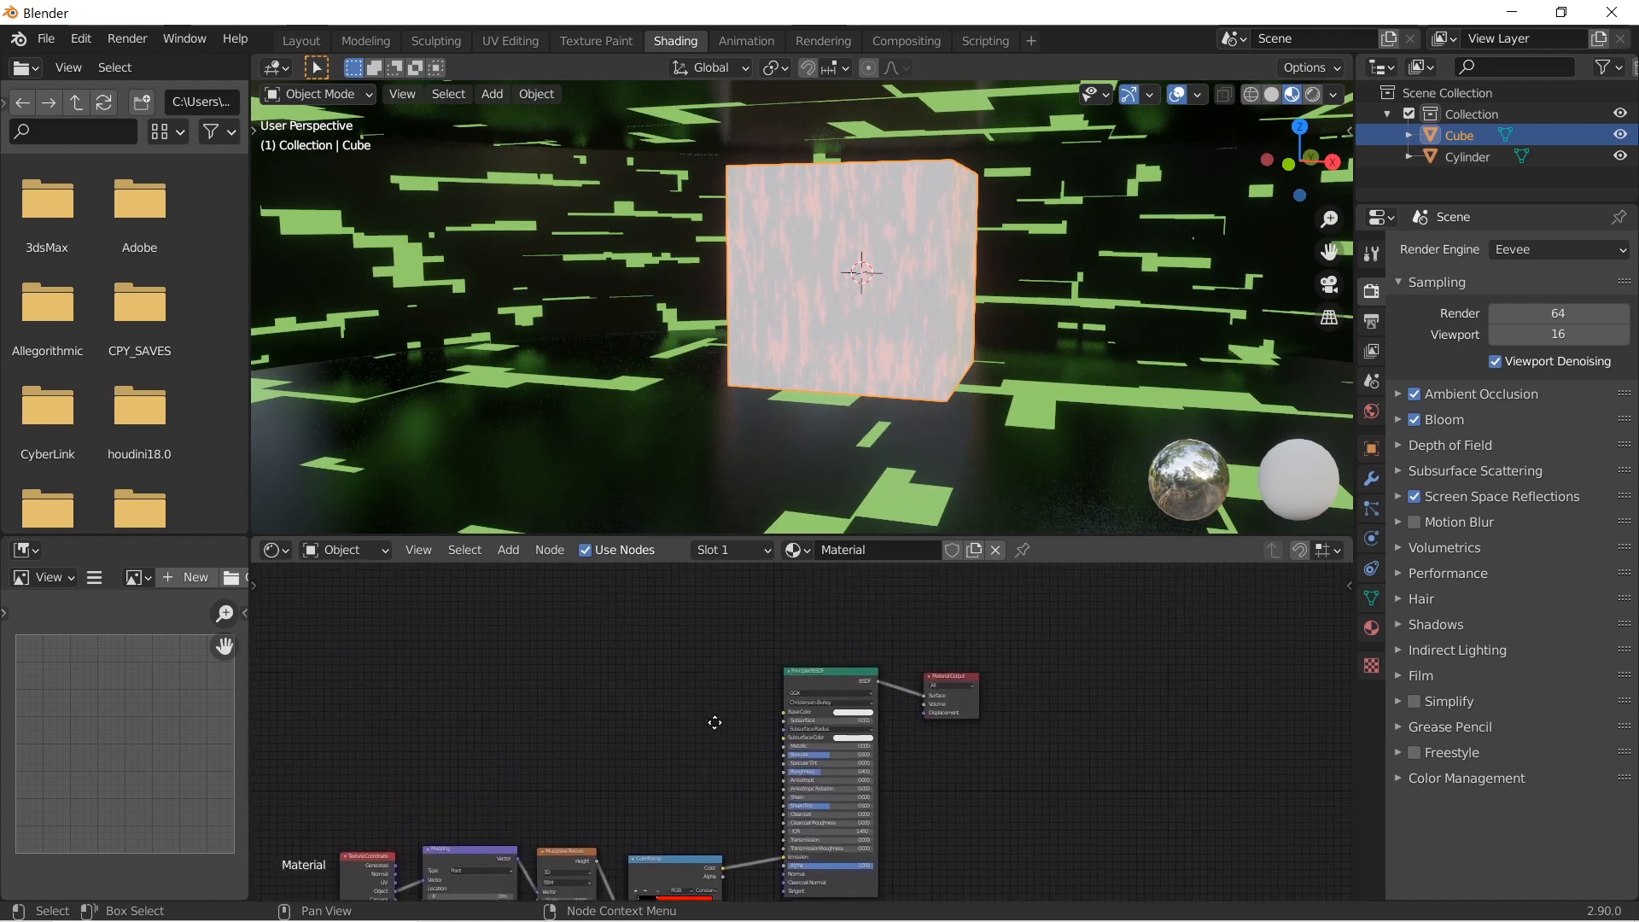
Set the Principled BSDF's Base Color on the cube's material to black
scroll(941, 772, "up", 5)
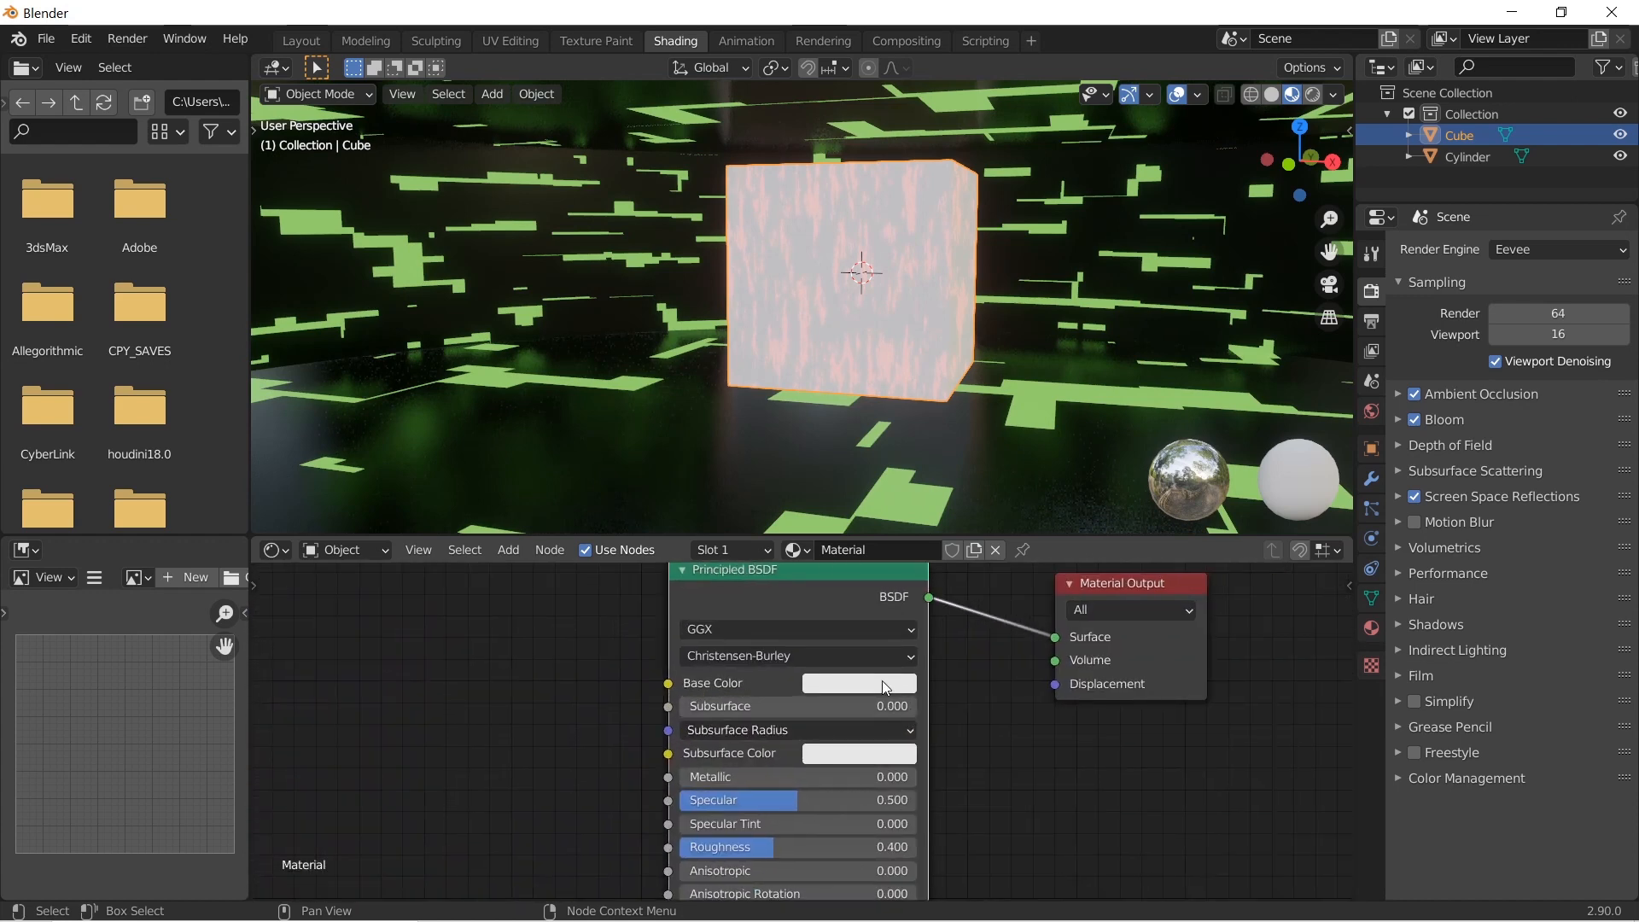
left_click(883, 685)
left_click_drag(973, 417, 990, 531)
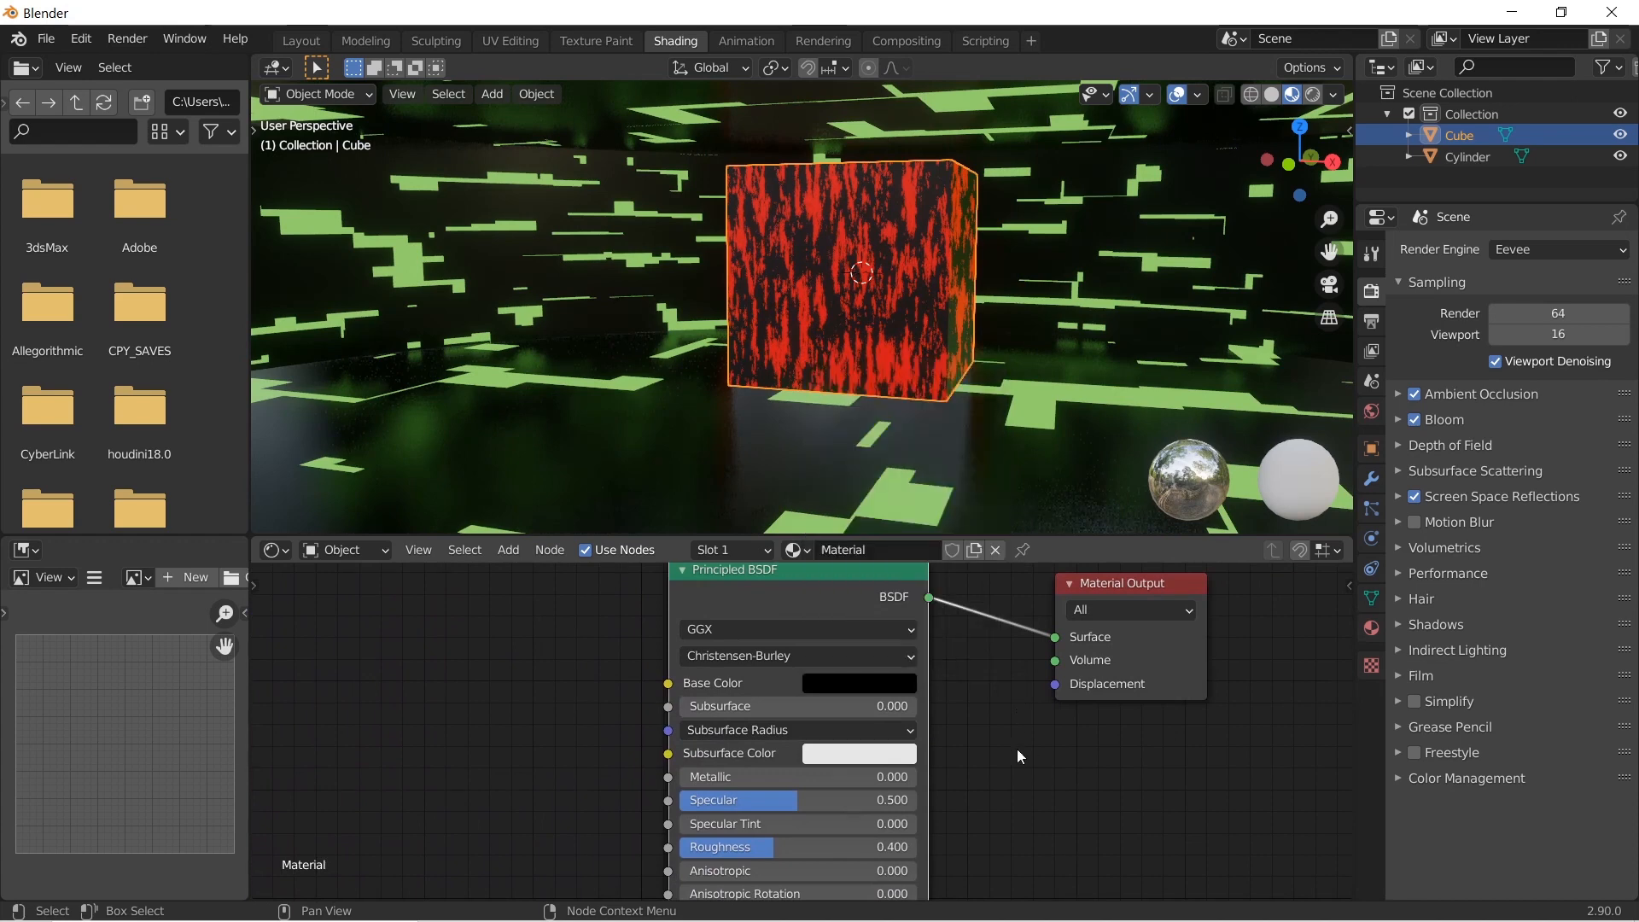
Make the cube's surface glossier with Metallic about 0.669, Specular about 0.216 and Roughness about 0.098
middle_click_drag(1003, 757, 999, 680)
left_click_drag(719, 700, 817, 699)
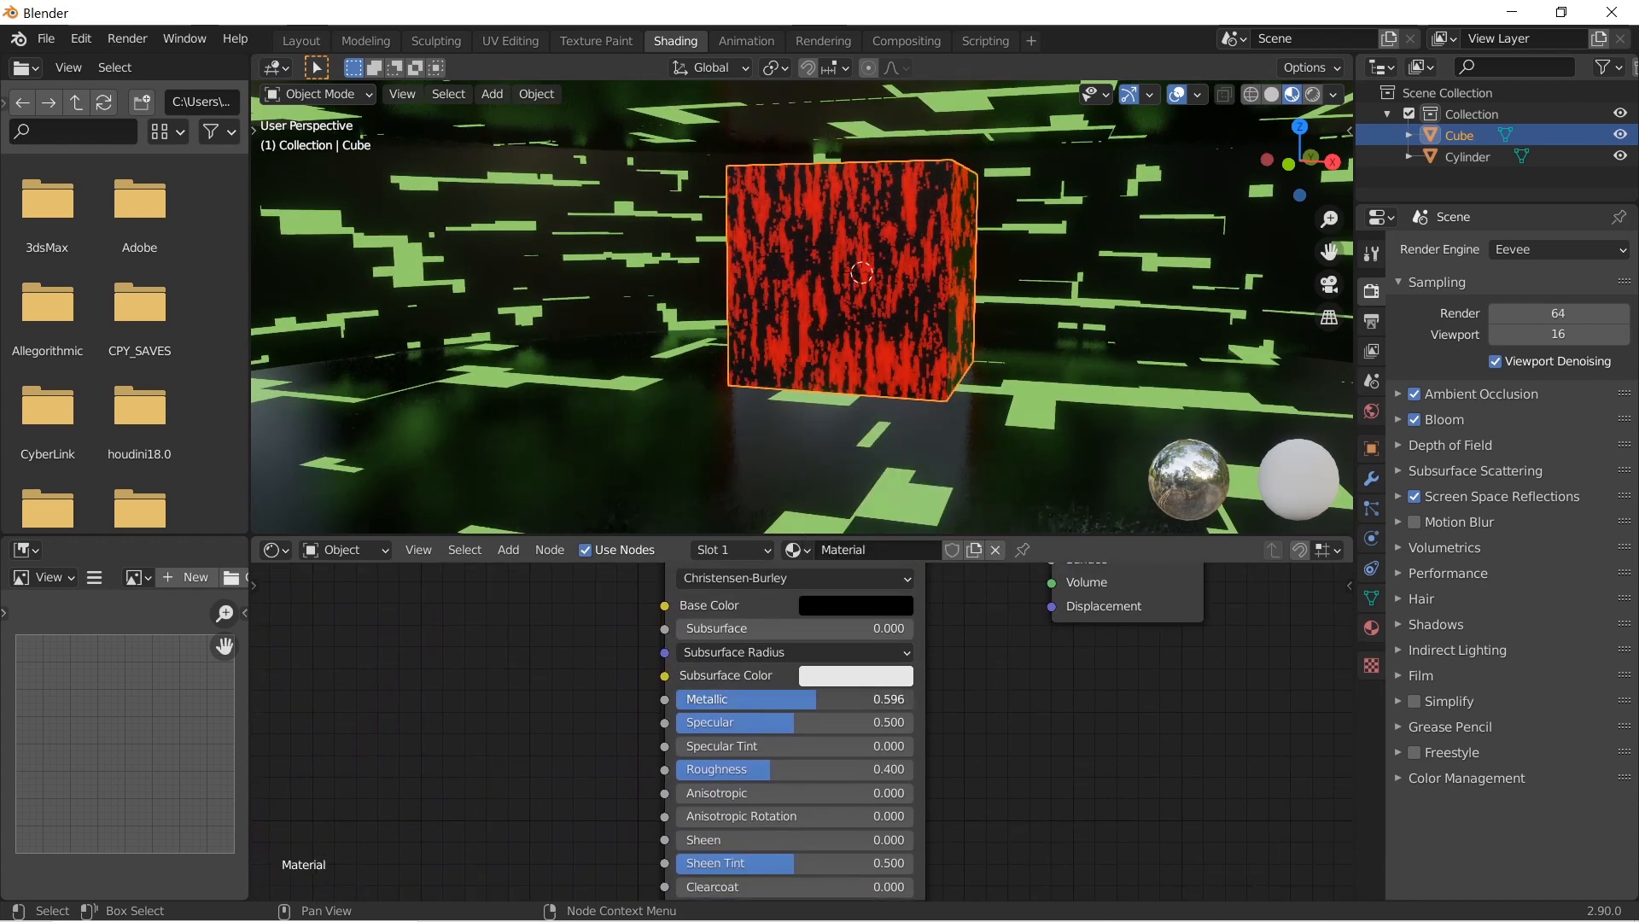
left_click_drag(751, 770, 683, 769)
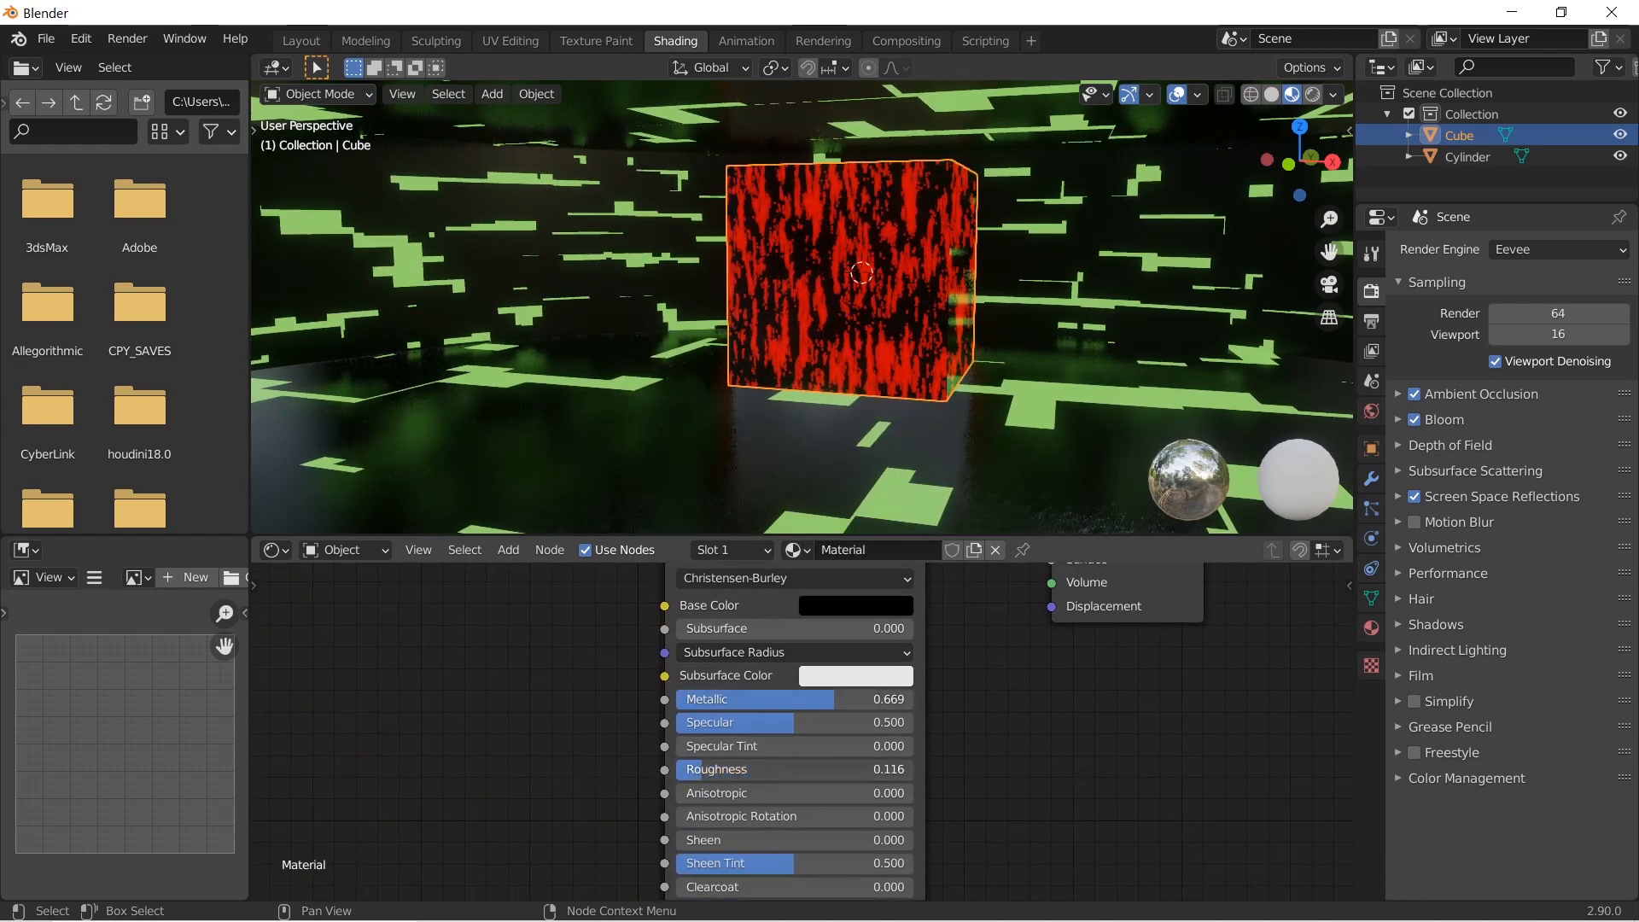
Set the Musgrave Texture's Scale to 0.900 and recolor the ColorRamp's red stop to bright orange
middle_click_drag(864, 759, 1209, 642)
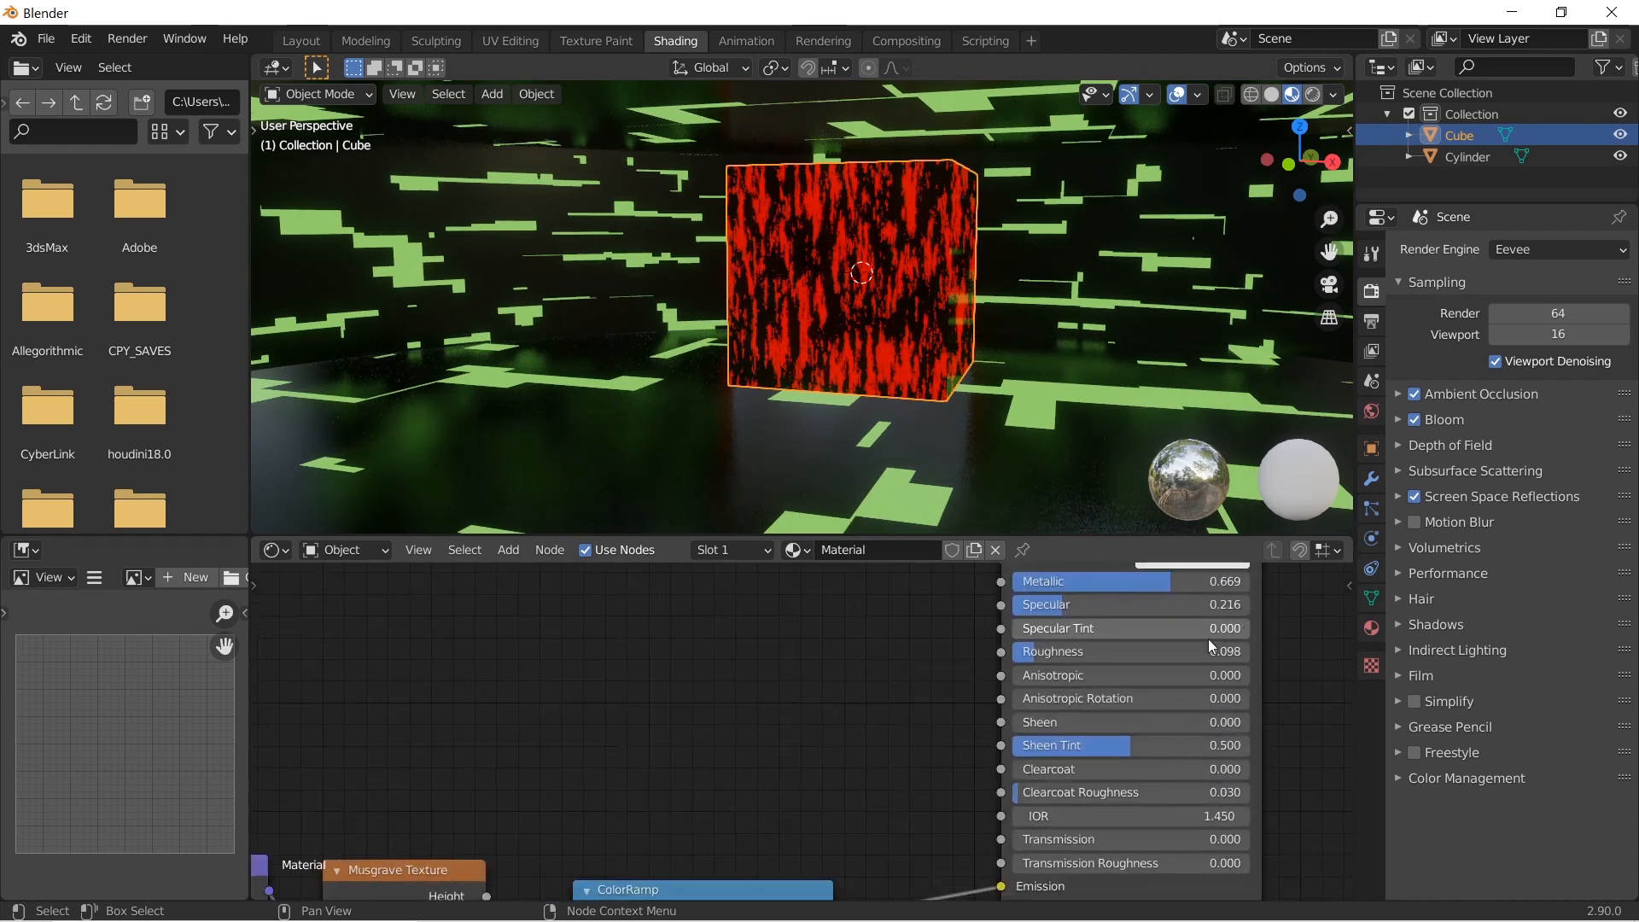
middle_click_drag(773, 662, 1109, 741)
middle_click_drag(828, 797, 853, 775)
left_click_drag(794, 736, 738, 735)
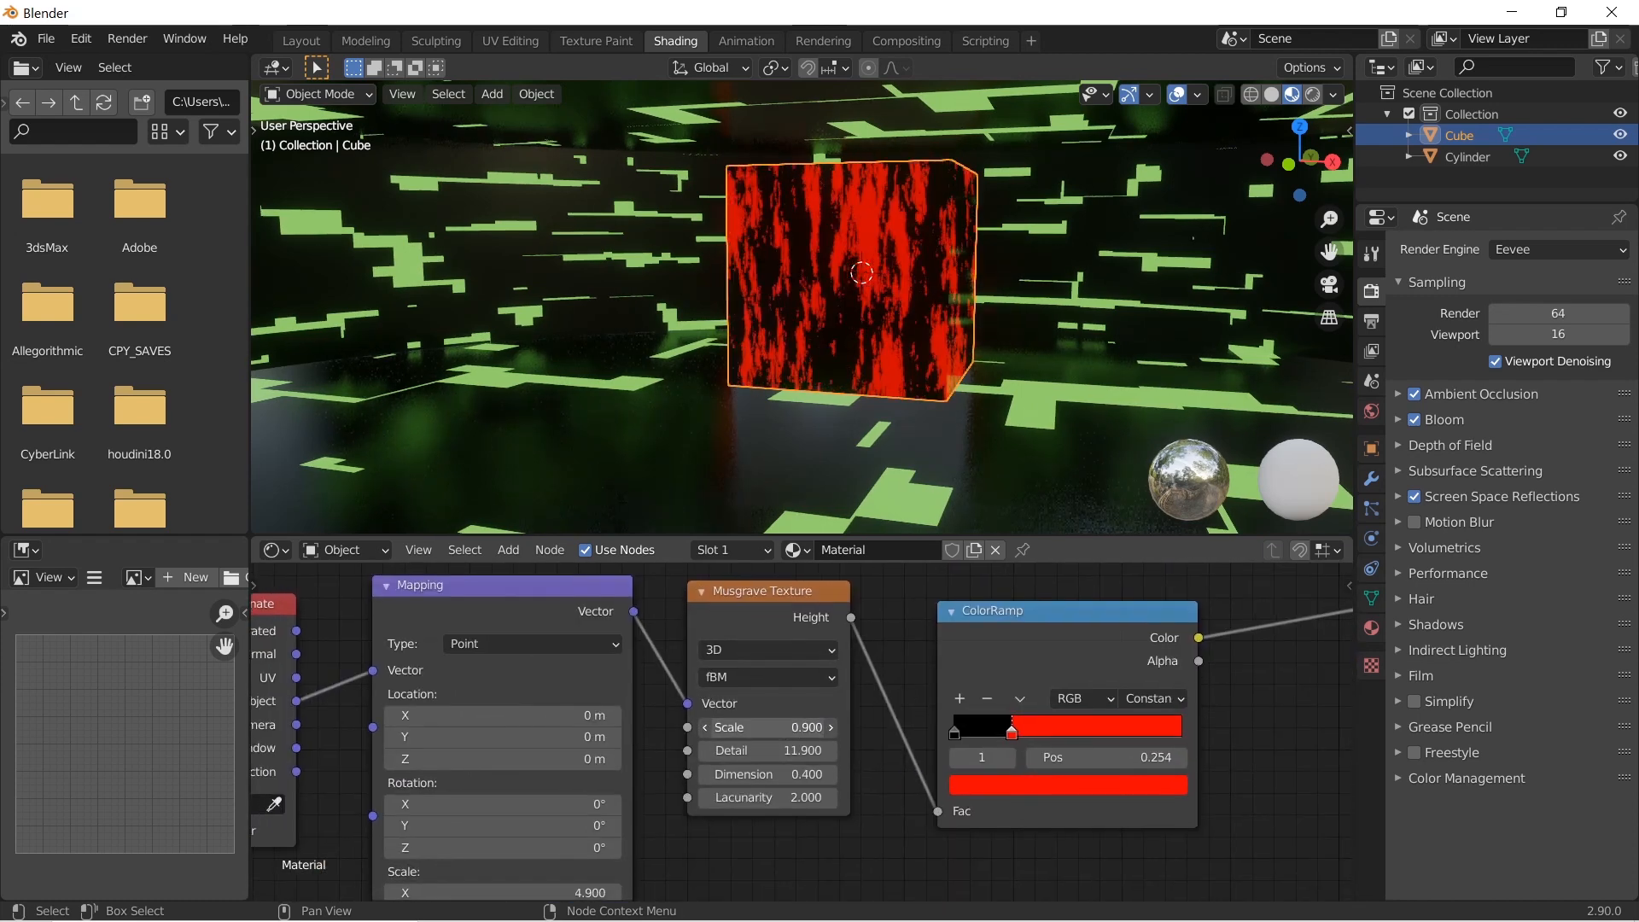
left_click(1081, 786)
left_click_drag(1040, 614, 1012, 628)
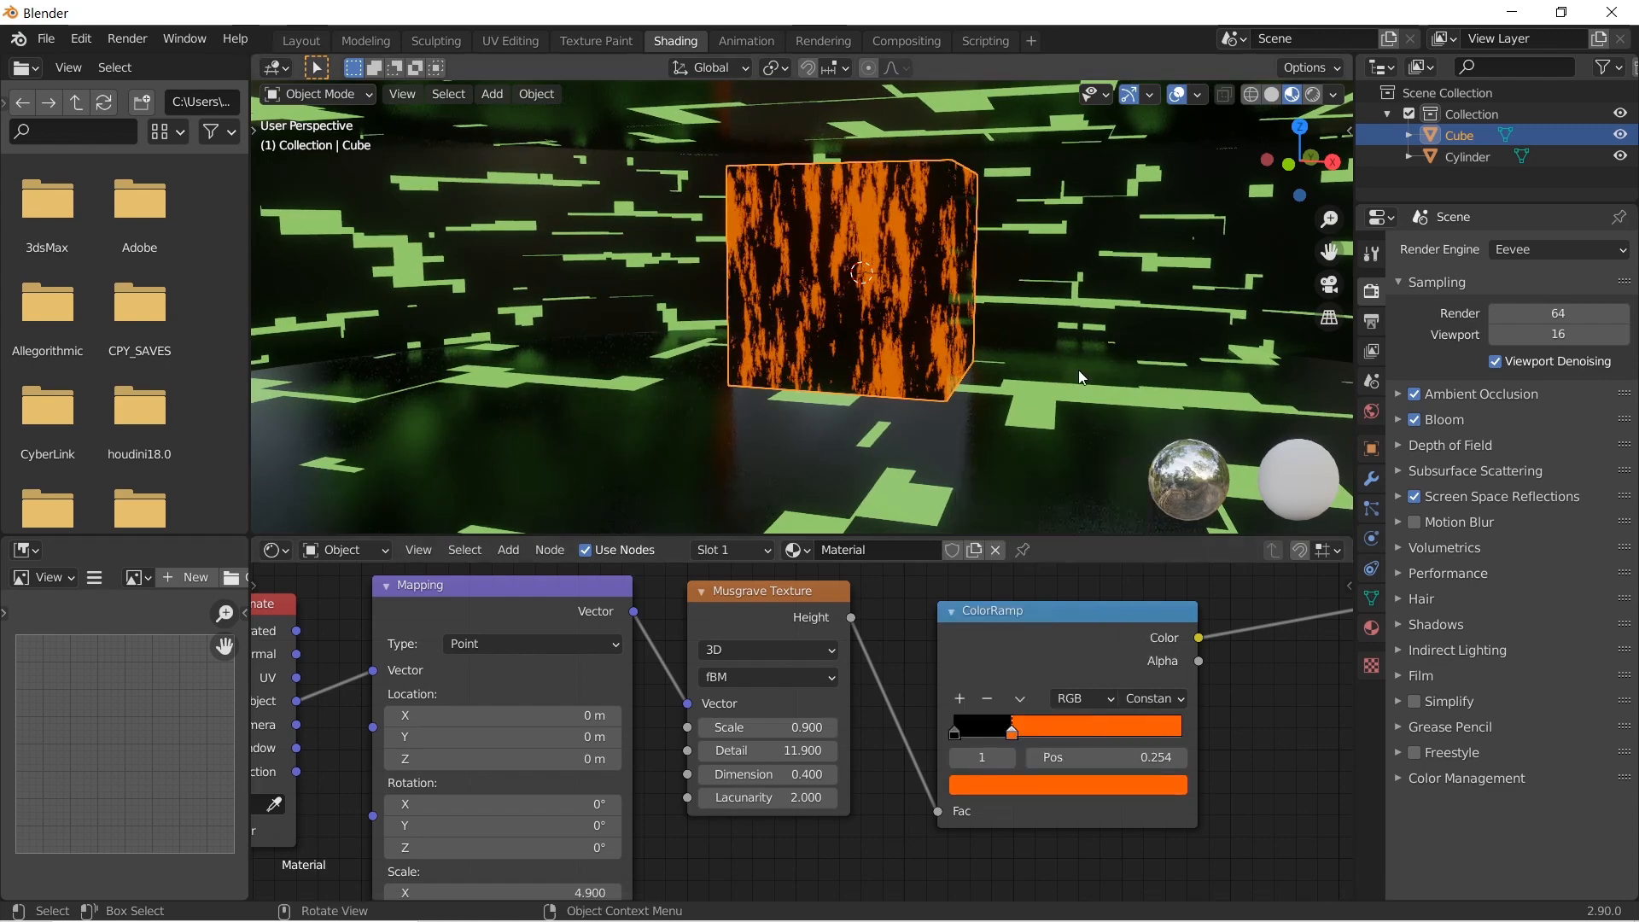
With the cube selected, set its Musgrave Texture's Detail to 4.400
middle_click_drag(1079, 377, 1074, 325)
left_click(892, 452)
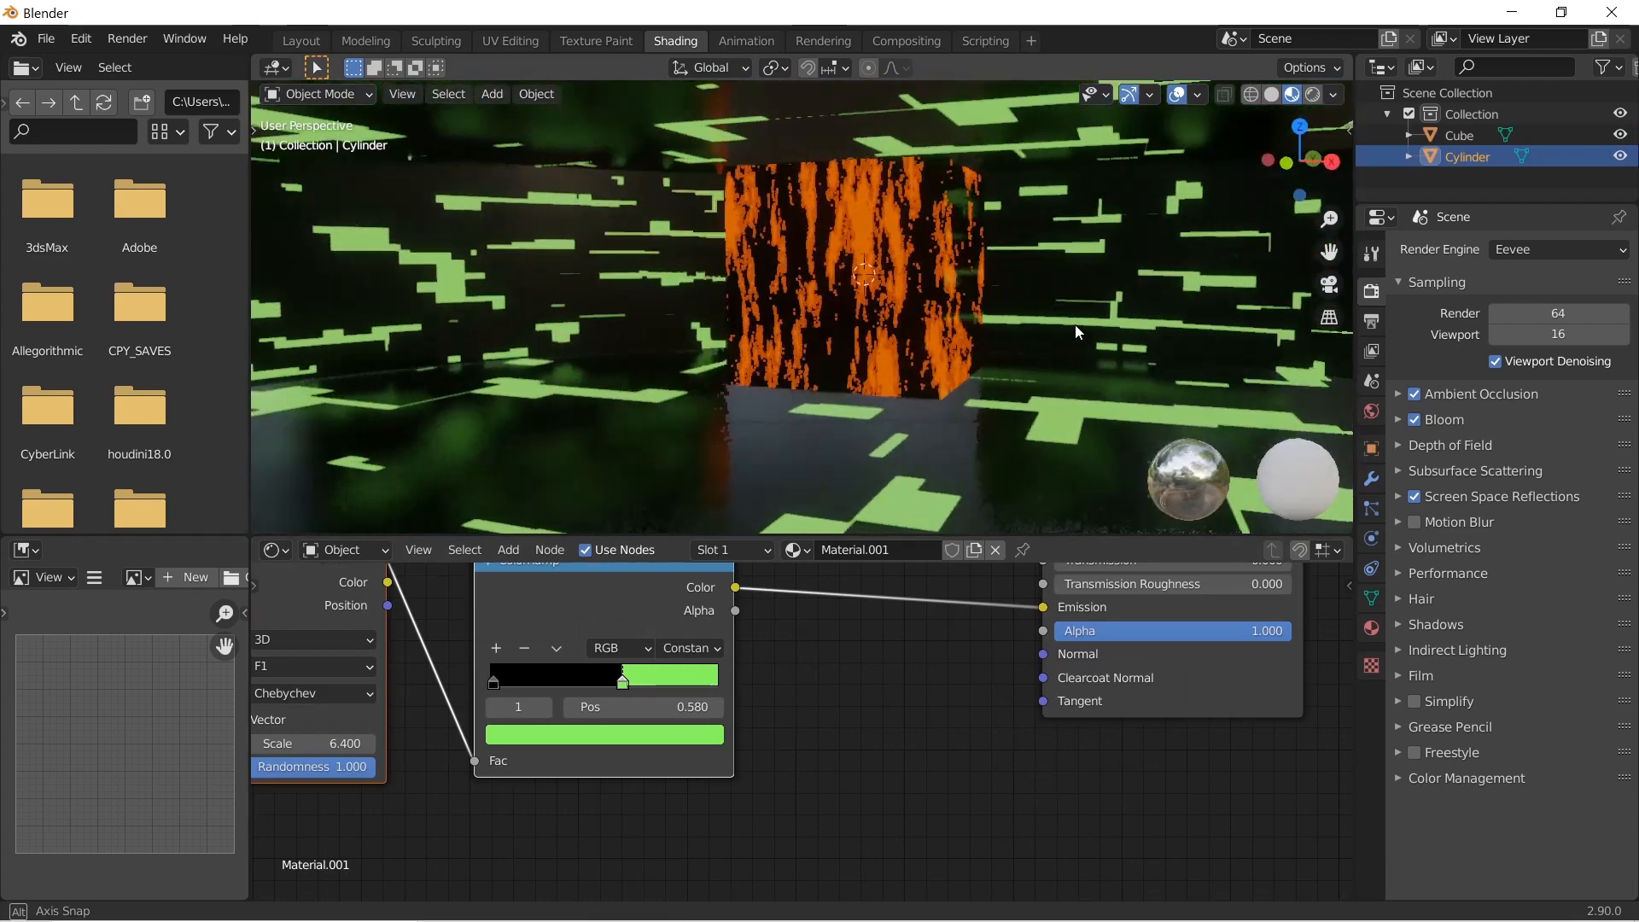
left_click(965, 312)
middle_click_drag(853, 813, 841, 784)
left_click_drag(757, 721, 693, 722)
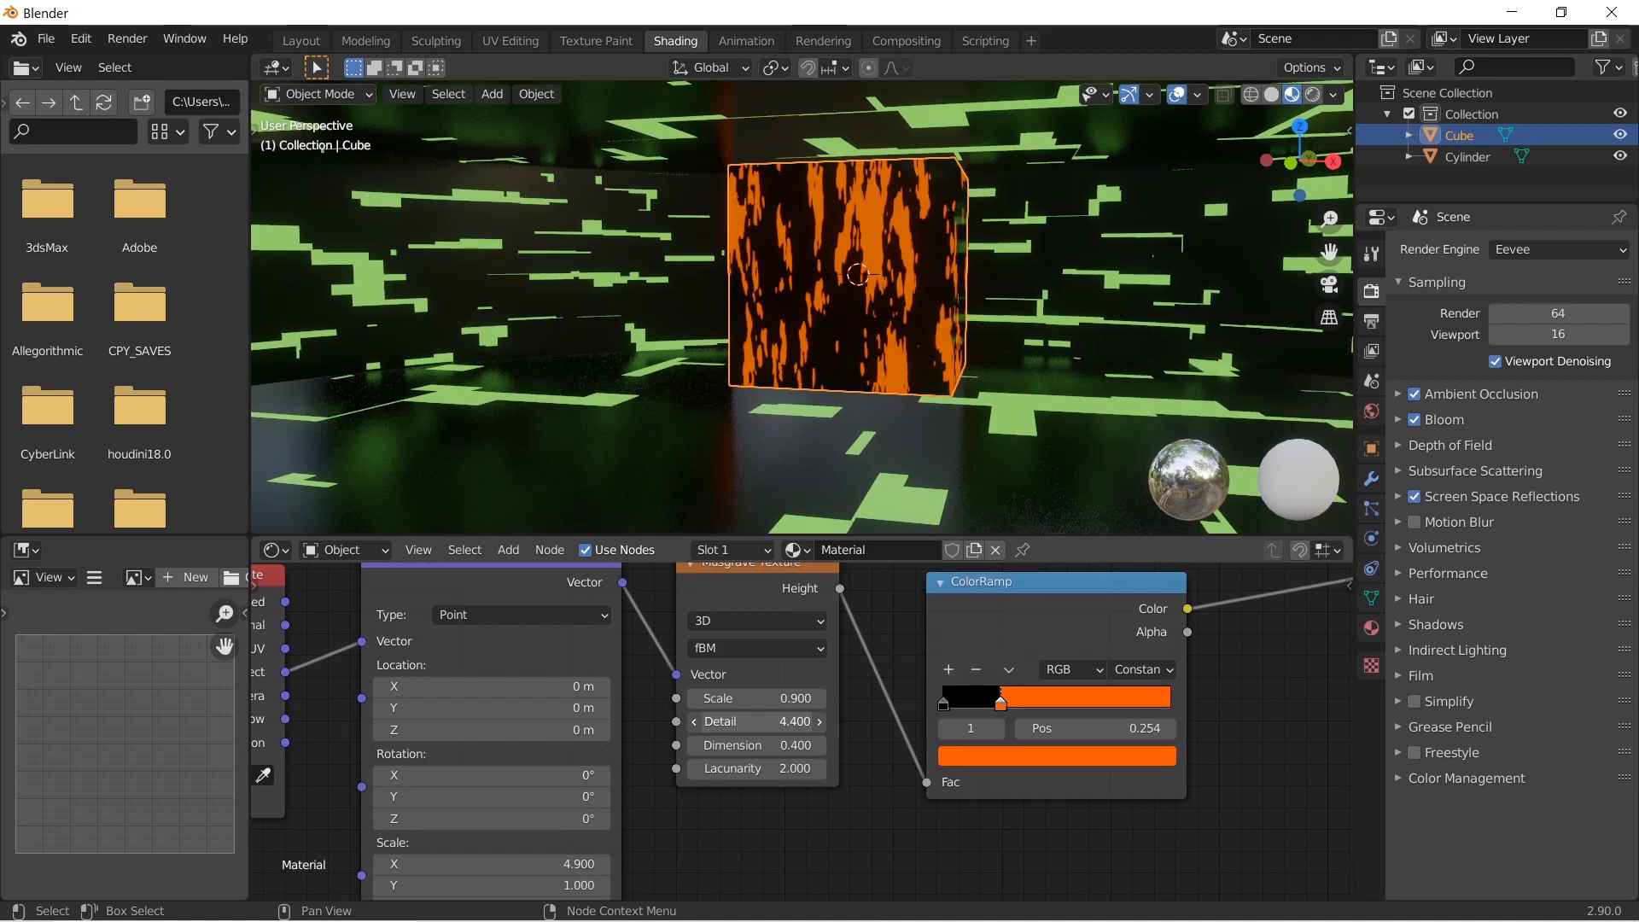
Set the Mapping node's X scale to 6.400 and view the stretched pattern on the selected cube
middle_click_drag(566, 864, 737, 785)
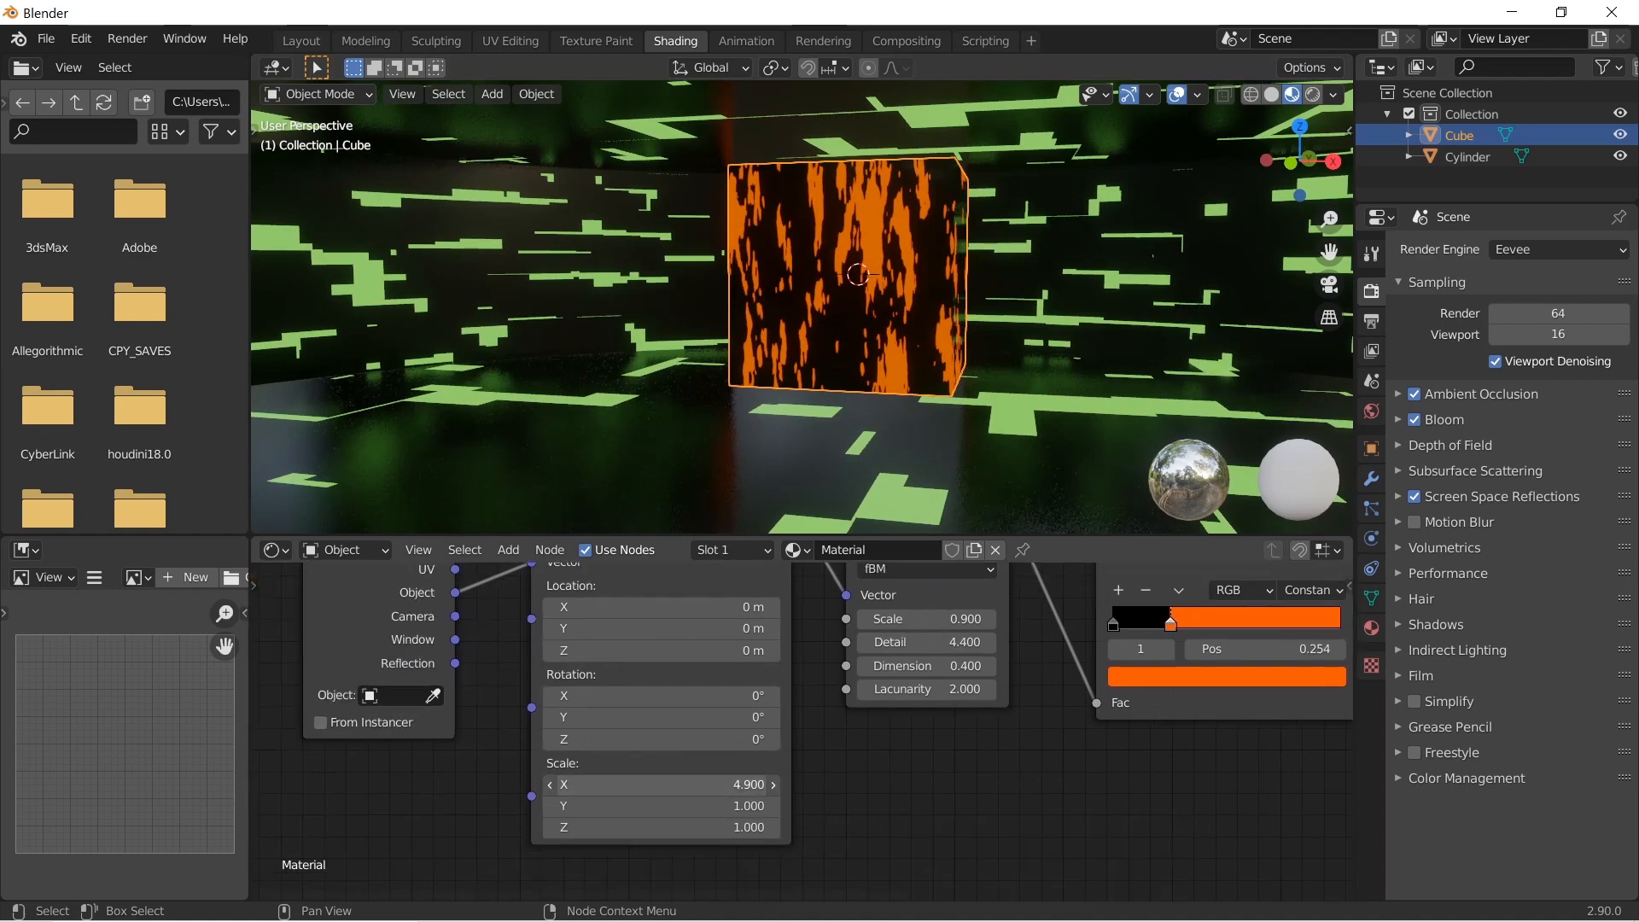
left_click_drag(662, 785, 685, 785)
middle_click_drag(924, 500, 961, 367)
left_click(1043, 346)
left_click(974, 380)
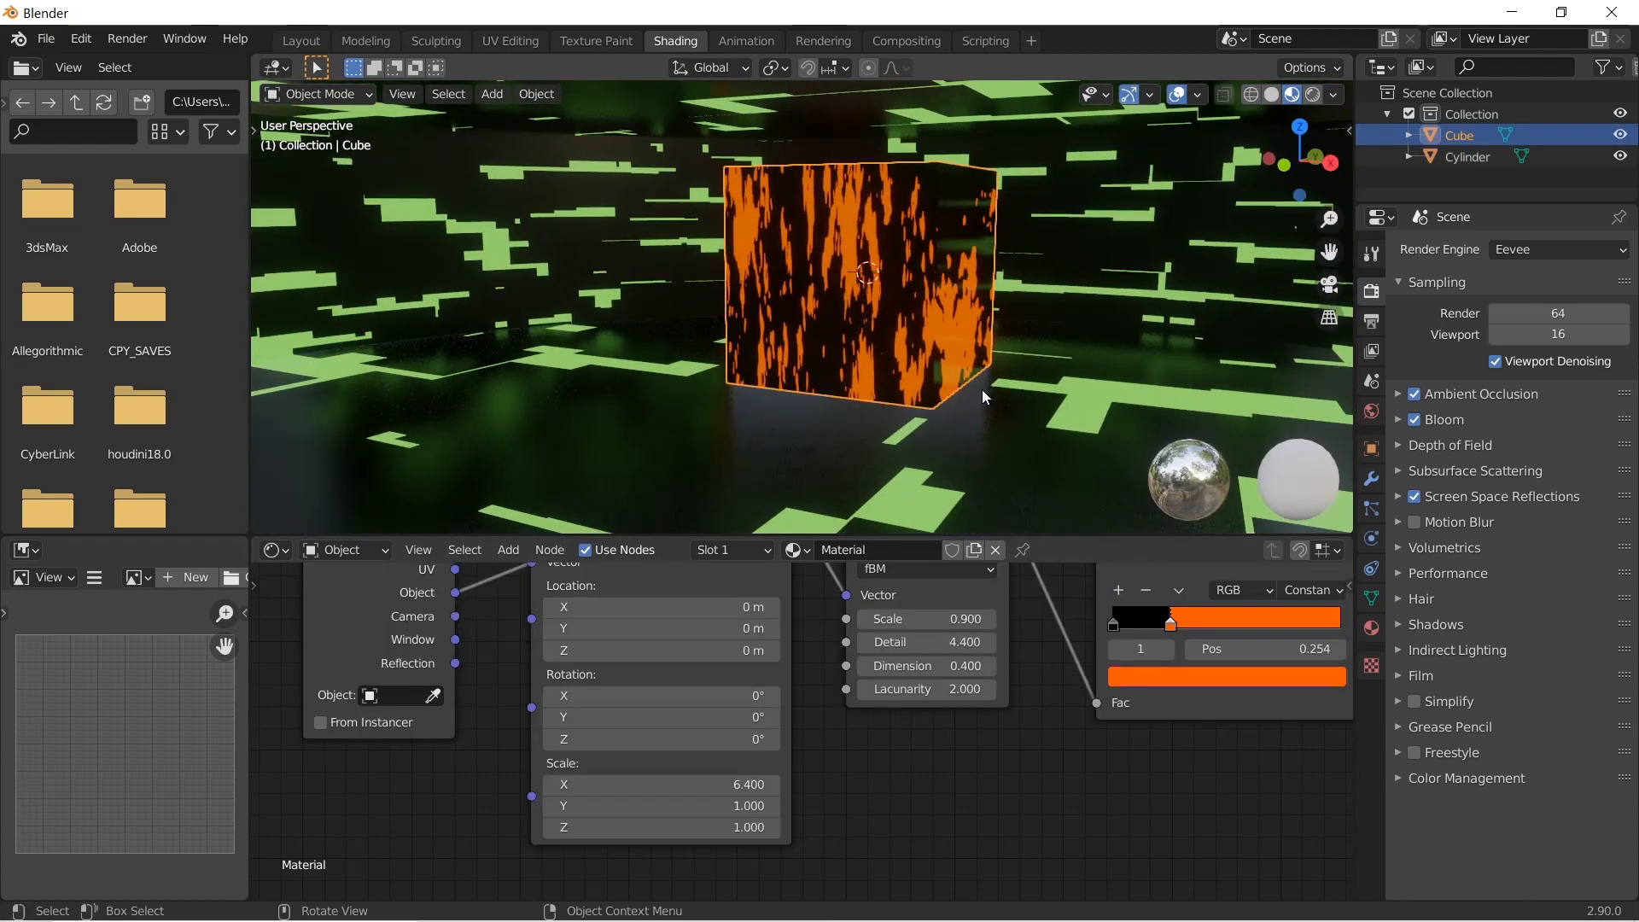
Switch to the Layout workspace and add a Bevel modifier to the cube
left_click(303, 41)
mouse_move(722, 380)
middle_mouse_down()
mouse_move(810, 486)
mouse_move(729, 392)
middle_mouse_up()
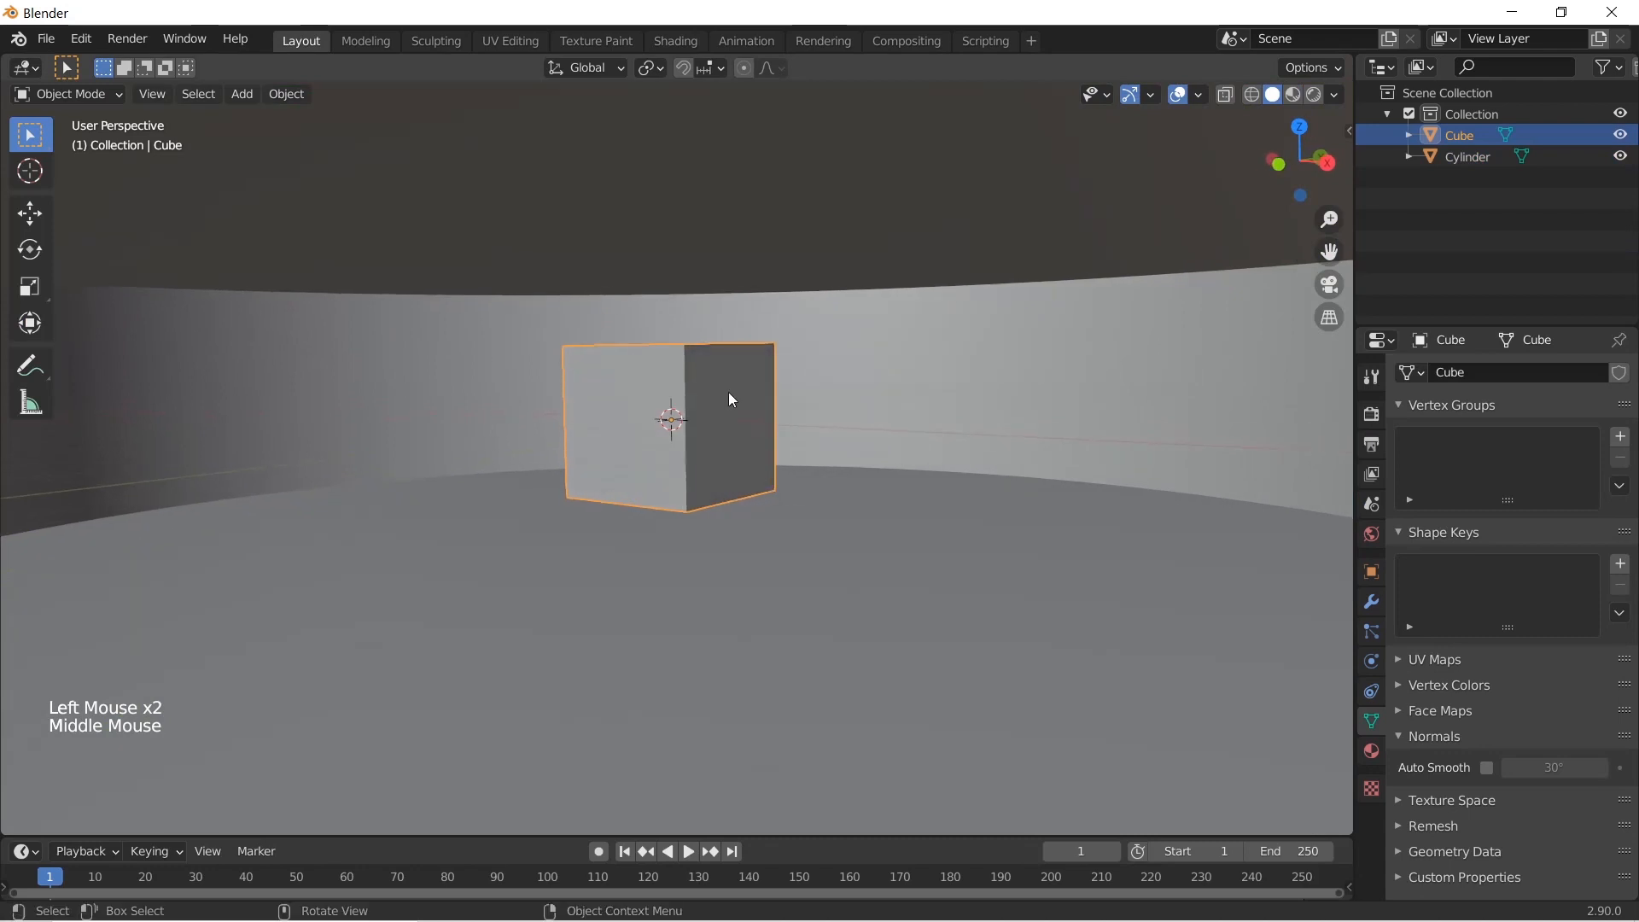
left_click(895, 397)
left_click(782, 422)
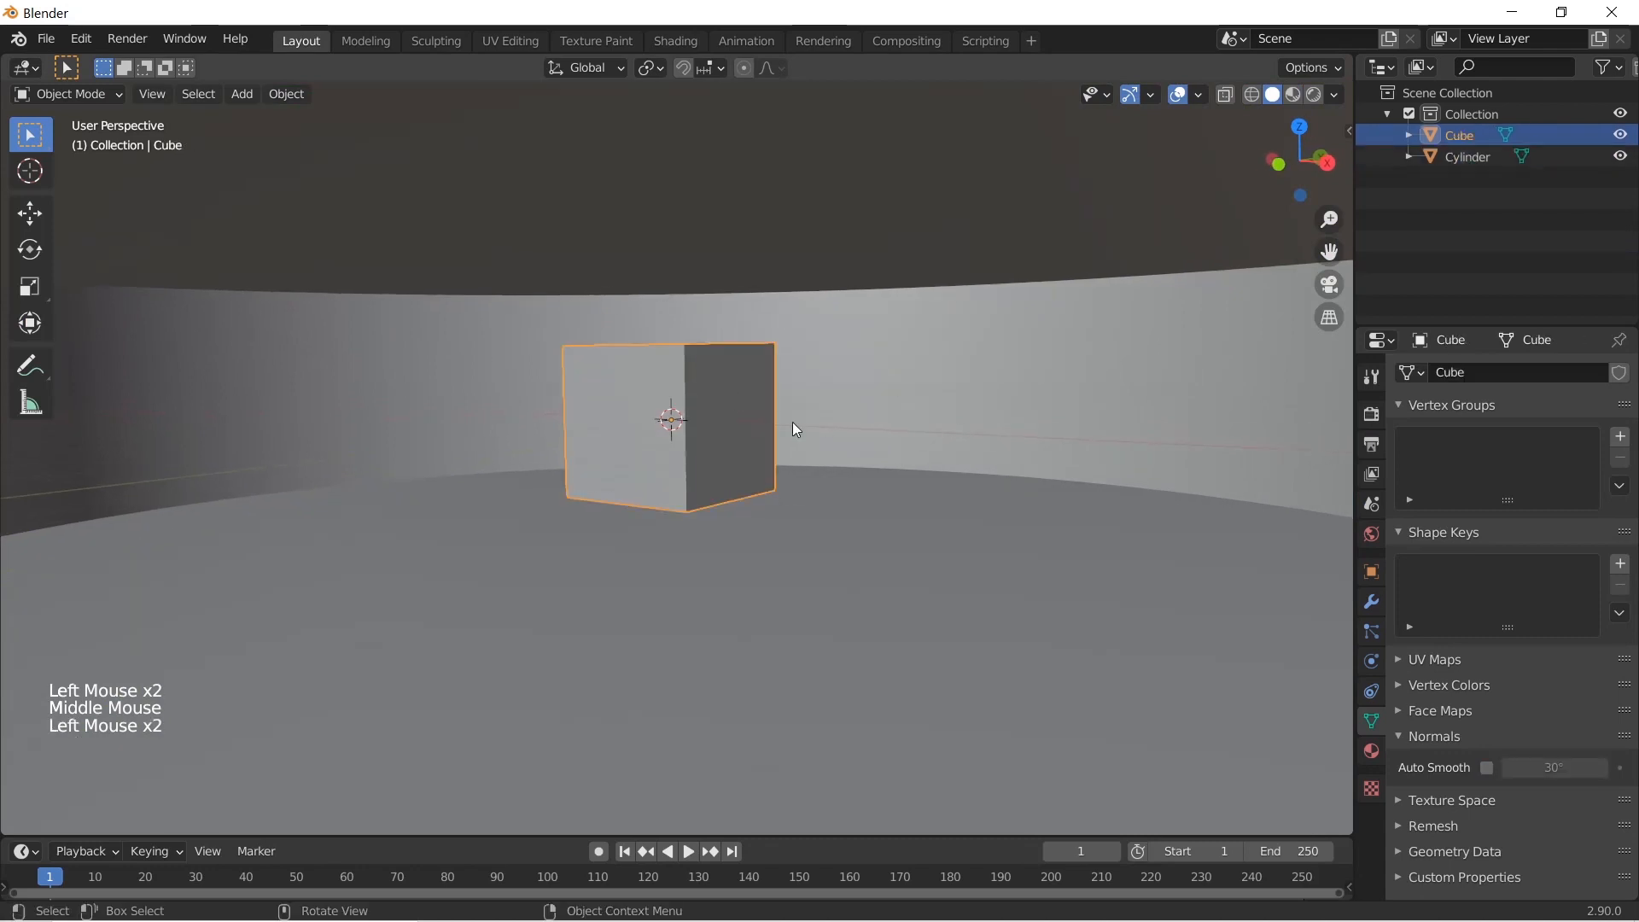
left_click(1372, 603)
left_click(1452, 370)
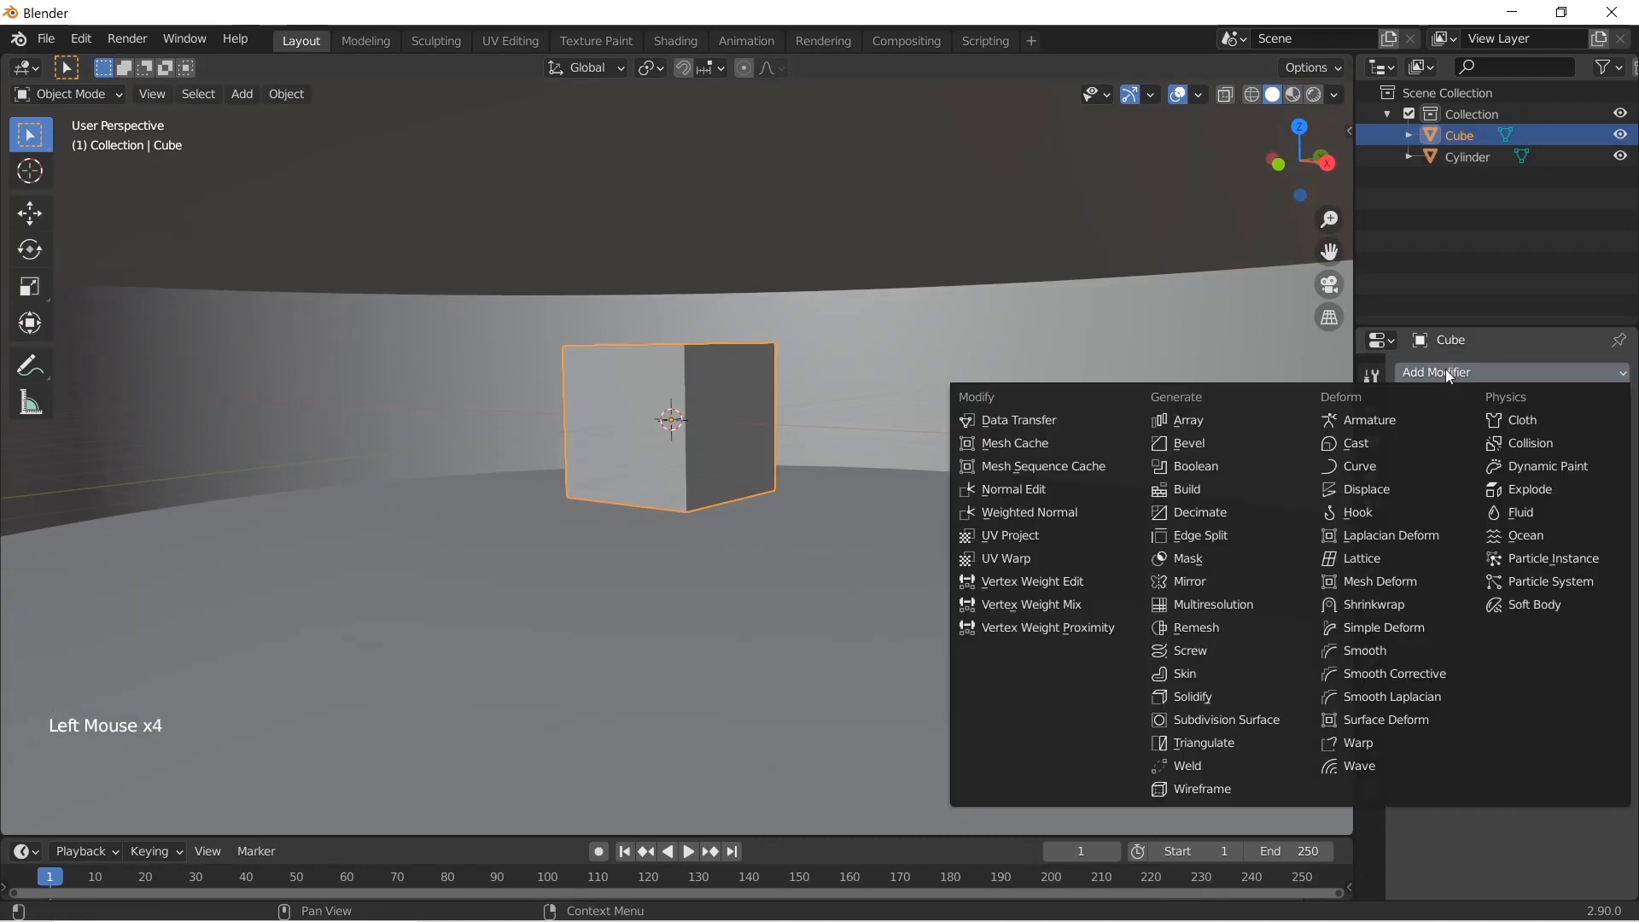
left_click(1170, 445)
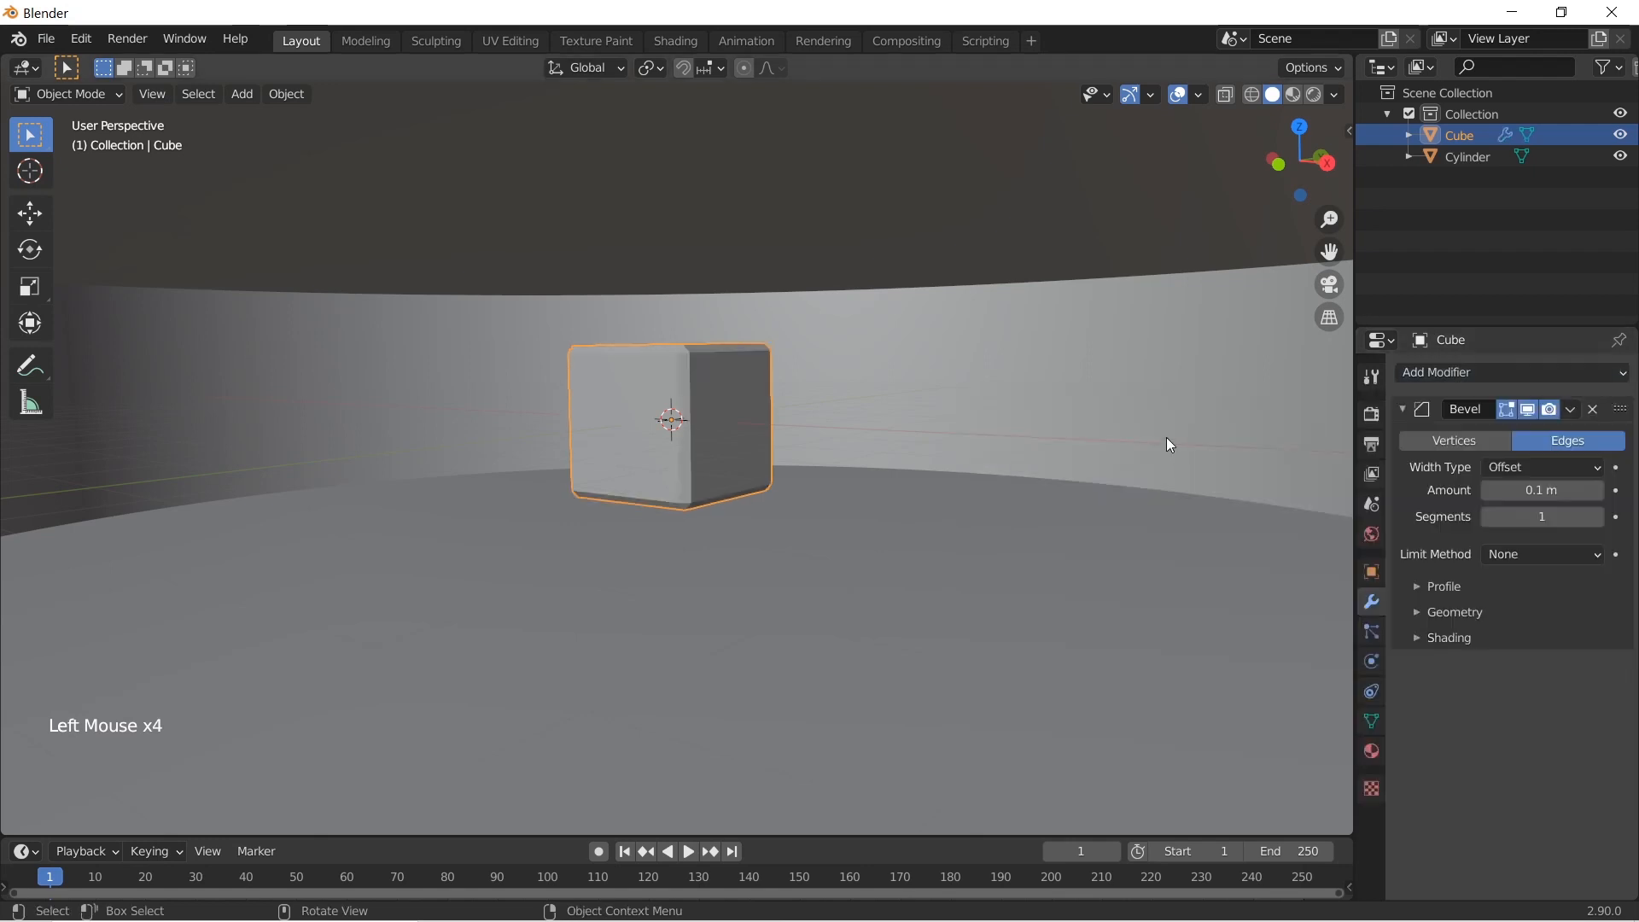
Expand the Bevel modifier's Geometry and Profile settings and set its Limit Method to Angle
scroll(606, 391, "up", 4)
middle_click_drag(605, 391, 781, 419, "shift")
scroll(781, 420, "up", 2)
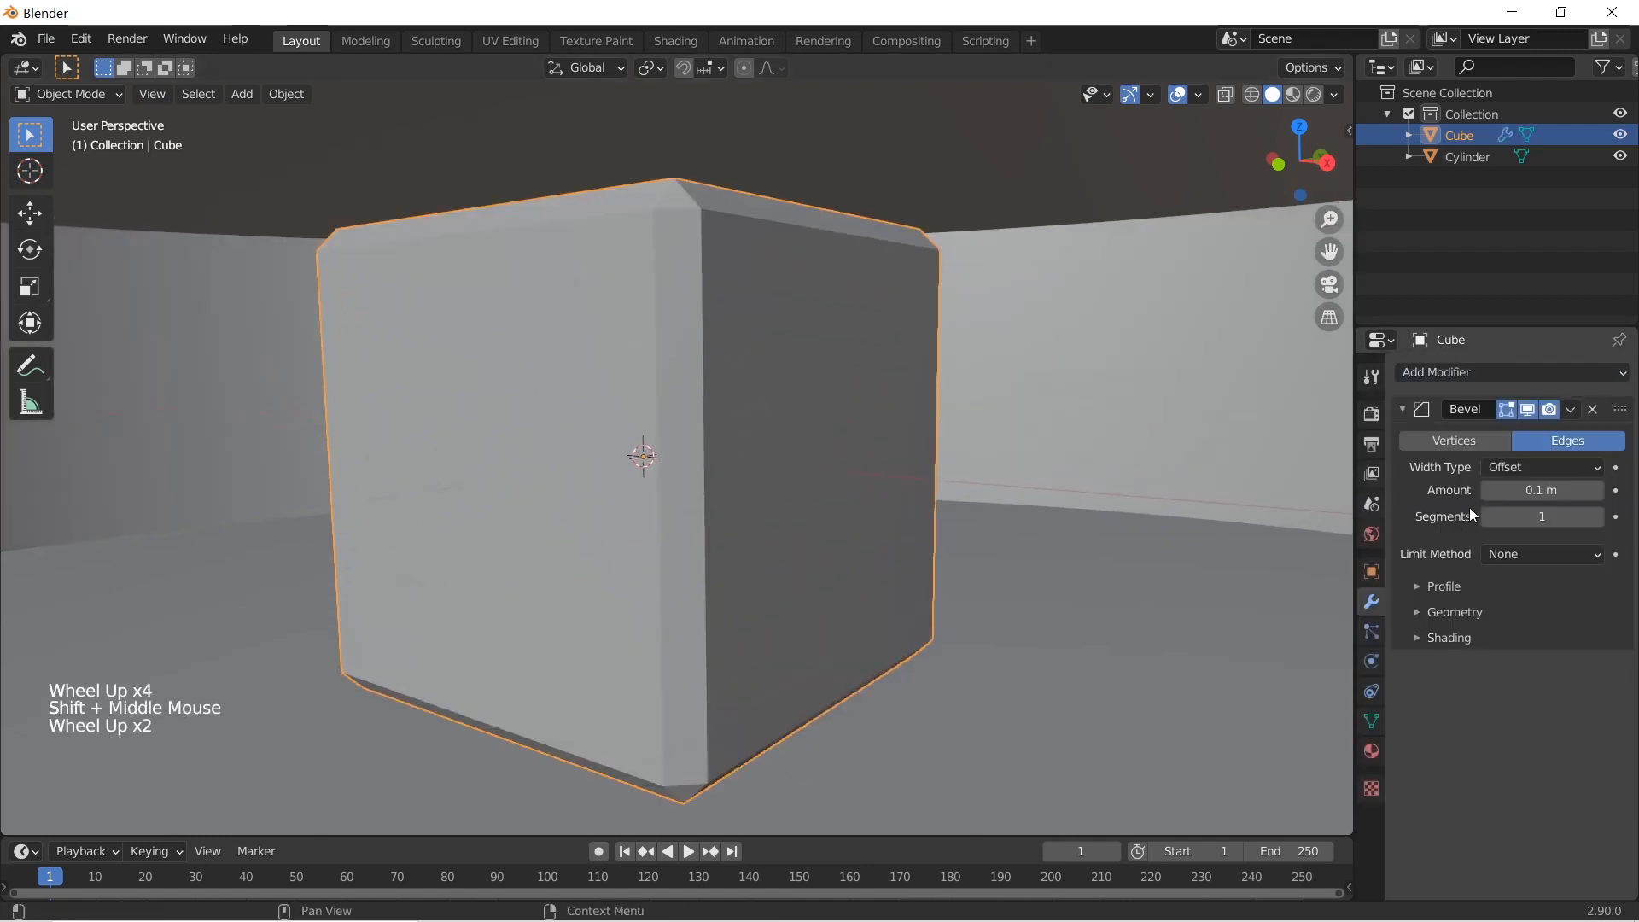
left_click(1434, 613)
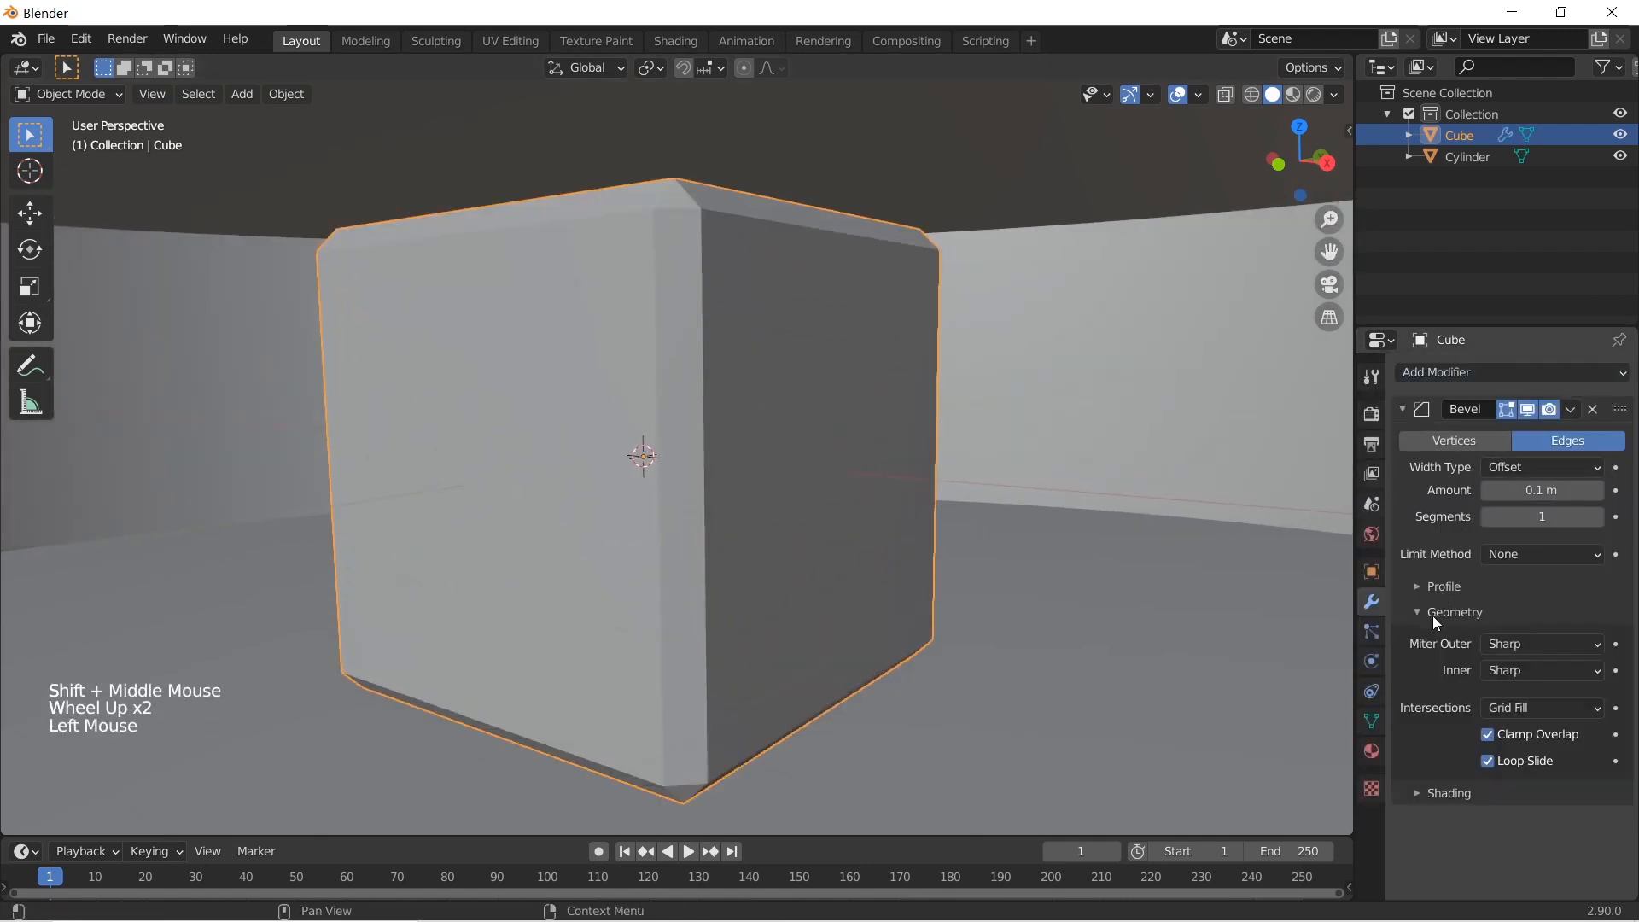
left_click(1470, 590)
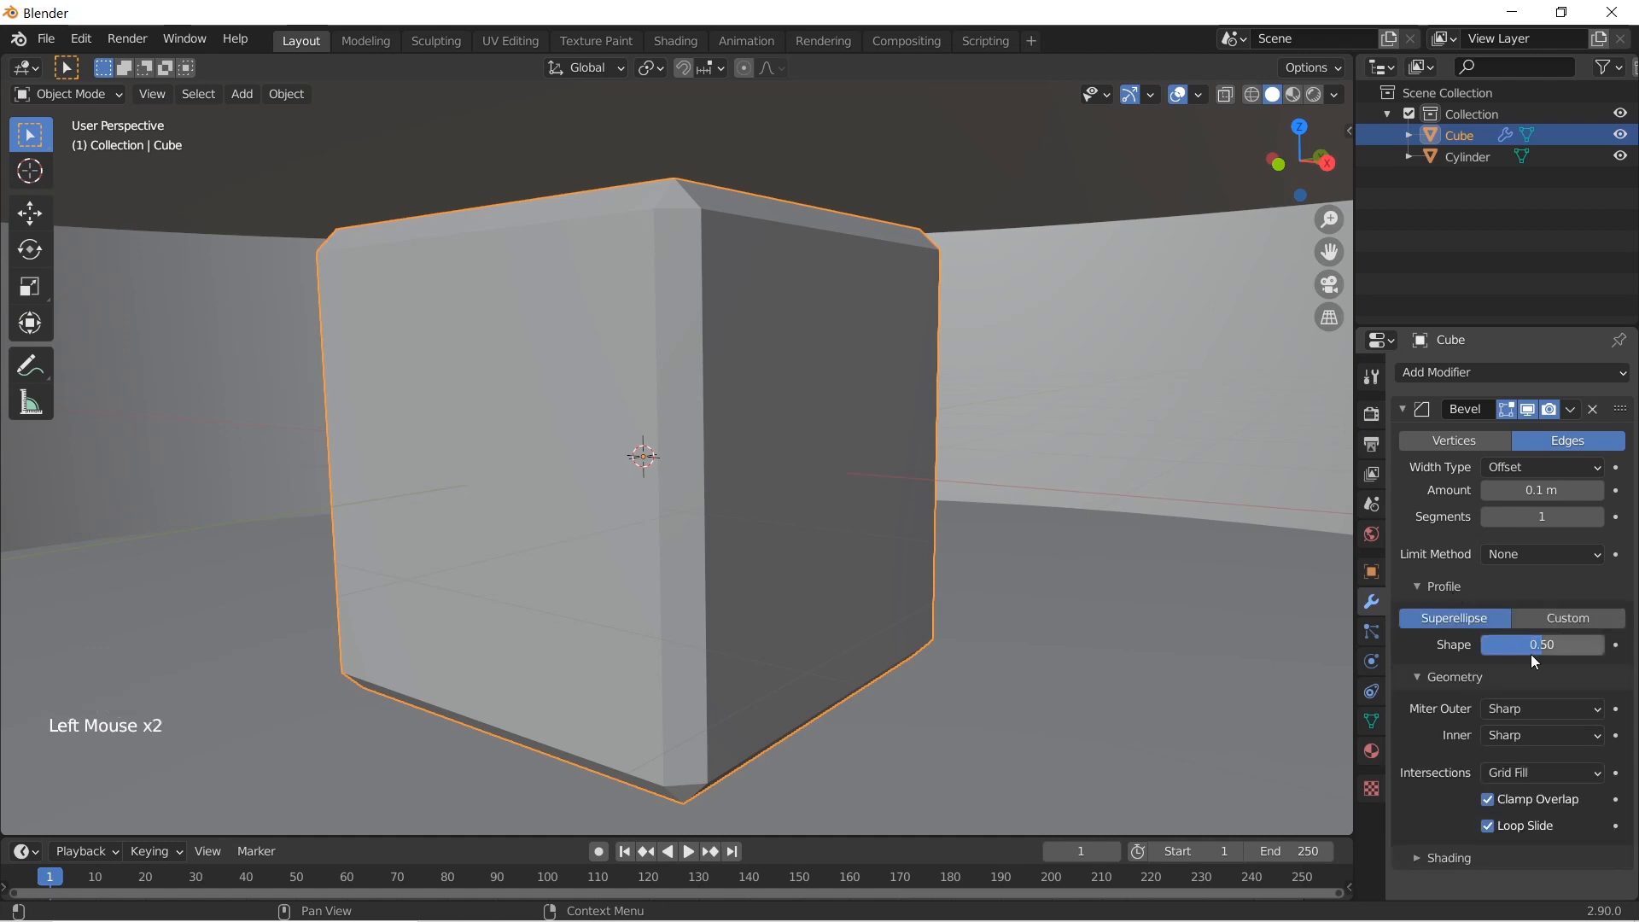
left_click(1534, 553)
left_click(1518, 607)
middle_click_drag(882, 395, 843, 405)
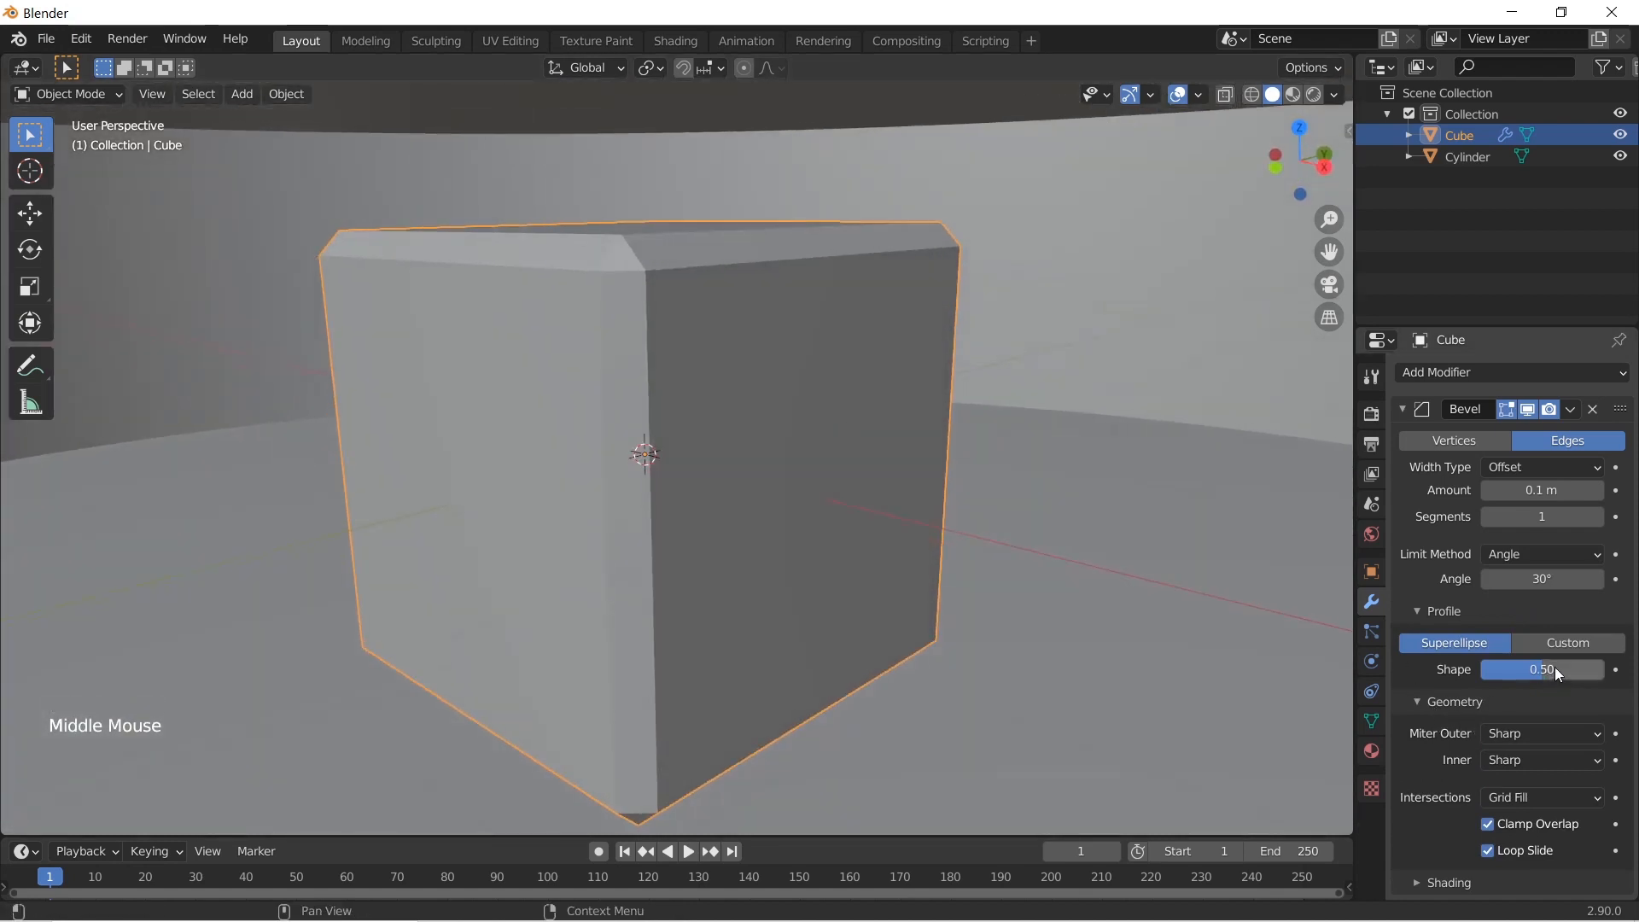
Try the Bevel modifier's Custom profile and its Vertices mode on the cube
left_click(1564, 647)
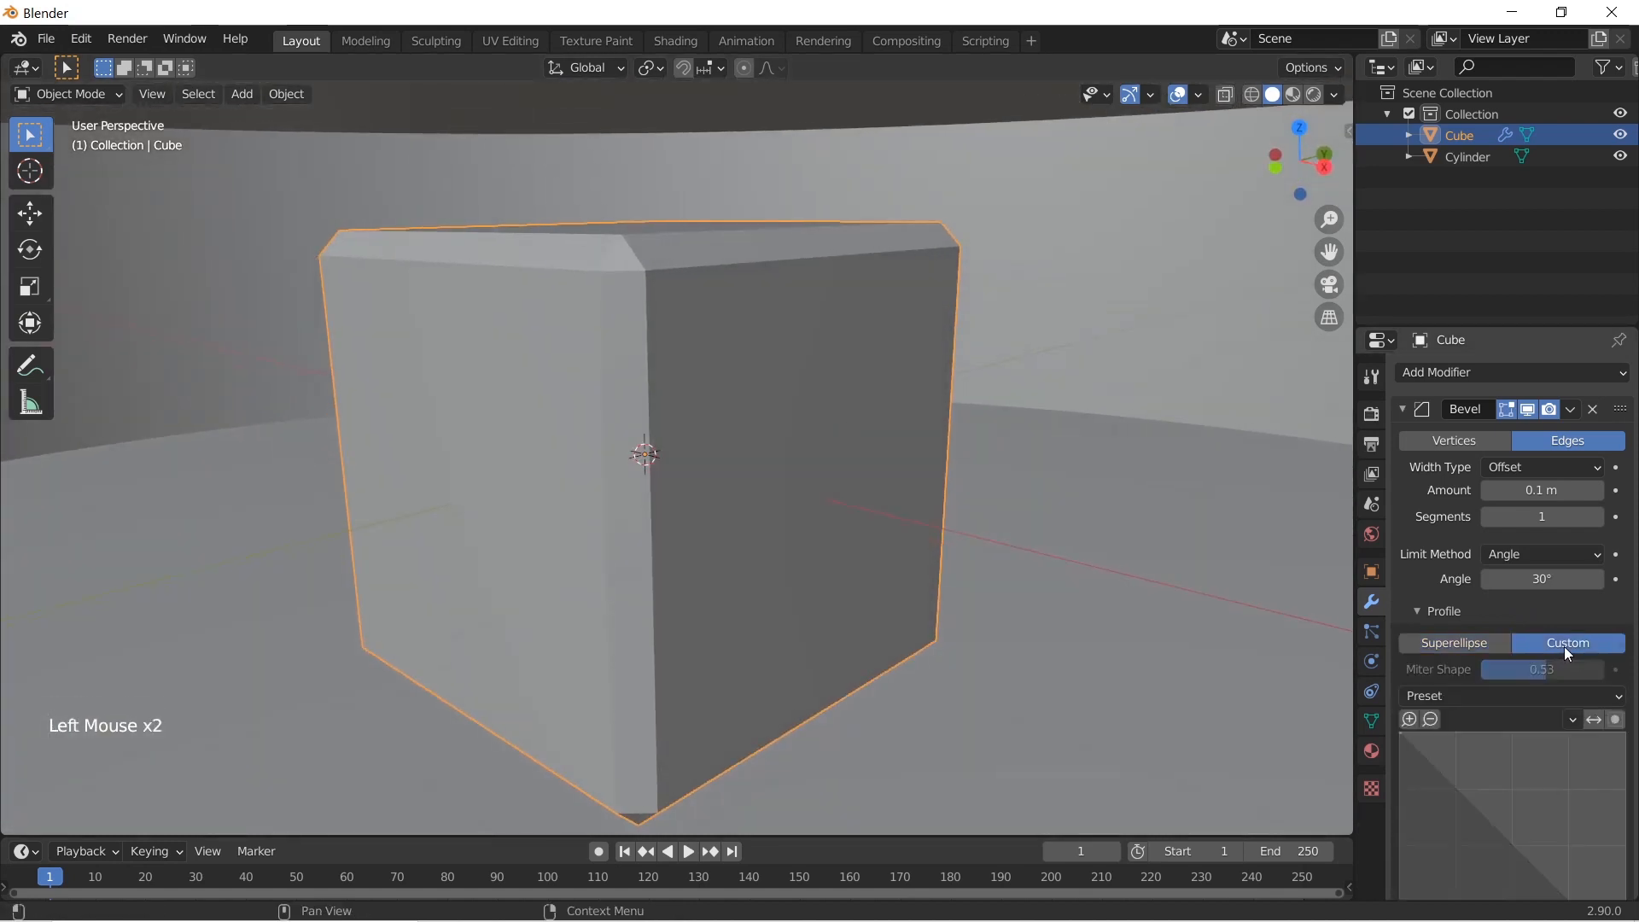
left_click(1478, 642)
scroll(1440, 563, "up", 1)
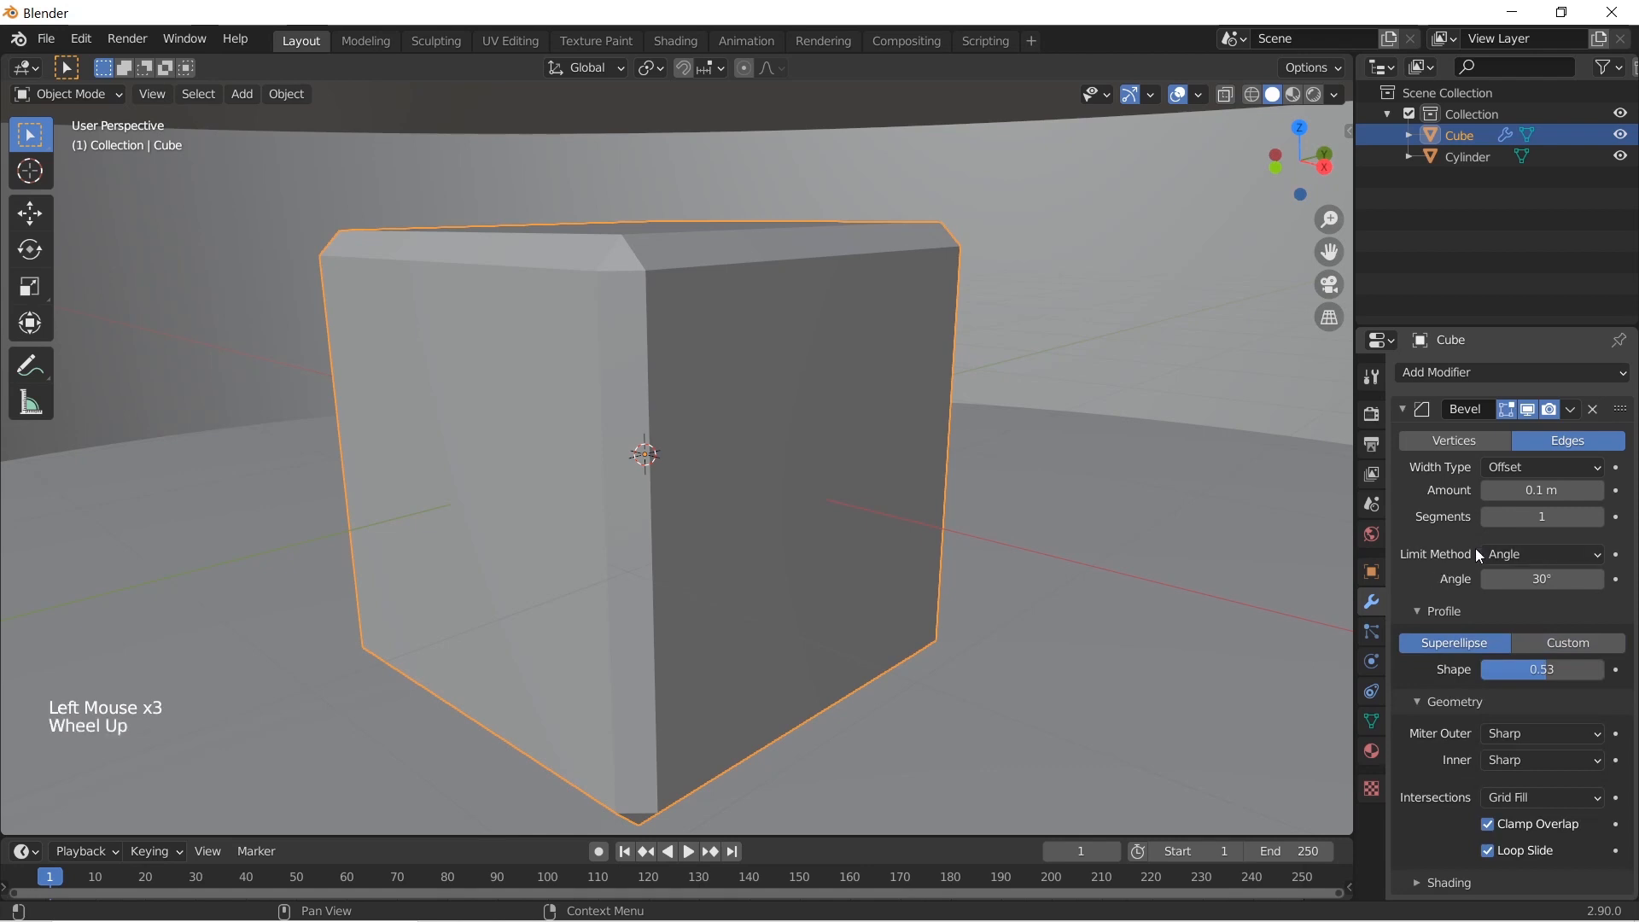
left_click(1467, 447)
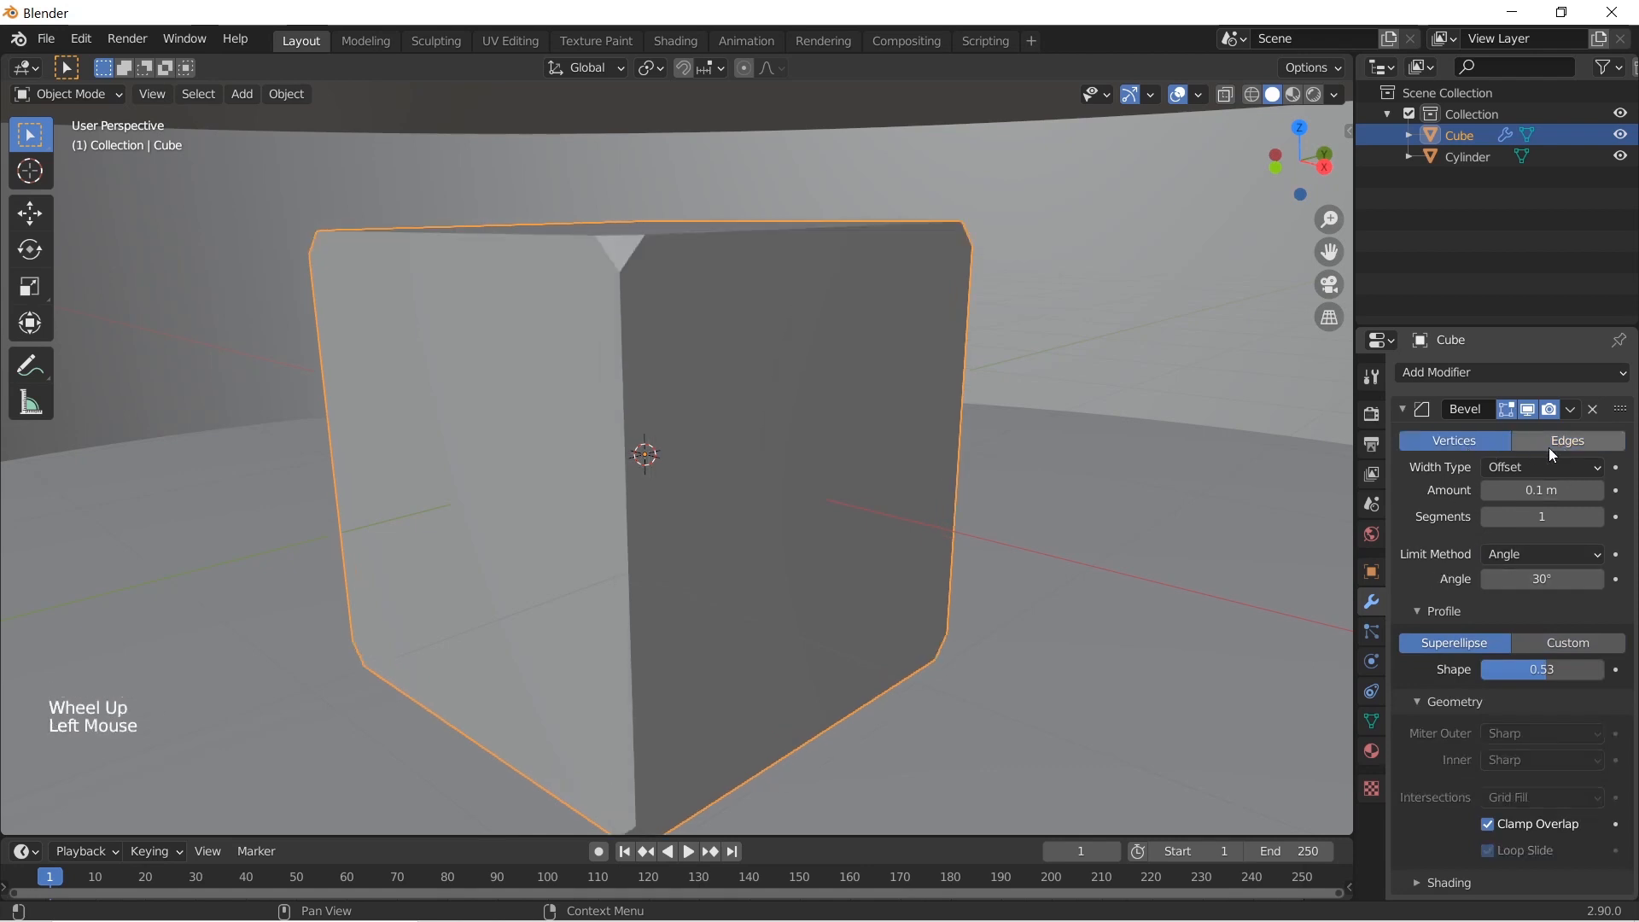
left_click(1570, 445)
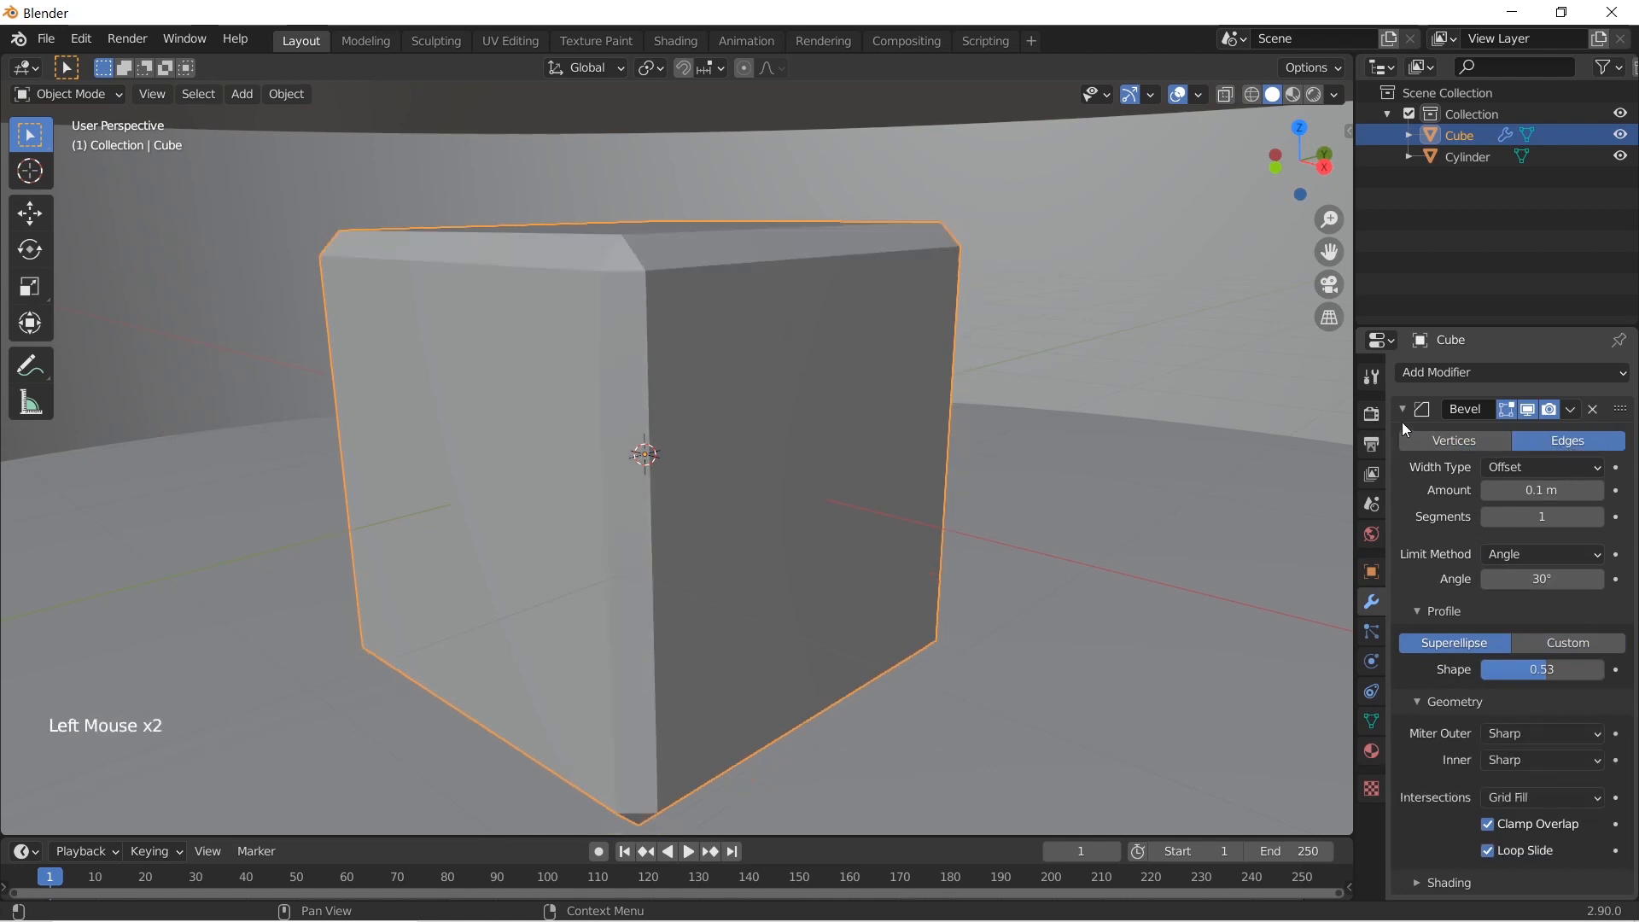
Collapse the Bevel's Profile and Geometry settings and return to the Shading workspace to view another side of the cube
left_click(1425, 615)
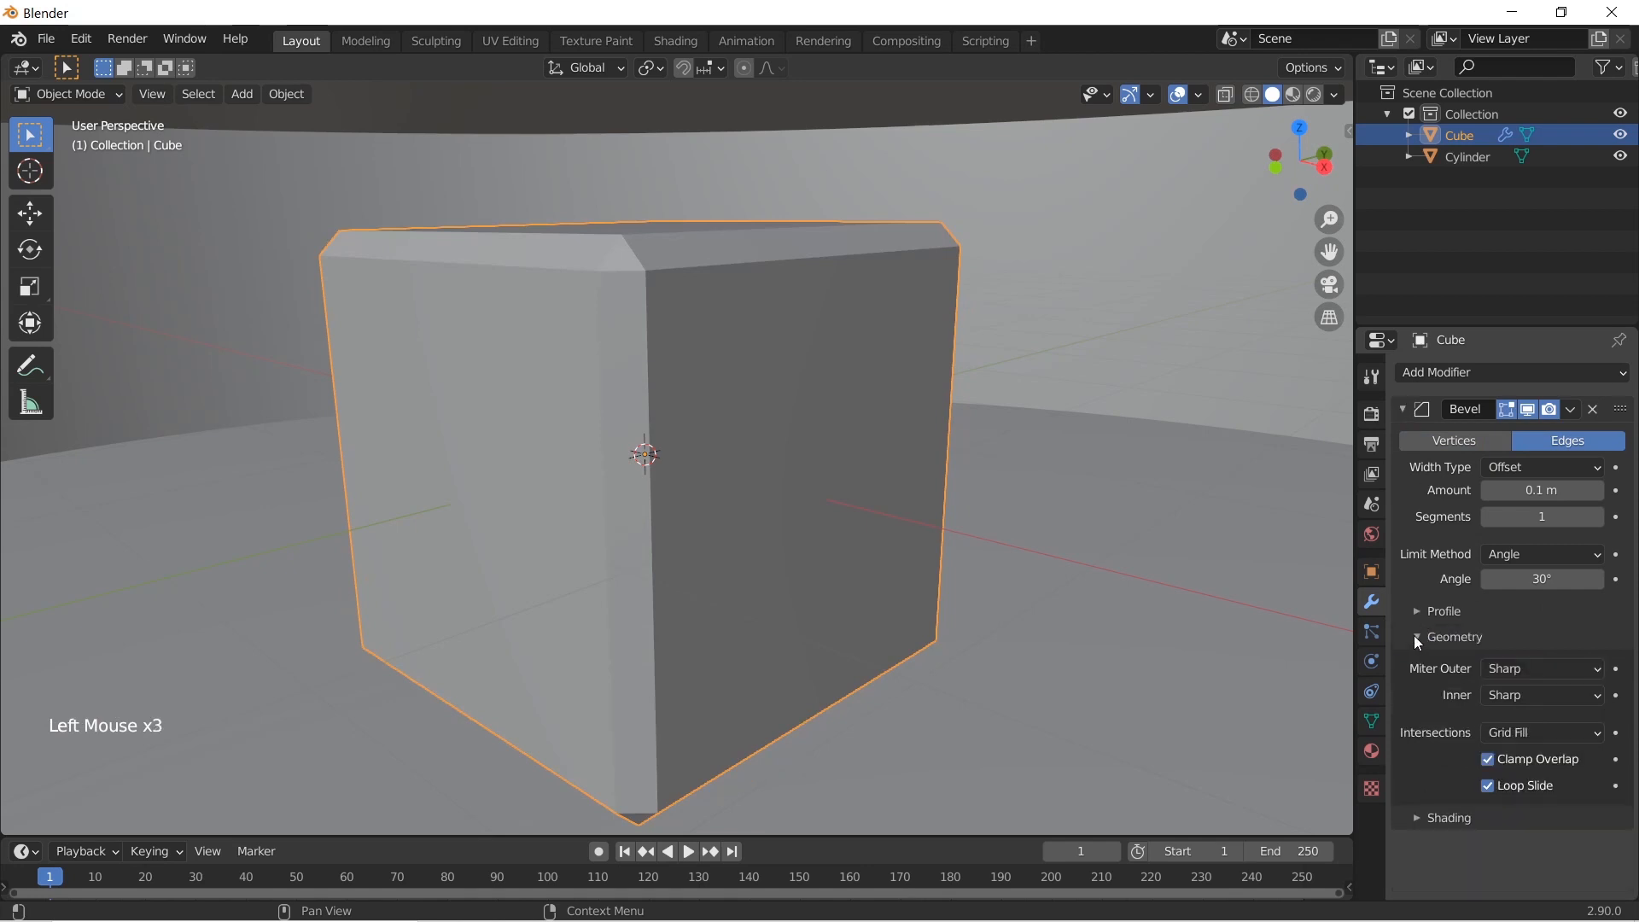
left_click(1414, 635)
left_click(1426, 666)
left_click(1426, 666)
scroll(956, 557, "down", 5)
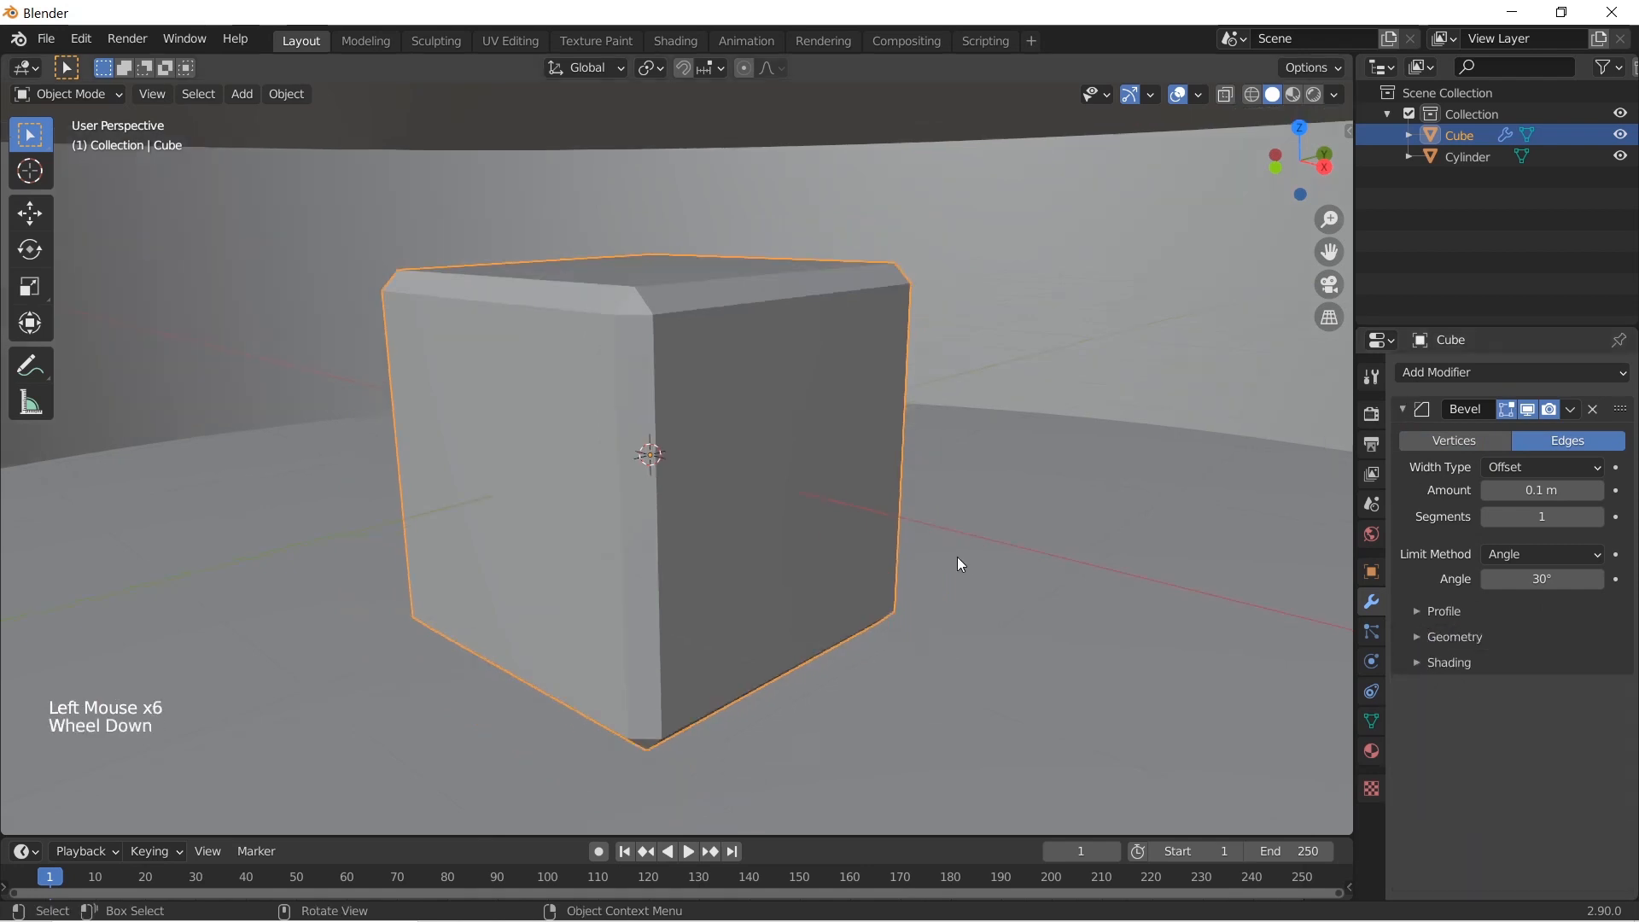
mouse_move(956, 557)
middle_mouse_down()
mouse_move(913, 560)
mouse_move(940, 526)
middle_mouse_up()
left_click(677, 40)
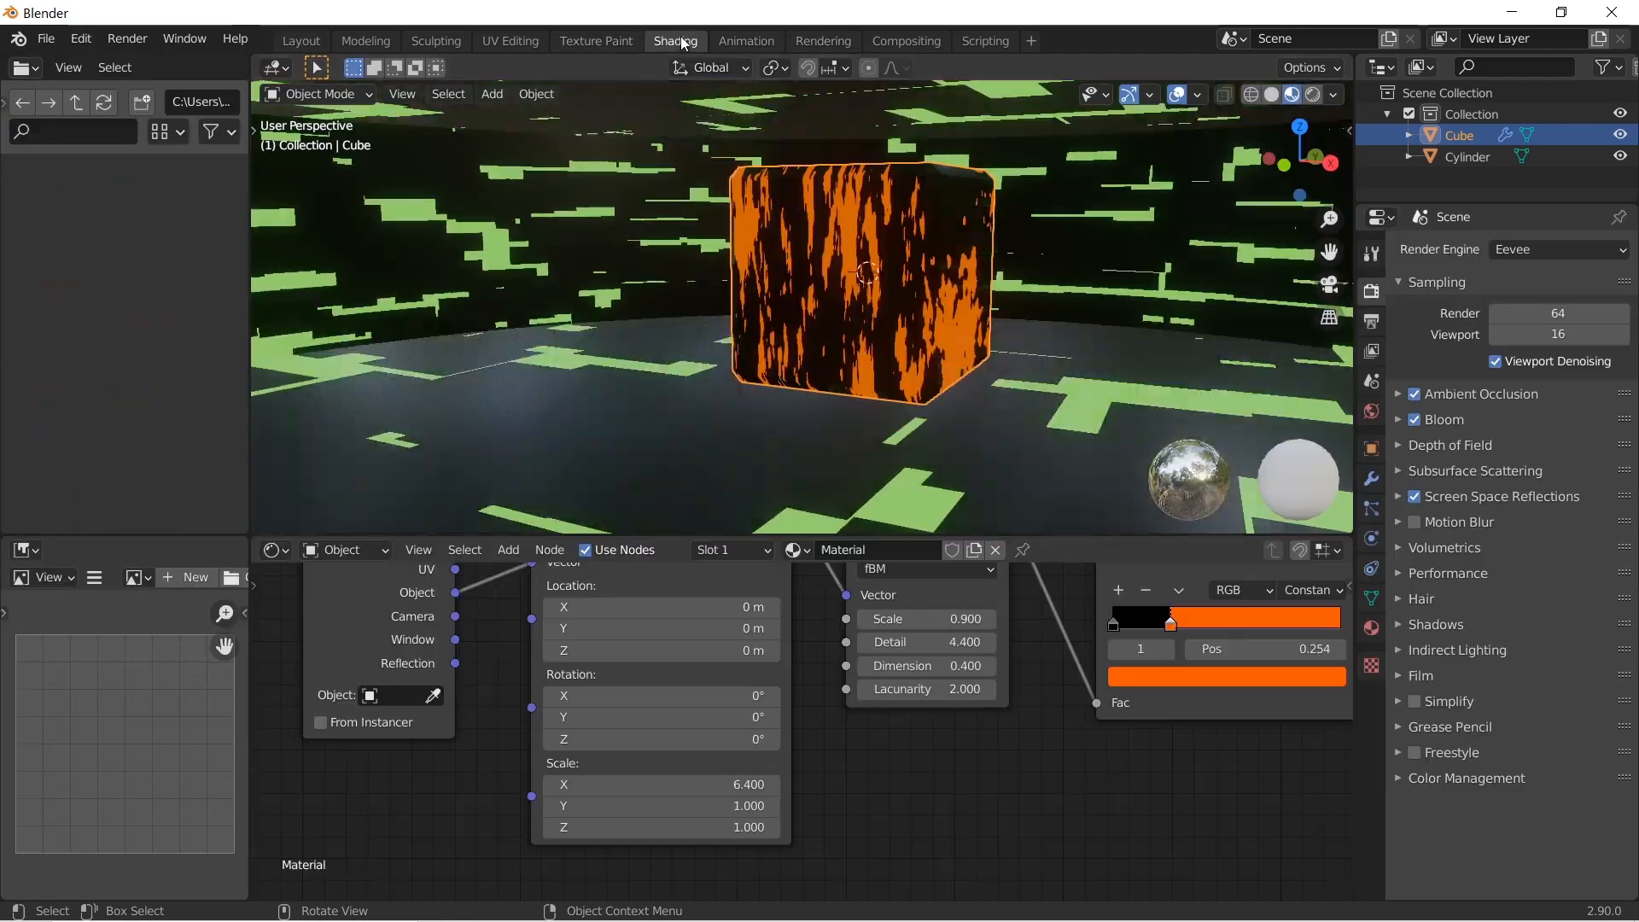
middle_click_drag(926, 345, 838, 372)
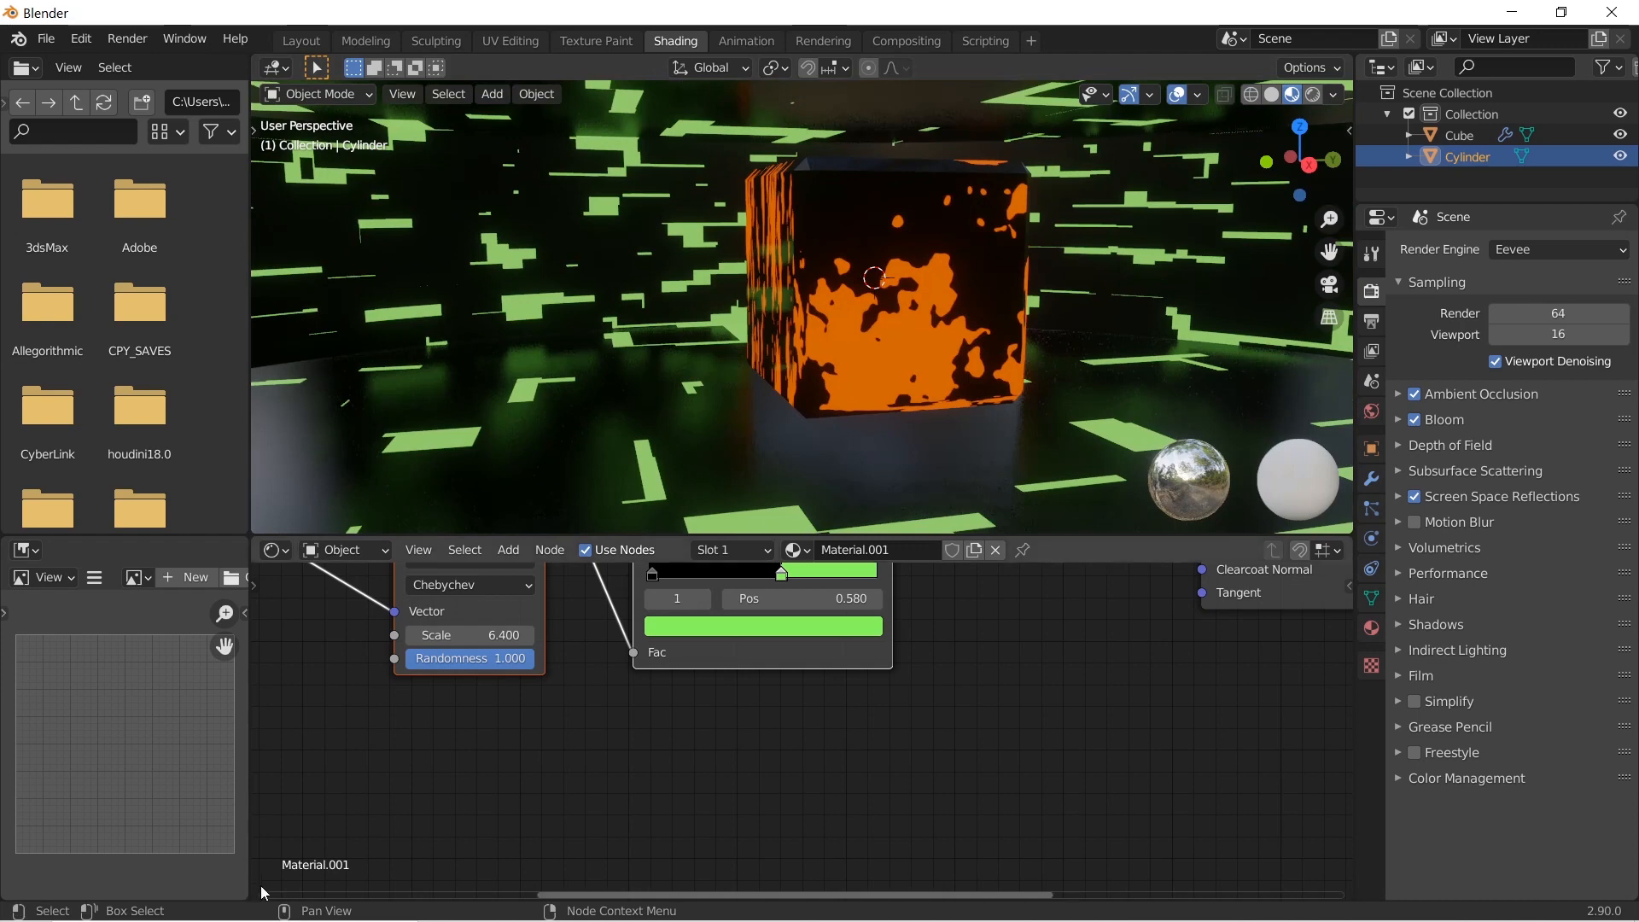
Split the Shader Editor horizontally and change the new lower area into a Timeline
left_click_drag(256, 882, 259, 779)
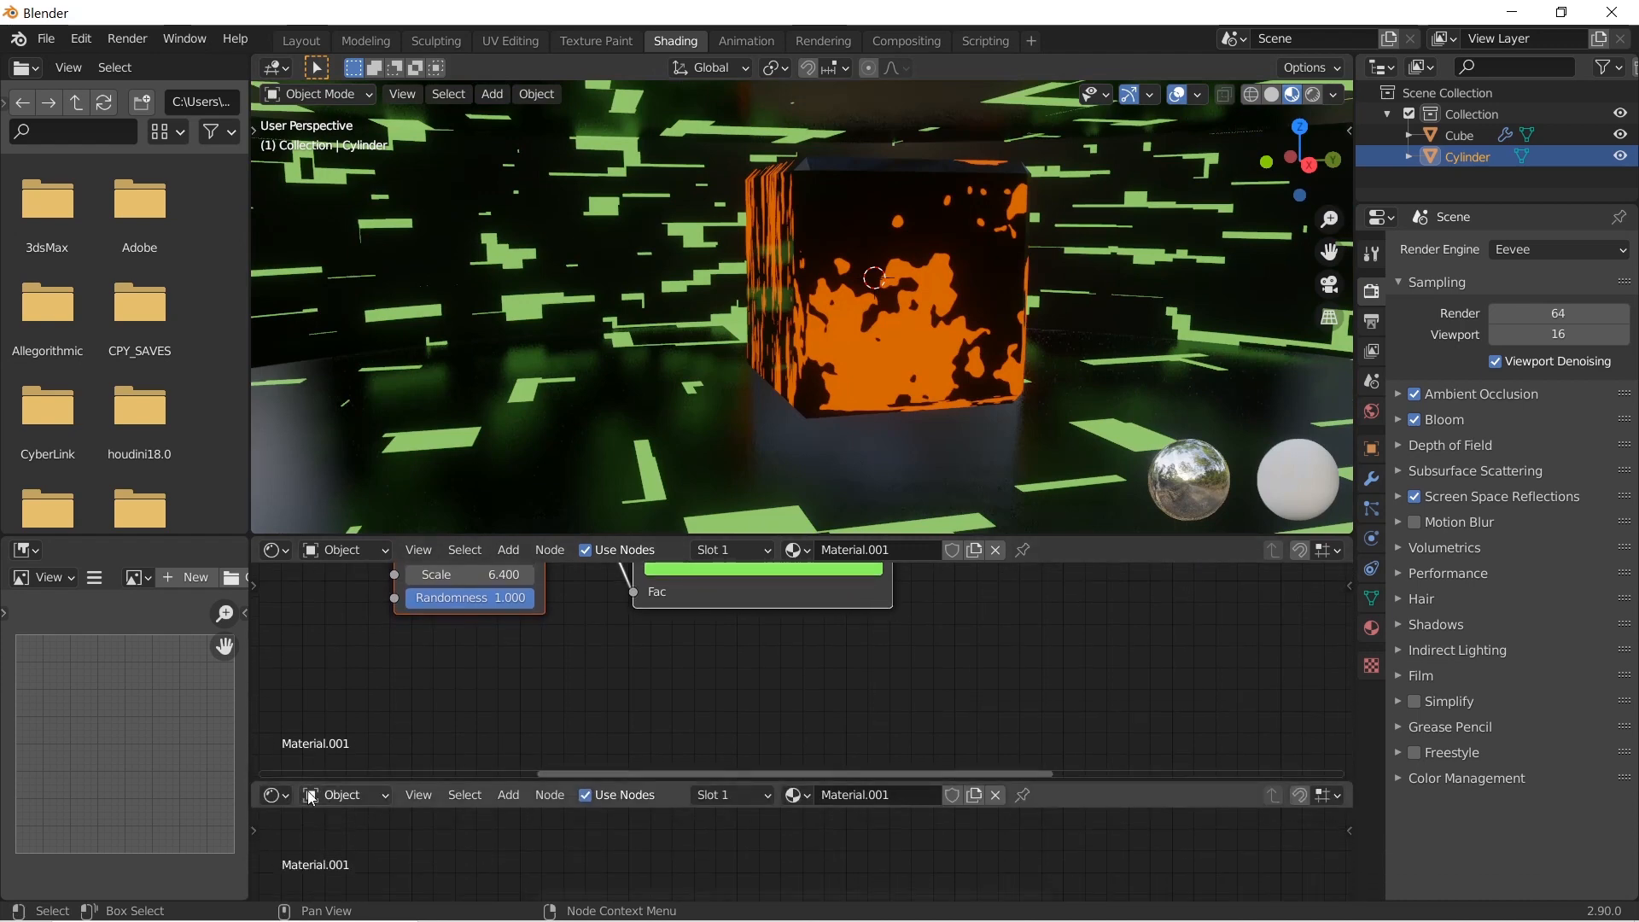
left_click(282, 796)
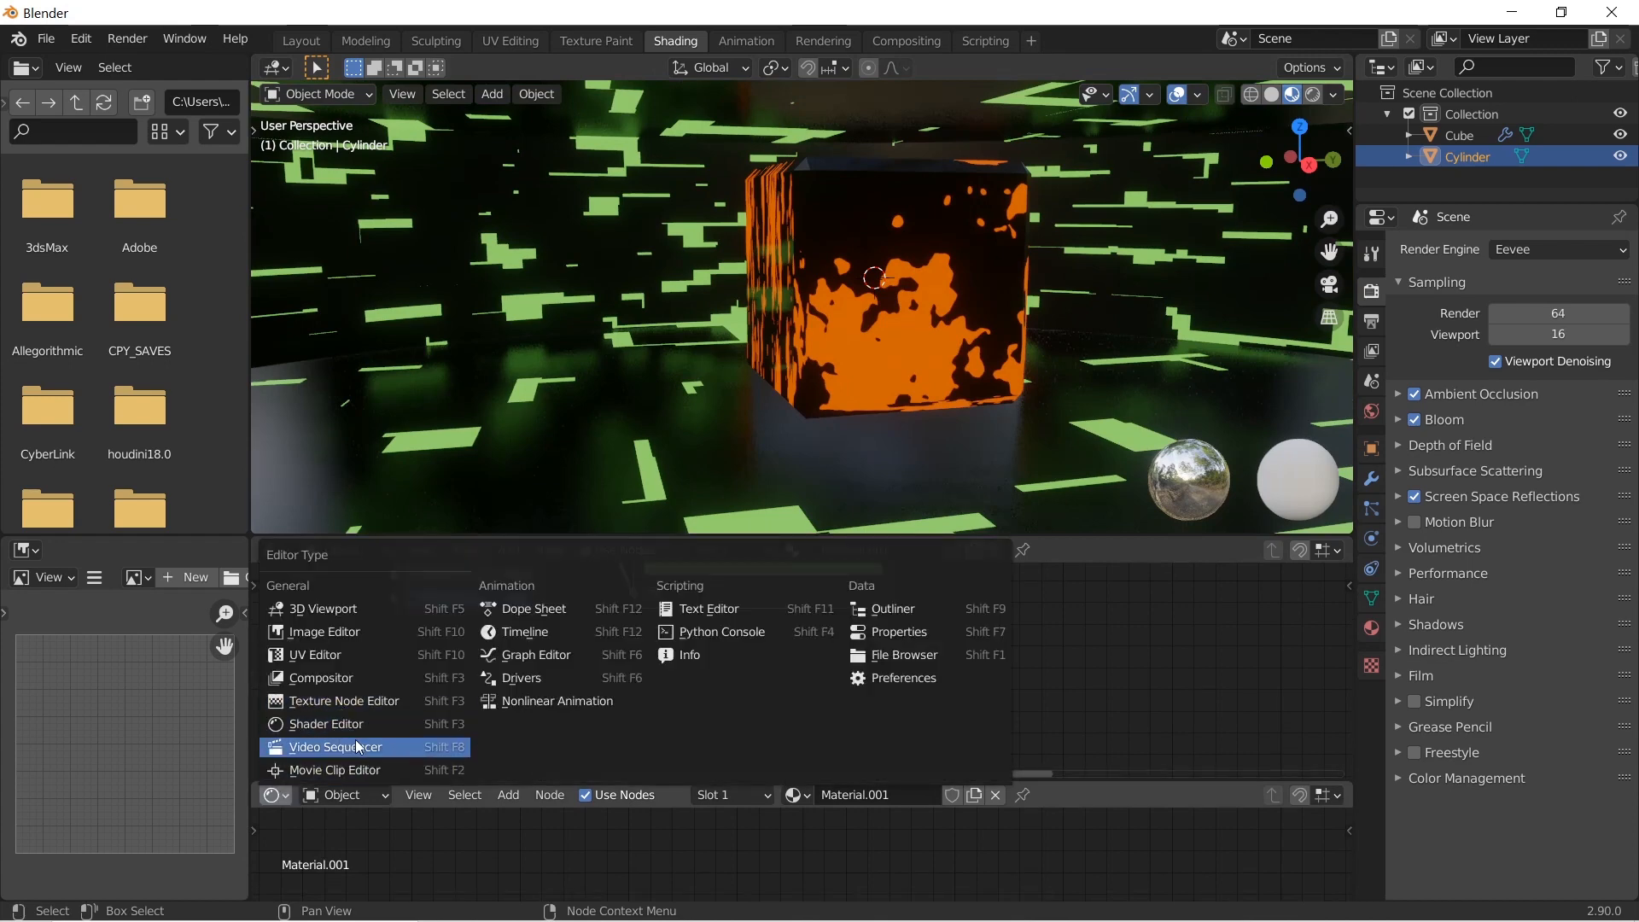
left_click(555, 629)
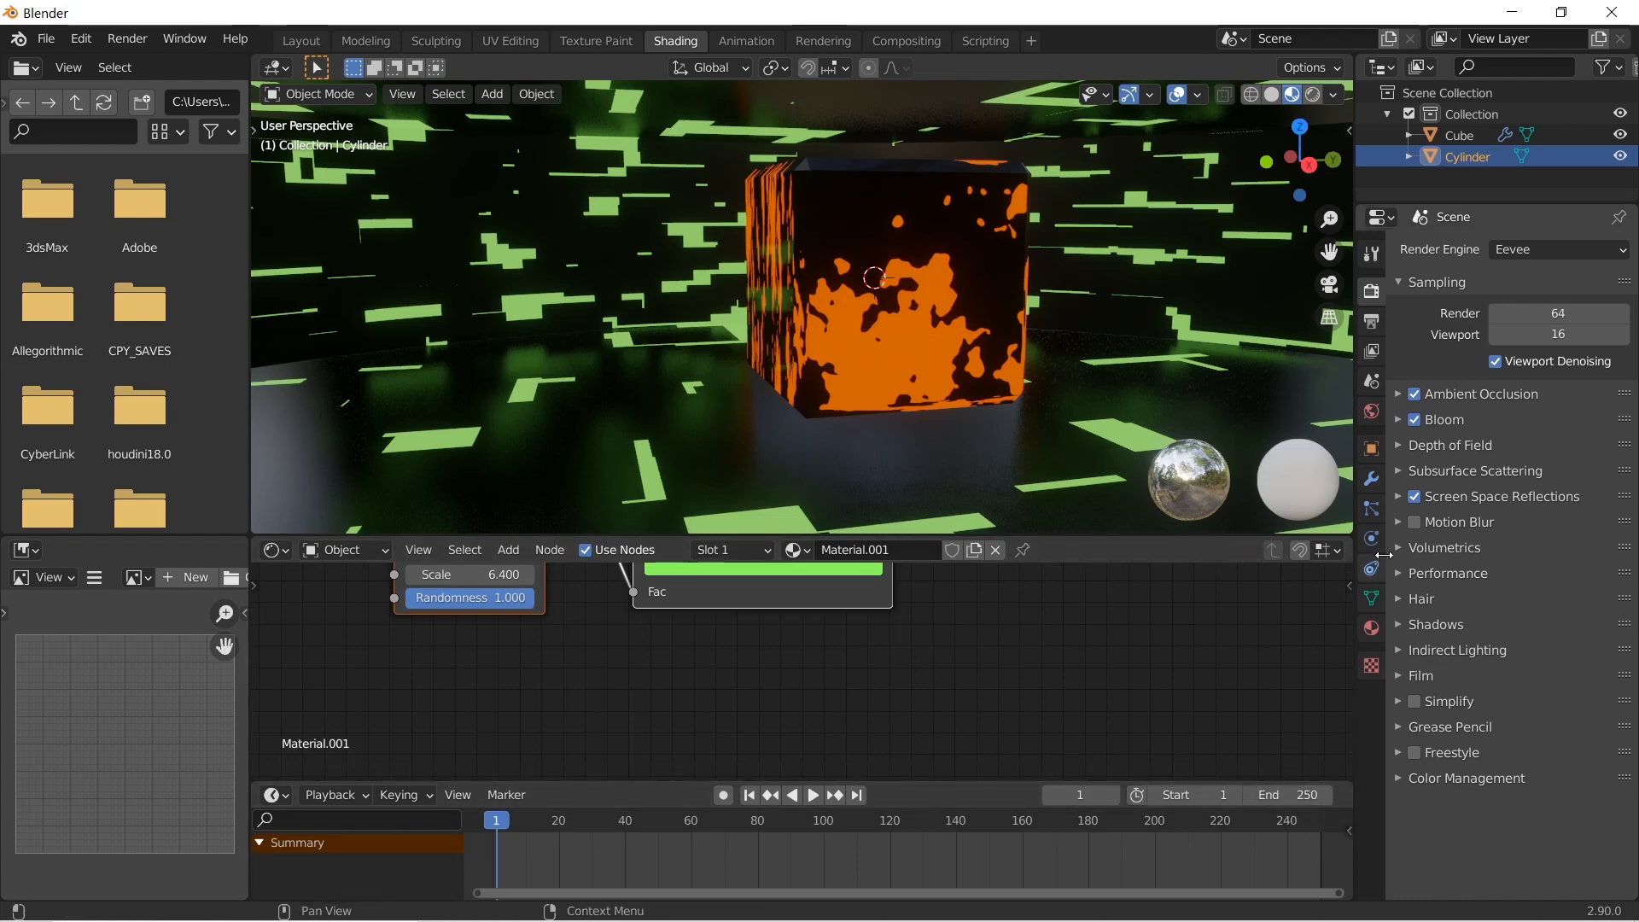
Find the scene's output settings and set the frame rate to 25 fps
left_click(1375, 480)
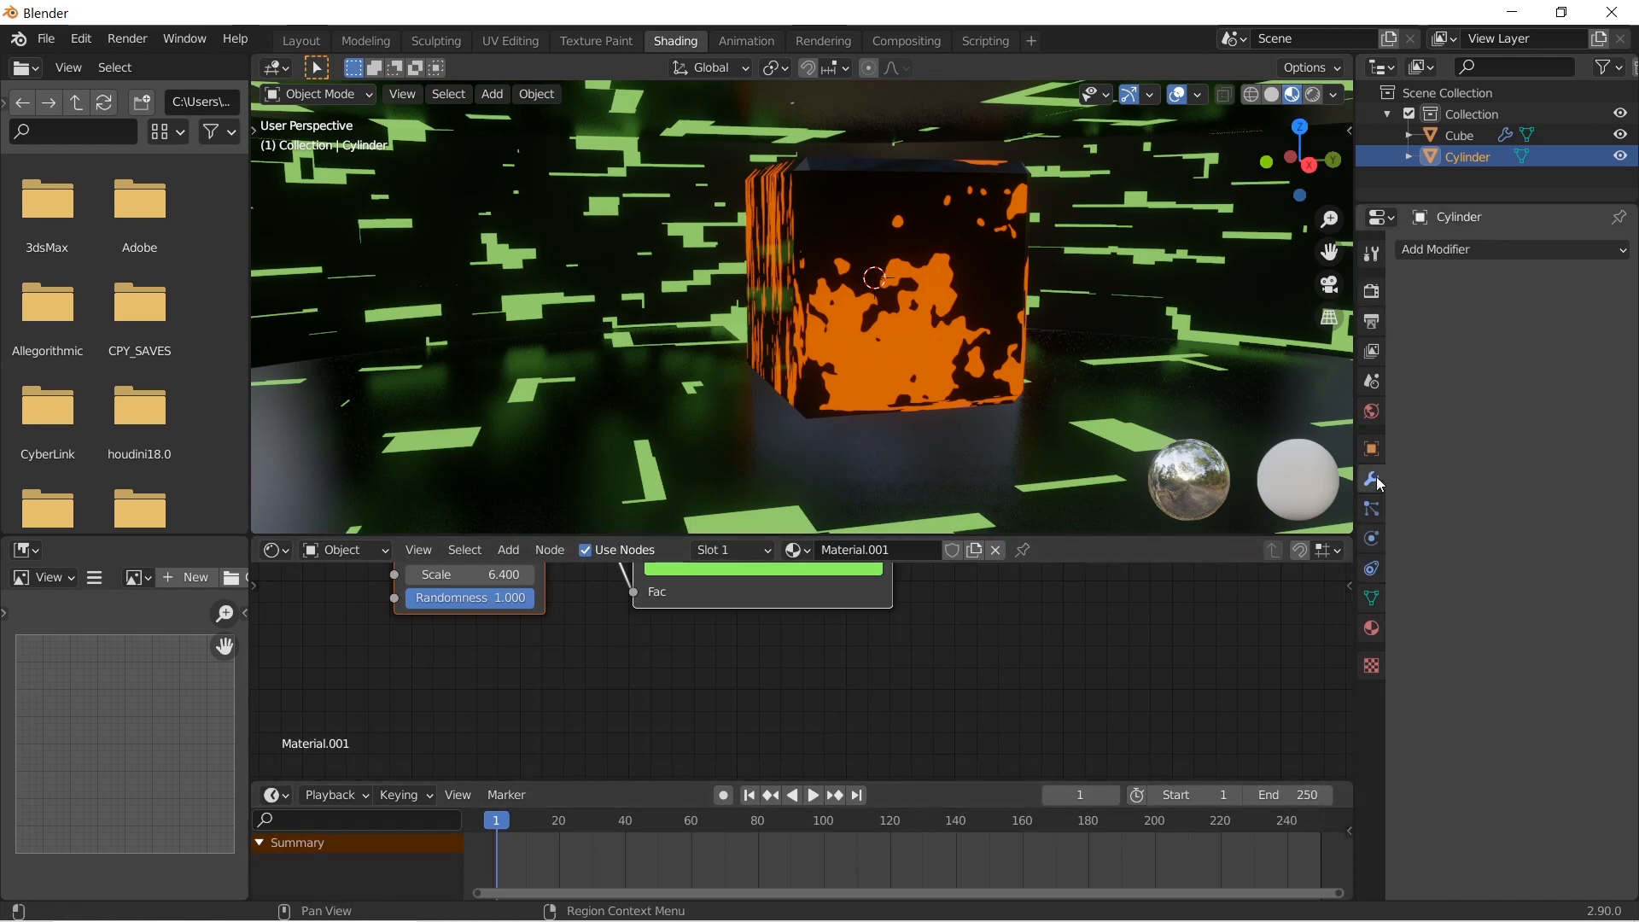
left_click(1371, 290)
left_click(1373, 355)
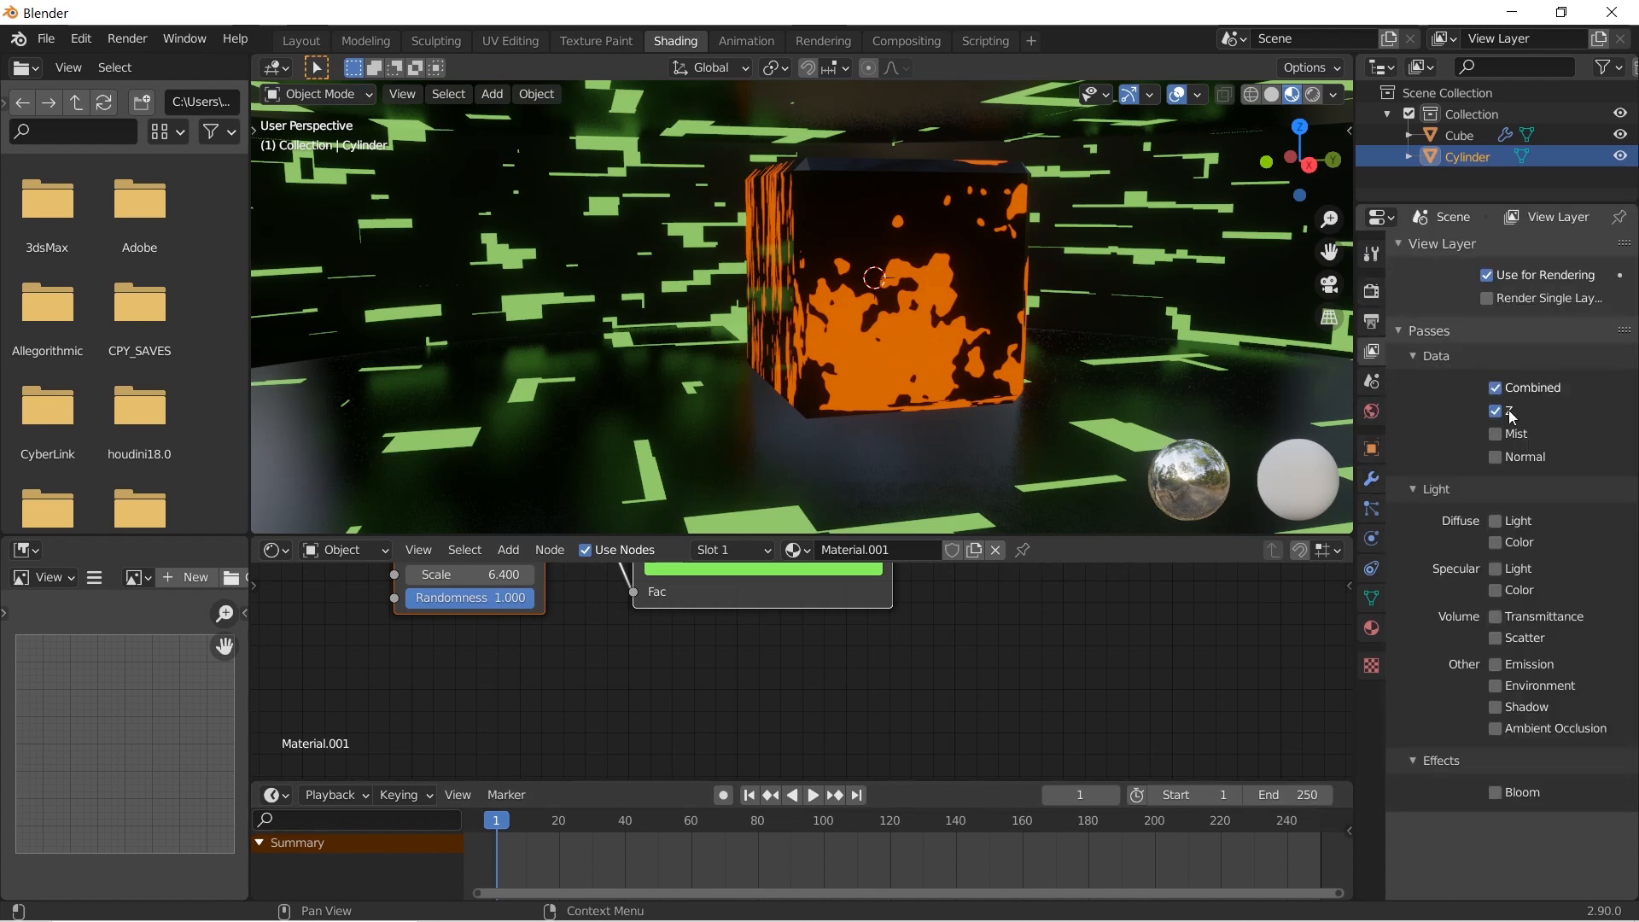
left_click(1371, 321)
left_click(1546, 509)
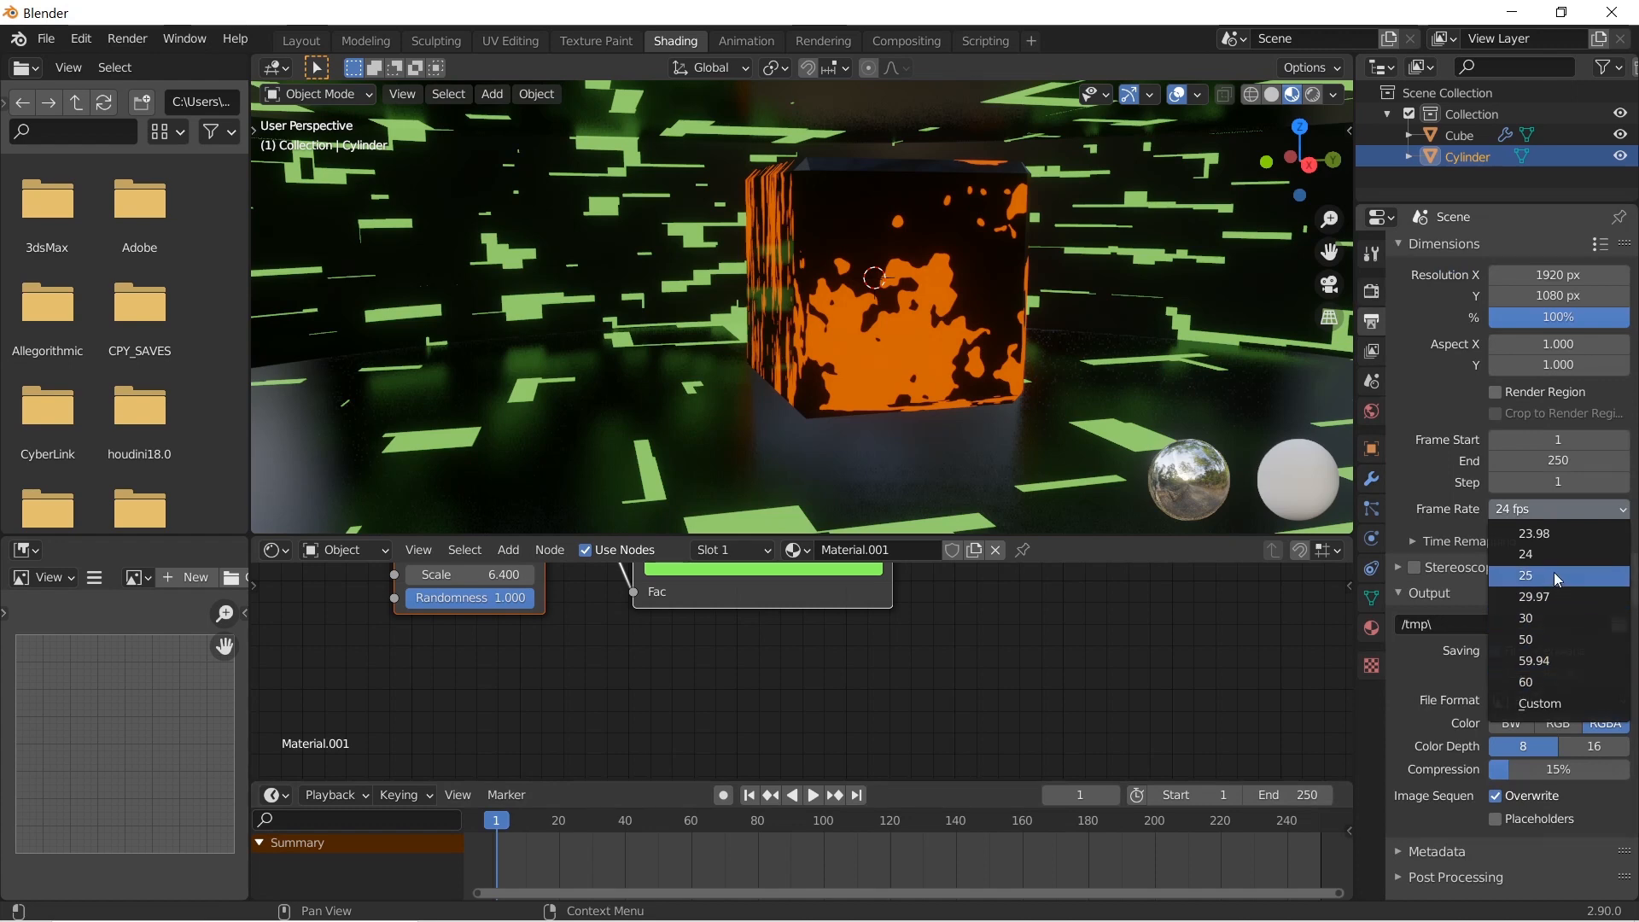
left_click(1558, 577)
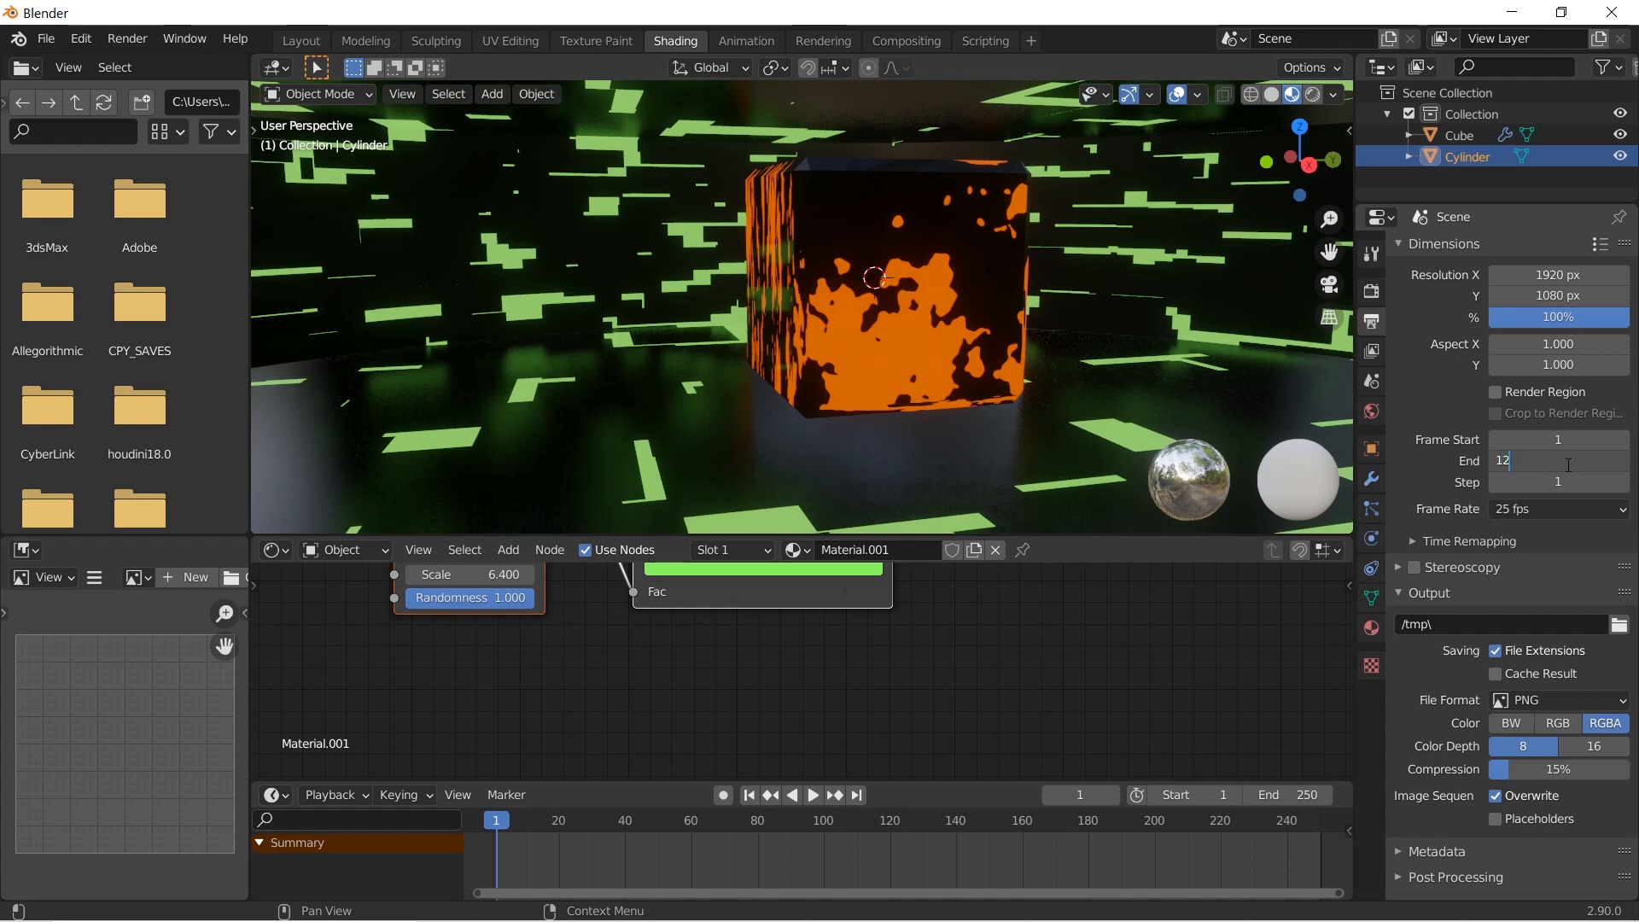
Set the animation's end frame to 125
left_click(1568, 465)
type("125")
key("Return")
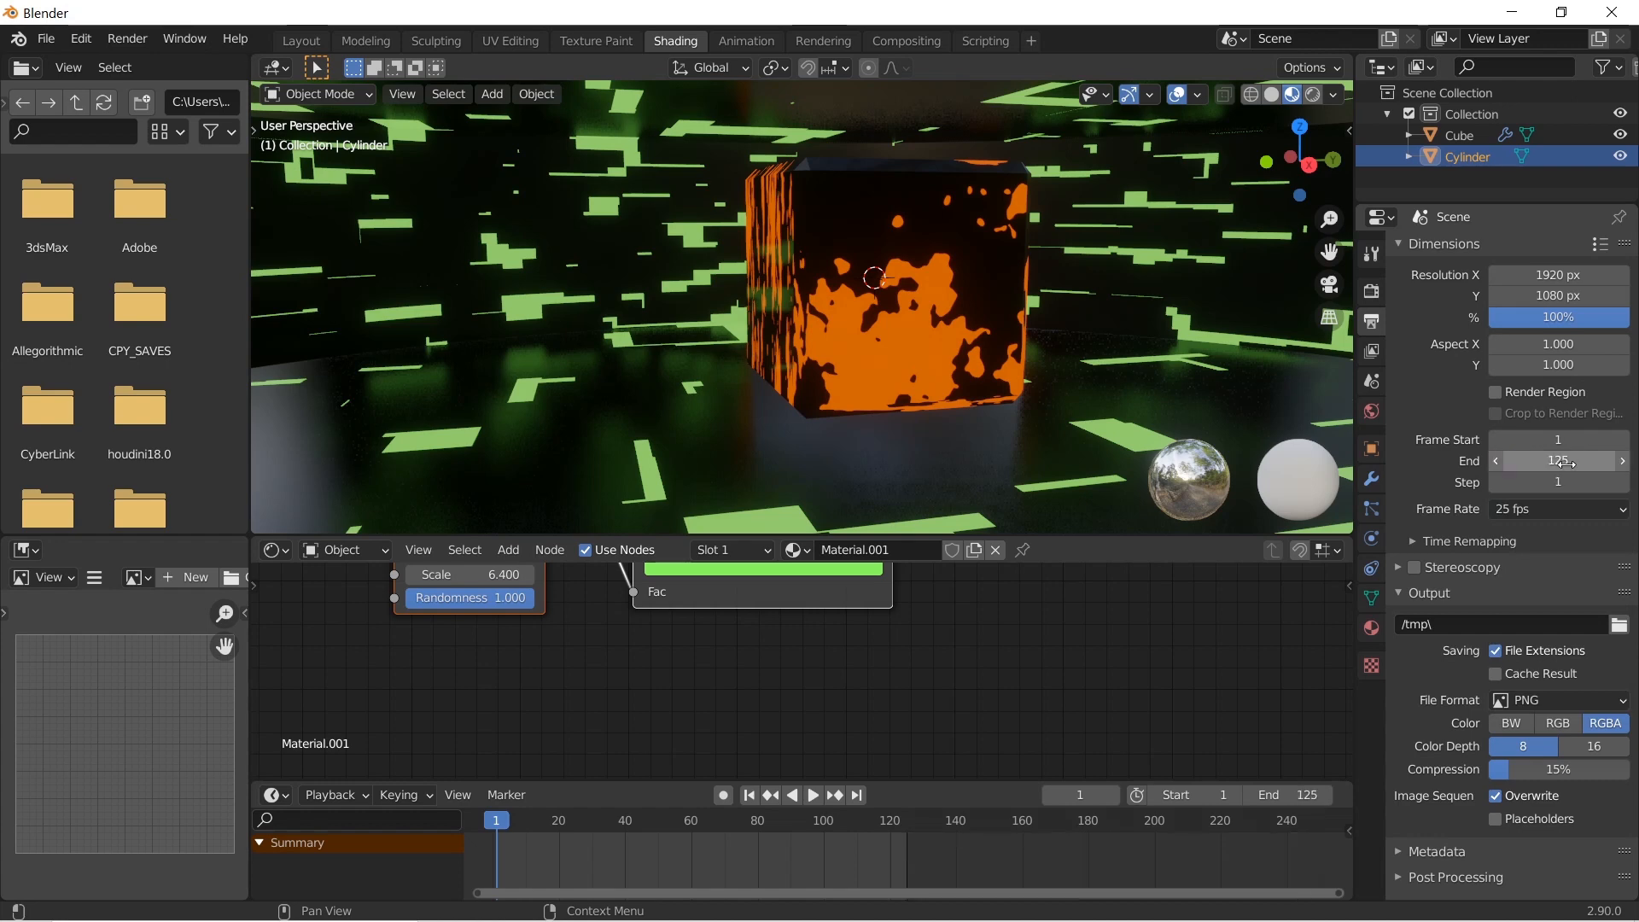
Set the current frame to 0 and bring the cube's Mapping node rotation values into view
left_click(777, 801)
left_click(485, 825)
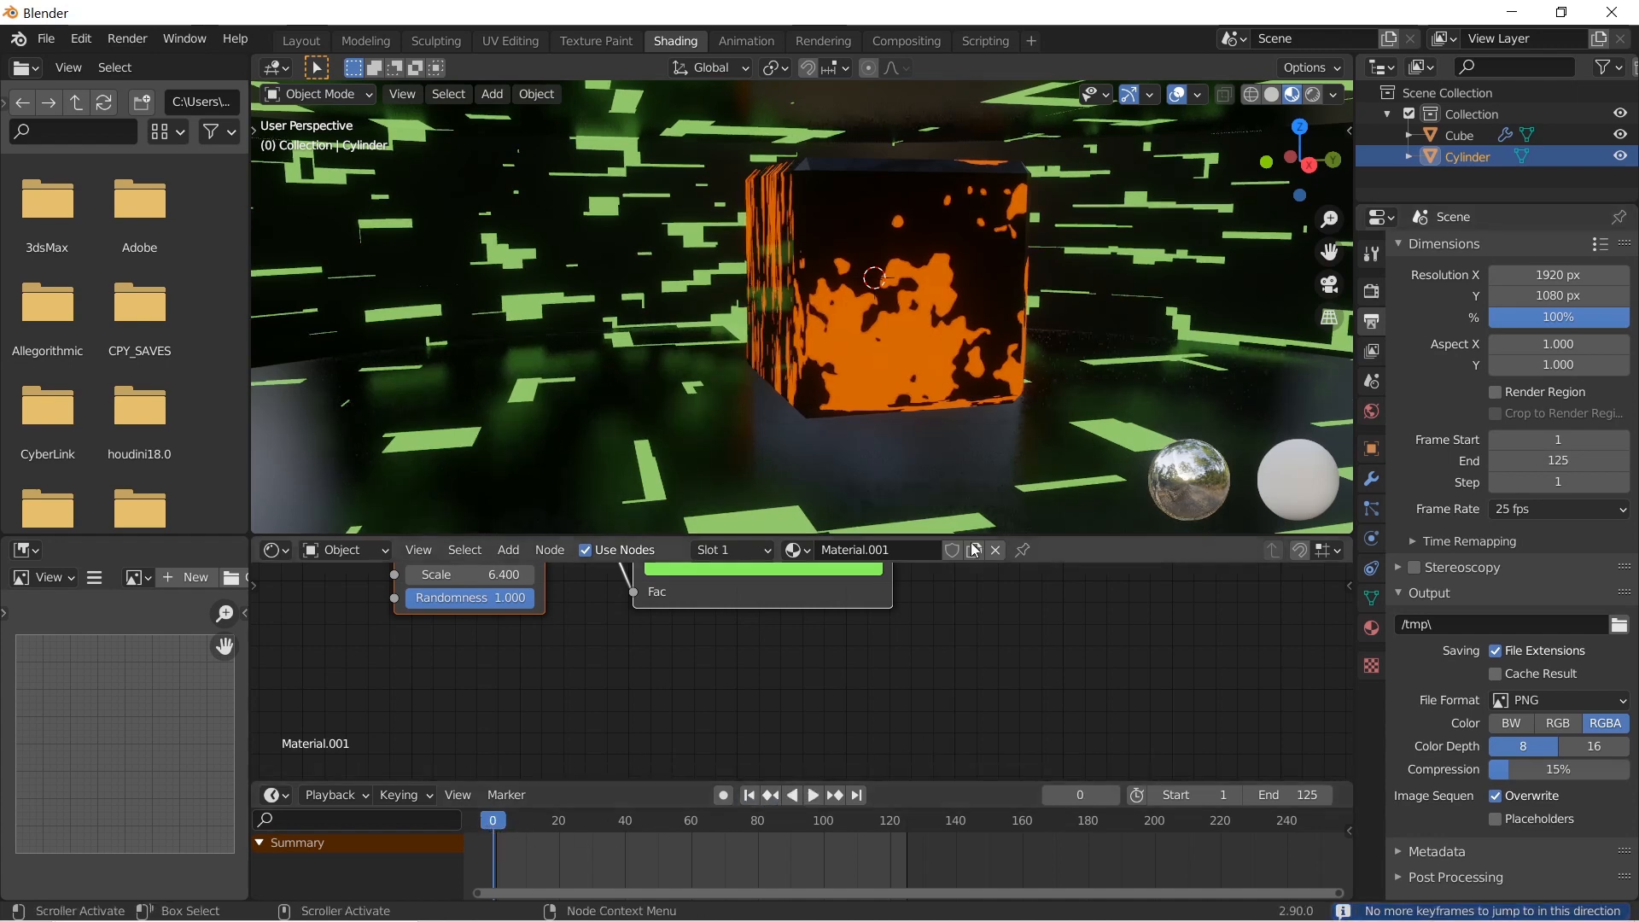
middle_click_drag(841, 688, 907, 772)
scroll(1025, 732, "down", 5)
middle_click_drag(1017, 702, 982, 778)
scroll(957, 734, "down", 4)
middle_click_drag(874, 644, 988, 601)
left_click(928, 316)
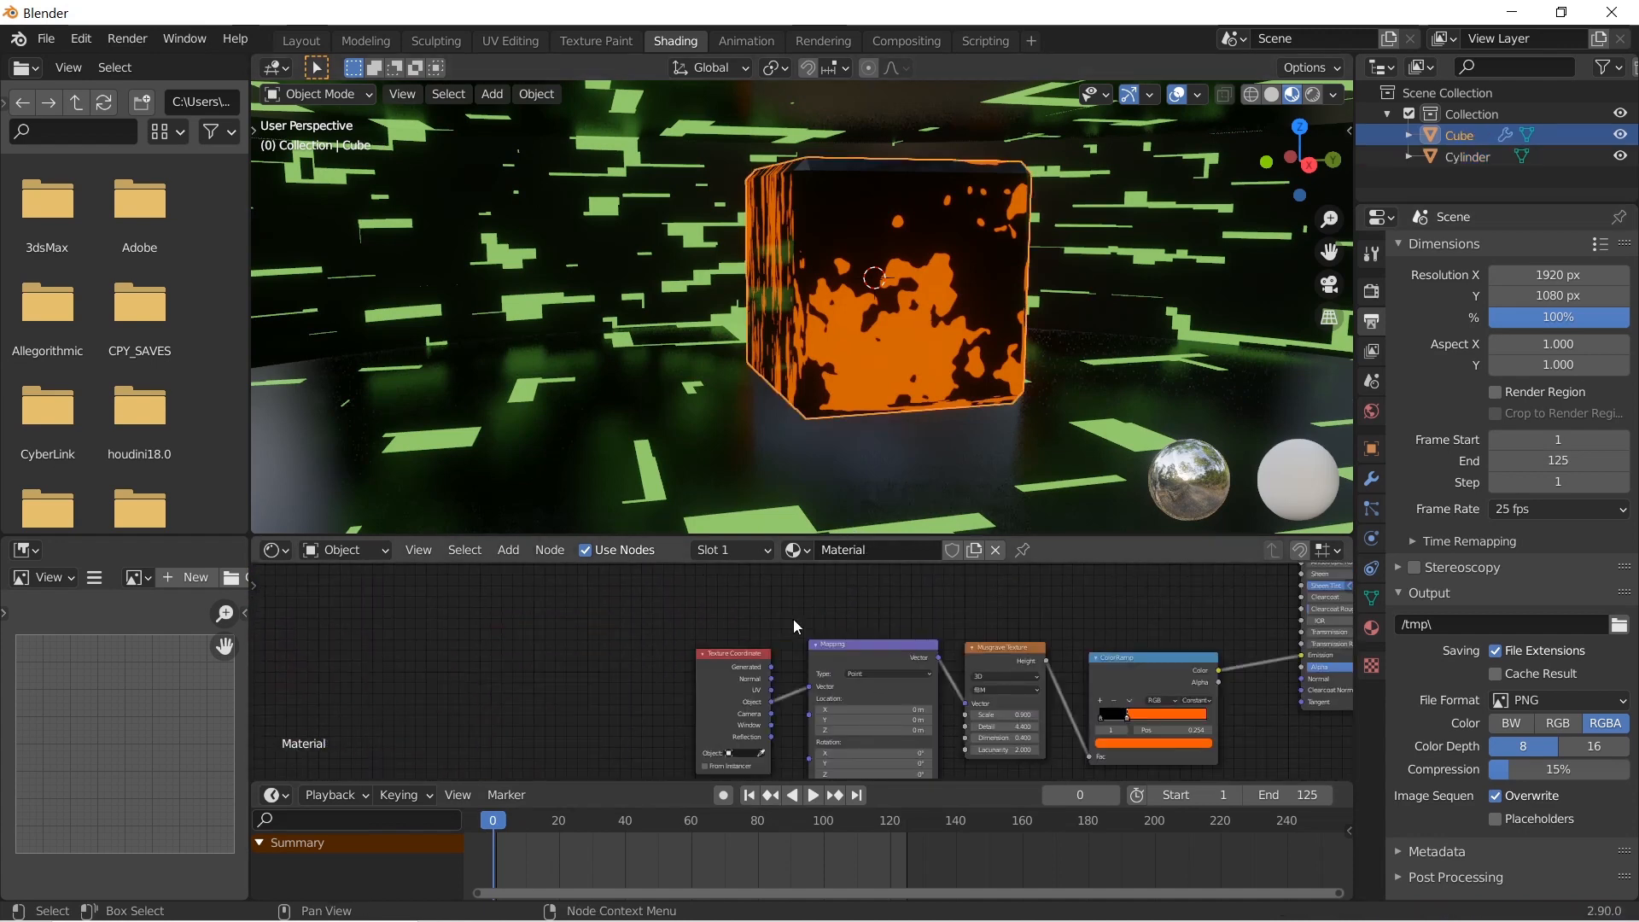
middle_click_drag(792, 628, 741, 602)
scroll(1083, 688, "up", 4)
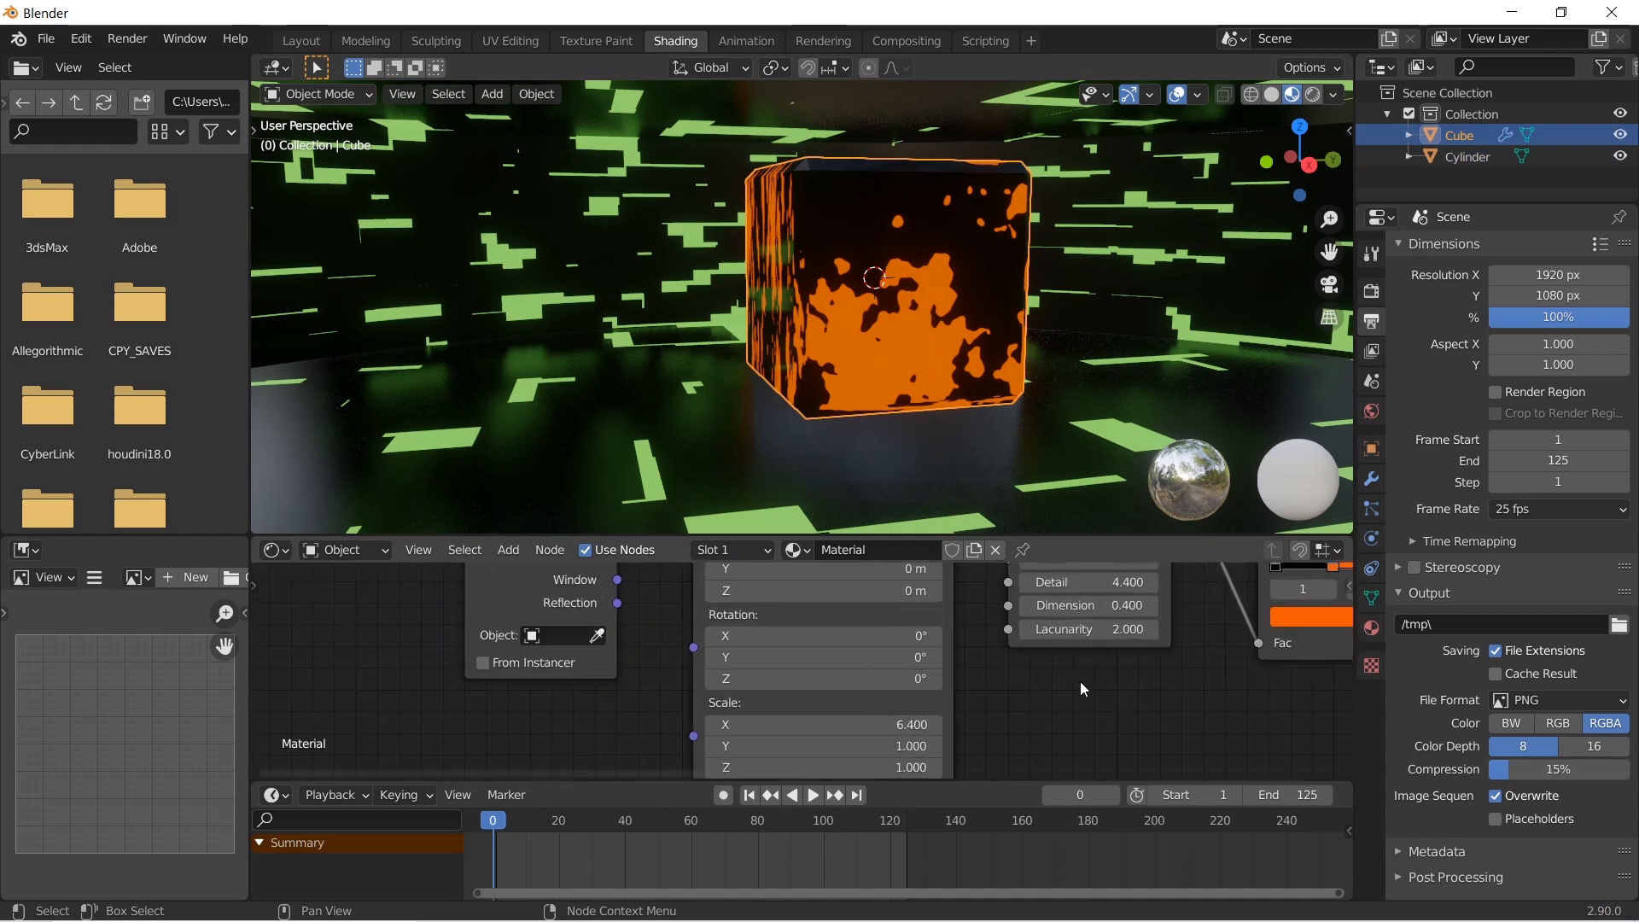
middle_click_drag(1082, 688, 1048, 646)
Try out the Mapping node's Y, Z and X rotation on the cube, undoing each change
left_click_drag(794, 615, 752, 615)
key("ctrl+z")
left_click_drag(876, 636, 948, 636)
key("ctrl+z")
left_click_drag(794, 594, 1281, 593)
key("ctrl+z")
Insert a single keyframe on the cube's Mapping X rotation at 0° on frame 0
middle_click_drag(816, 371, 915, 376)
middle_click_drag(938, 687, 918, 707)
right_click(836, 614)
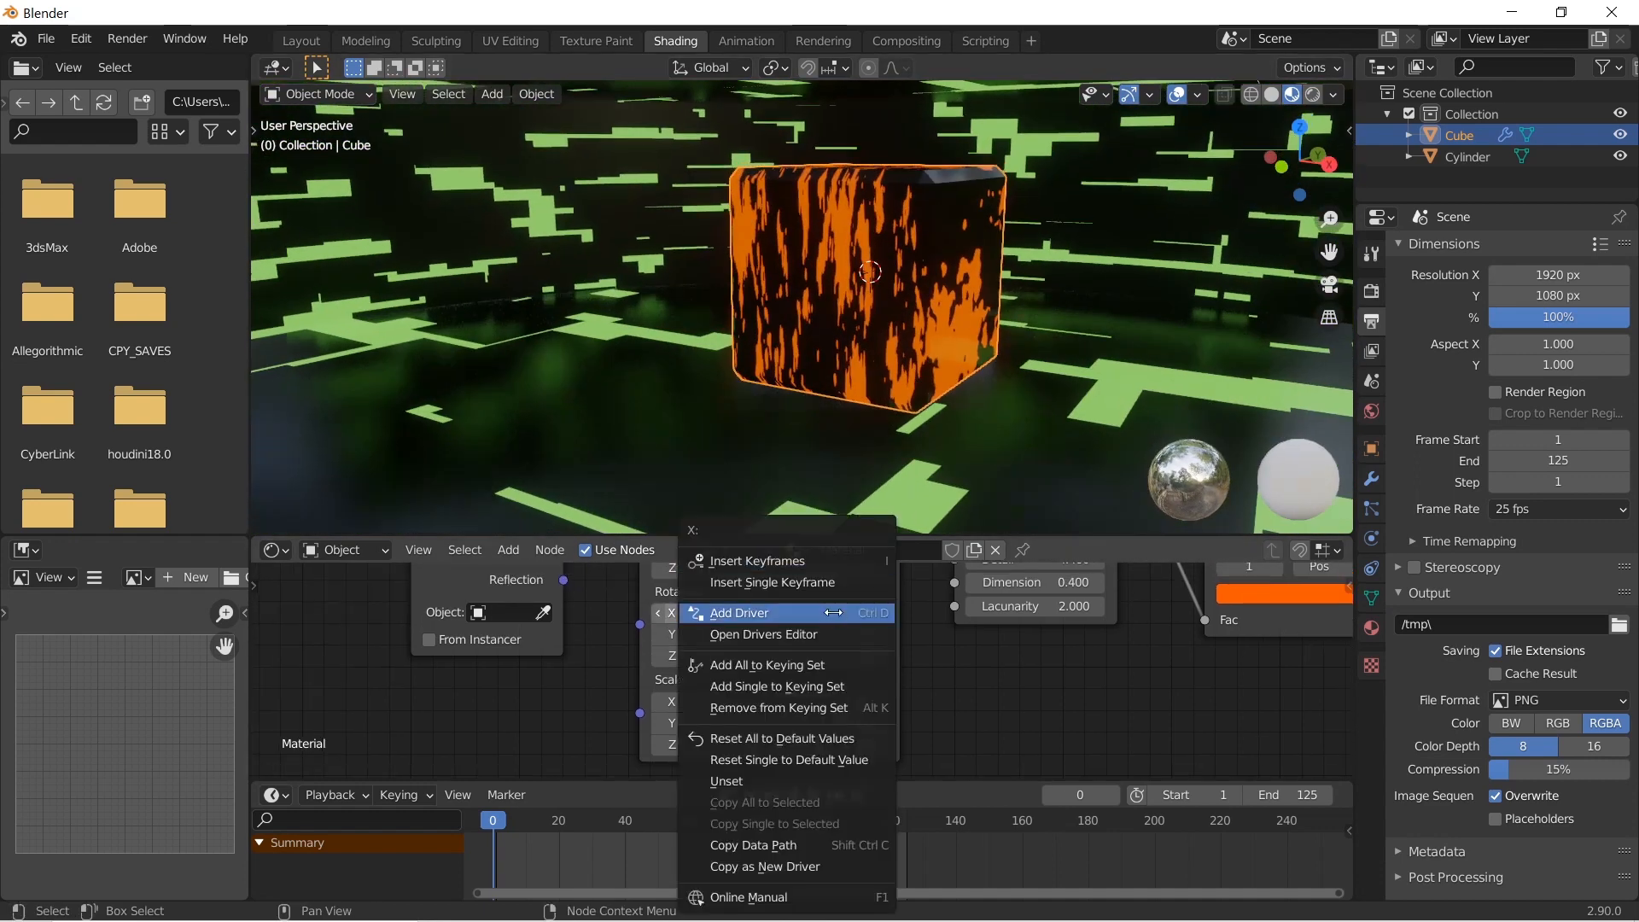
left_click(800, 582)
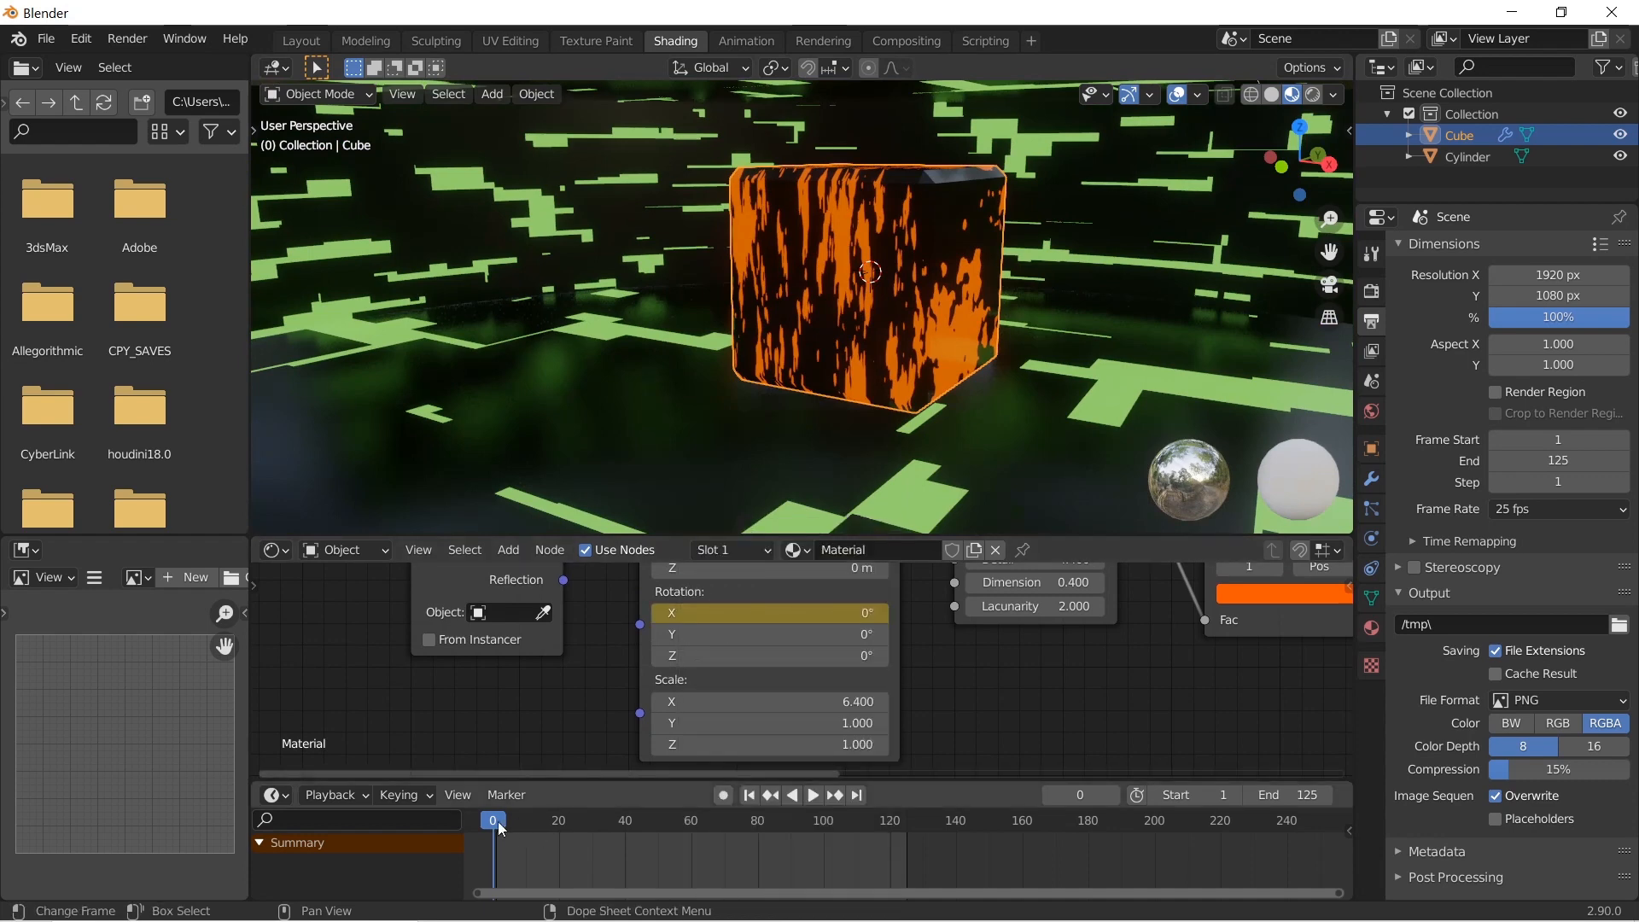
At frame 125, set the Mapping X rotation to 360° and insert a single keyframe for it
left_click(857, 795)
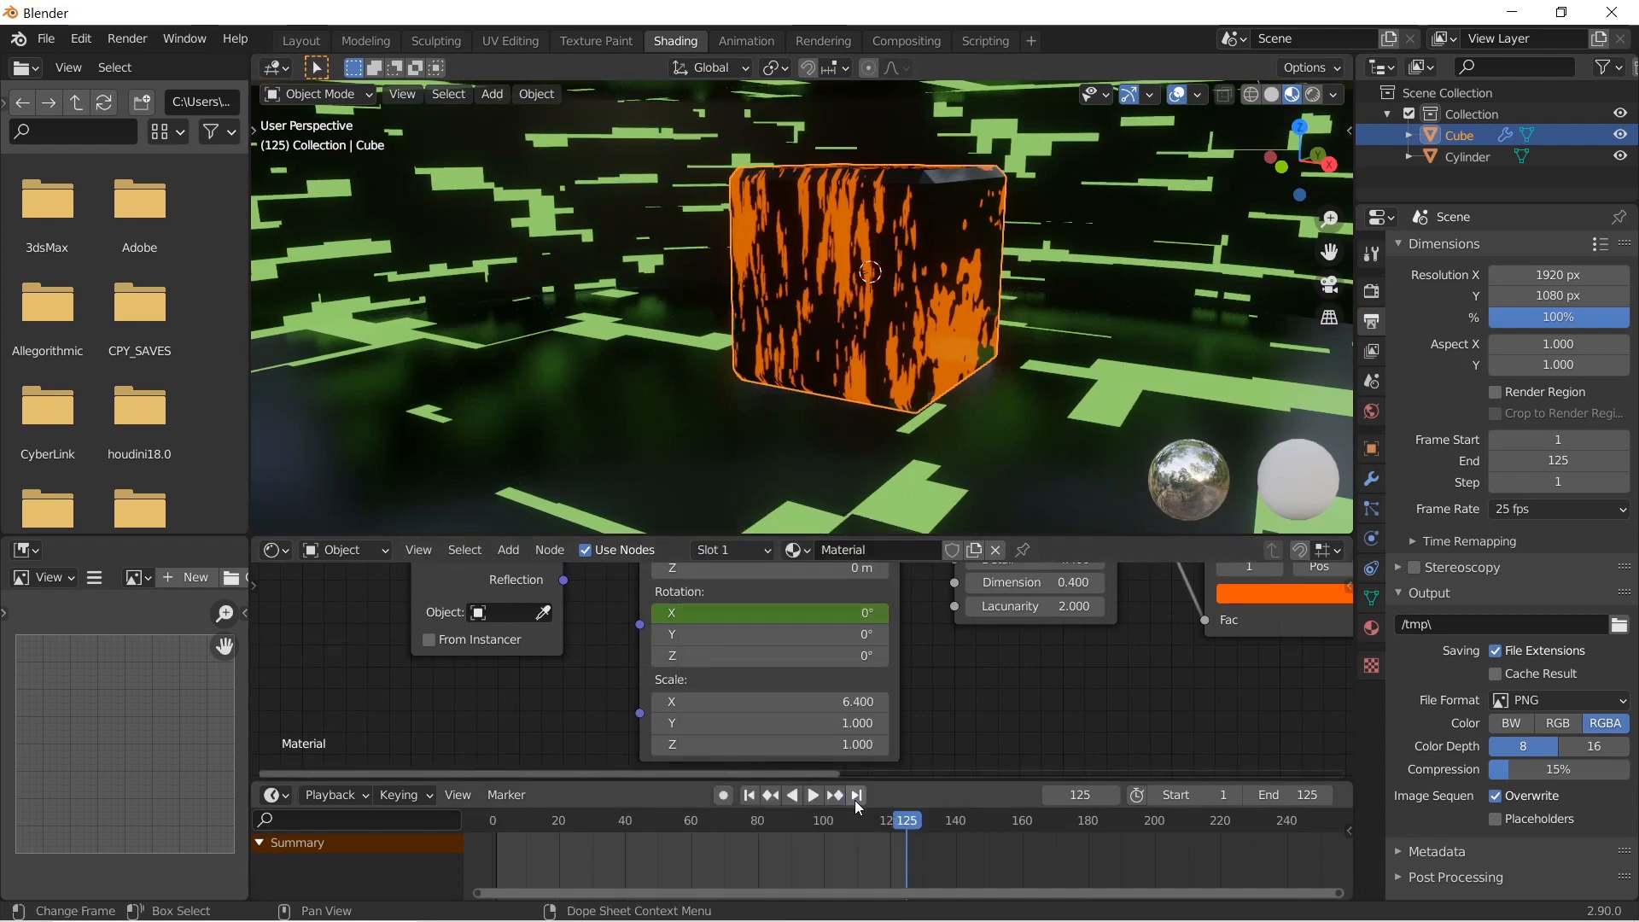
left_click(856, 613)
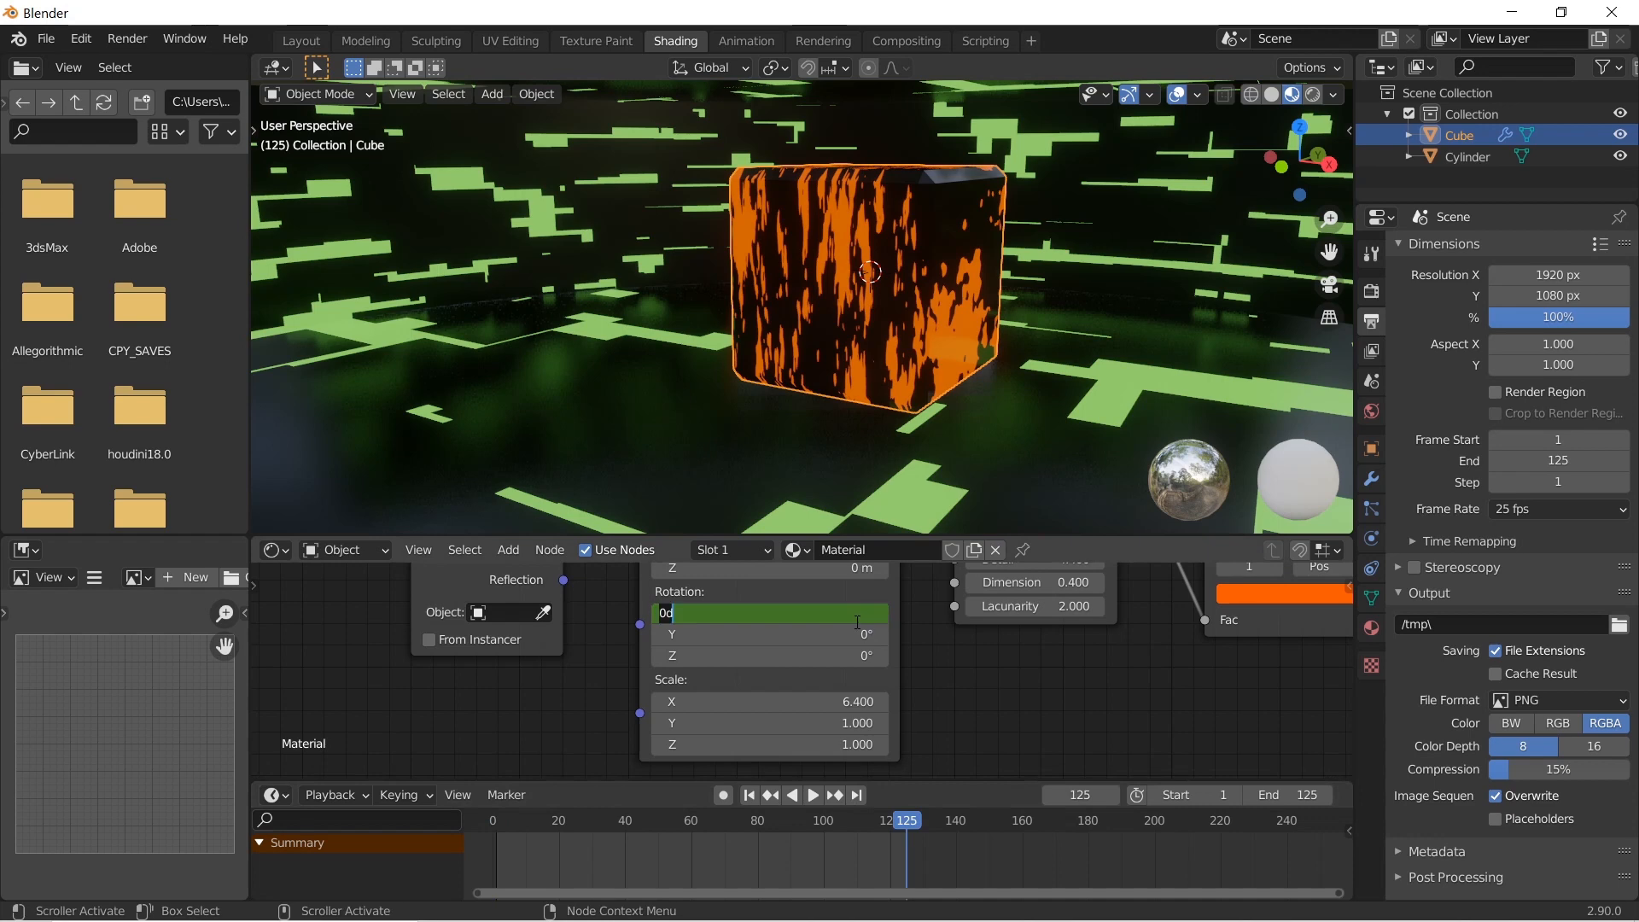
type("360")
key("Return")
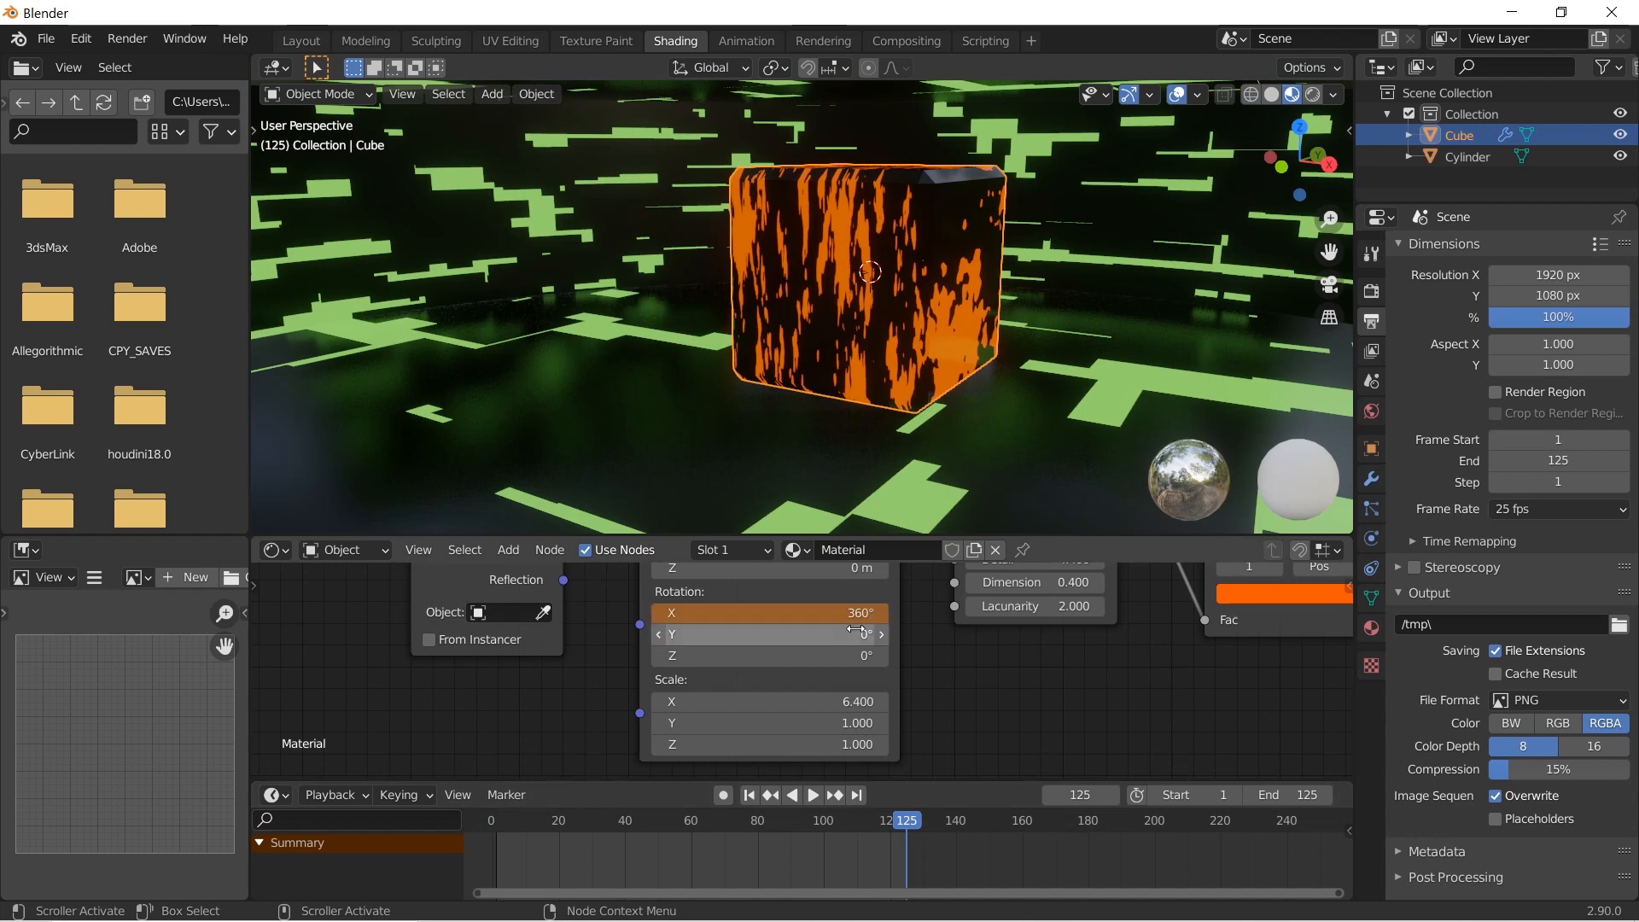
right_click(858, 627)
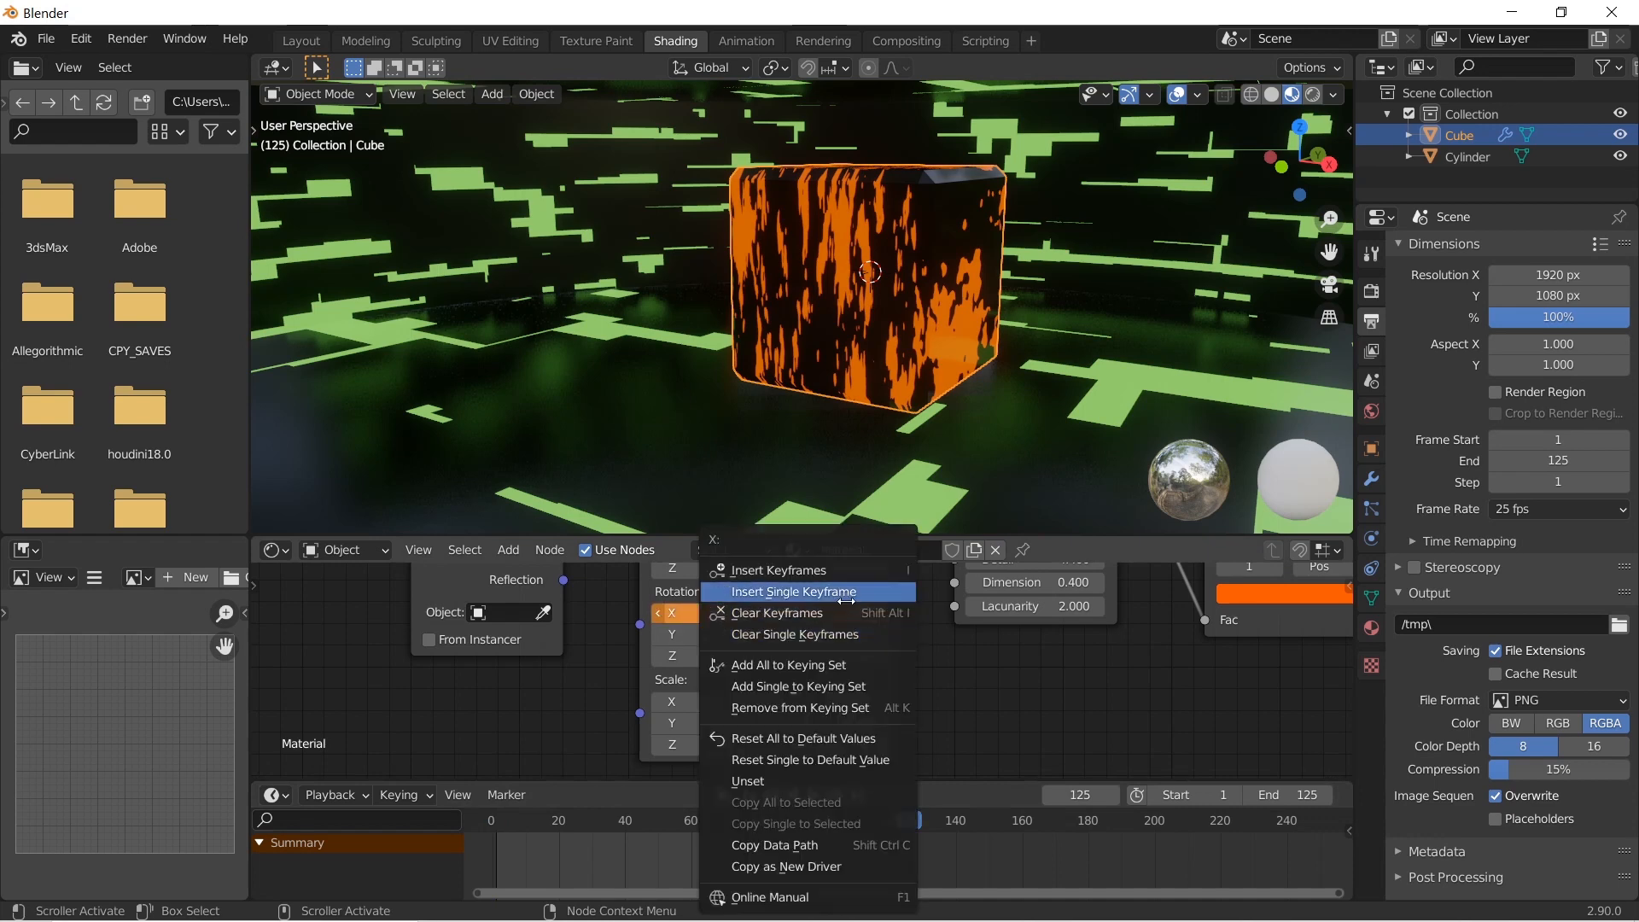
left_click(846, 593)
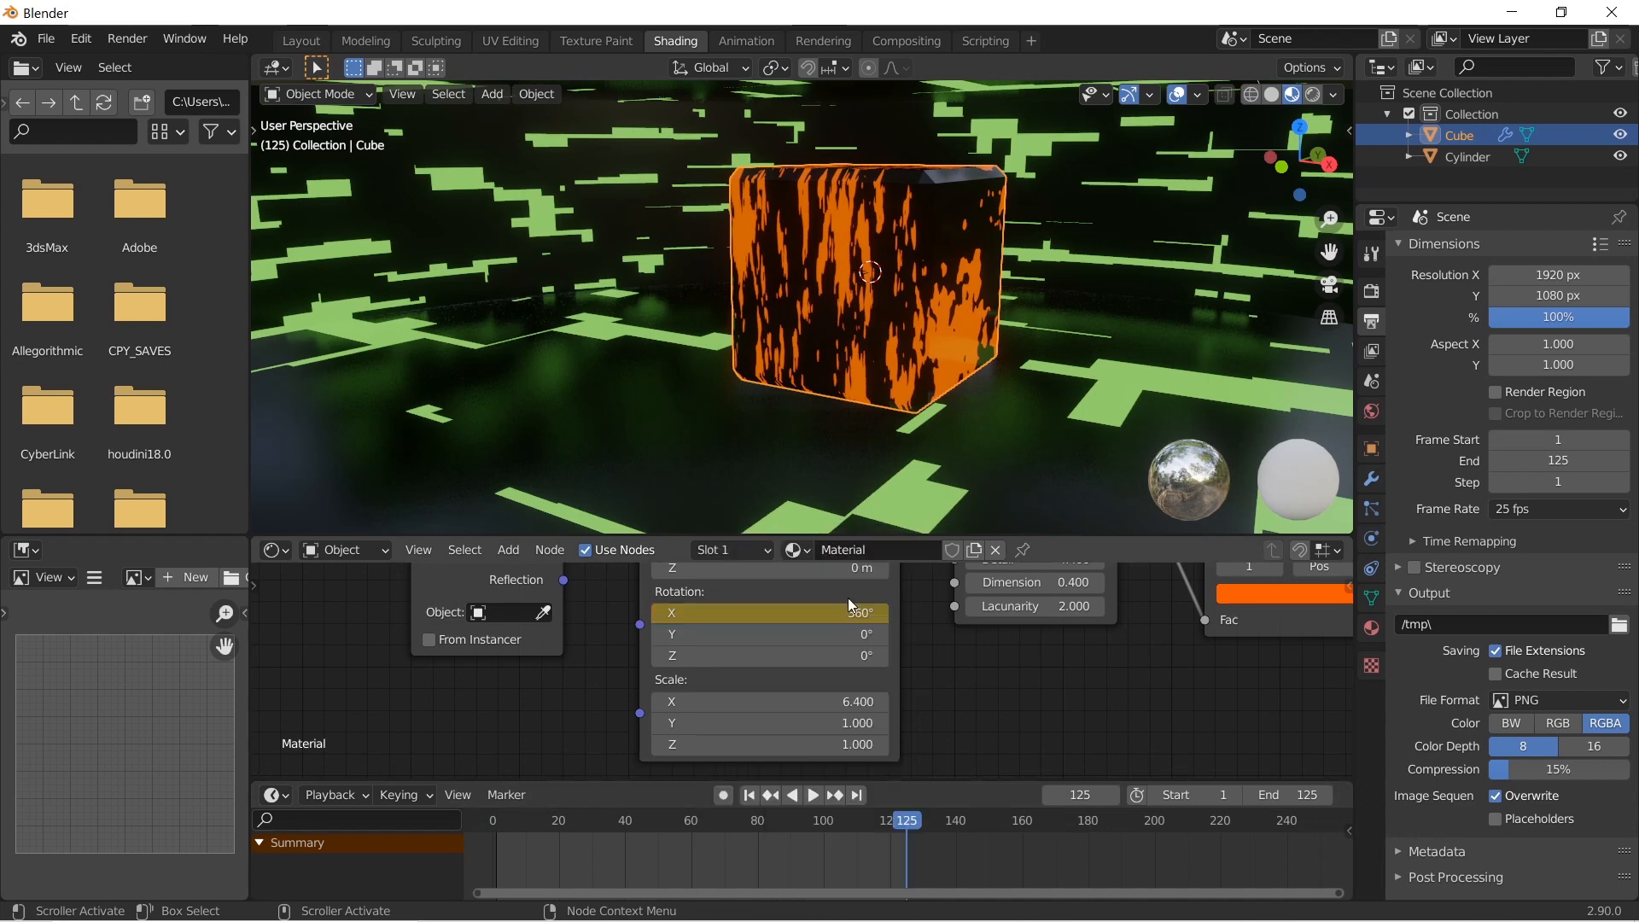
Play the animation from the start to check how the cube's pattern moves
left_click(749, 795)
left_click(813, 795)
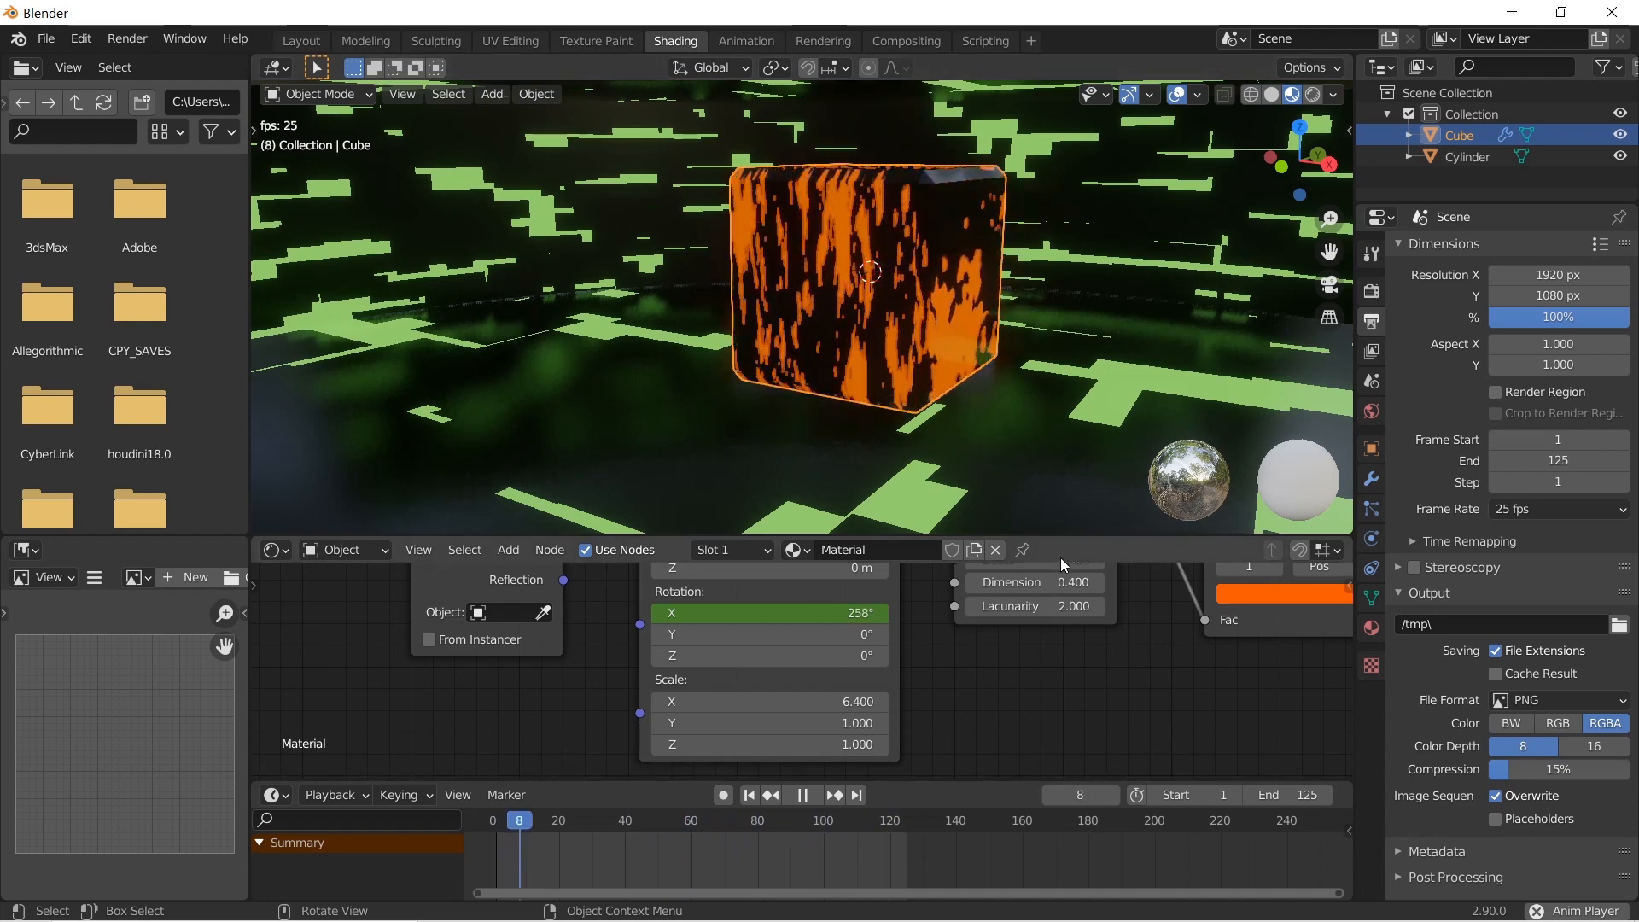
key("space")
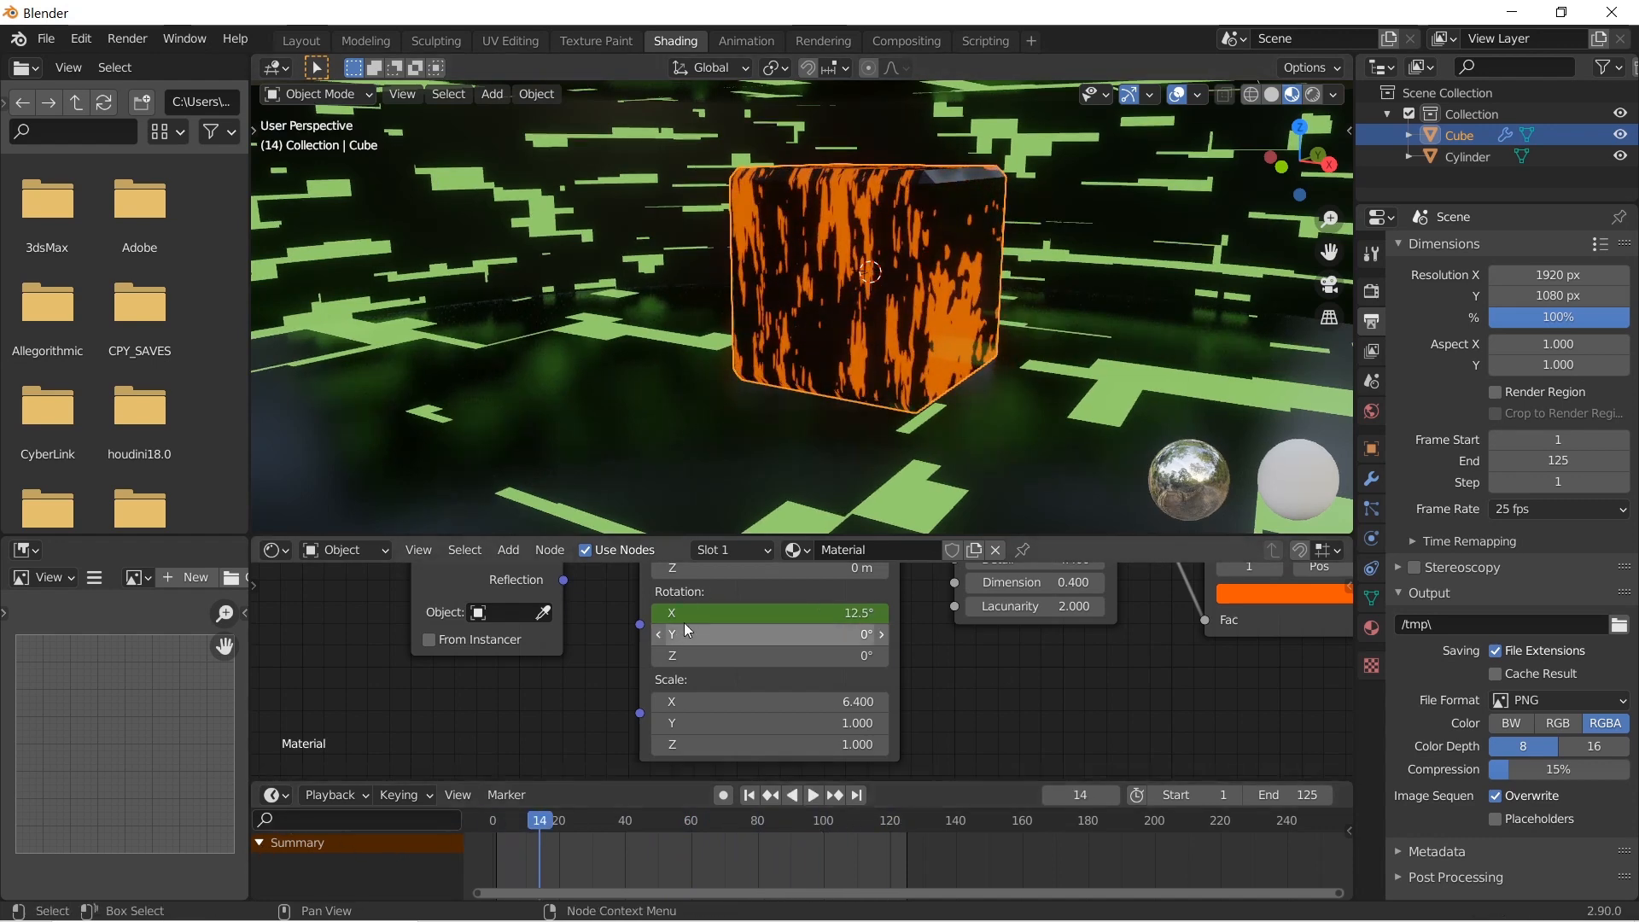
Enlarge the Timeline area and check its channel summary and sidebar for the rotation keyframes
left_click(269, 818)
left_click(292, 854)
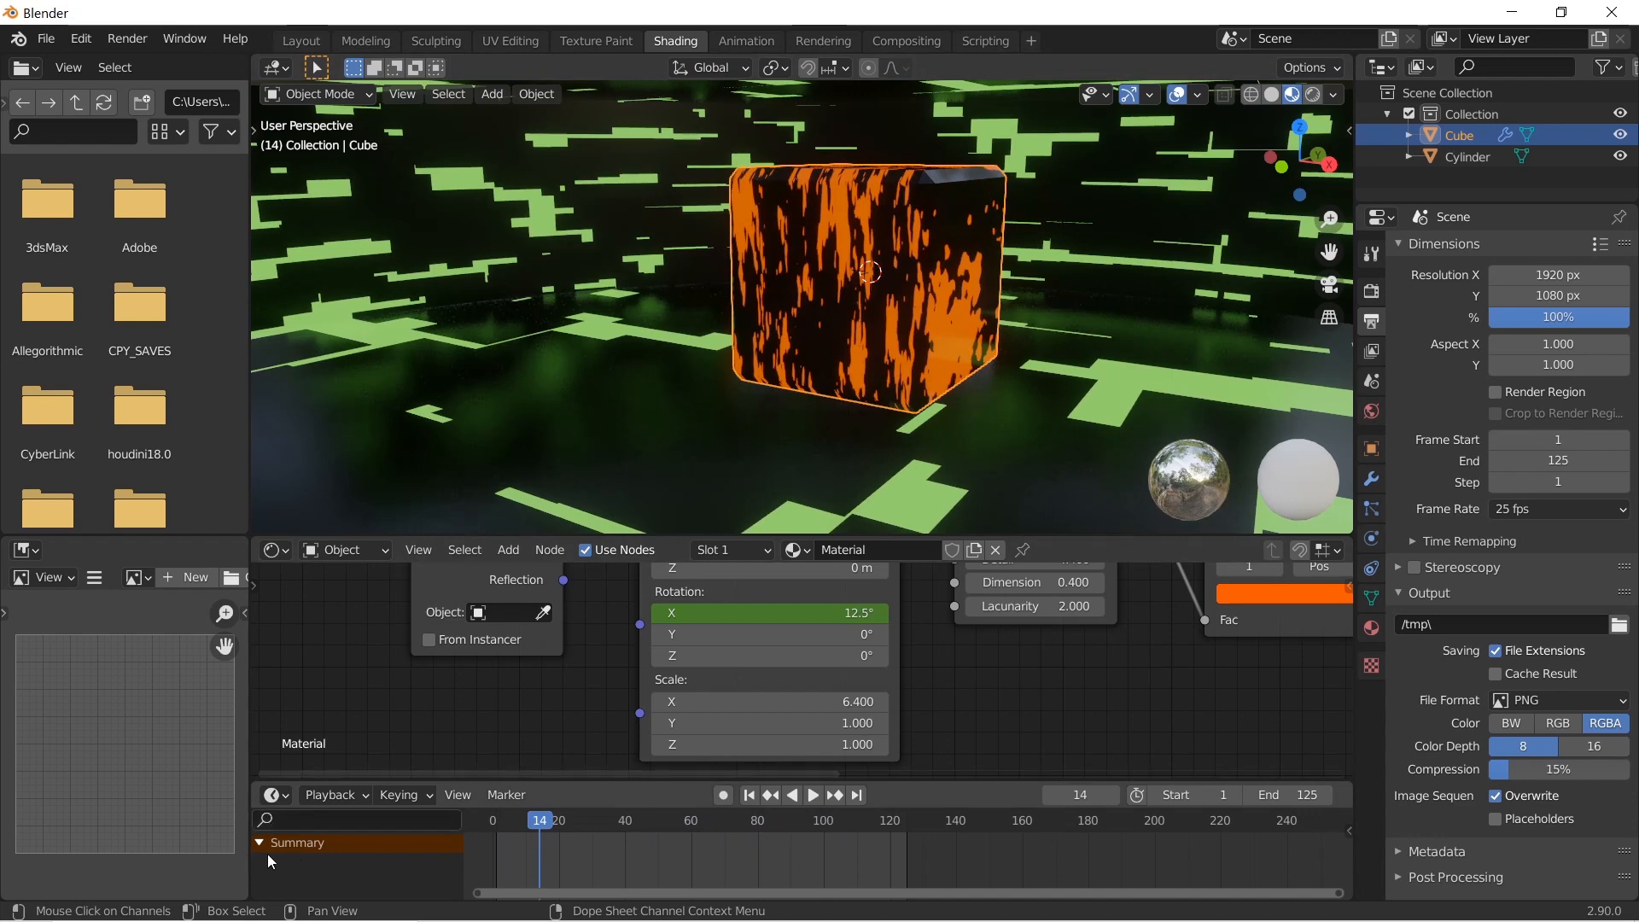
left_click(260, 843)
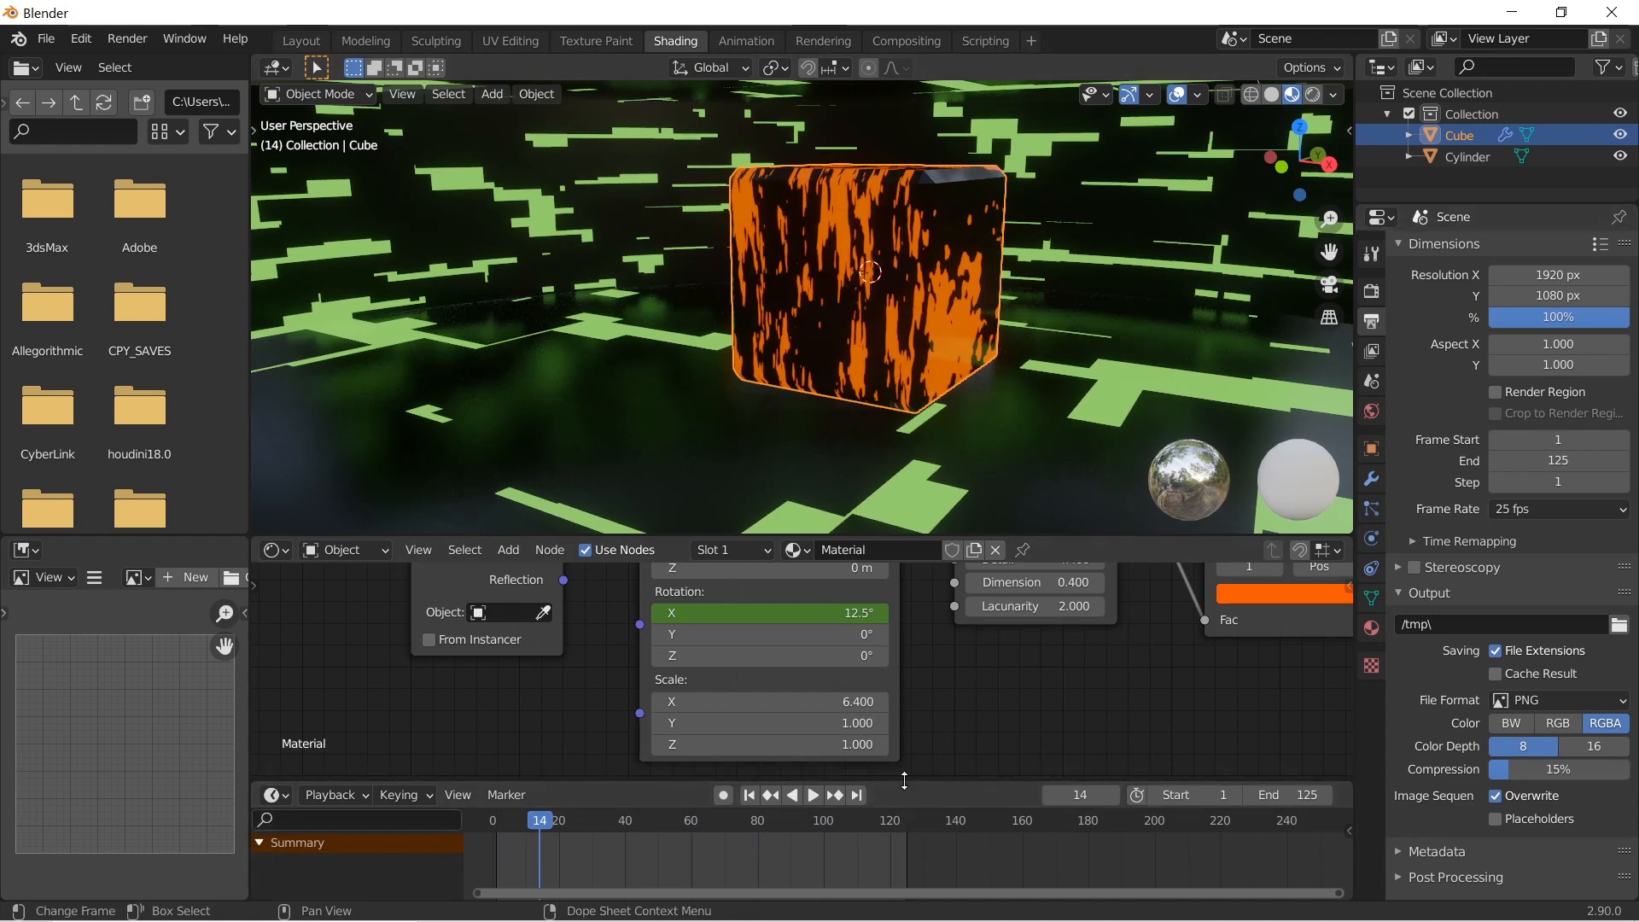
left_click_drag(916, 781, 916, 723)
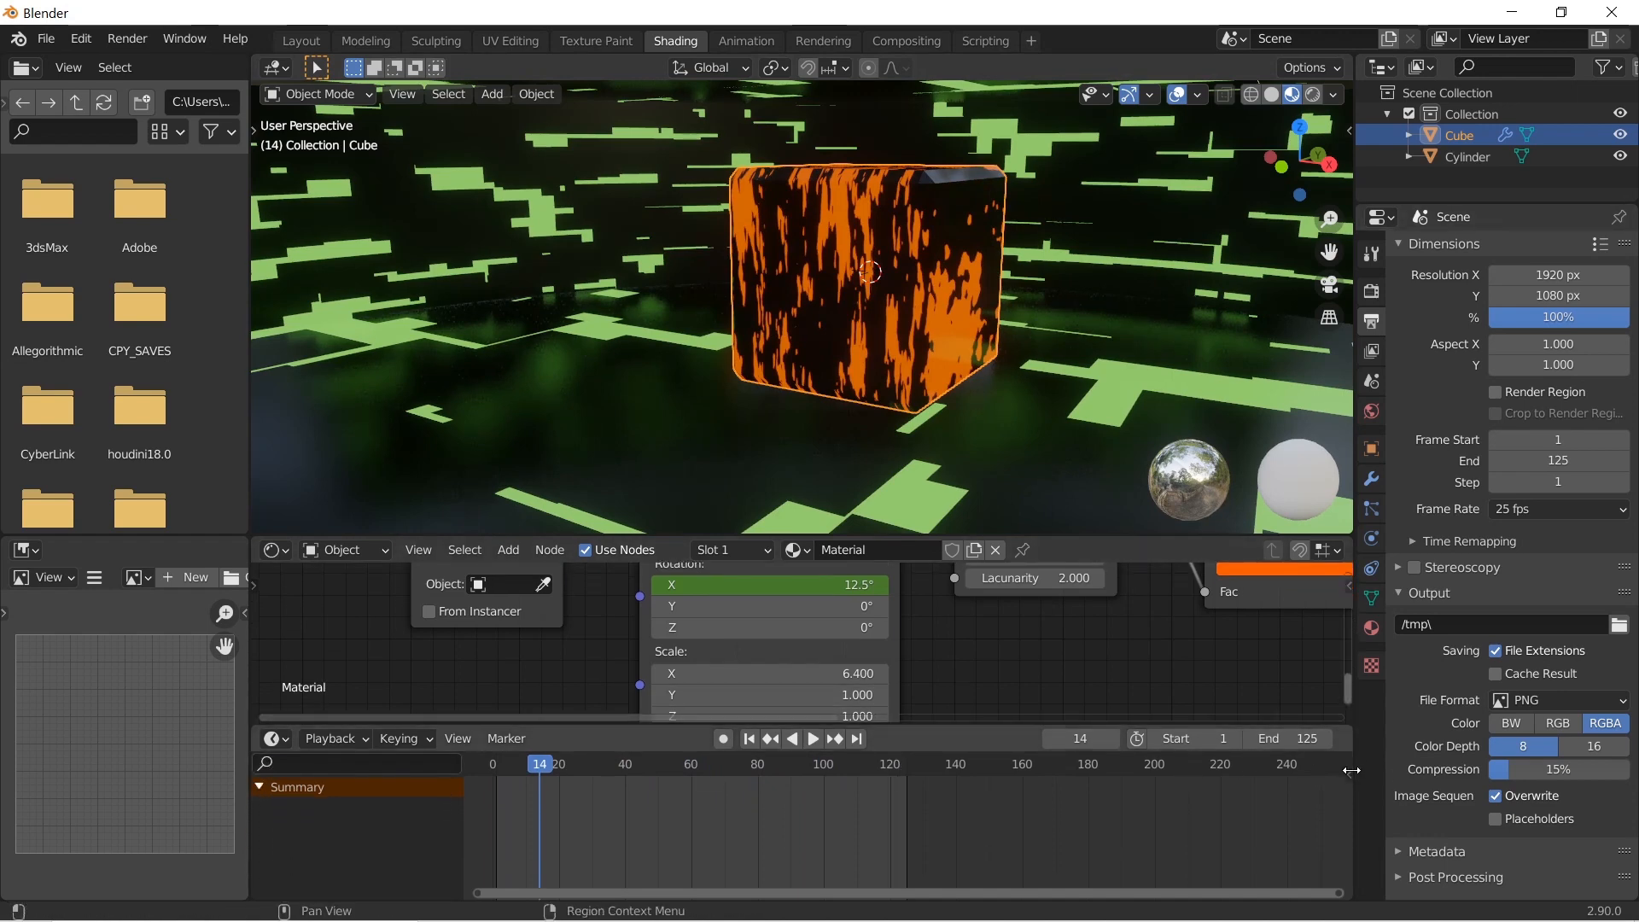
key("n")
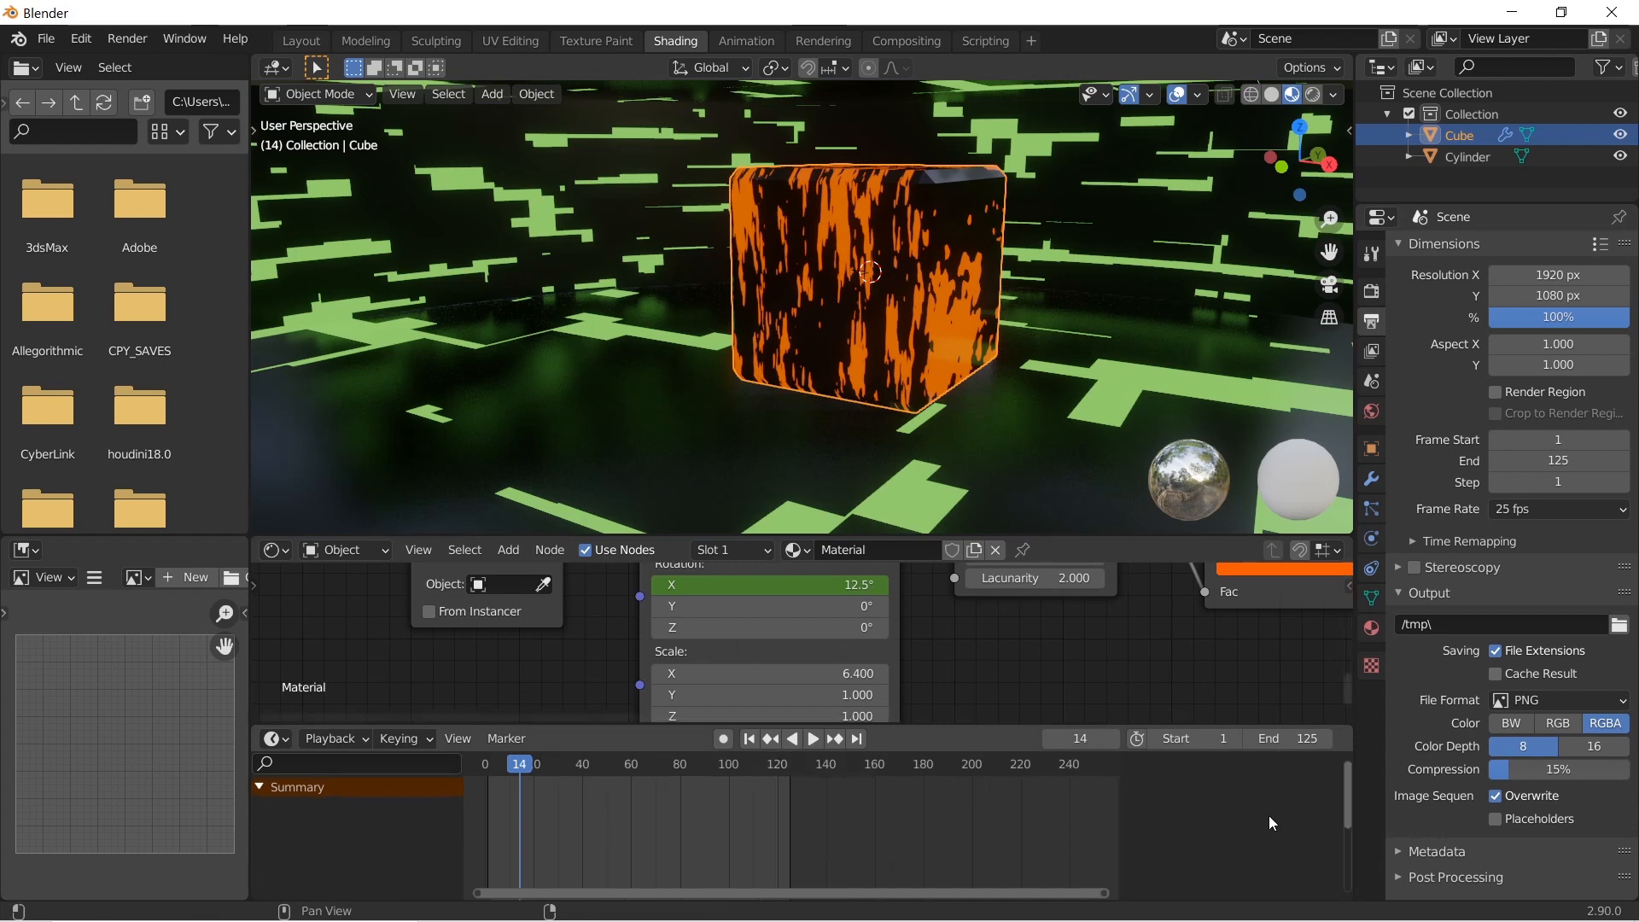
key("n")
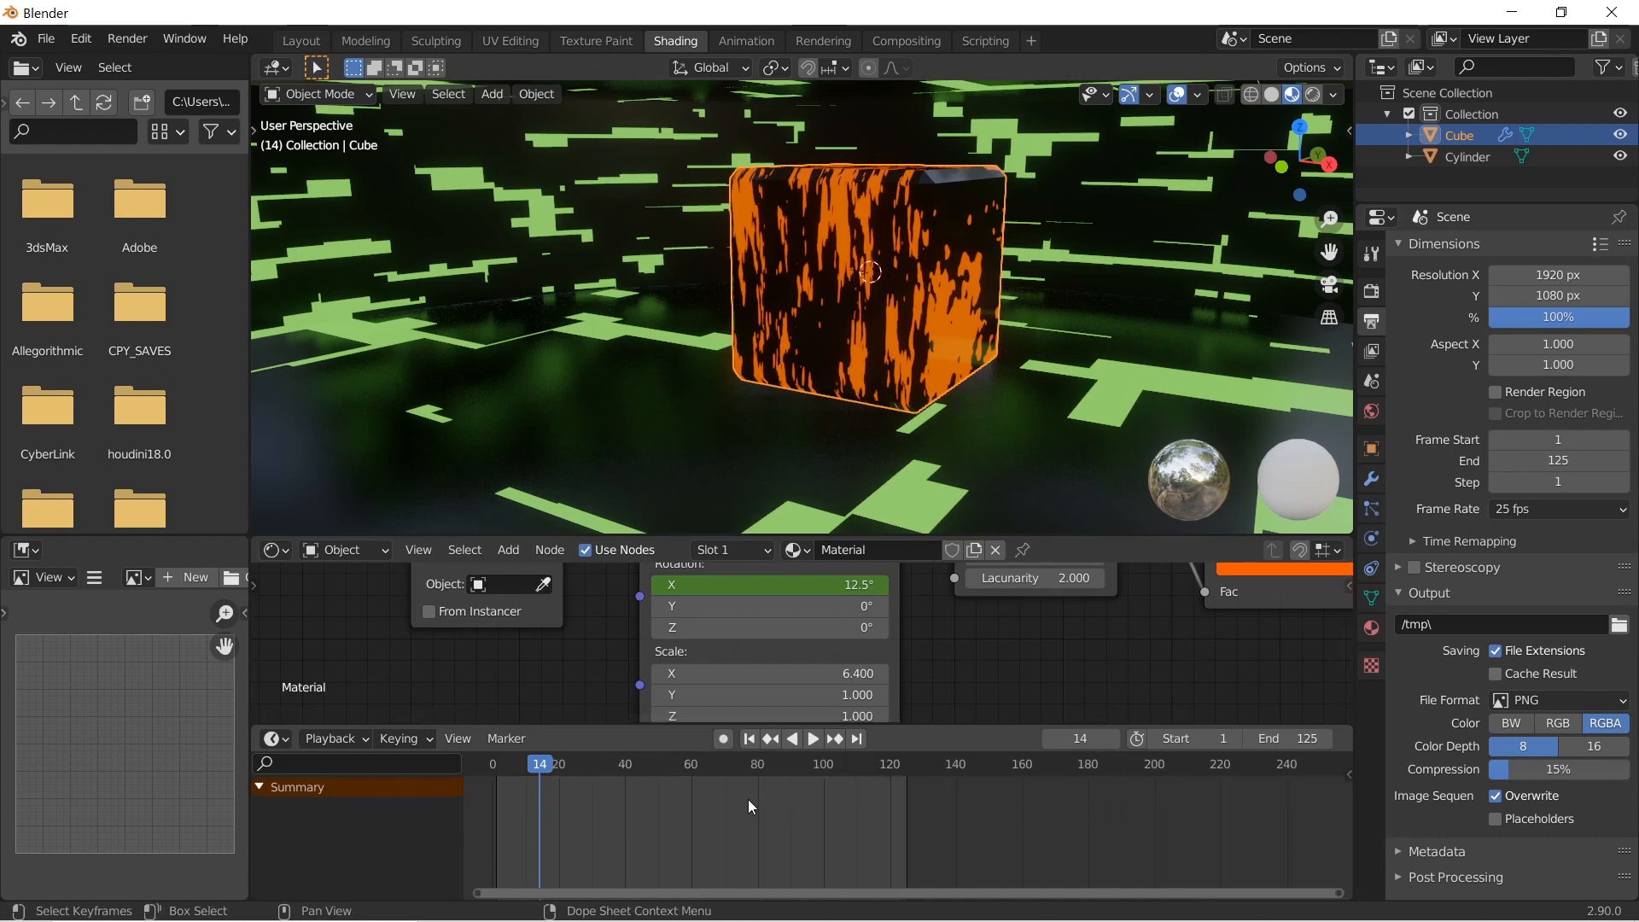
Select the cube's Mapping node to show its keyframes and set their interpolation to Linear
scroll(992, 634, "down", 5)
middle_click_drag(929, 613, 919, 675)
scroll(924, 643, "down", 6)
left_click(761, 591)
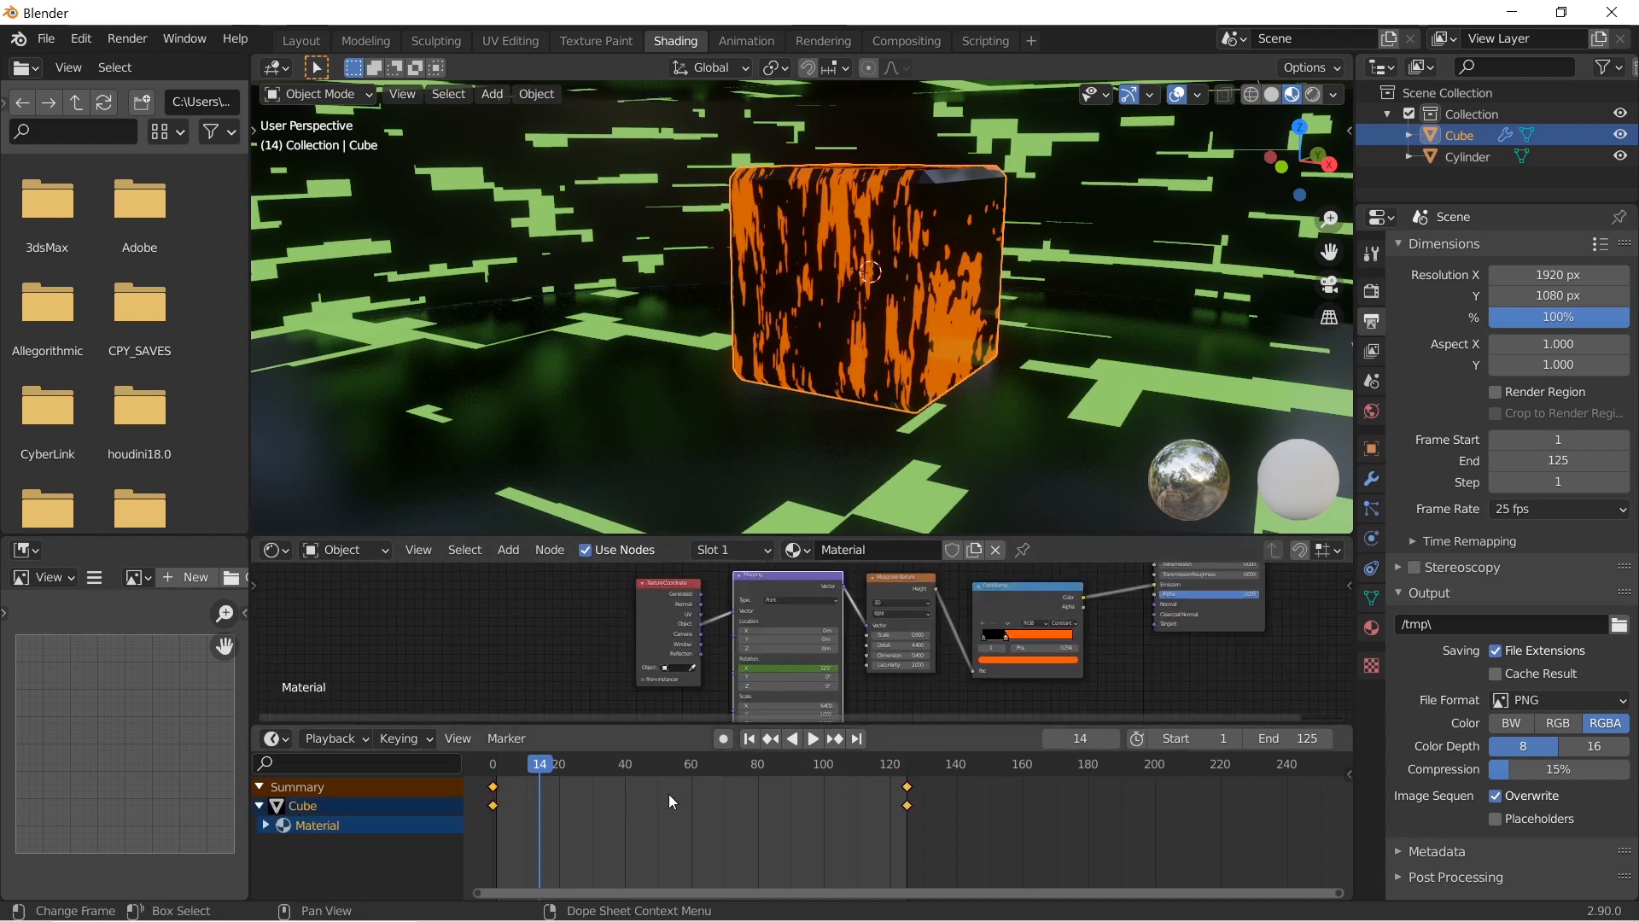
key("t")
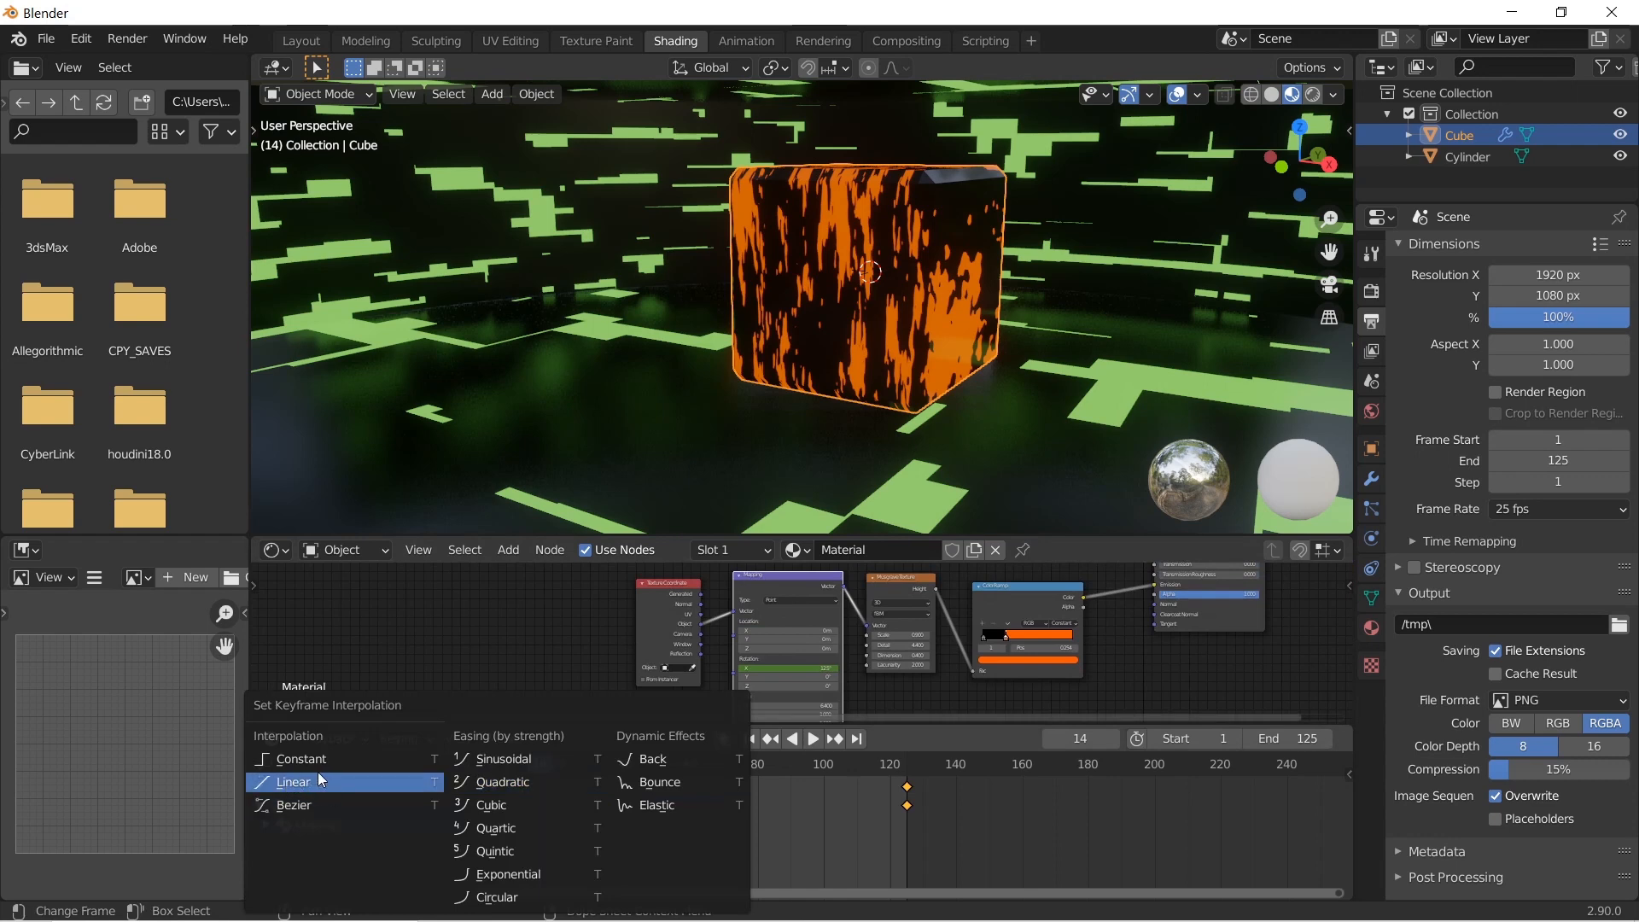
left_click(301, 784)
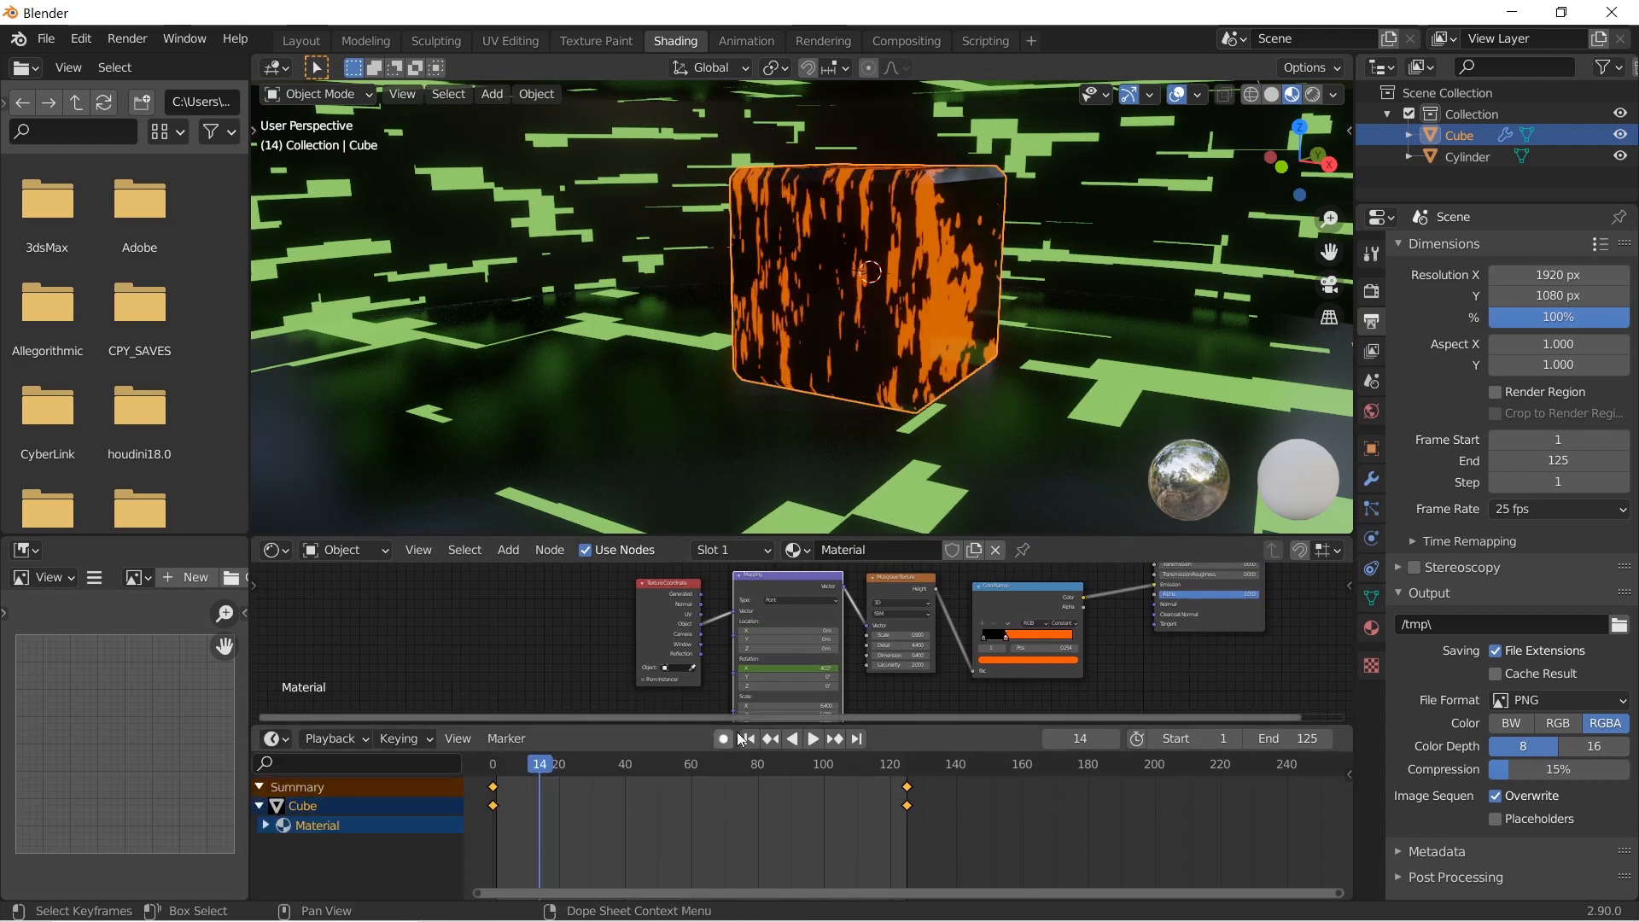
Preview the animation with the cylinder selected, return to frame 1 and shrink the Timeline area
left_click(812, 738)
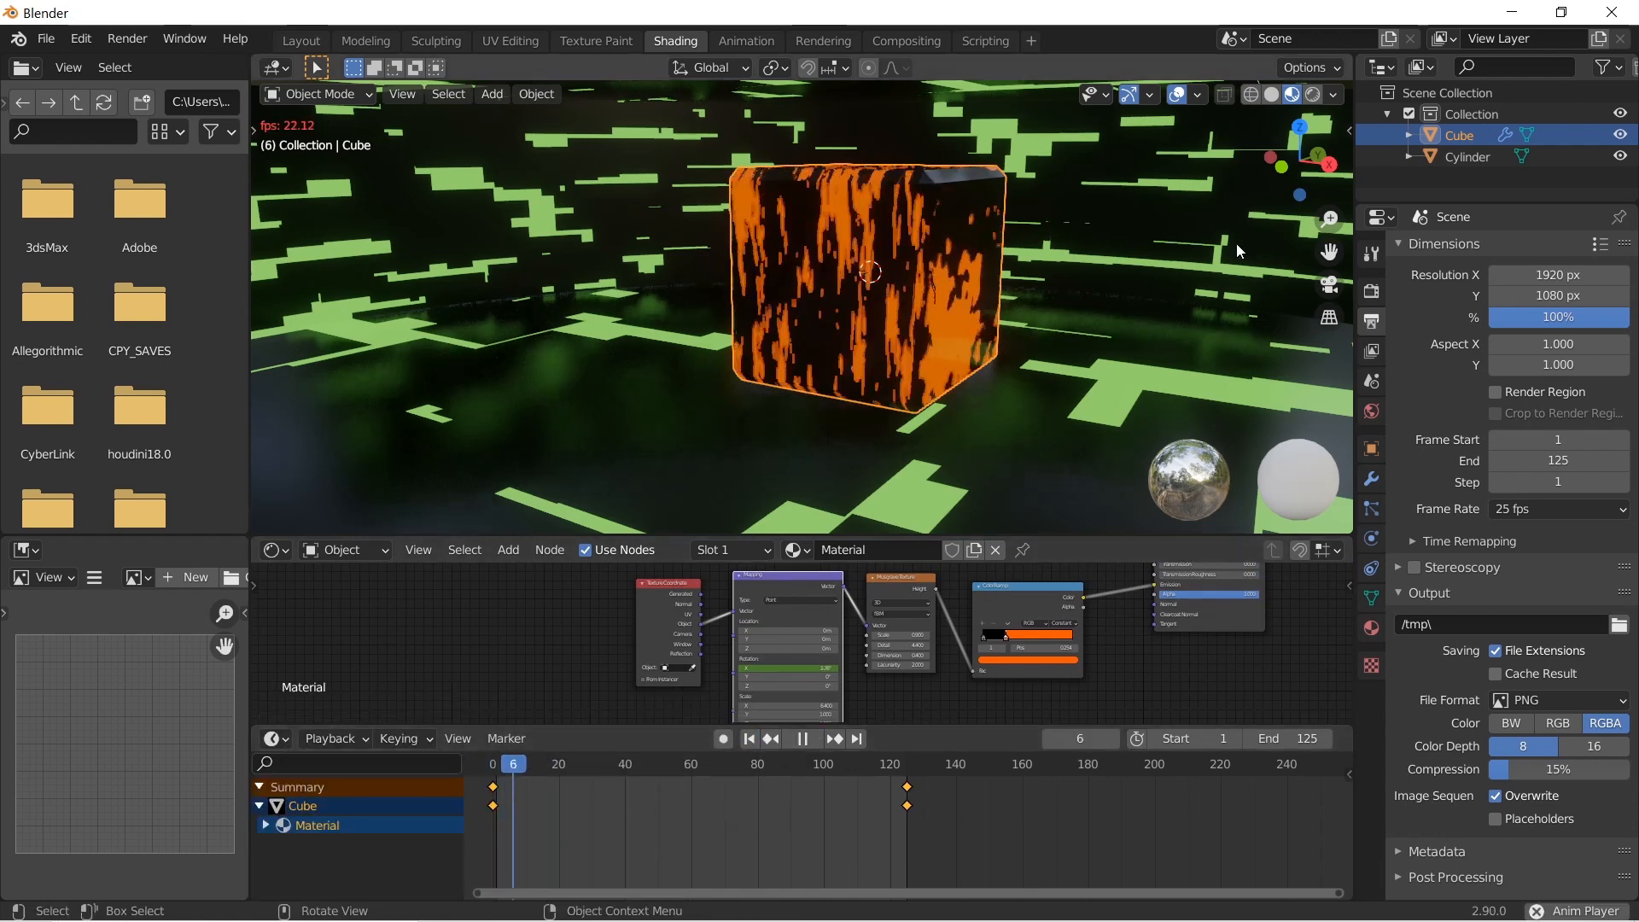
left_click(1192, 271)
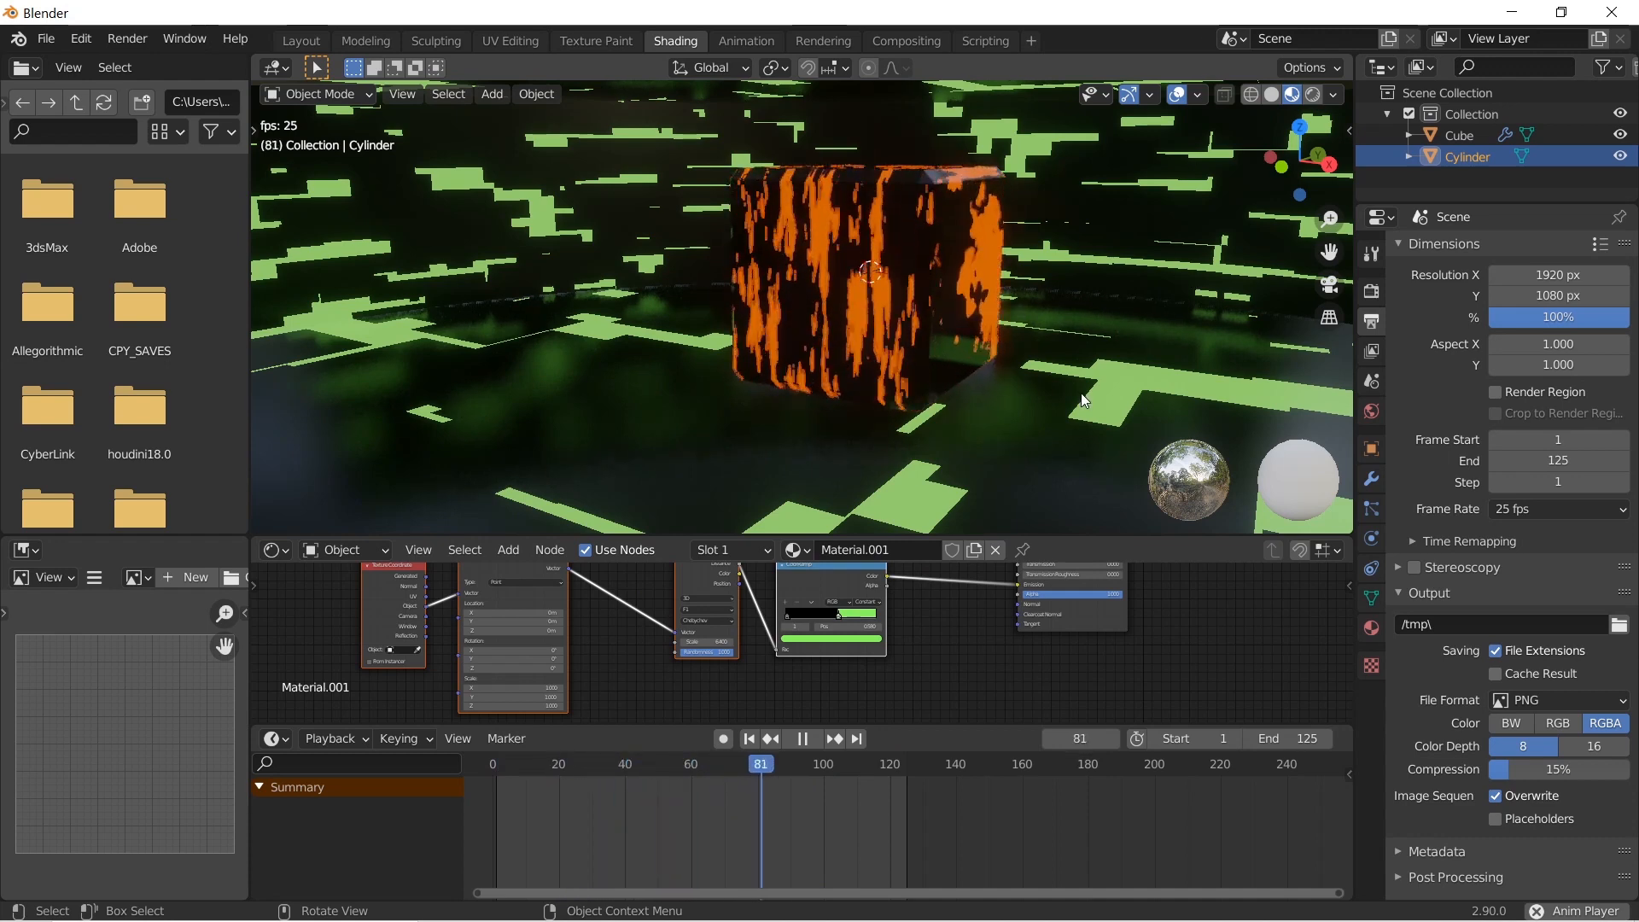
left_click(802, 739)
key("shift+Left")
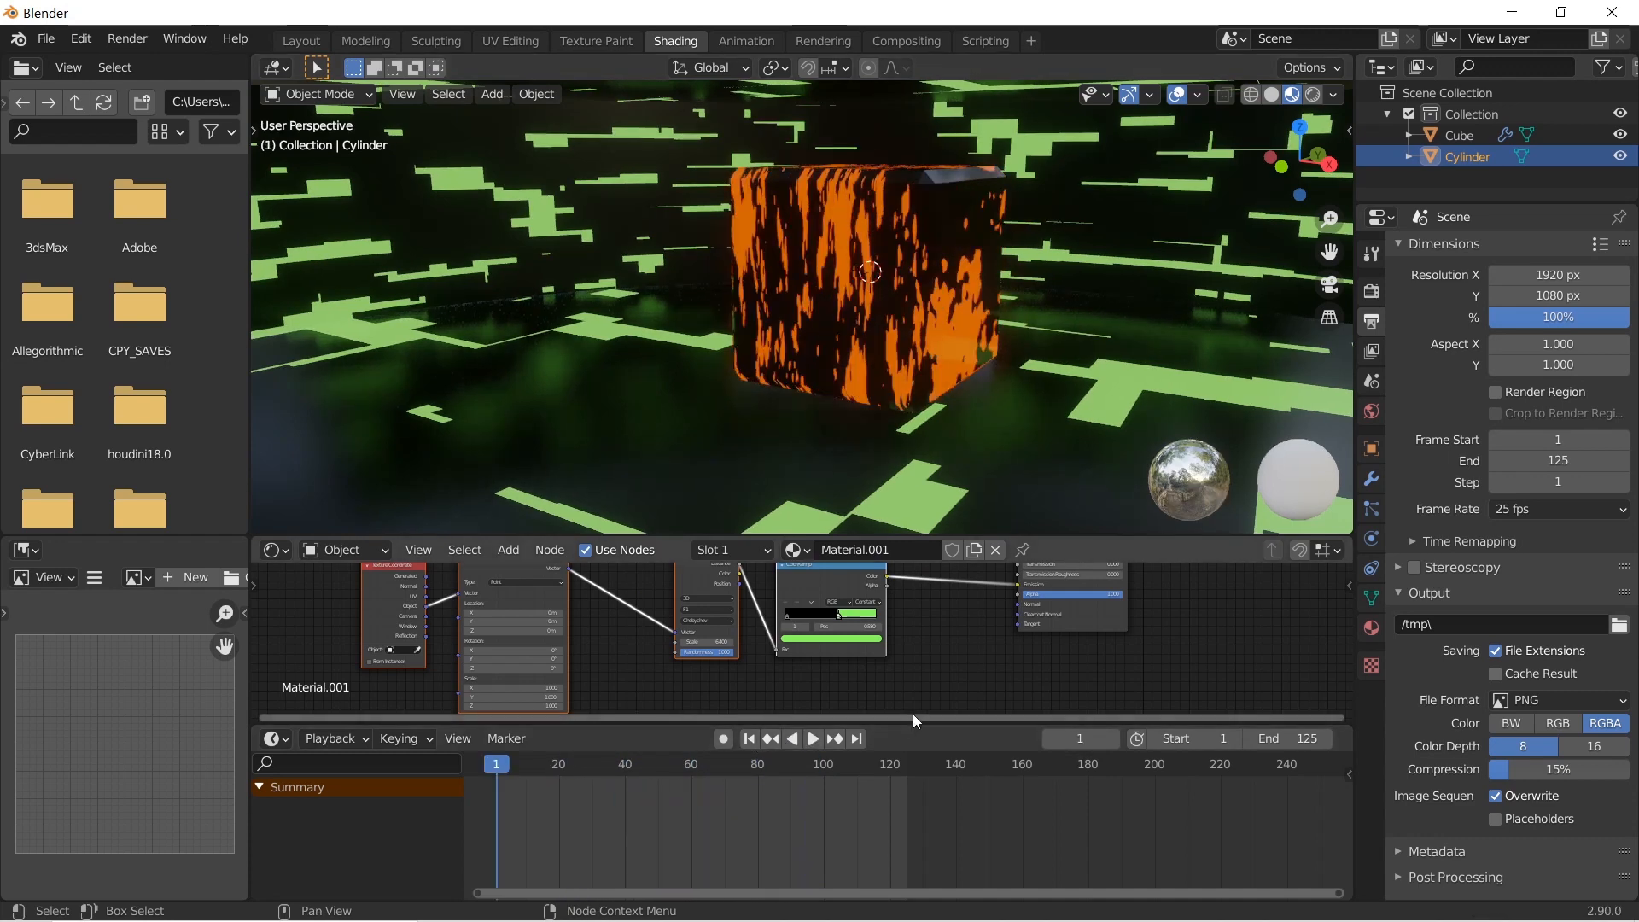
left_click_drag(910, 719, 910, 797)
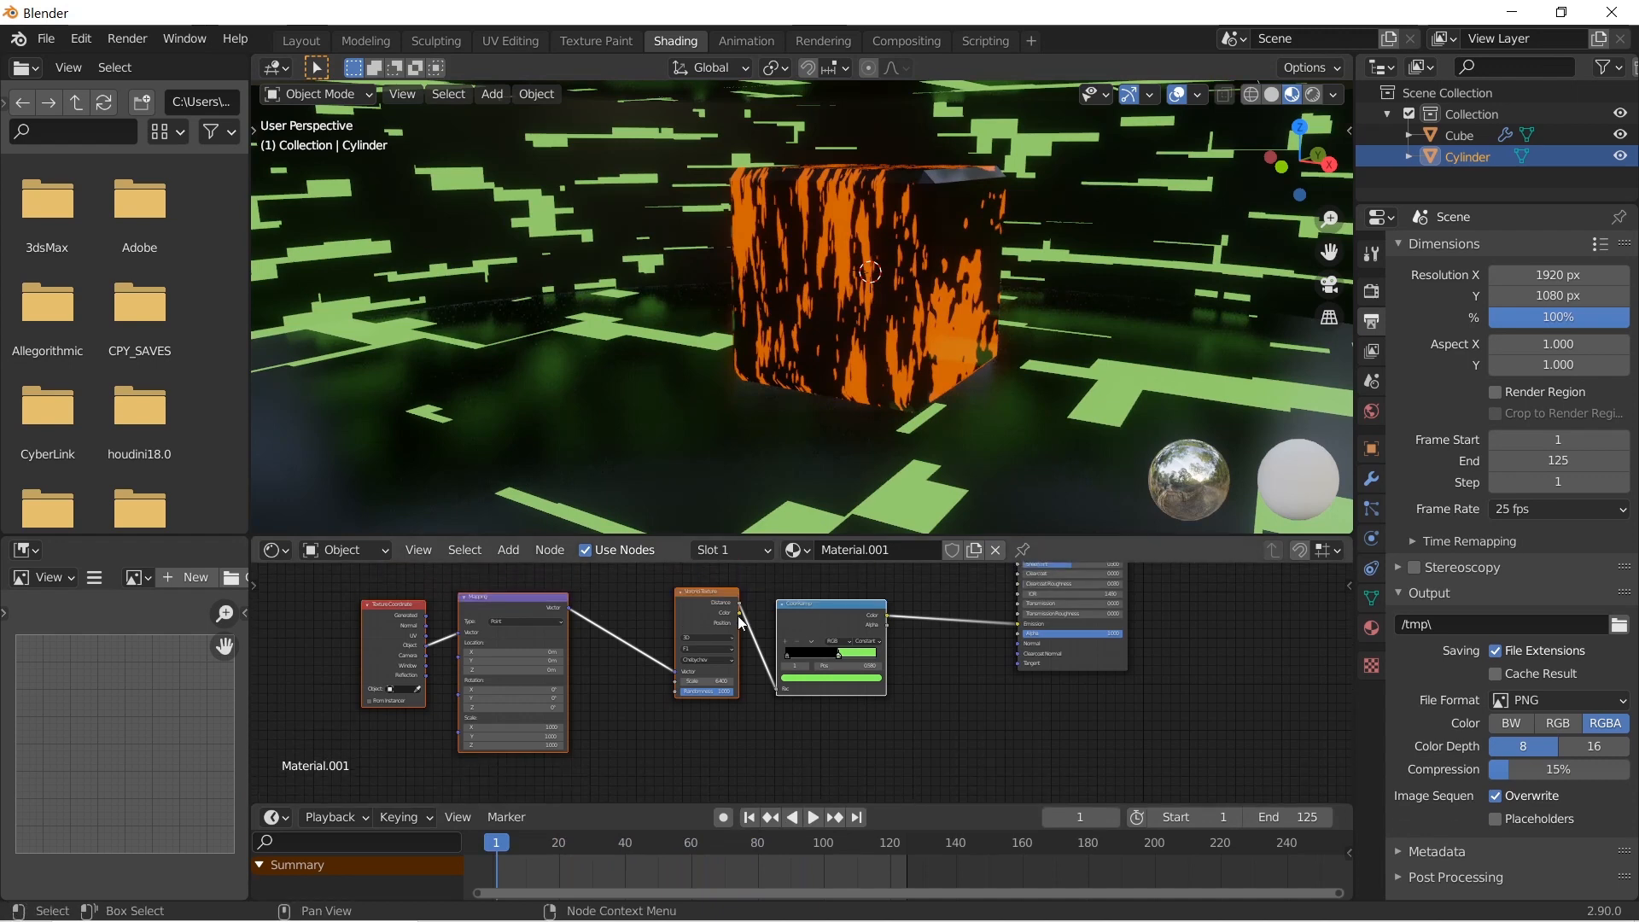
In the Layout workspace, add a Bezier circle and scale it up into a wide ring around the cube
left_click(302, 41)
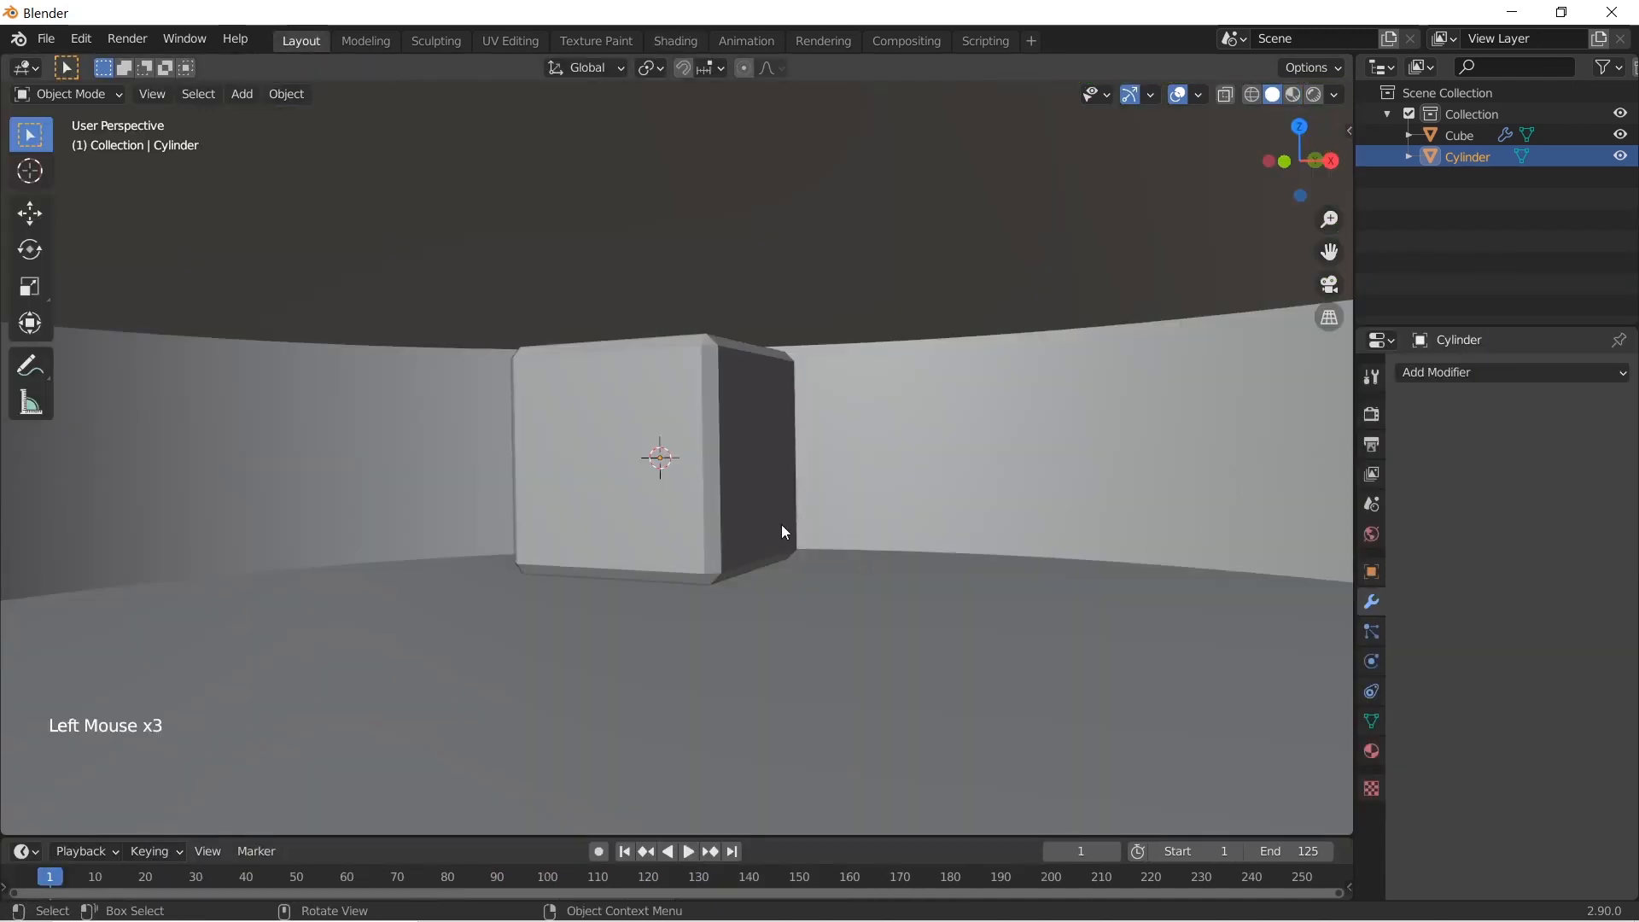
key("shift+a")
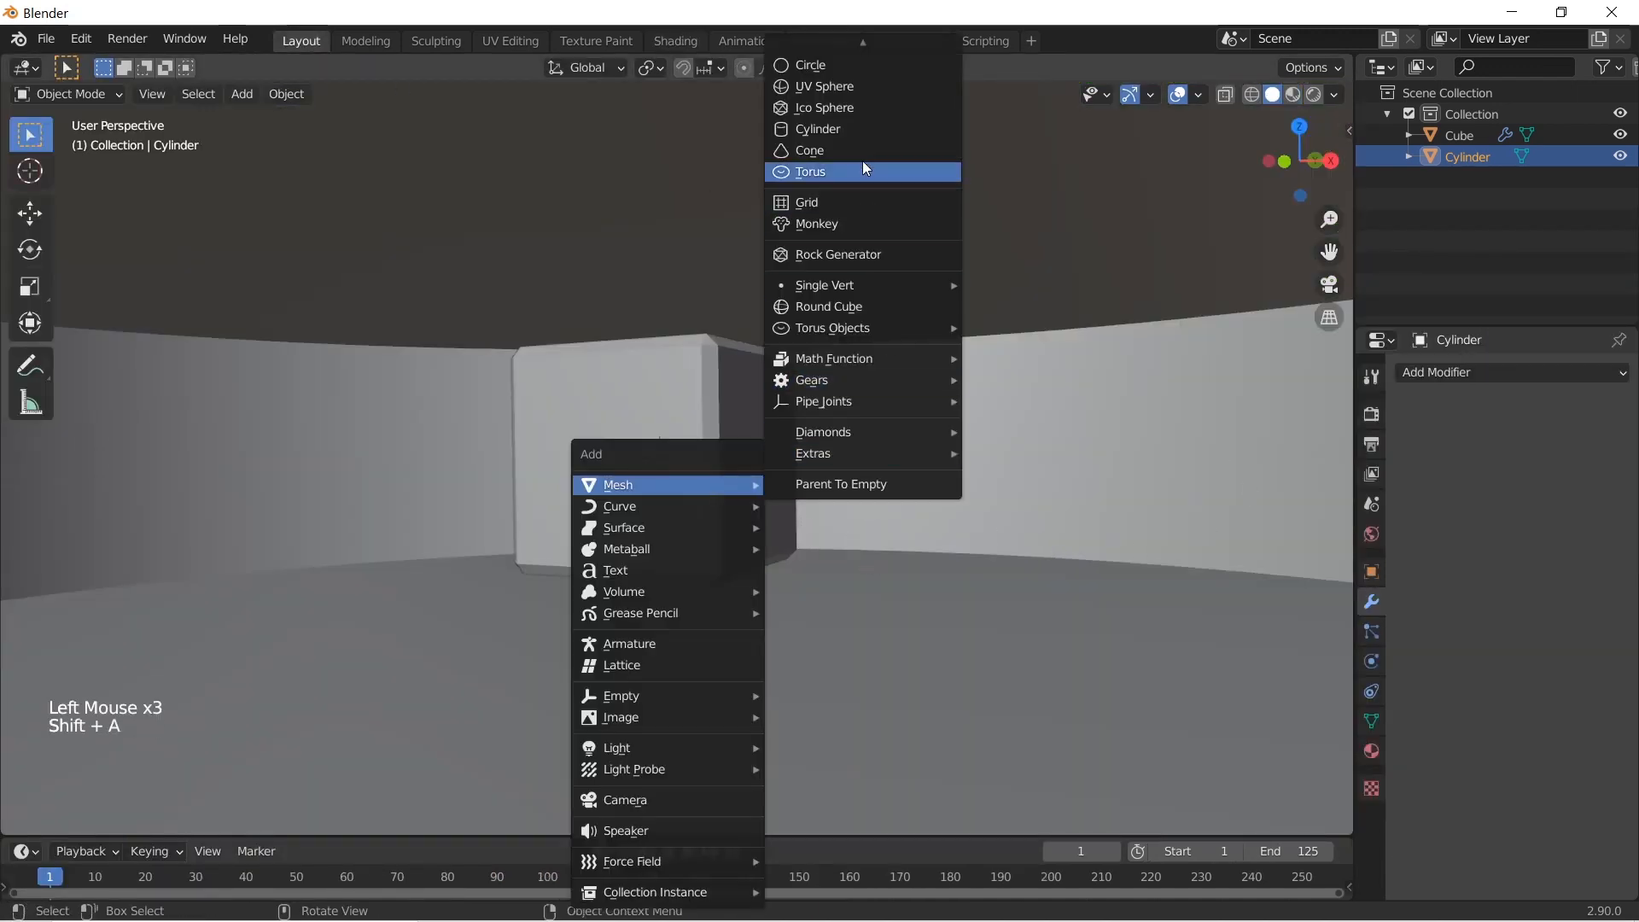
mouse_move(700, 507)
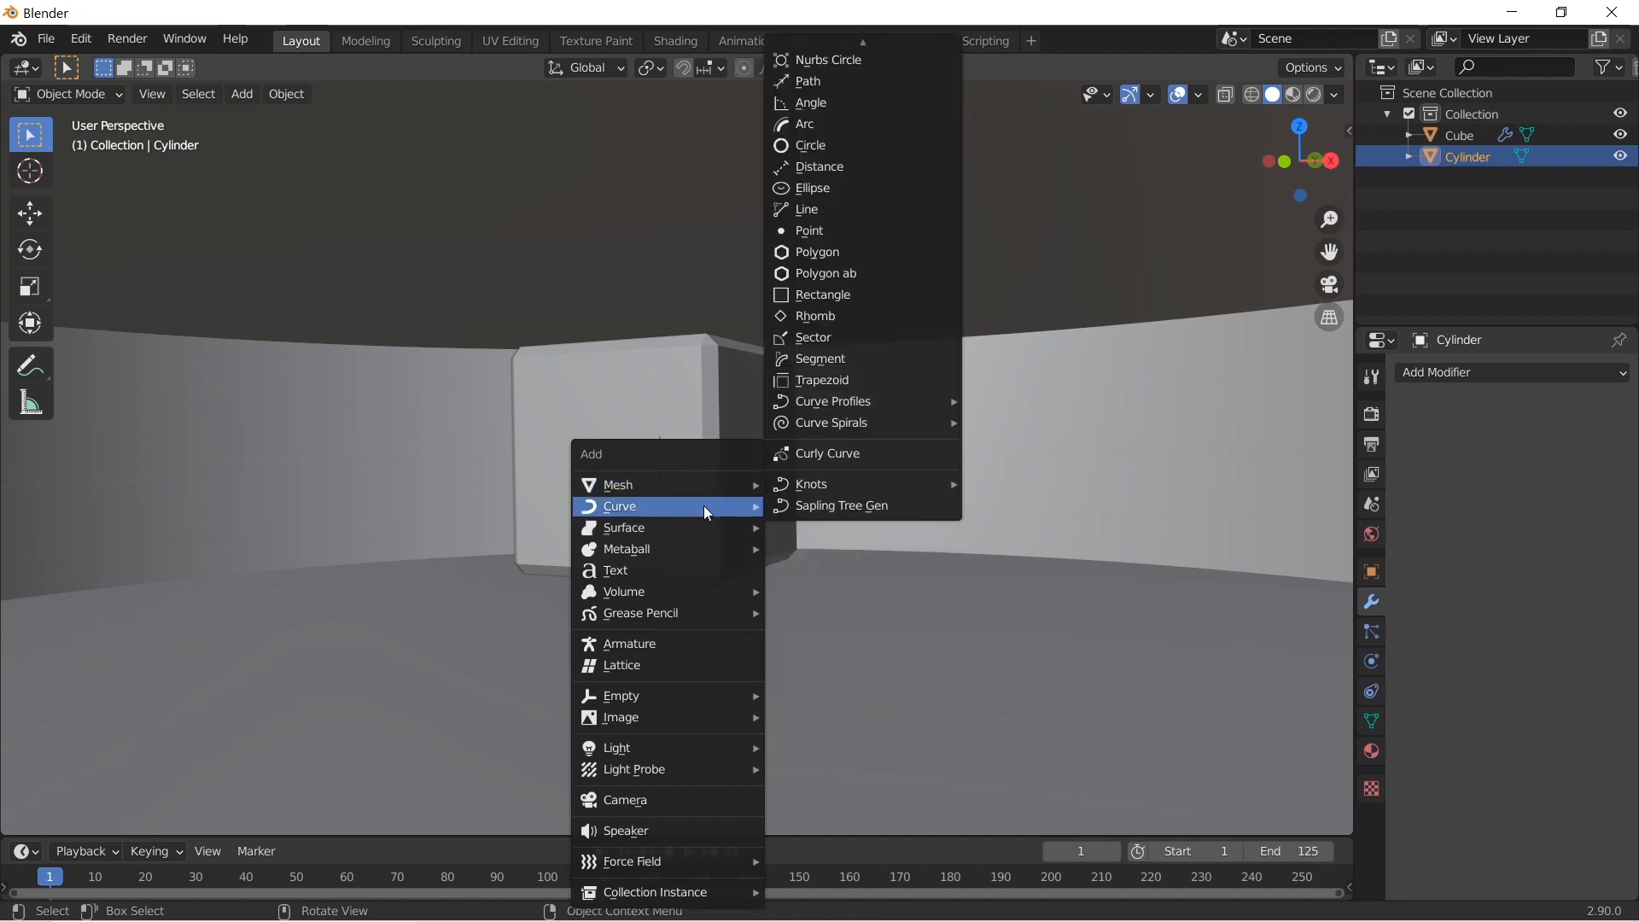
scroll(838, 79, "up", 5)
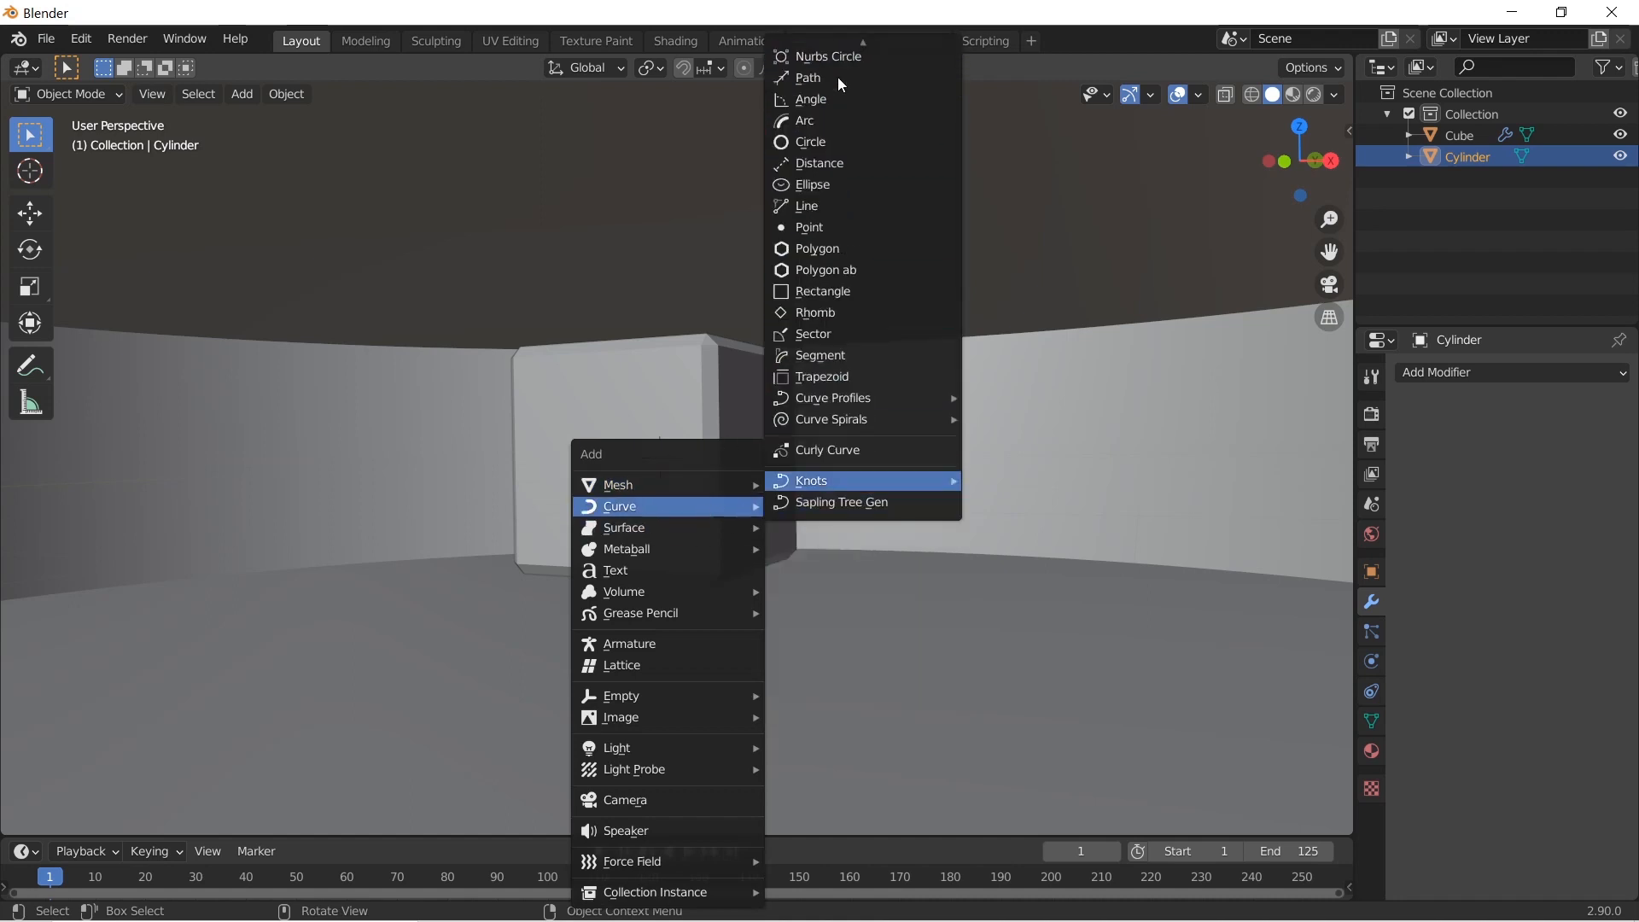
scroll(838, 78, "up", 4)
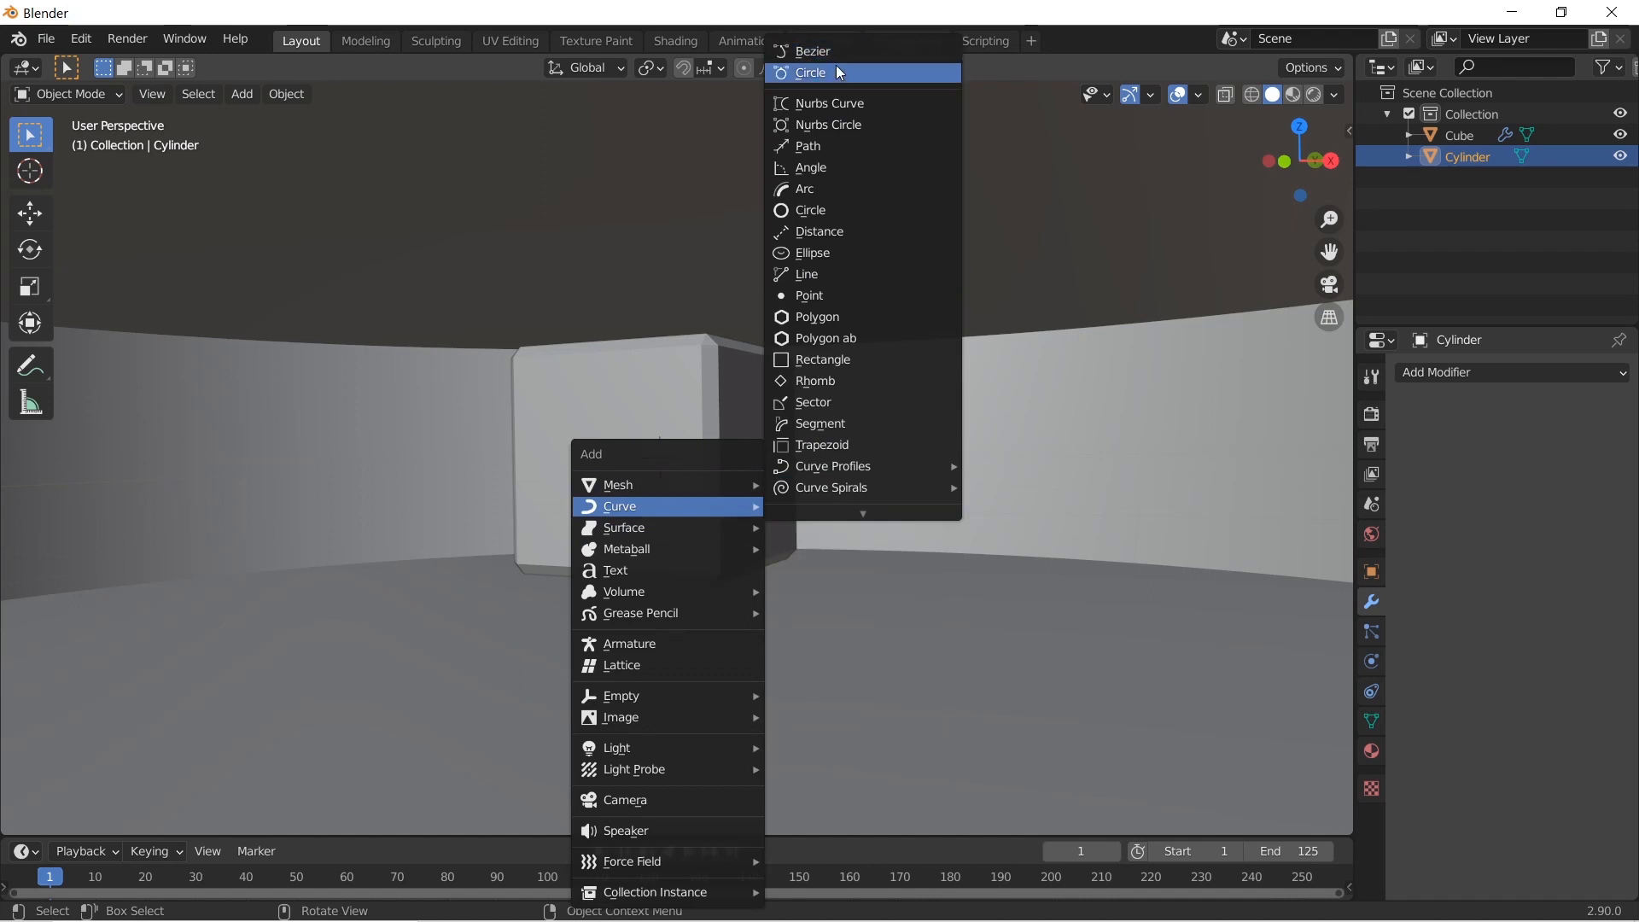
left_click(834, 68)
key("s")
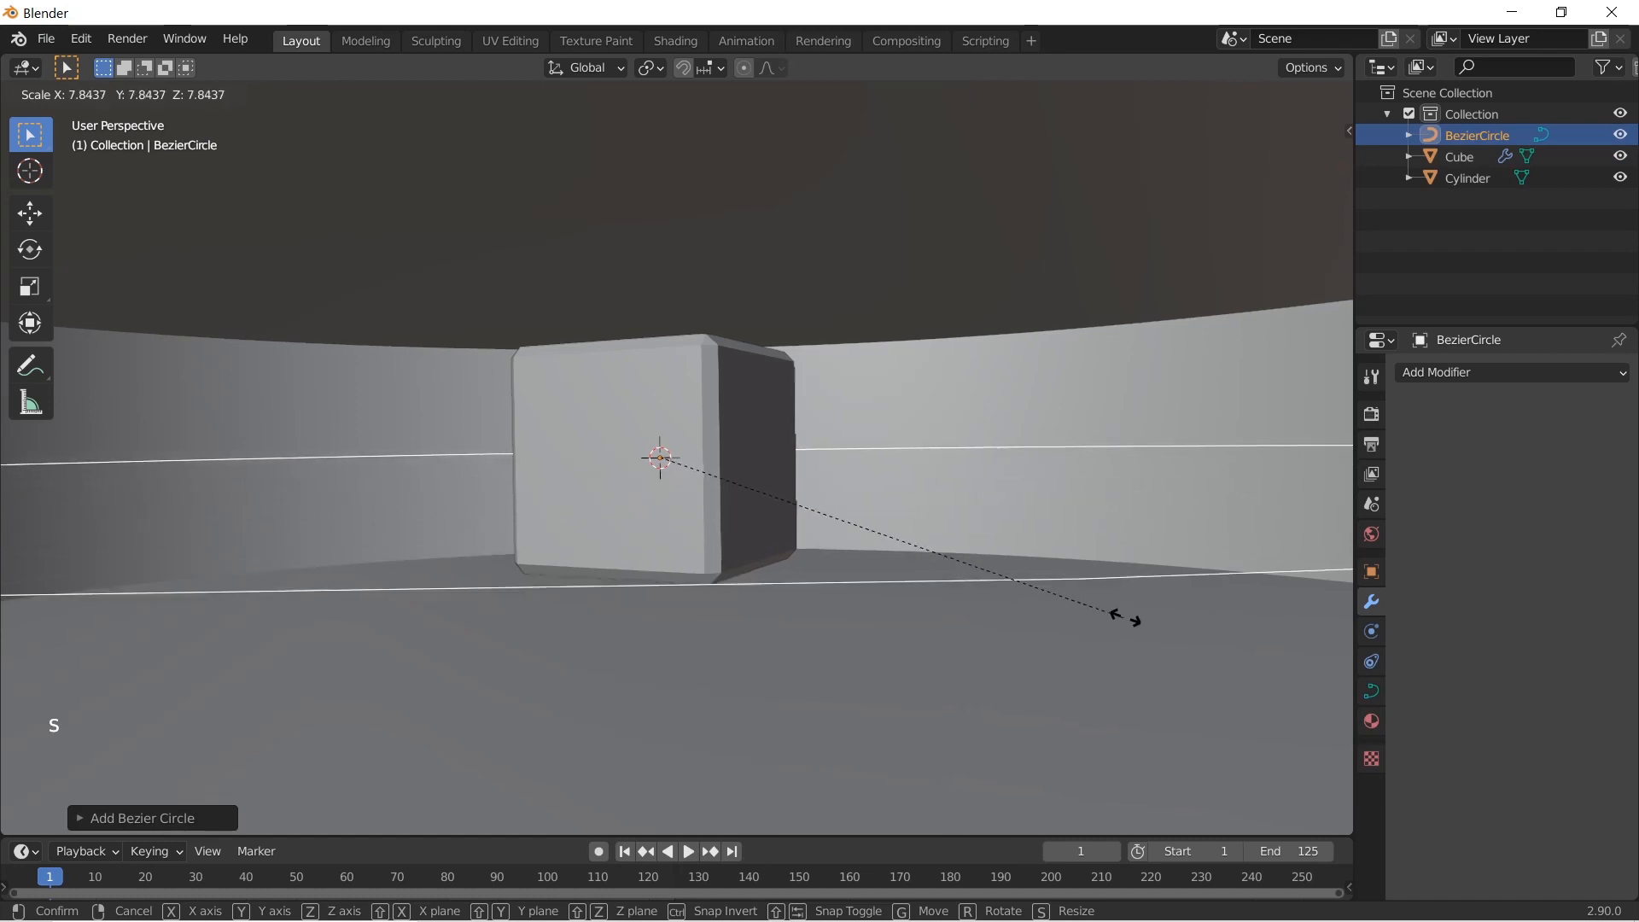
left_click(1153, 623)
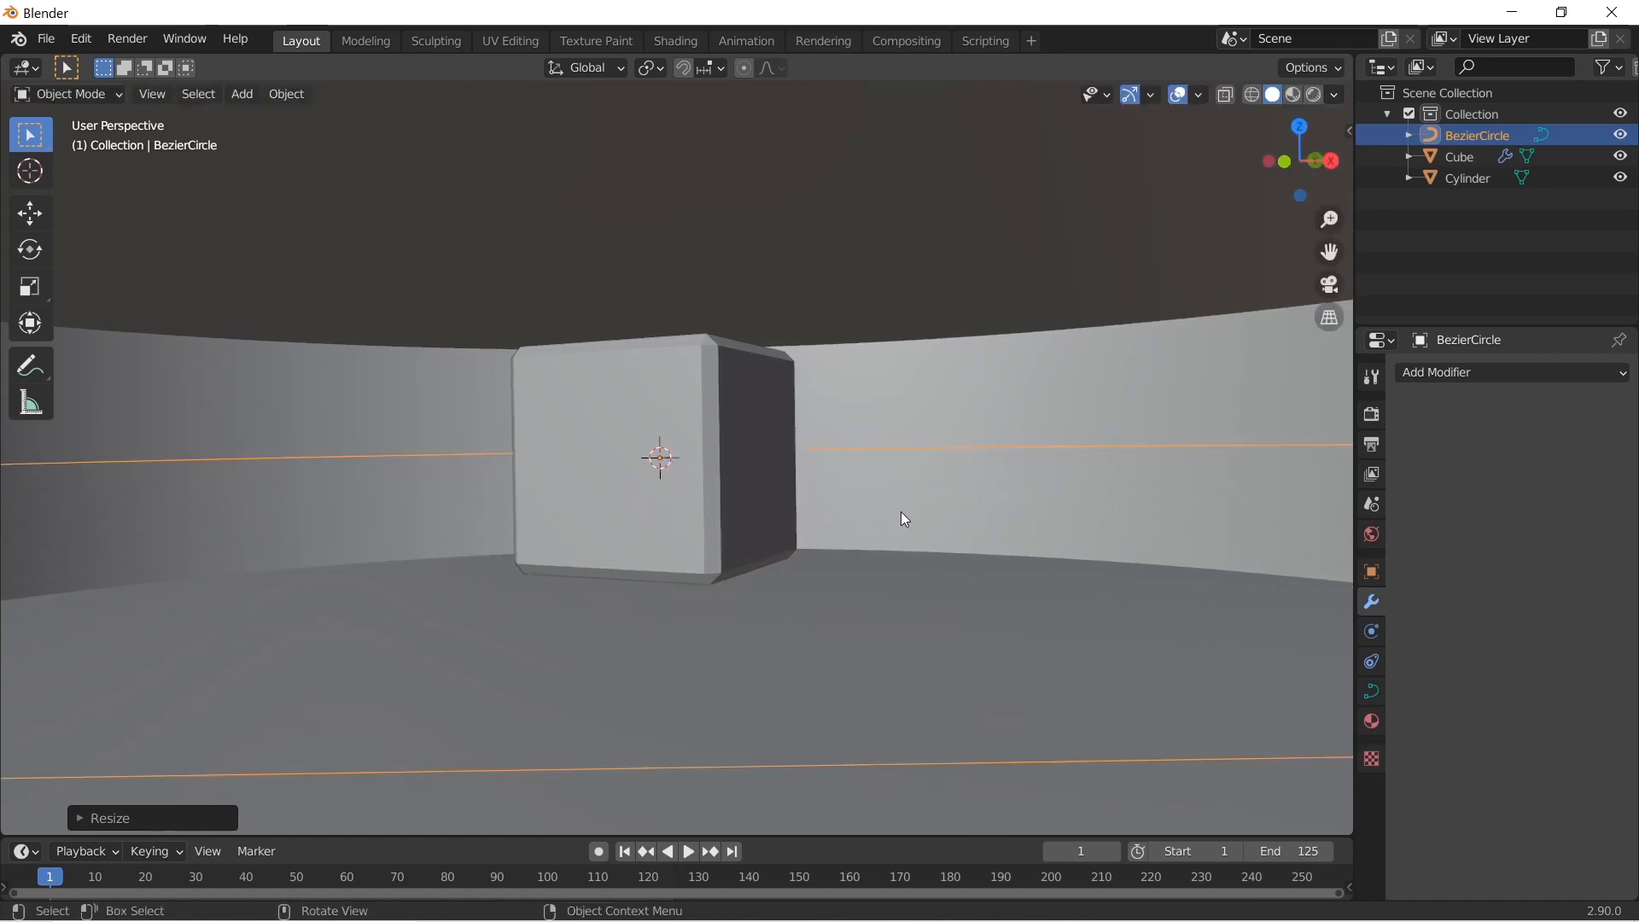
Reselect only the Bezier circle and enlarge it slightly around the cube
middle_click_drag(900, 511, 730, 540)
scroll(740, 529, "down", 2)
key("a")
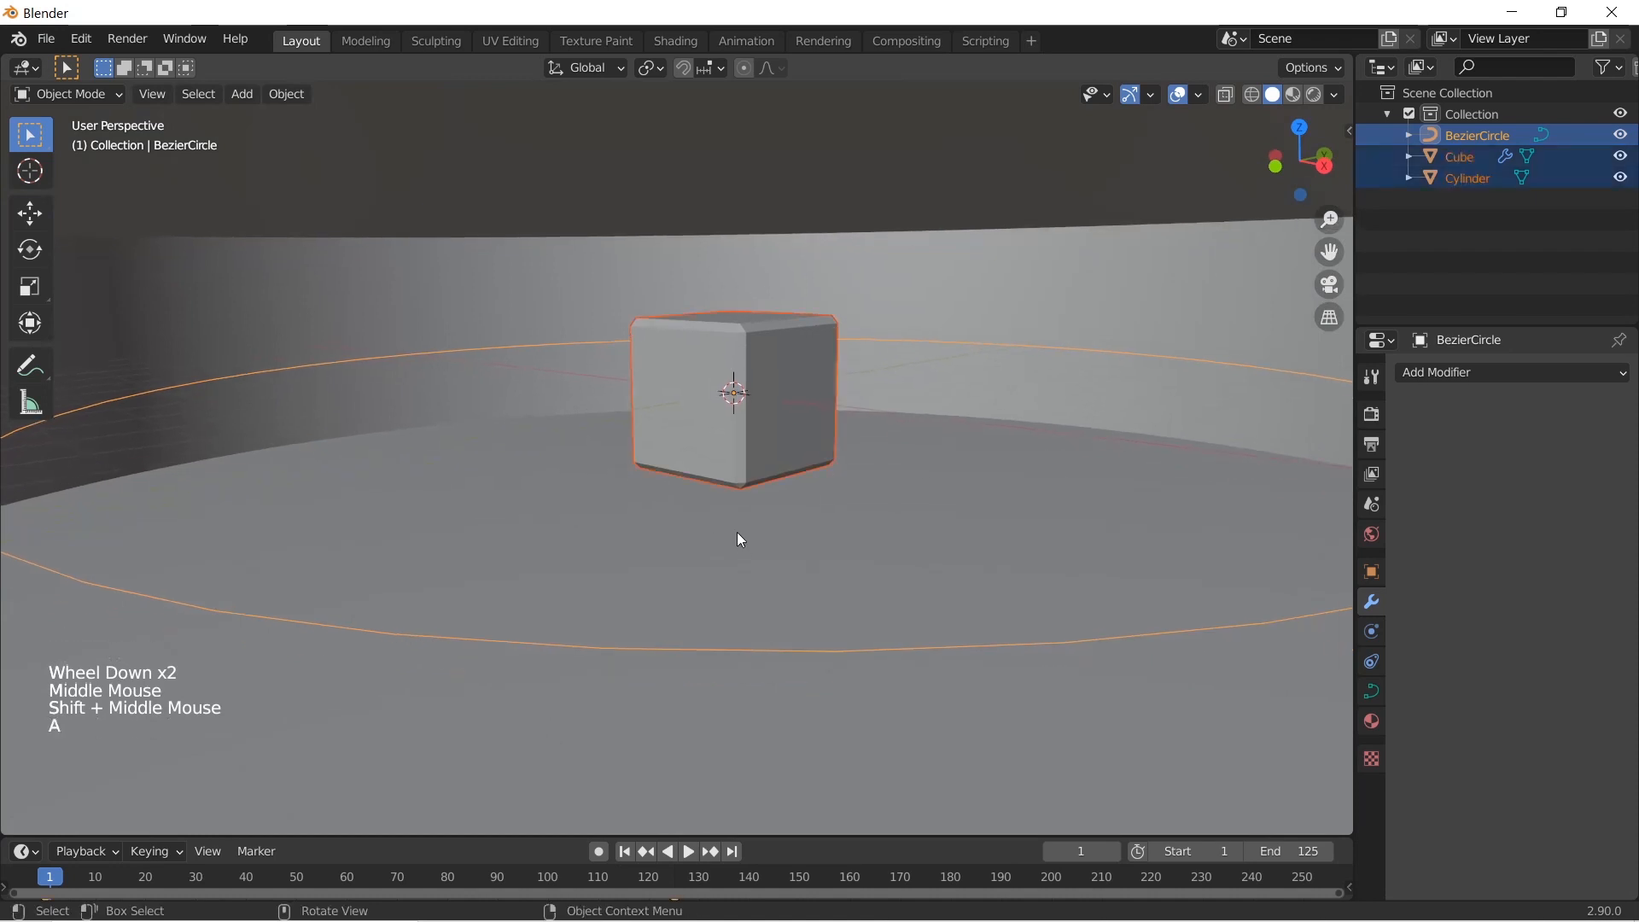
left_click(612, 582)
left_click(600, 655)
key("s")
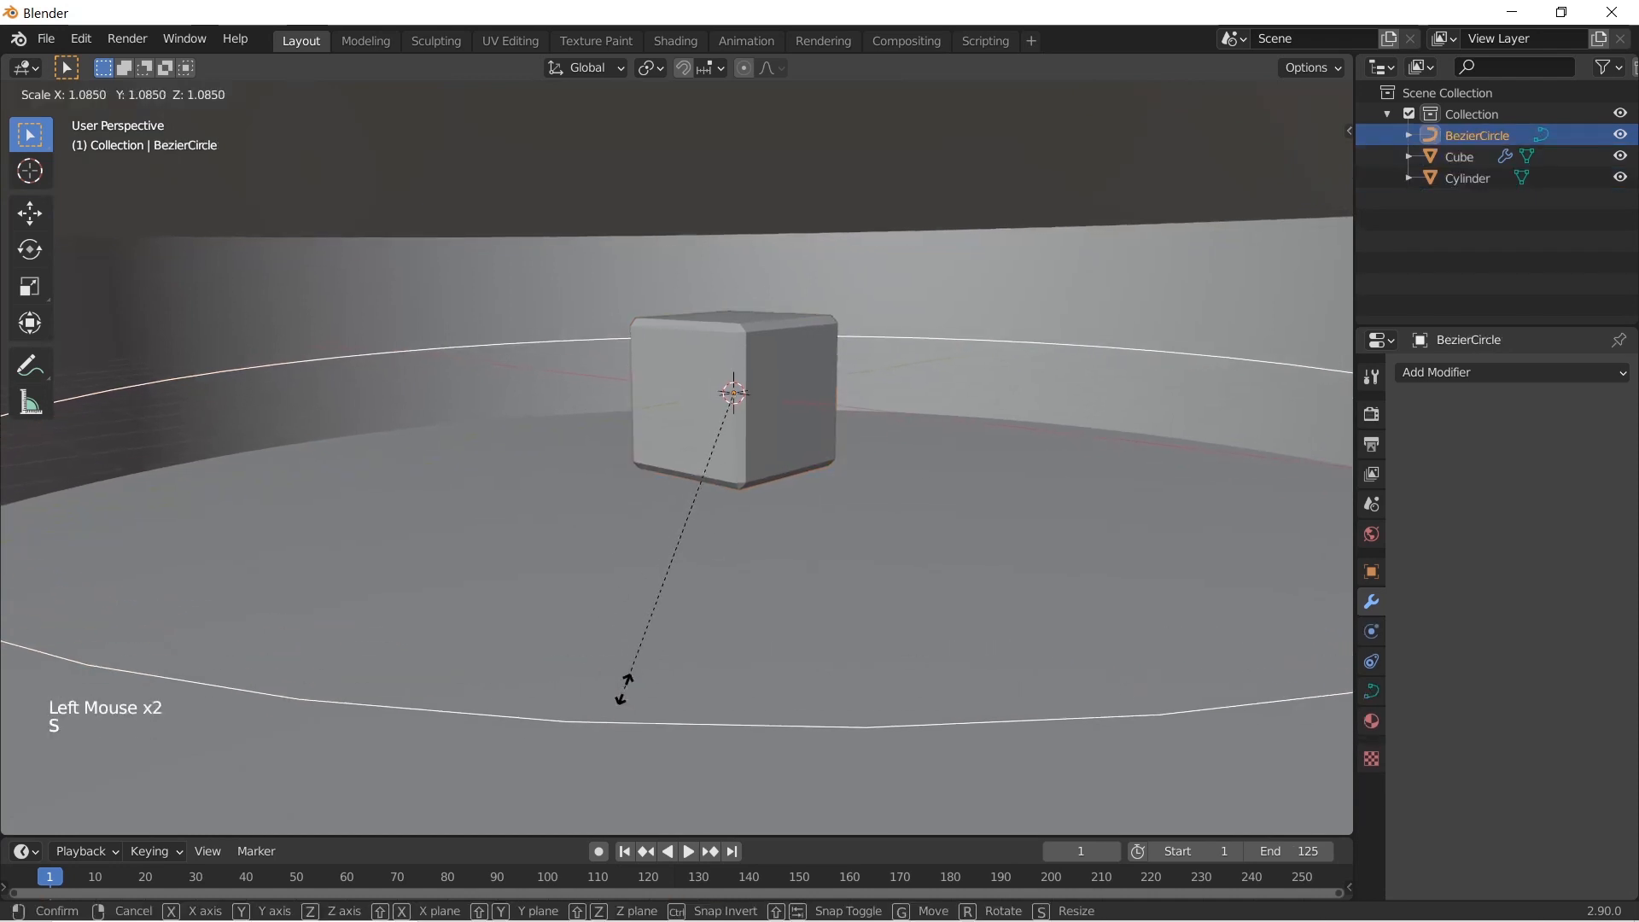
left_click(629, 675)
Select all objects in the scene with the cube as the active object
middle_click_drag(629, 675, 757, 451)
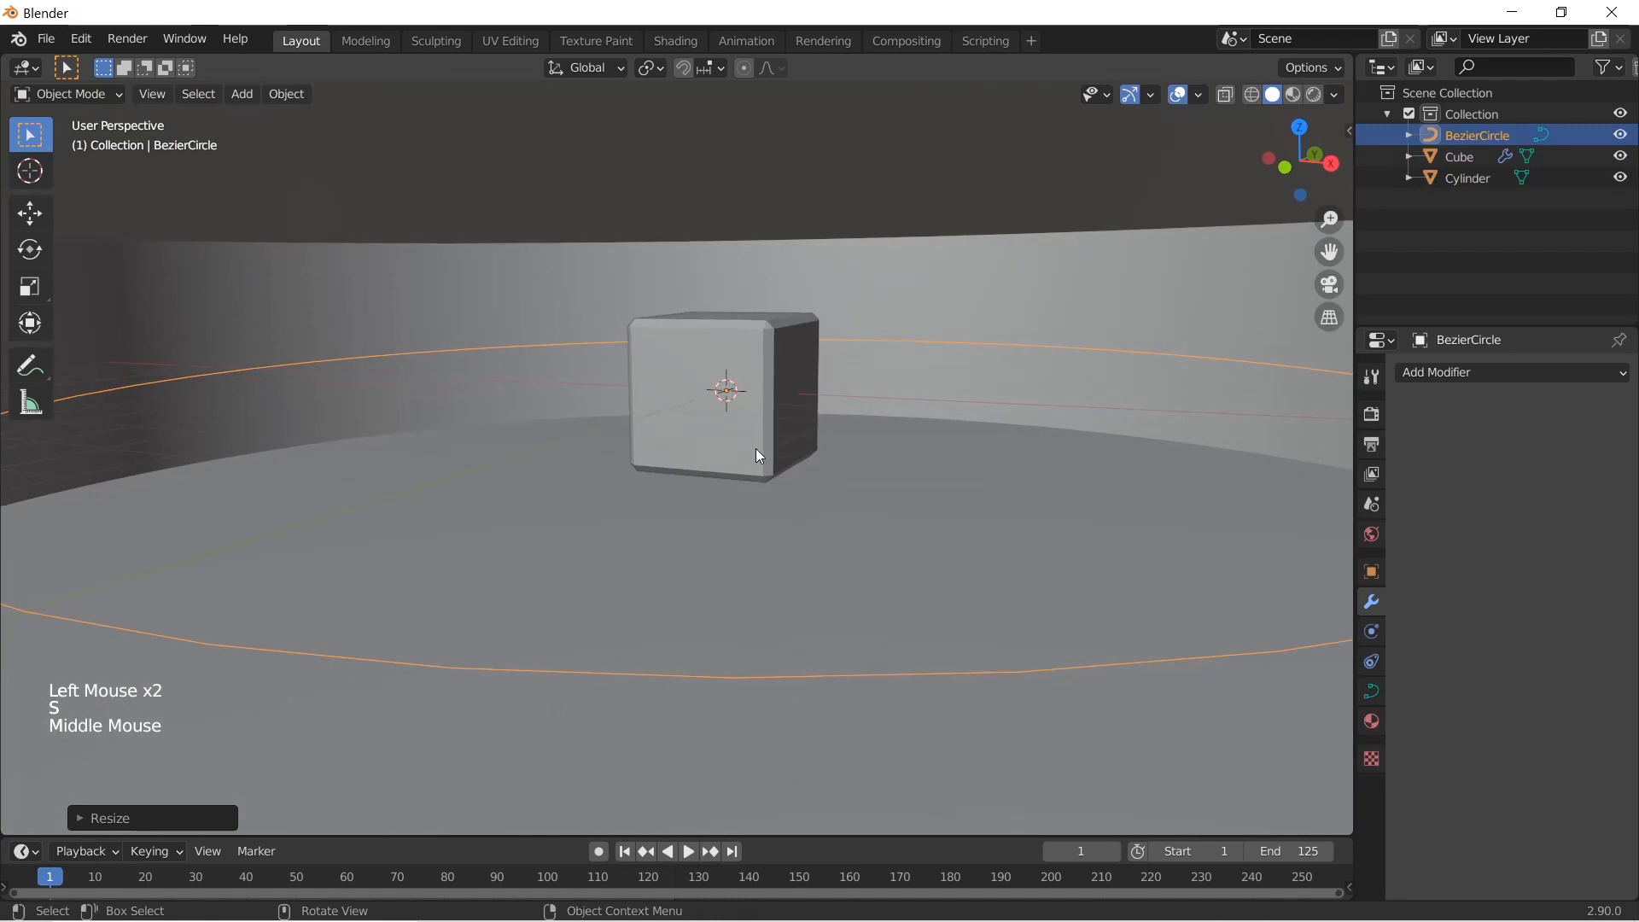
left_click(773, 432)
key("a")
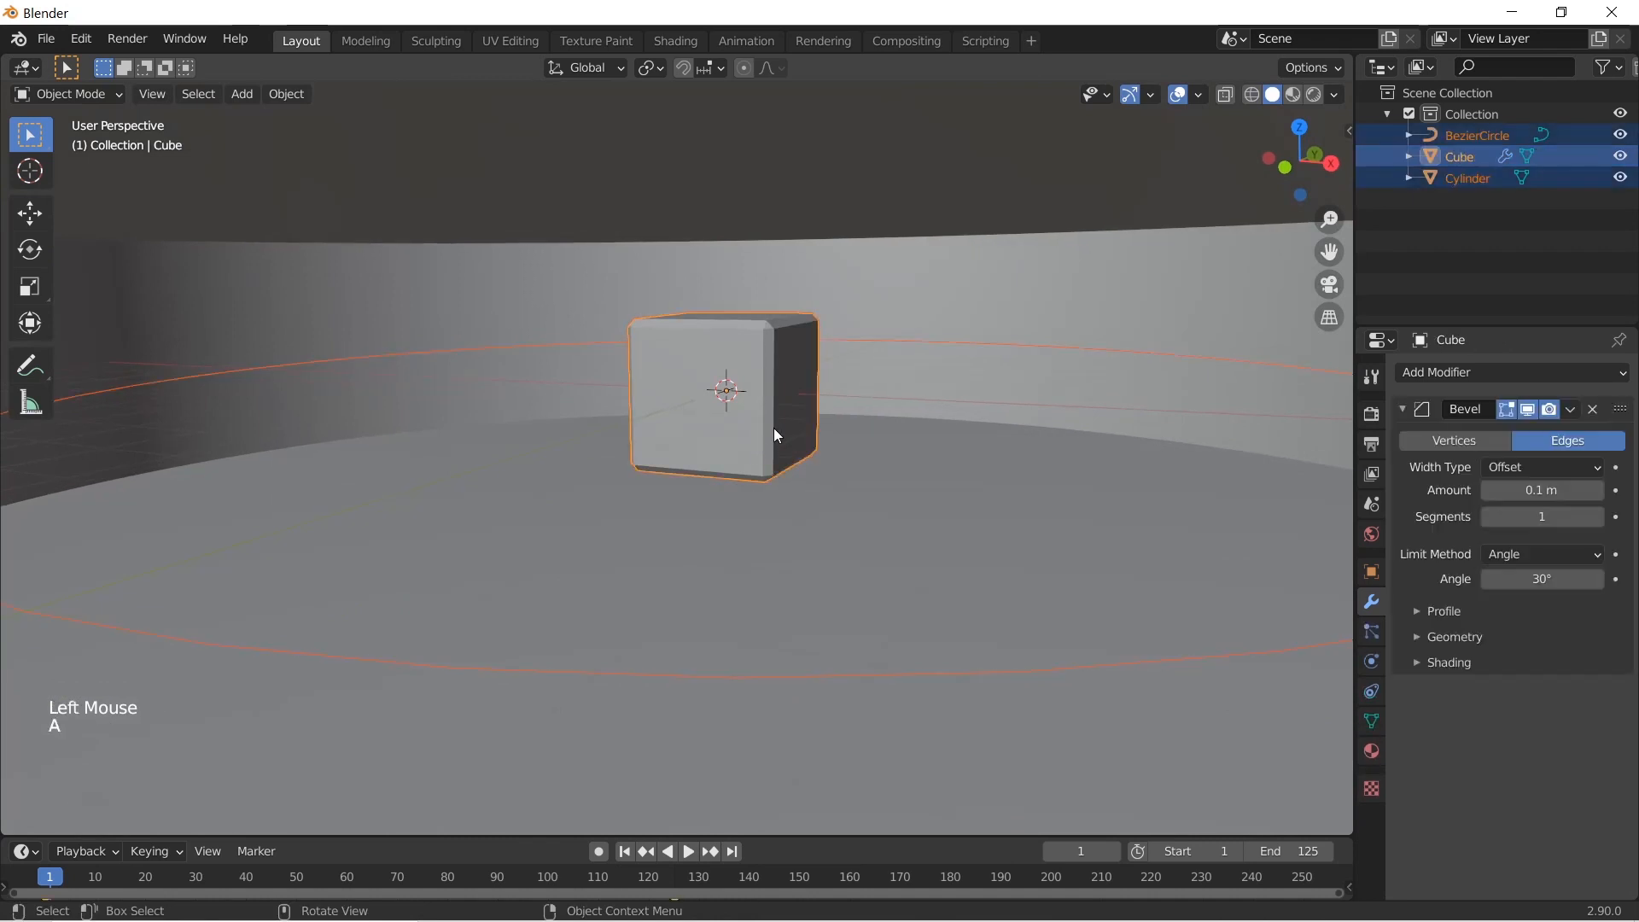
Hide all the selected objects and add a camera at the scene origin
scroll(782, 367, "down", 3)
key("h")
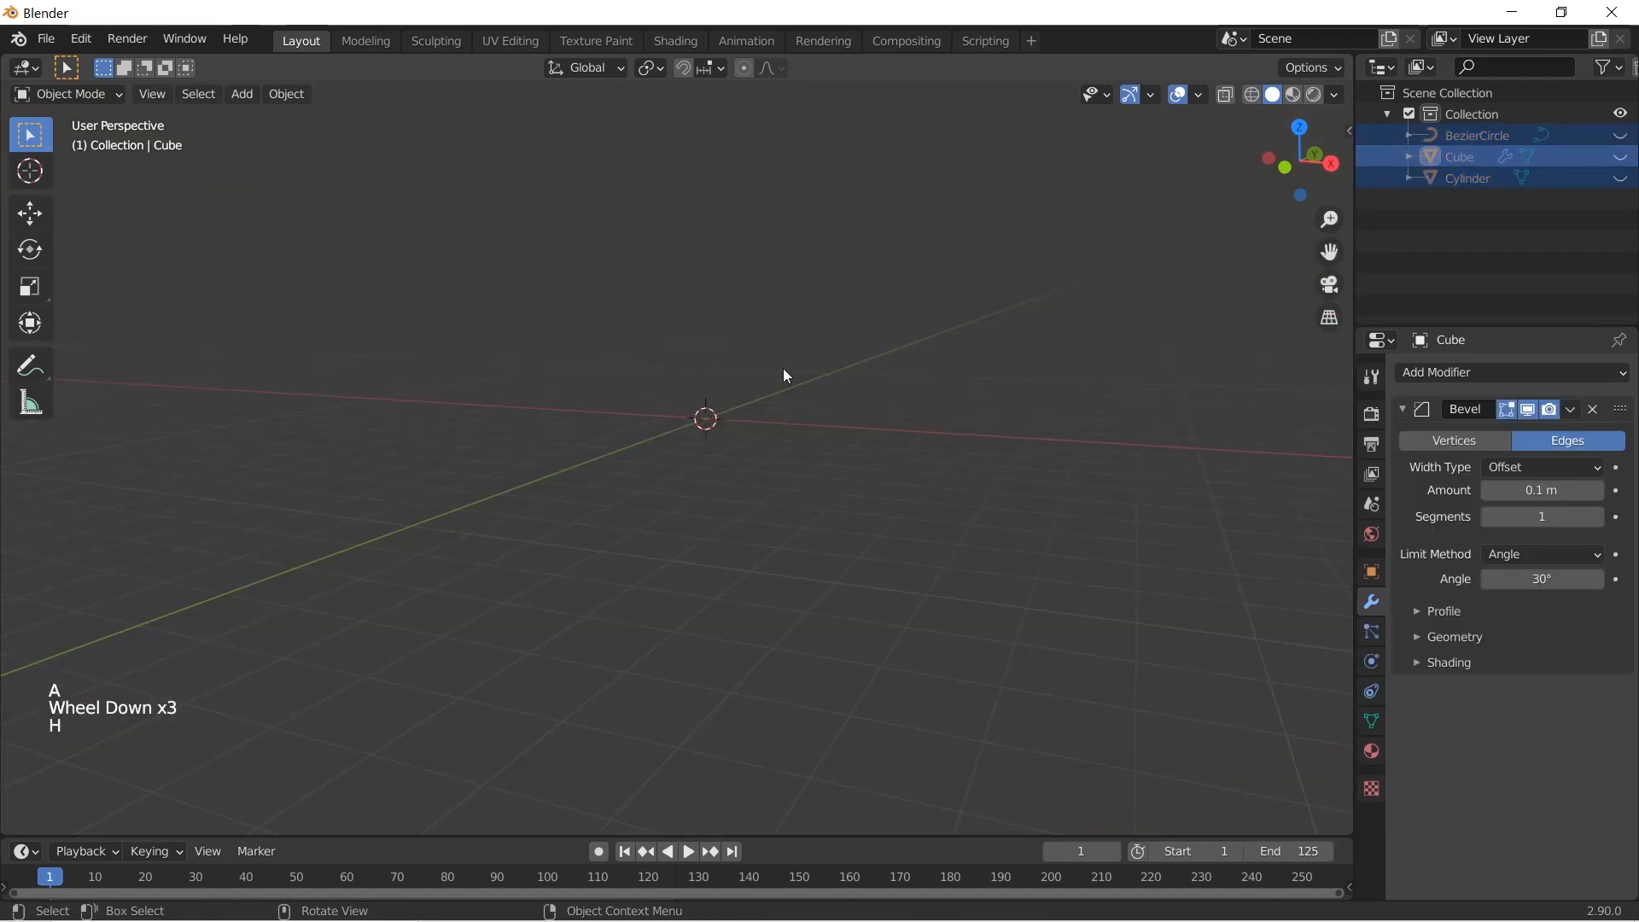
scroll(699, 461, "up", 5)
mouse_move(699, 461)
middle_mouse_down("shift")
mouse_move(717, 486)
mouse_move(721, 470)
middle_mouse_up("shift")
key("shift+a")
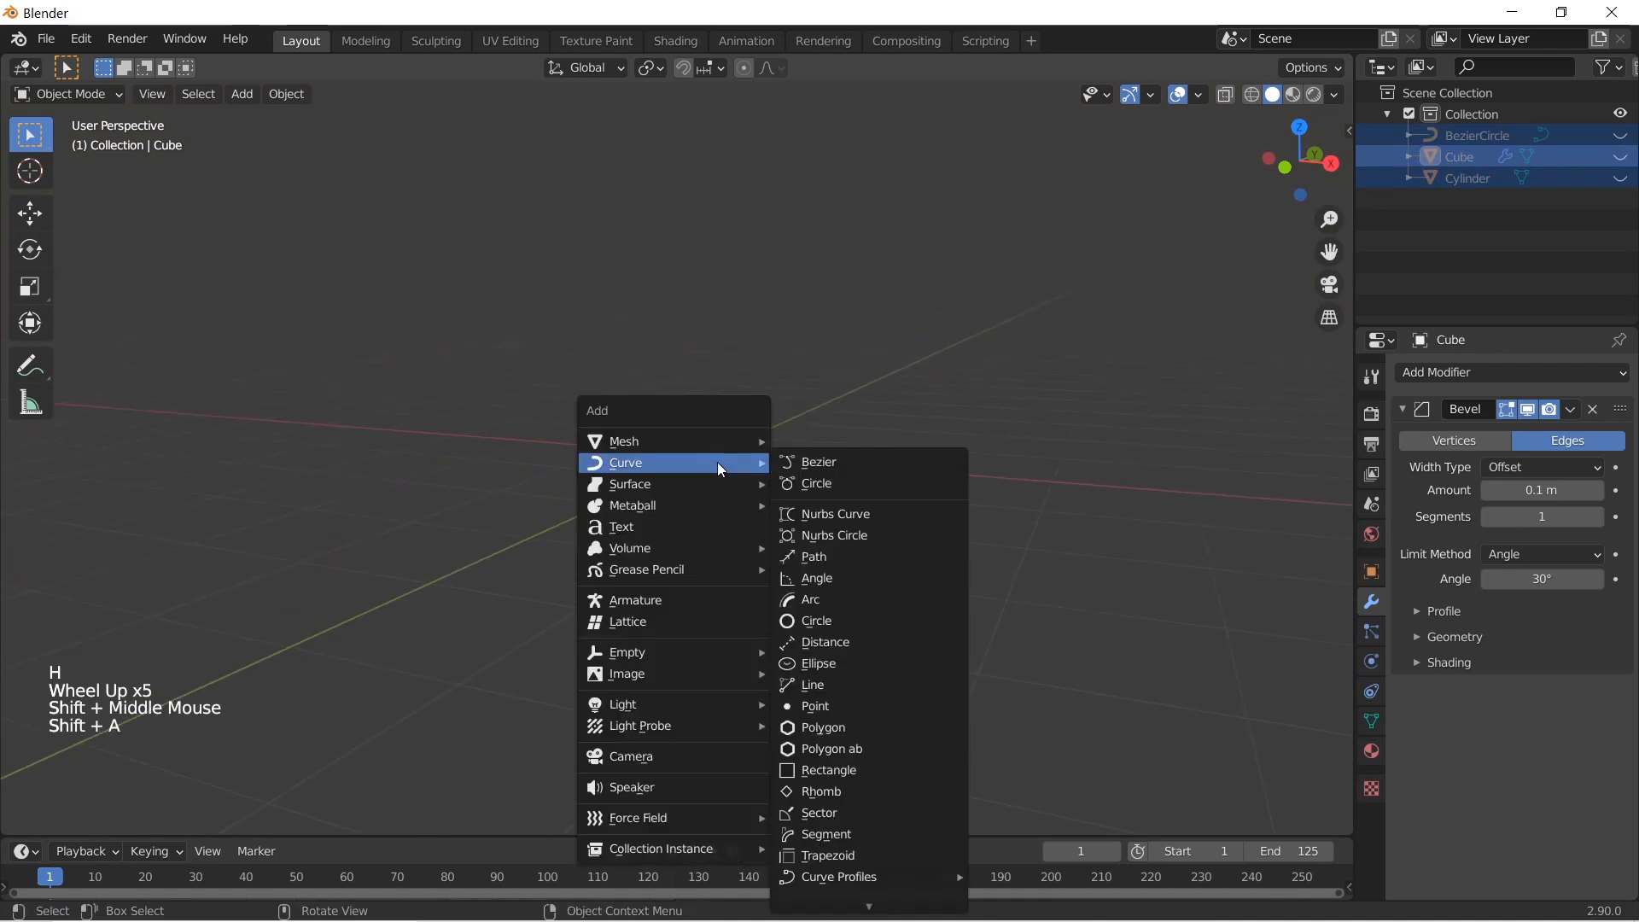
left_click(666, 757)
Add a Plain Axes empty at the scene origin beside the camera
middle_click_drag(863, 502, 796, 588)
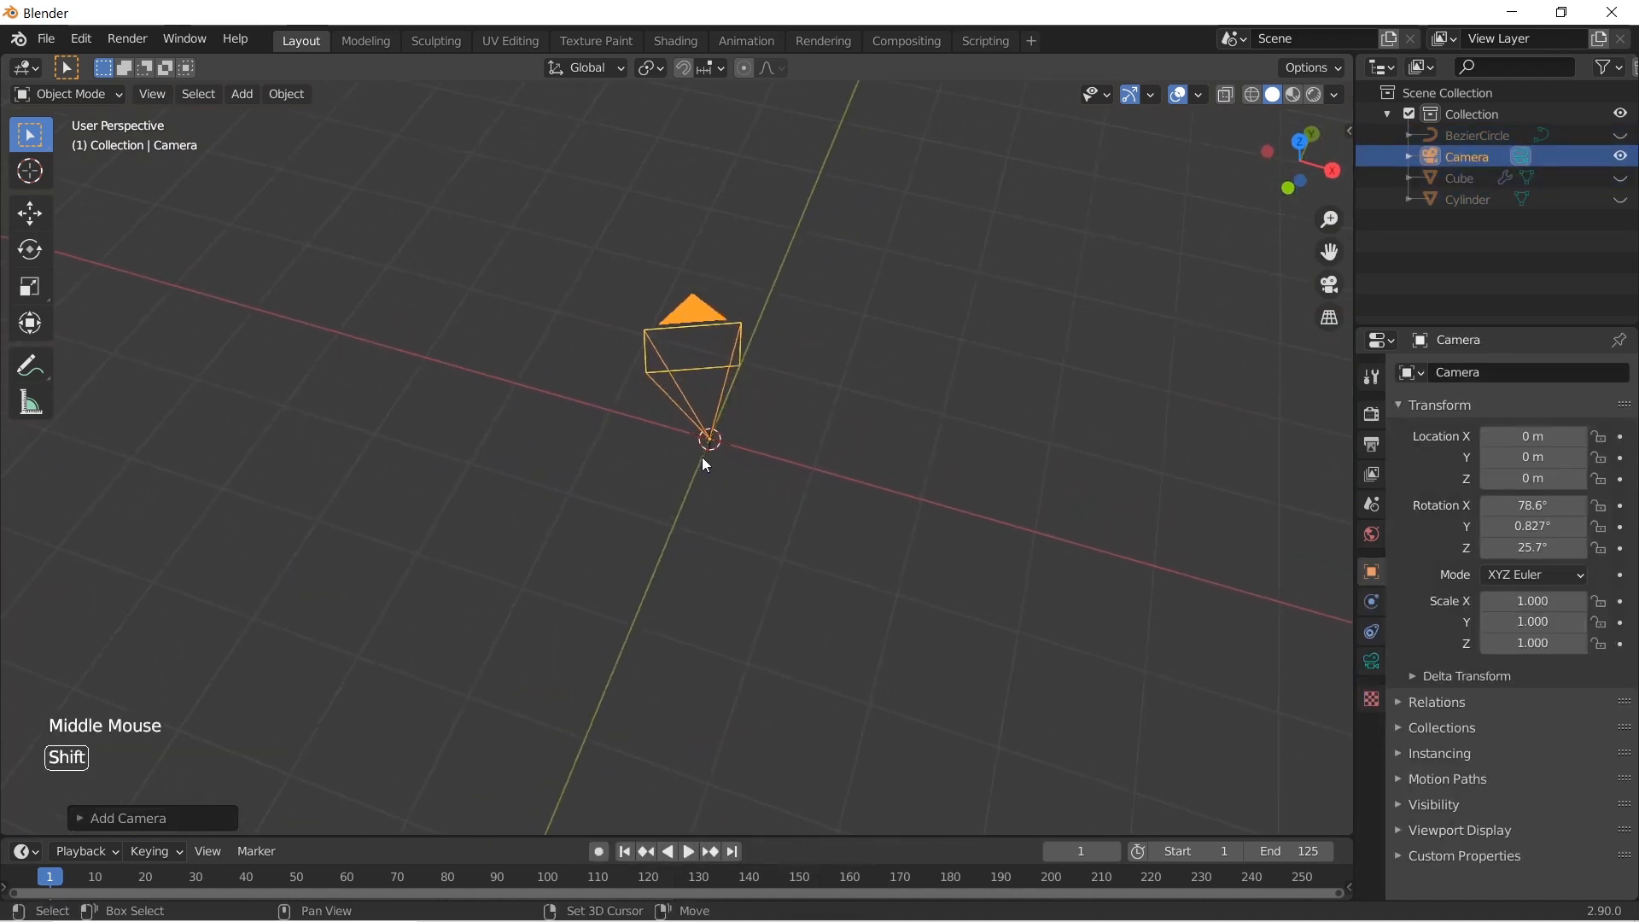
key("shift+a")
mouse_move(684, 353)
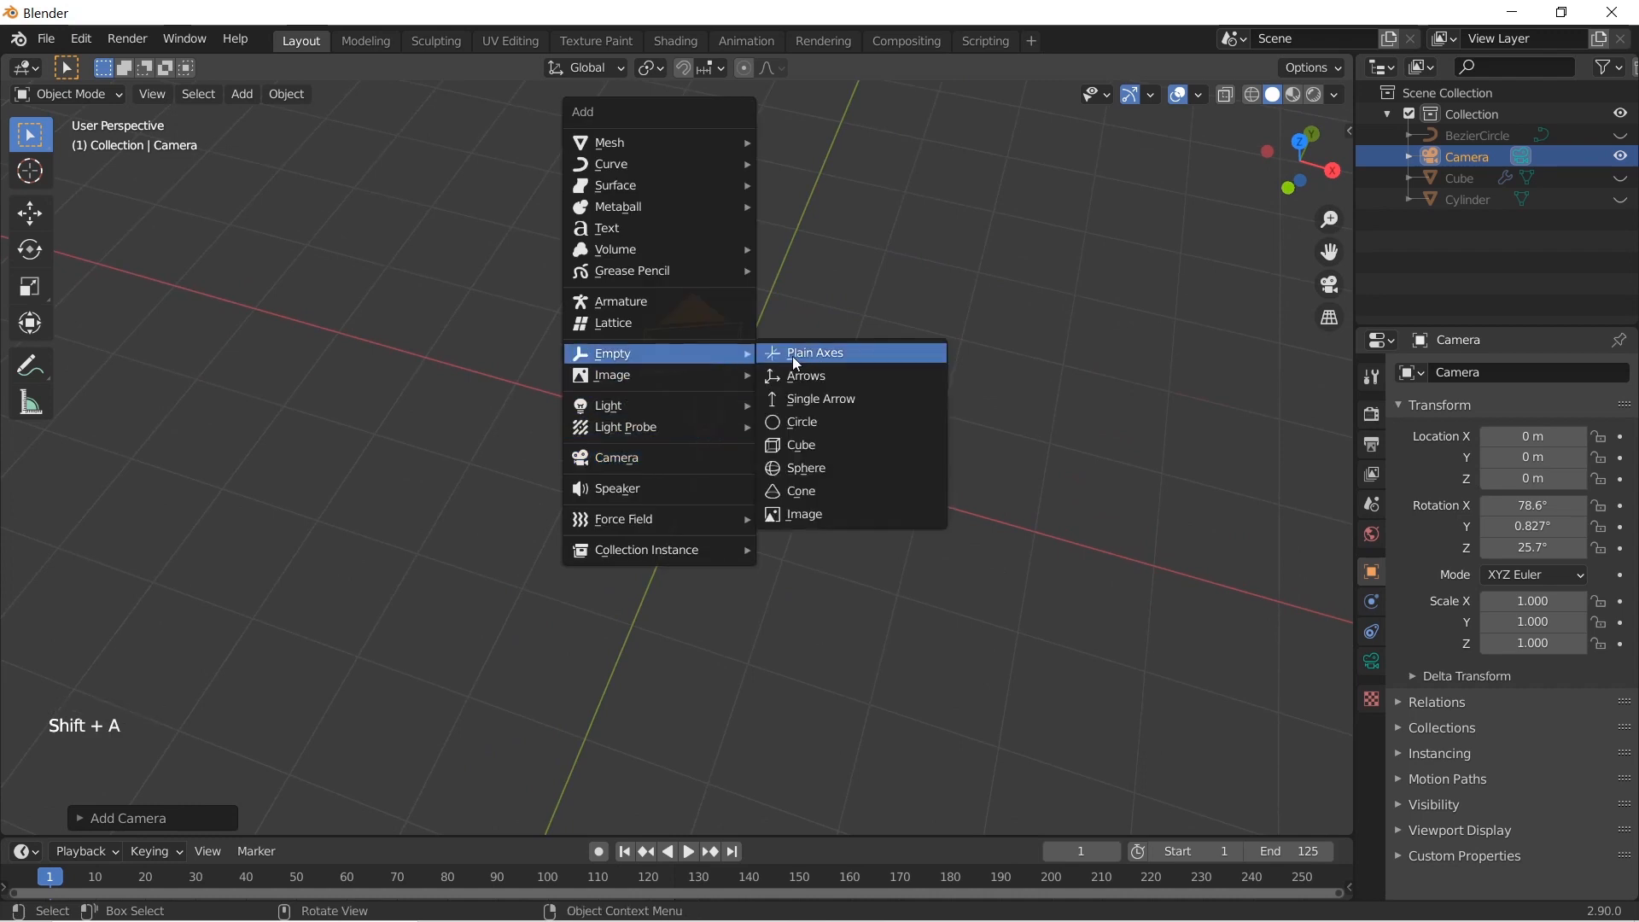
left_click(793, 354)
middle_click_drag(726, 499, 1100, 391)
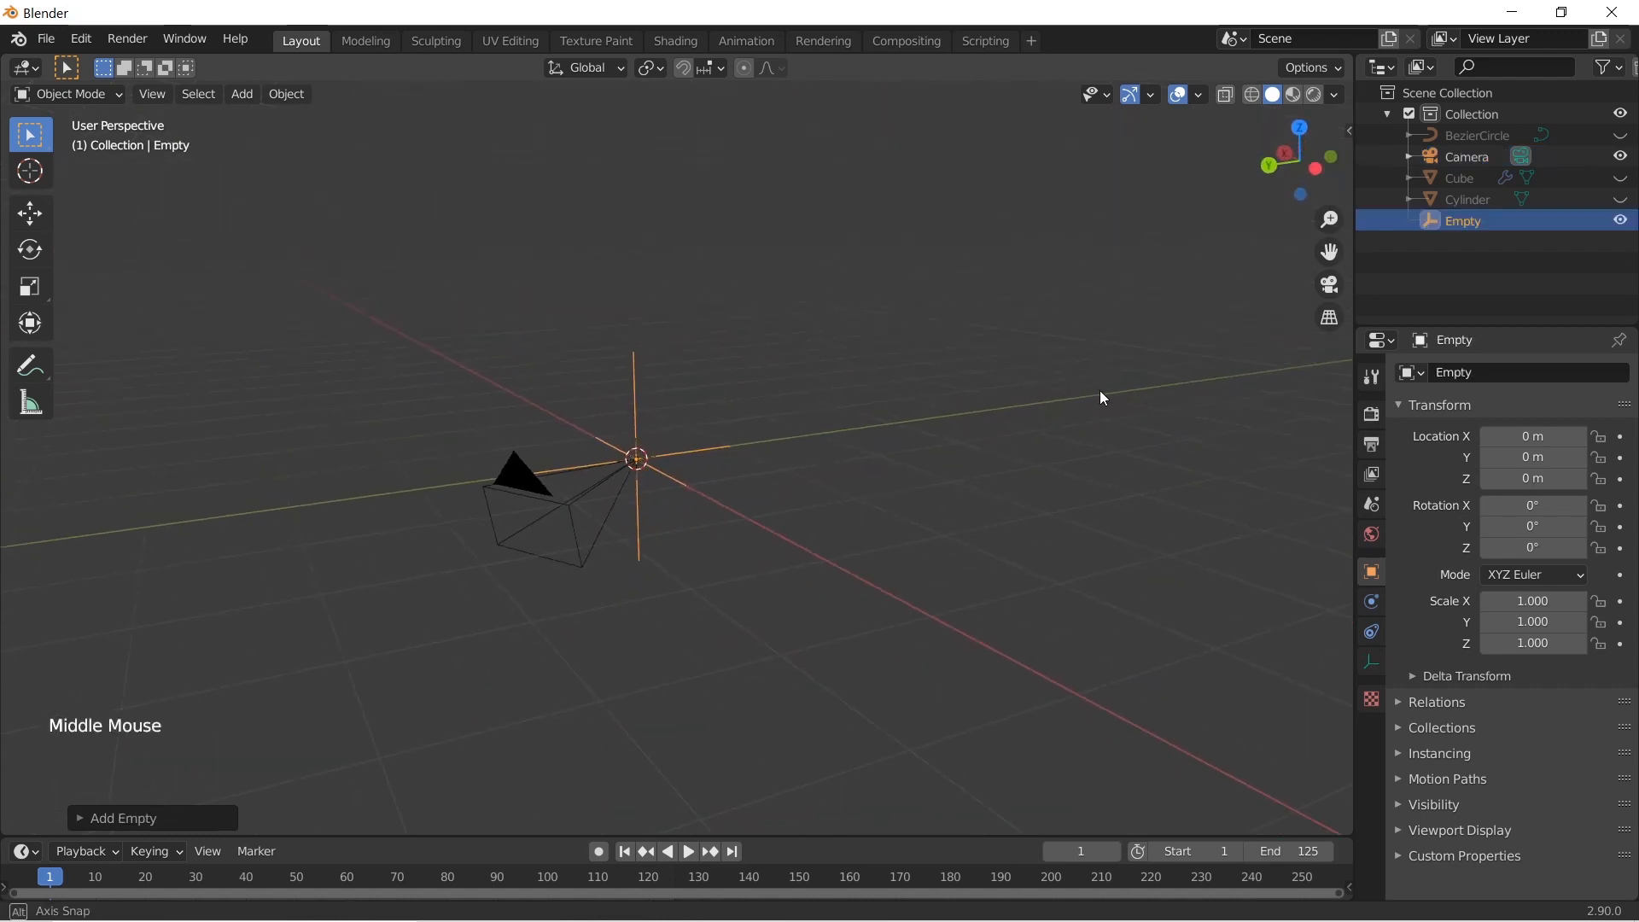
middle_click_drag(666, 495, 570, 551)
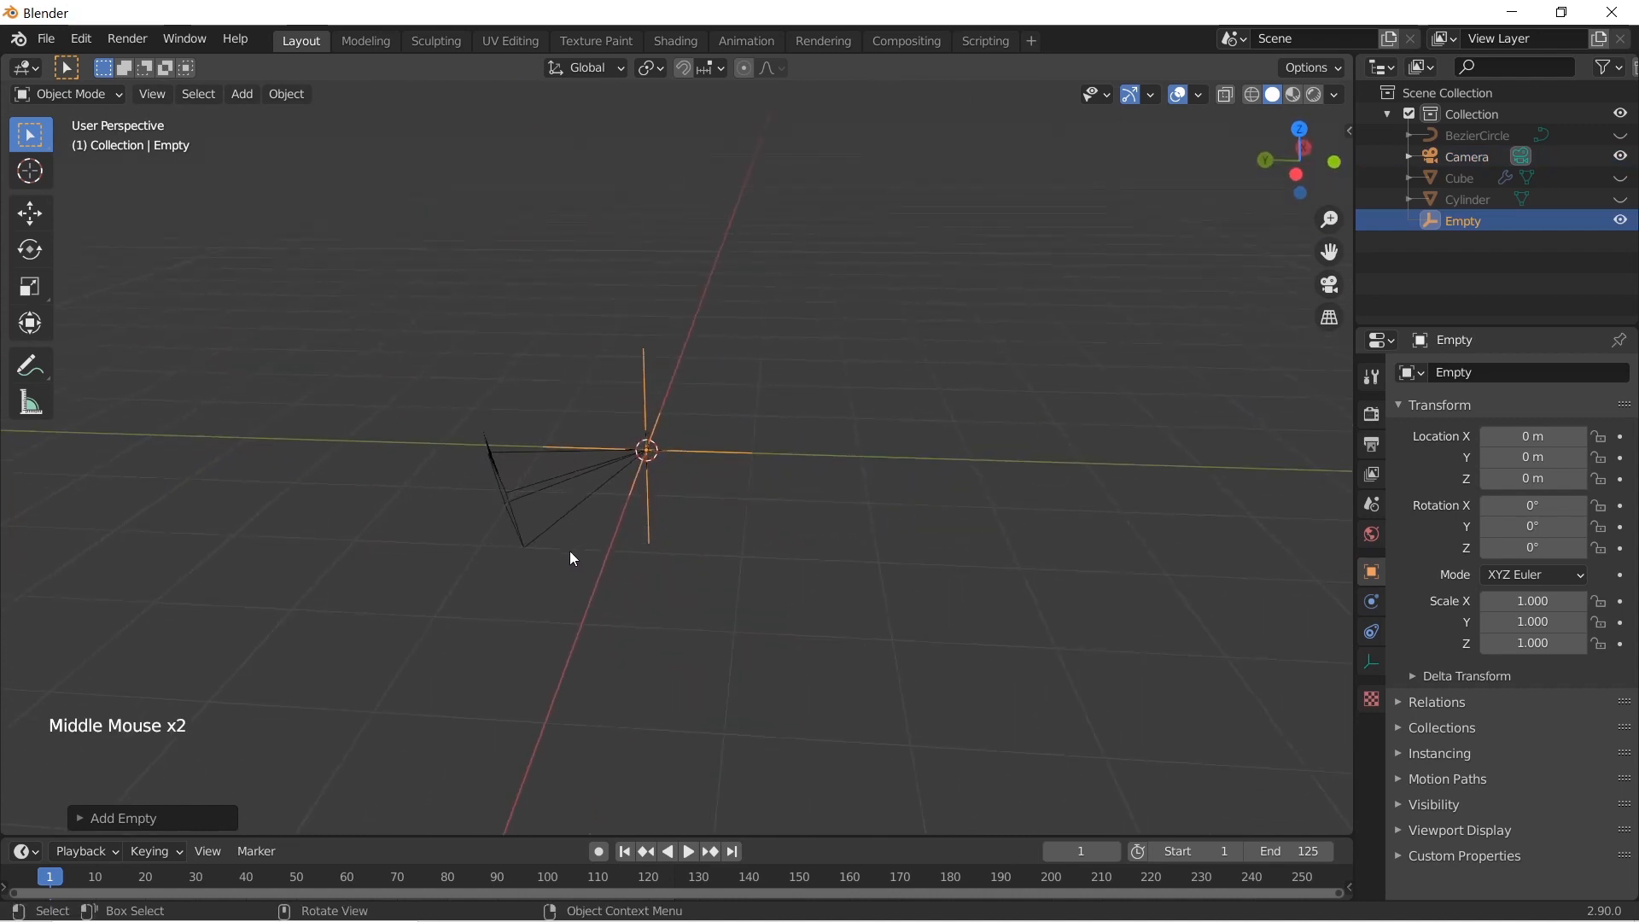
Select the camera and set its X, Y and Z rotation to 0°
left_click(511, 507)
key("n")
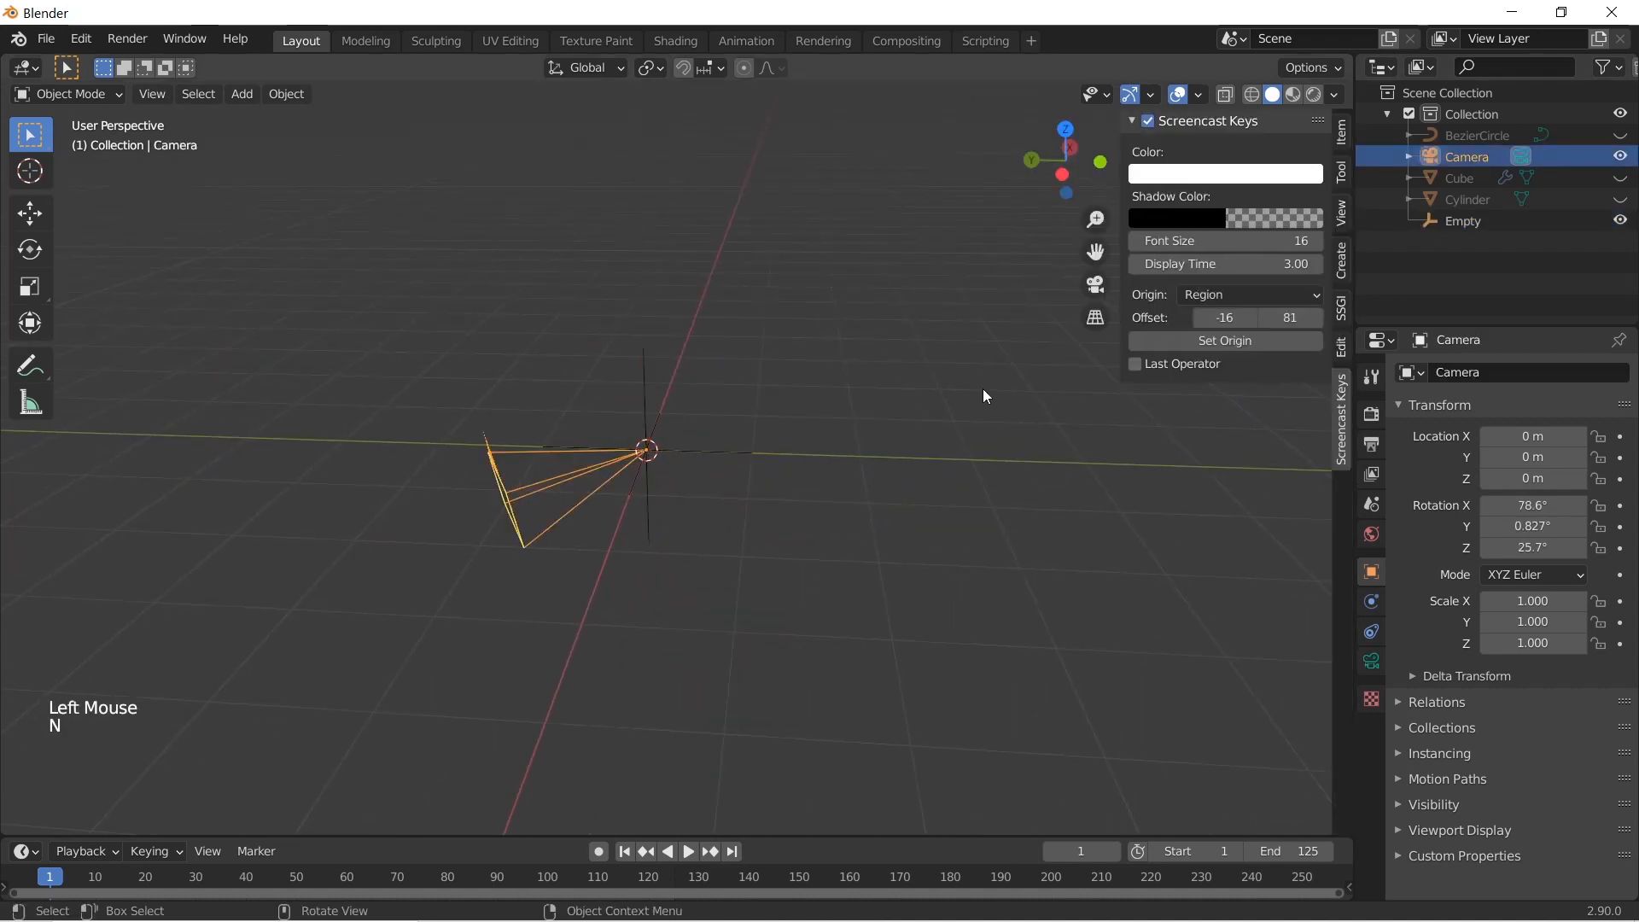
left_click(1342, 143)
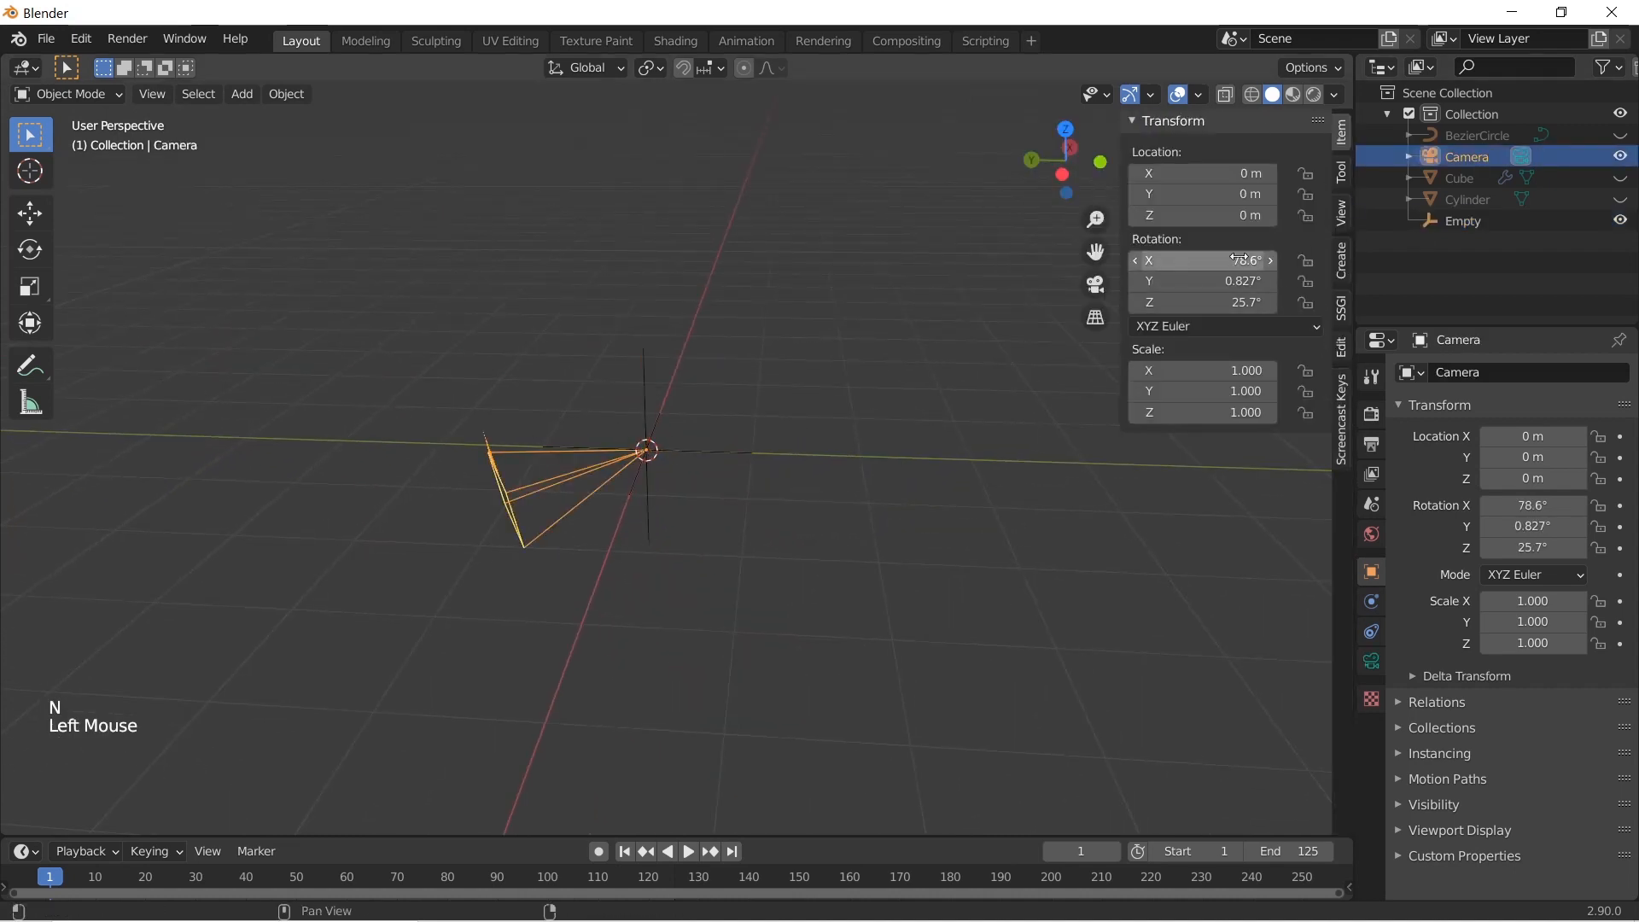
left_click(1239, 260)
type("0")
key("Return")
left_click(1239, 281)
type("0")
key("Return")
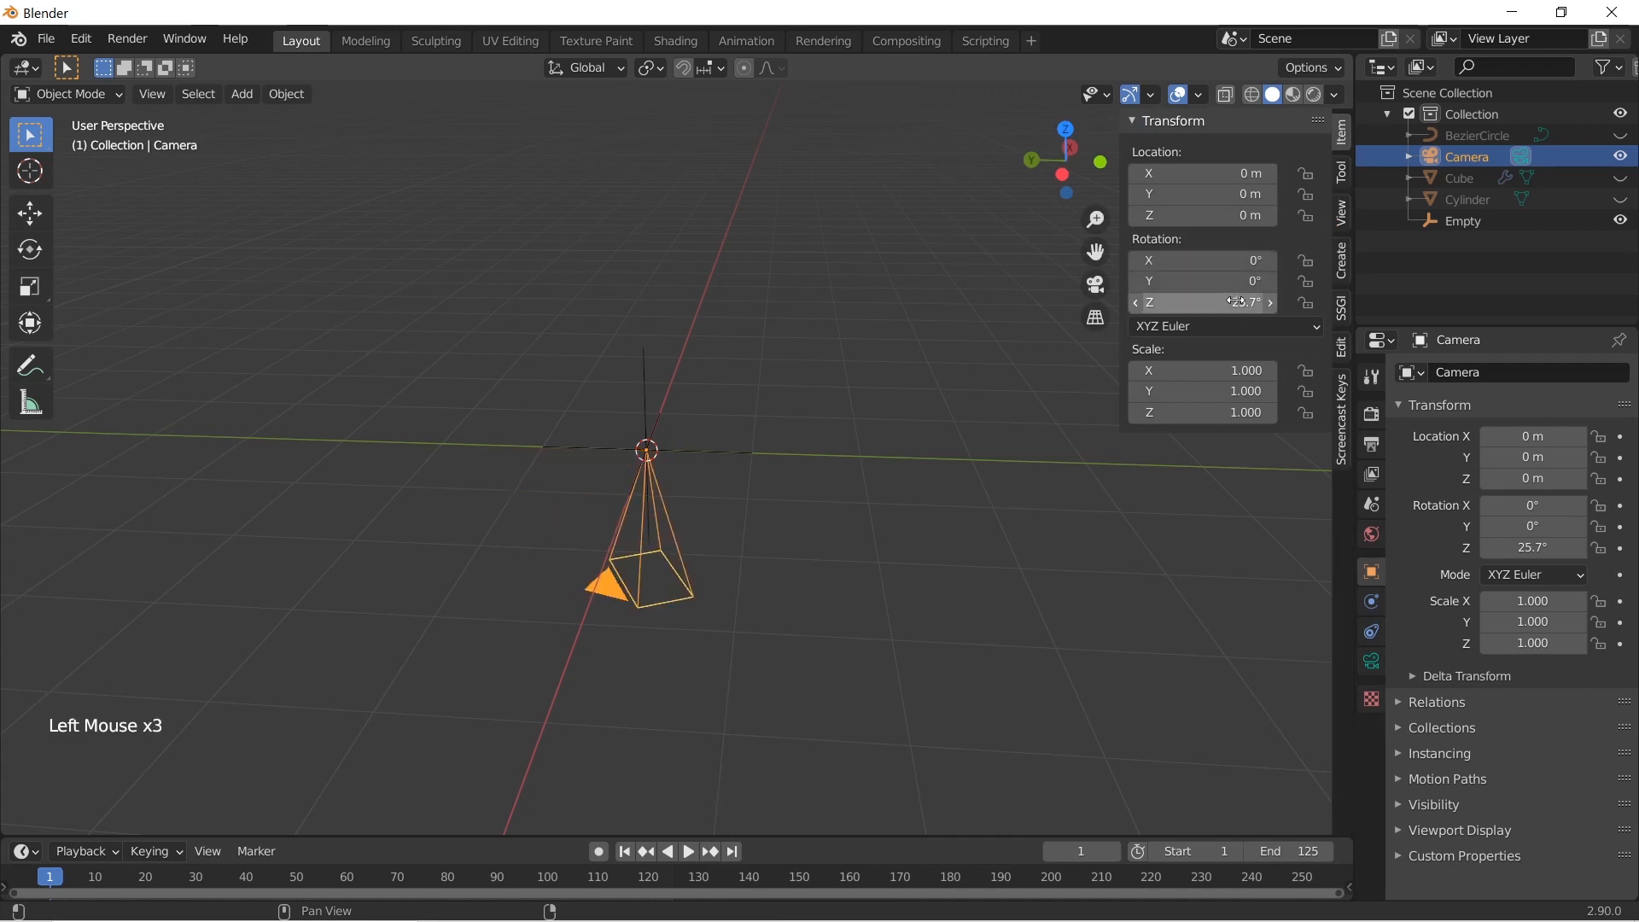
left_click(1235, 303)
type("0")
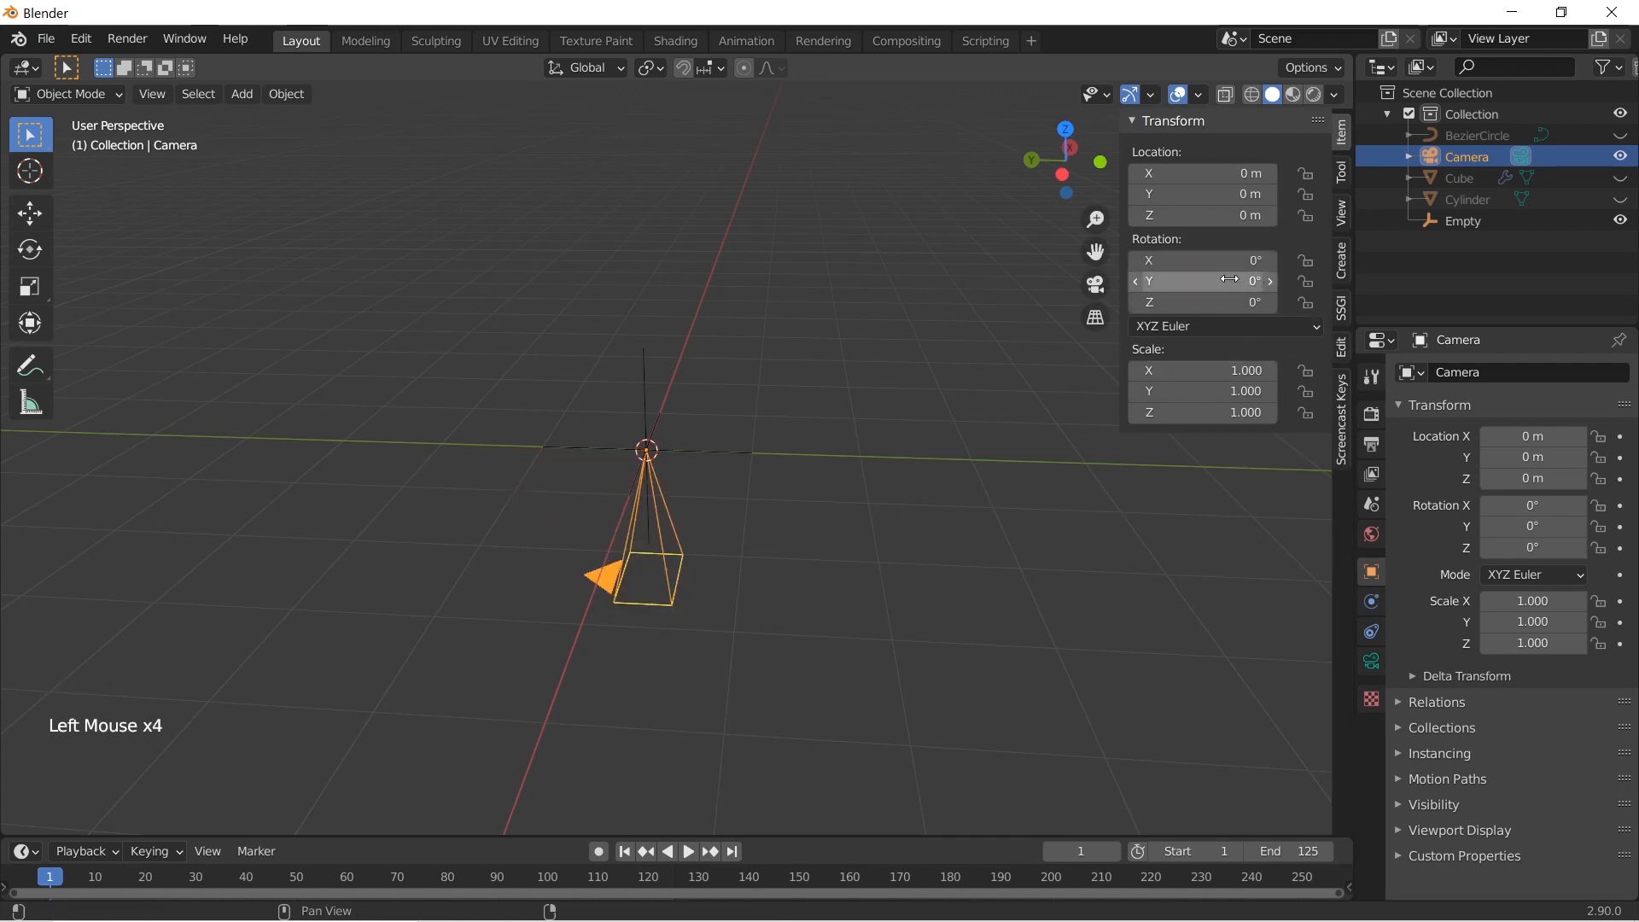
Try different Y and Z rotations on the camera and undo them
left_click_drag(1230, 280, 1260, 280)
key("ctrl+z")
left_click_drag(1225, 304, 1285, 261)
key("ctrl+z")
Set the camera's X rotation to 90°
double_click(1181, 260)
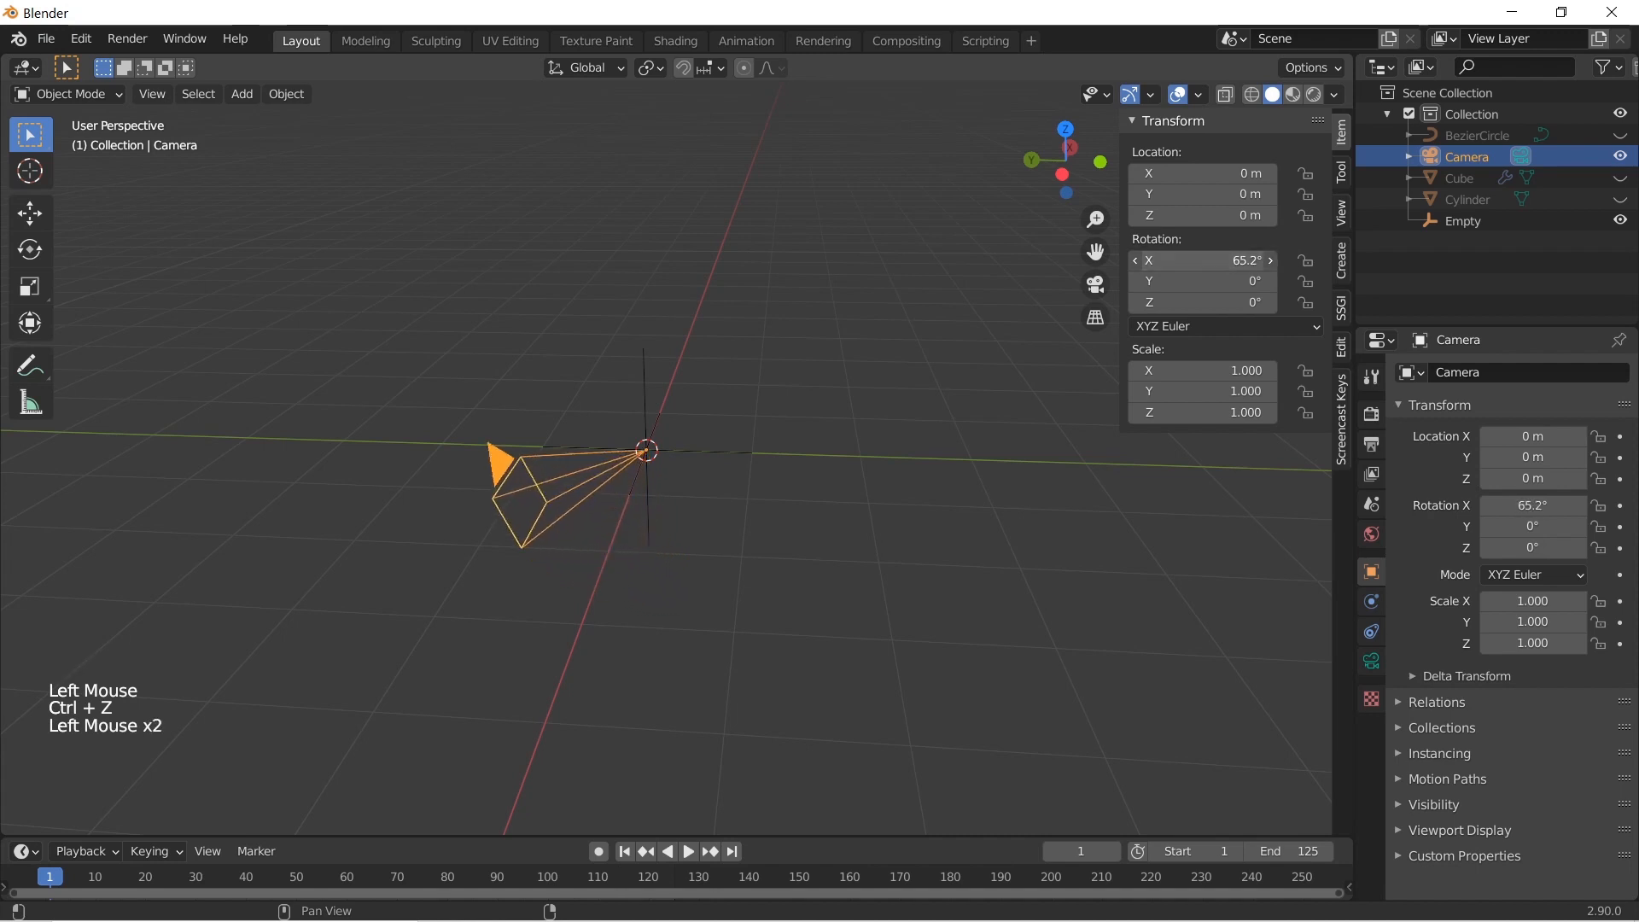
type("9")
key("Return")
left_click(1183, 260)
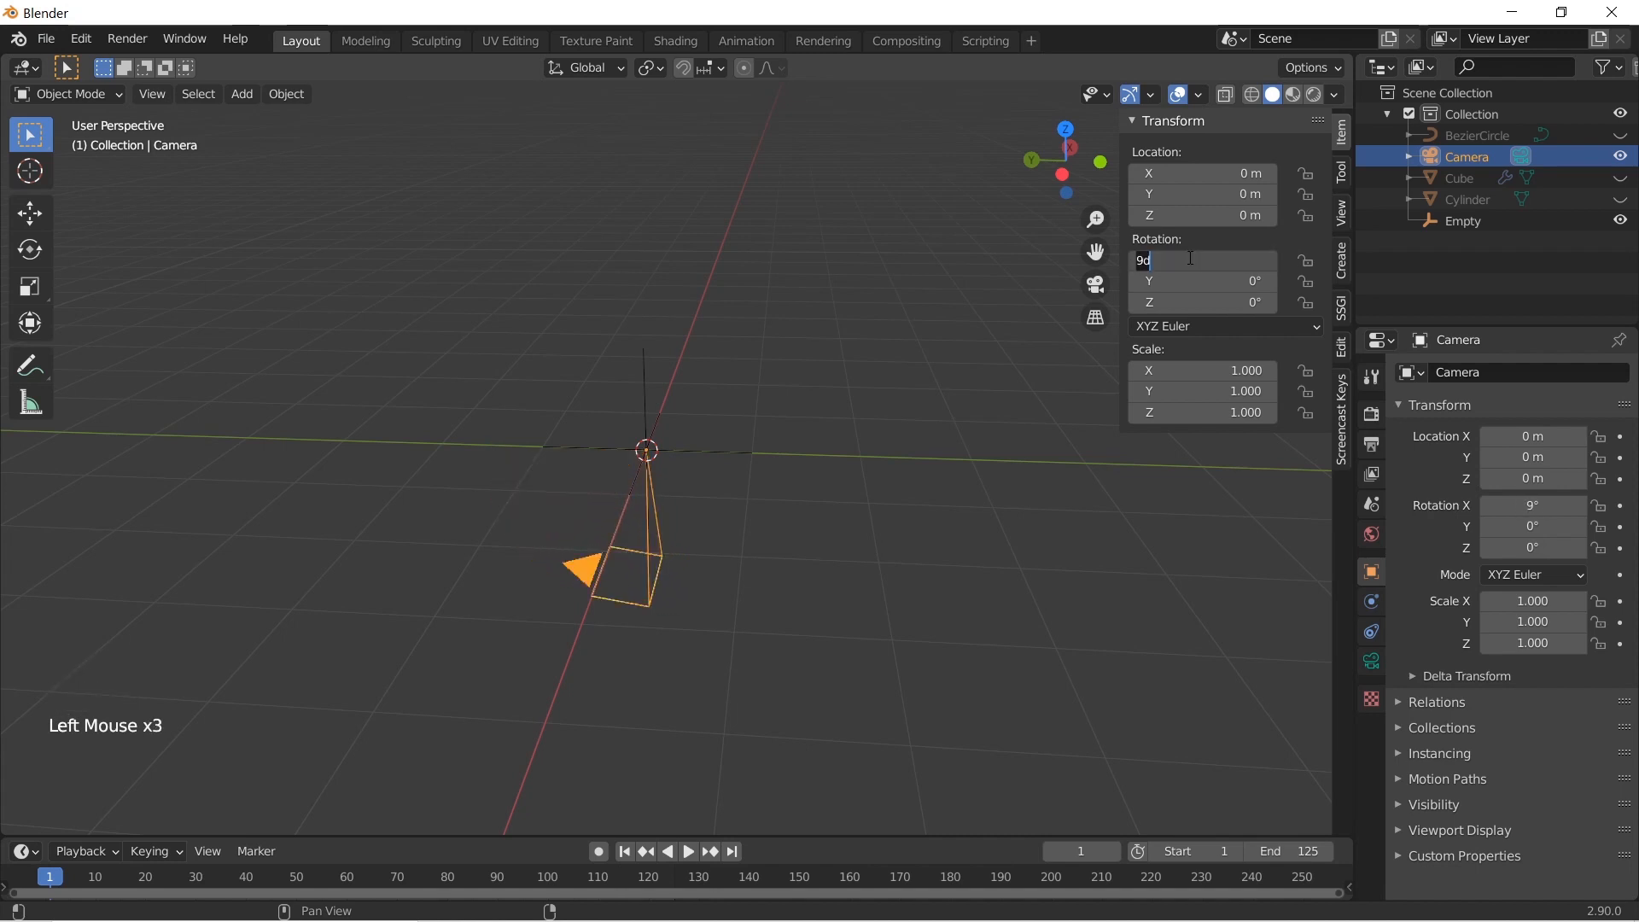
type("90")
key("Return")
Parent the camera to the empty with the Object option
left_click(709, 401)
middle_click_drag(709, 401, 485, 423)
left_click(517, 430)
left_click(653, 394, "shift")
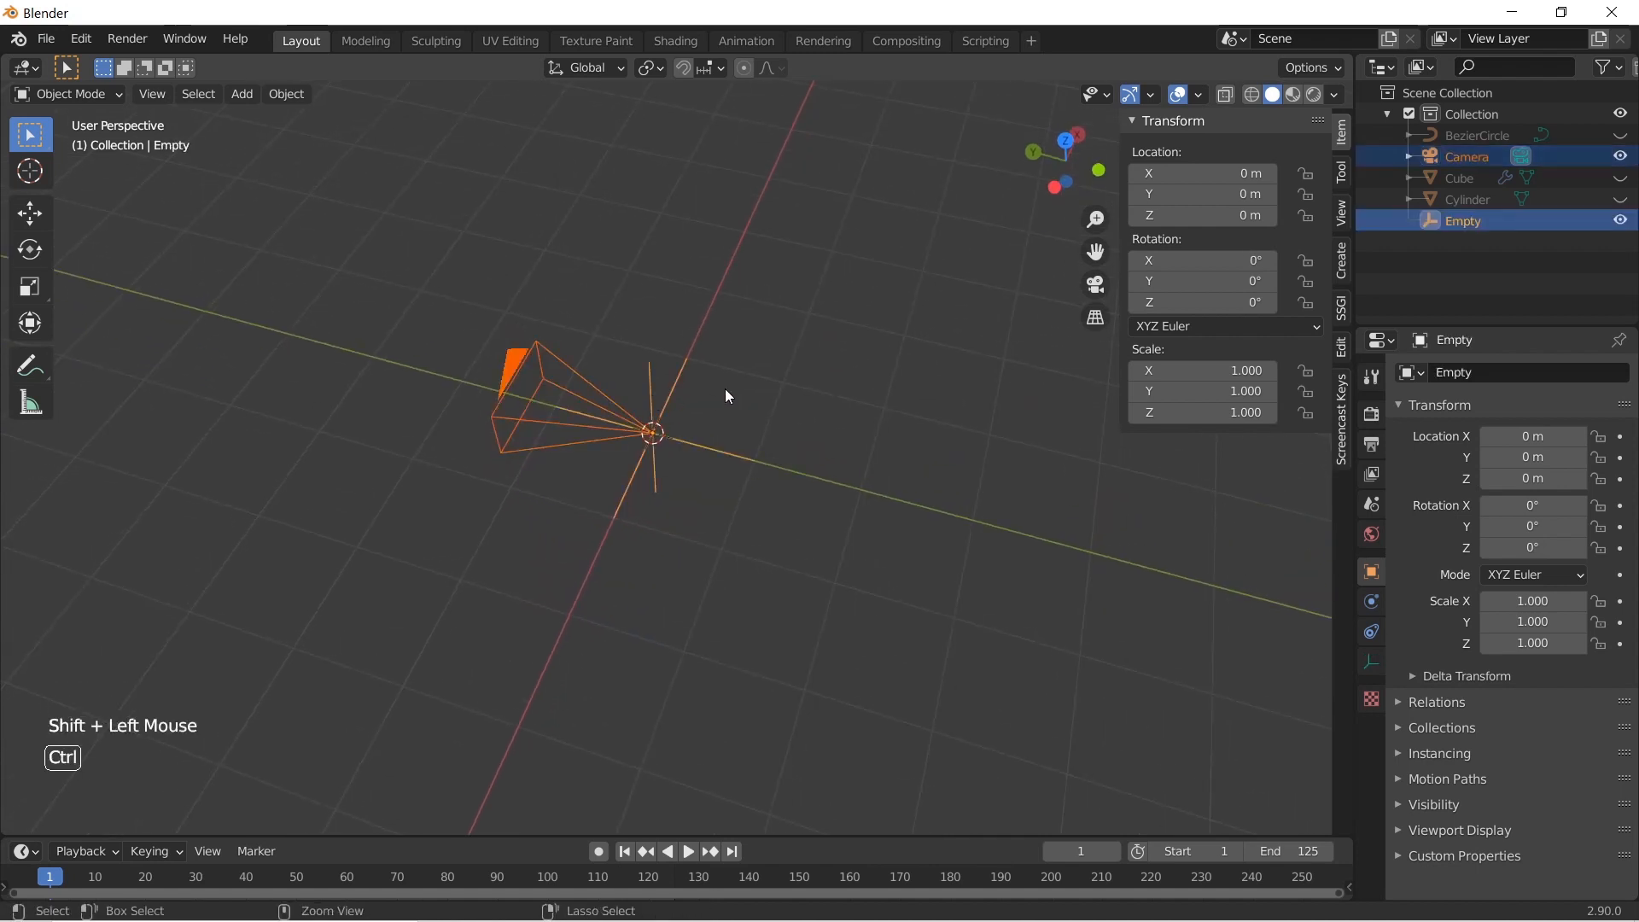
key("ctrl+p")
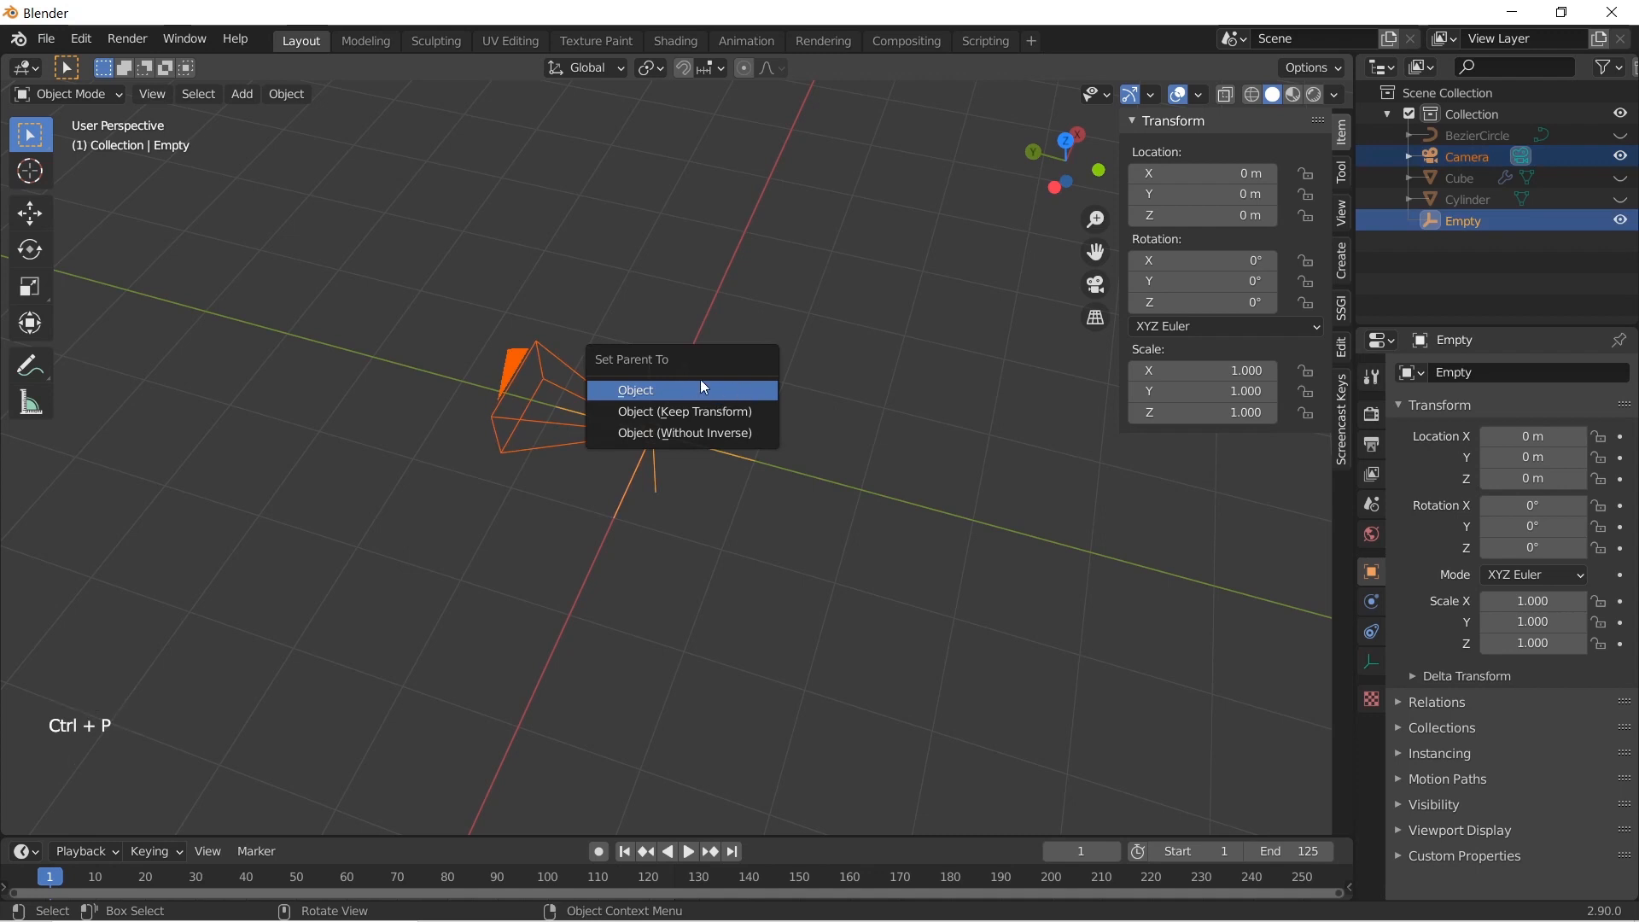
left_click(704, 389)
Reveal all the hidden objects in the scene while keeping the camera visible
middle_click_drag(698, 389, 642, 404)
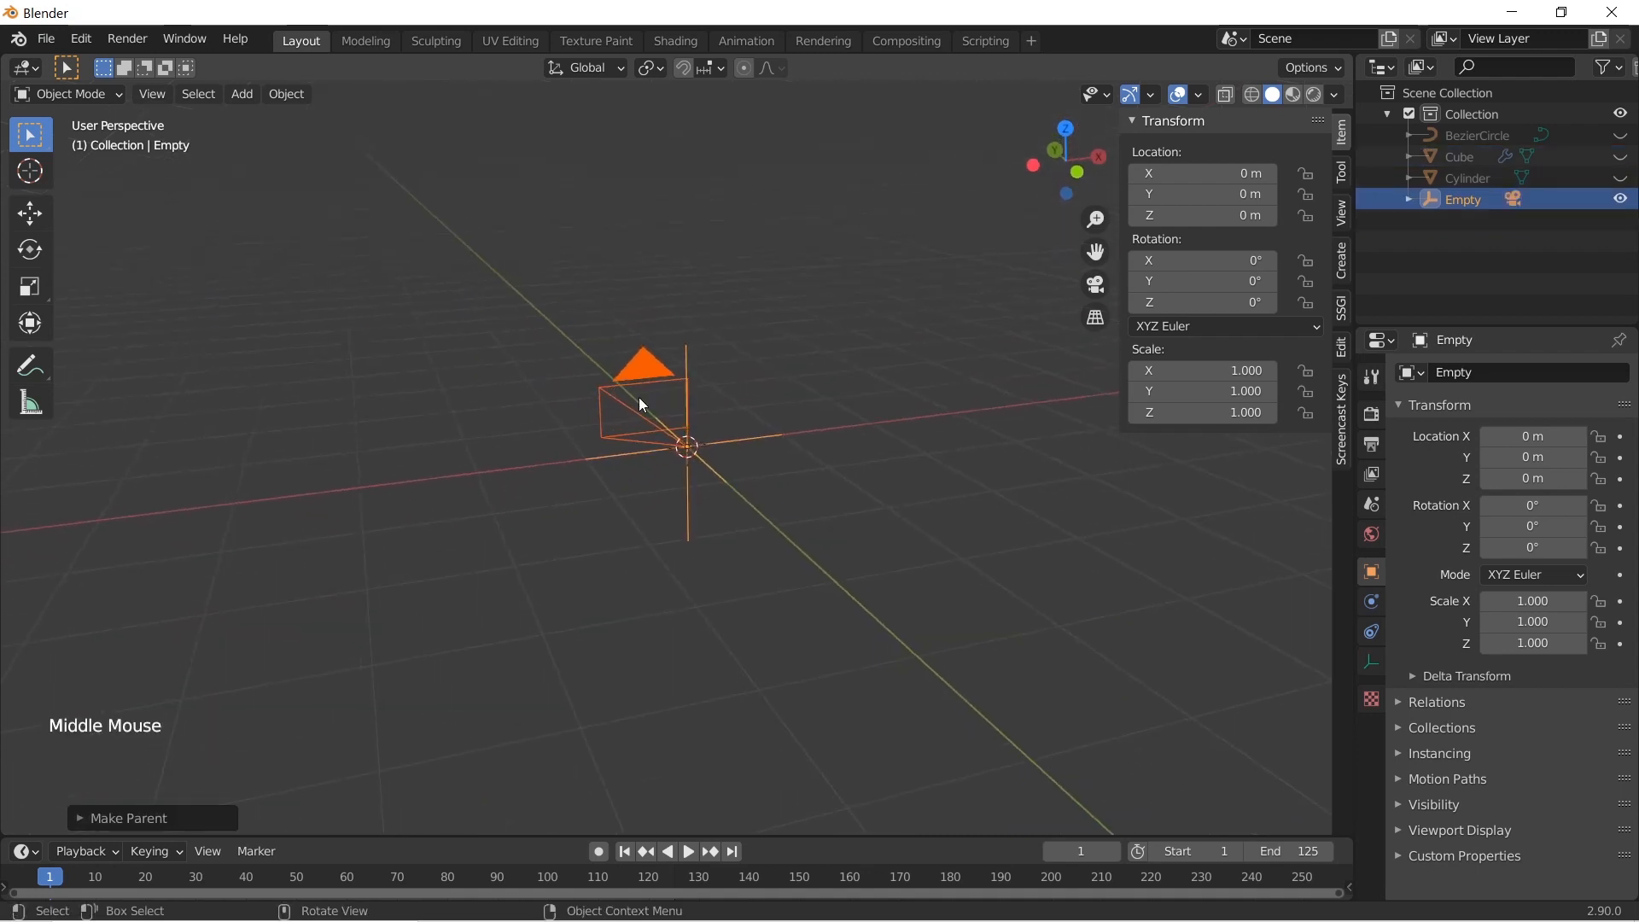
left_click(643, 404)
key("h")
key("ctrl+z")
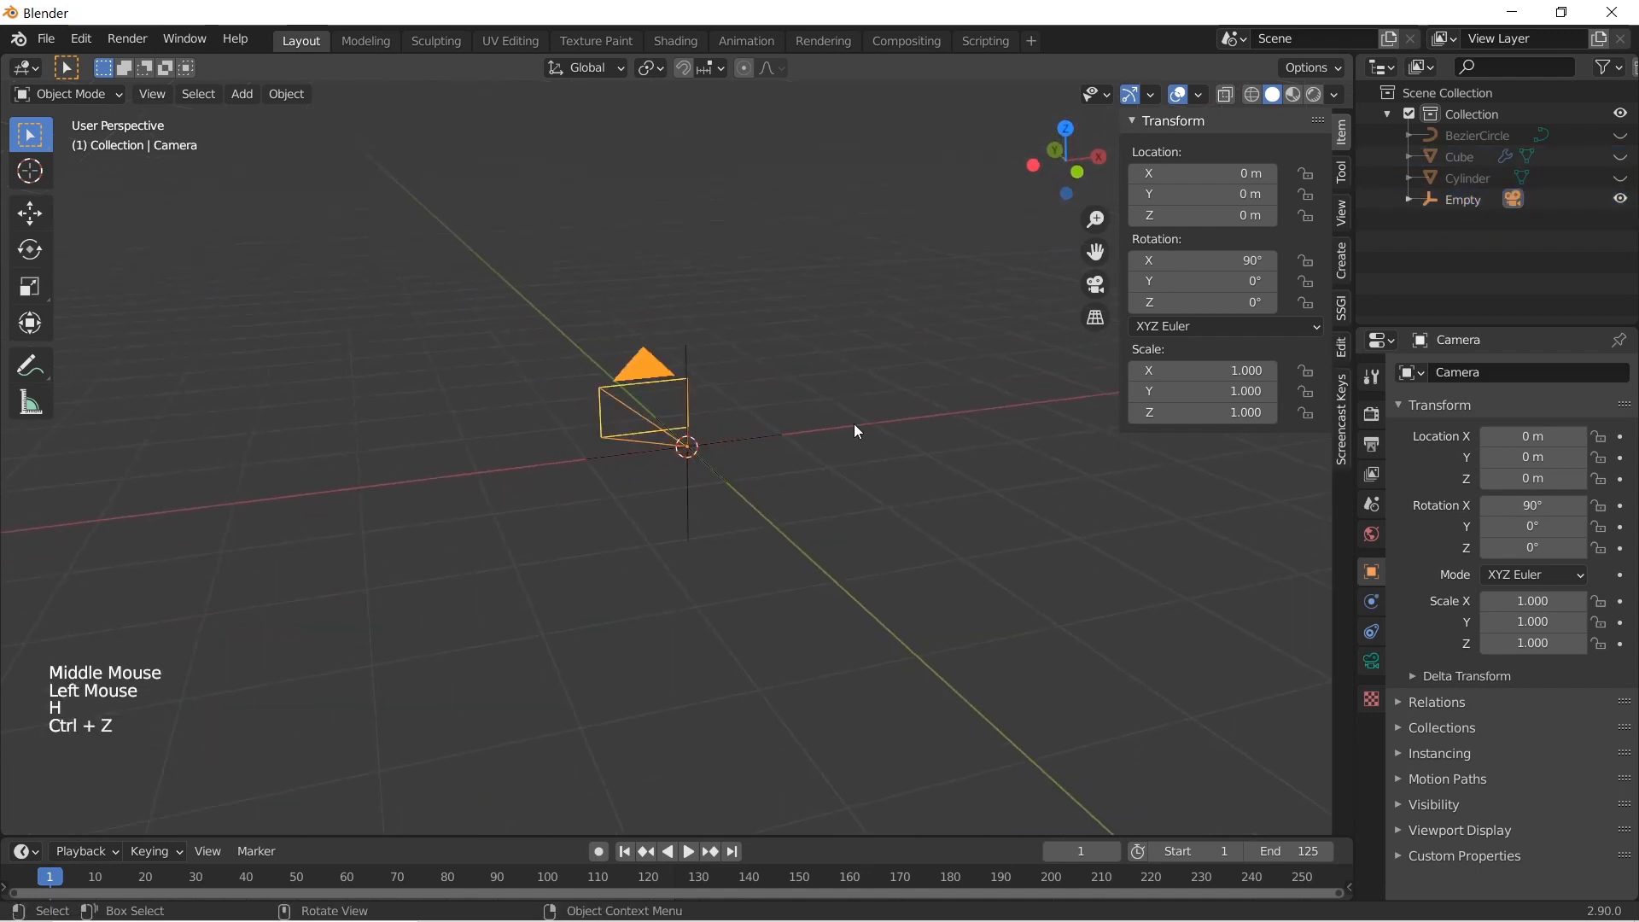
key("alt+h")
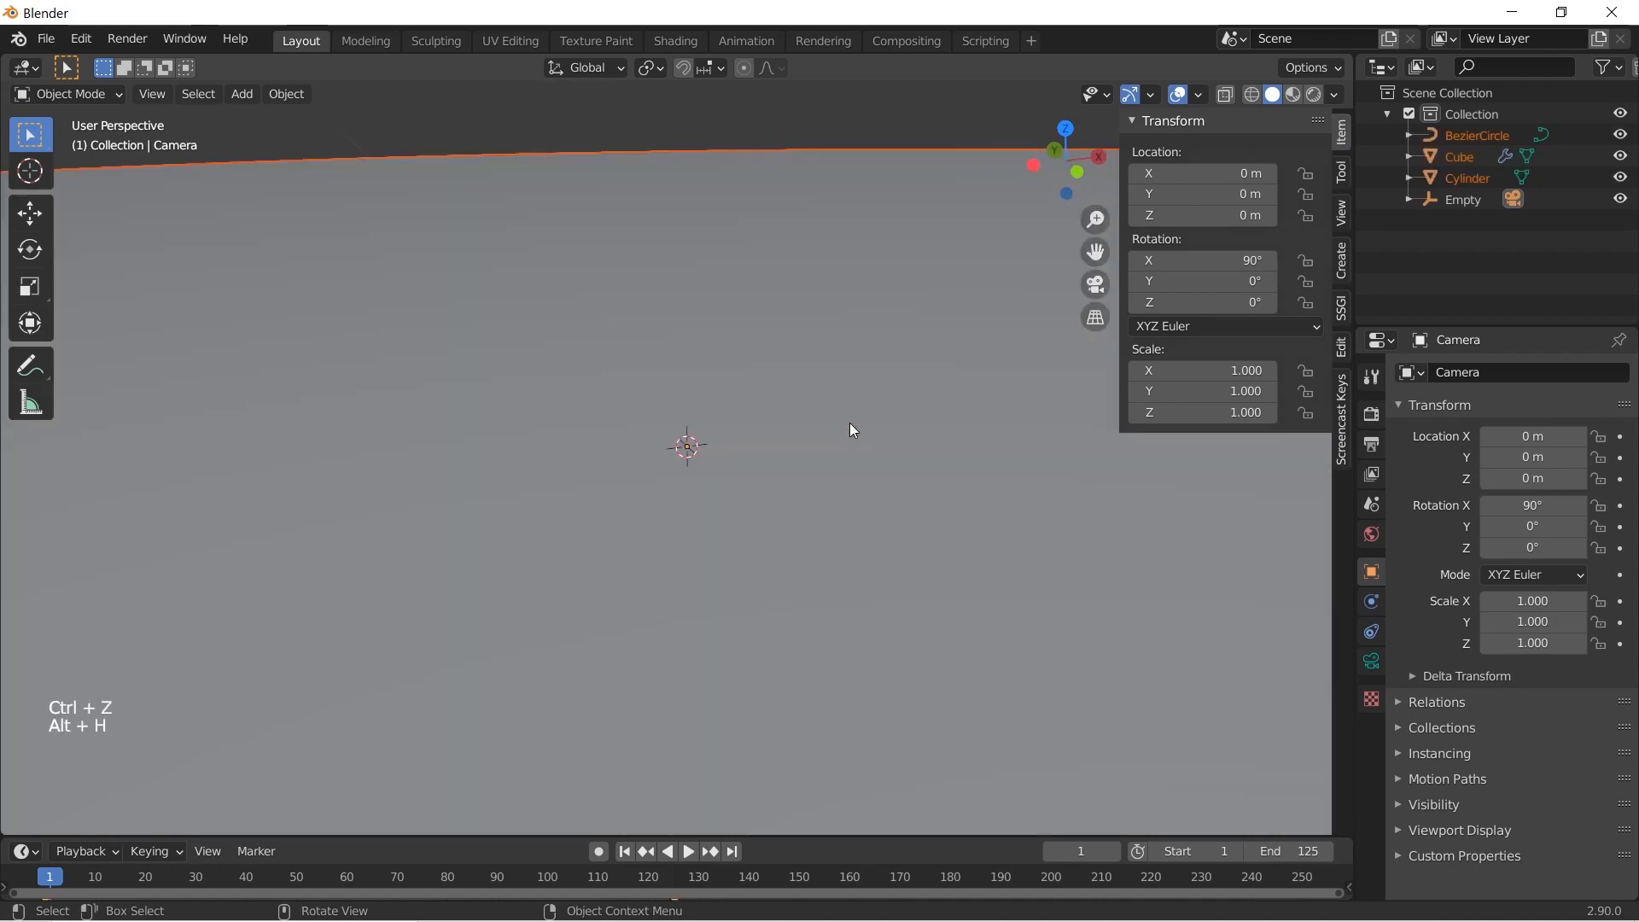
Select the empty and move it along the Y axis to about -9.06 m, onto the Bezier circle
scroll(780, 448, "up", 1)
scroll(781, 448, "up", 1)
middle_click_drag(781, 448, 1550, 303)
left_click(1471, 194)
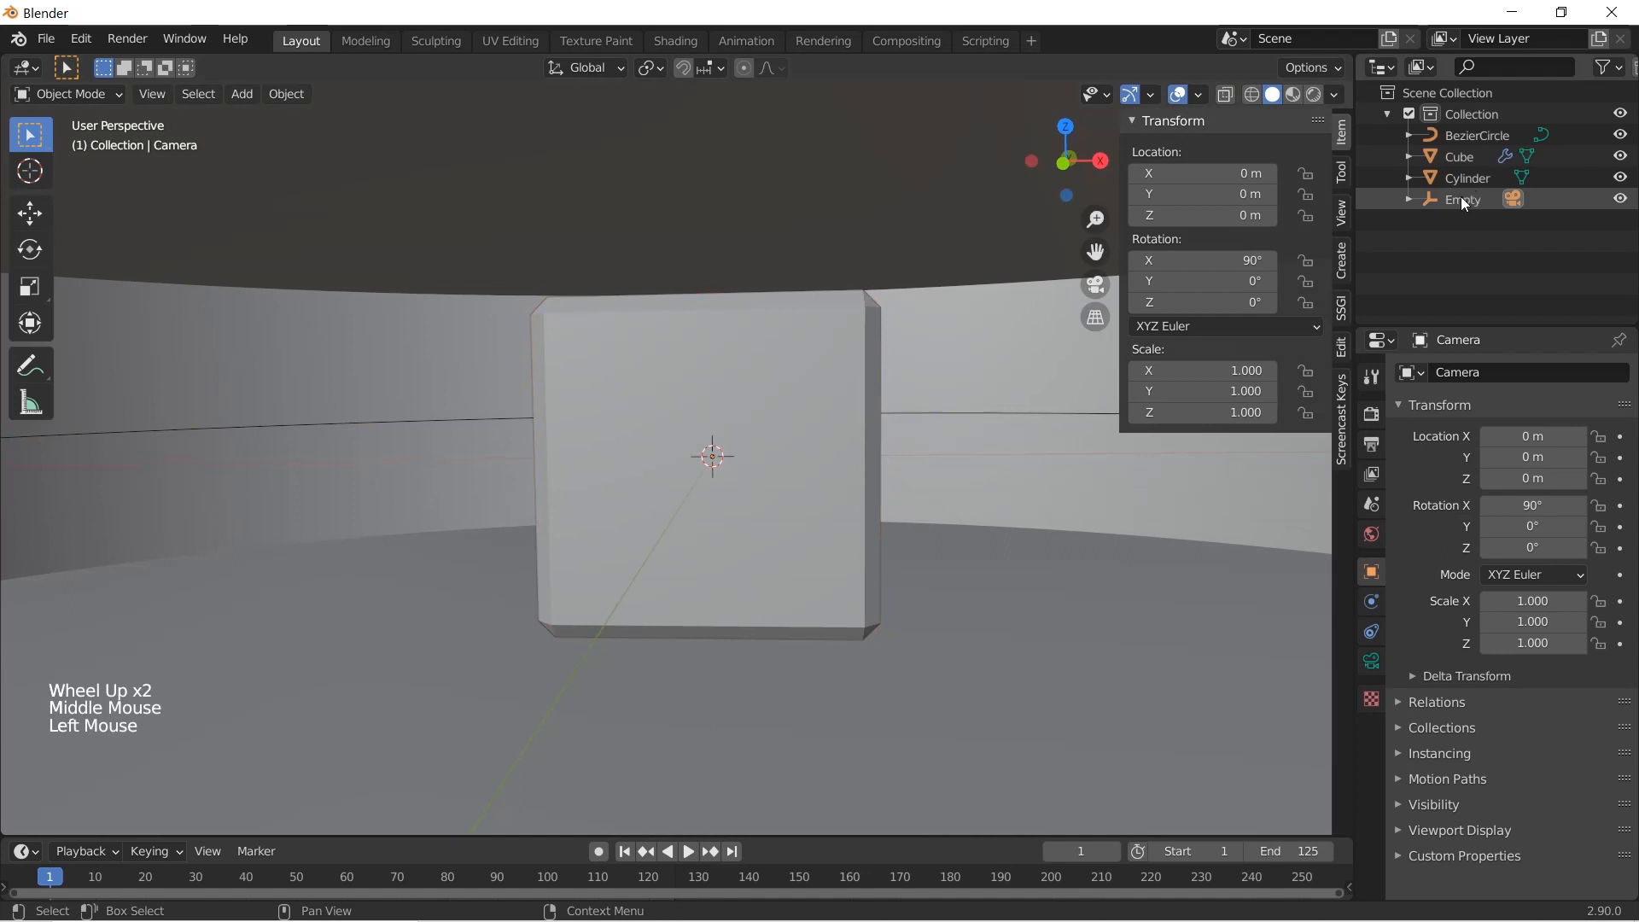
left_click(1462, 198)
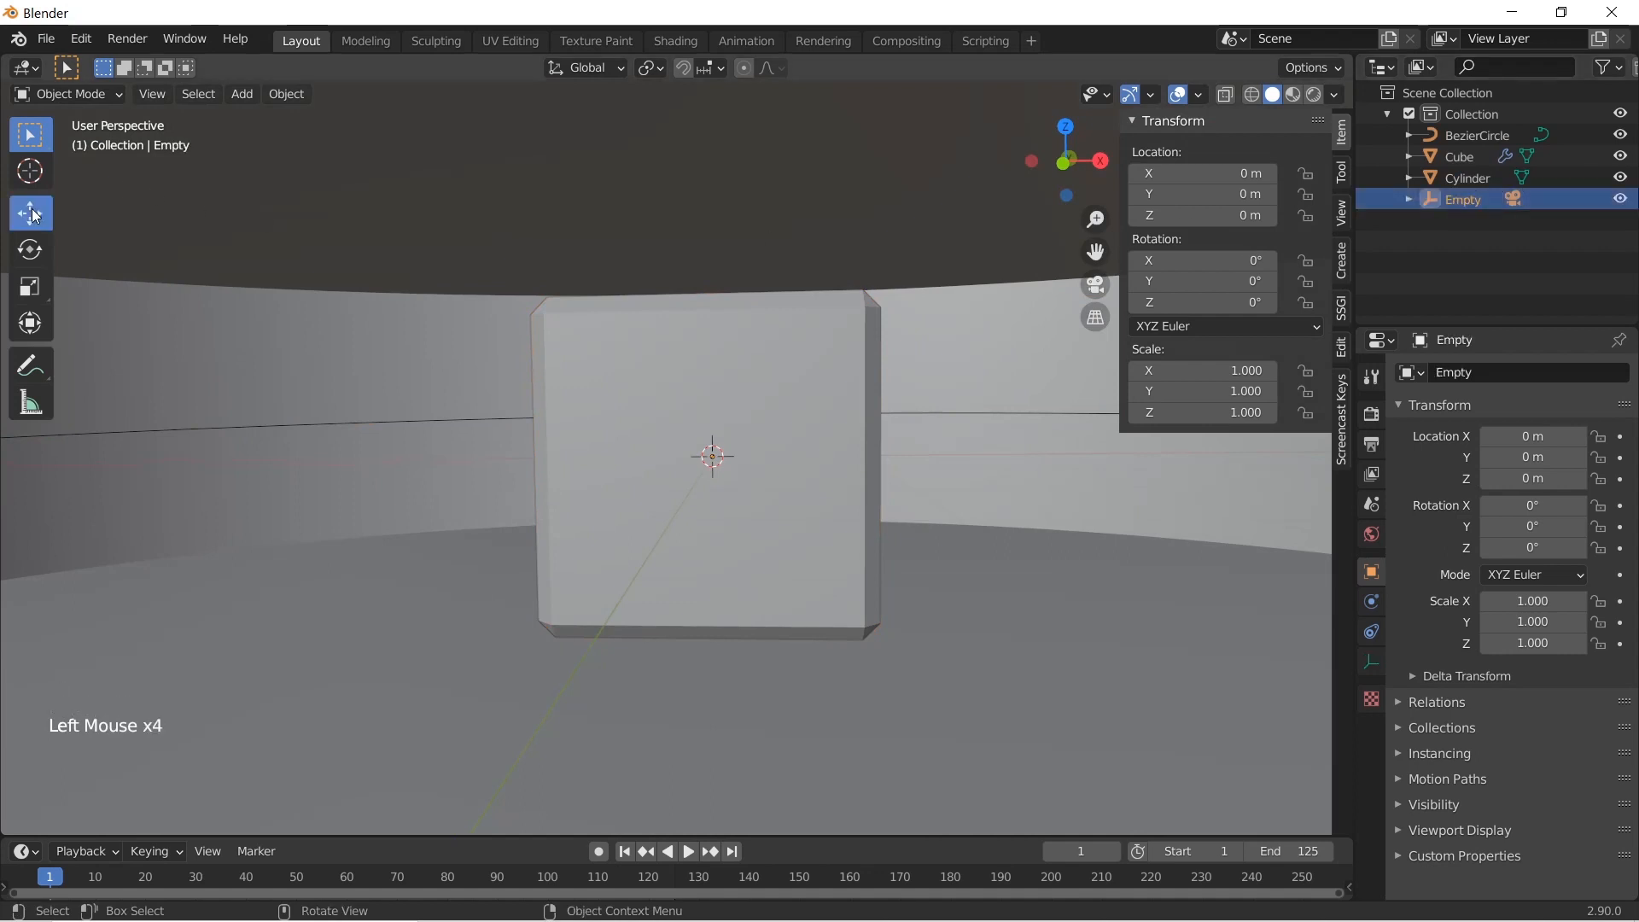
middle_click_drag(632, 401, 644, 480)
left_click_drag(818, 465, 274, 513)
middle_click_drag(273, 513, 1038, 427, "shift")
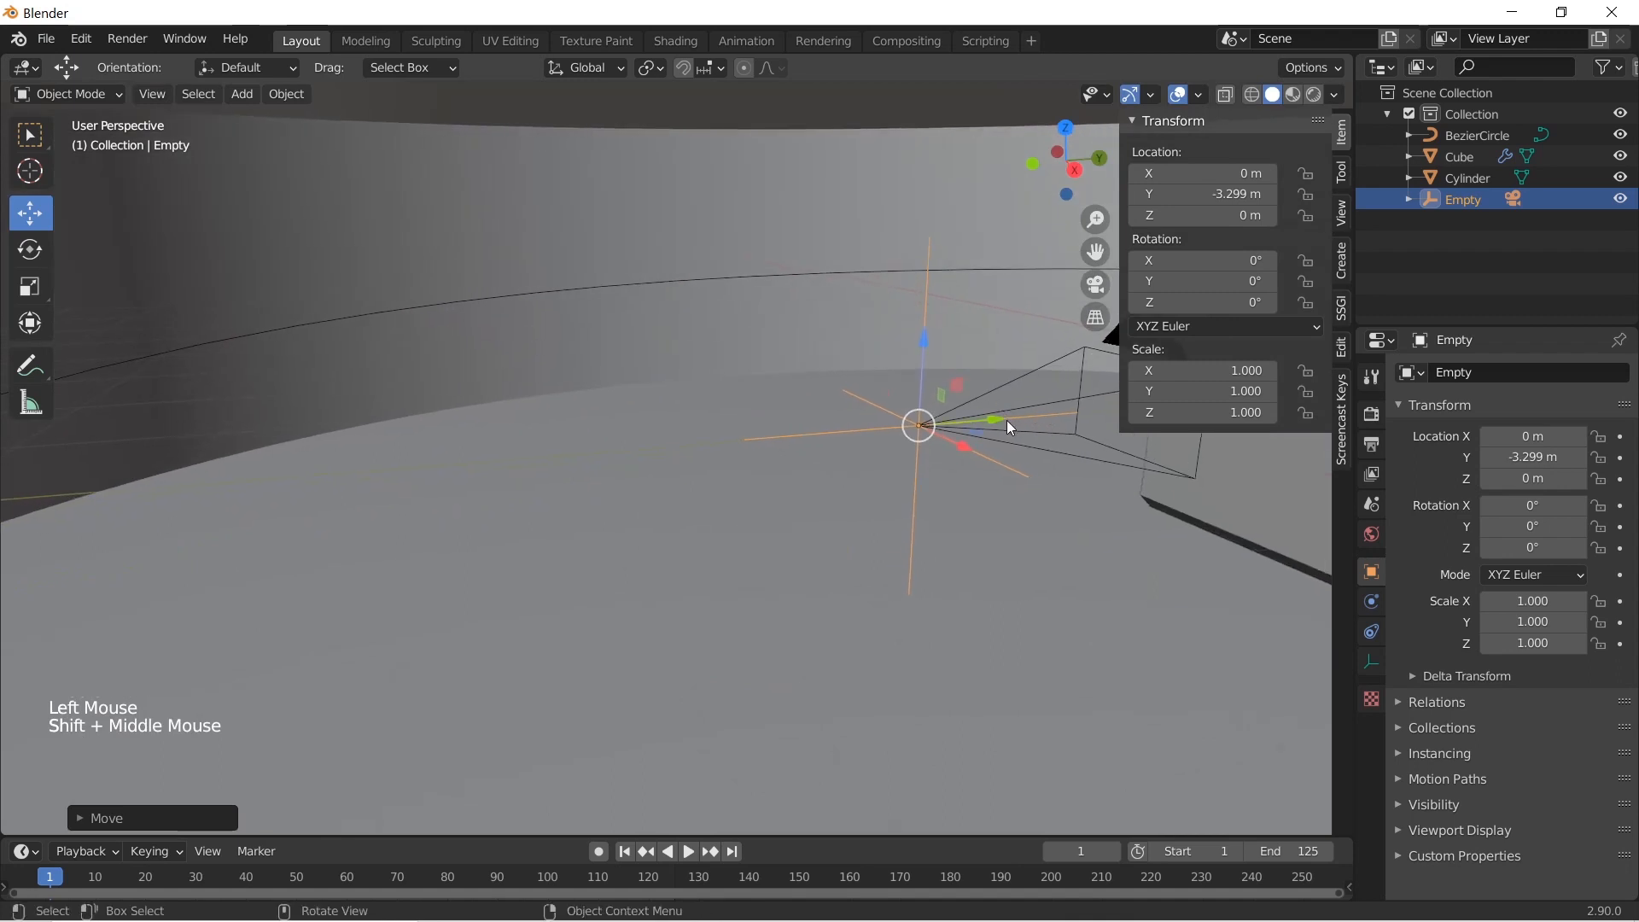
left_click_drag(1006, 420, 294, 545)
middle_click_drag(975, 437, 877, 460, "shift")
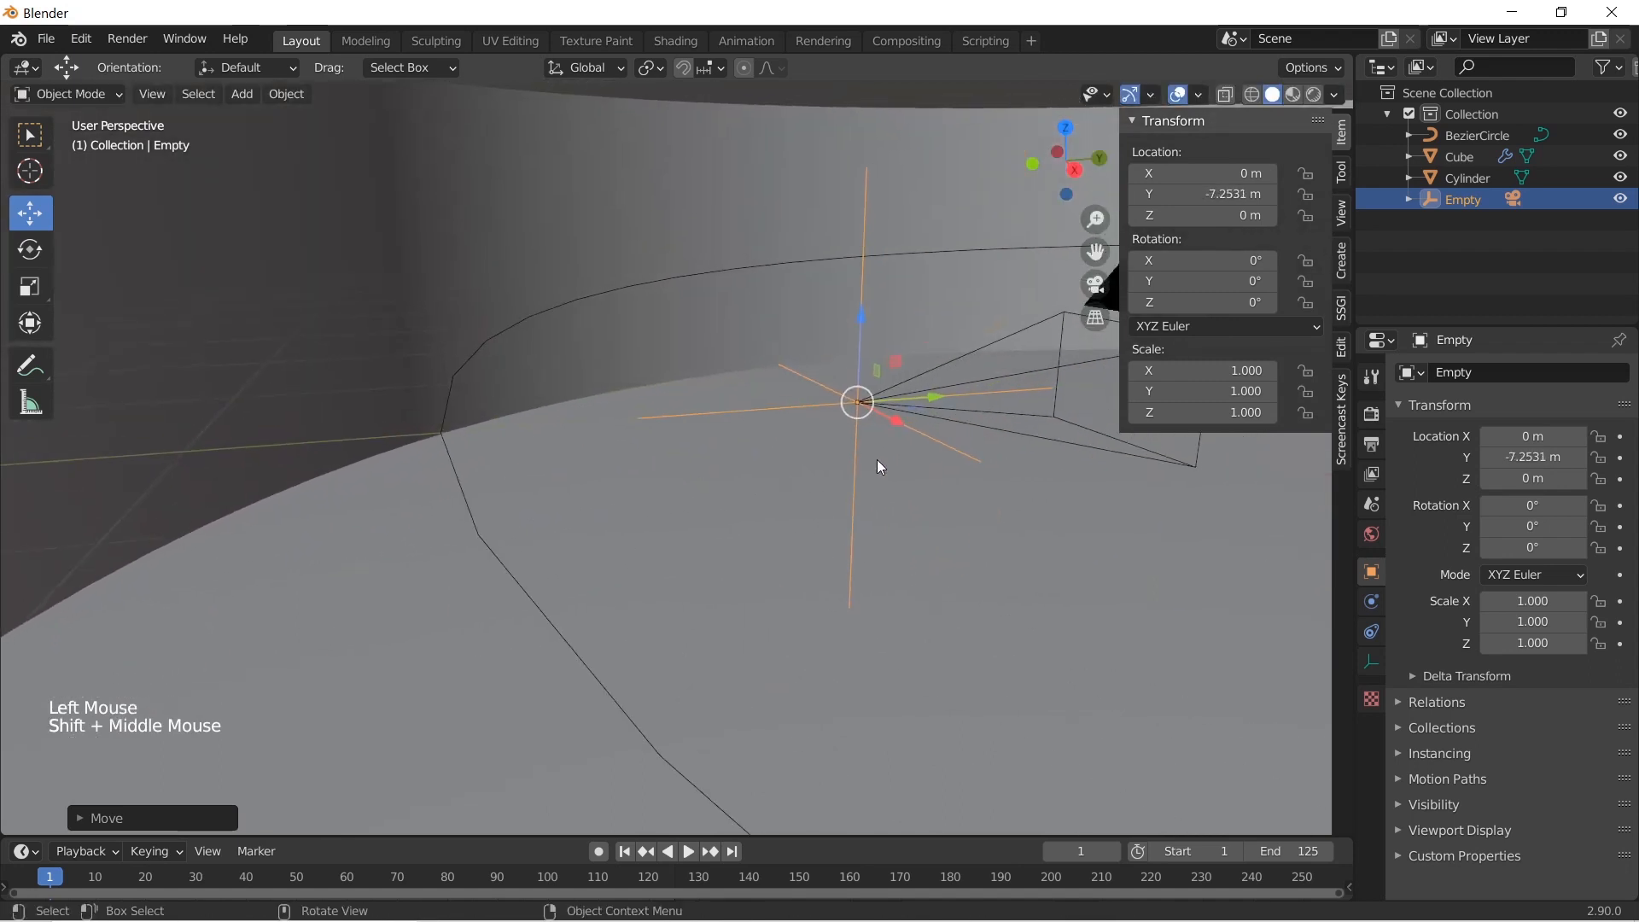
left_click_drag(1022, 387, 520, 439)
left_click(1011, 388)
left_click(1463, 199)
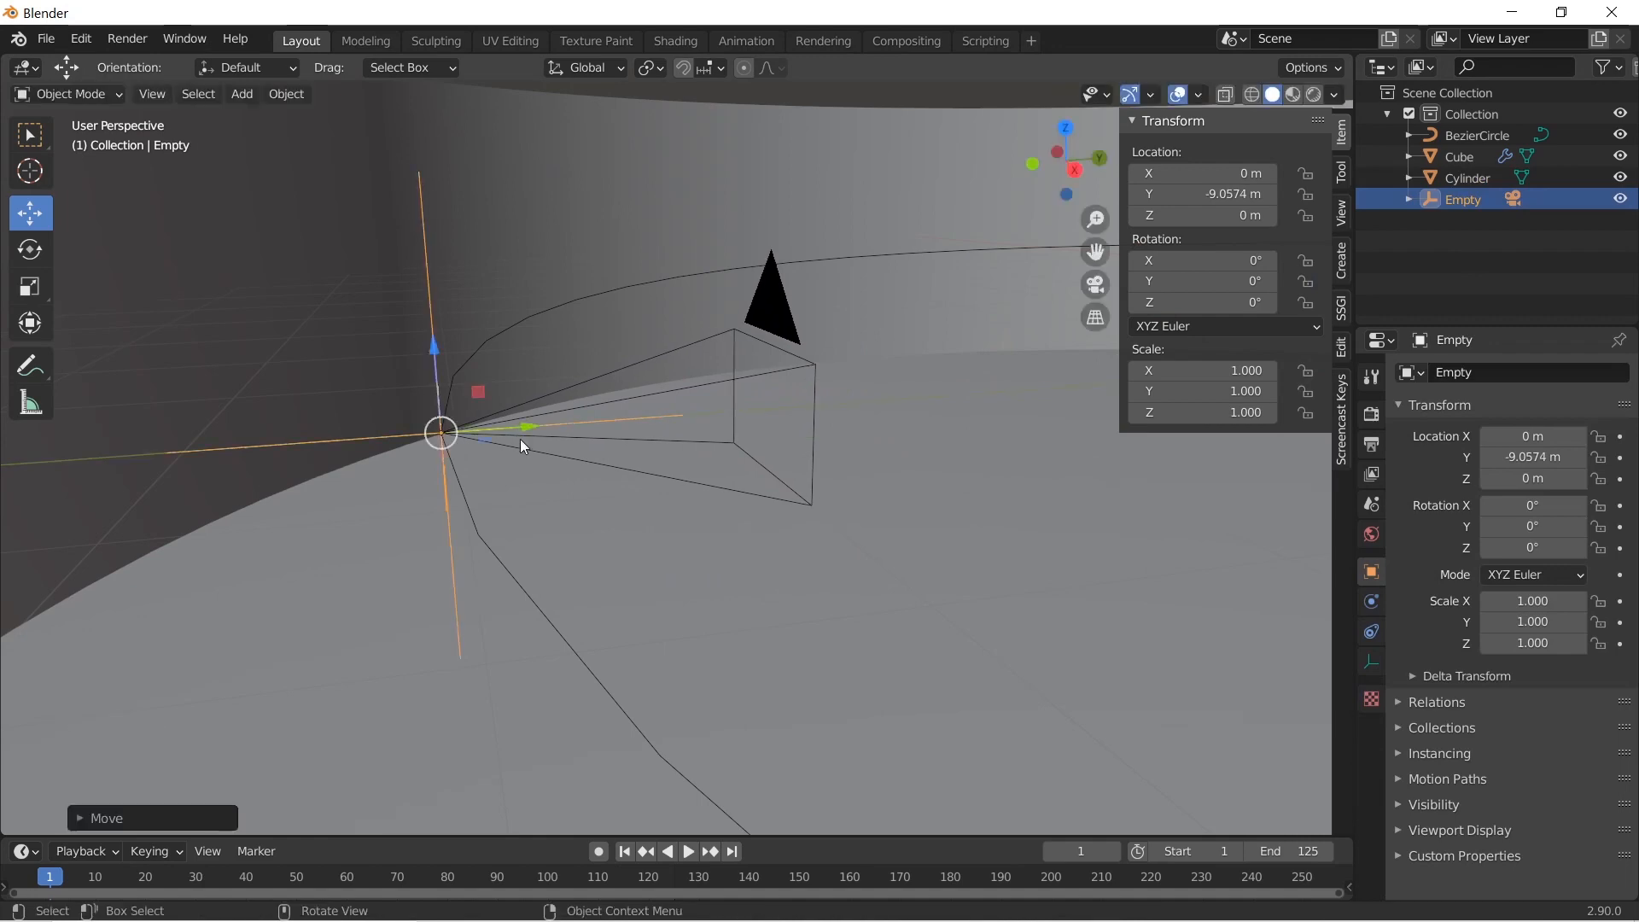
Look through the camera and set its focal length to 30 mm
middle_click_drag(520, 439, 797, 463)
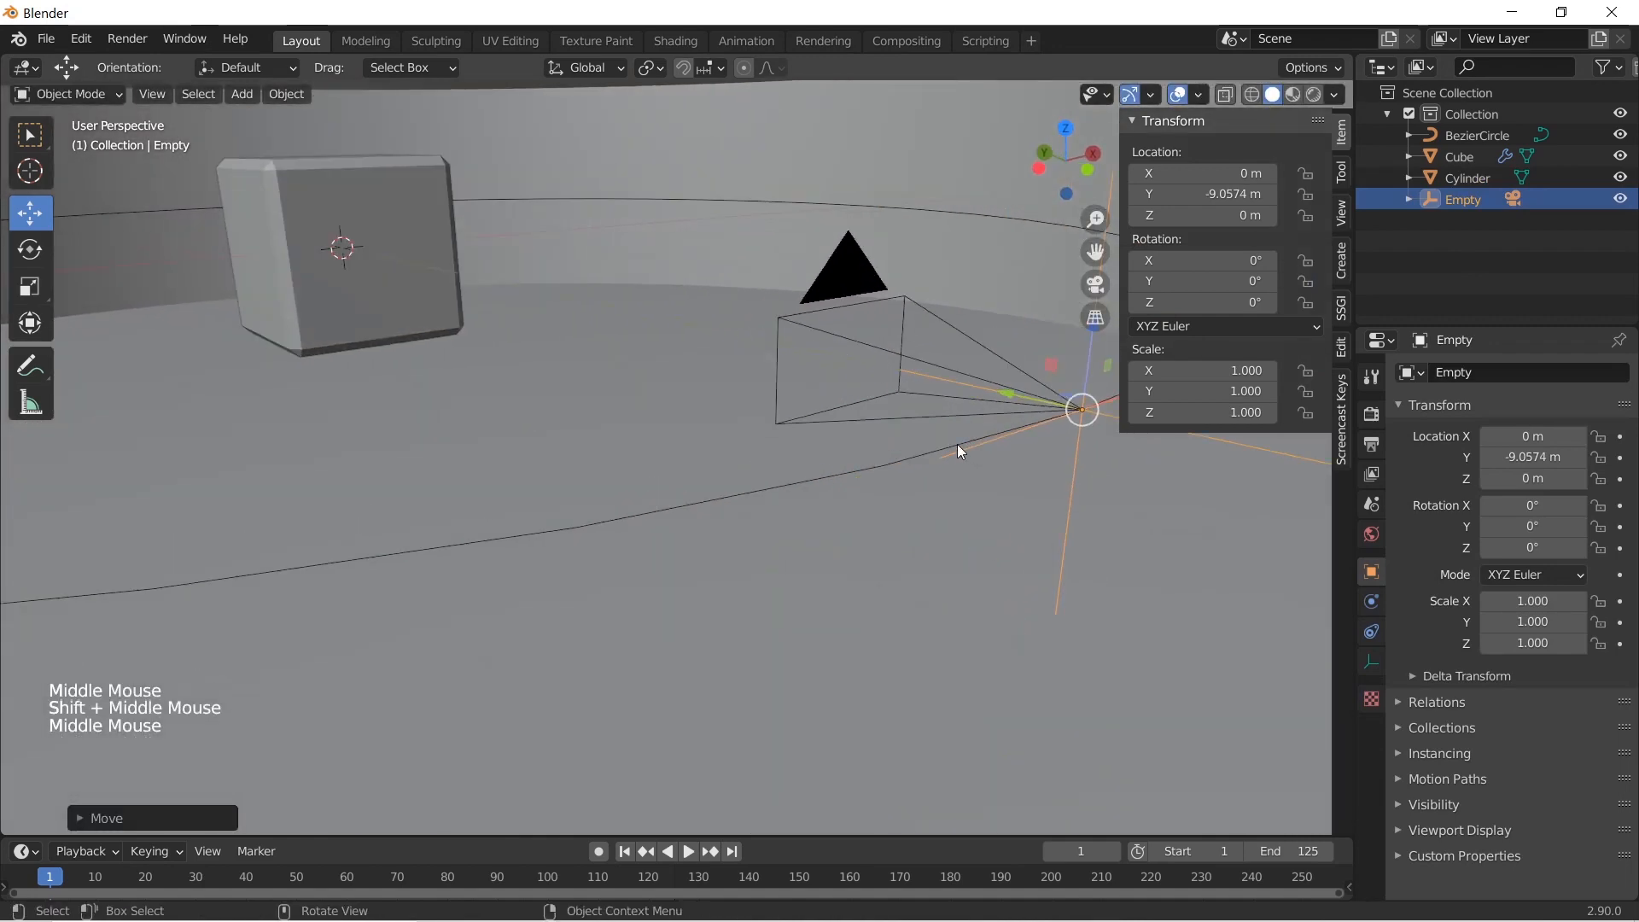
key("KP_0")
left_click(1009, 649)
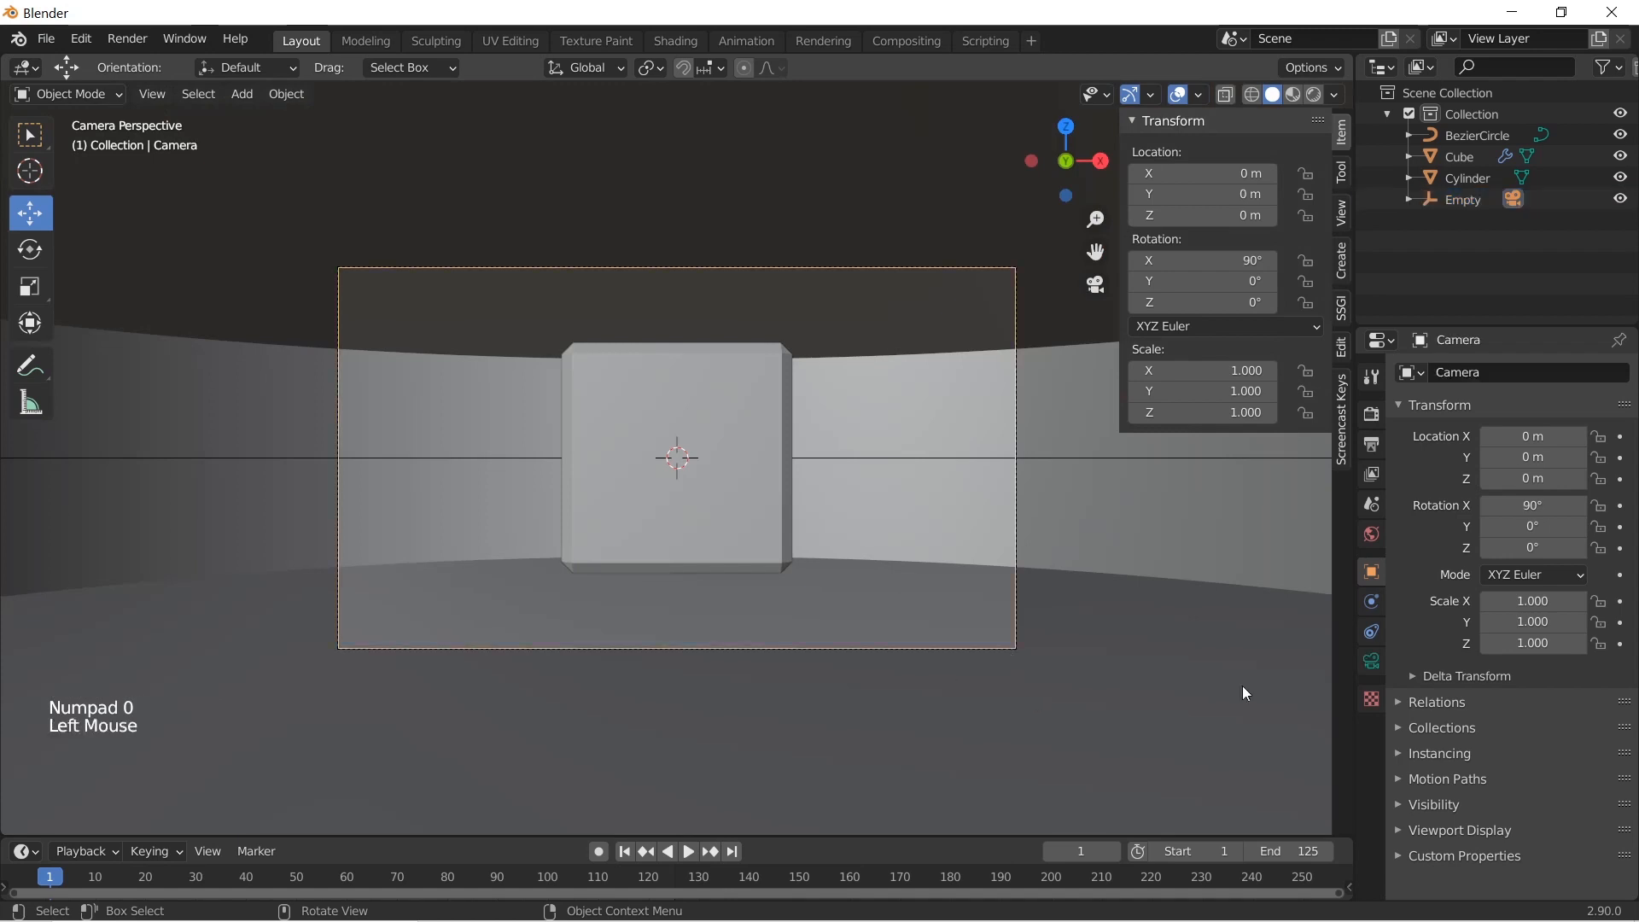
left_click(1373, 665)
left_click(1543, 470)
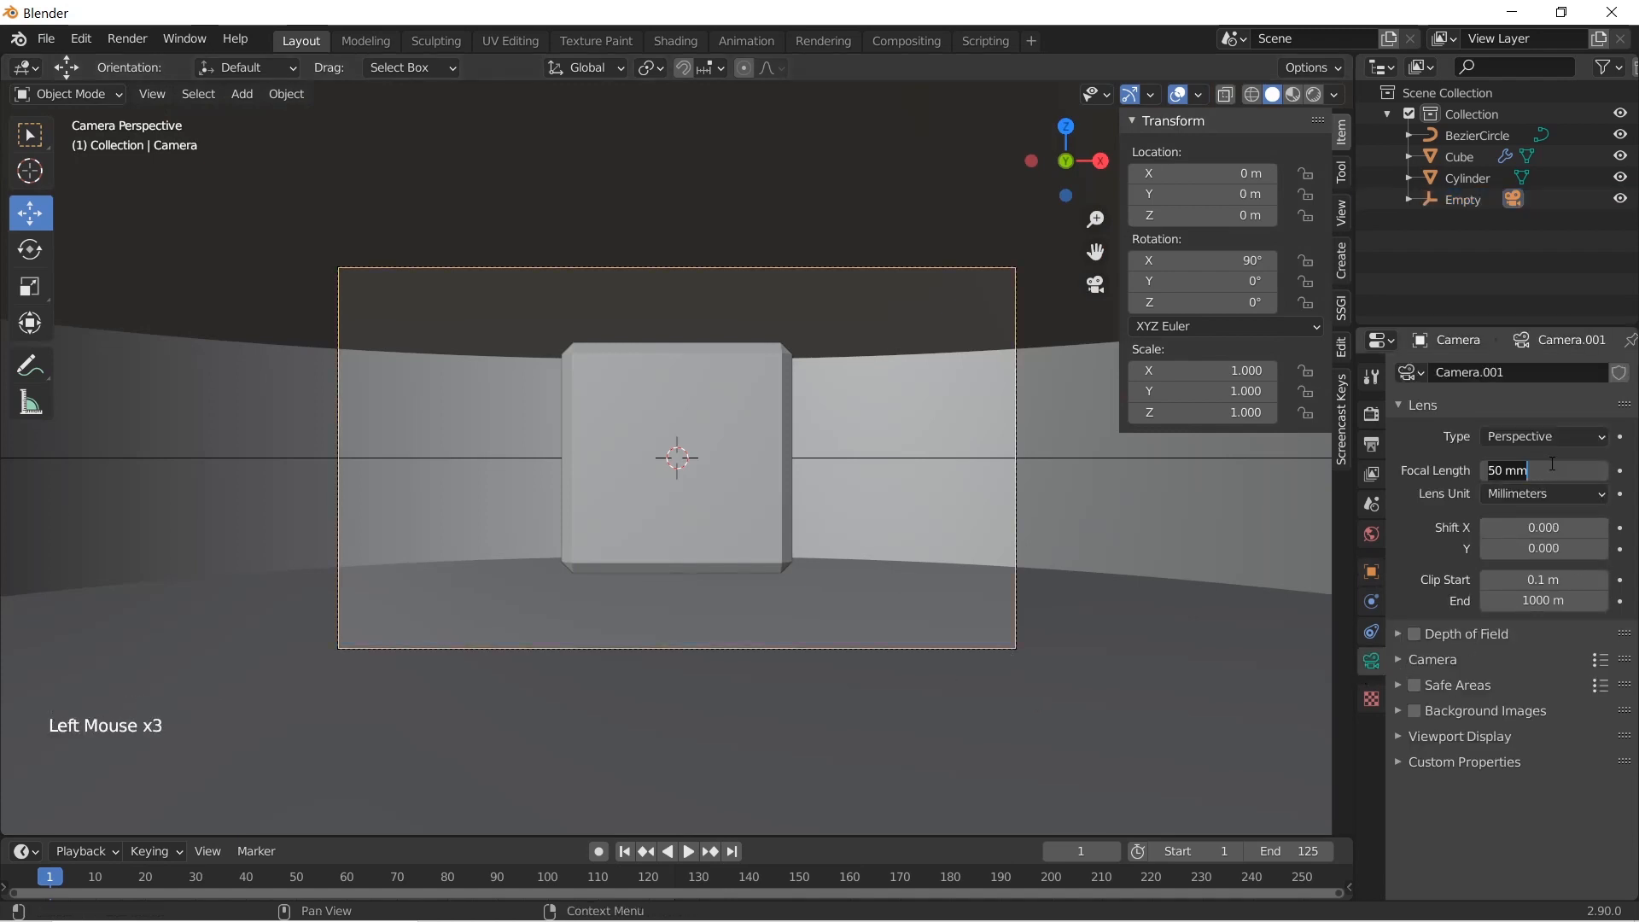
type("30")
key("Return")
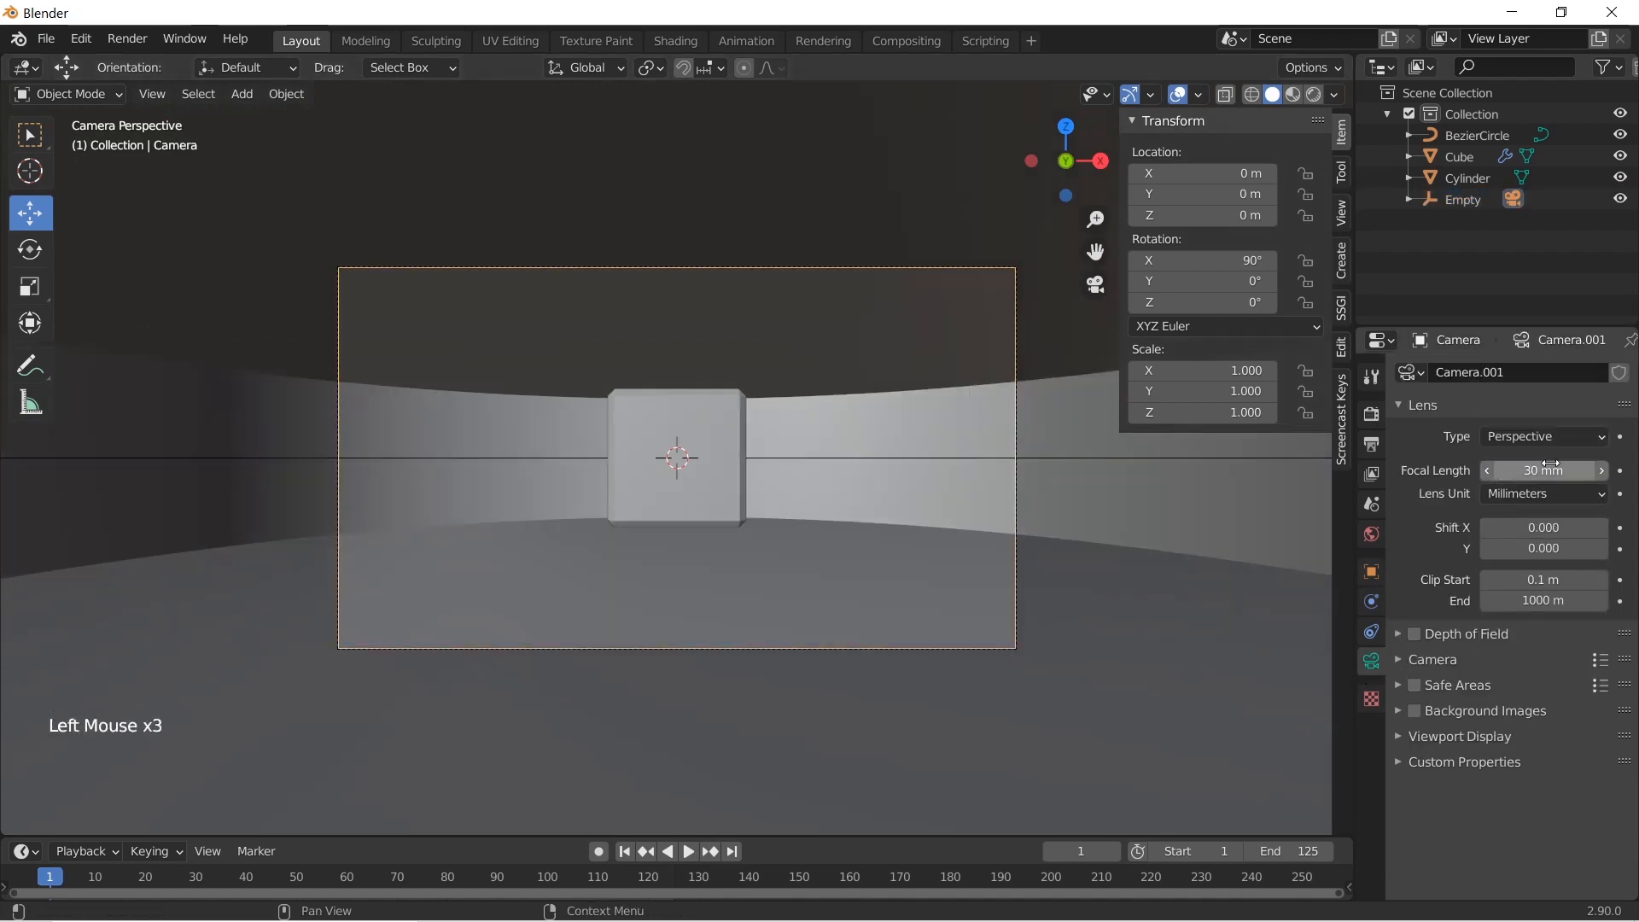
Hide the transform sidebar, preview the camera view in Rendered shading and return to Solid shading
key("n")
scroll(1145, 641, "up", 2)
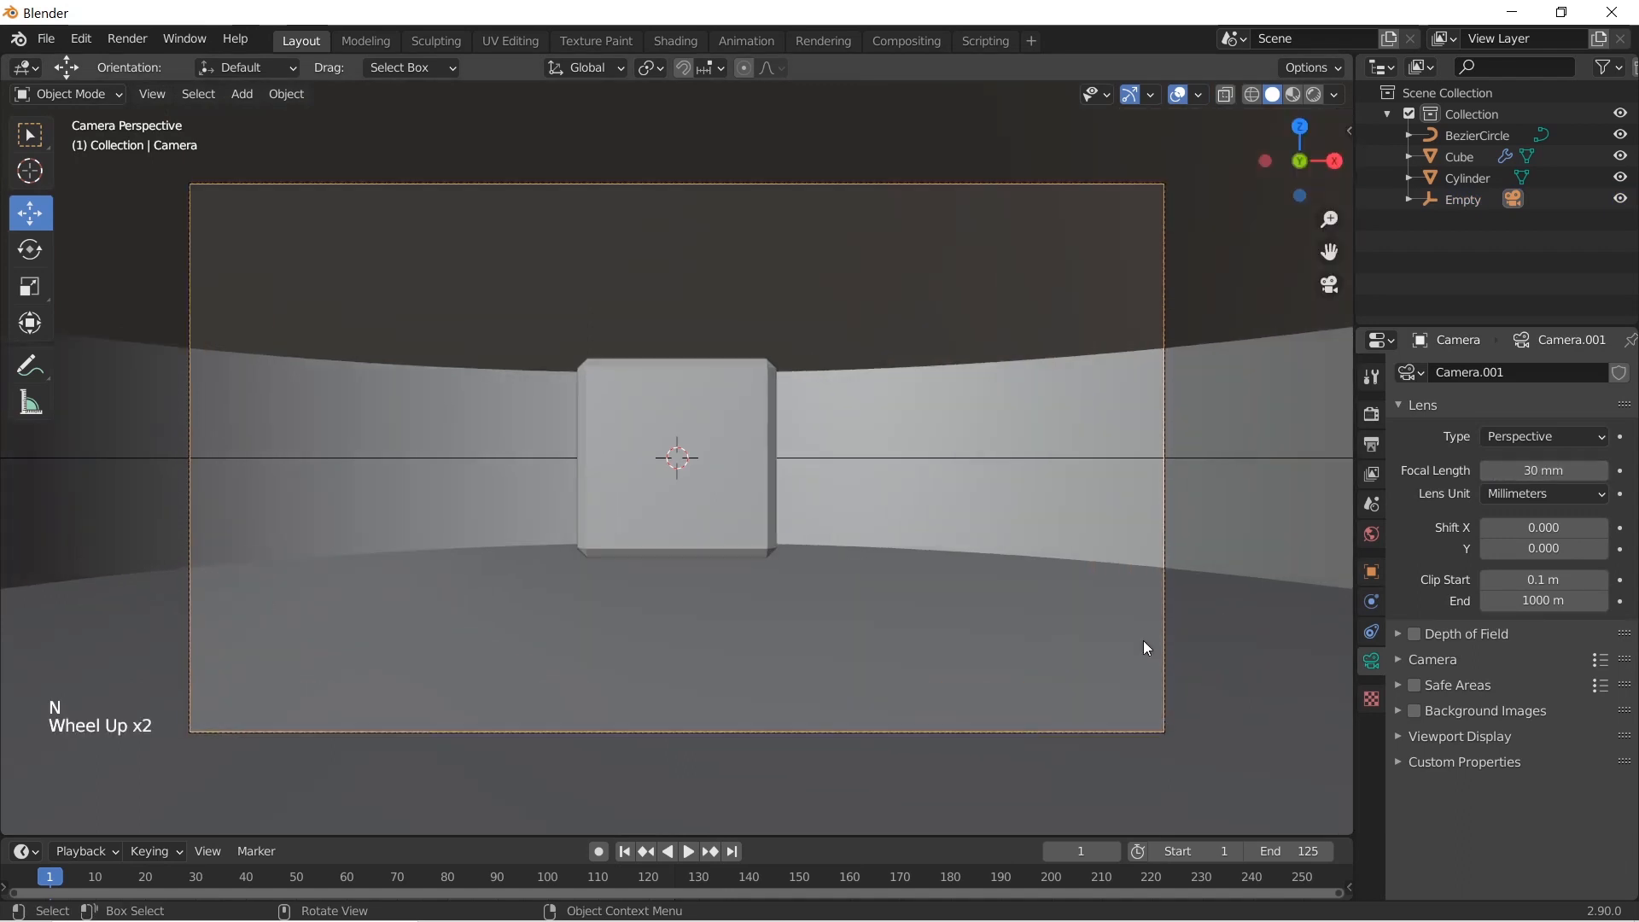
left_click(1314, 95)
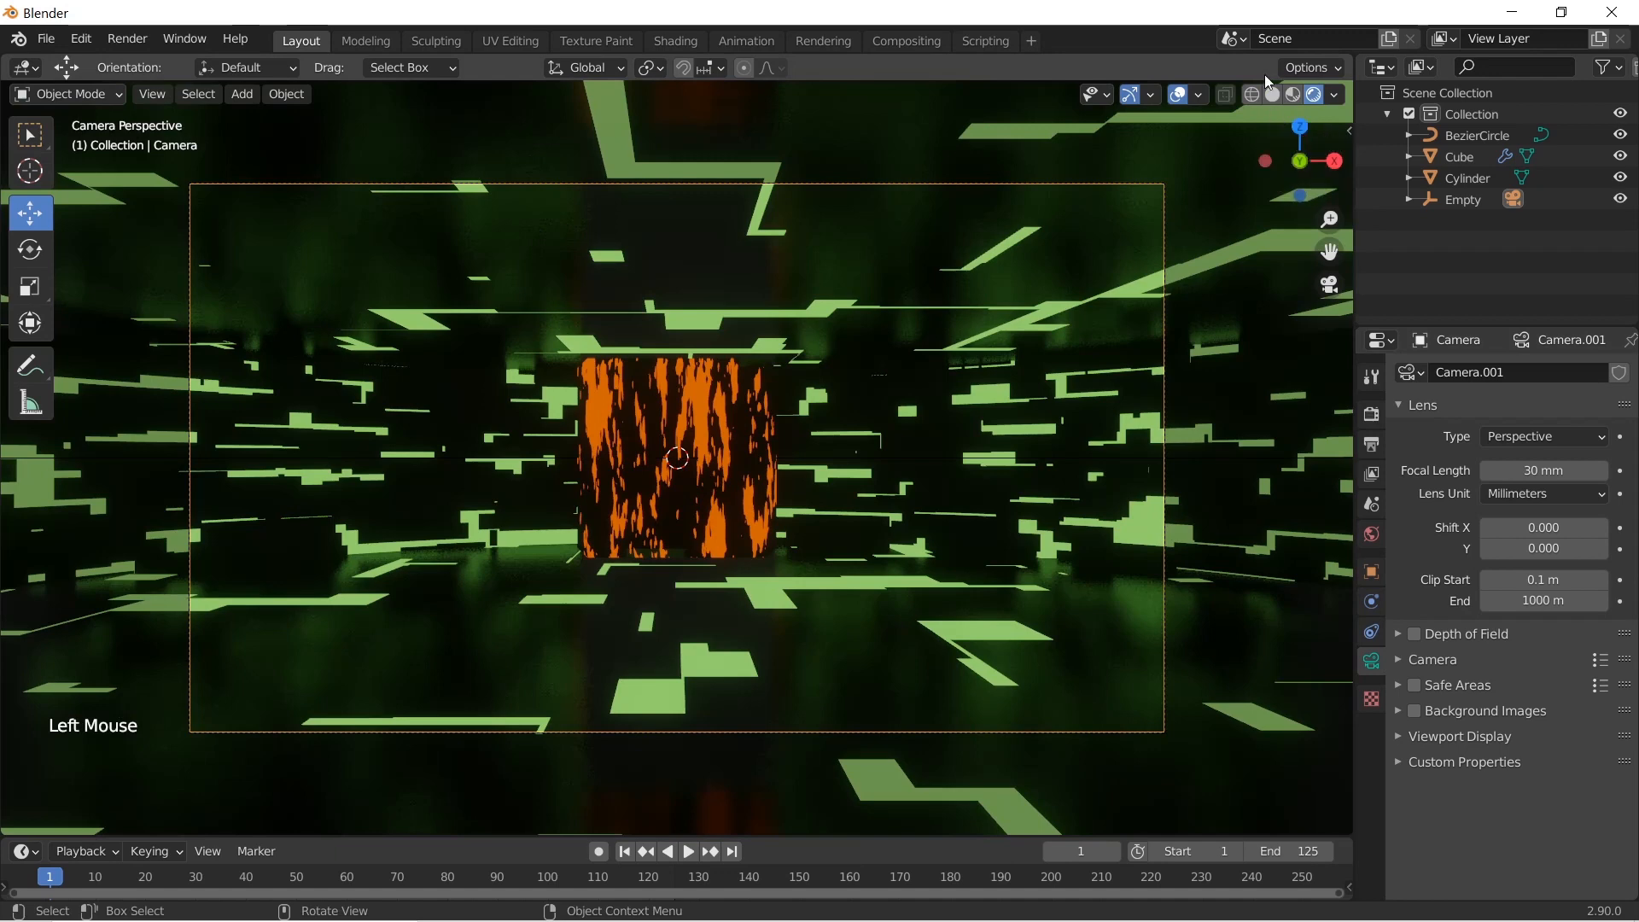
left_click(1273, 95)
Leave the camera view, select the empty and add a Follow Path constraint to it
middle_click_drag(809, 536, 841, 577)
scroll(851, 572, "down", 2)
middle_click_drag(841, 577, 751, 511)
left_click(758, 489)
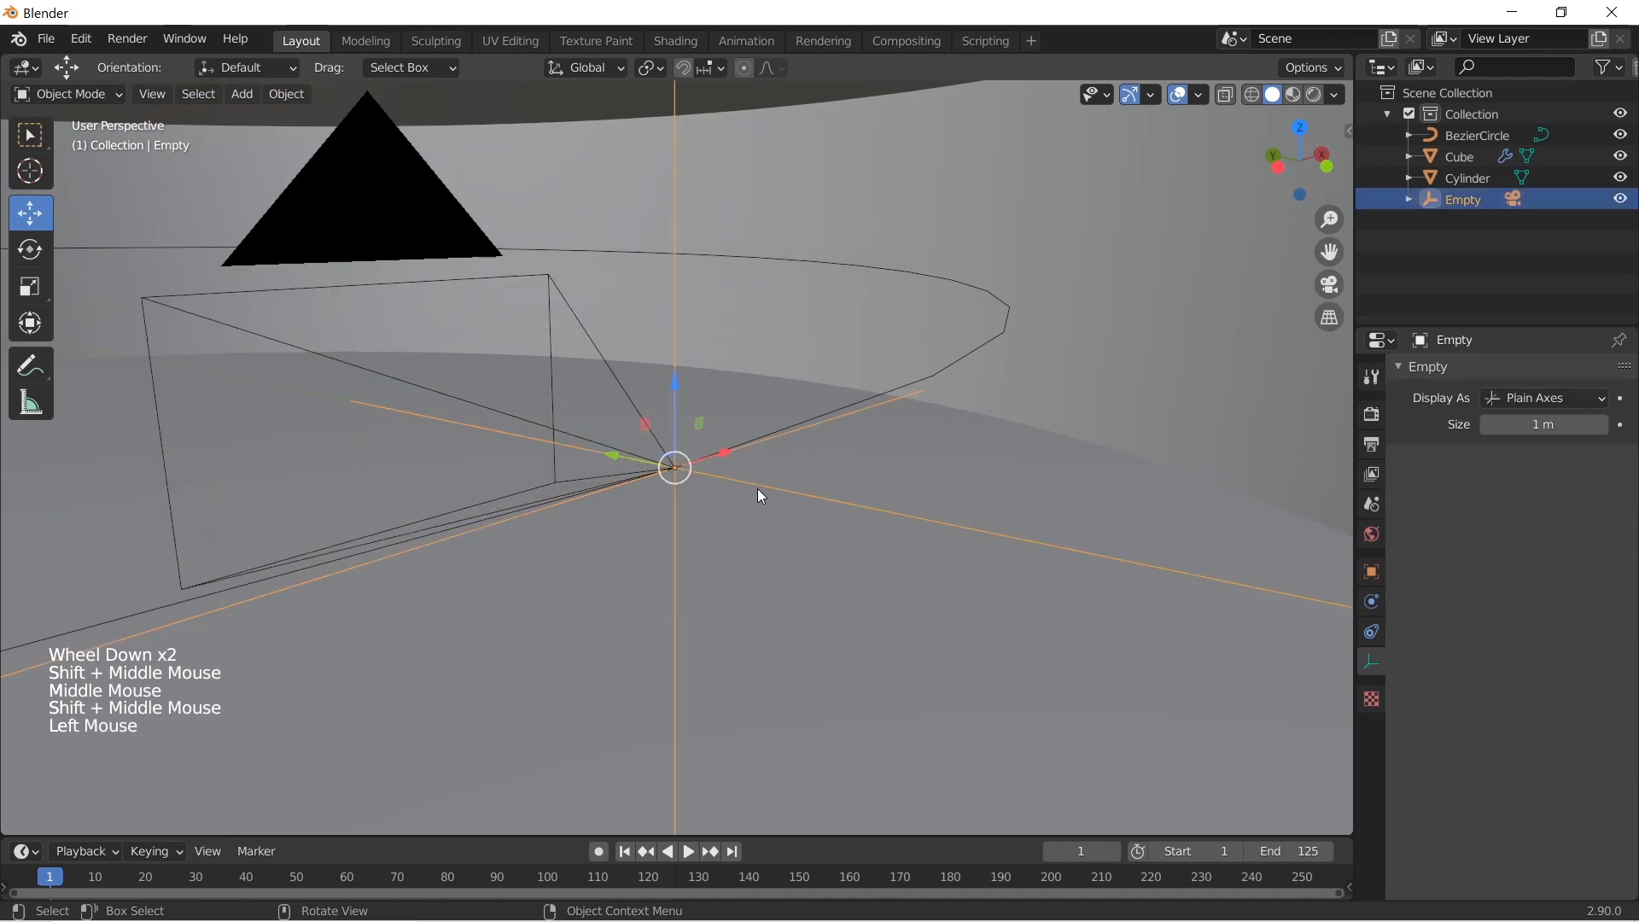
left_click(1373, 656)
left_click(1371, 631)
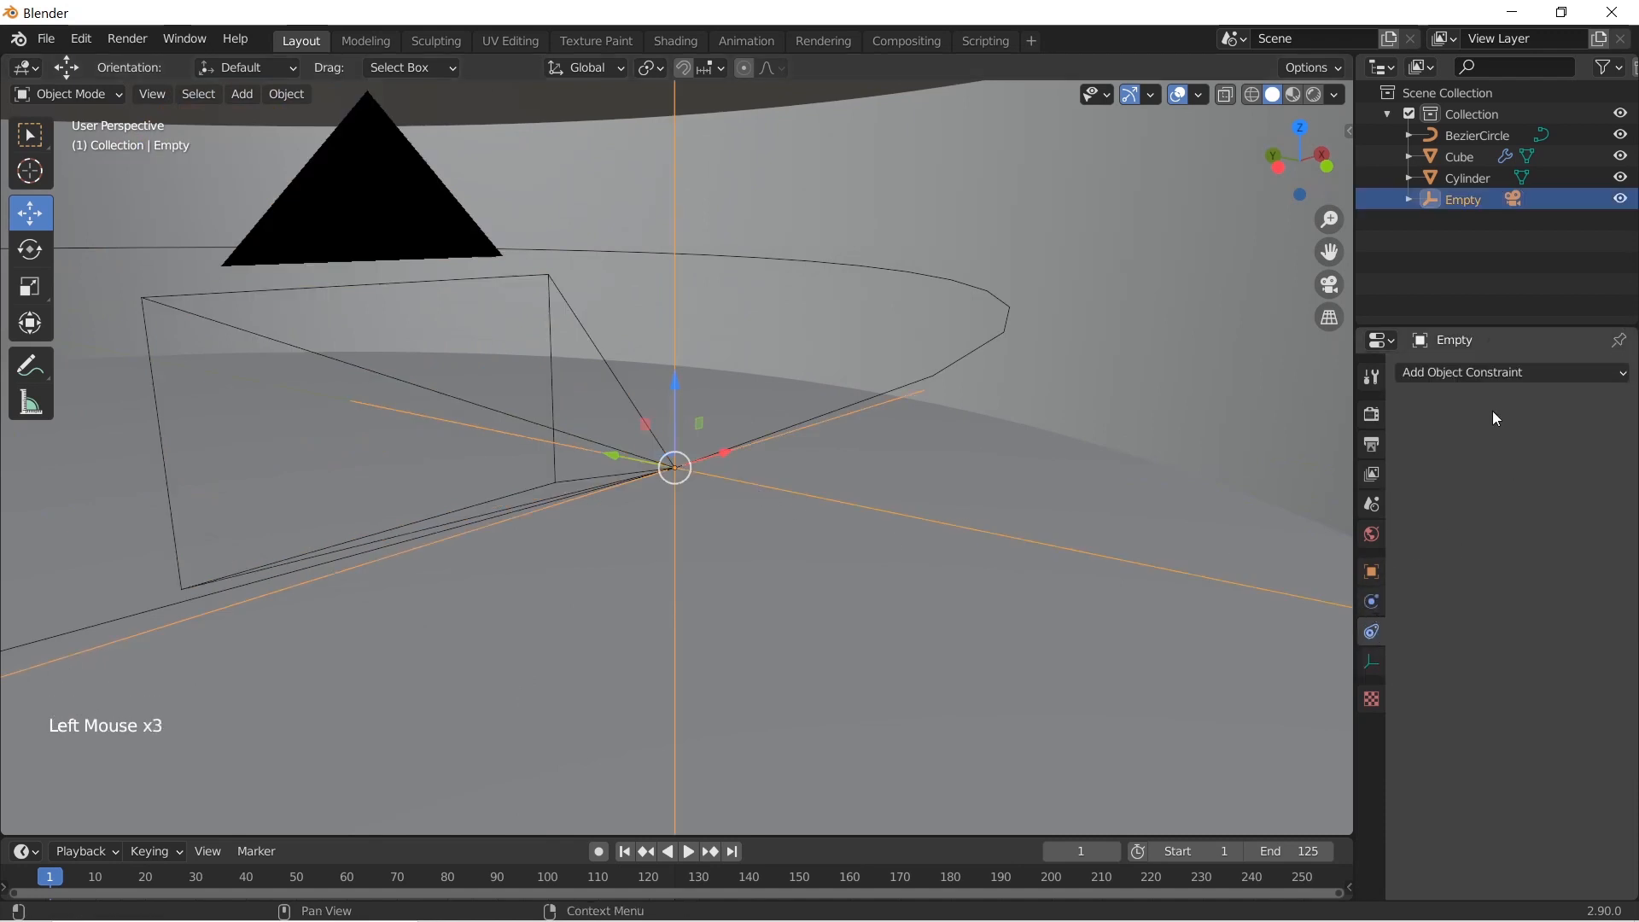
left_click(1514, 374)
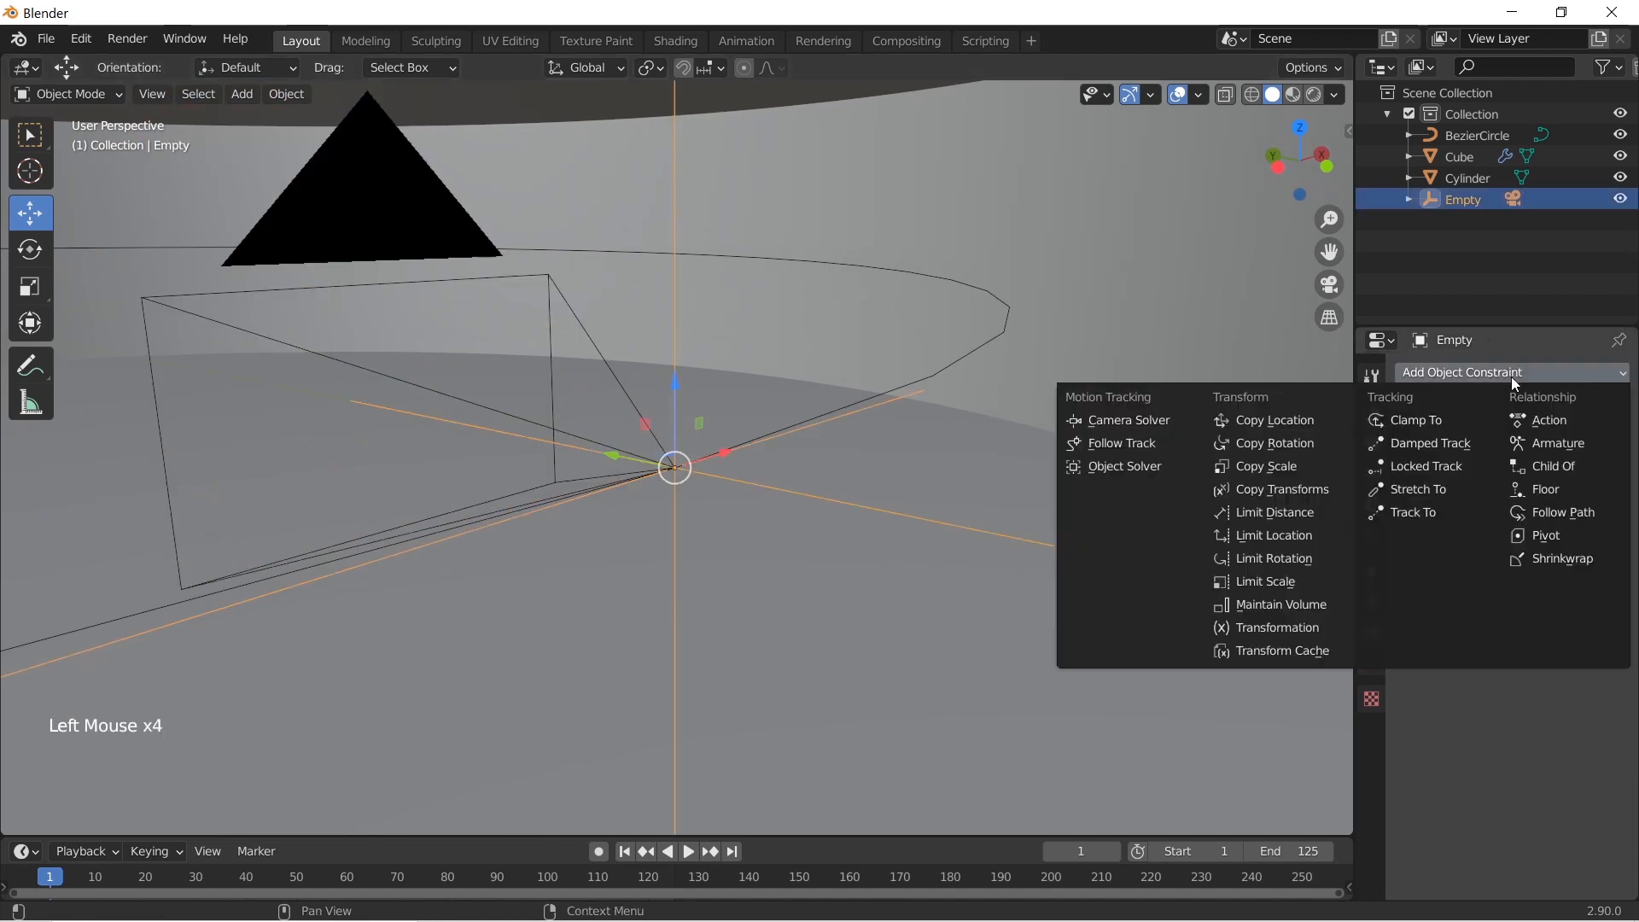
left_click(1559, 512)
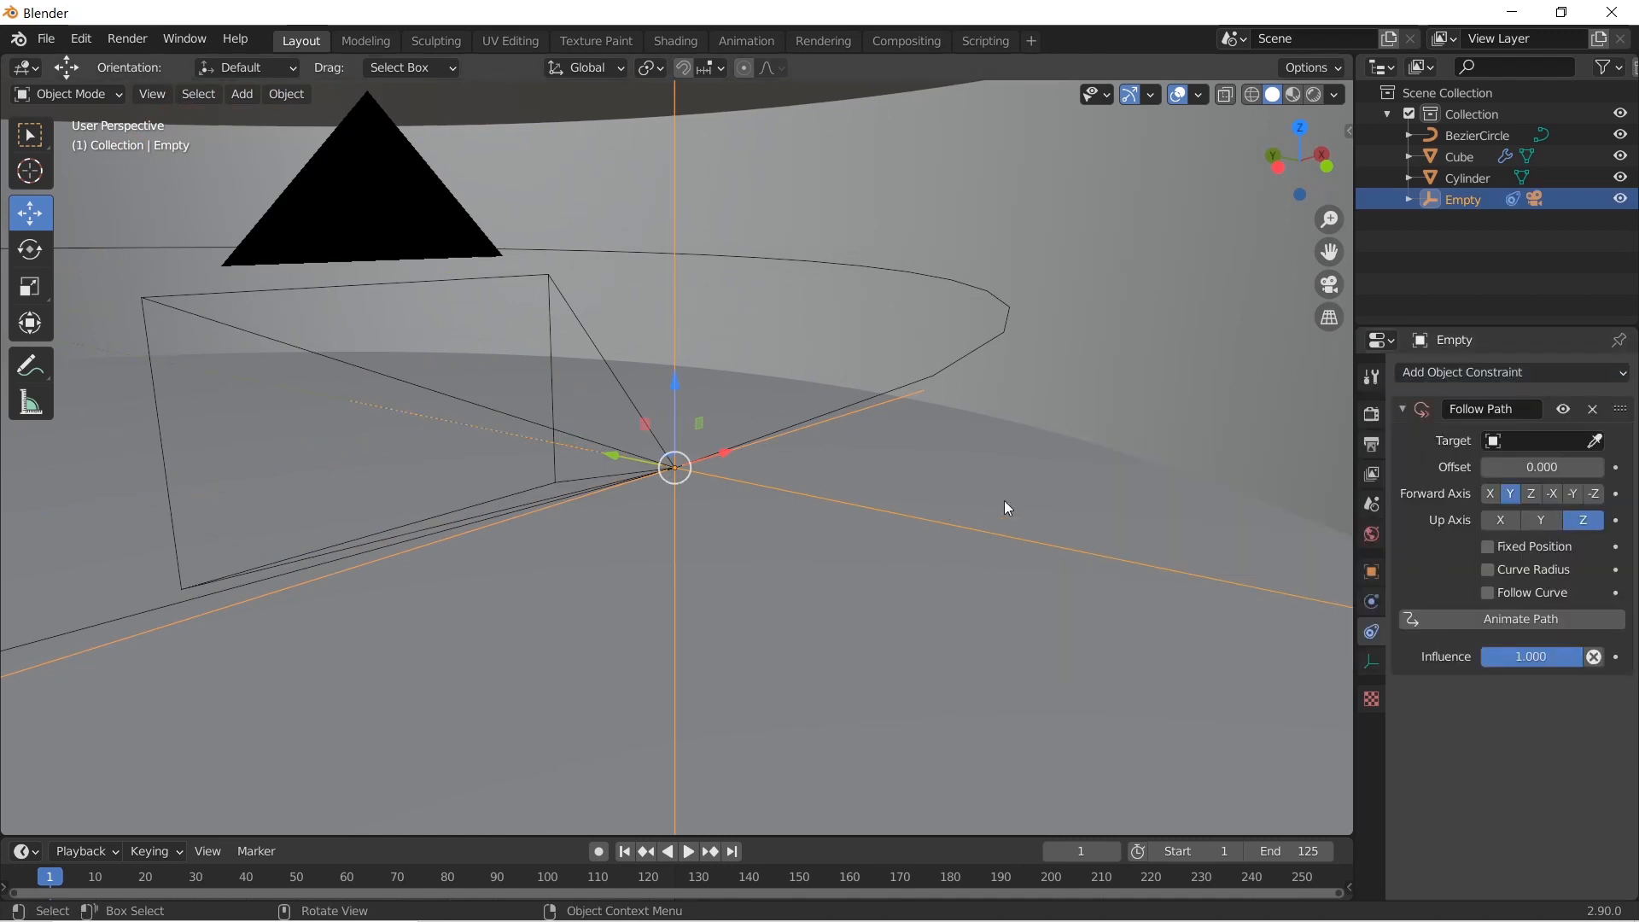
Pick the Bezier circle as the target of the empty's Follow Path constraint
left_click(1596, 441)
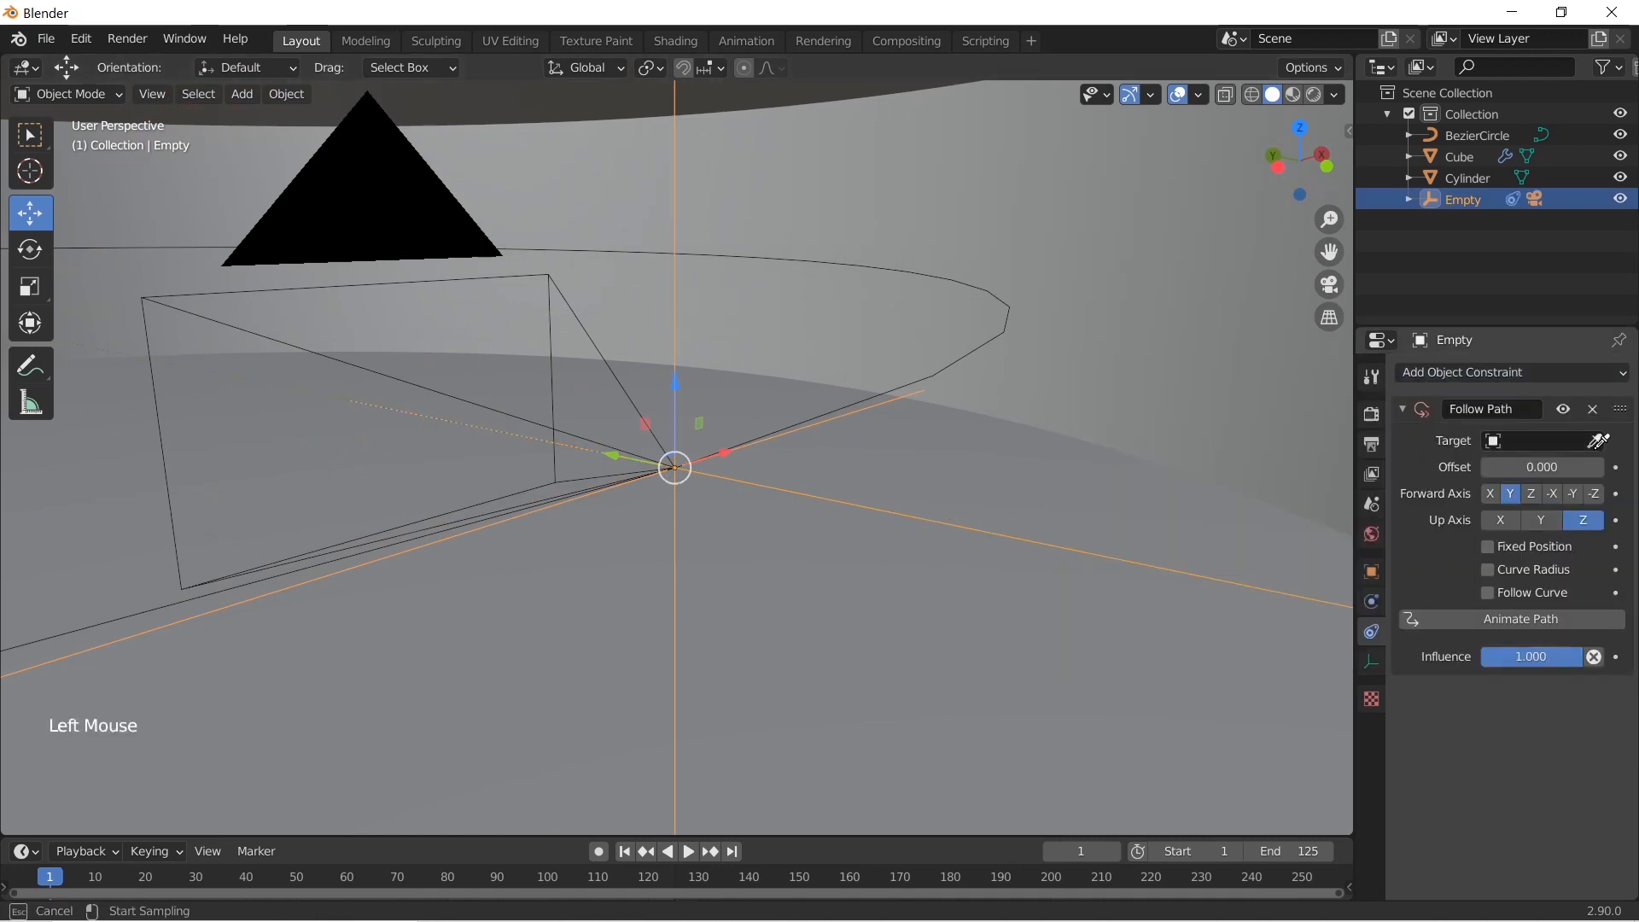
left_click(1018, 296)
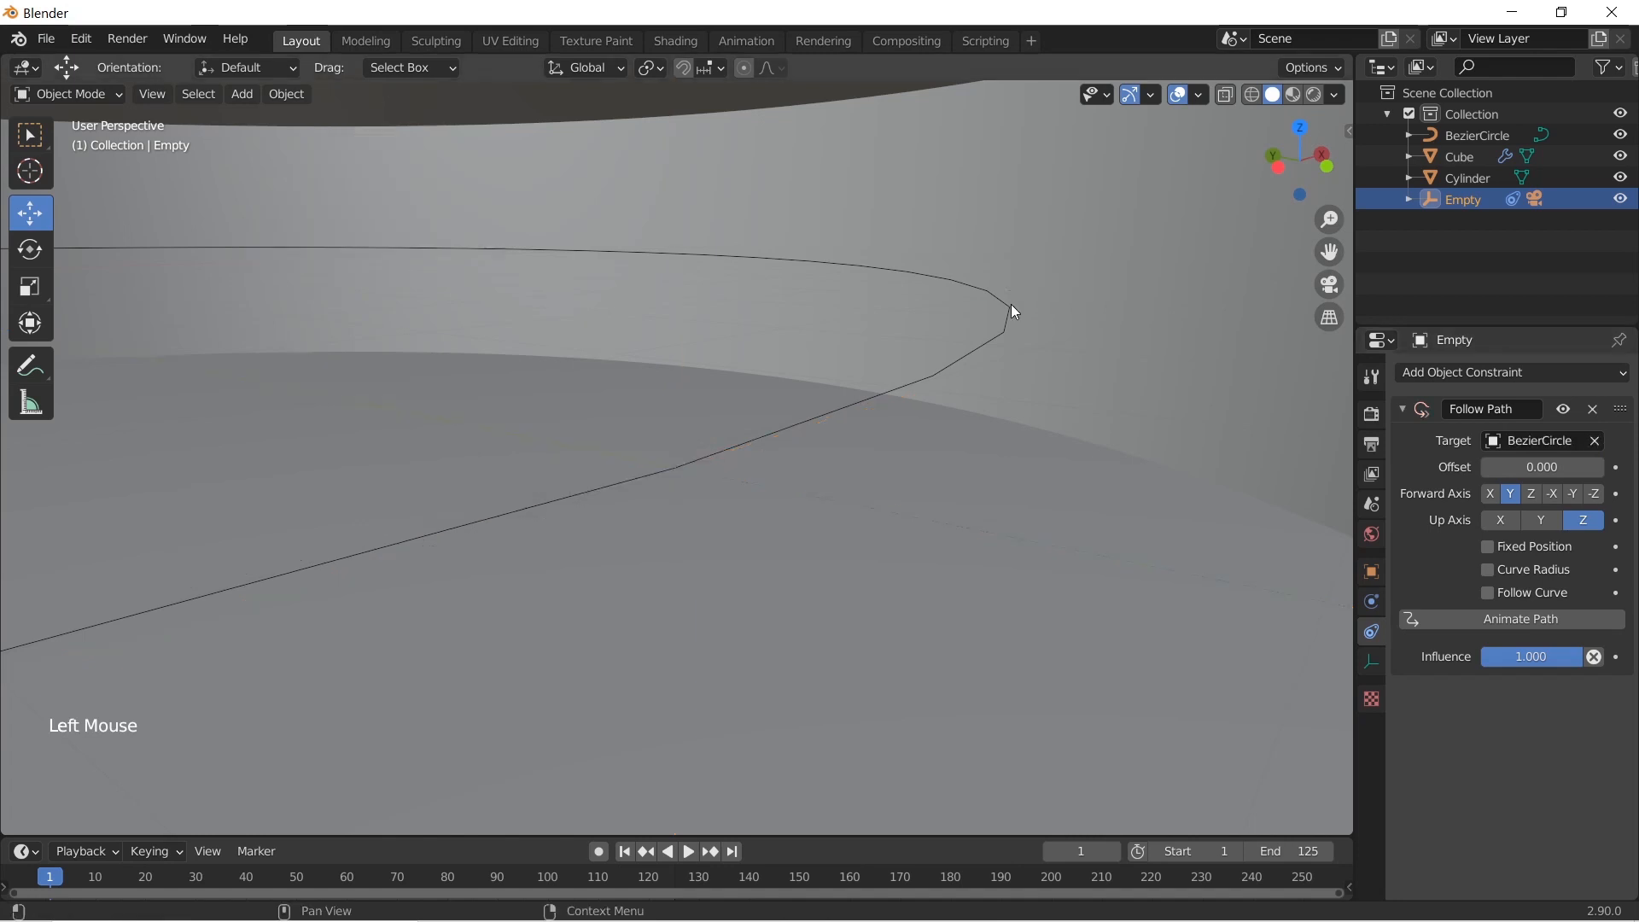
scroll(613, 351, "down", 16)
middle_click_drag(613, 350, 1249, 441)
scroll(580, 413, "up", 12)
scroll(852, 439, "down", 3)
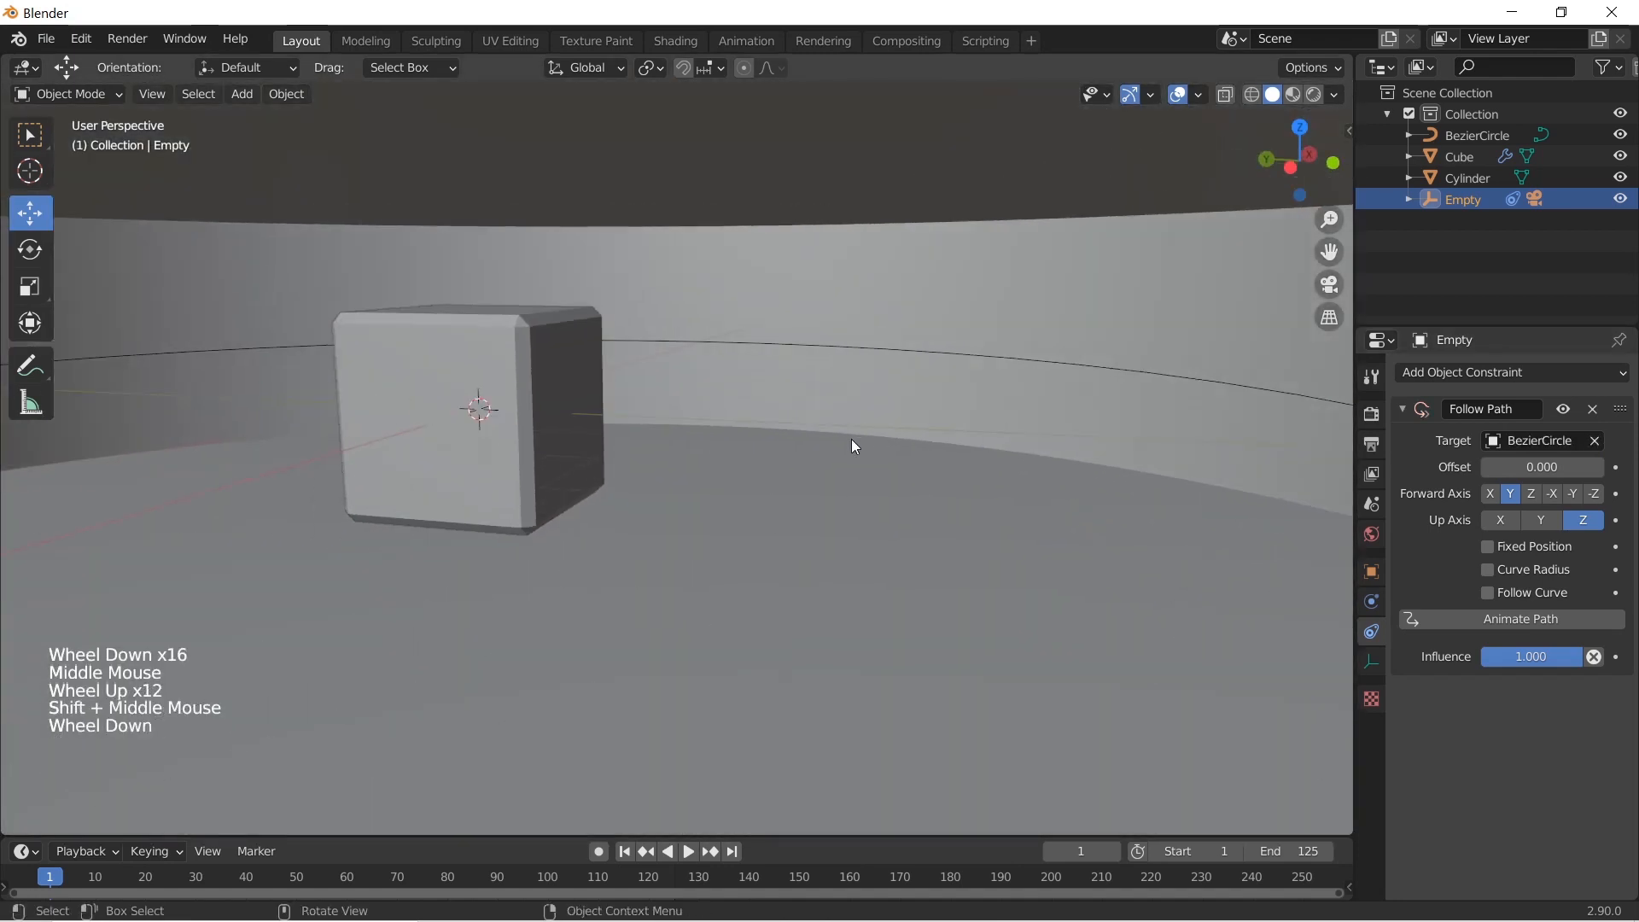
Try Y as the up axis of the empty's Follow Path constraint
middle_click_drag(701, 434, 125, 449)
scroll(581, 425, "up", 2)
scroll(473, 433, "down", 15)
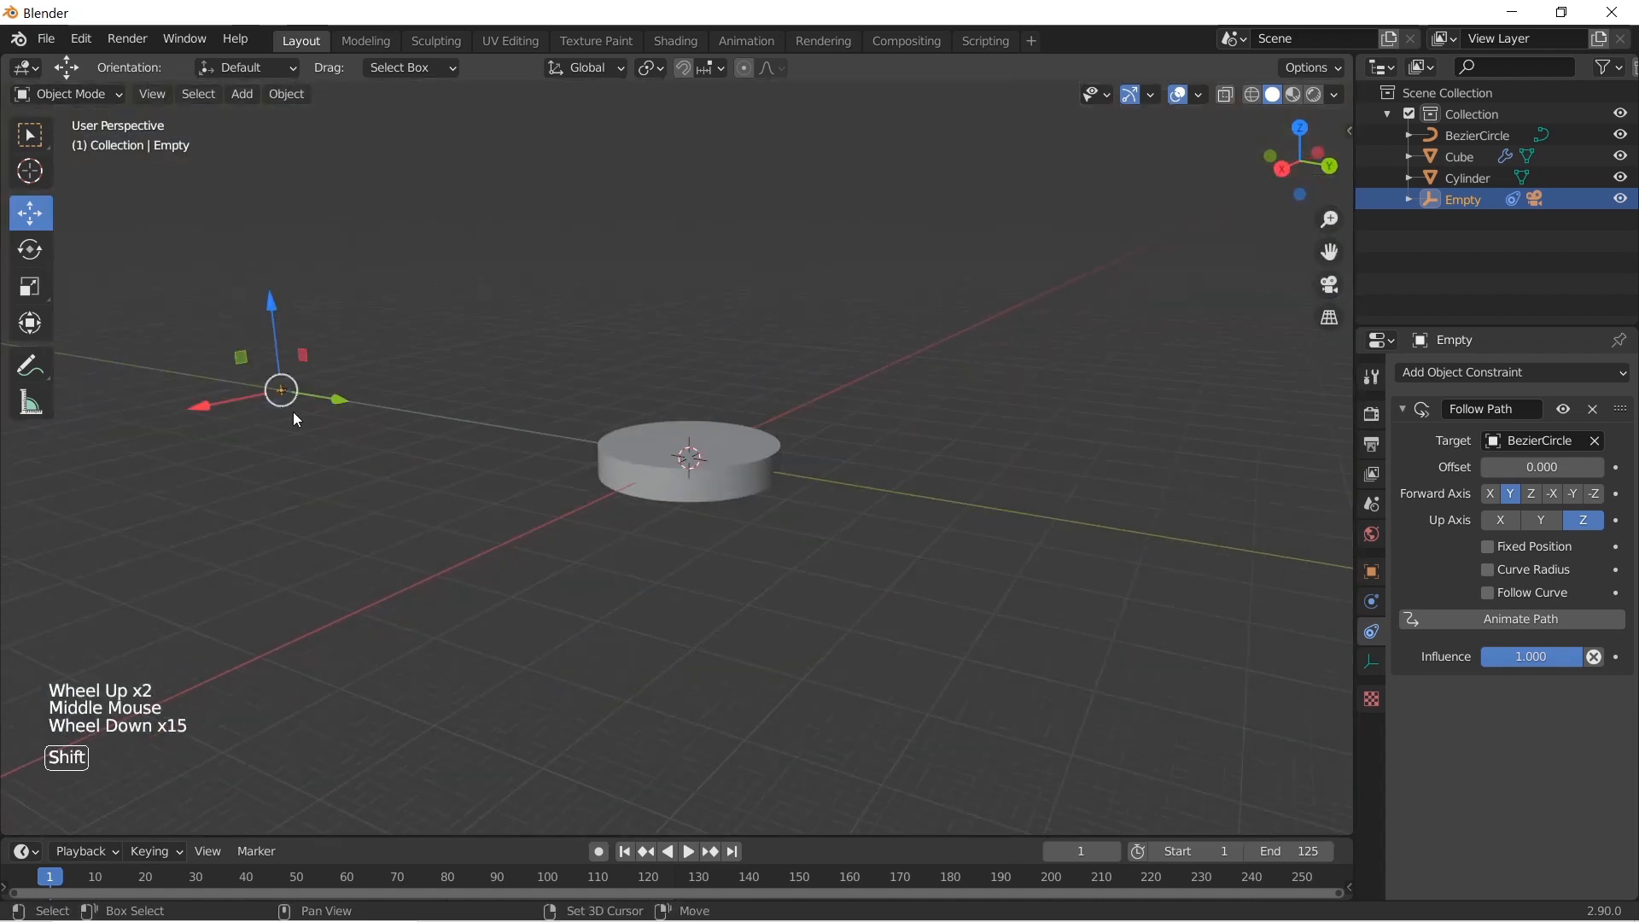
middle_click_drag(294, 412, 637, 437, "shift")
scroll(637, 437, "up", 3)
middle_click_drag(773, 452, 943, 488, "shift")
left_click(1540, 521)
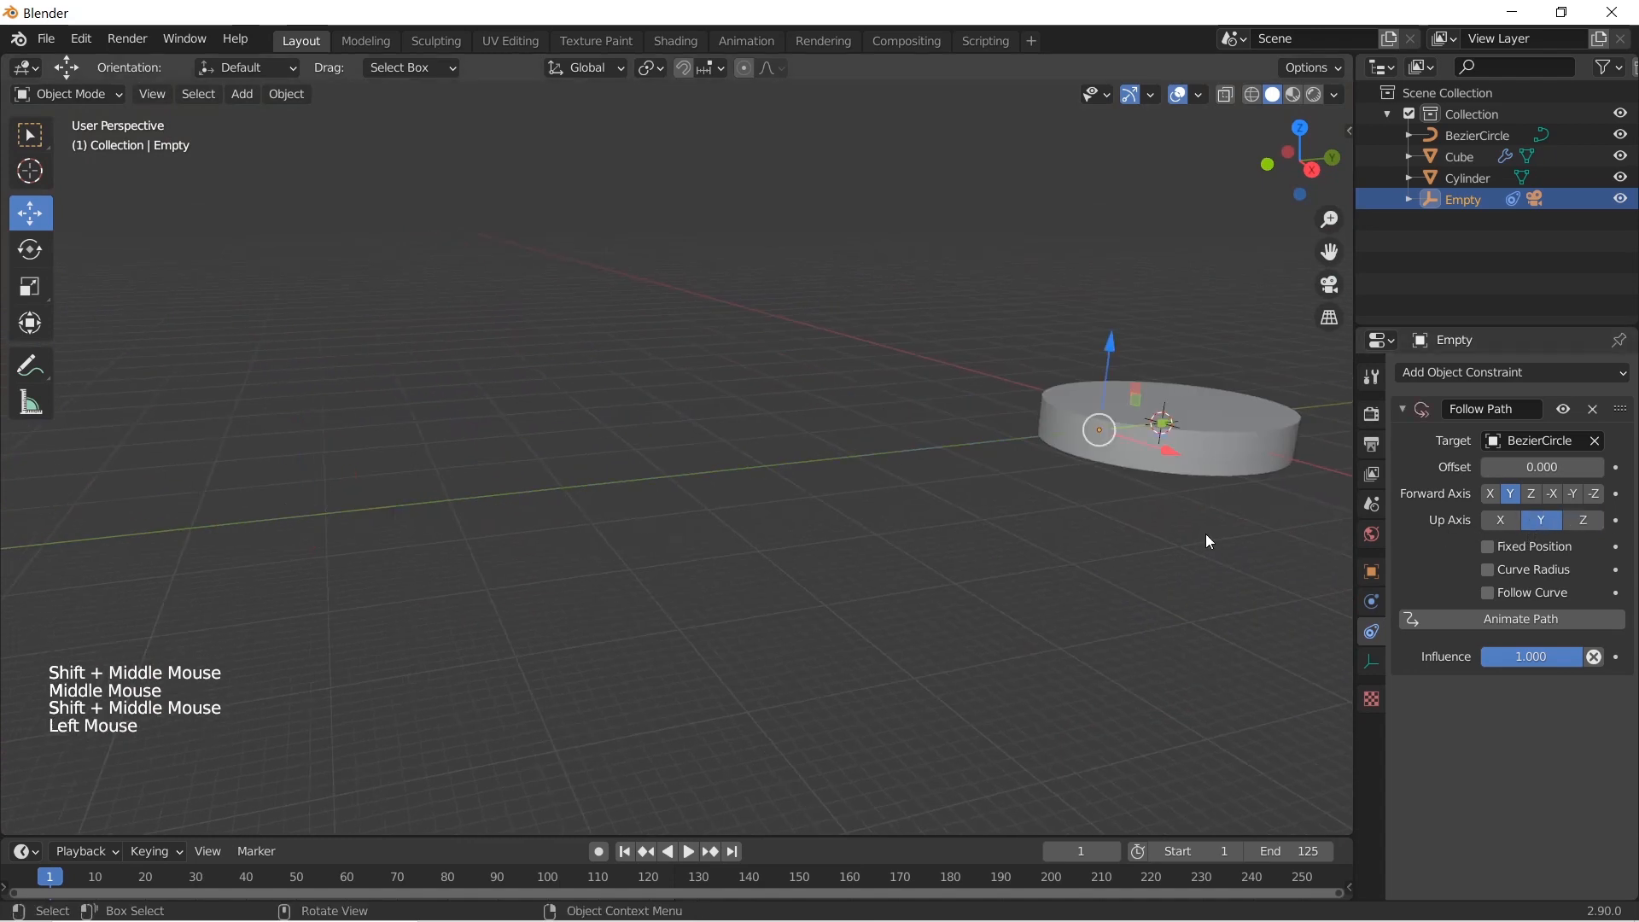
Try changing the offset and influence of the empty's Follow Path constraint and undo both changes
middle_click_drag(1206, 535, 803, 444, "shift")
scroll(681, 444, "up", 8)
scroll(803, 444, "up", 7)
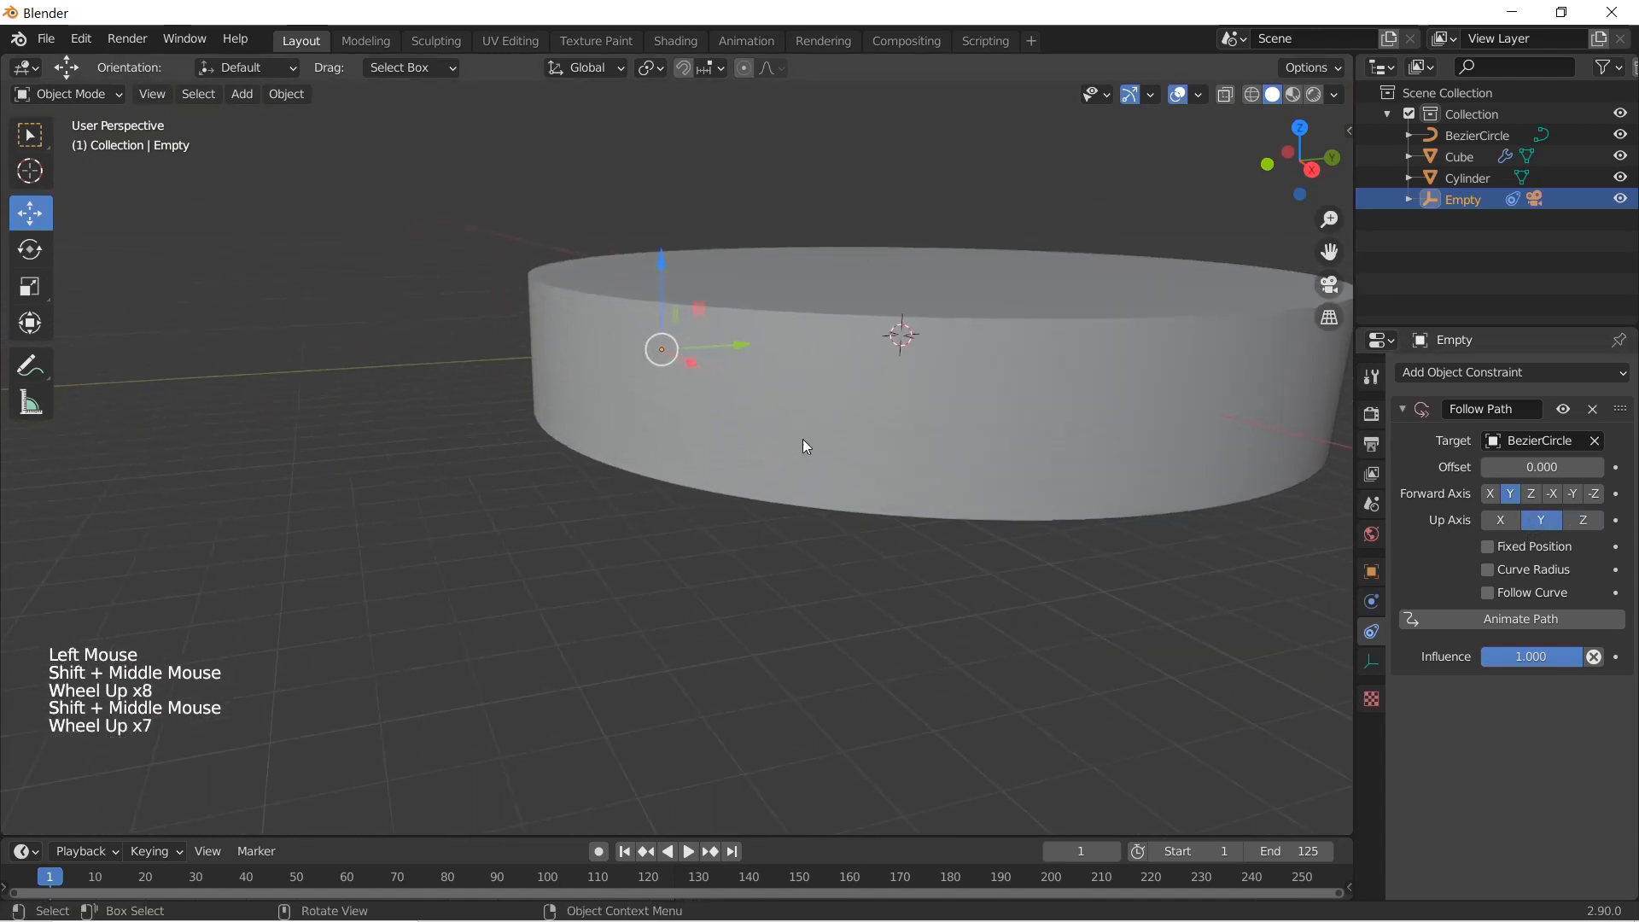
scroll(803, 441, "up", 6)
key("KP_Decimal")
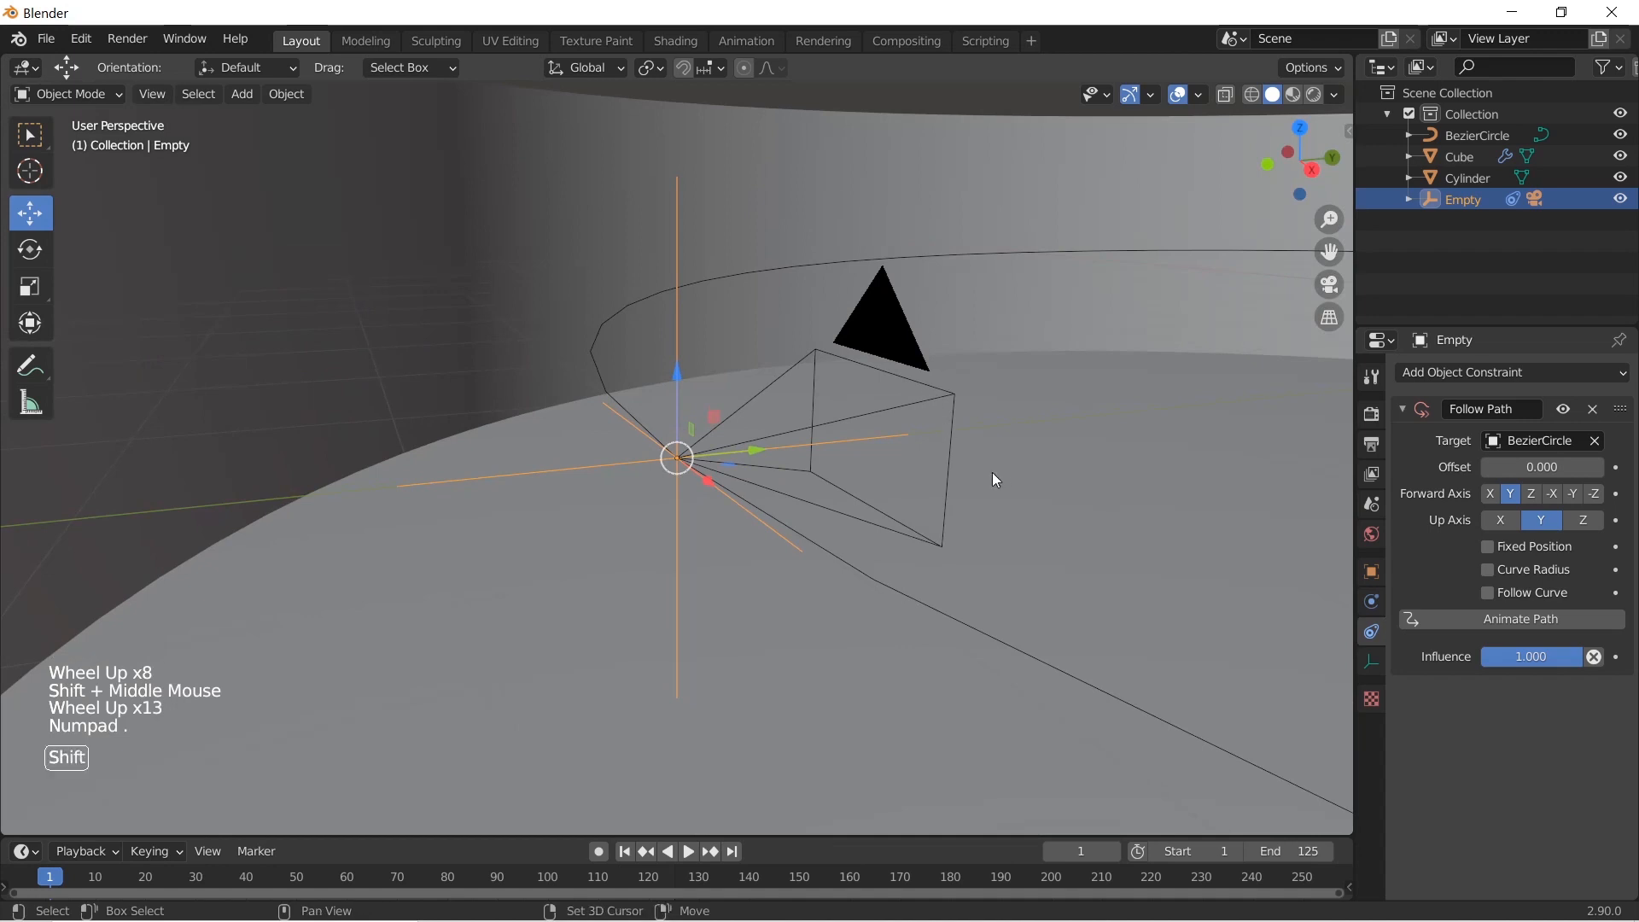
middle_click_drag(994, 478, 666, 451, "shift")
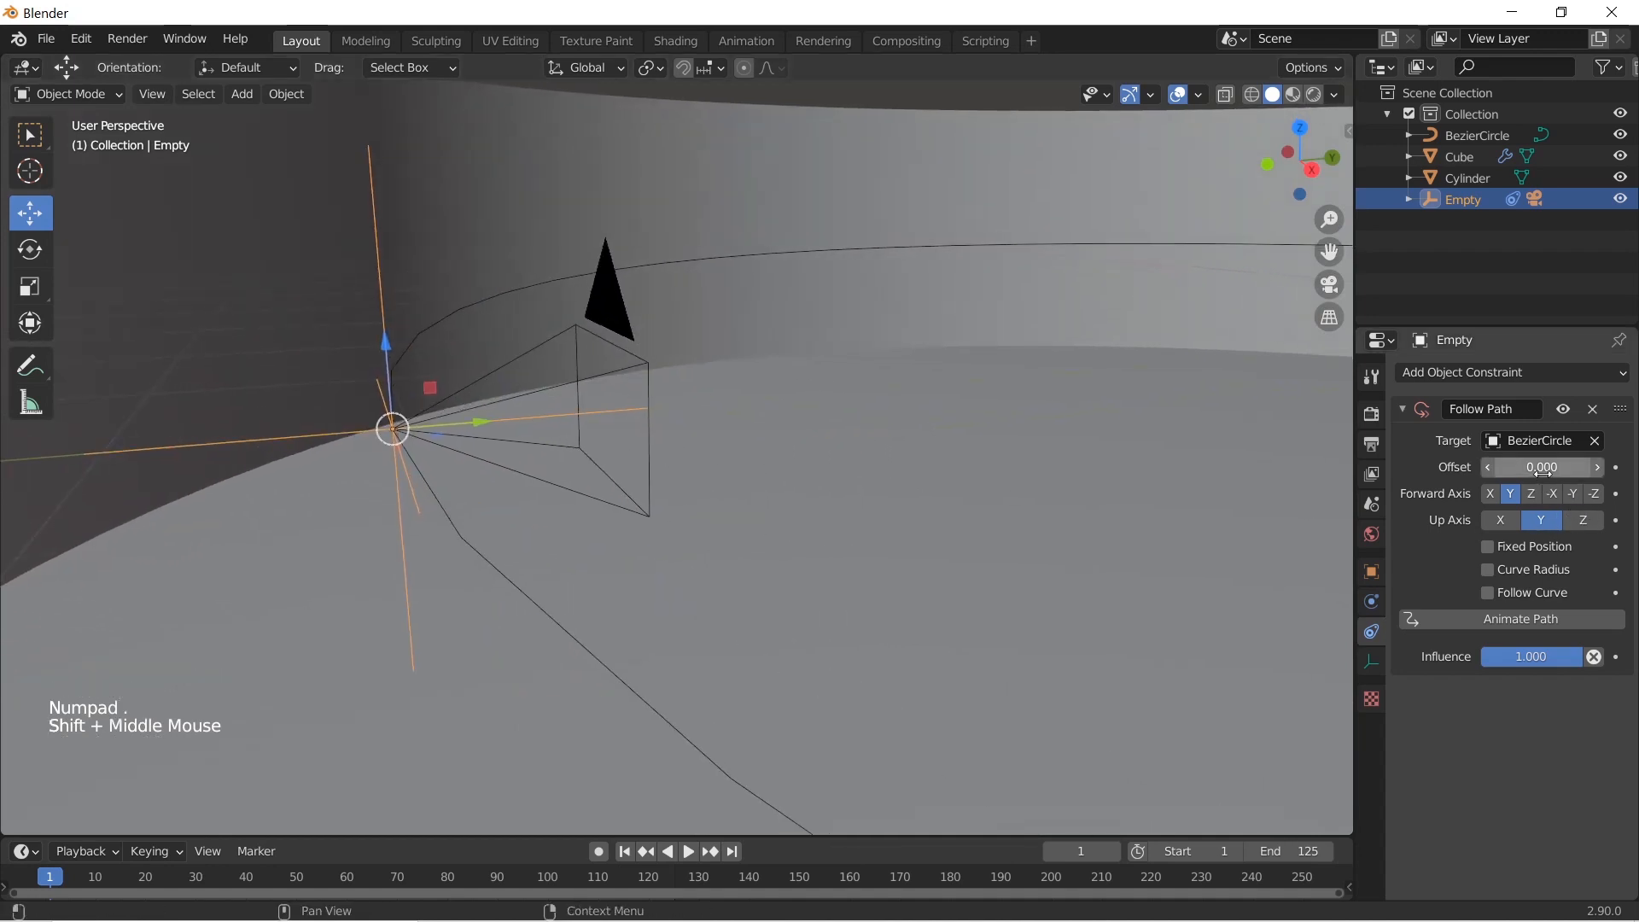
left_click_drag(1542, 469, 1542, 468)
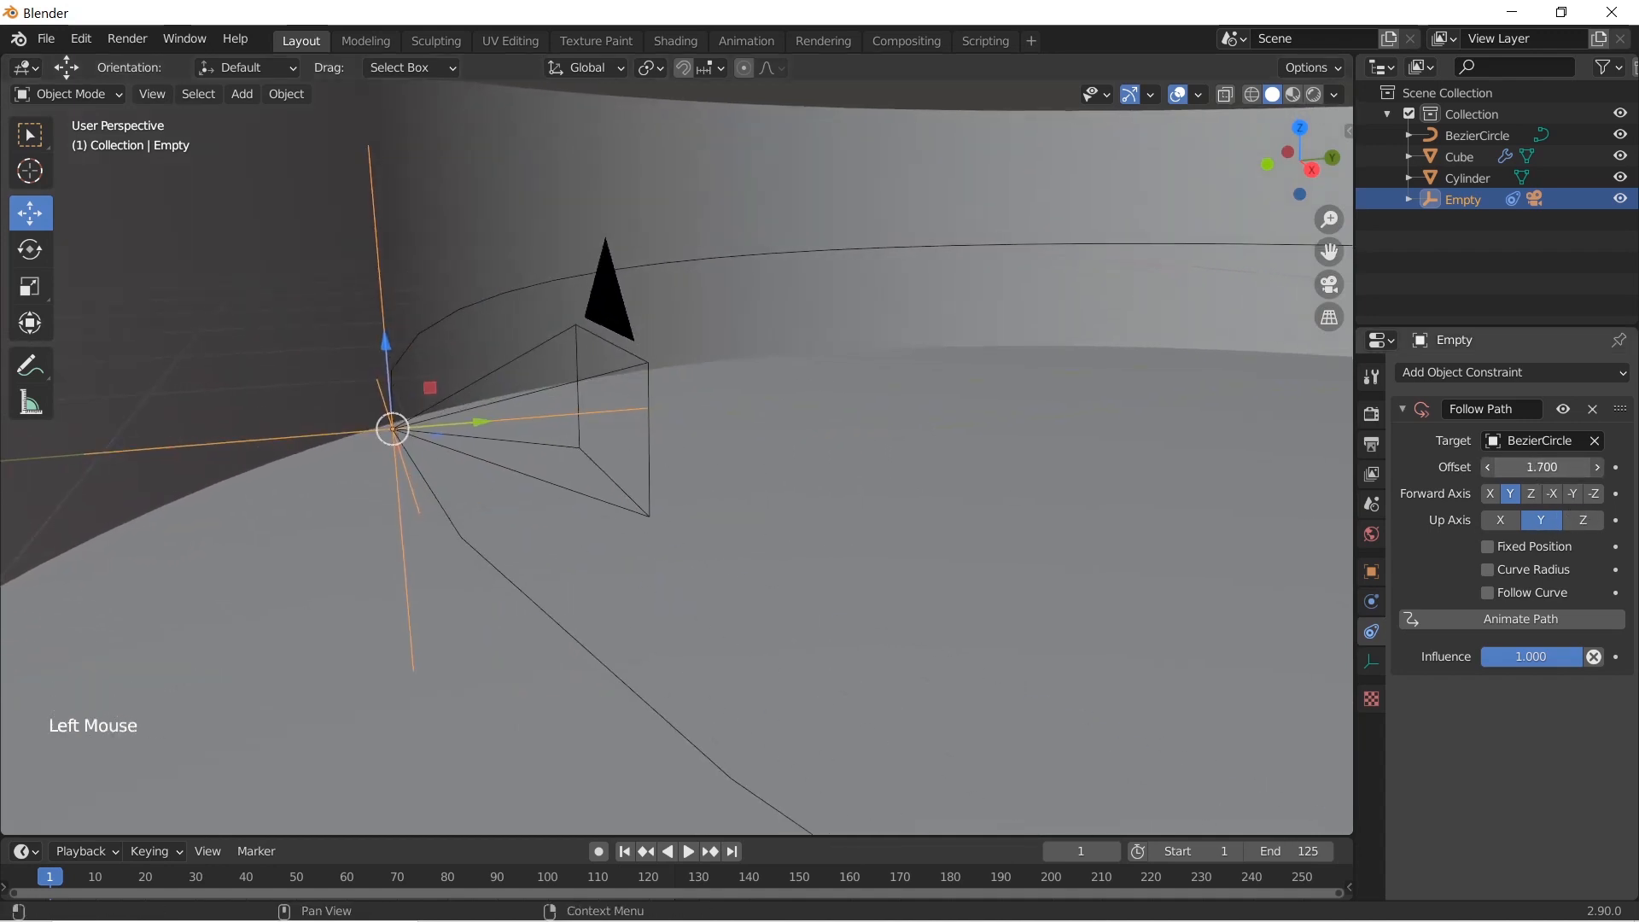
key("ctrl+z")
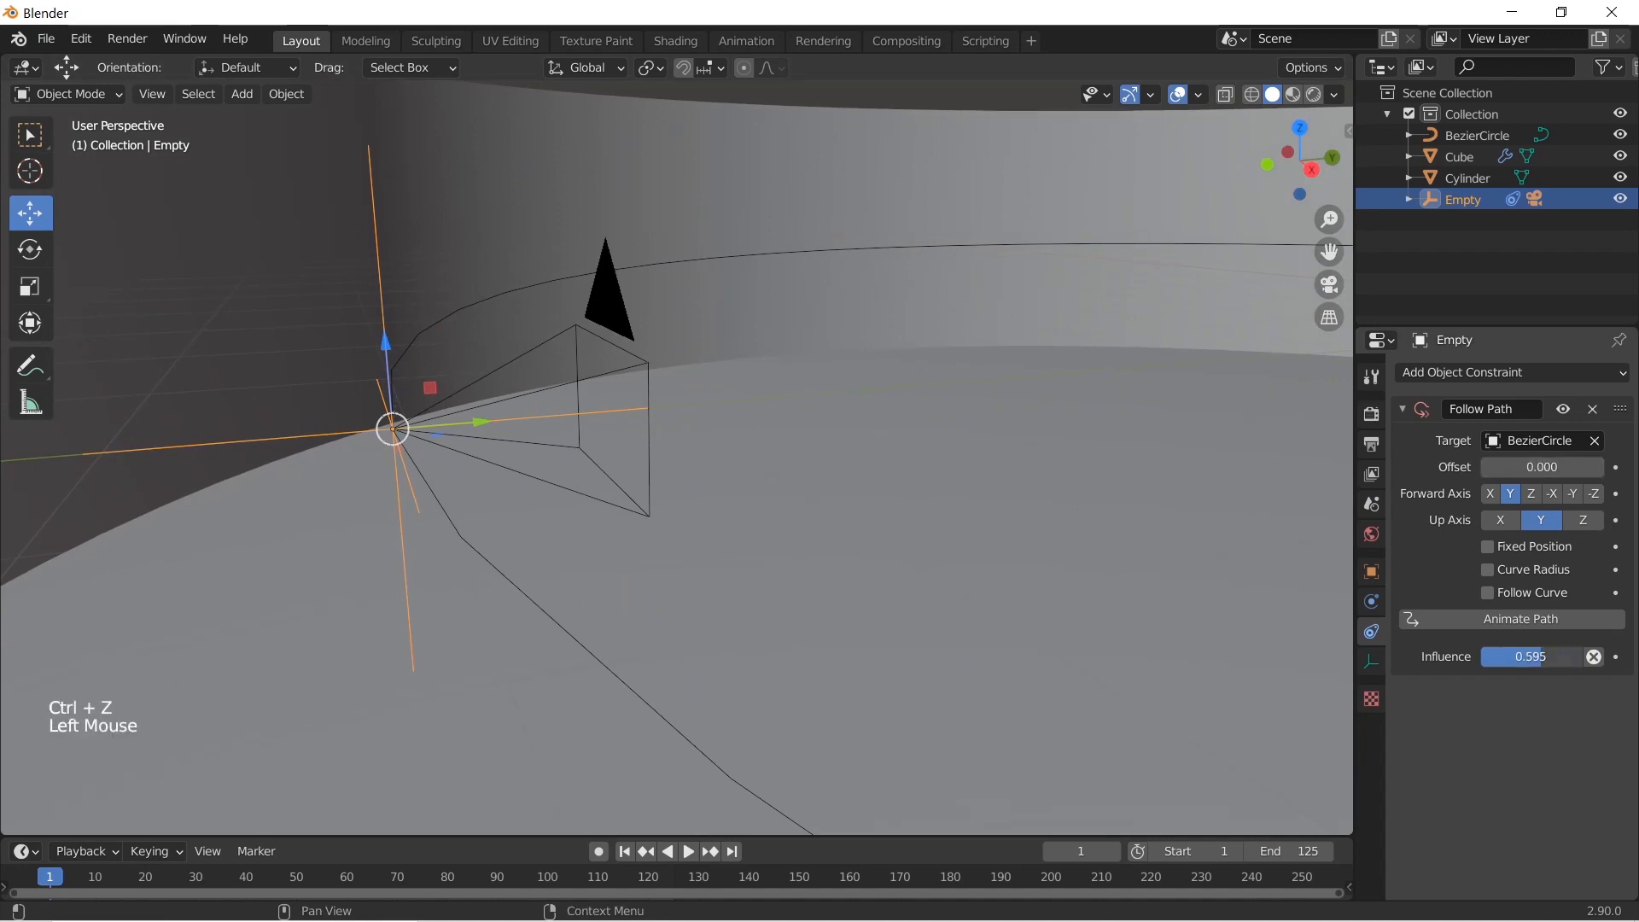
mouse_move(1542, 468)
left_mouse_down()
mouse_move(1580, 467)
mouse_move(1542, 467)
left_mouse_up()
key("ctrl+z")
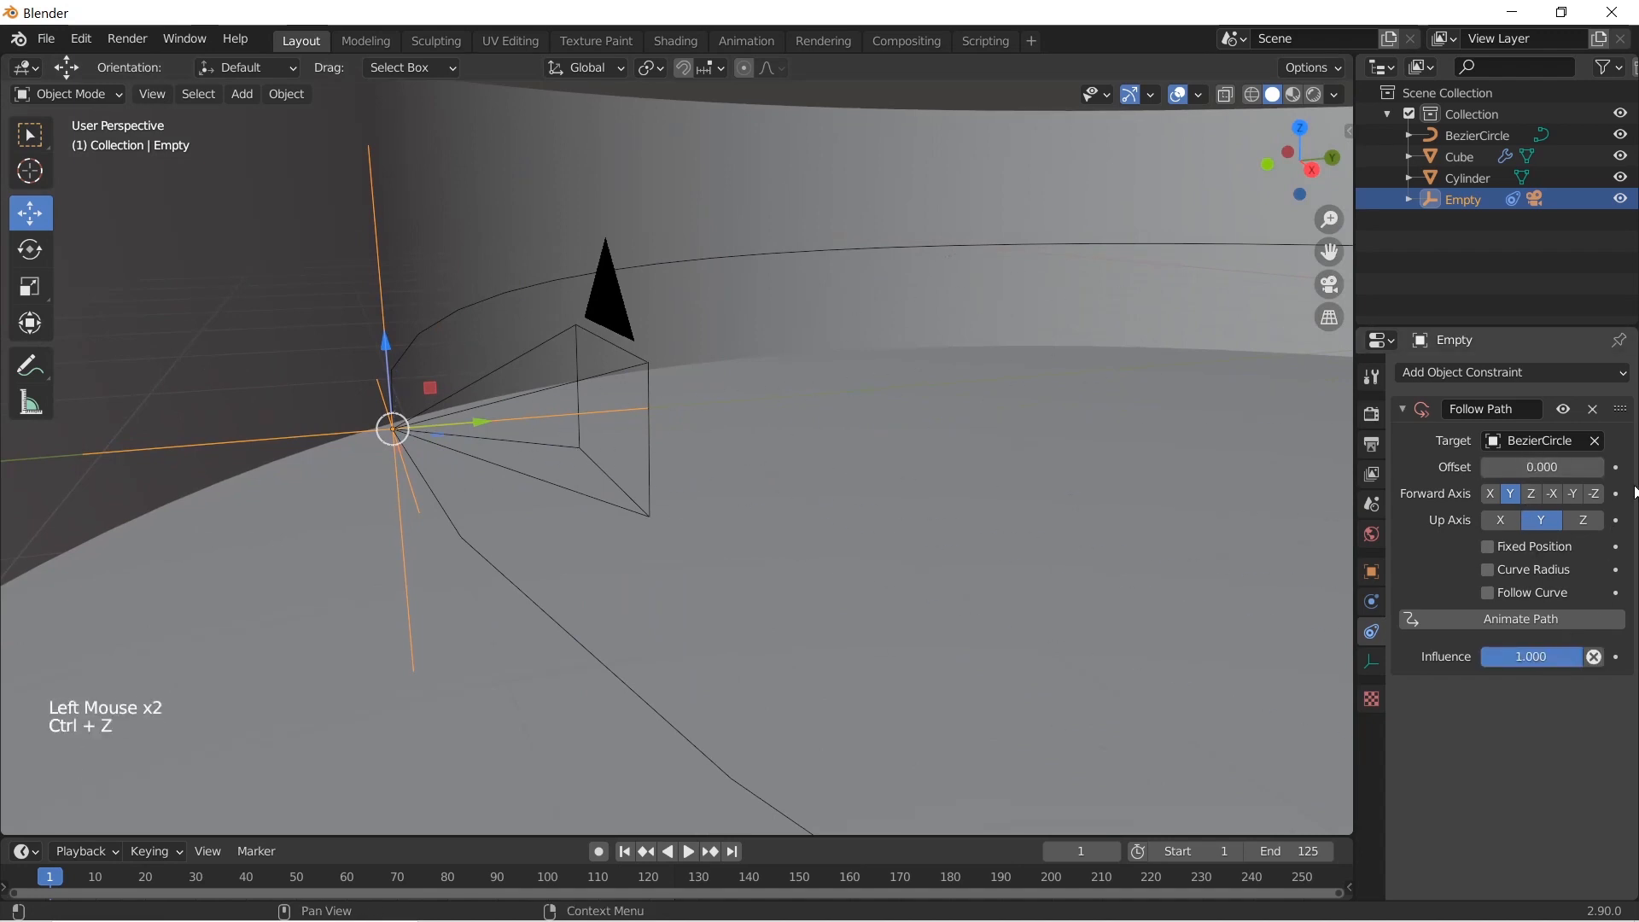
Enable Follow Curve on the empty's Follow Path constraint and set its up axis to Z
middle_click_drag(786, 391, 659, 360, "shift")
scroll(818, 492, "down", 2)
middle_click_drag(818, 492, 784, 465, "shift")
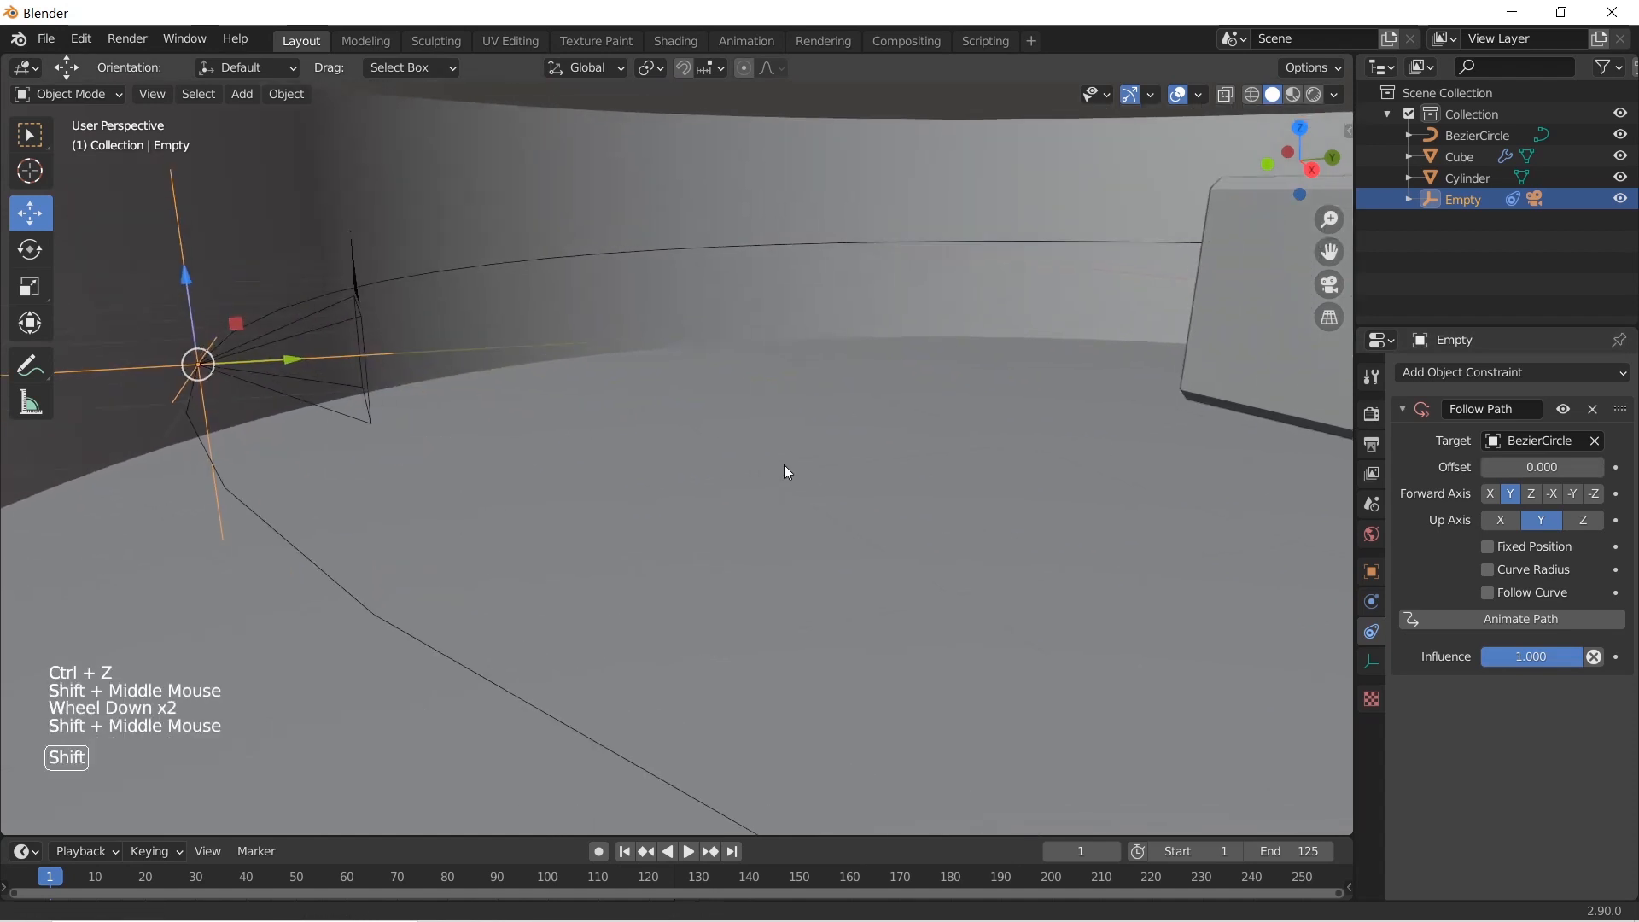
scroll(939, 536, "down", 1)
middle_click_drag(1038, 545, 1120, 556, "shift")
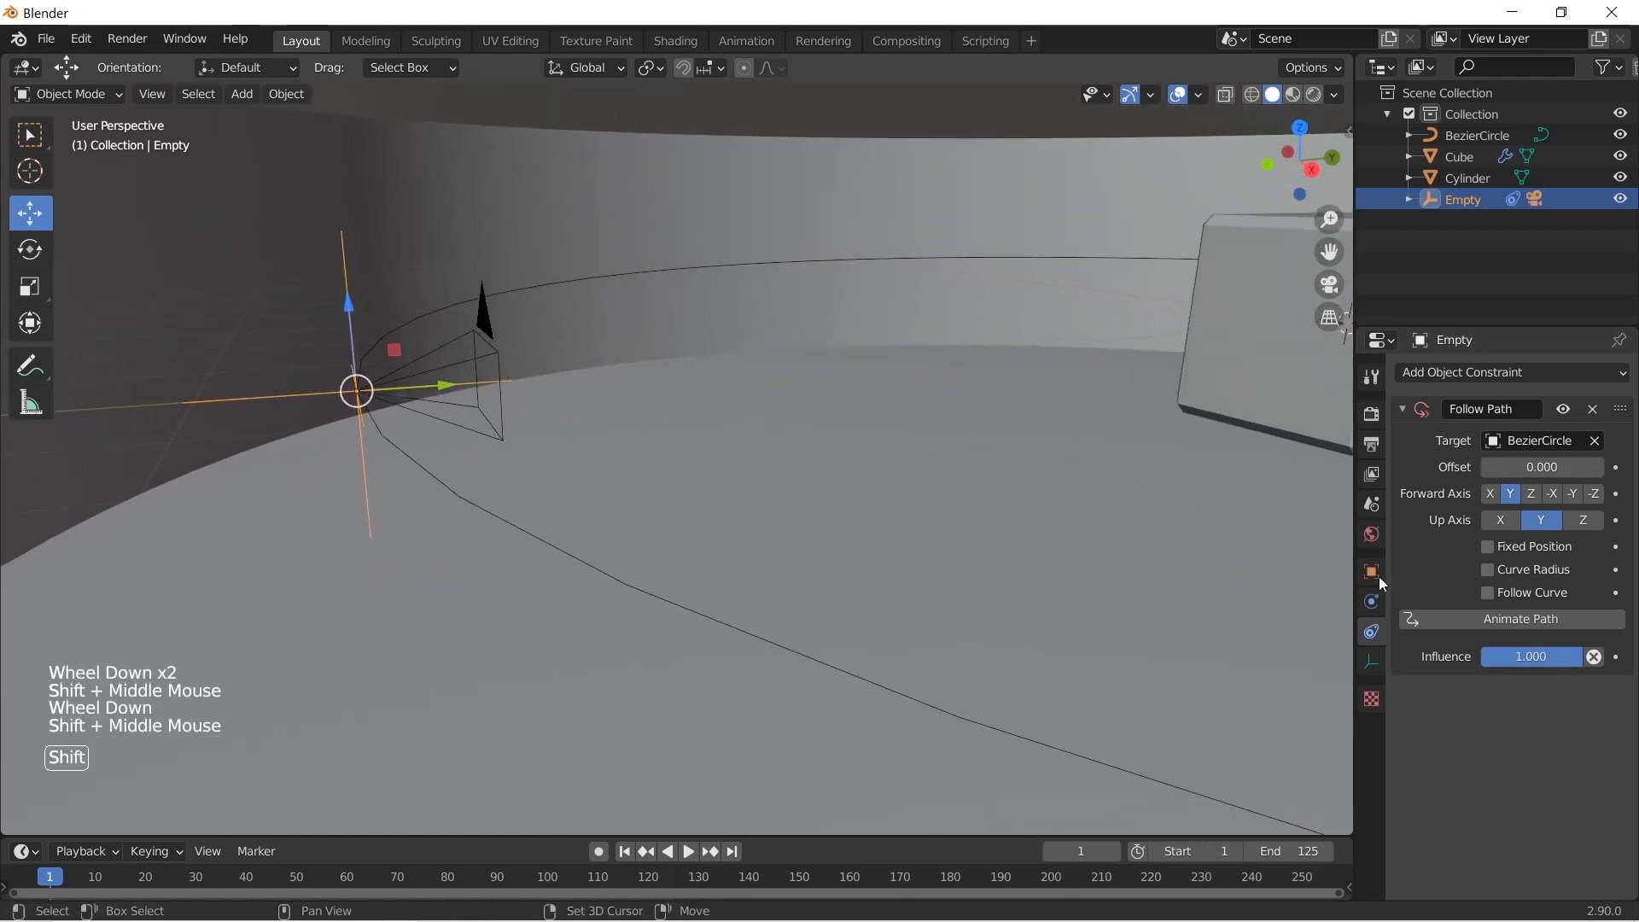
left_click(1536, 572)
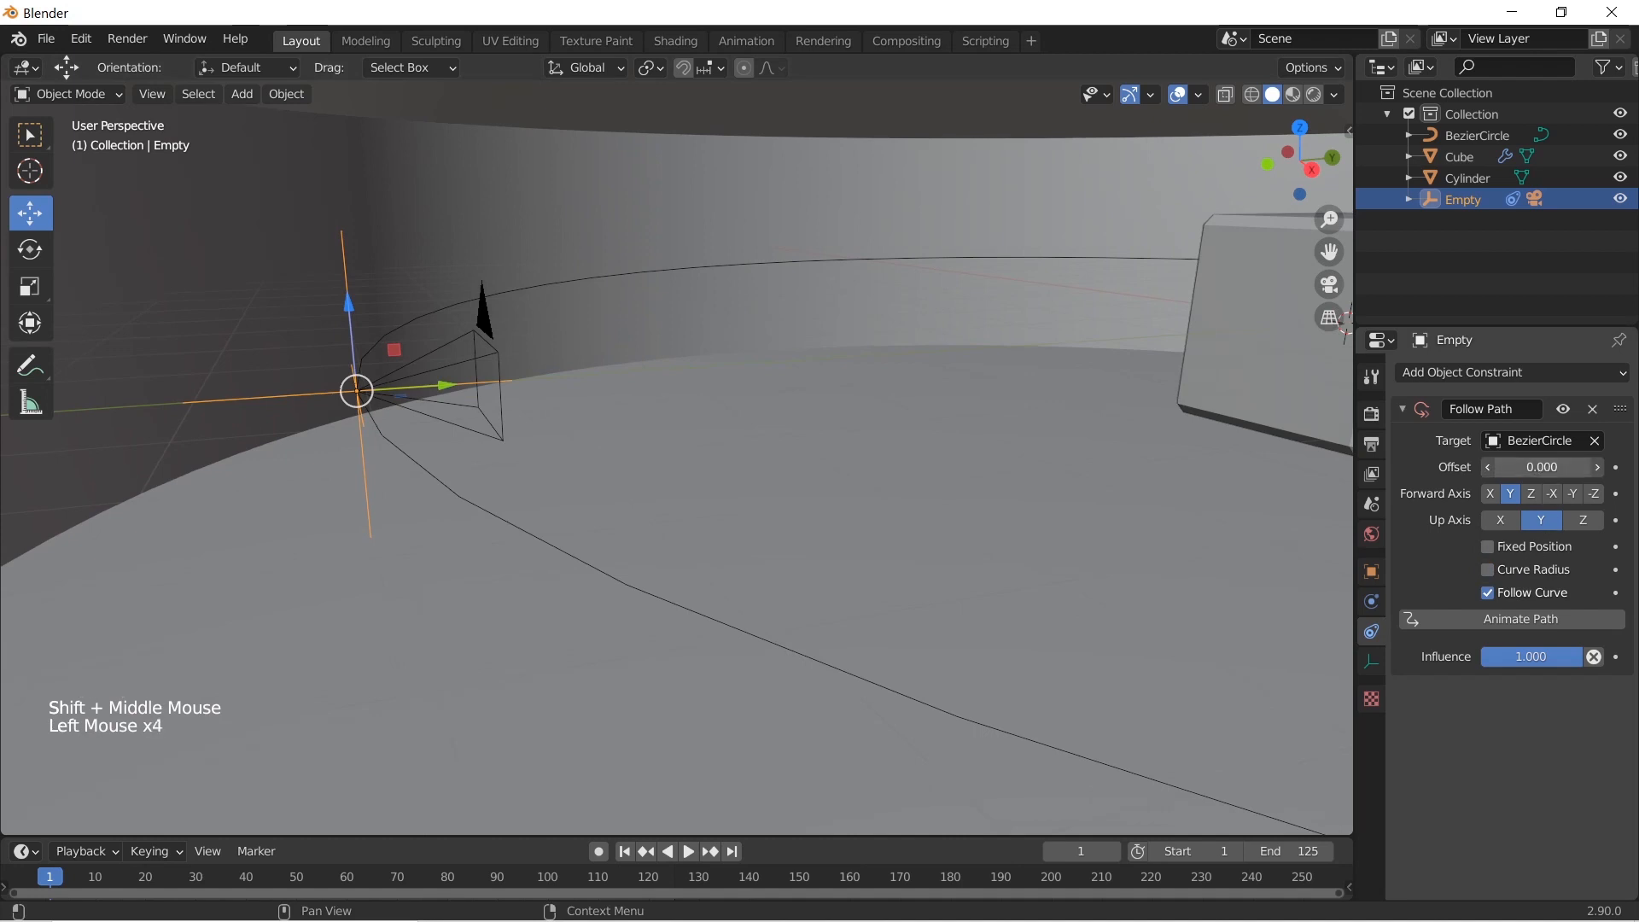
key("ctrl+z")
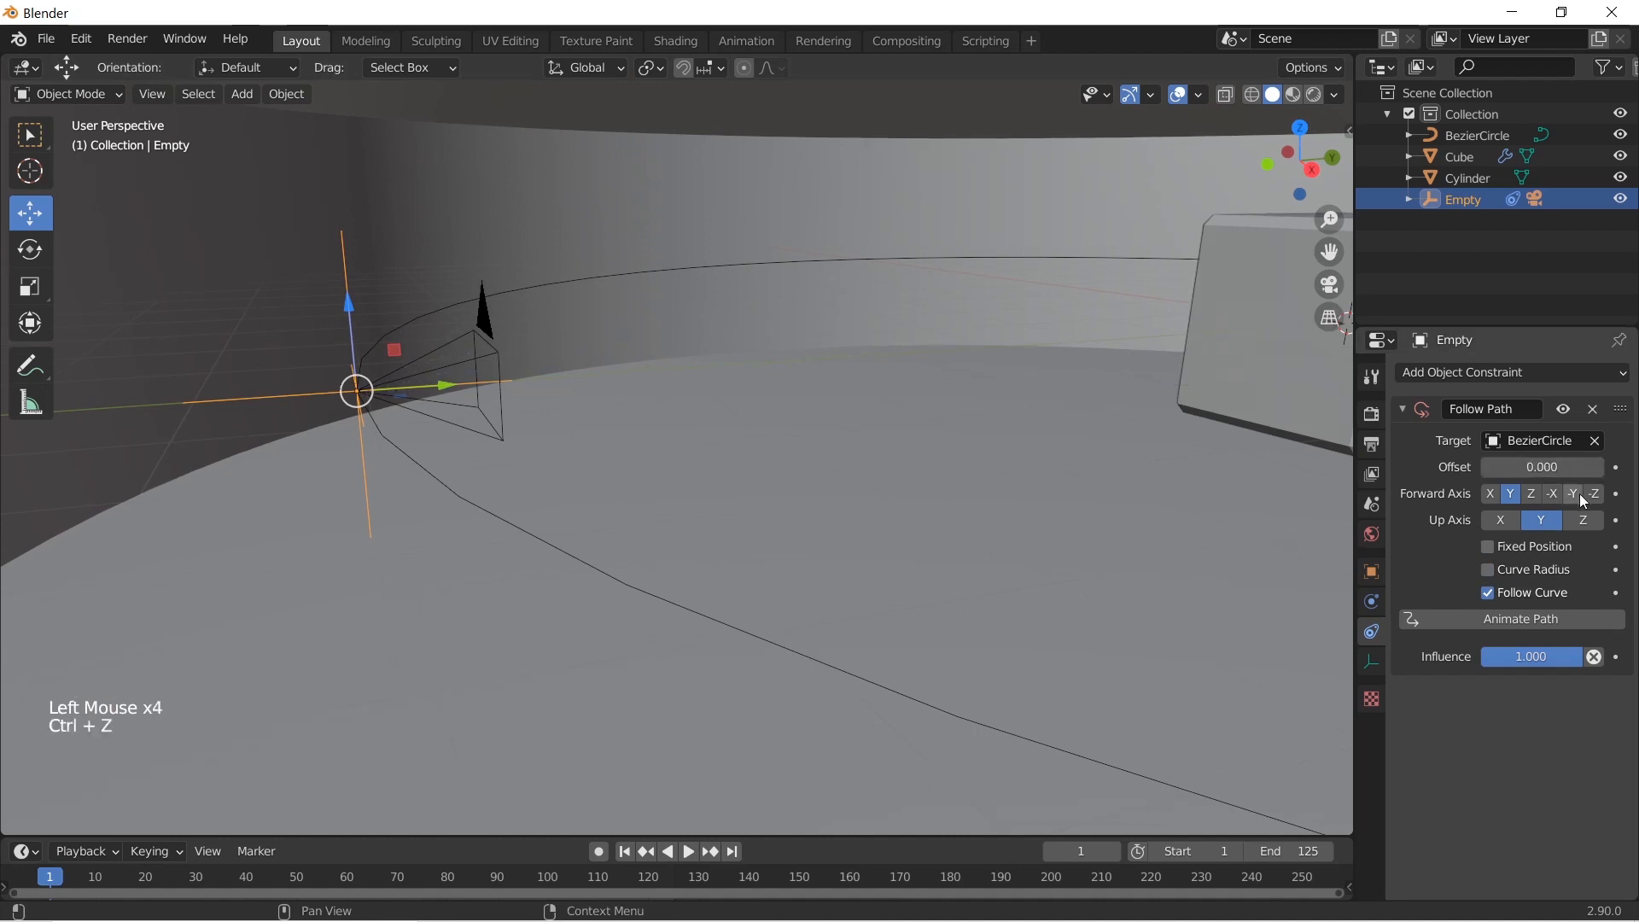
left_click(1588, 525)
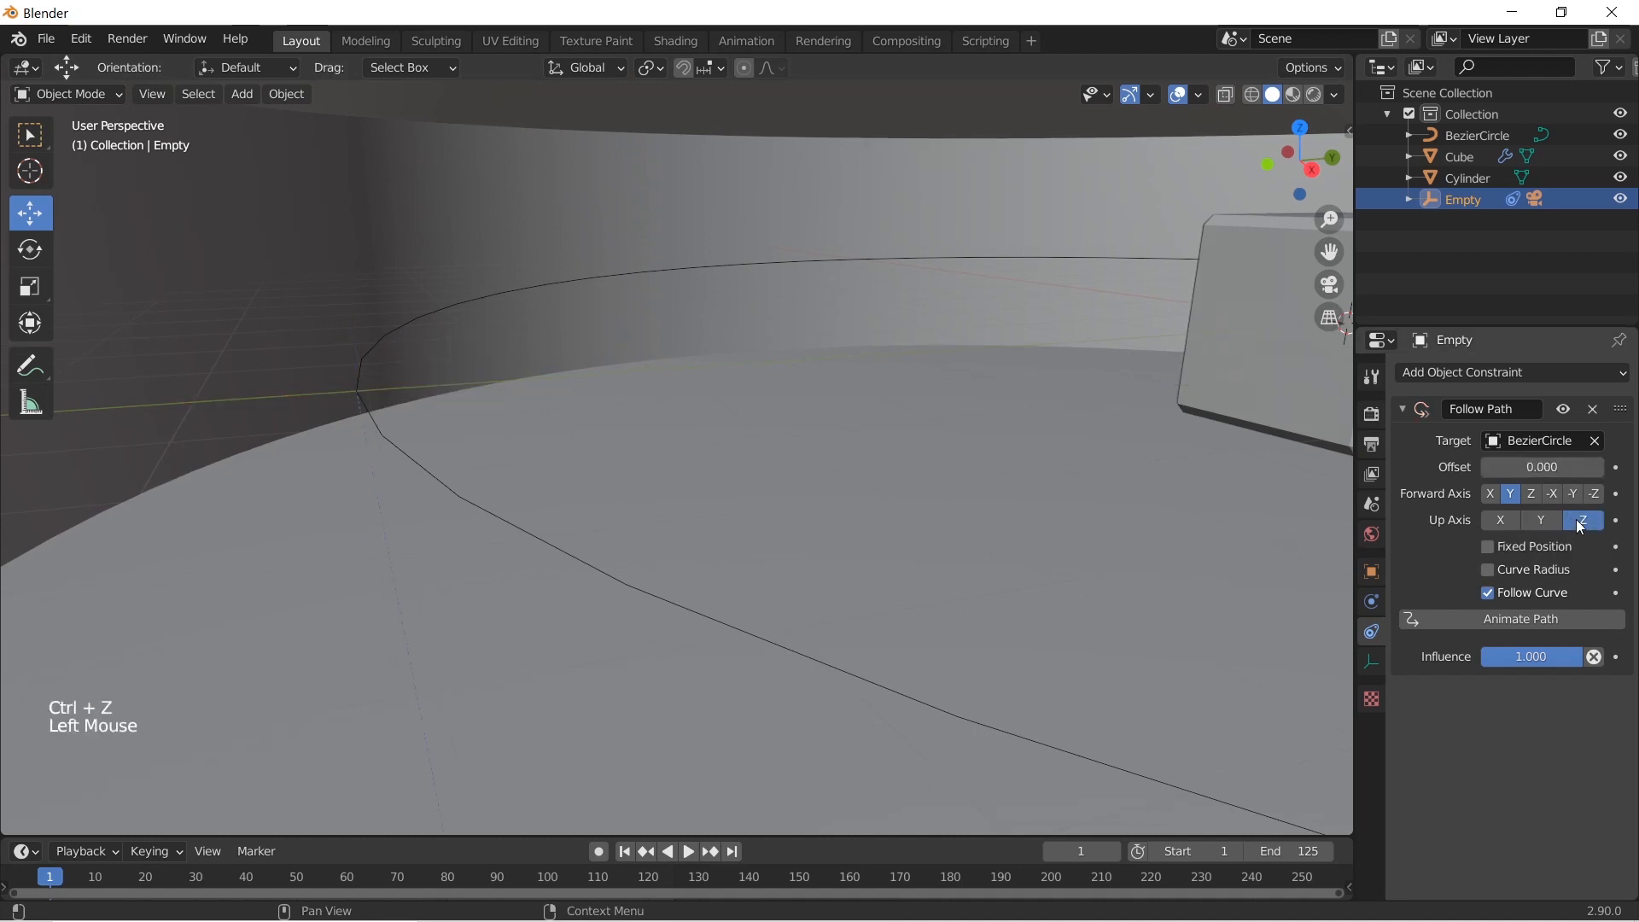
Move the displaced empty with its camera along the global X axis back toward the cylinder
scroll(684, 454, "down", 11)
middle_click_drag(772, 432, 1255, 461, "shift")
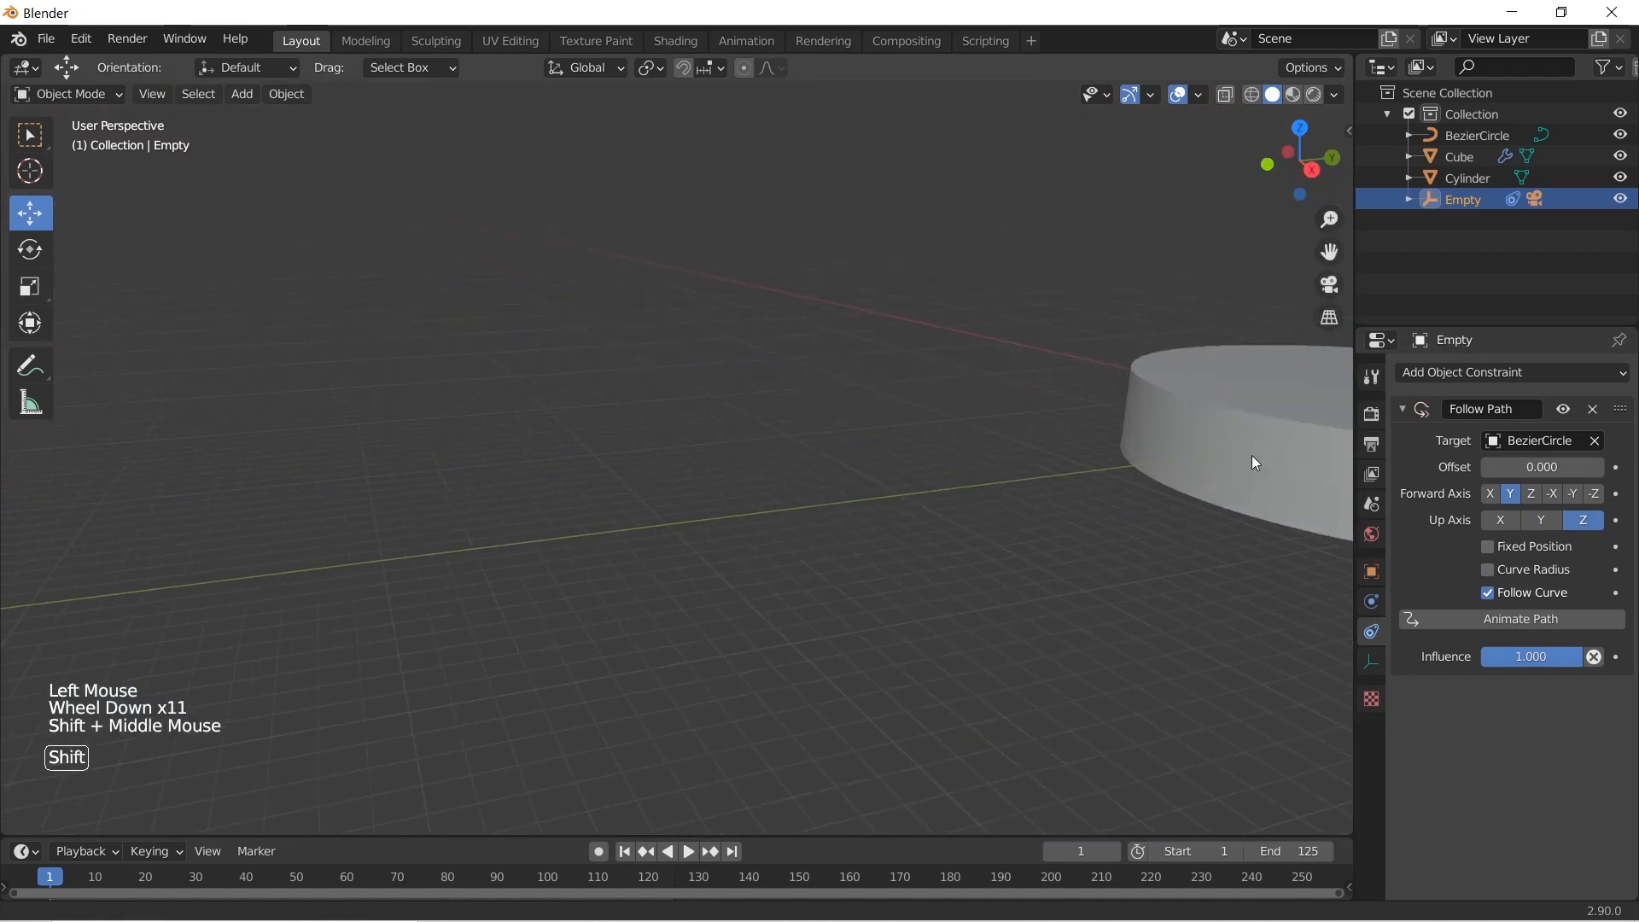
scroll(755, 452, "down", 4)
middle_click_drag(755, 453, 315, 375)
scroll(518, 484, "down", 6)
scroll(604, 516, "up", 6)
mouse_move(171, 376)
left_mouse_down()
mouse_move(157, 376)
mouse_move(485, 379)
mouse_move(154, 348)
left_mouse_up()
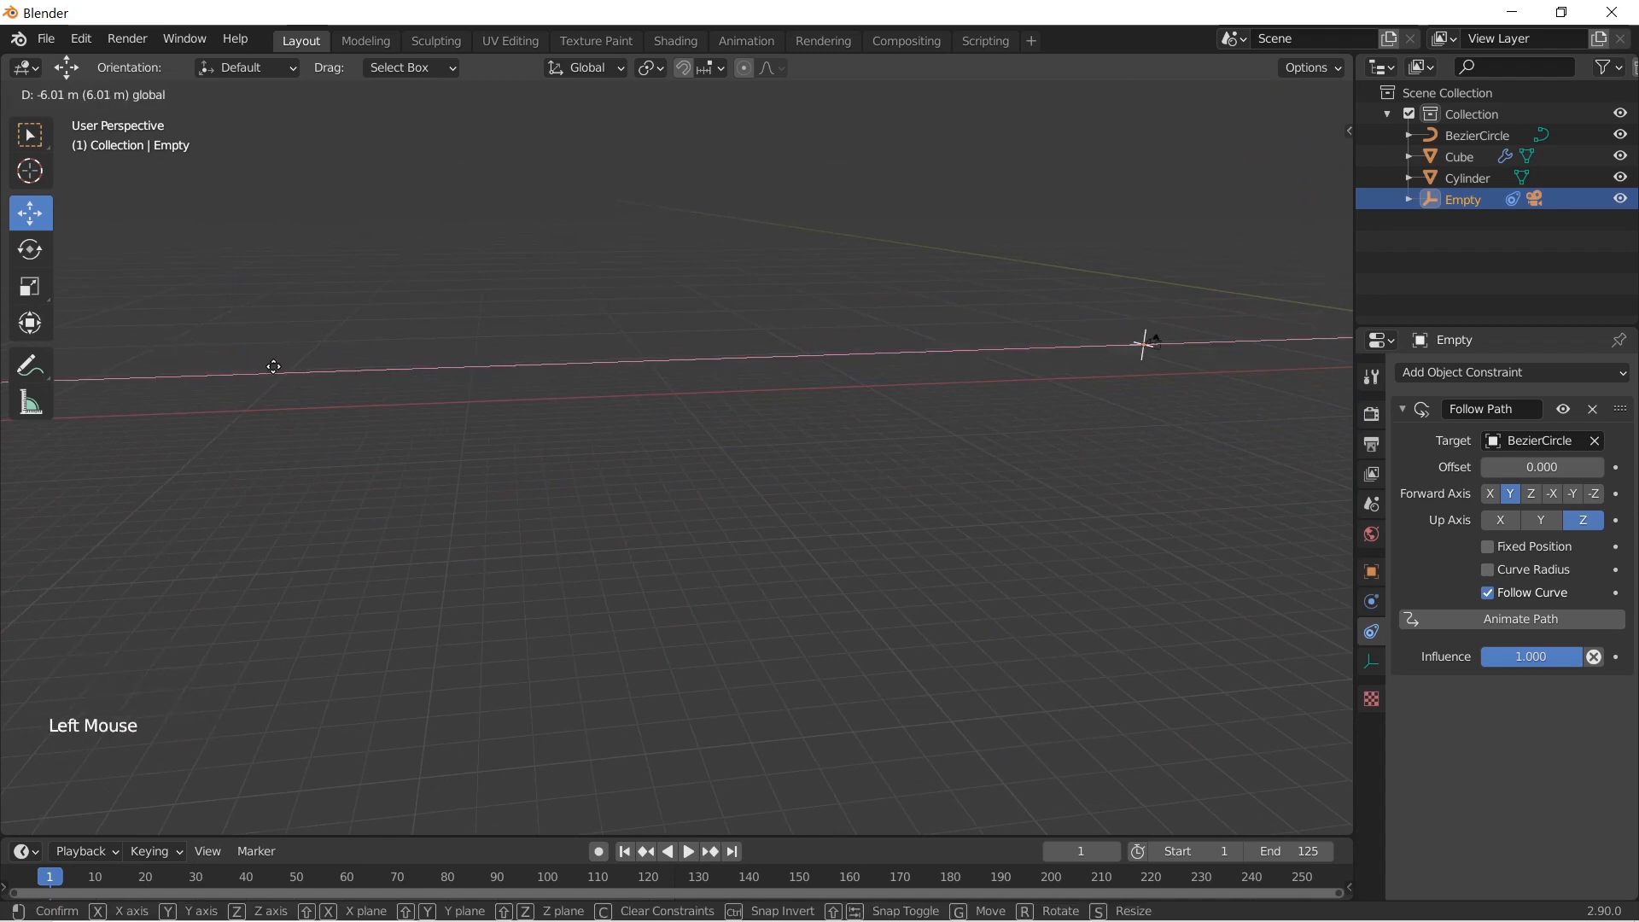
left_click_drag(273, 367, 273, 367)
Bring the empty back inside the cylinder and fine-tune its position onto the Bezier circle
middle_click_drag(273, 367, 393, 491, "shift")
left_click_drag(437, 427, 666, 423)
key("KP_Decimal")
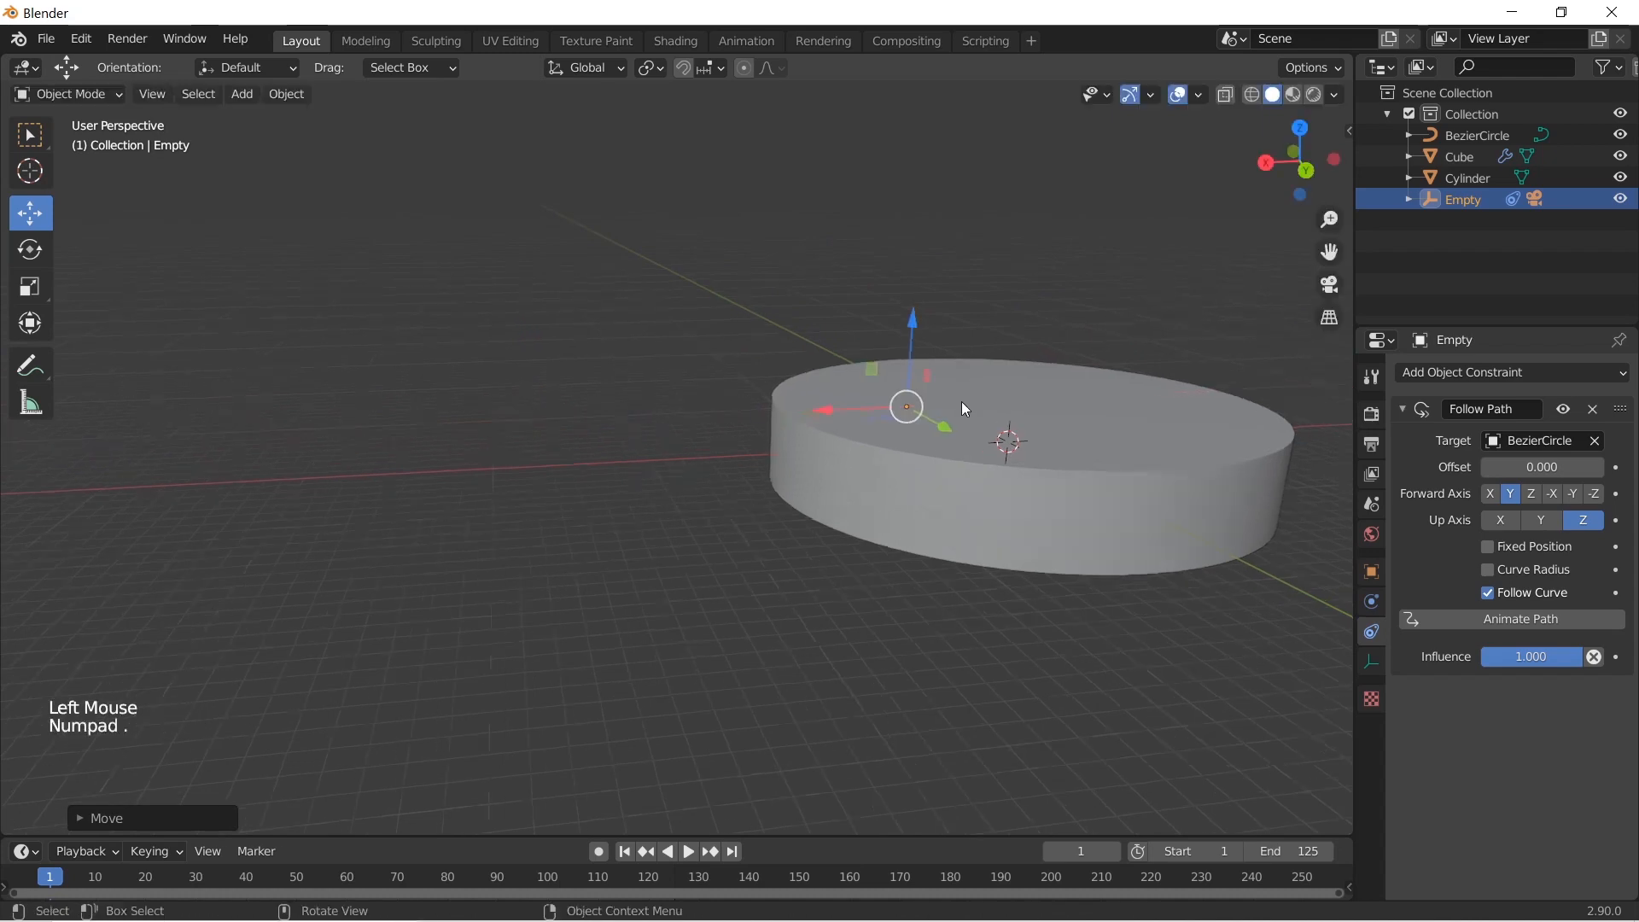
scroll(894, 552, "down", 1)
middle_click_drag(894, 551, 808, 470)
left_click_drag(755, 458, 762, 462)
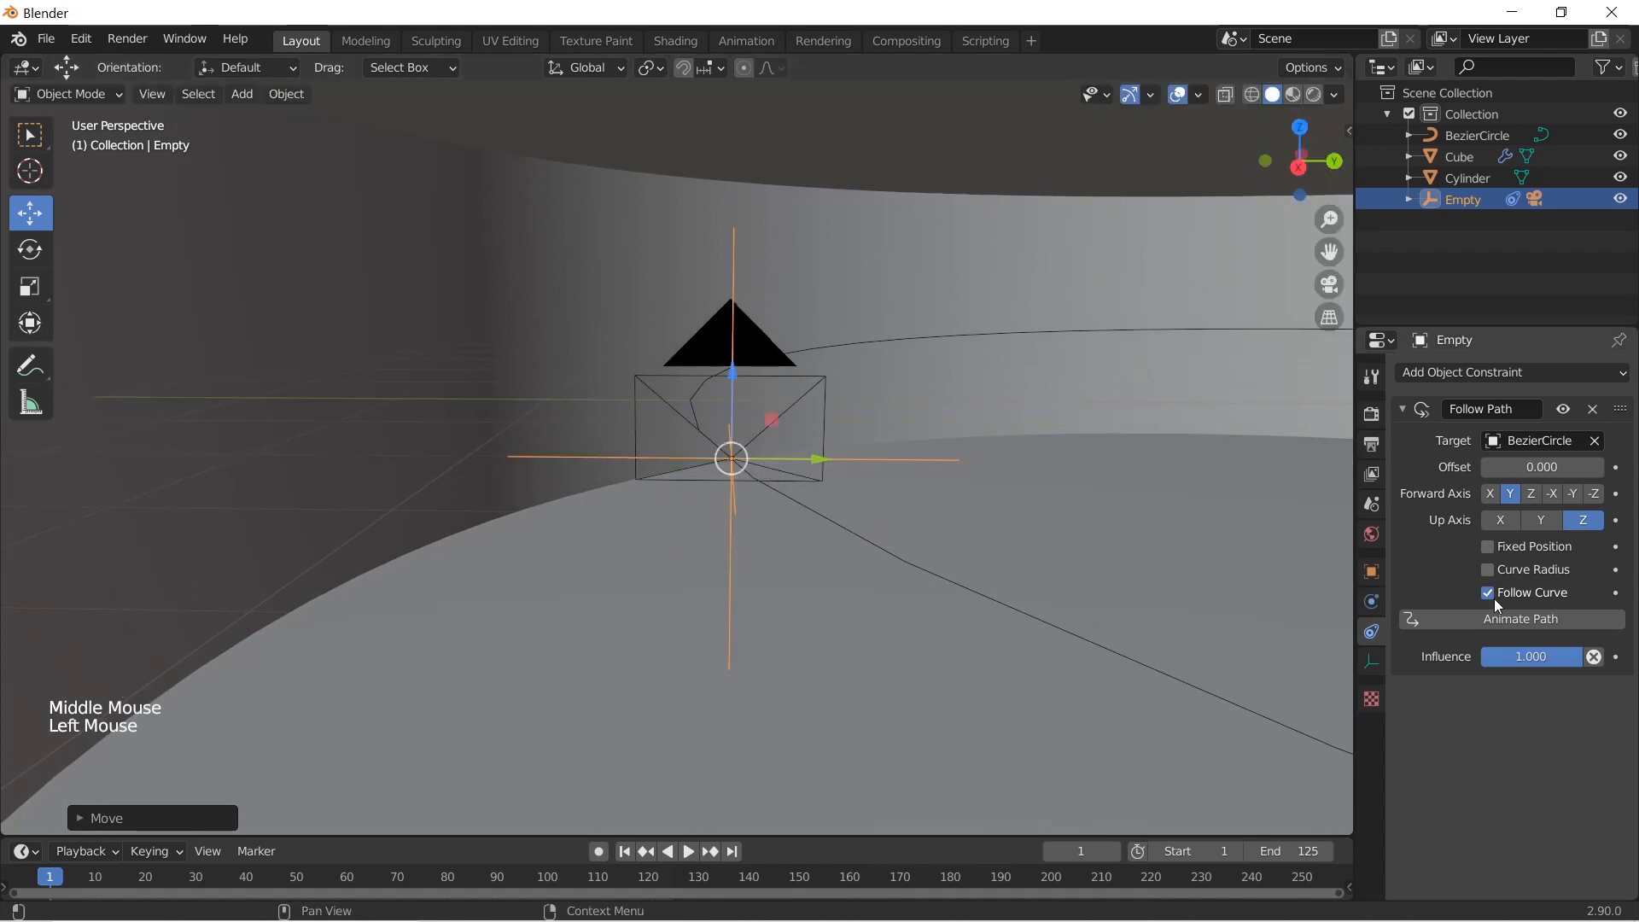
Test the Follow Path offset at -30, look through the camera and reset the offset to 0
mouse_move(1541, 475)
left_mouse_down()
mouse_move(1486, 474)
mouse_move(1528, 467)
left_mouse_up()
middle_click_drag(1127, 473, 760, 470, "shift")
key("KP_0")
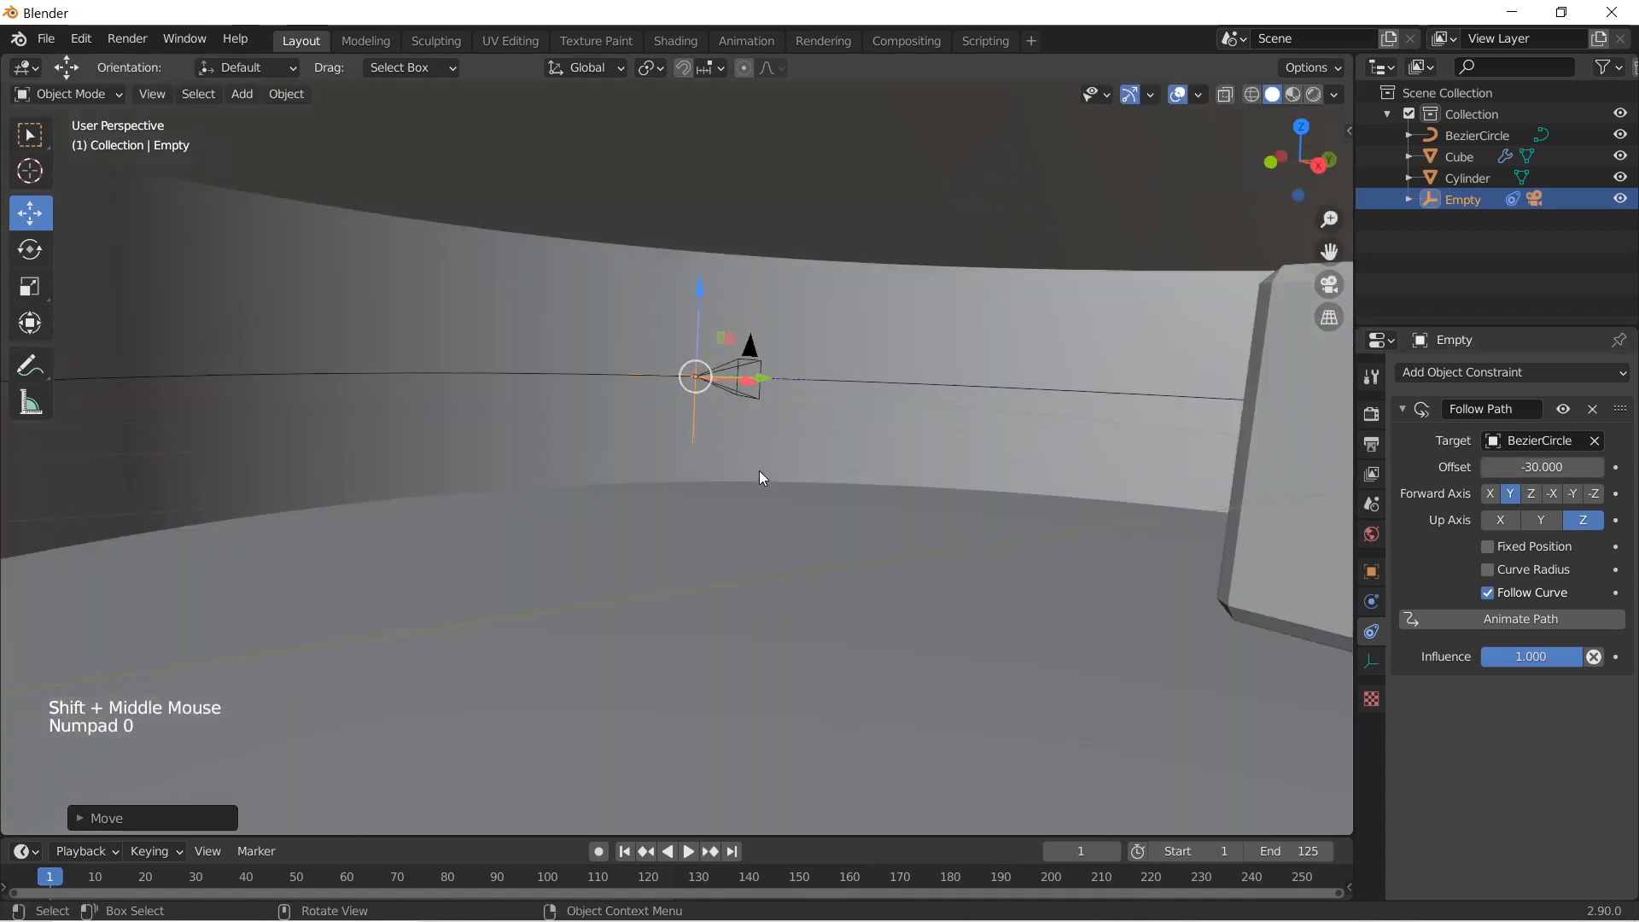
left_click_drag(1542, 467, 1562, 467)
type("0")
key("Return")
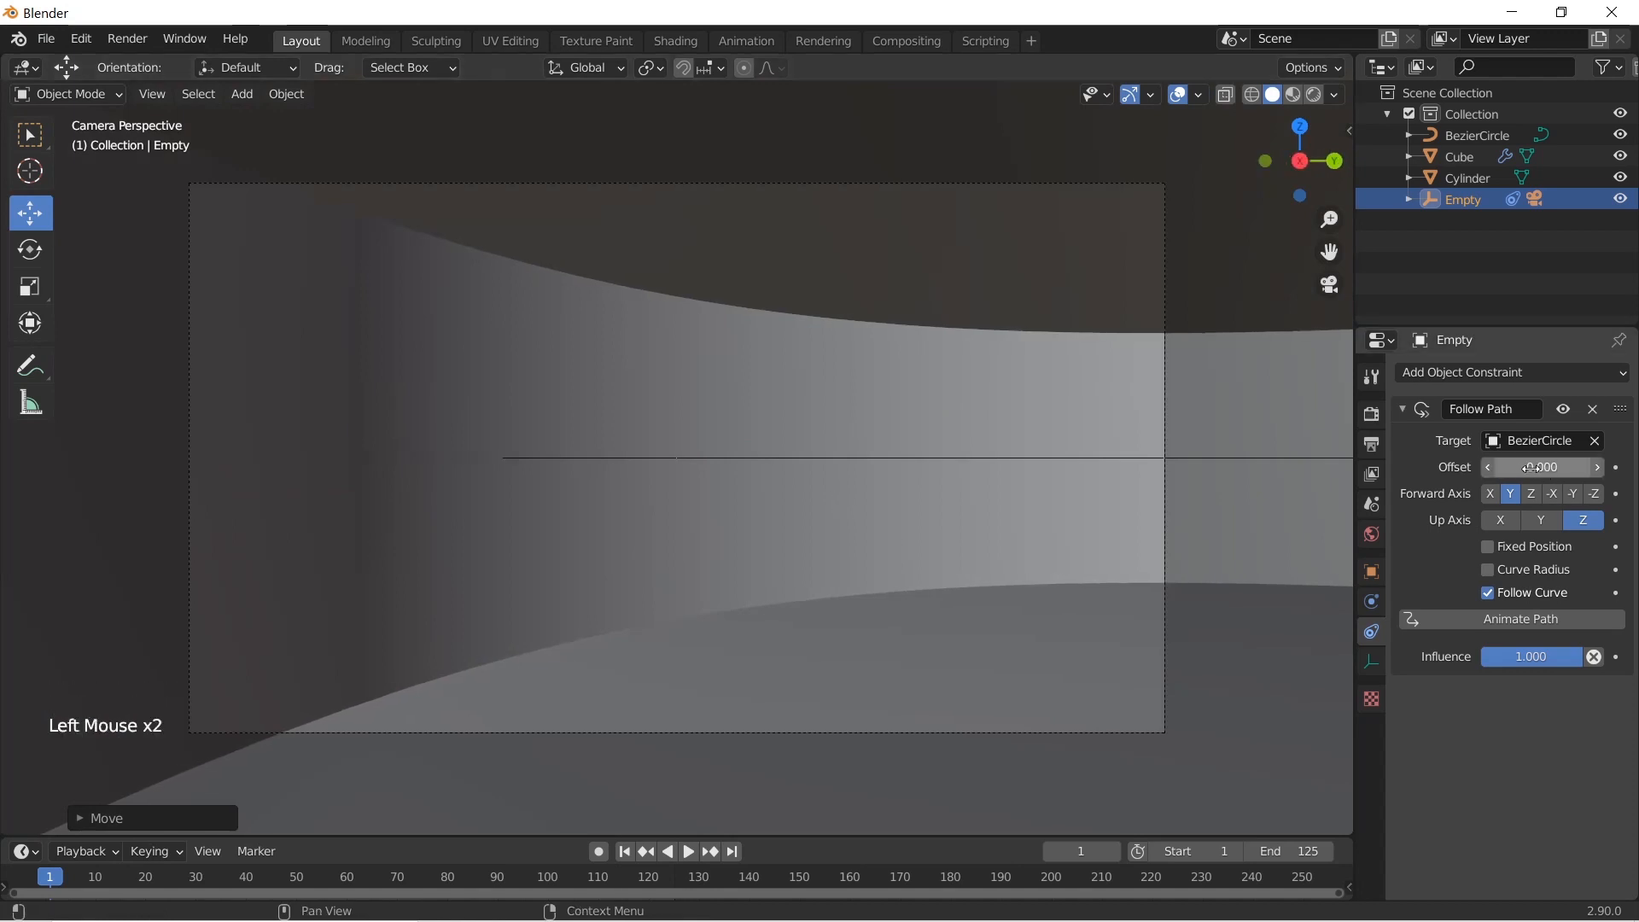
Leave the camera view, test the empty's Follow Path offset at 5.5 and reset it to 0
left_click(1403, 409)
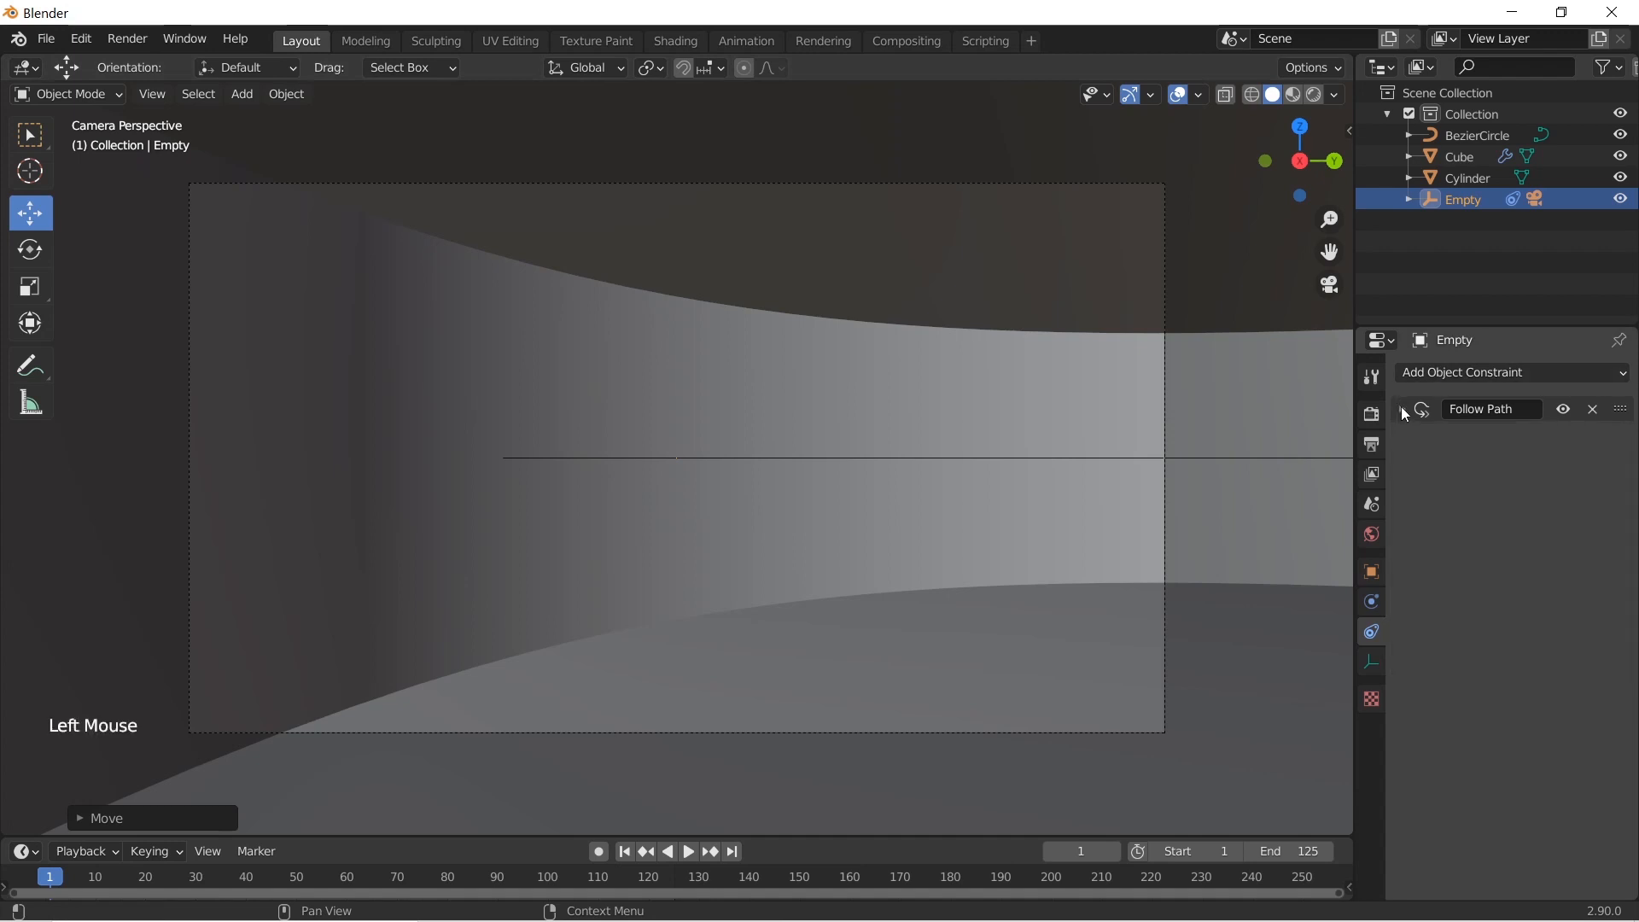
middle_click_drag(939, 444, 475, 523)
scroll(849, 506, "down", 20)
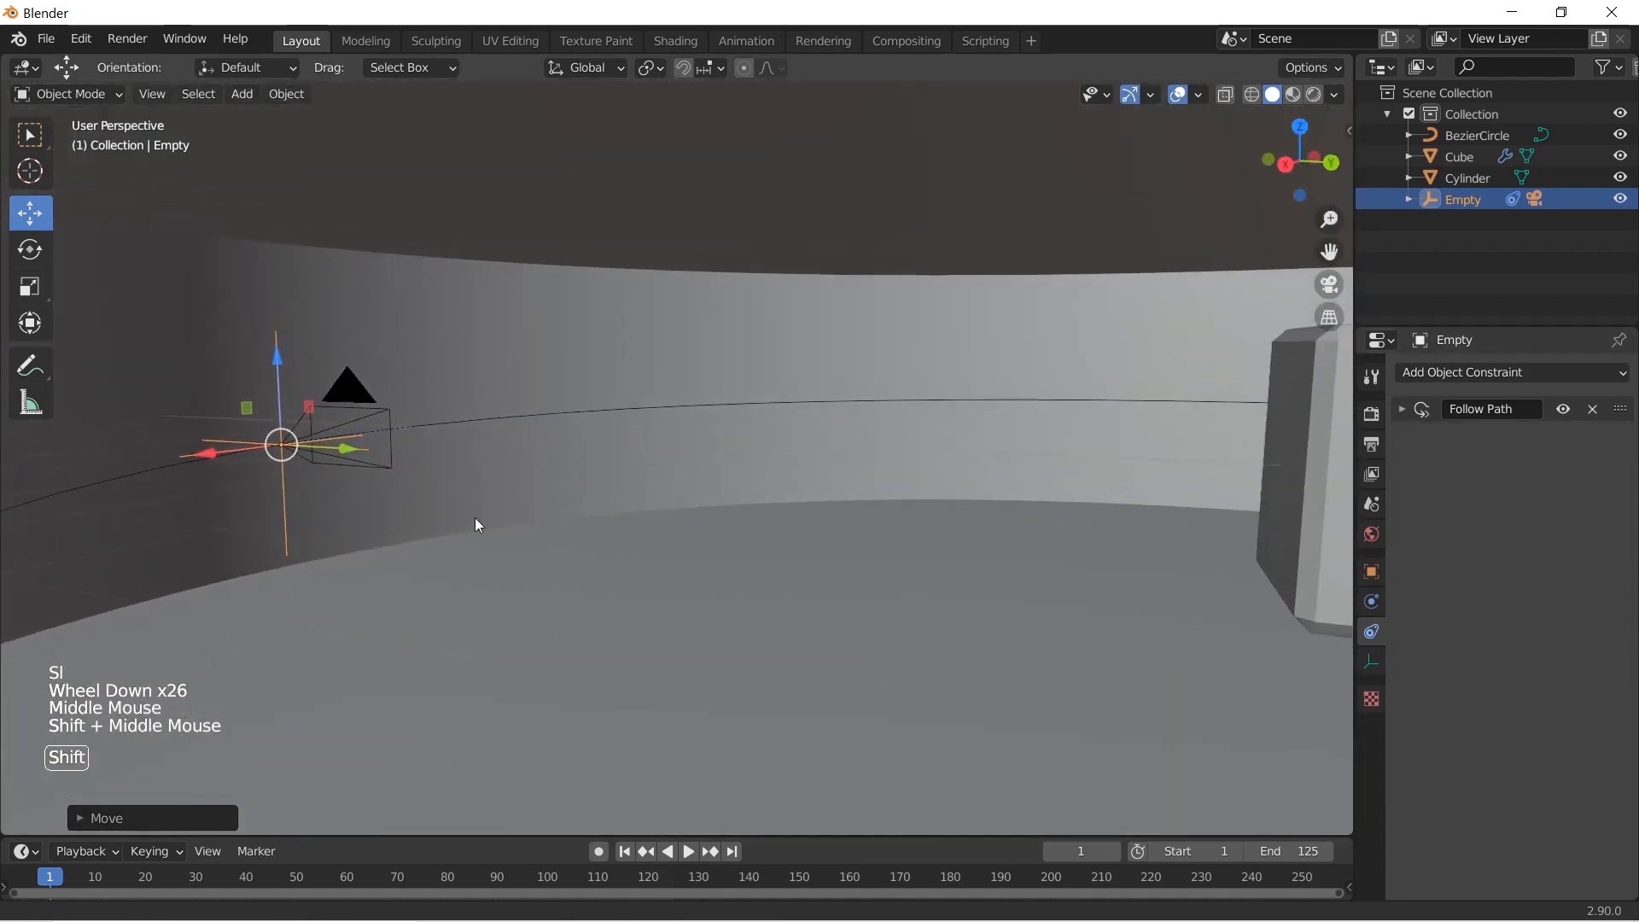
scroll(747, 541, "down", 2)
middle_click_drag(747, 541, 673, 547, "shift")
left_click(1401, 410)
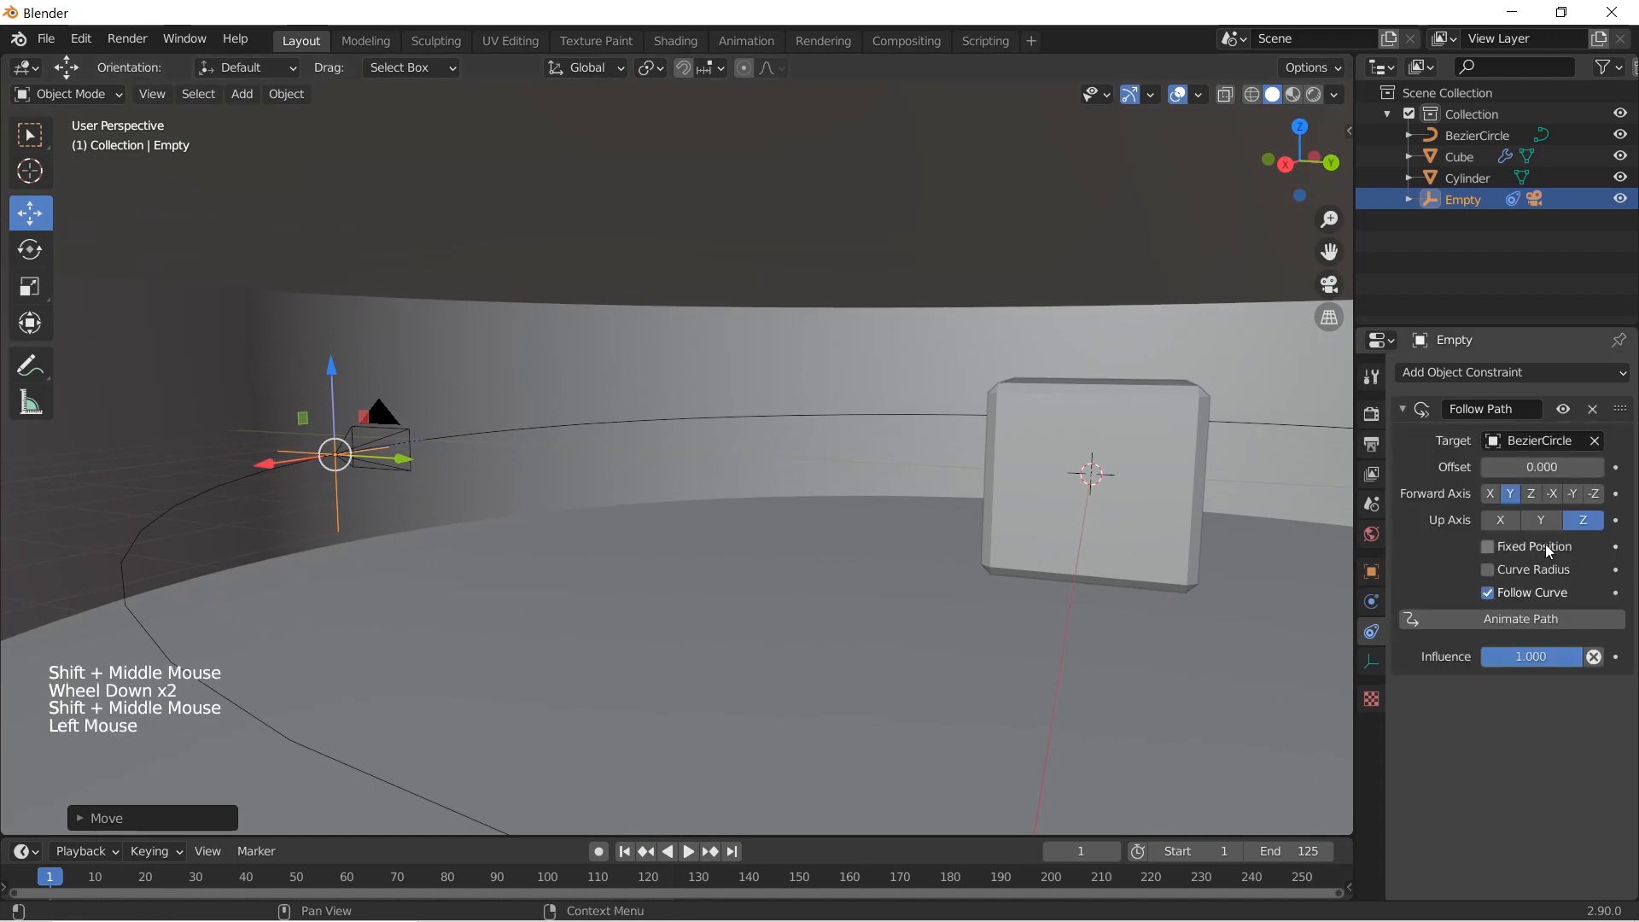
mouse_move(1537, 467)
left_mouse_down()
mouse_move(1620, 467)
mouse_move(1553, 466)
left_mouse_up()
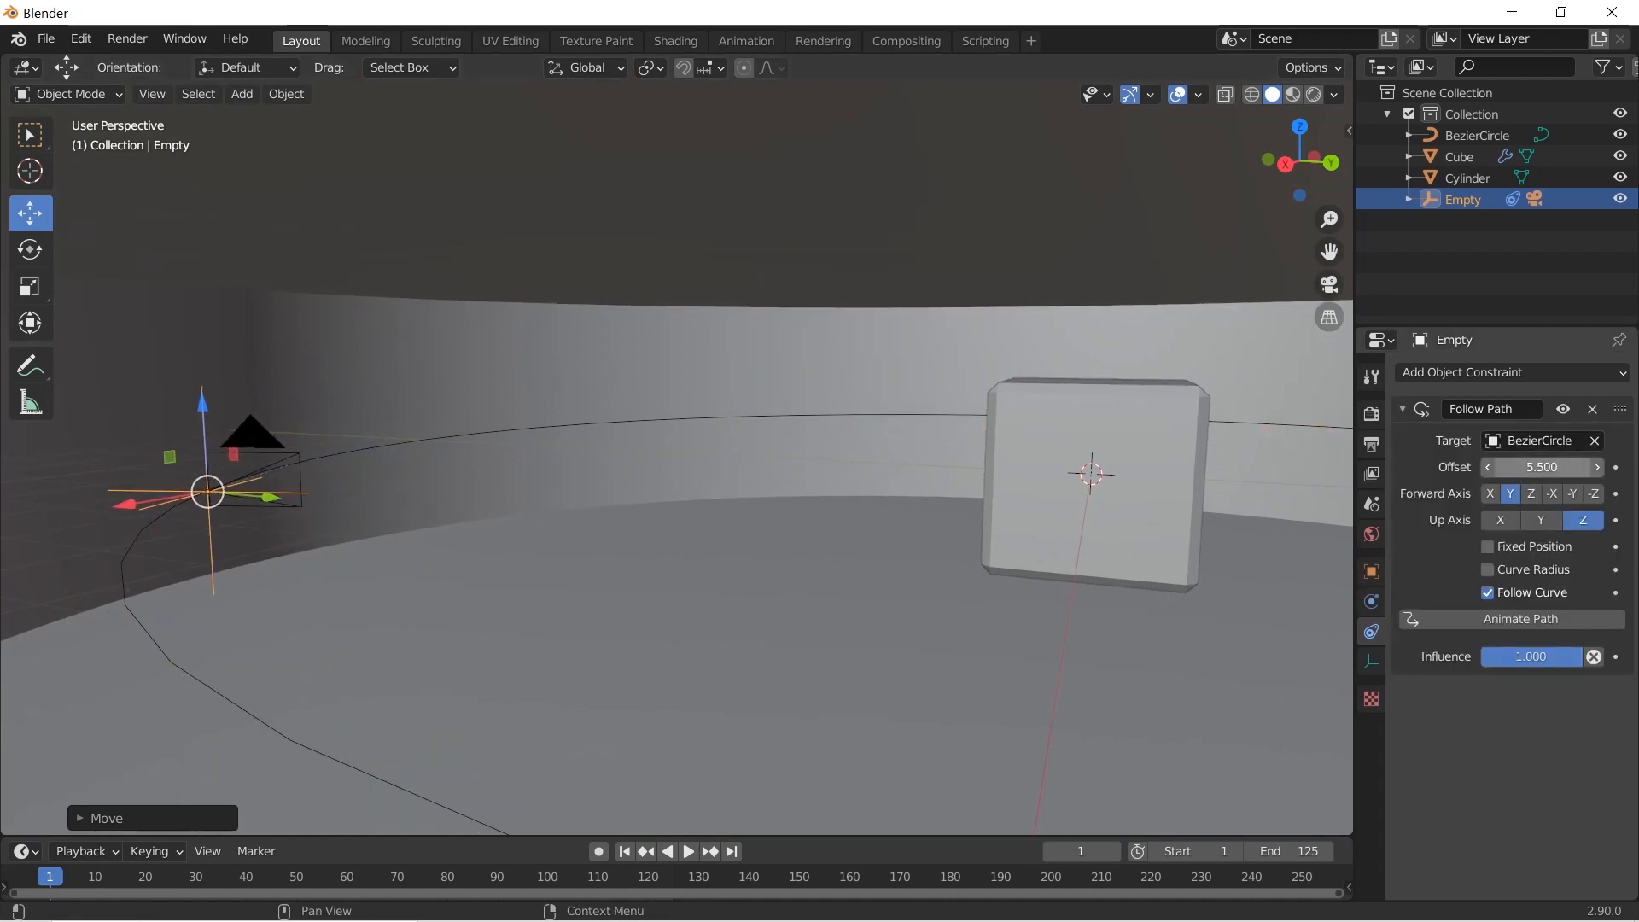
left_click(1541, 467)
type("0")
key("Return")
left_click(1402, 408)
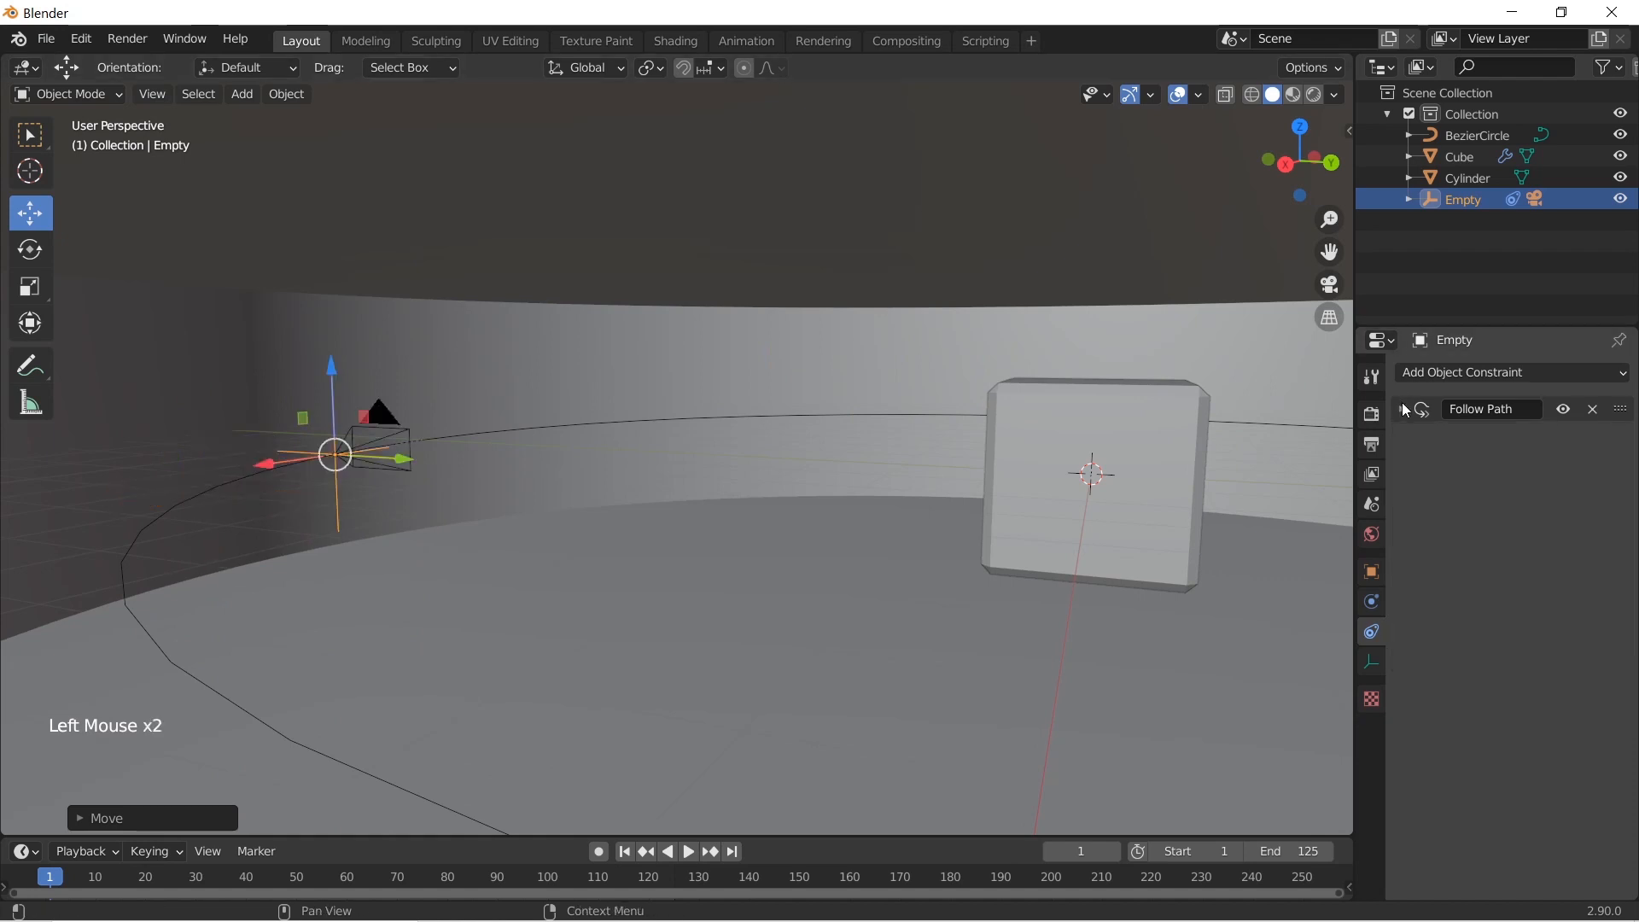
left_click(1465, 373)
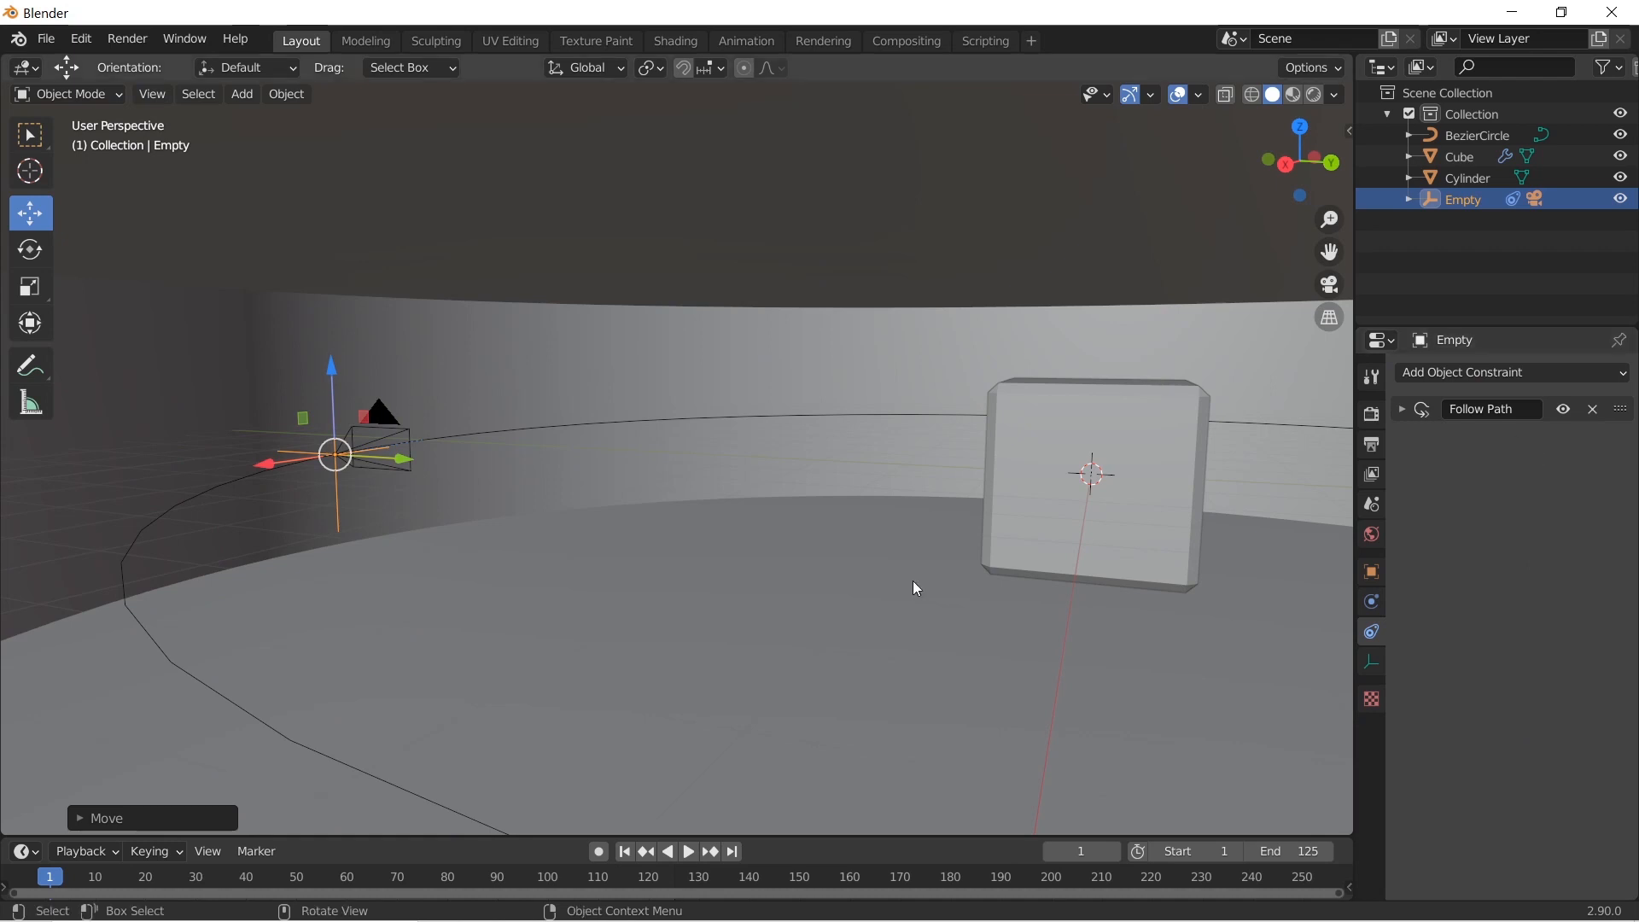
left_click(389, 434)
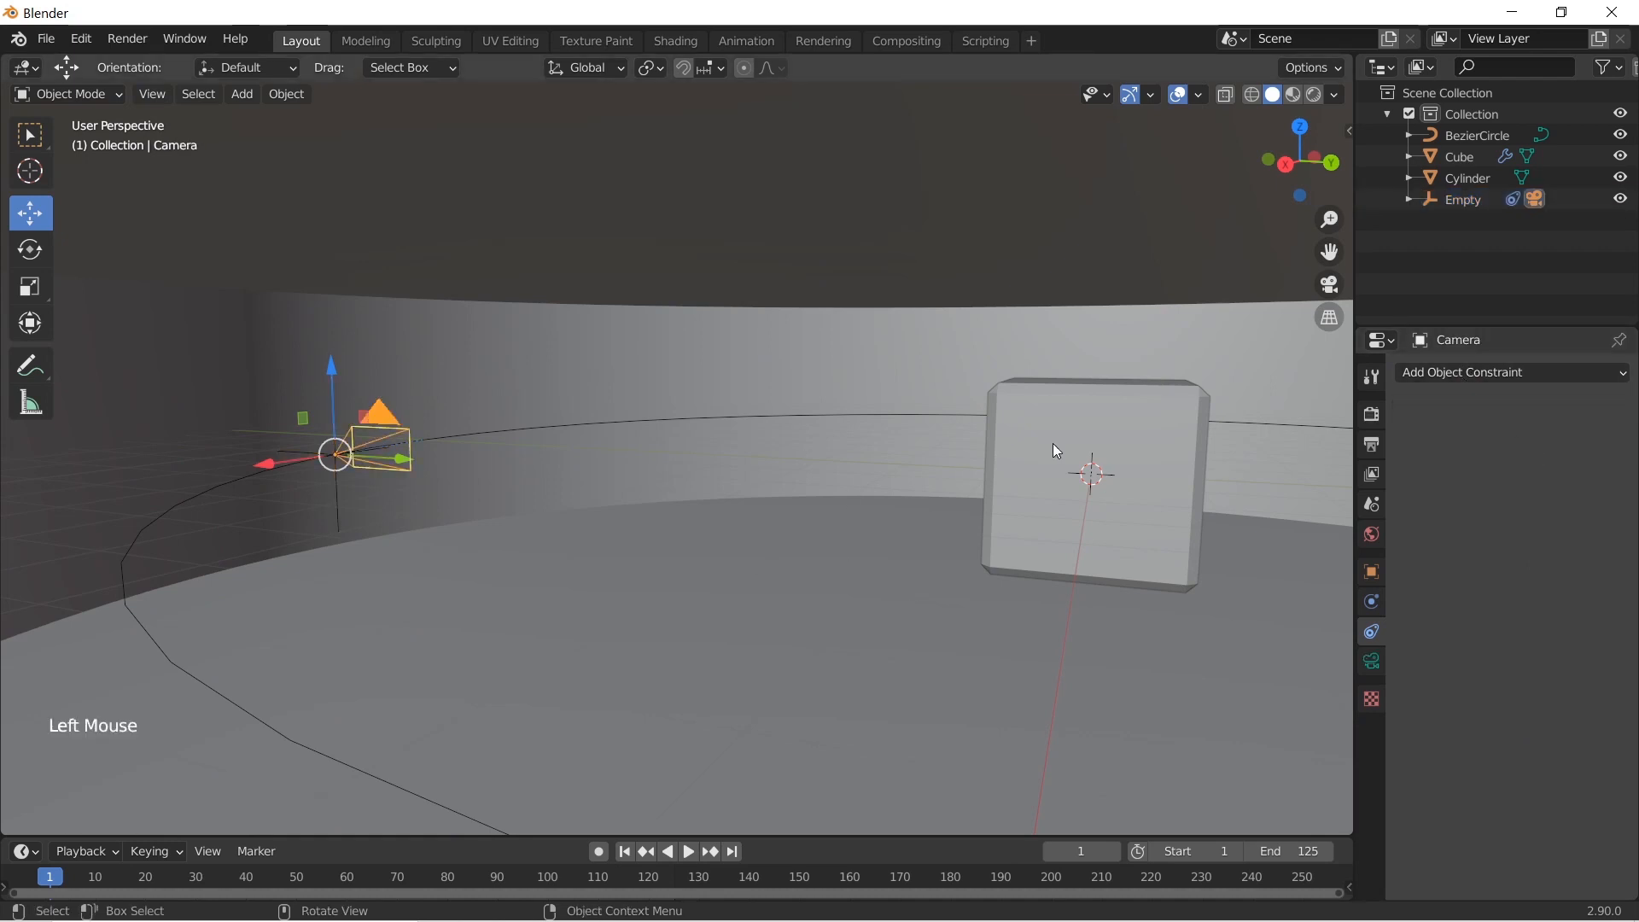
left_click(1050, 439)
left_click(1463, 373)
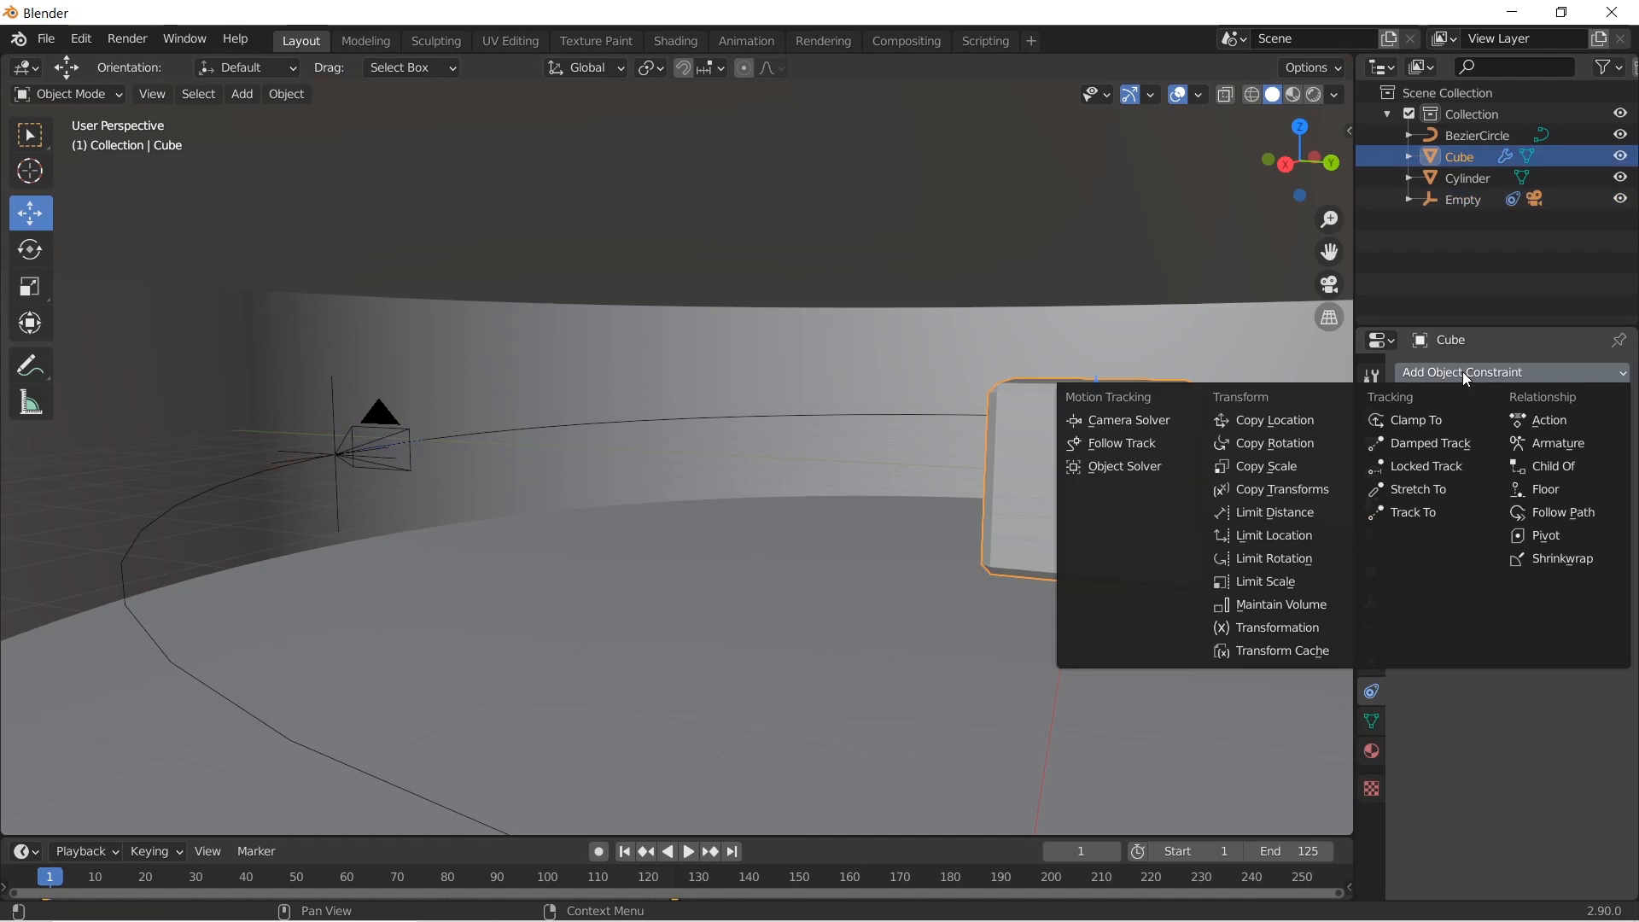
left_click(1421, 510)
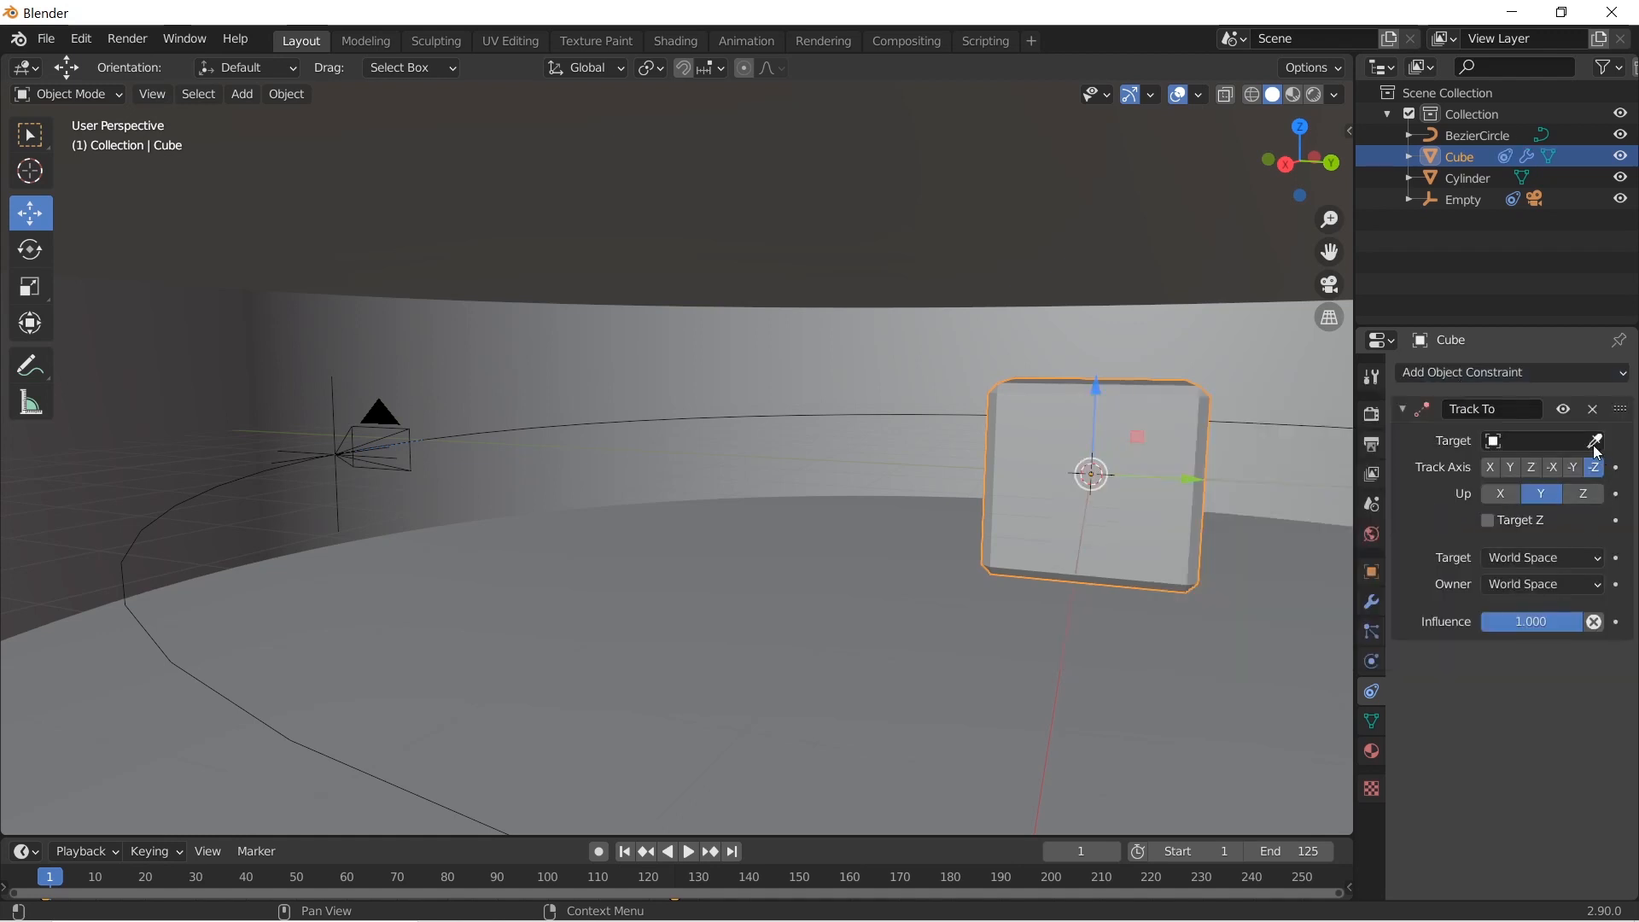
left_click(1592, 410)
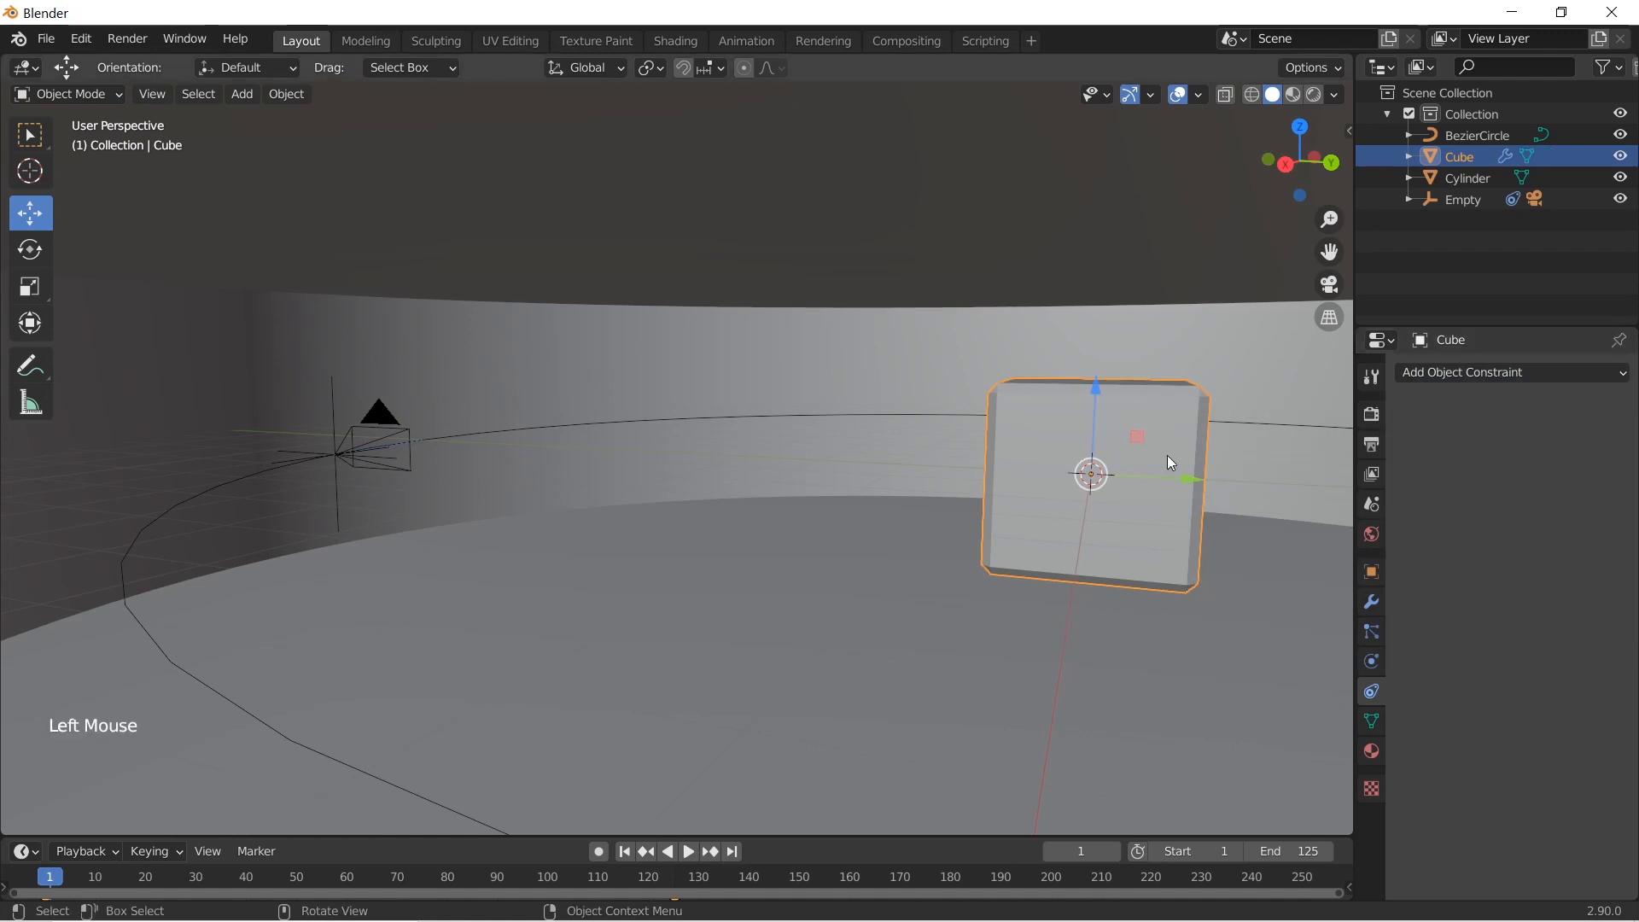
Add a Track To constraint to the empty with the cube as target and Z as the up axis
left_click(335, 450)
left_click(1523, 372)
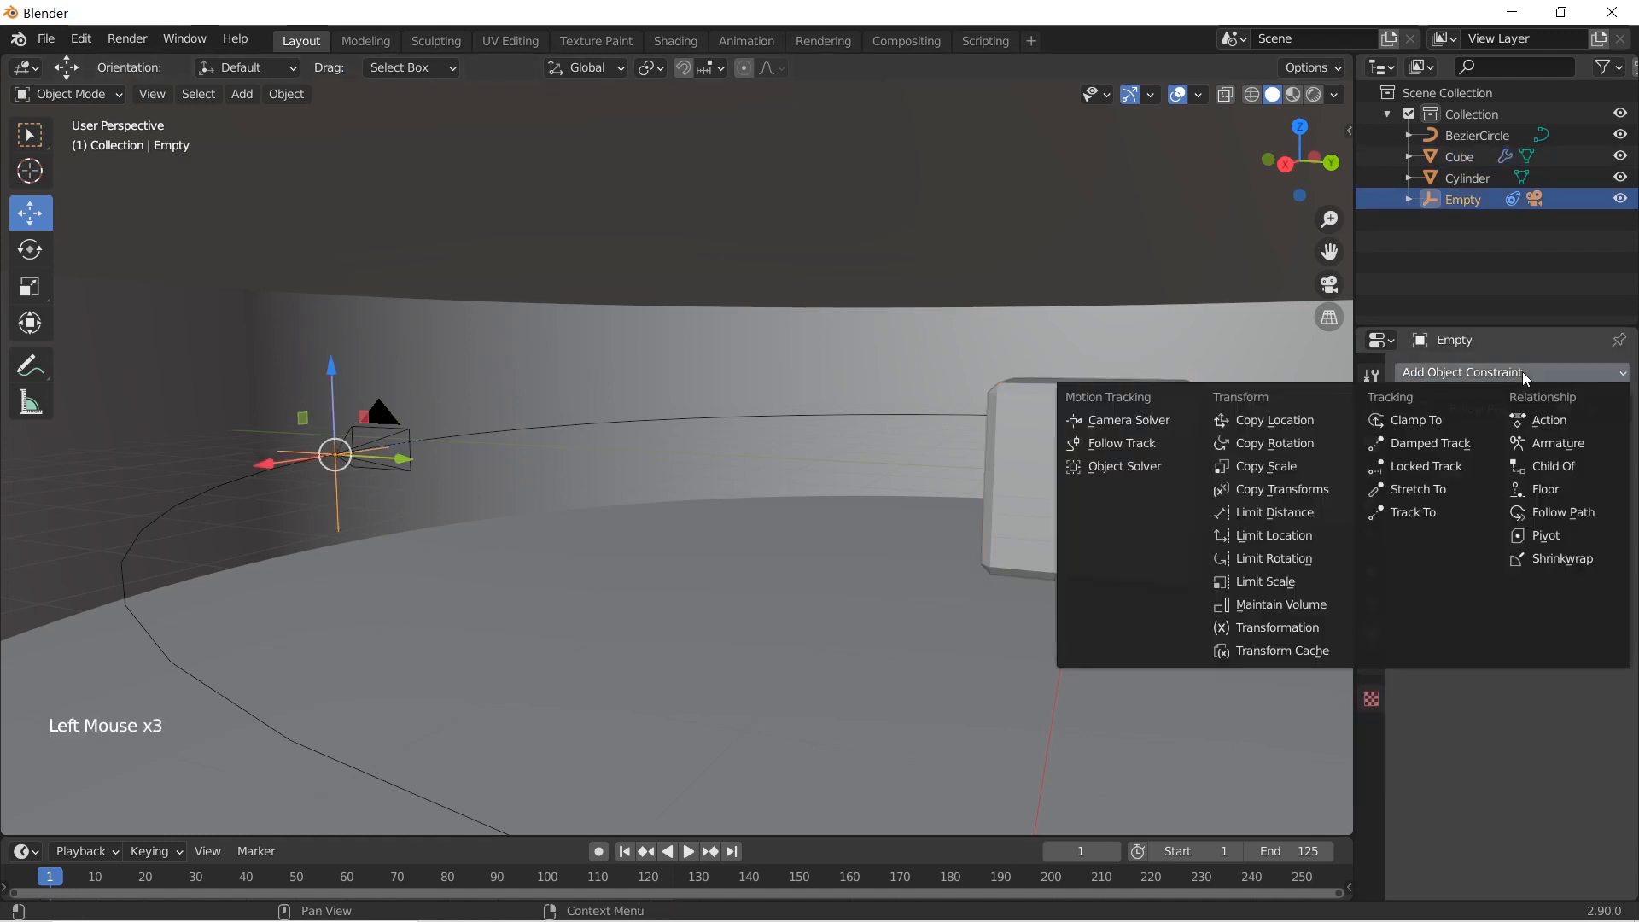
left_click(1443, 511)
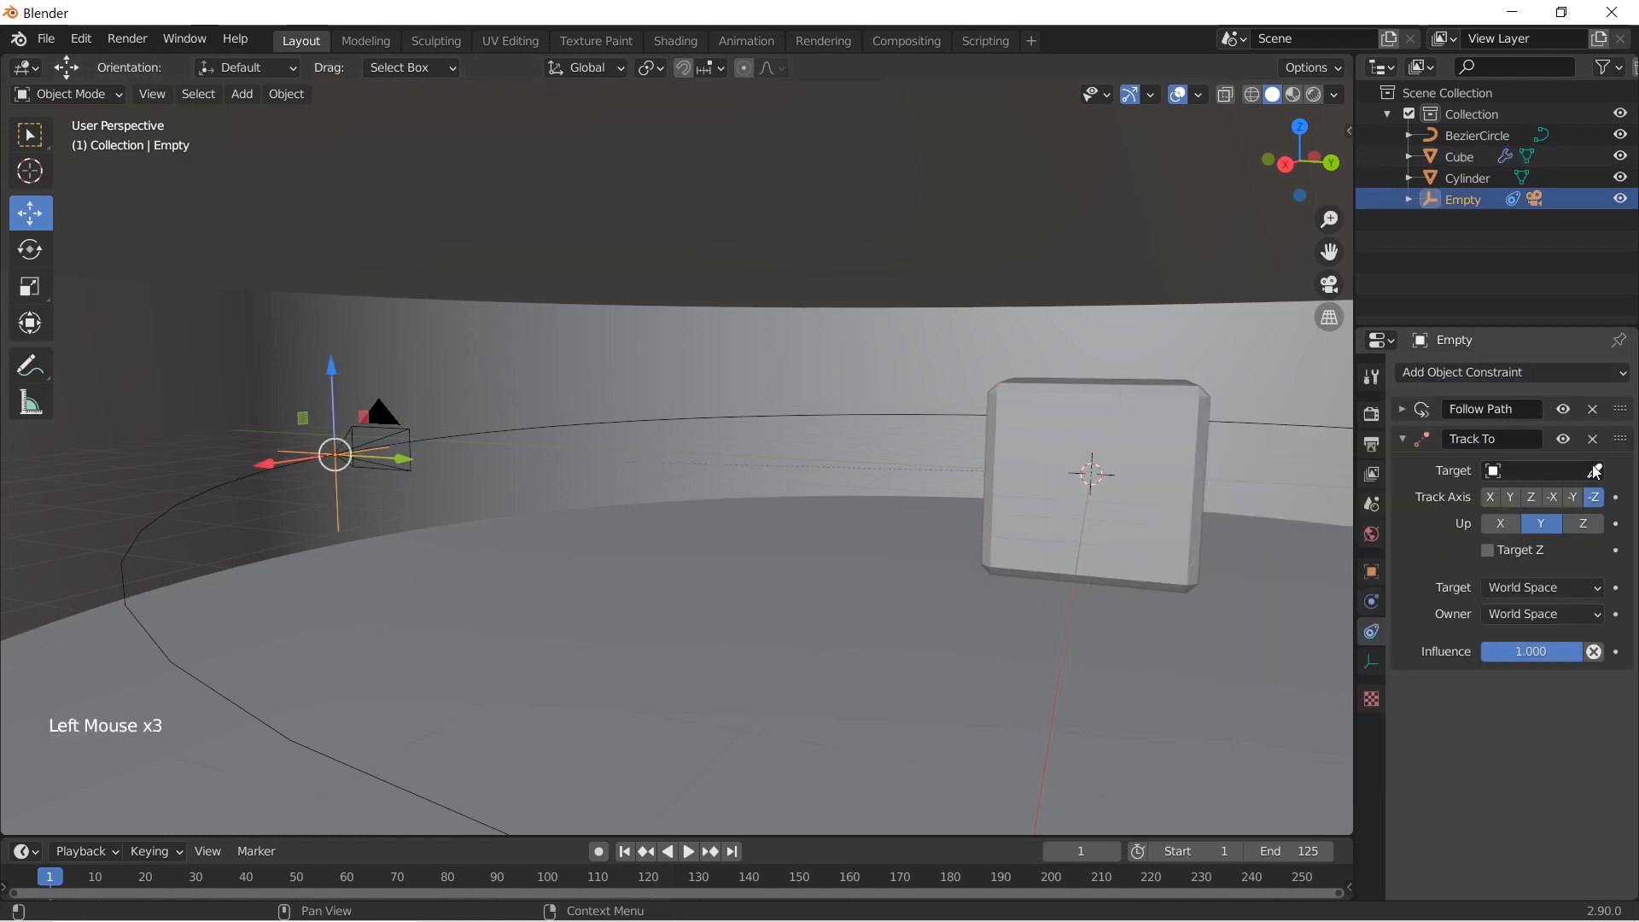
left_click(1546, 471)
left_click(1593, 471)
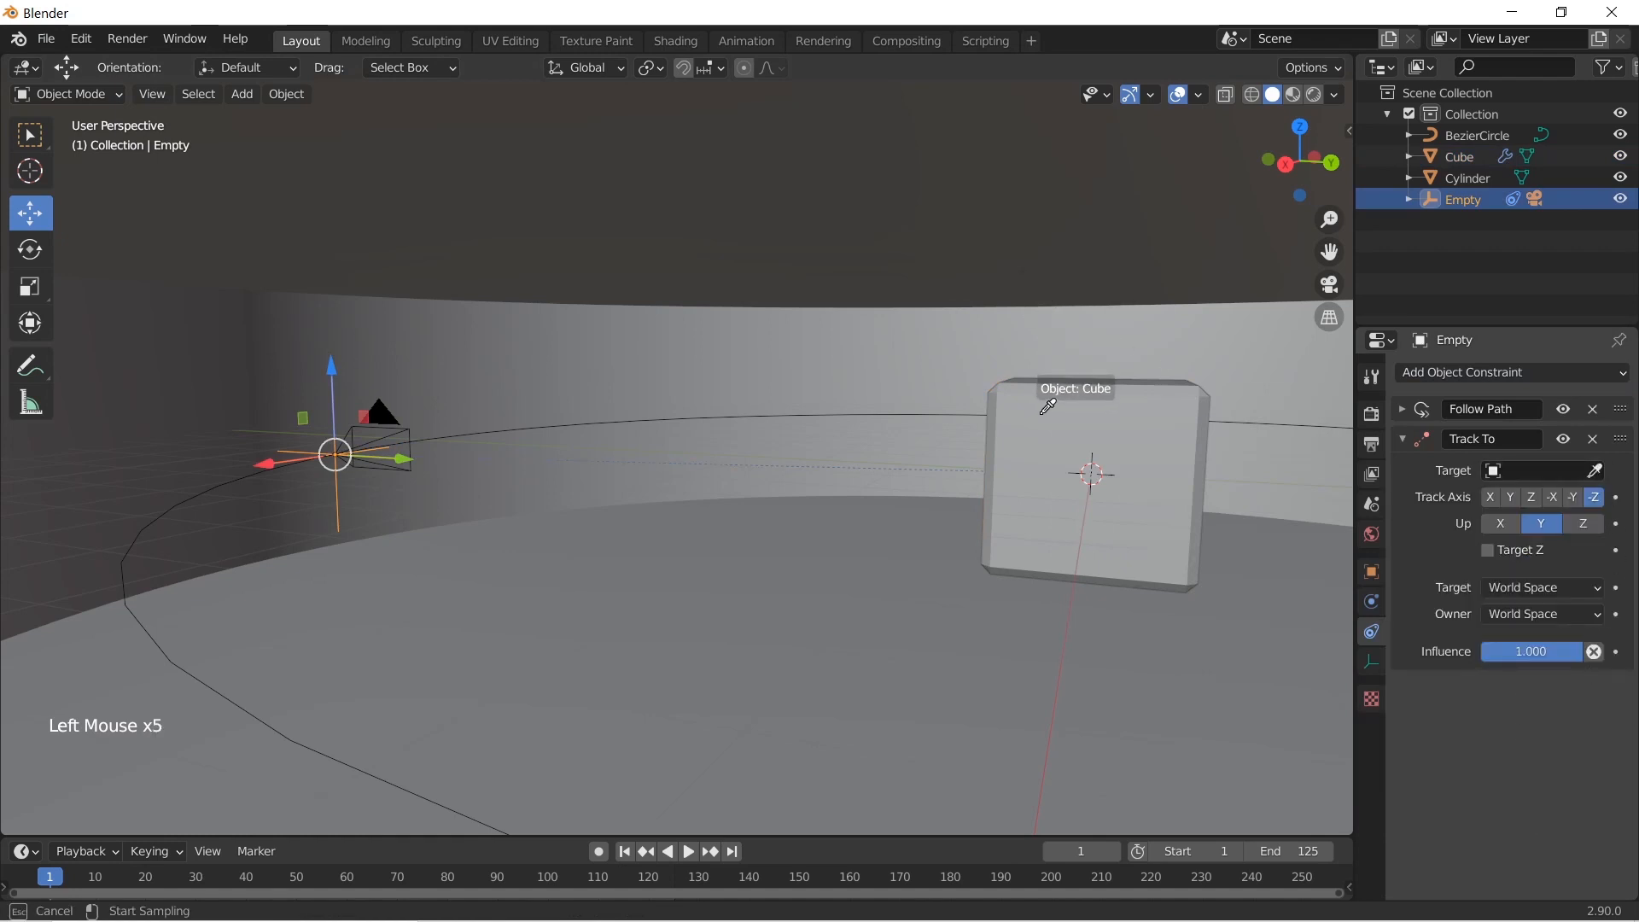
left_click(1047, 407)
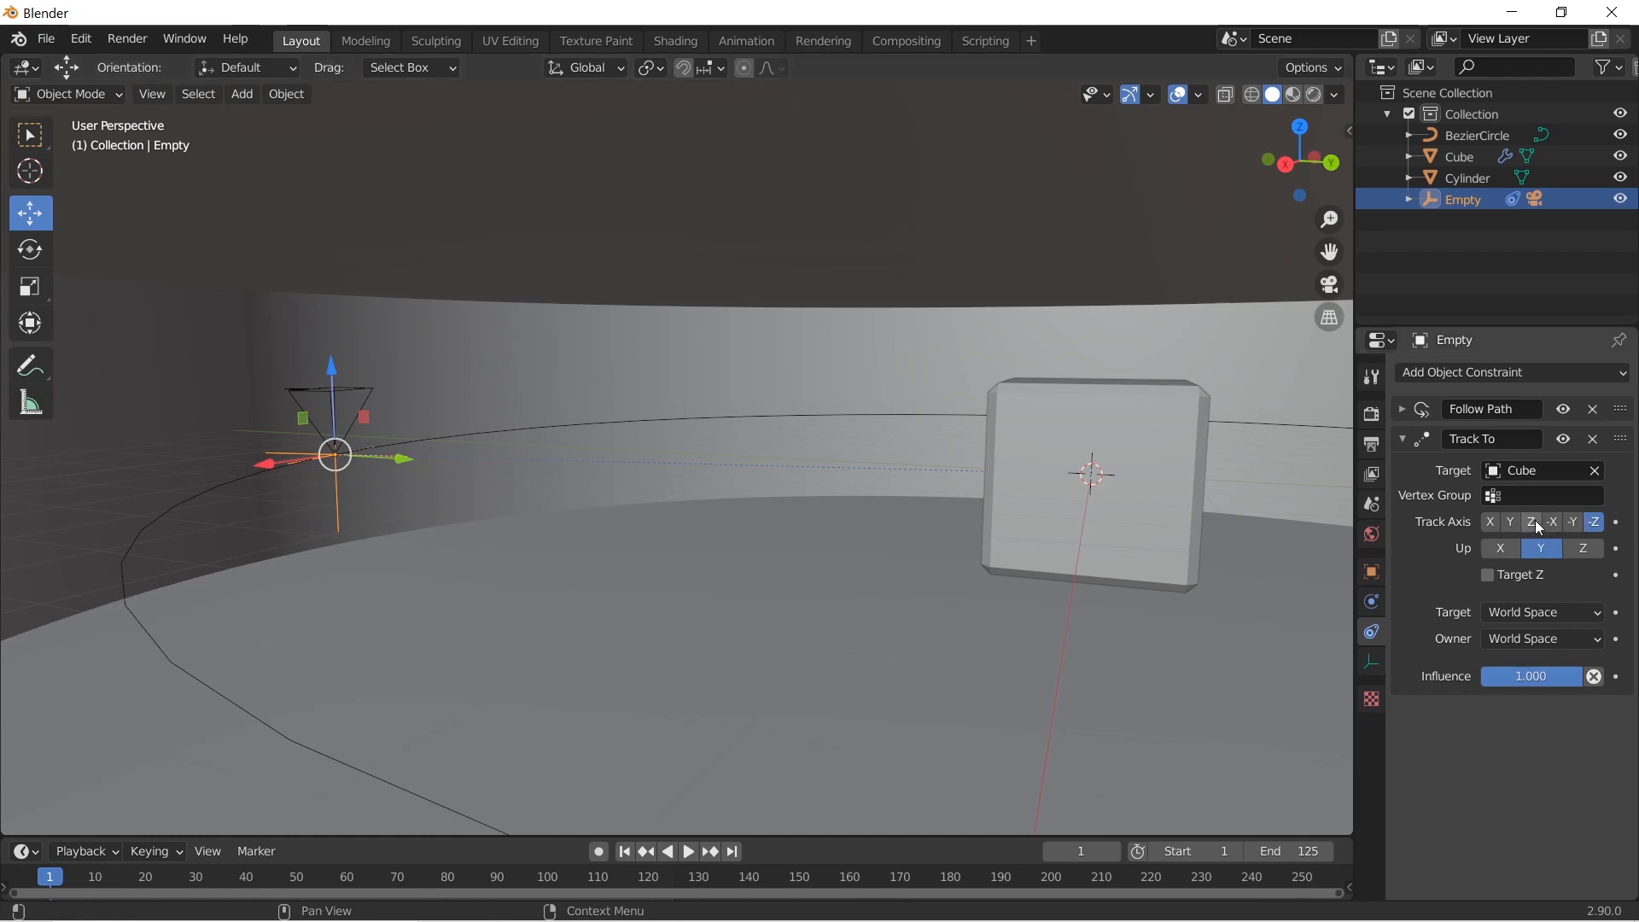
left_click(1509, 548)
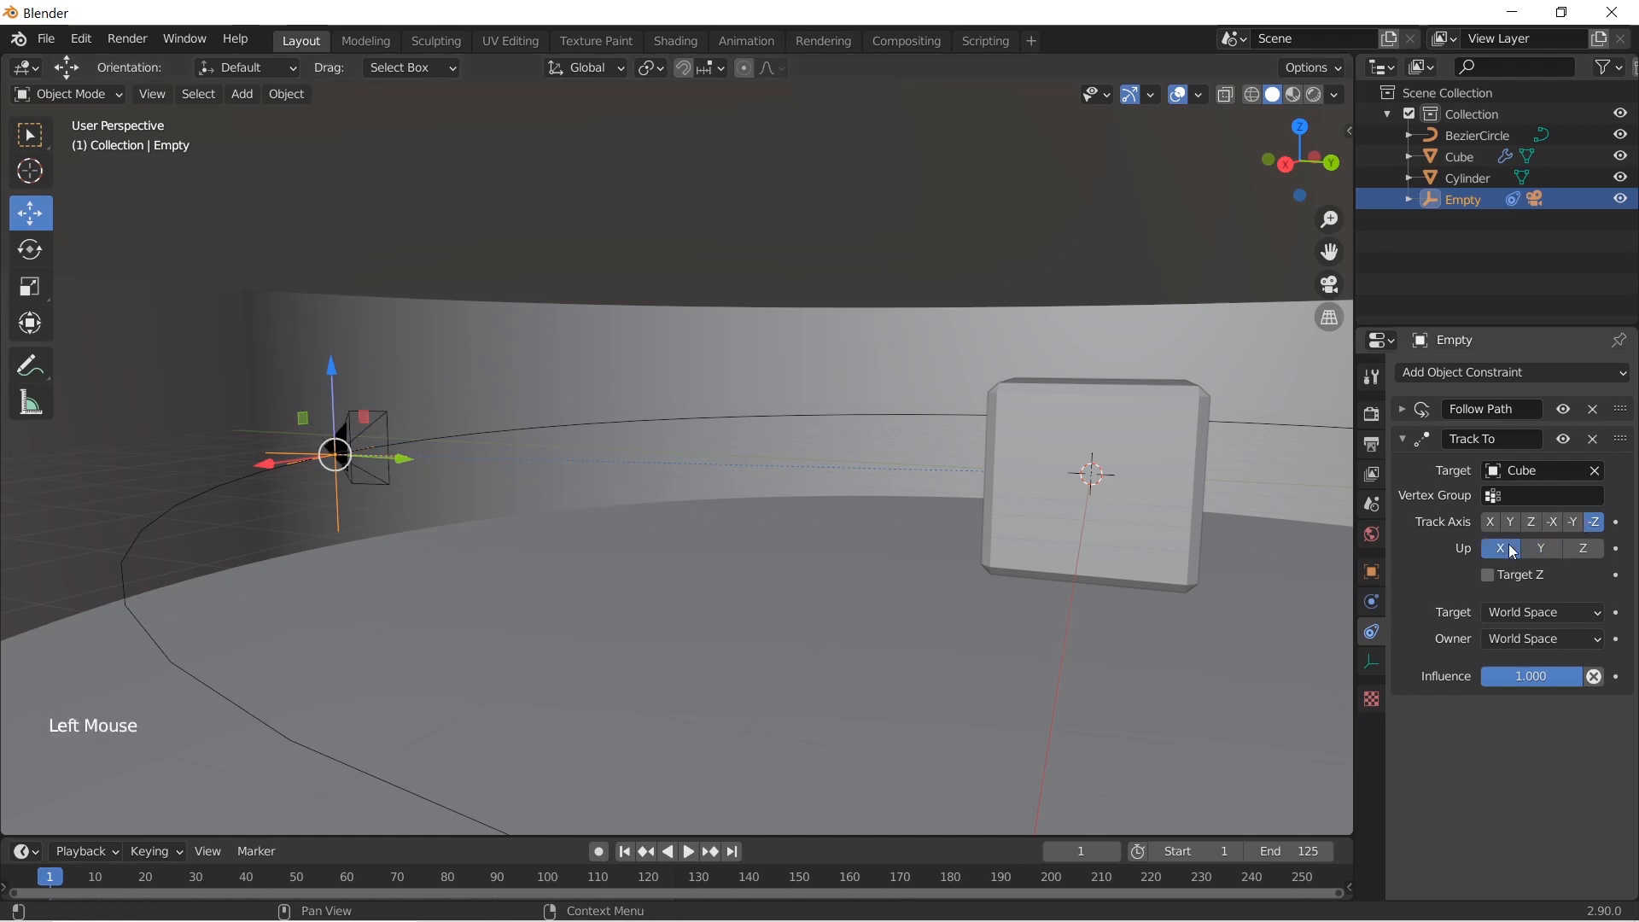
left_click(1590, 549)
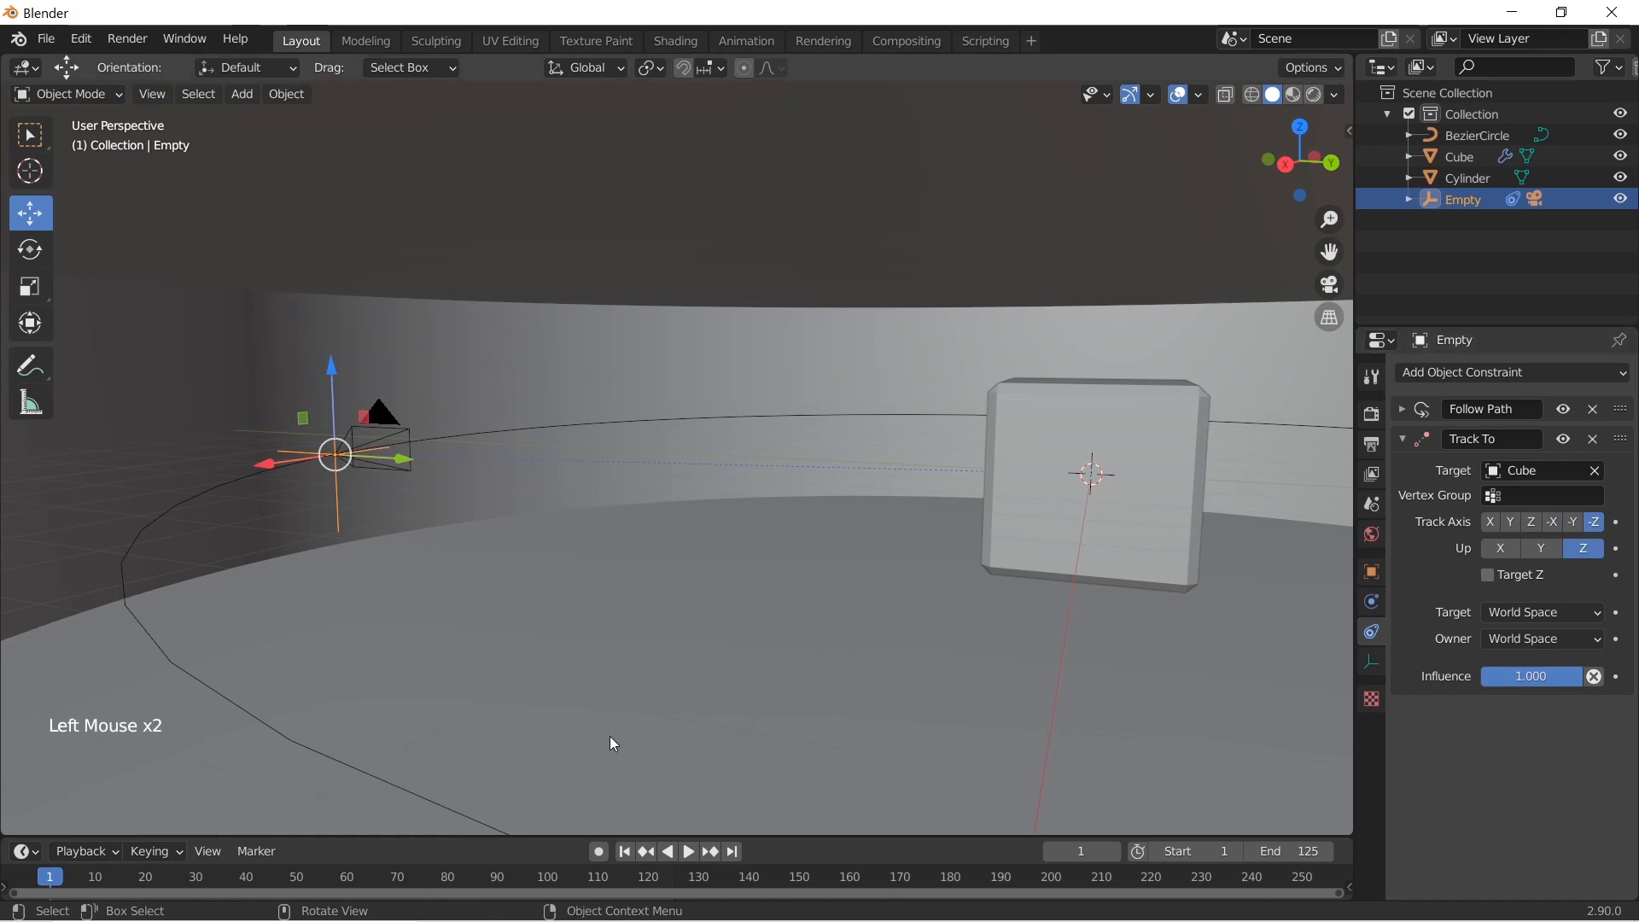
Set the empty's Track To constraint to track axis Y with X as the up axis
key("KP_0")
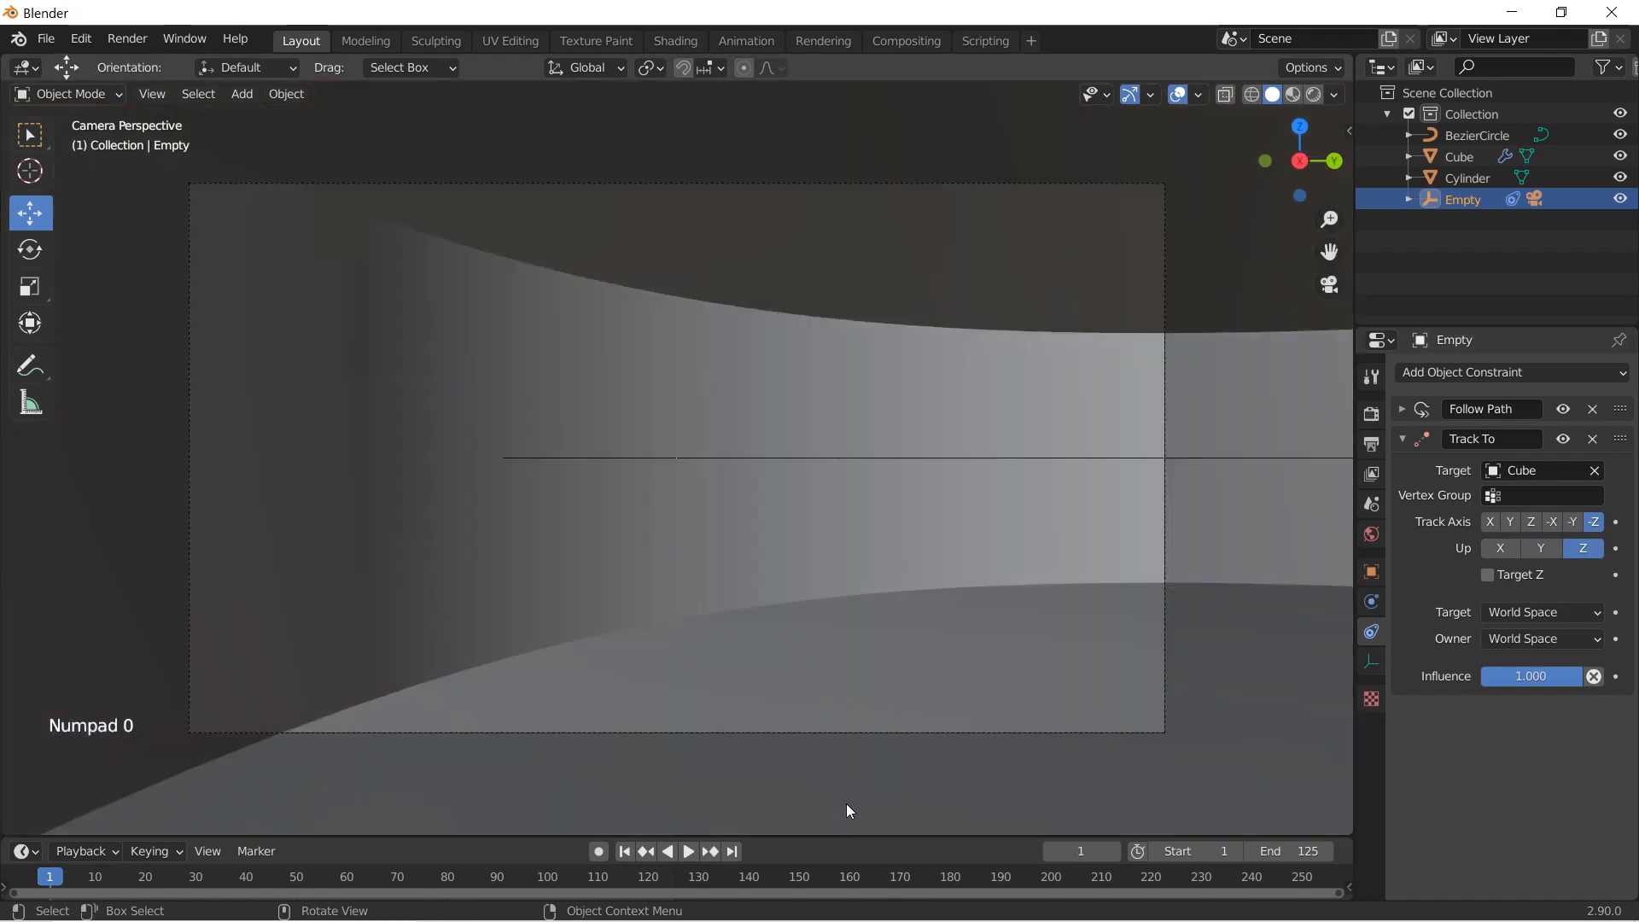
middle_click_drag(960, 560, 696, 586)
scroll(839, 570, "down", 4)
left_click(1561, 551)
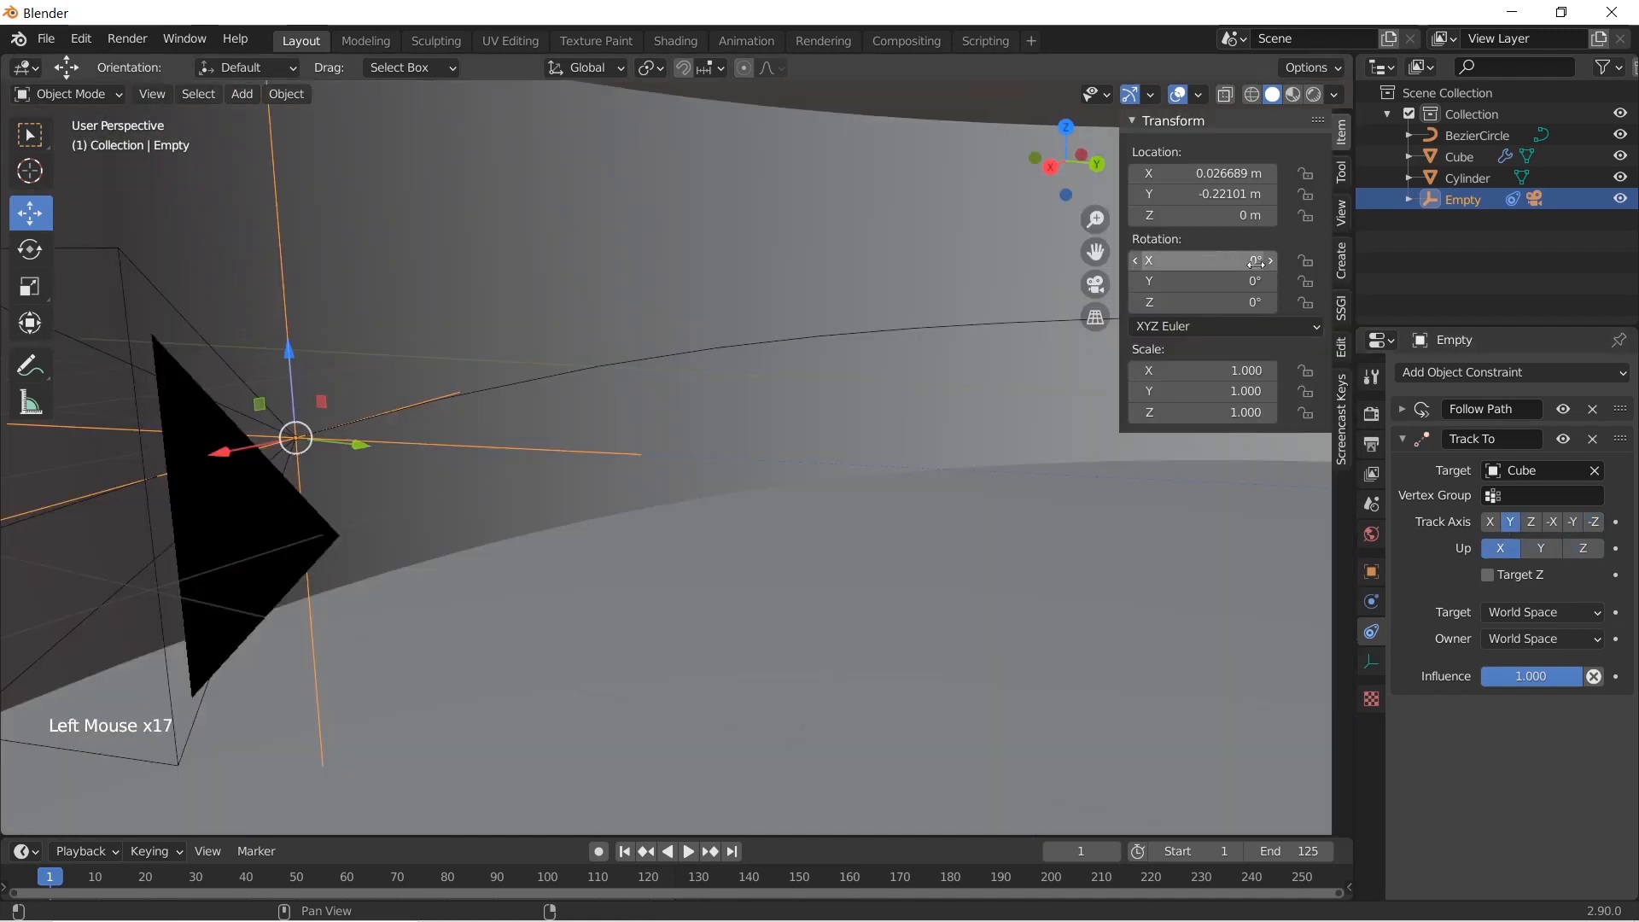
Select the camera and set its Y rotation to 90°
left_click(1204, 260)
key("ctrl+z")
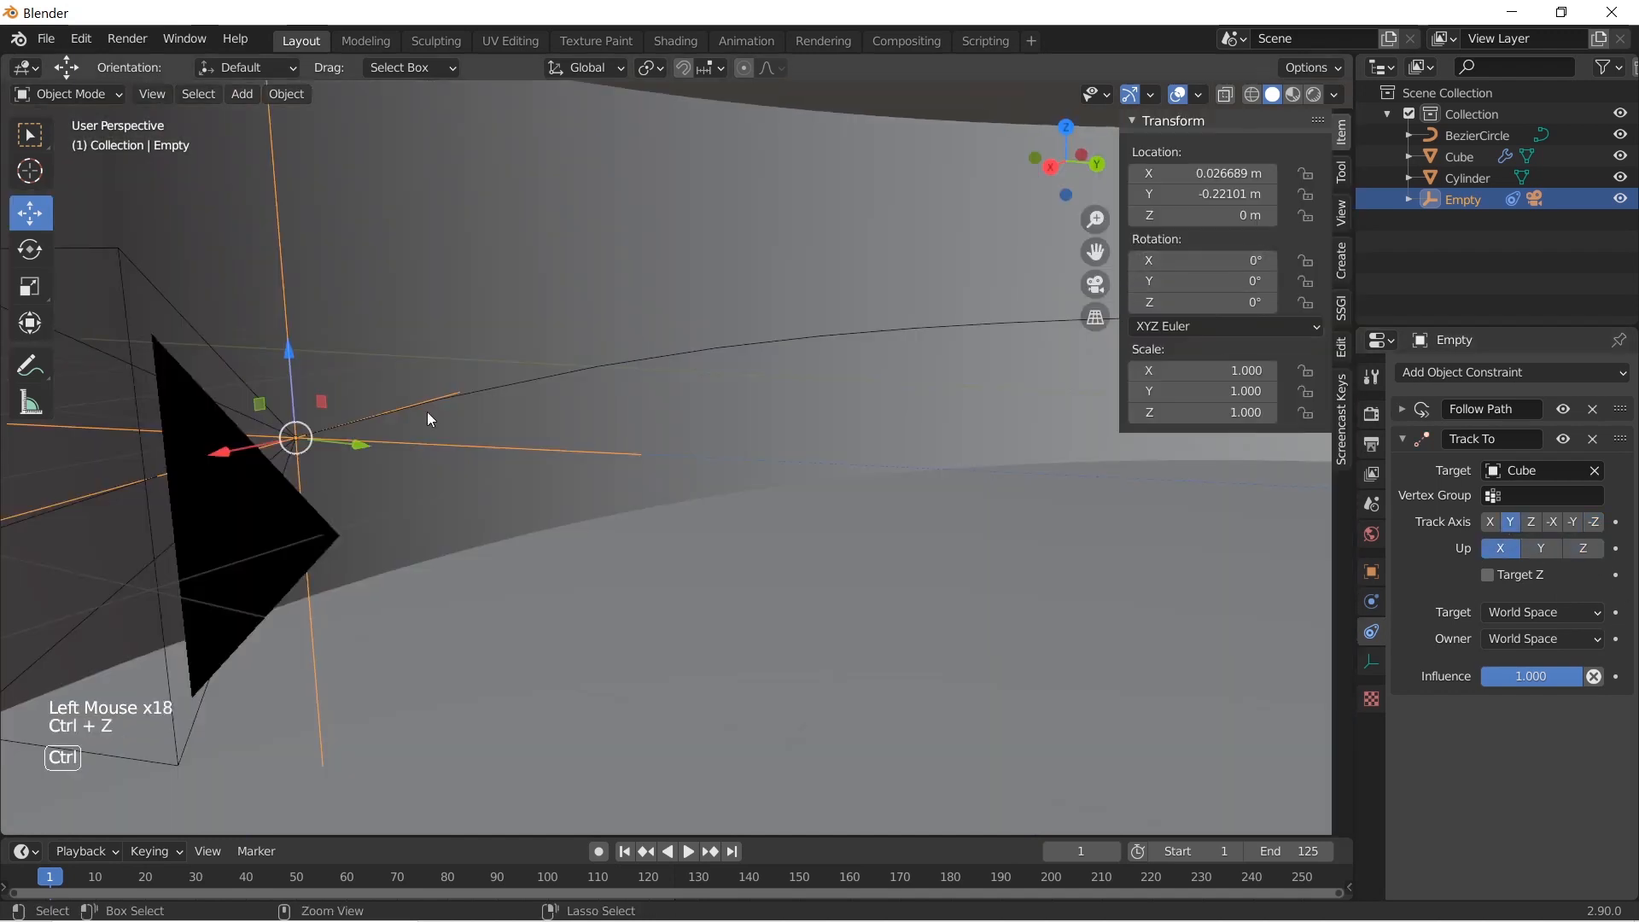
left_click(274, 515)
left_click_drag(1208, 265, 1277, 282)
key("Return")
middle_click_drag(459, 467, 285, 487)
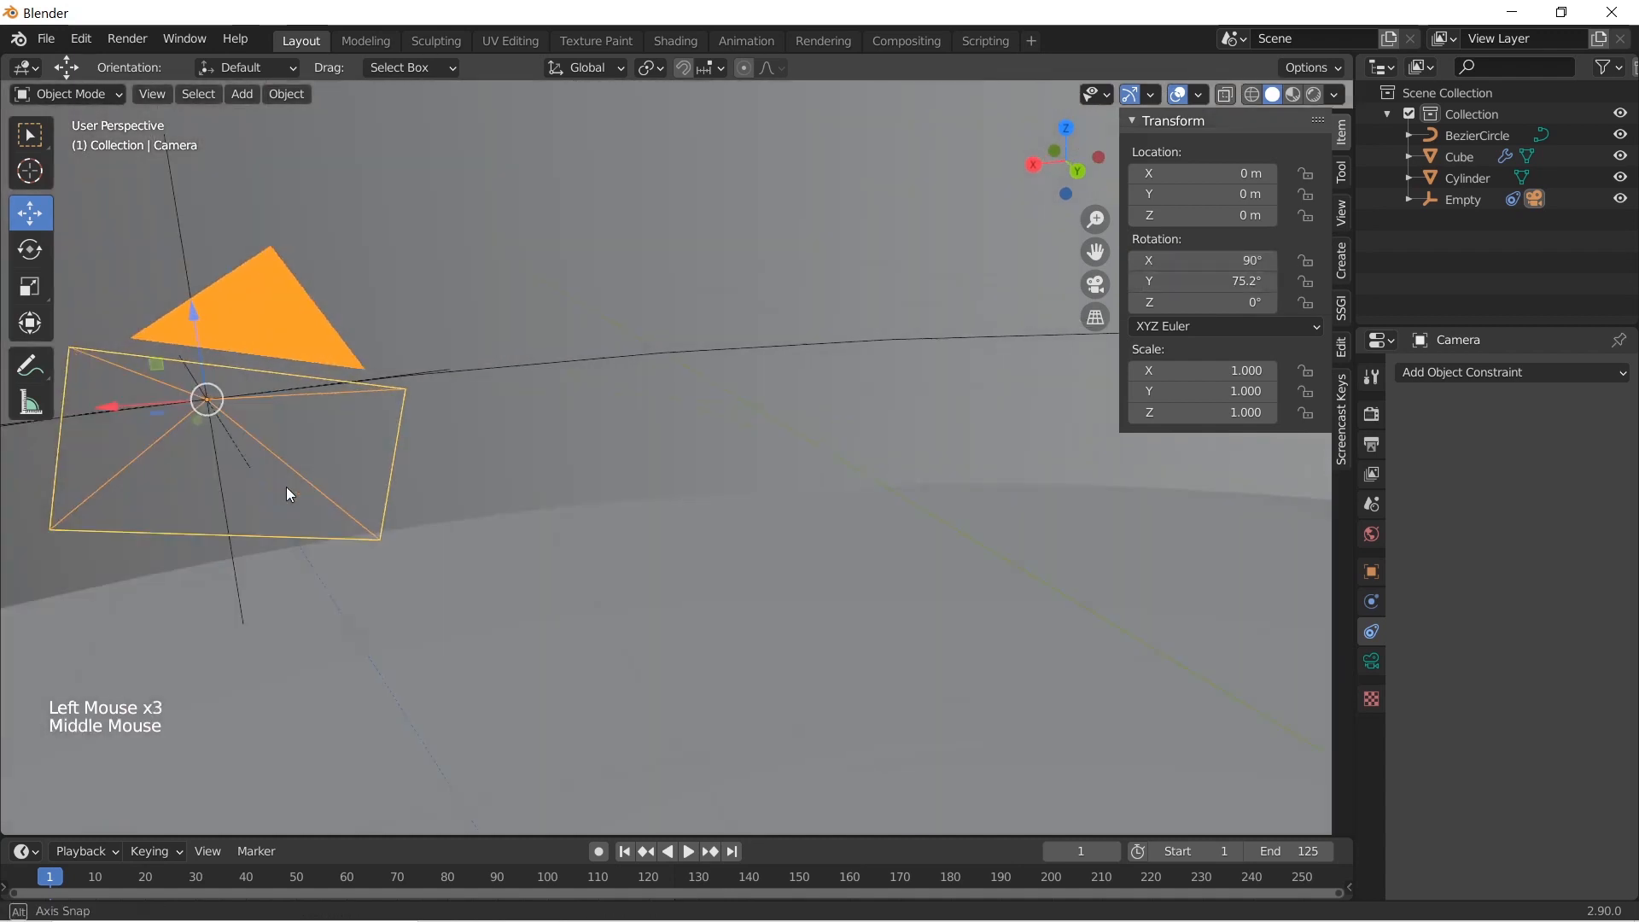
left_click(1204, 281)
type("90")
key("Return")
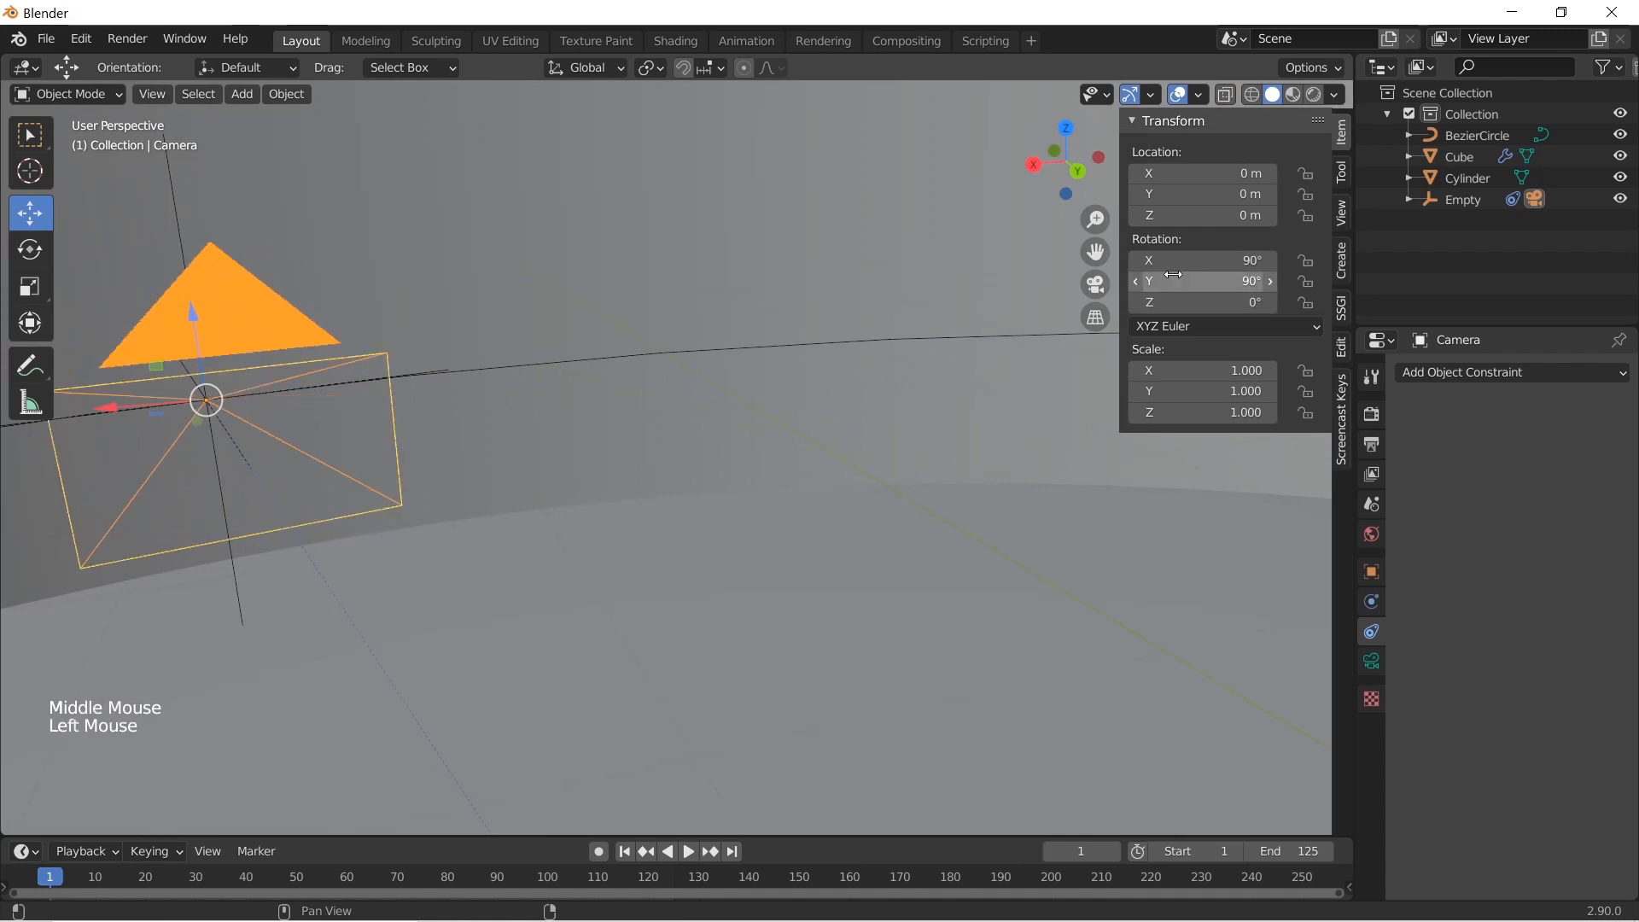
Test the empty's Follow Path offset at -3.6 through the camera view and reset it to 0
left_click(178, 238)
left_click(207, 399)
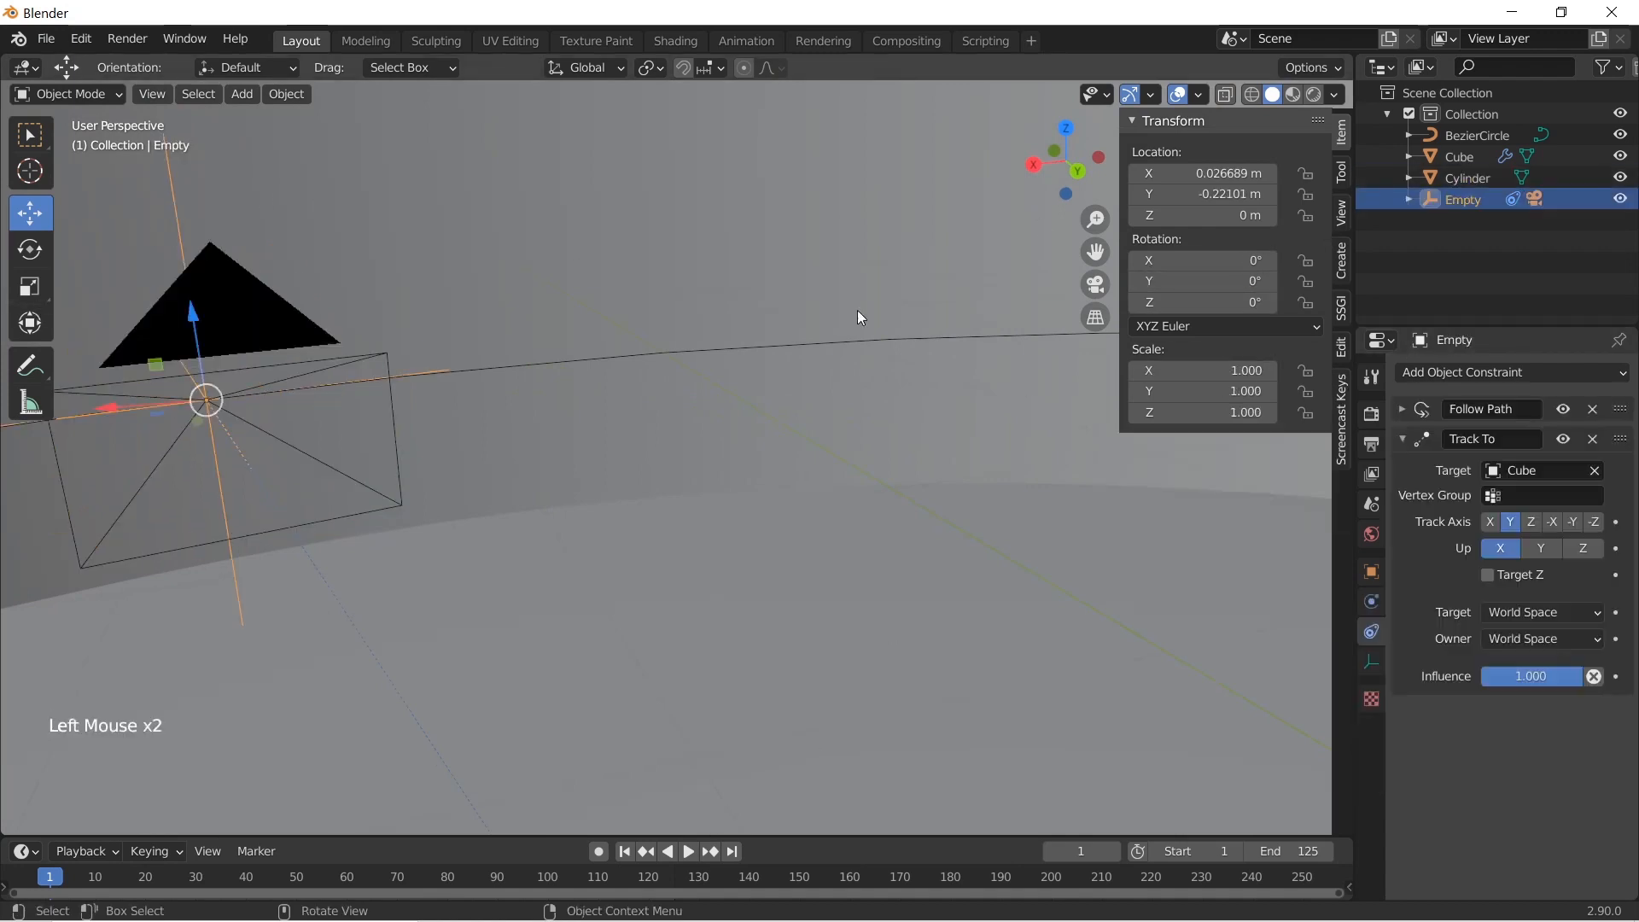
left_click(1403, 411)
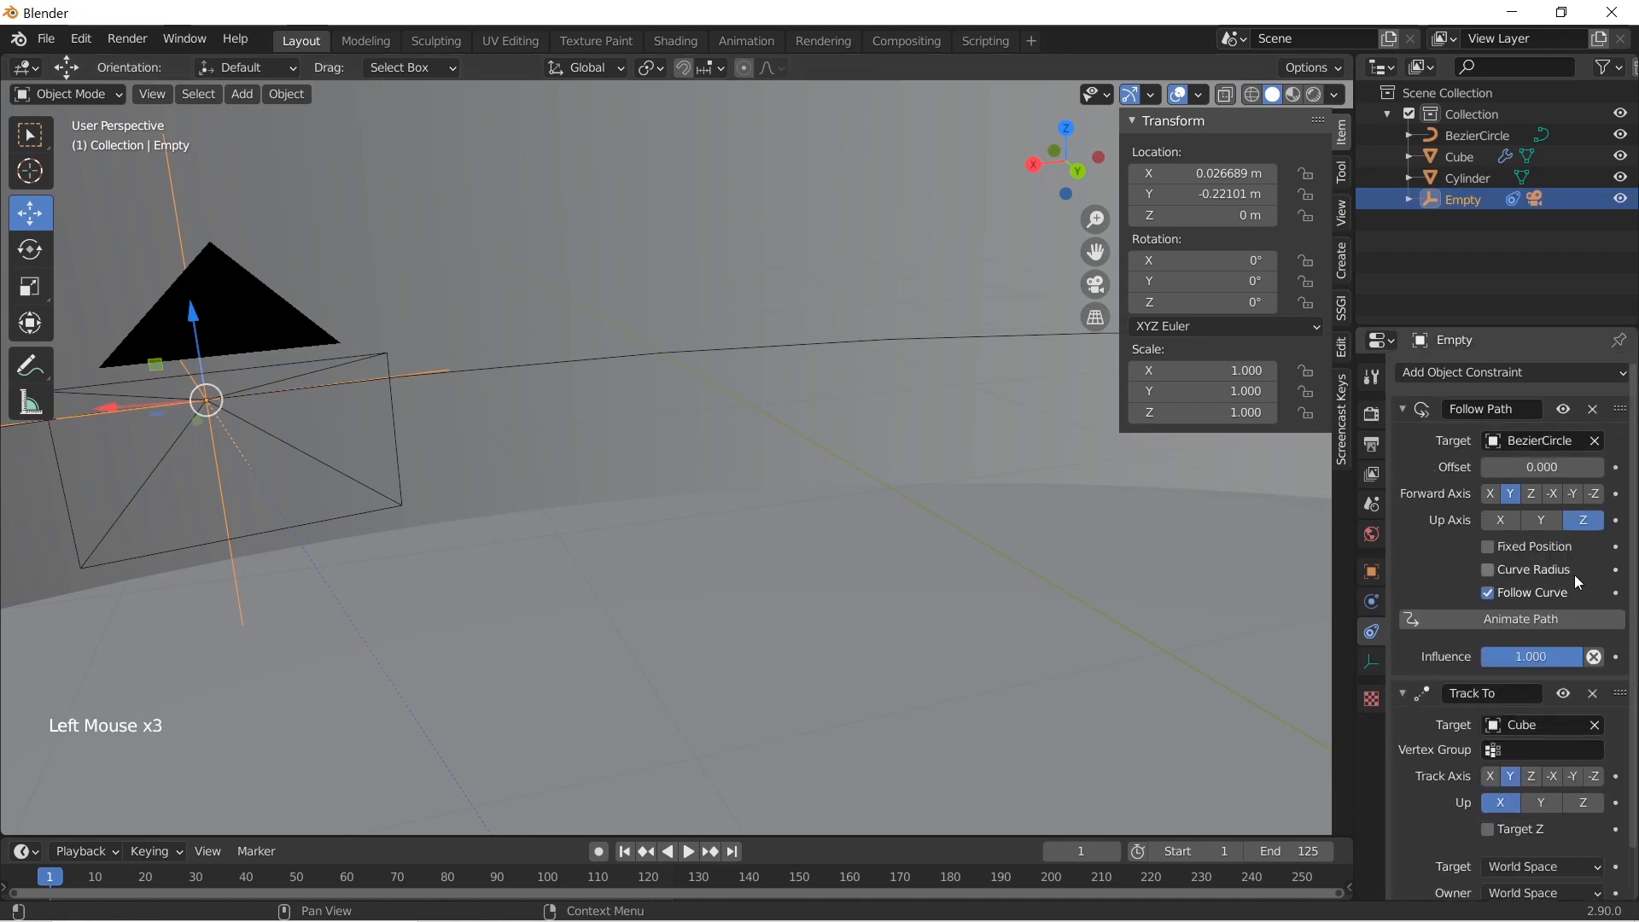
mouse_move(1545, 472)
left_mouse_down()
mouse_move(1606, 467)
mouse_move(1571, 468)
left_mouse_up()
key("KP_0")
double_click(1537, 467)
type("-3.6")
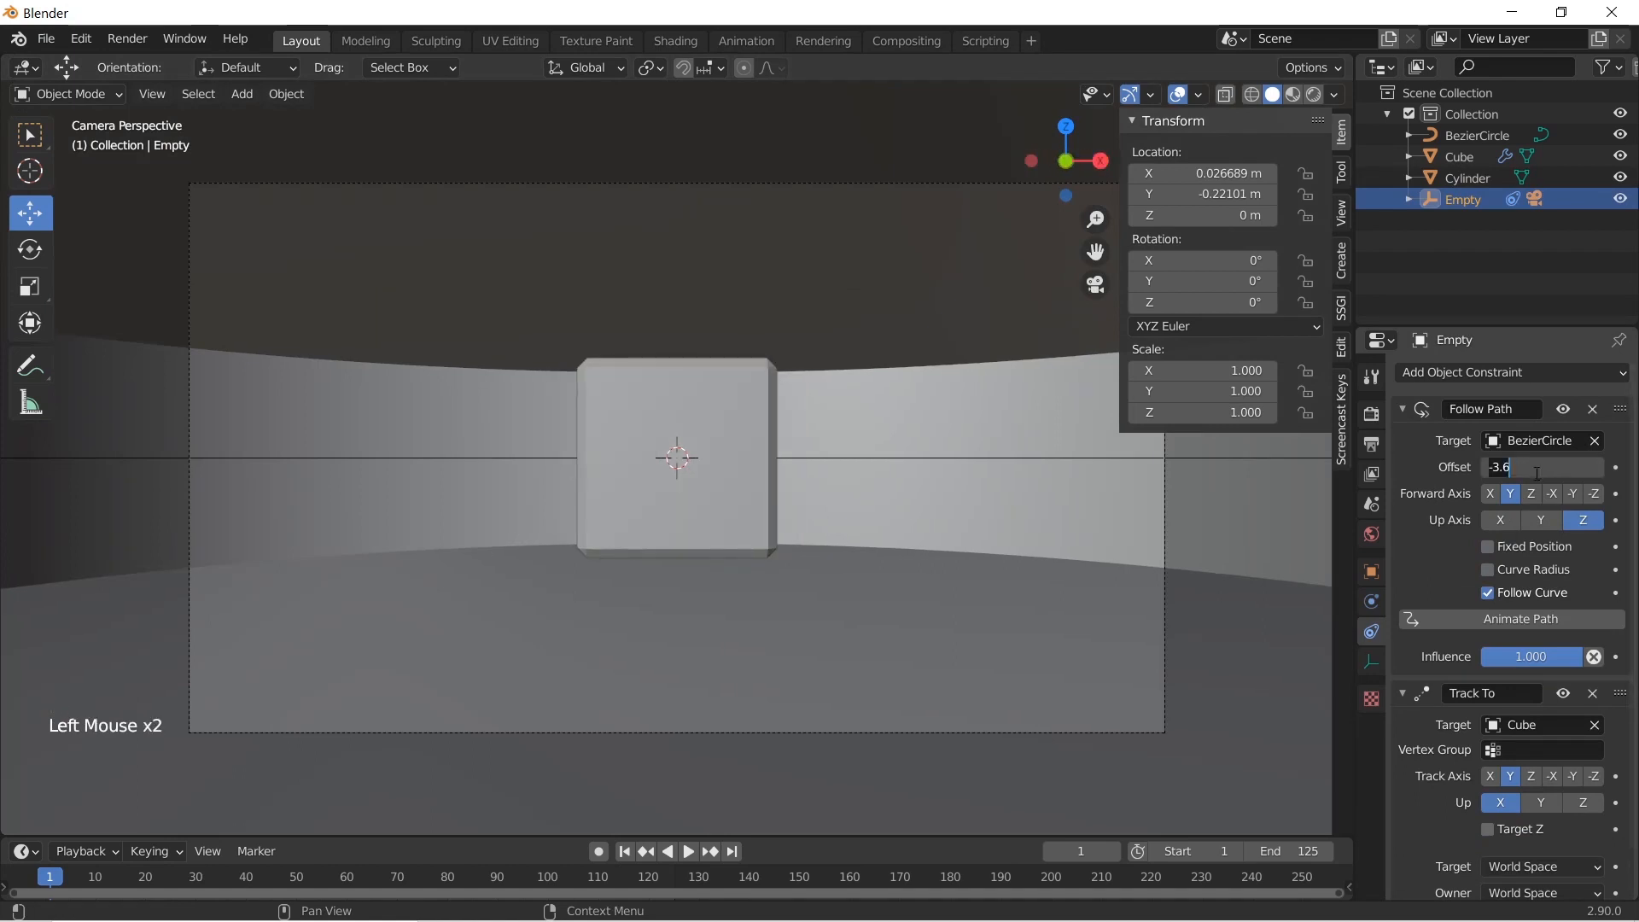
type("0")
key("Return")
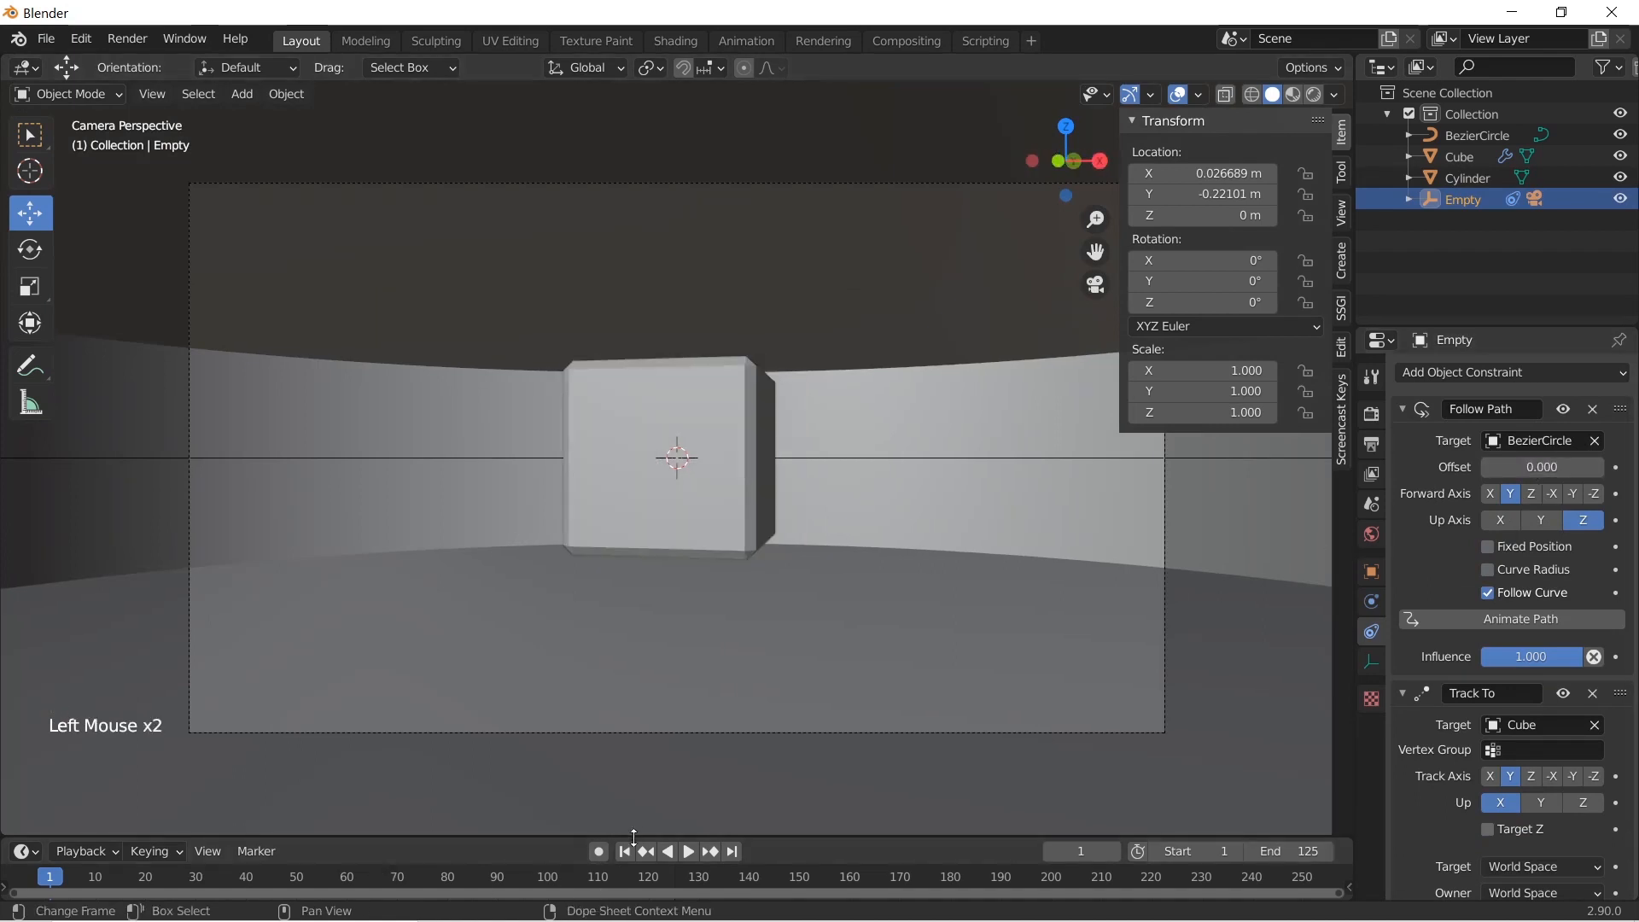
Enlarge the timeline and keyframe the empty's Follow Path offset of 0 at frame 0
left_click_drag(634, 837, 634, 702)
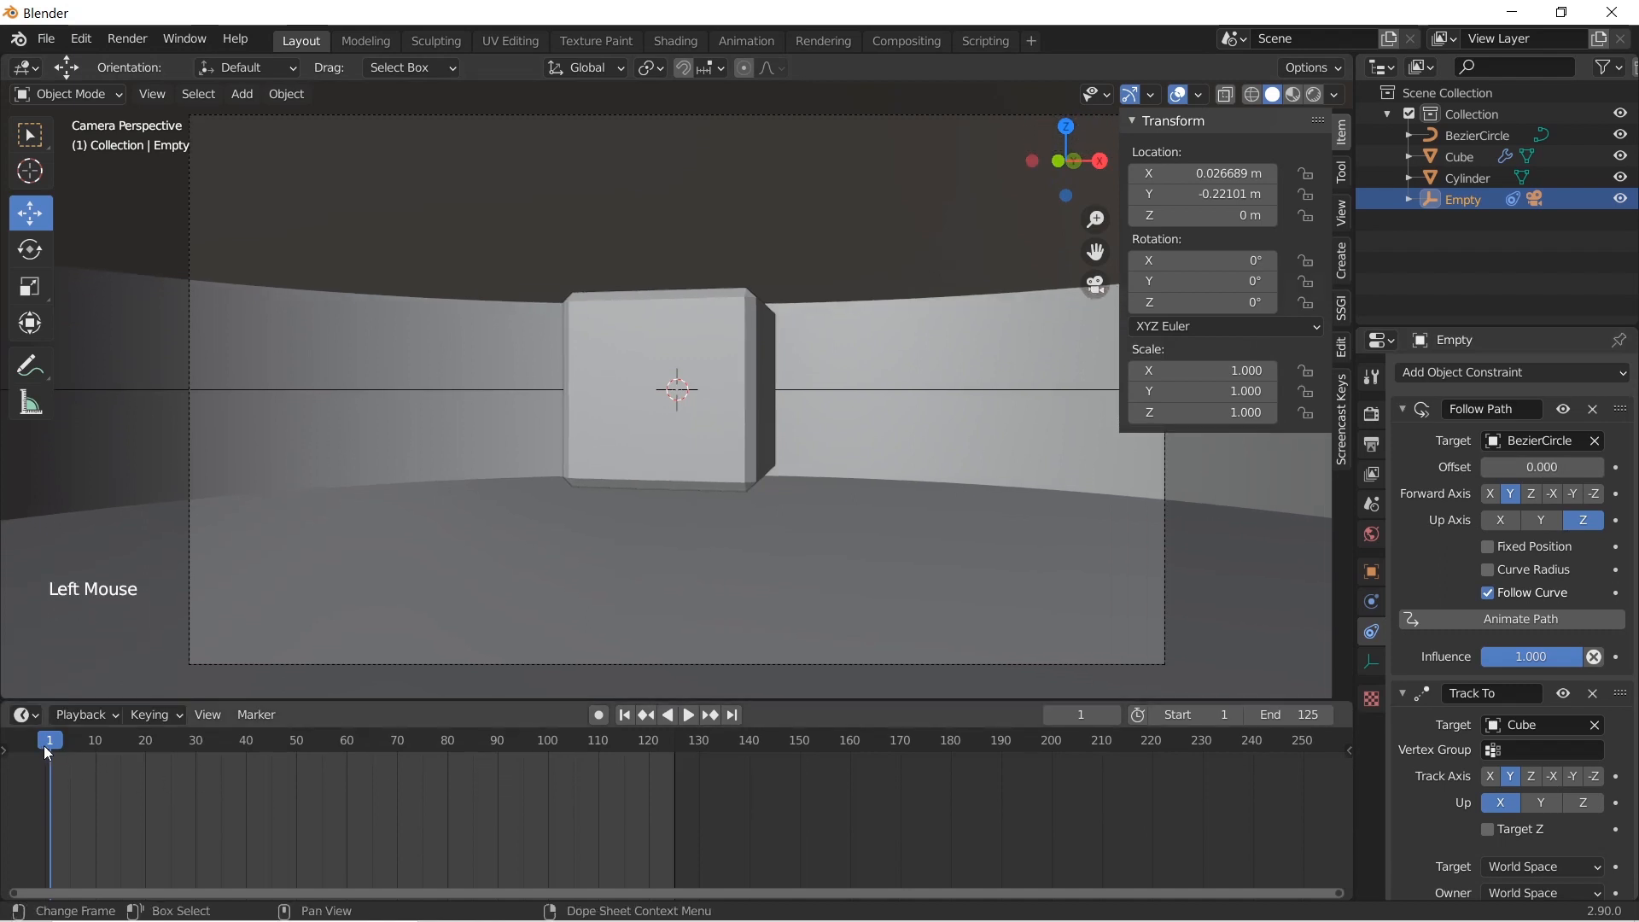
scroll(23, 799, "up", 4)
middle_click_drag(253, 827, 663, 814)
scroll(523, 824, "up", 1)
scroll(606, 814, "up", 1)
left_click(123, 748)
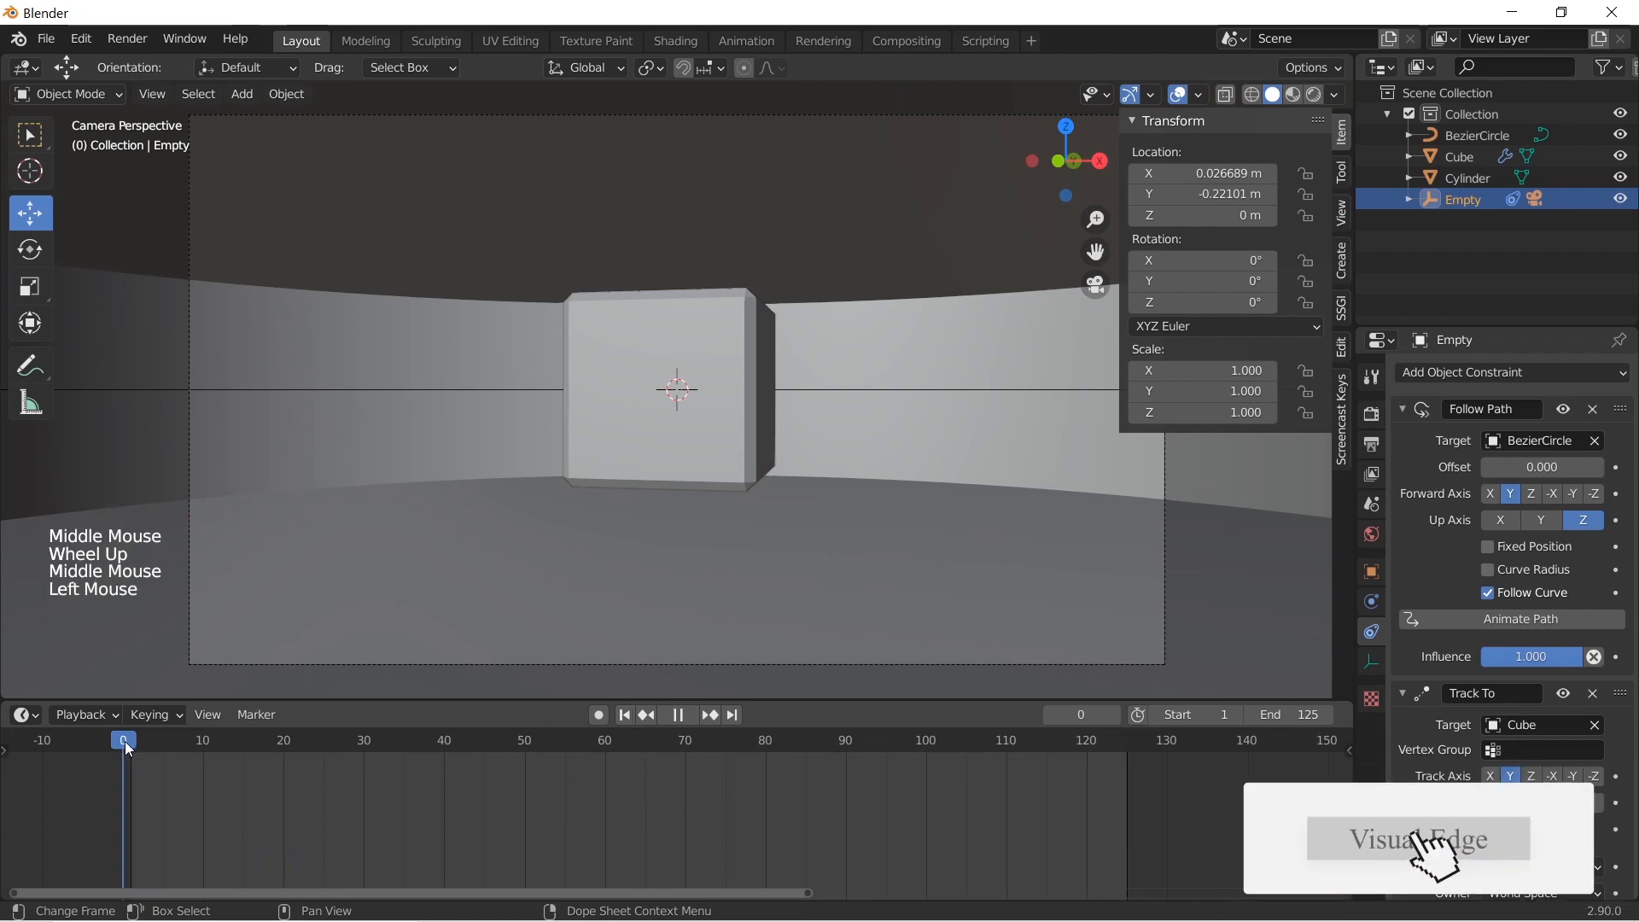
right_click(1550, 469)
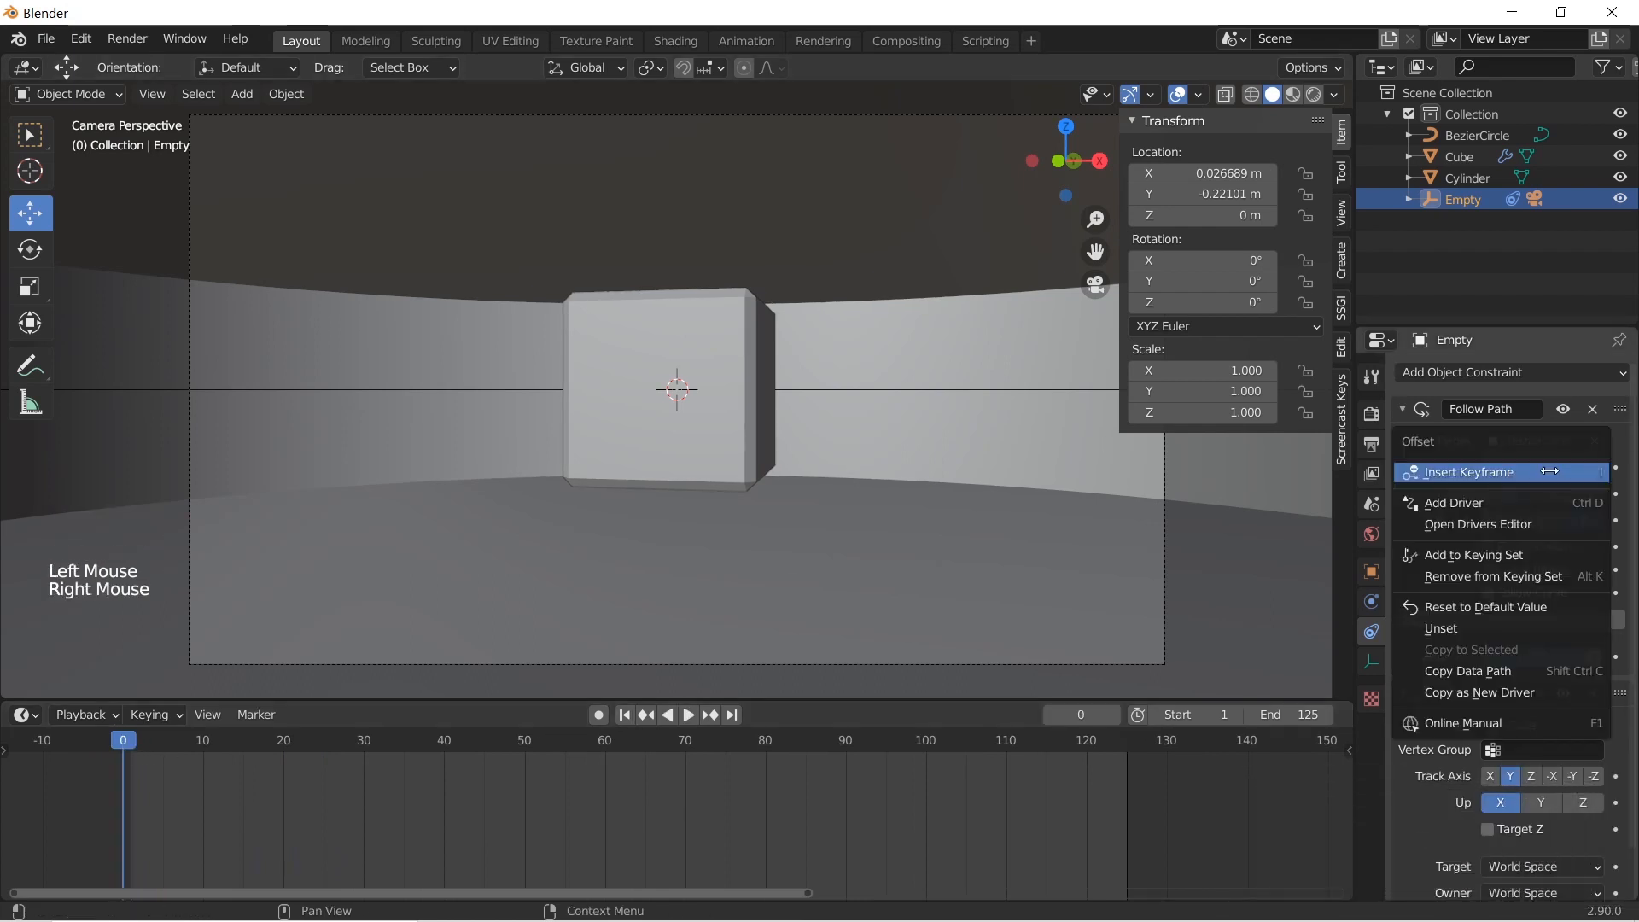
left_click(1550, 472)
Set the Follow Path offset to 100 at frame 125 and insert a keyframe for it
left_click(733, 716)
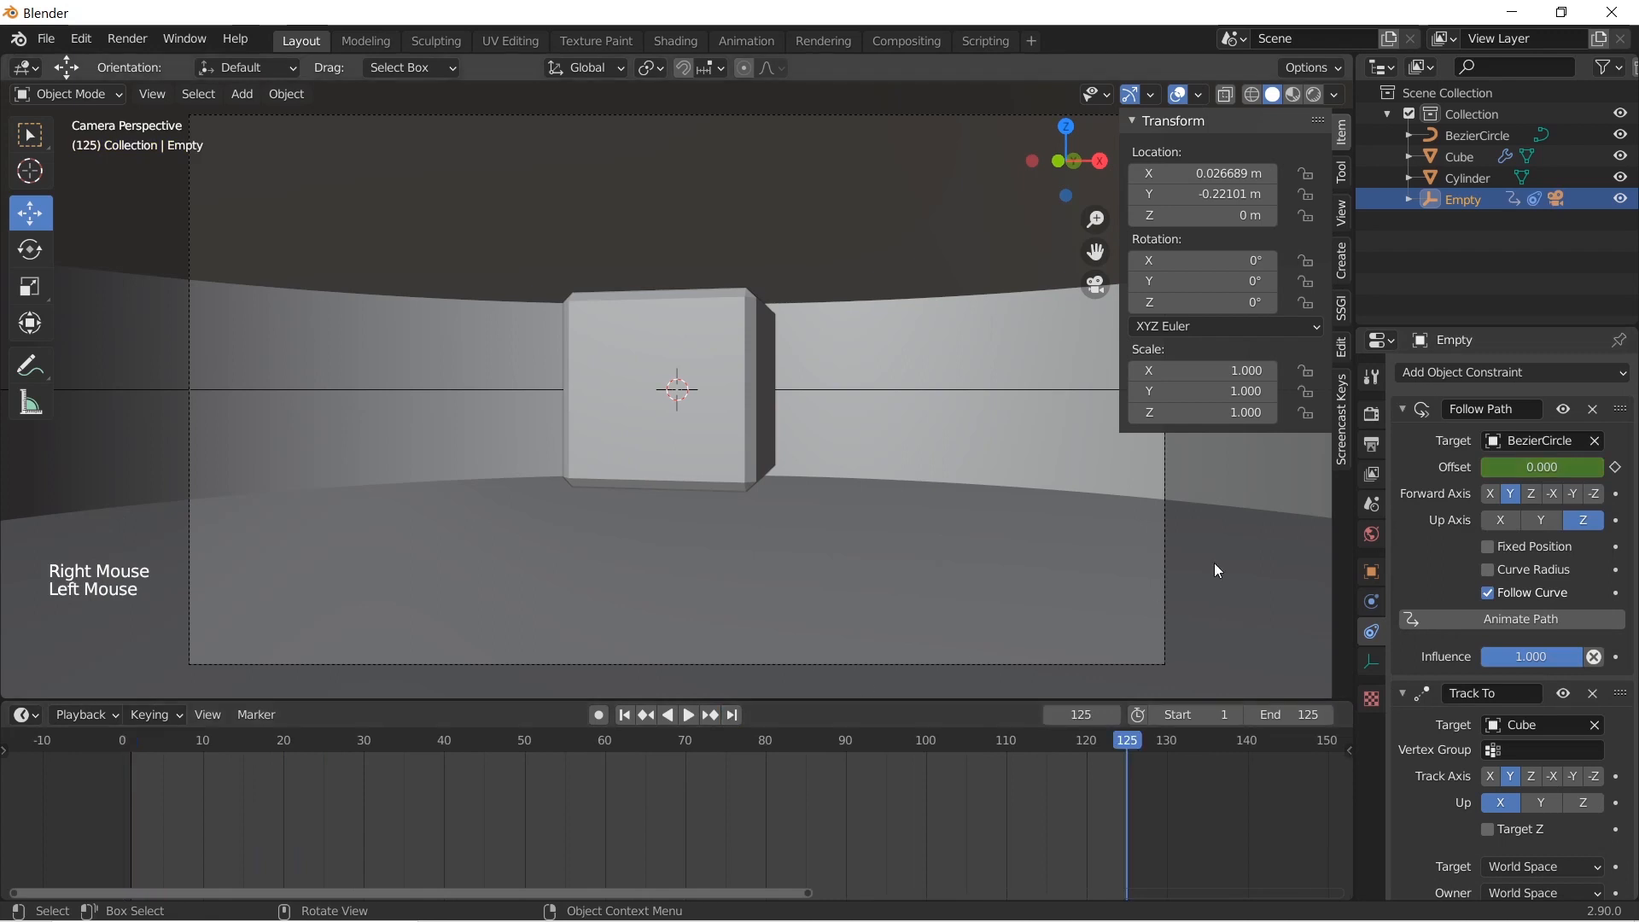
left_click_drag(1542, 467, 1596, 467)
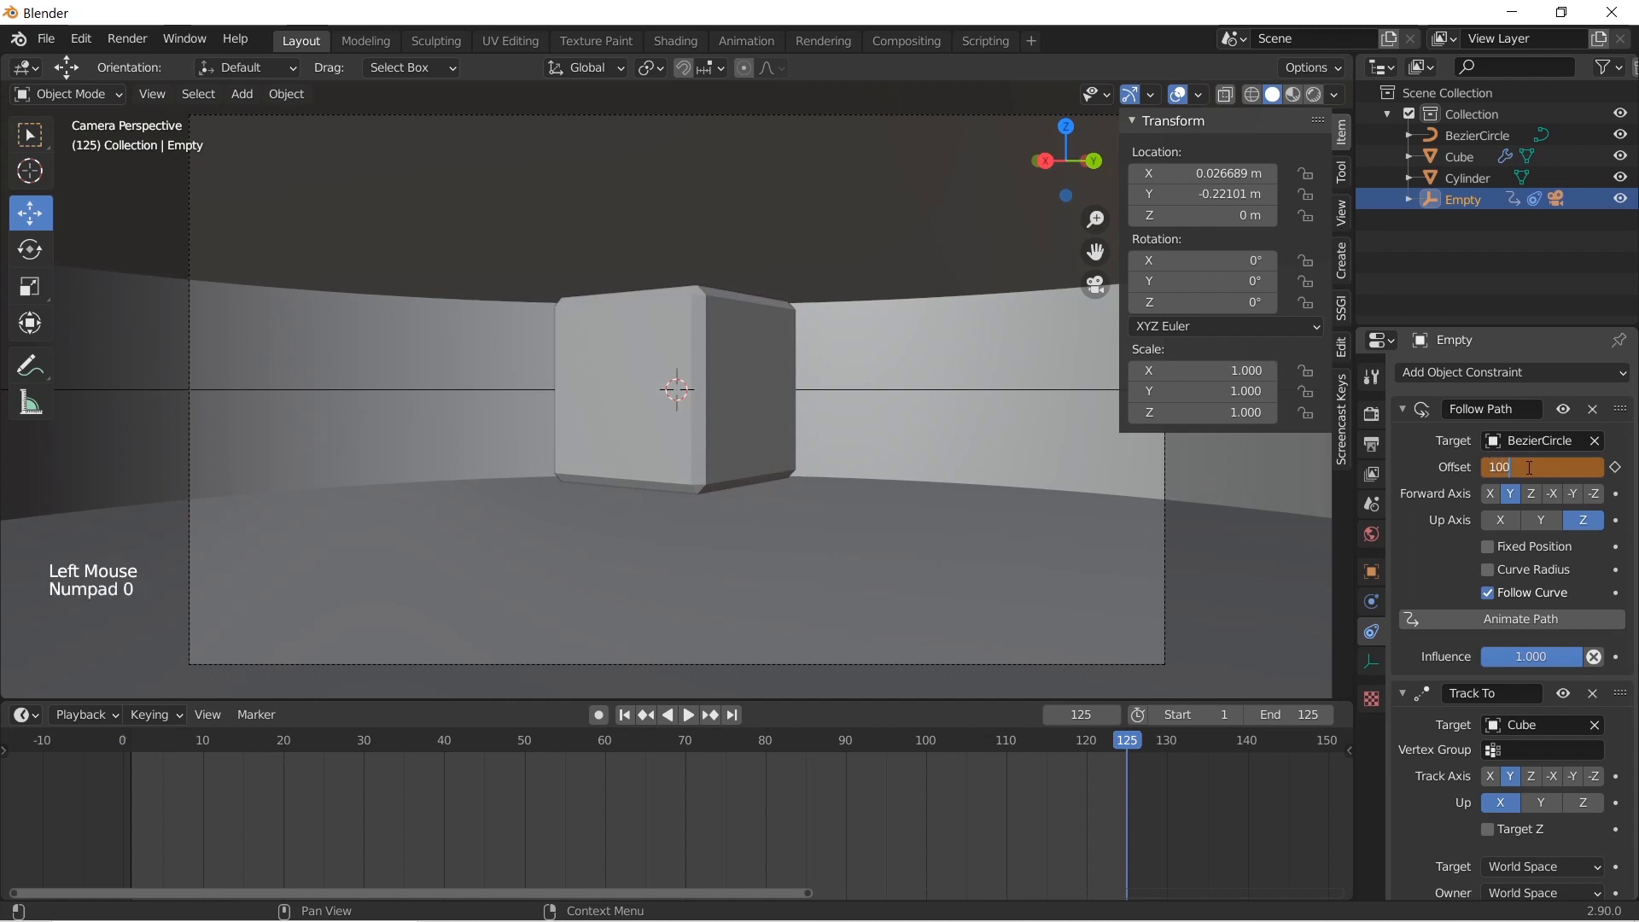
key("Return")
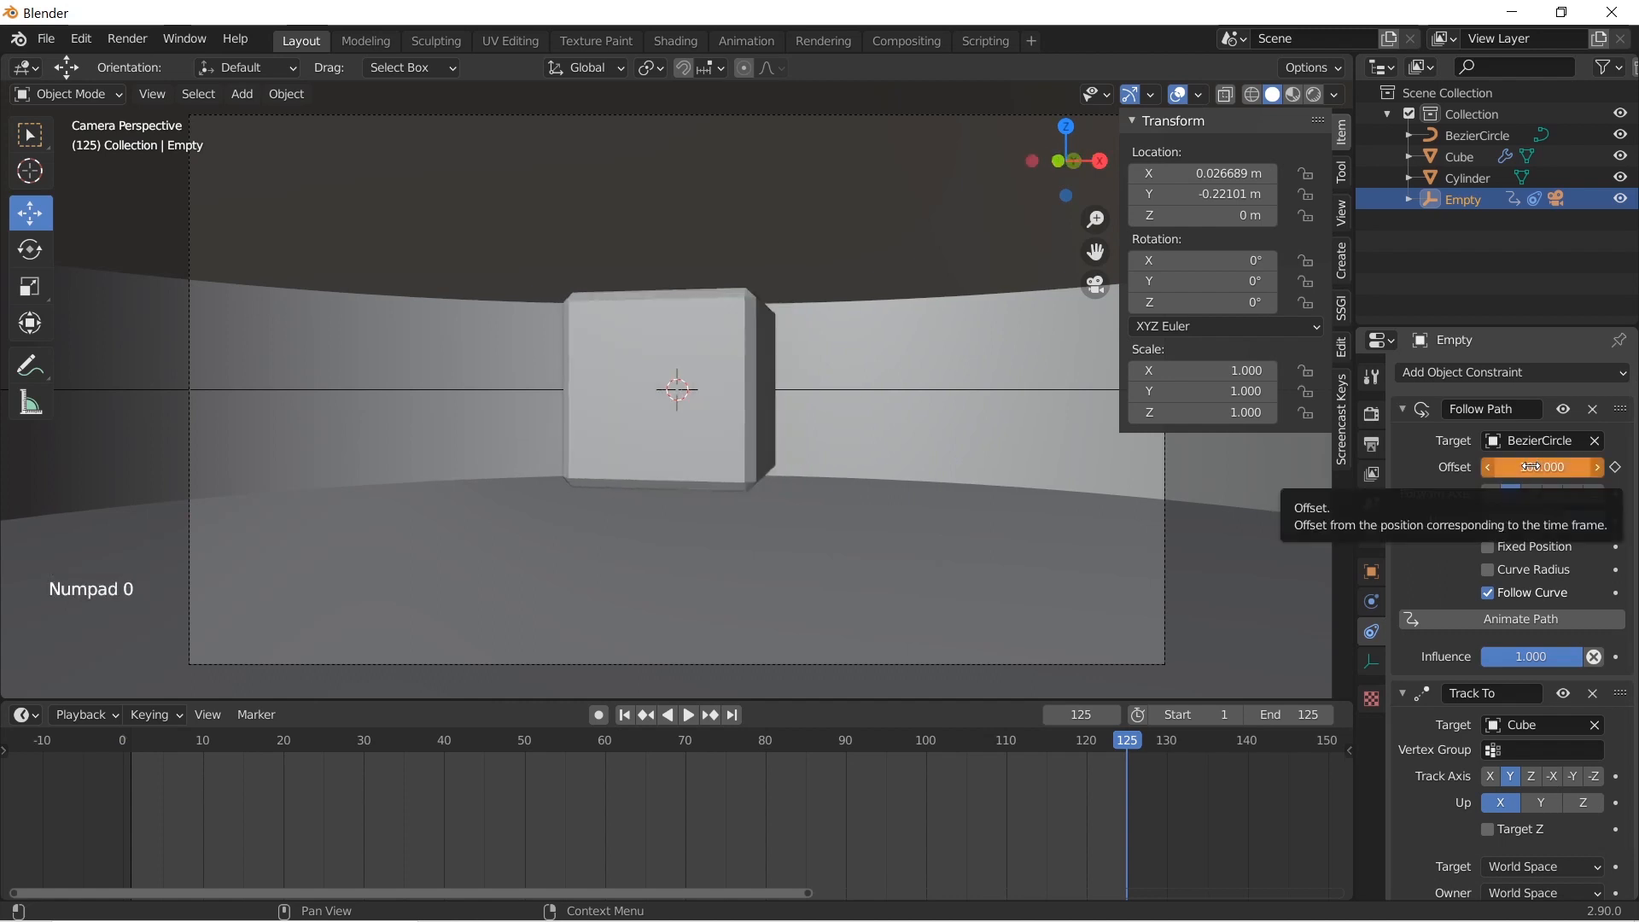
right_click(1532, 467)
left_click(1532, 467)
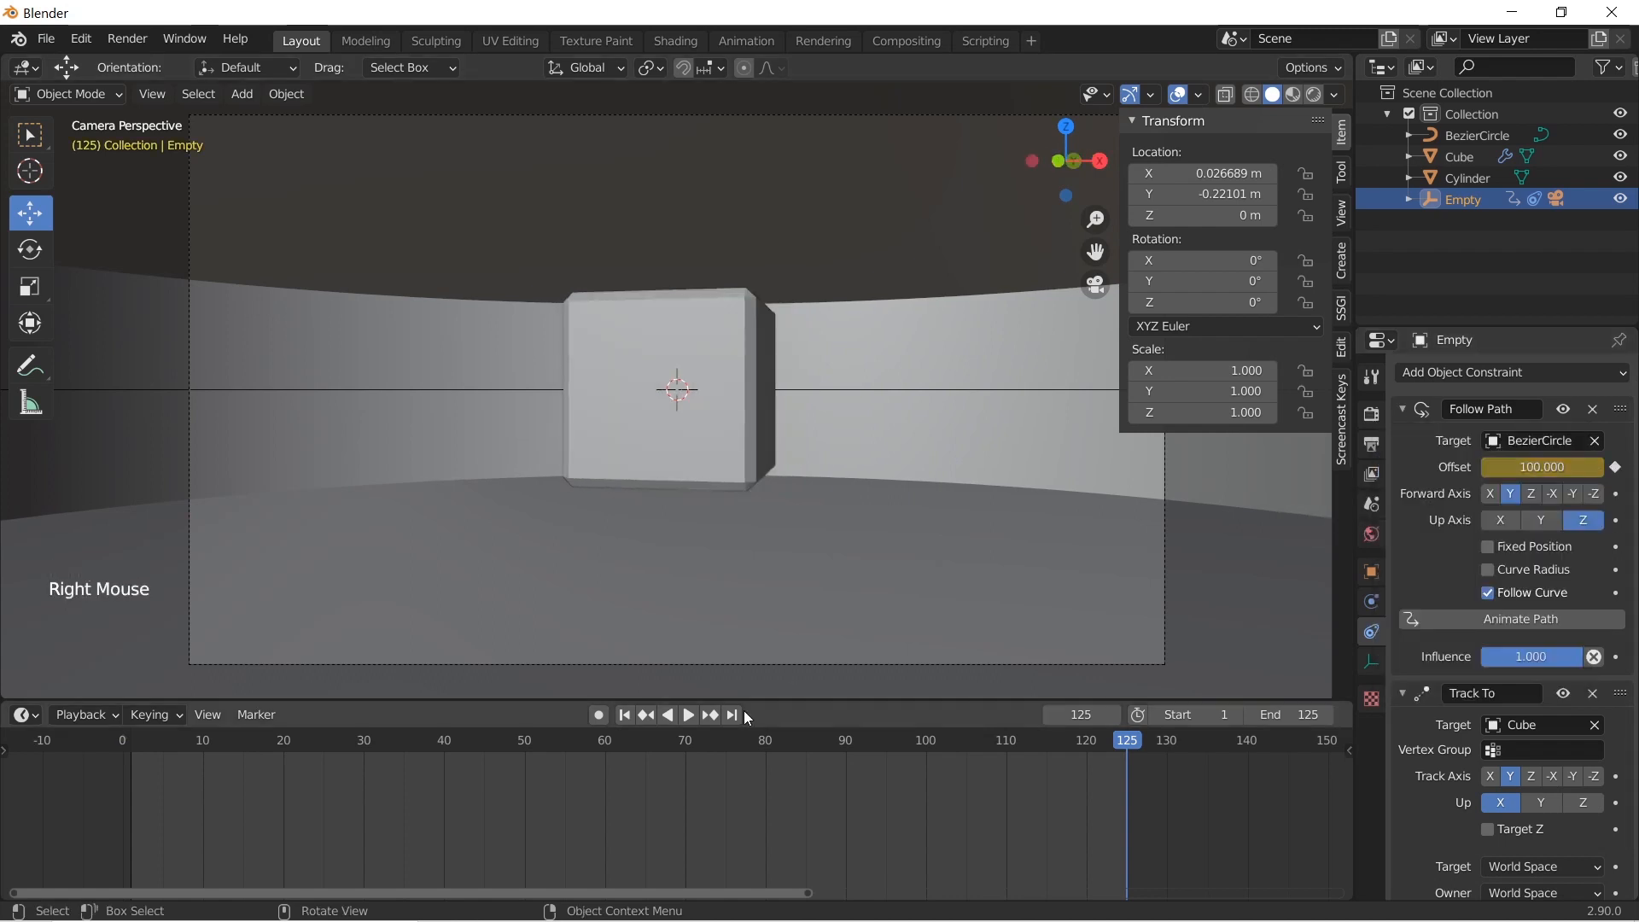
Play the camera's path animation from the first frame and stop it partway
left_click(625, 715)
left_click(688, 715)
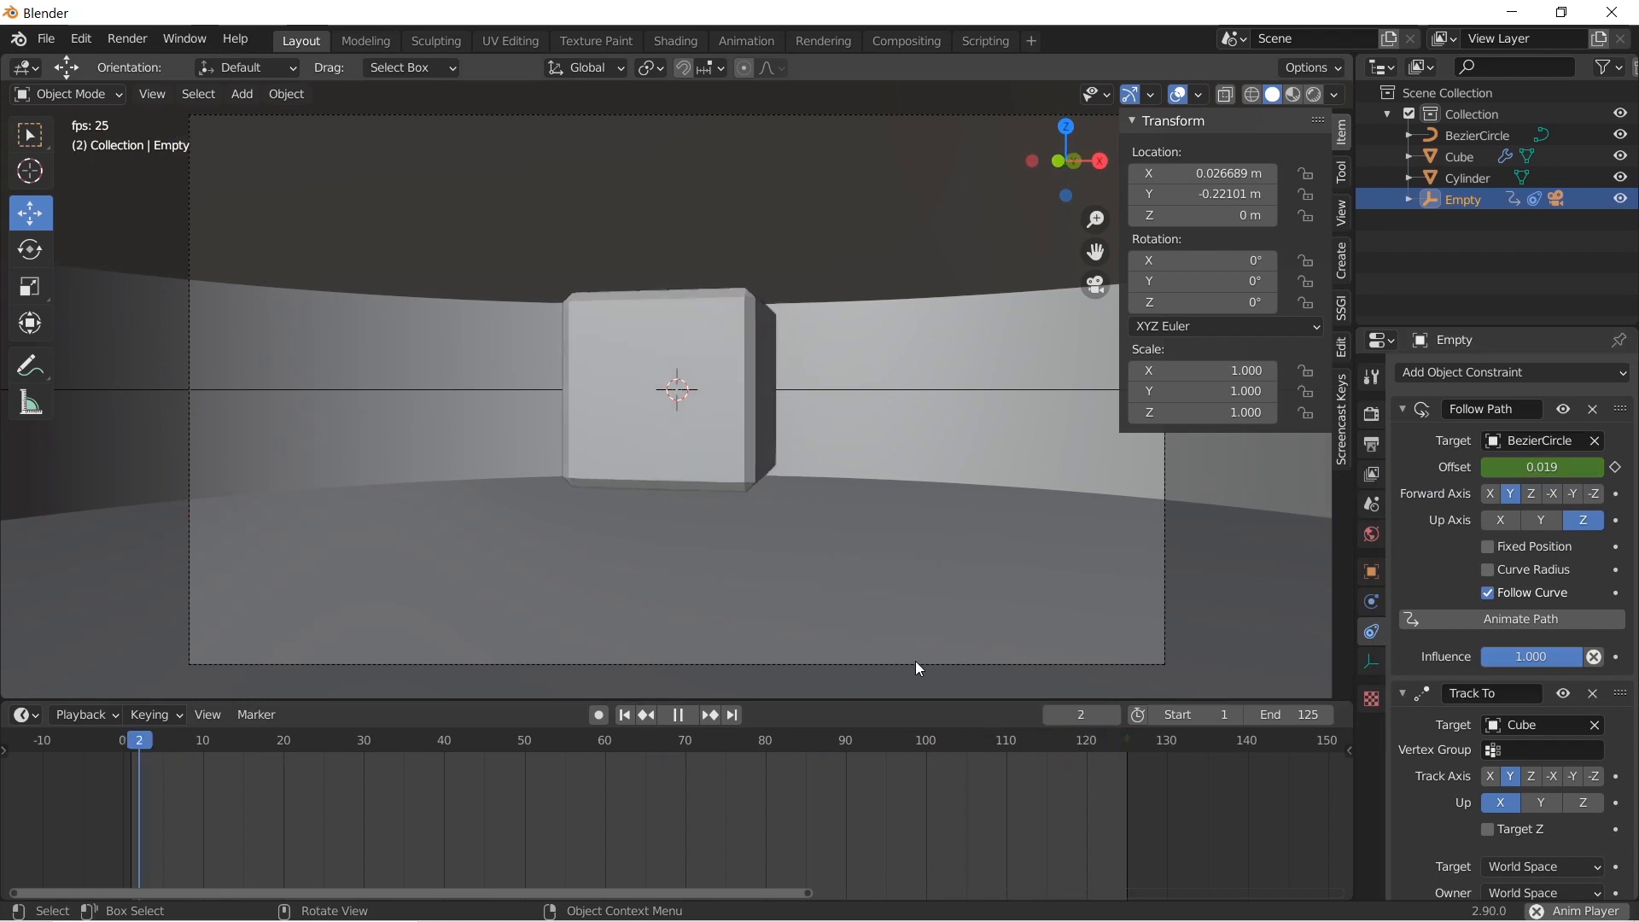
key("space")
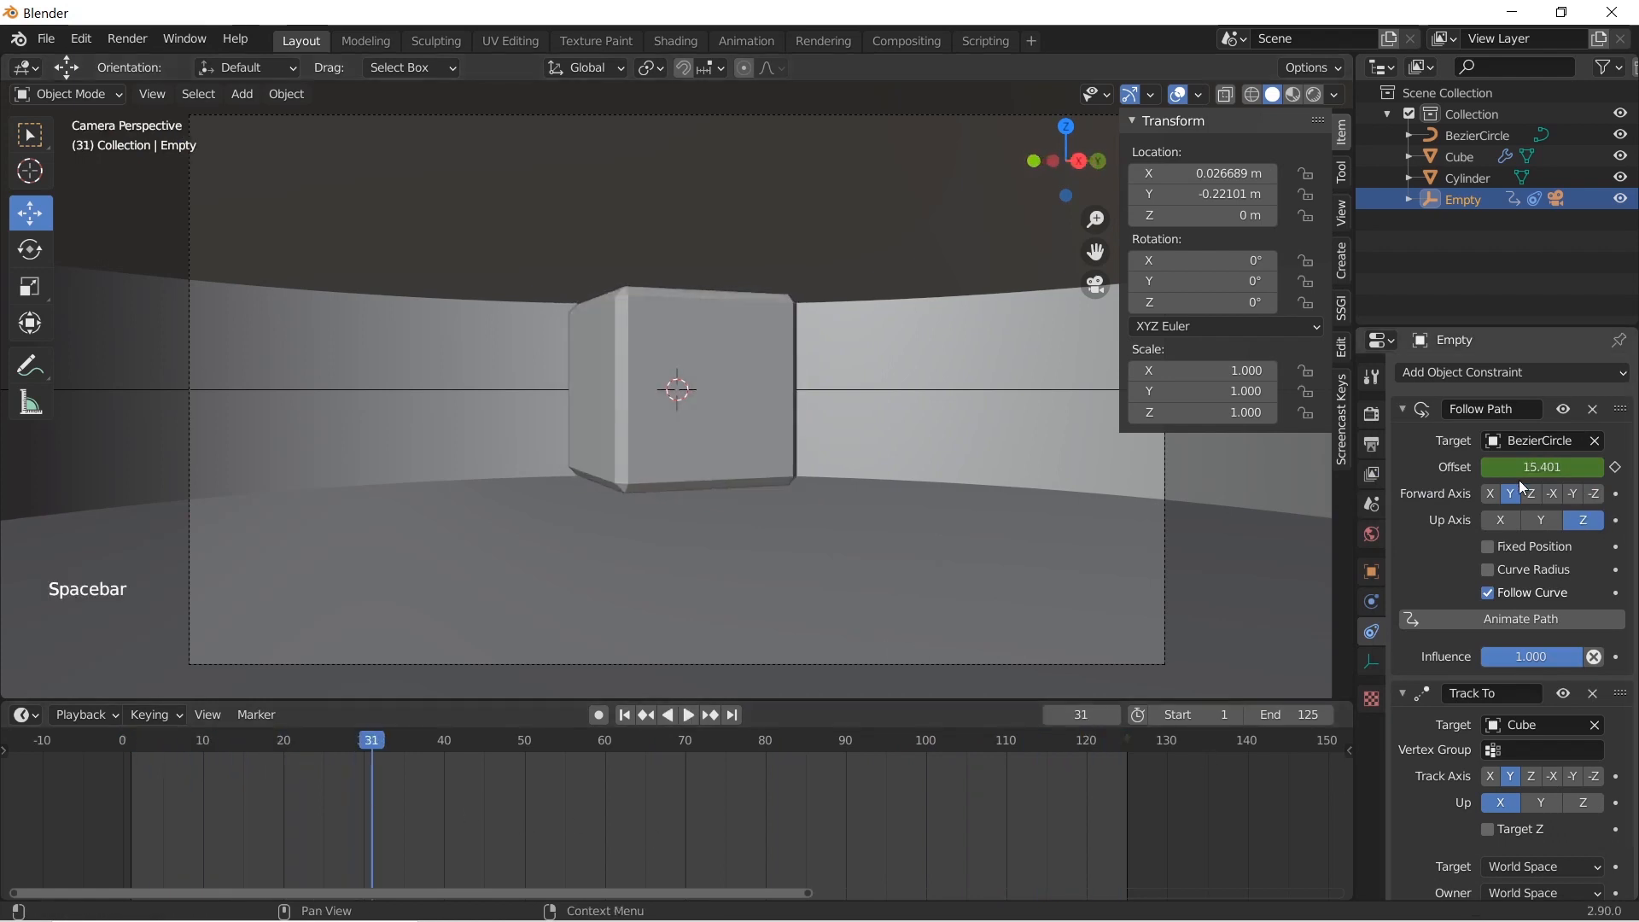
Show the timeline's channel list and set the offset keyframes' interpolation to Linear
left_click(5, 750)
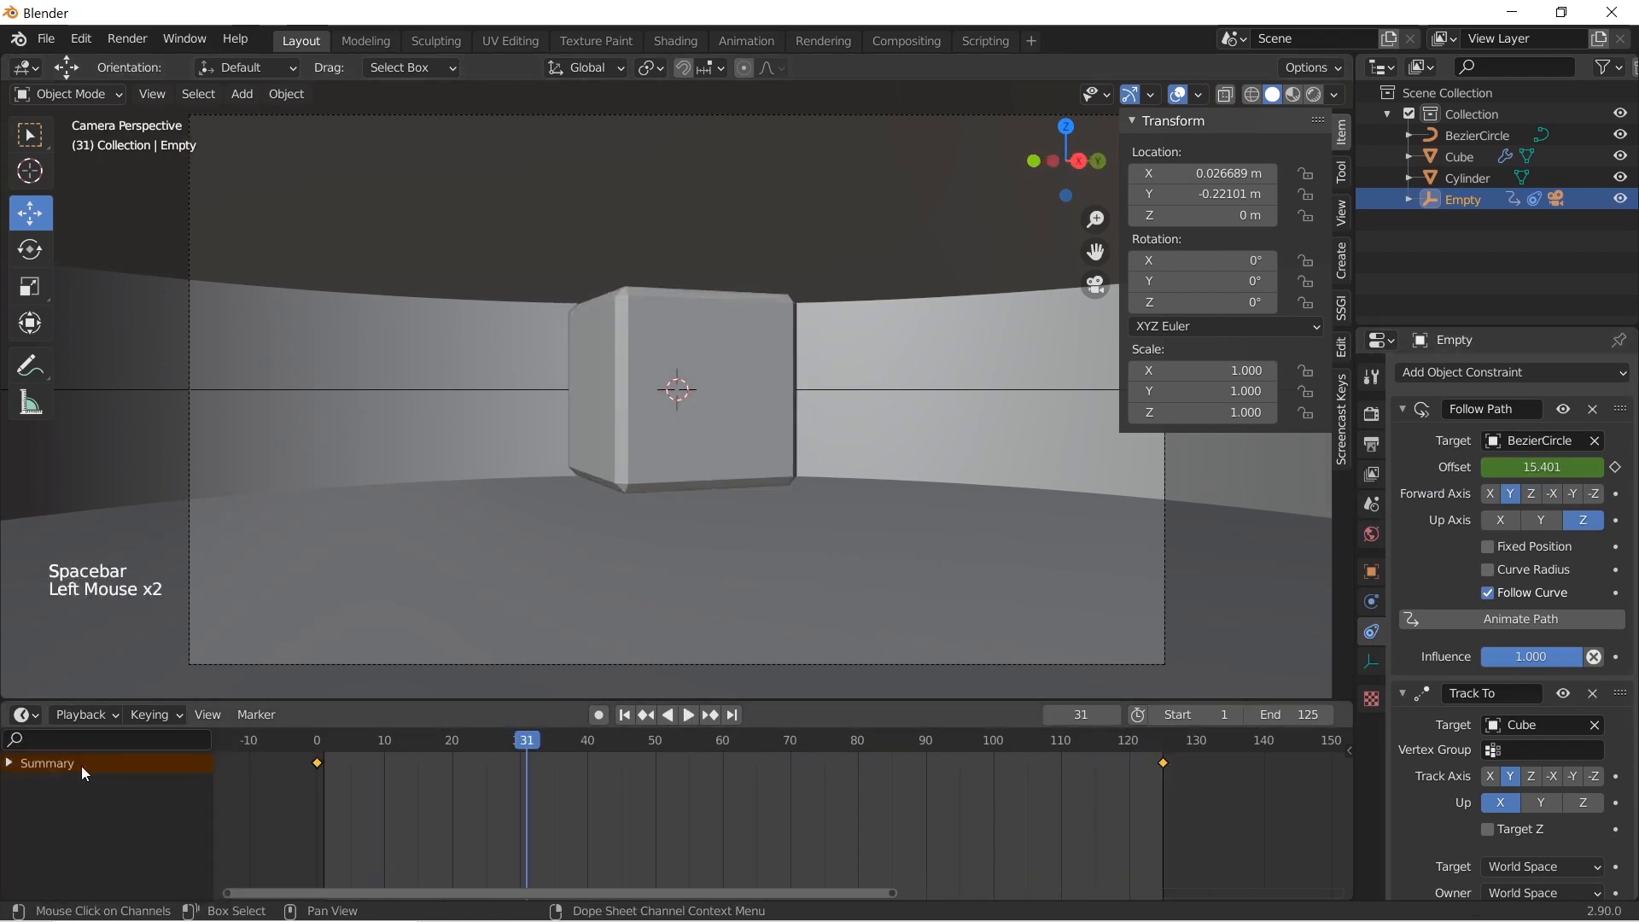
key("t")
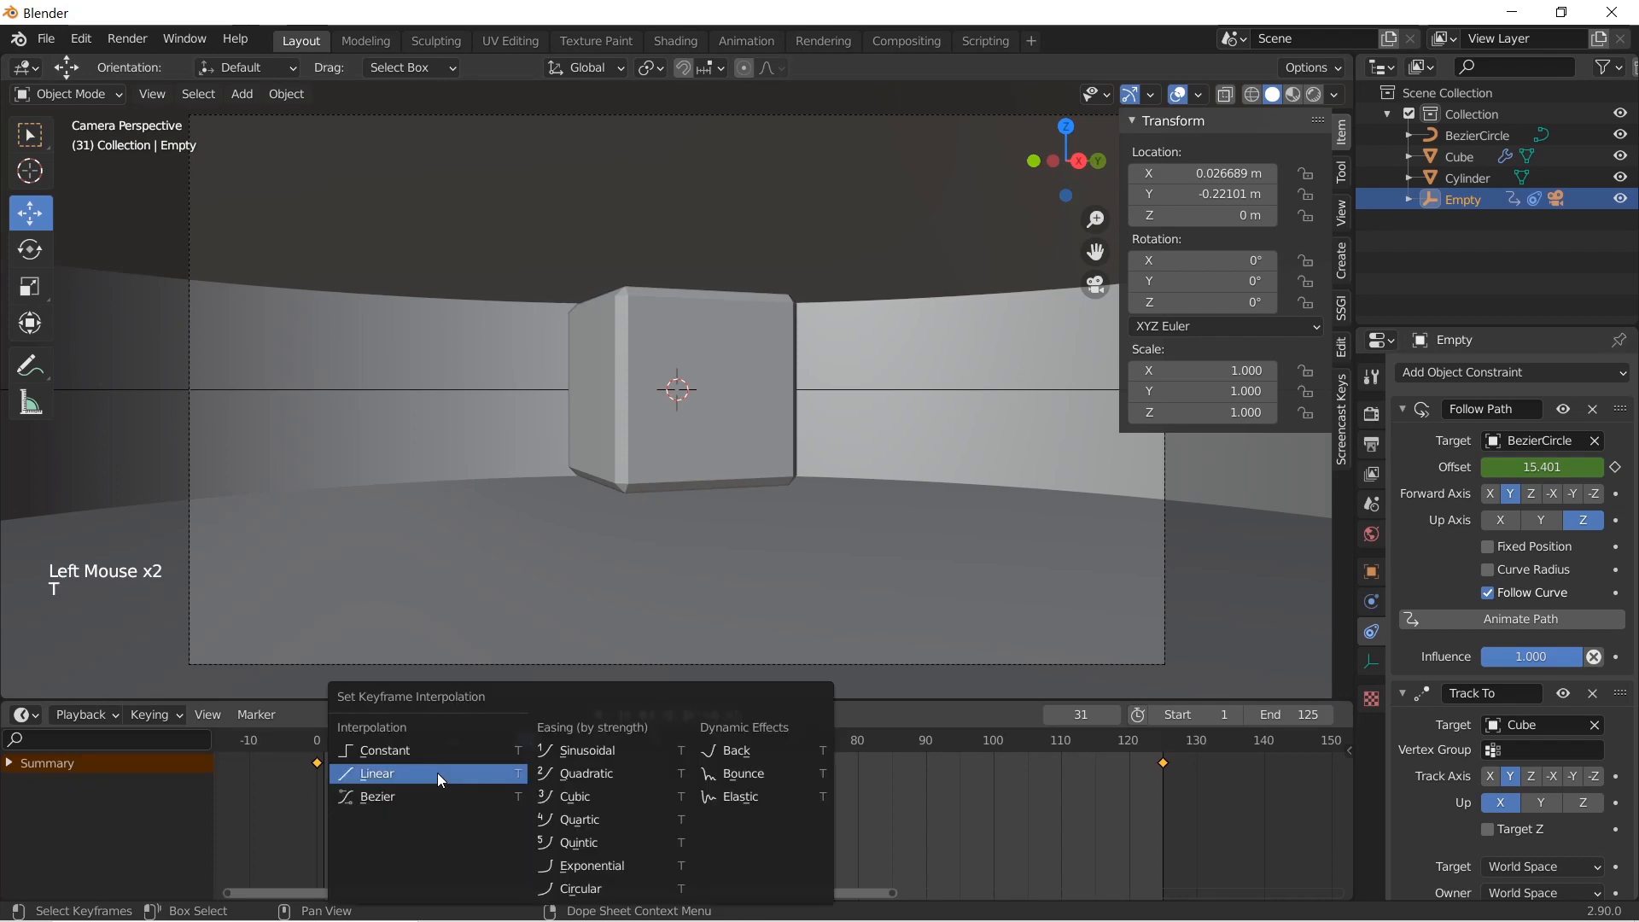
left_click(437, 772)
Return to frame 1, switch the viewport to Rendered shading, hide the transform sidebar and play the animation
left_click(624, 715)
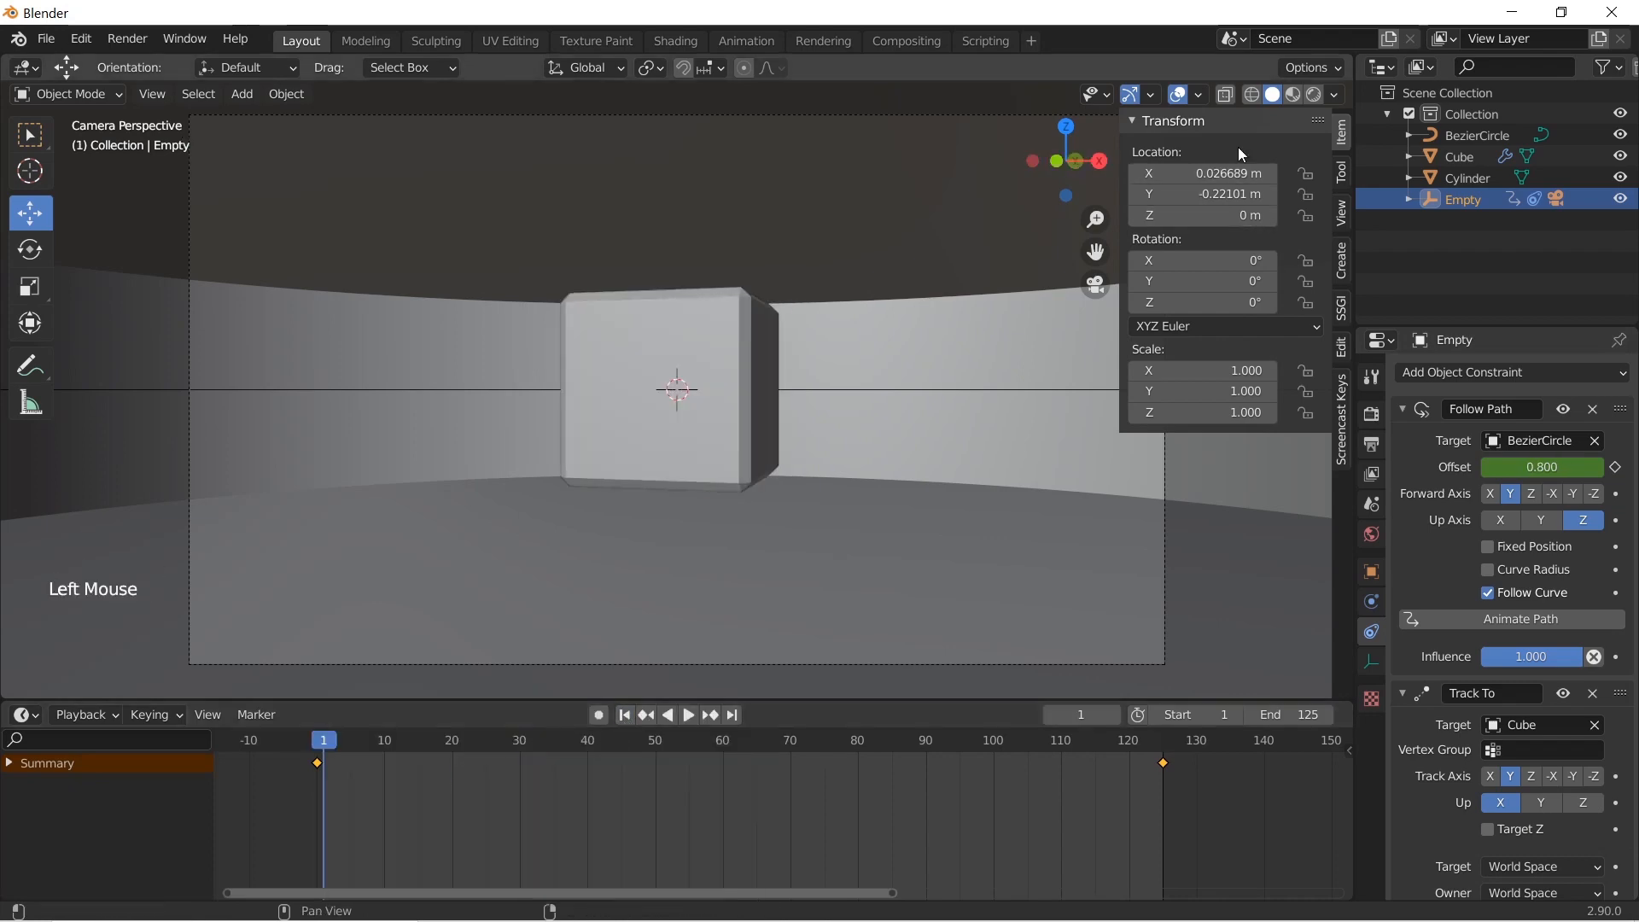
left_click(1314, 95)
key("n")
key("space")
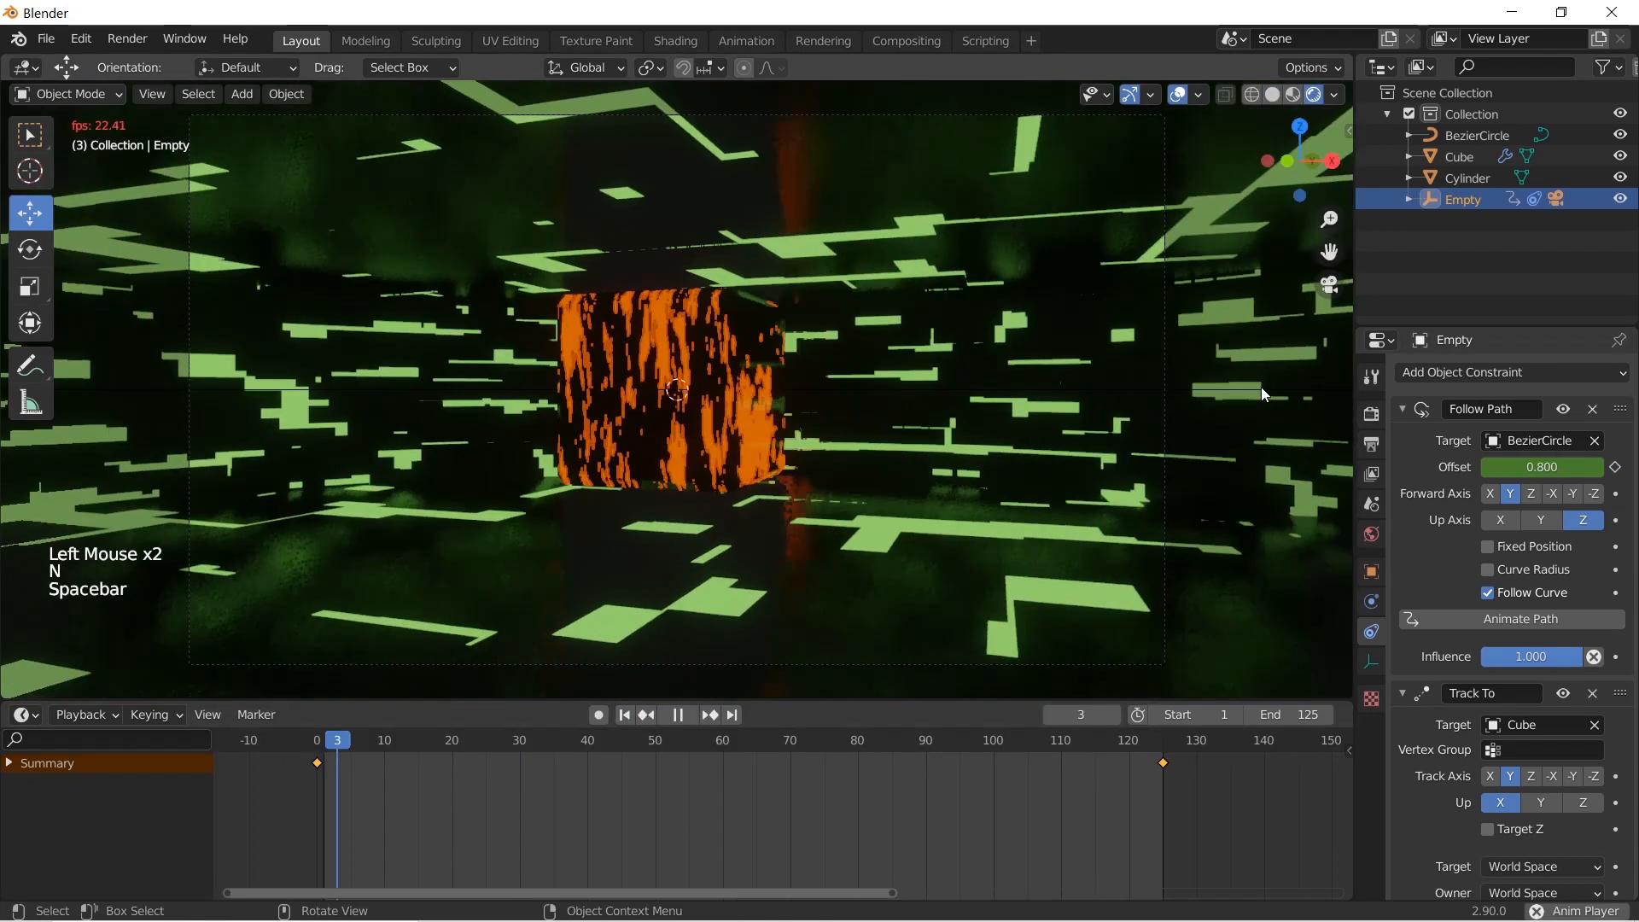